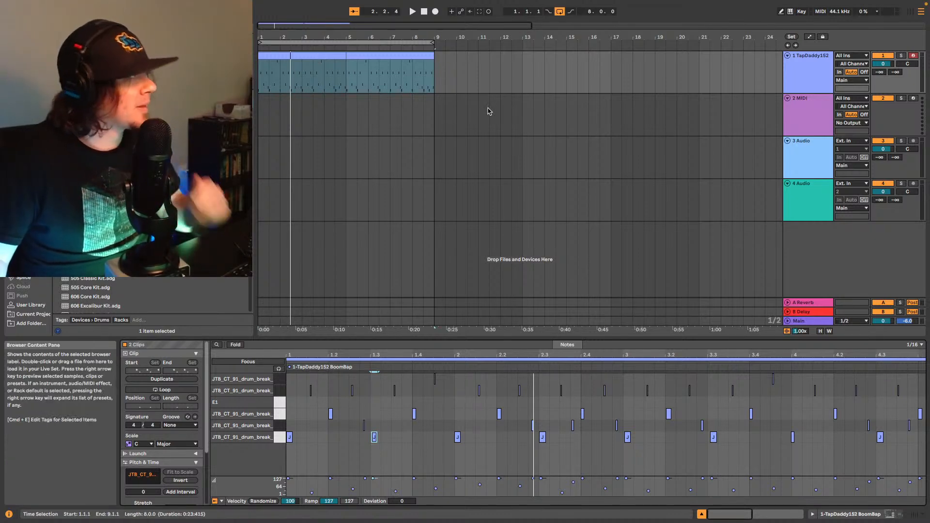
Step: Play the drum pattern from the start and nudge the kick note at 35.4 slightly earlier
{"action": "left_click", "coordinate": [262, 81]}
{"action": "key", "text": "space"}
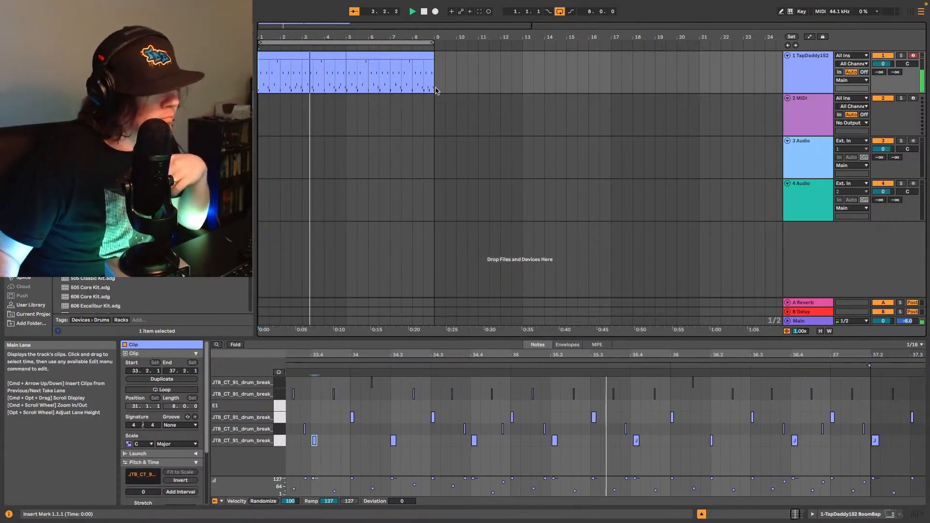
{"action": "key", "text": "space"}
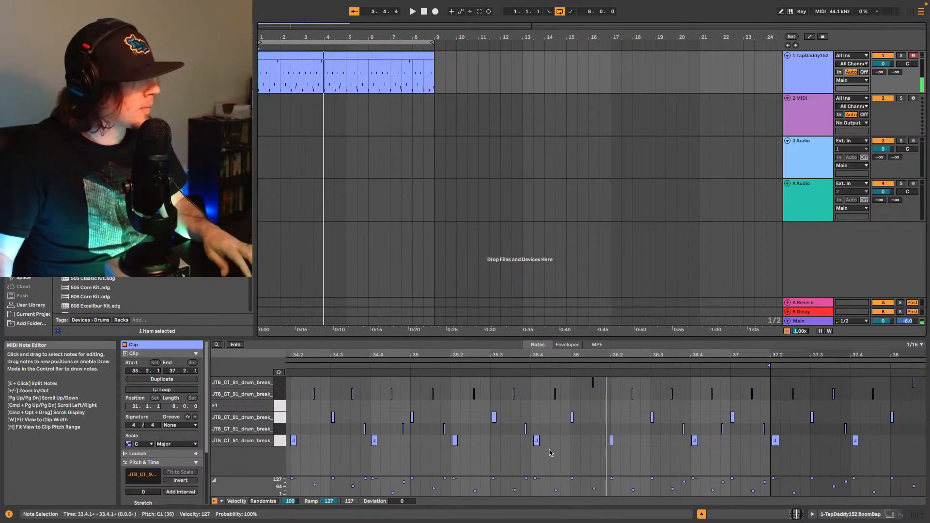
{"action": "left_click", "coordinate": [536, 443]}
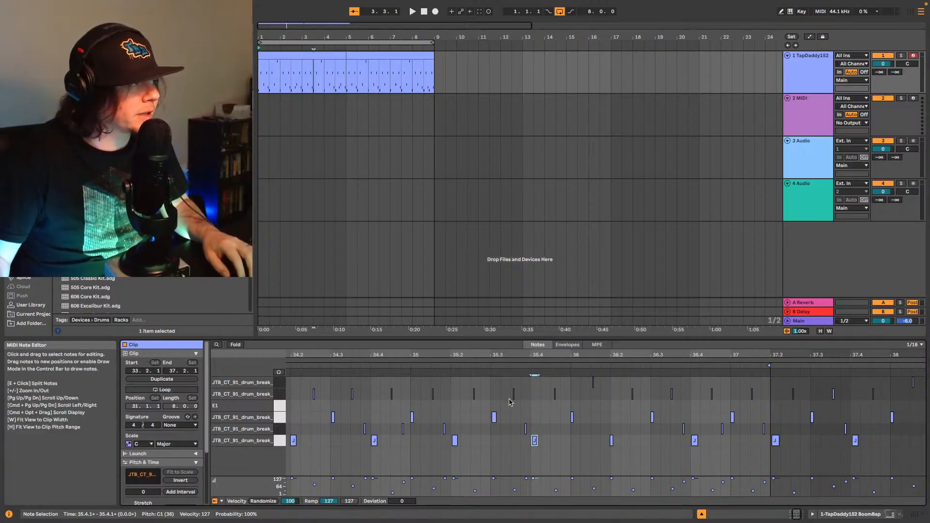
{"action": "key", "text": "space"}
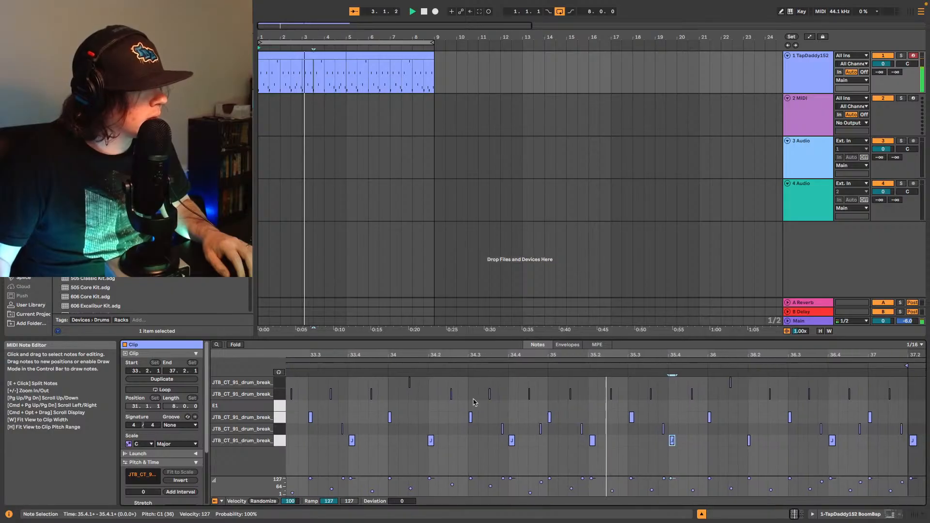
Step: Nudge the ghost note at 34.4.4 and the kick at 35.2.1 off the grid, auditioning each change
{"action": "left_click", "coordinate": [530, 430]}
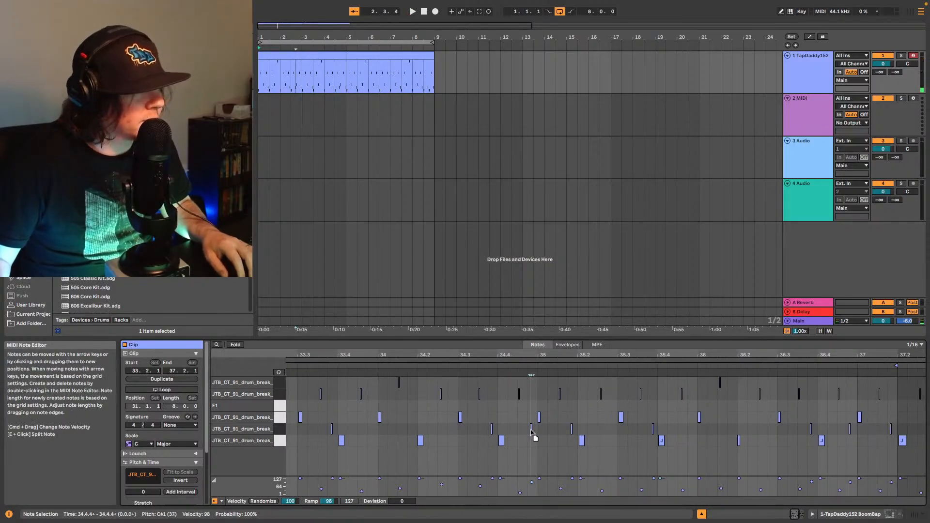
{"action": "left_click", "coordinate": [518, 367]}
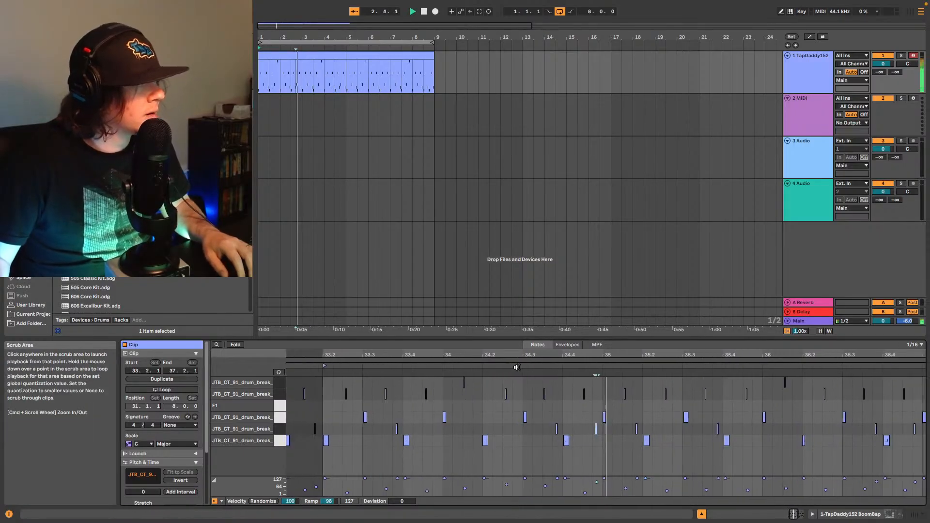
{"action": "left_click", "coordinate": [568, 442]}
{"action": "left_click", "coordinate": [548, 372]}
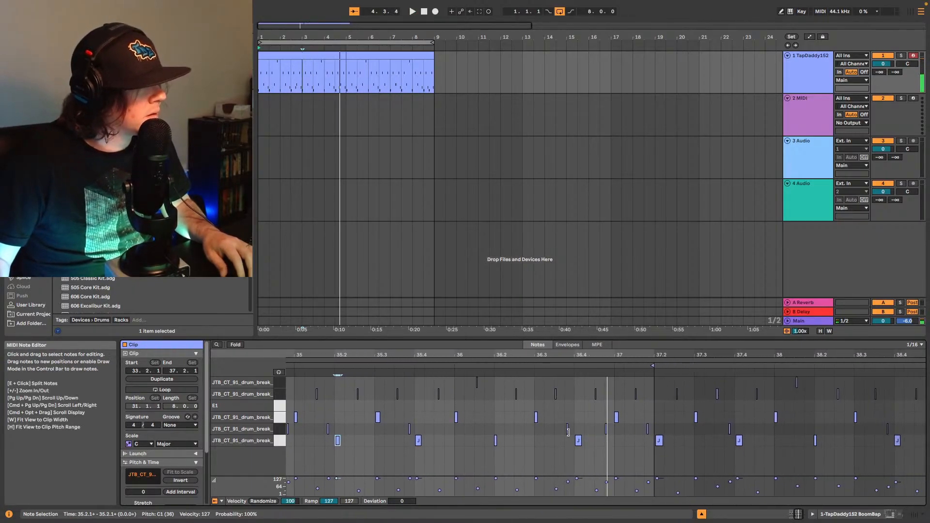
Step: Nudge the ghost notes at 36.3.4 and 36.4.4 slightly later and replay the pattern from the start
{"action": "left_click", "coordinate": [570, 430]}
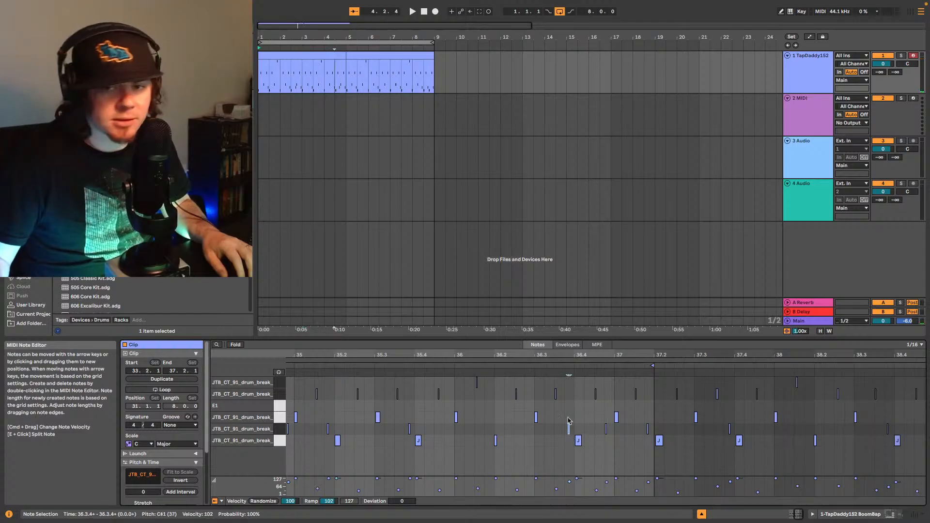
{"action": "left_click", "coordinate": [541, 364]}
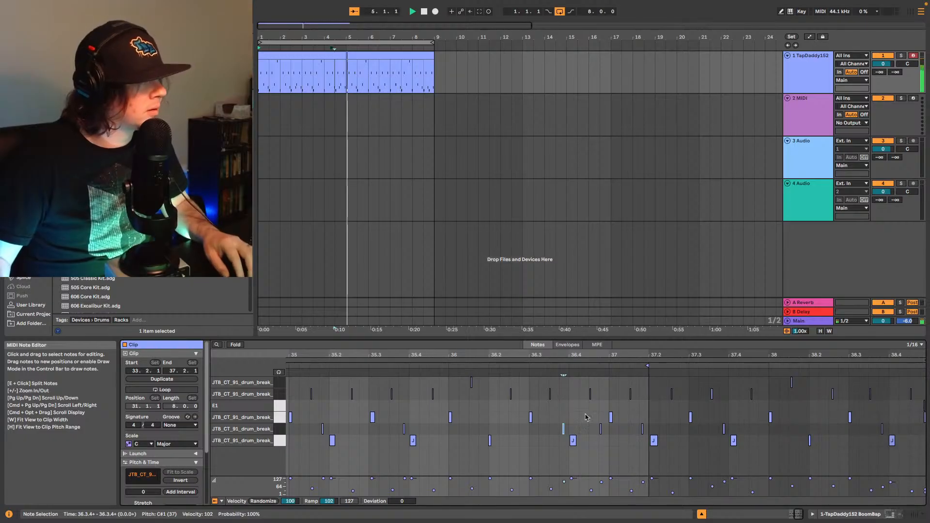
{"action": "key", "text": "space"}
{"action": "left_click", "coordinate": [602, 429]}
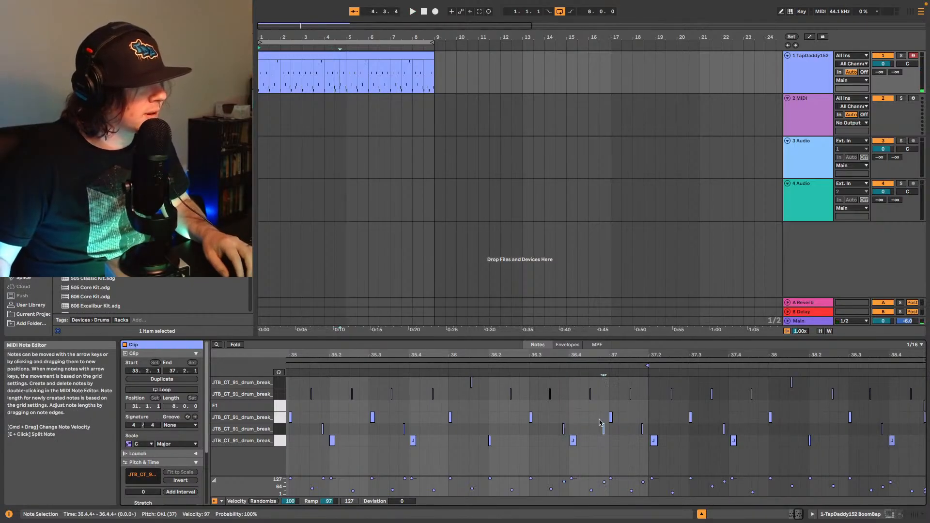
{"action": "key", "text": "space"}
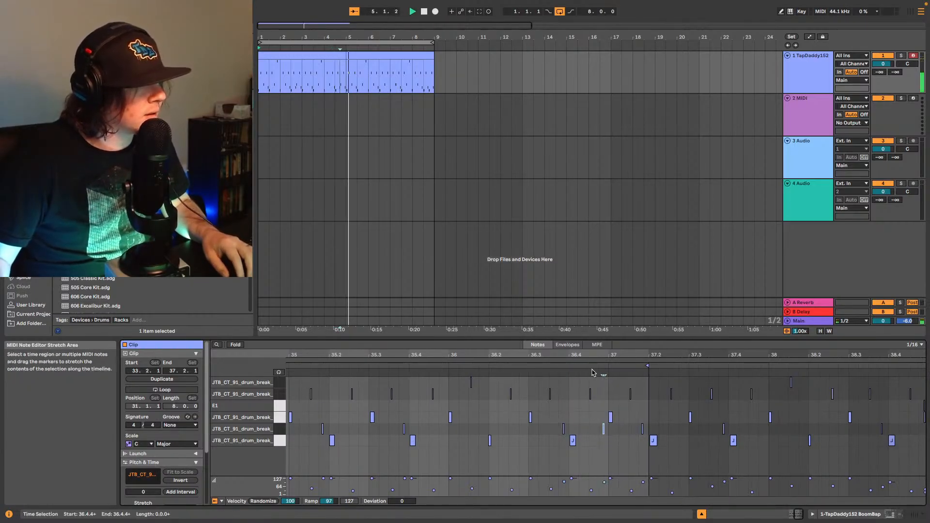
{"action": "key", "text": "space"}
{"action": "key", "text": "Home"}
{"action": "key", "text": "space"}
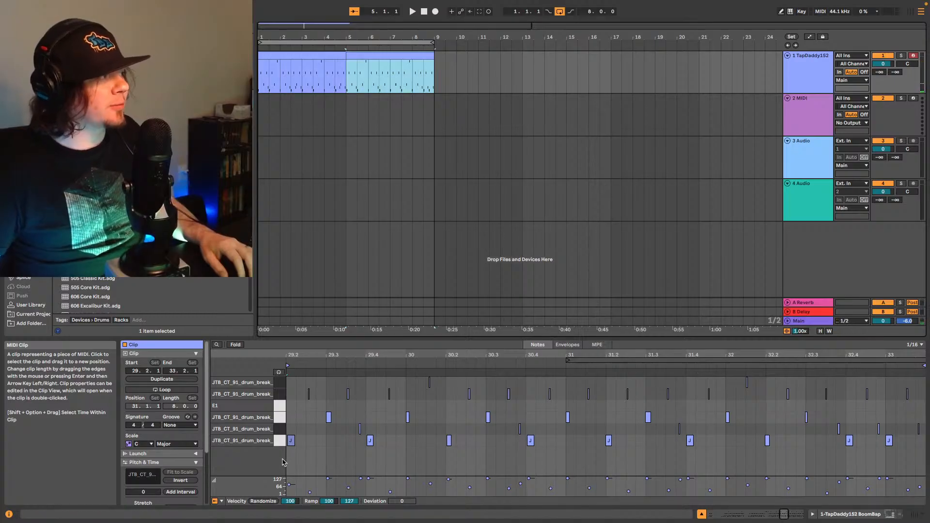
Step: Raise the first kick's velocity in the second drum clip to 127 and review both clips during playback
{"action": "left_click", "coordinate": [301, 451]}
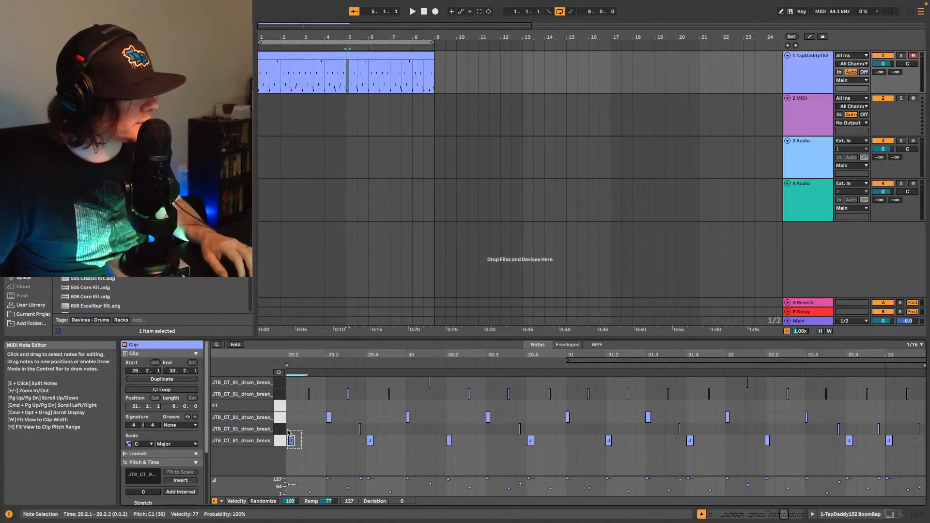
{"action": "left_click_drag", "start_coordinate": [286, 483], "coordinate": [288, 480]}
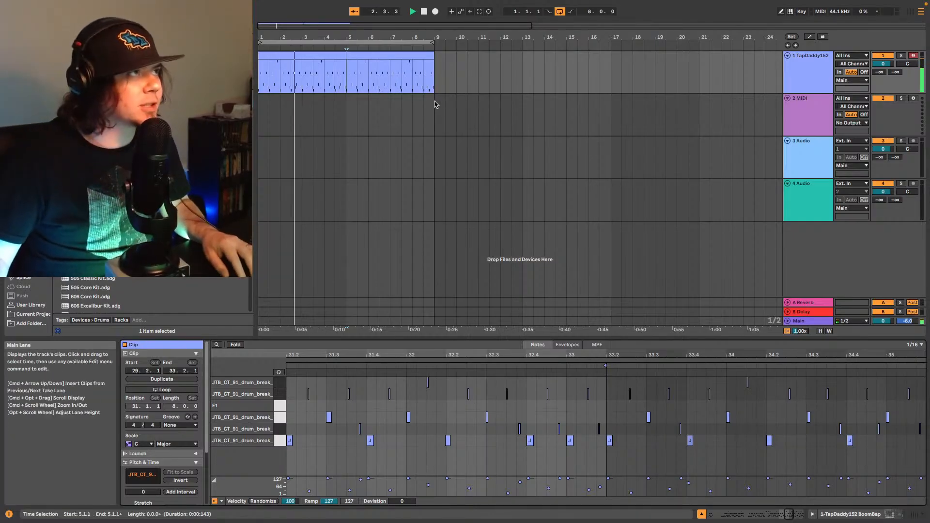
{"action": "left_click", "coordinate": [391, 57]}
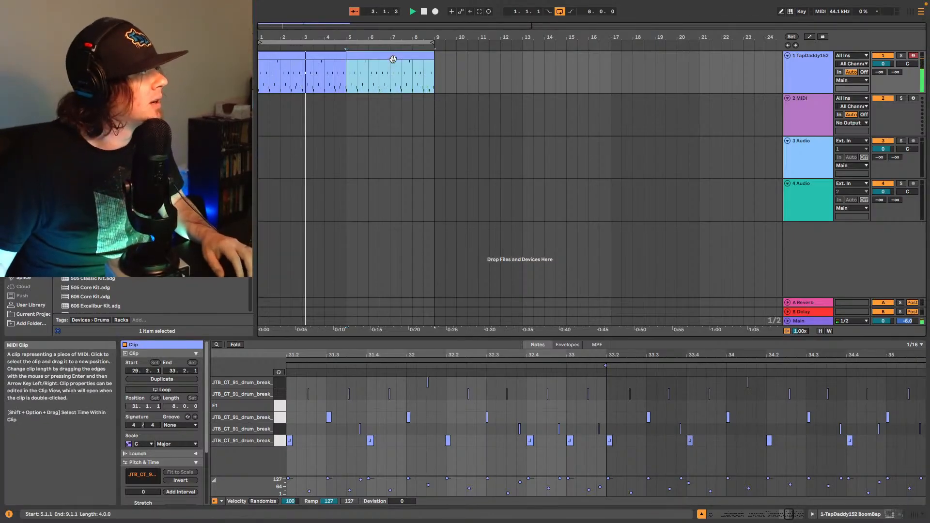
{"action": "left_click", "coordinate": [343, 56]}
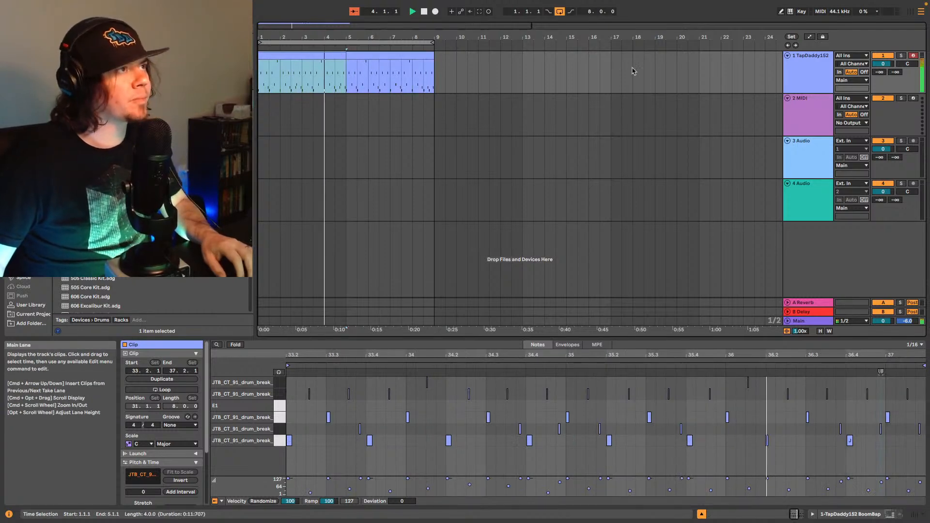
Step: Show the drum track's devices, search the browser and add the Ampeg SVTVR Classic plug-in after the drum rack
{"action": "key", "text": "super+f"}
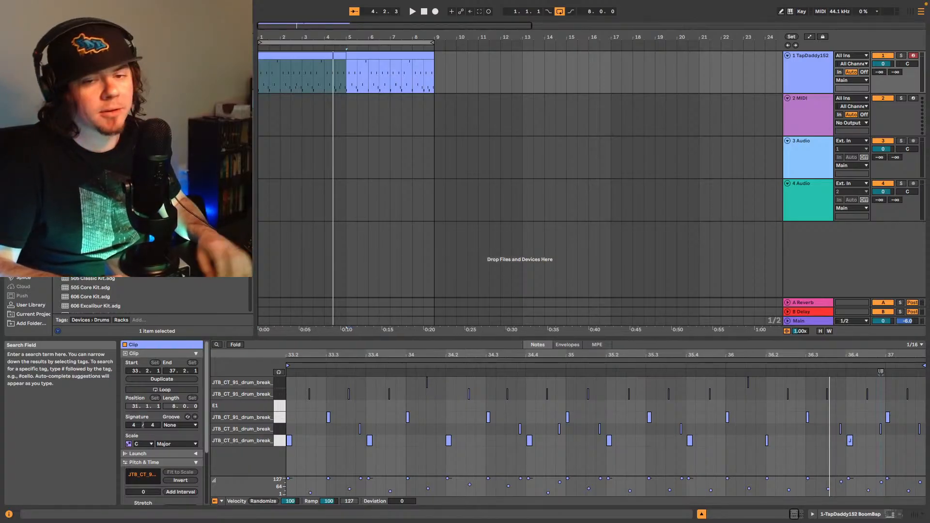
{"action": "key", "text": "space"}
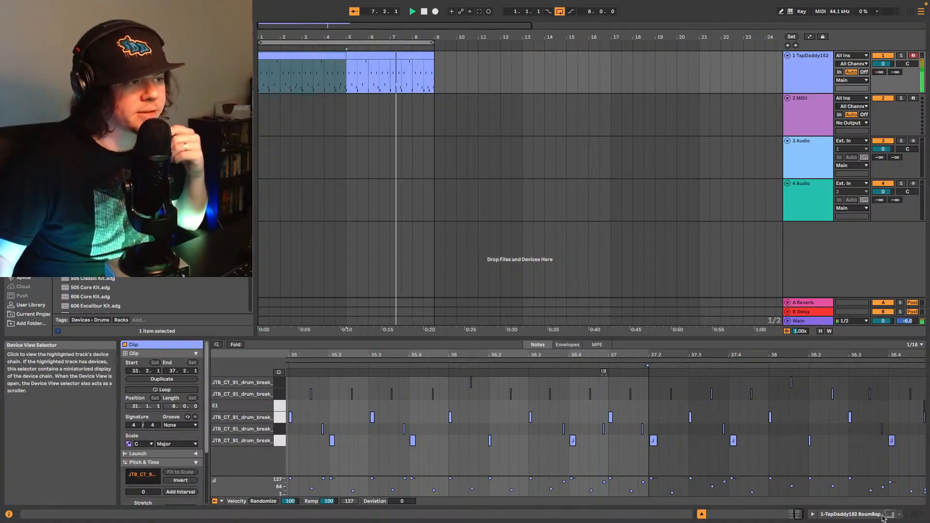
{"action": "key", "text": "shift+Tab"}
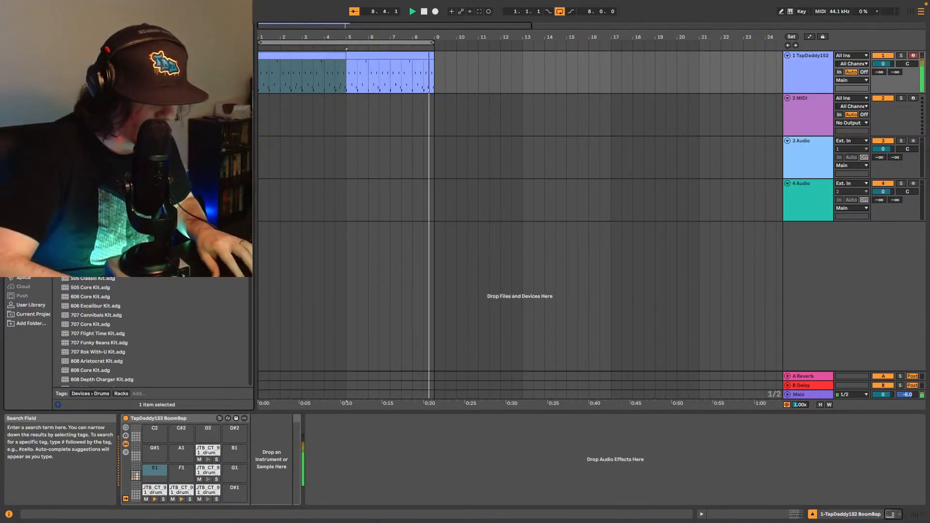
{"action": "type", "text": "b"}
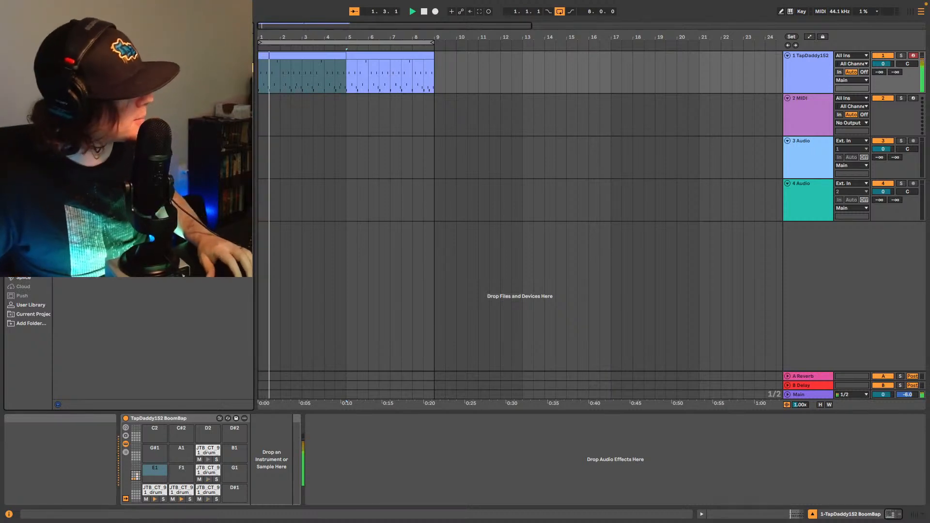
{"action": "left_click_drag", "start_coordinate": [107, 72], "coordinate": [426, 463]}
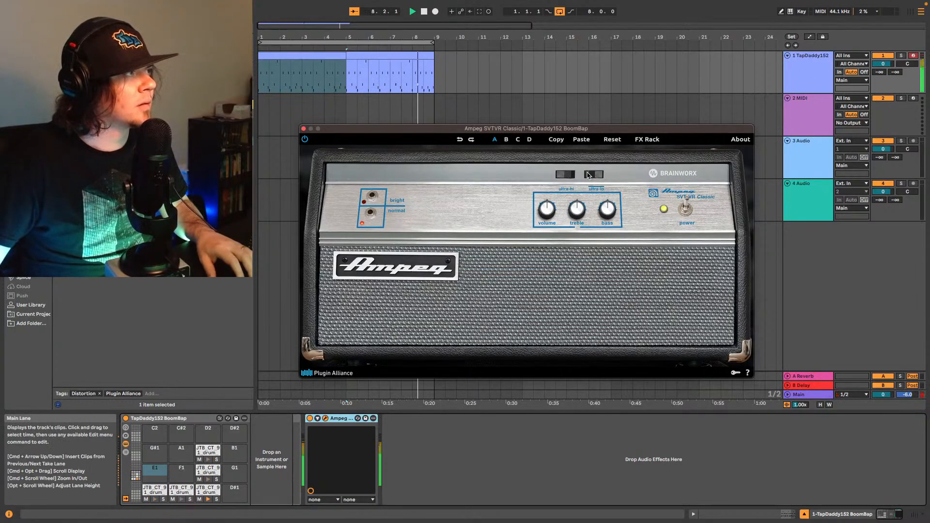
Step: Set the drum track's volume to -3 dB, and turn down the bass on the Ampeg amp before closing its window
{"action": "left_click", "coordinate": [884, 64]}
{"action": "type", "text": "-3"}
{"action": "key", "text": "Return"}
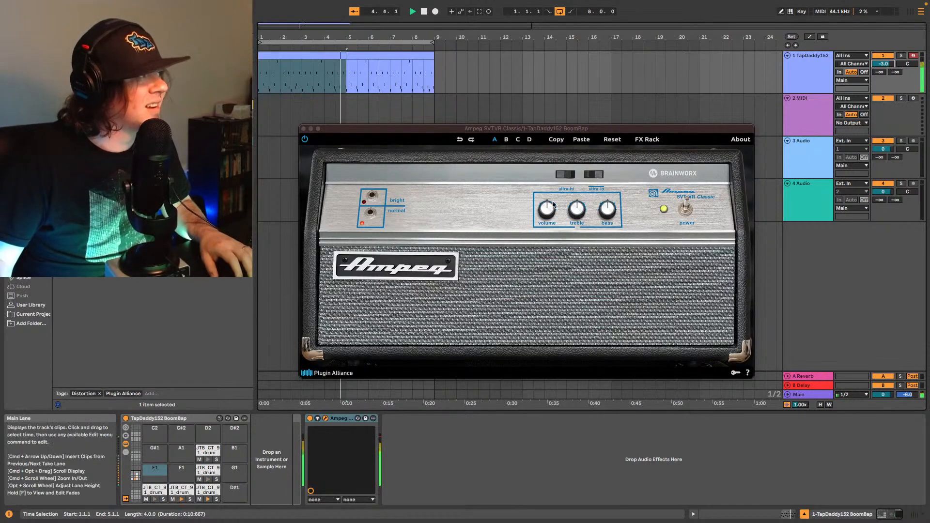
{"action": "left_click", "coordinate": [605, 209]}
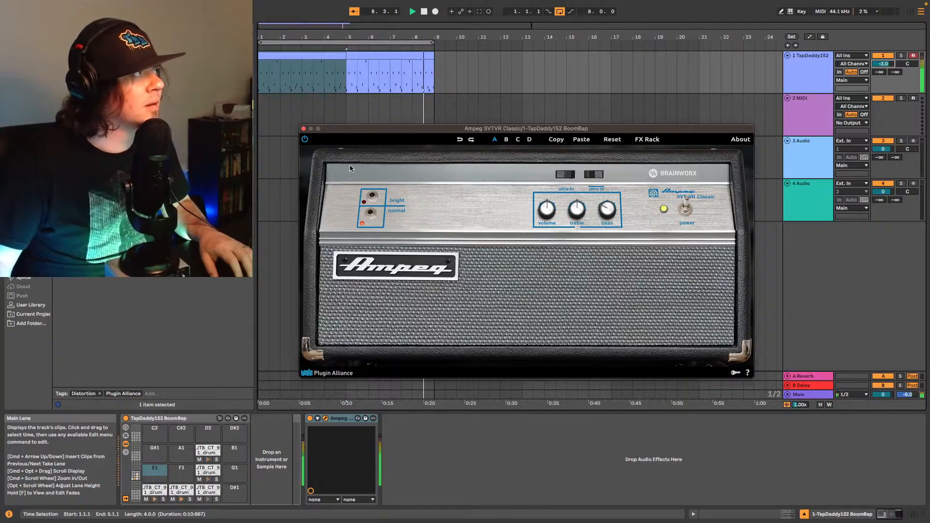
{"action": "left_click", "coordinate": [303, 129]}
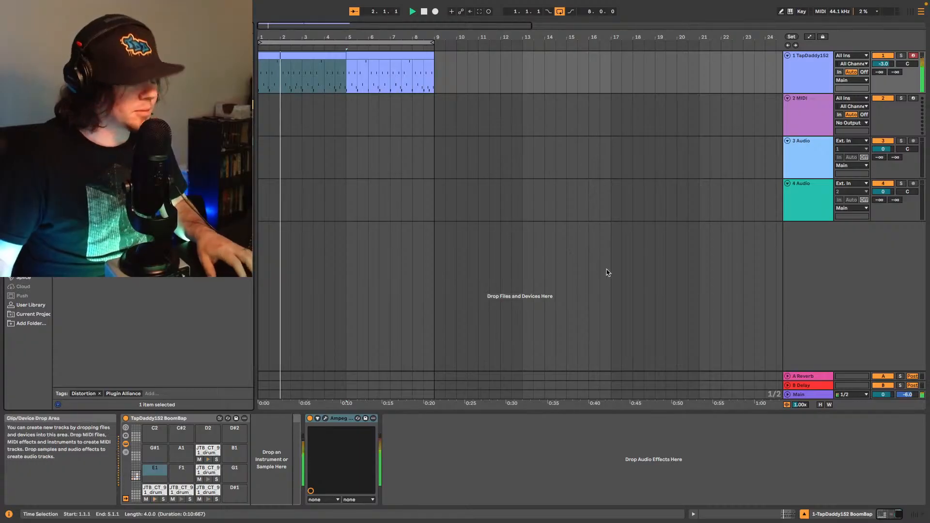
Step: Search the browser and add the UADx 1176 FET Compressor after the Ampeg amp on the drum track
{"action": "key", "text": "super+f"}
{"action": "type", "text": "sat"}
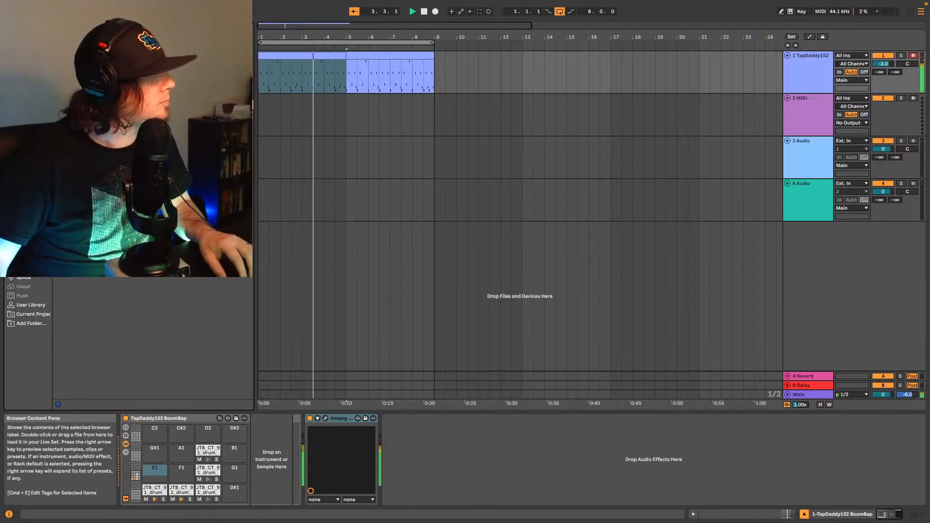
{"action": "left_click_drag", "start_coordinate": [125, 132], "coordinate": [546, 461]}
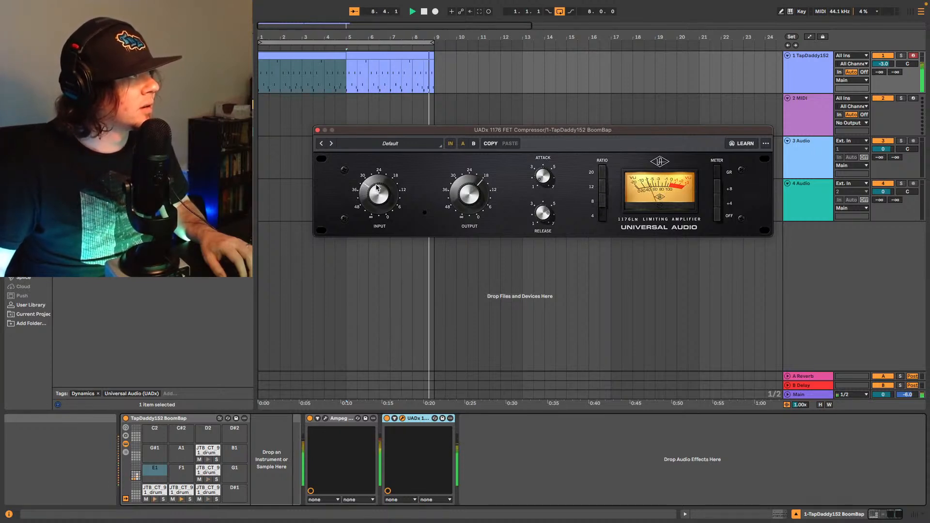
Step: Lower the 1176's input, raise its output and adjust its release, comparing the sound with the compressor bypassed
{"action": "left_click_drag", "start_coordinate": [375, 184], "coordinate": [373, 198]}
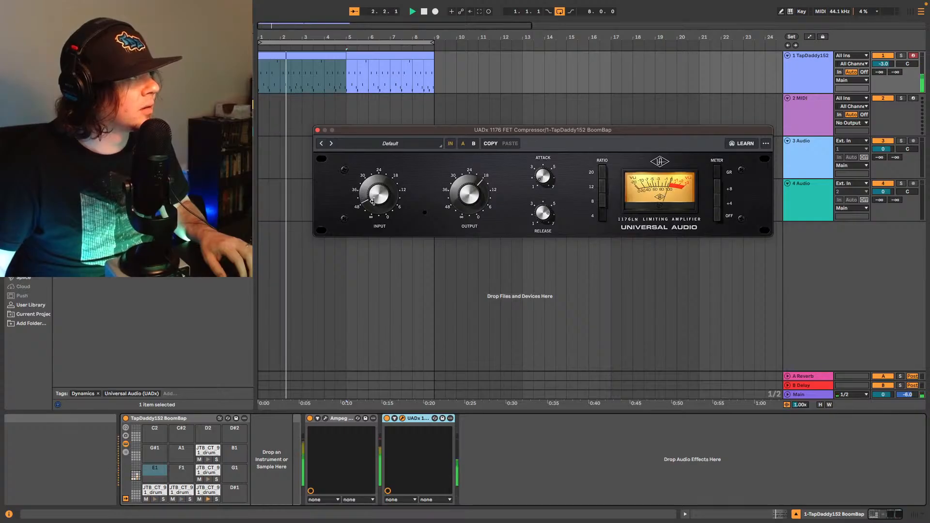
{"action": "left_click_drag", "start_coordinate": [451, 186], "coordinate": [462, 174]}
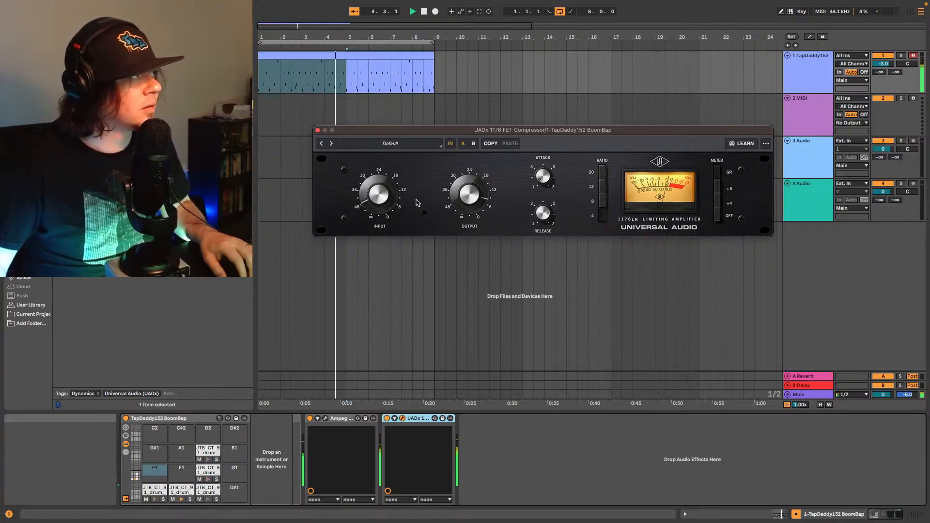
{"action": "left_click", "coordinate": [387, 419]}
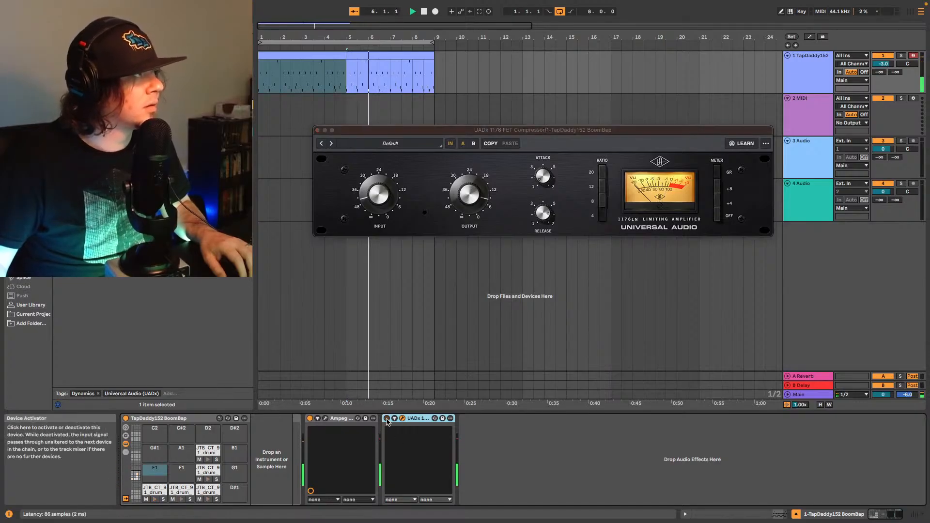
{"action": "left_click", "coordinate": [387, 419]}
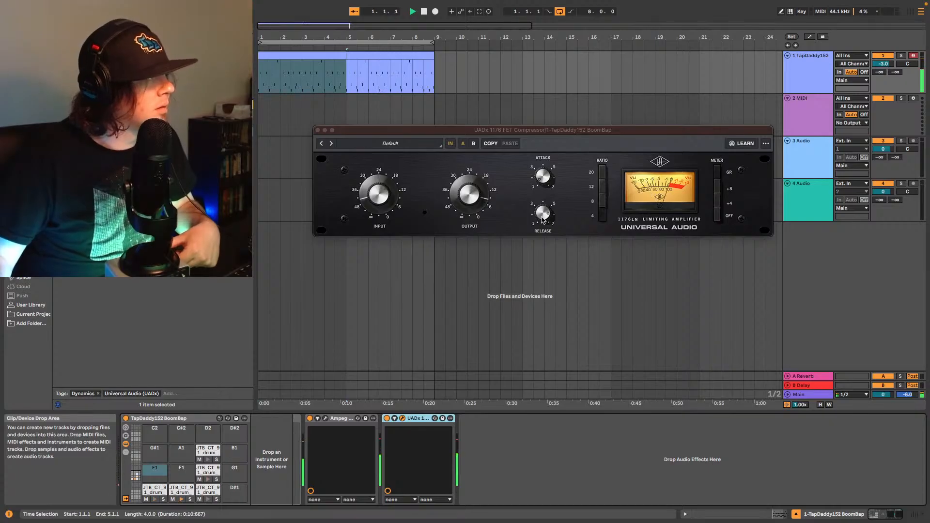
{"action": "left_click_drag", "start_coordinate": [542, 218], "coordinate": [542, 231]}
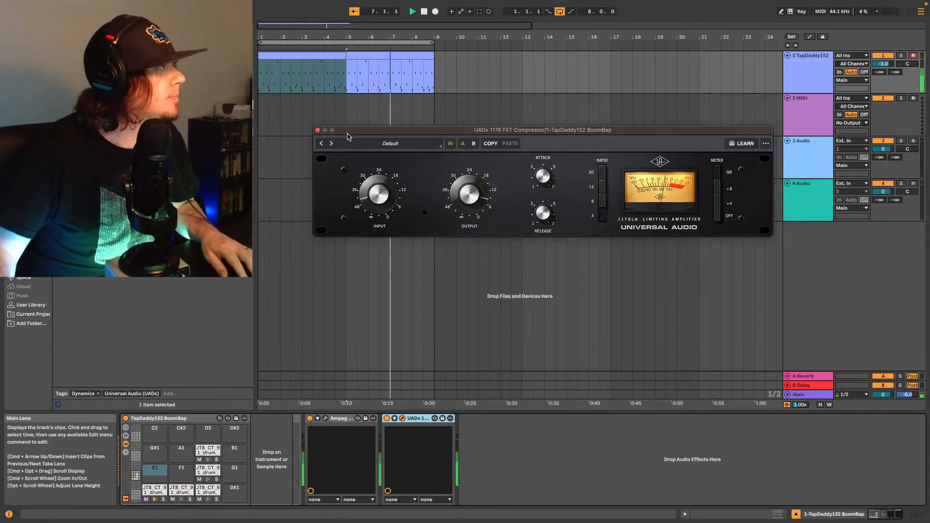
{"action": "left_click", "coordinate": [317, 130]}
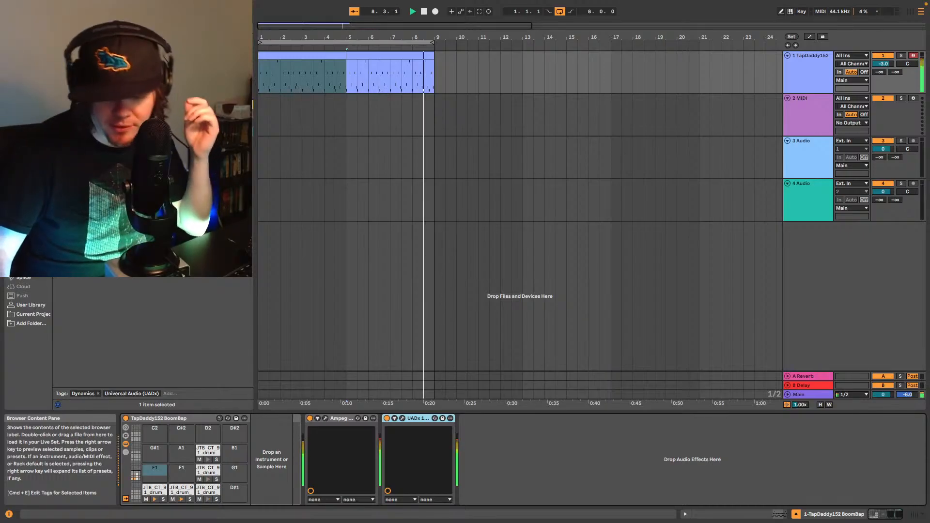
Step: Show the Splice catalog in the browser and preview the G minor LEX_JBD_86_piano_classical loop against the drums
{"action": "left_click", "coordinate": [28, 307]}
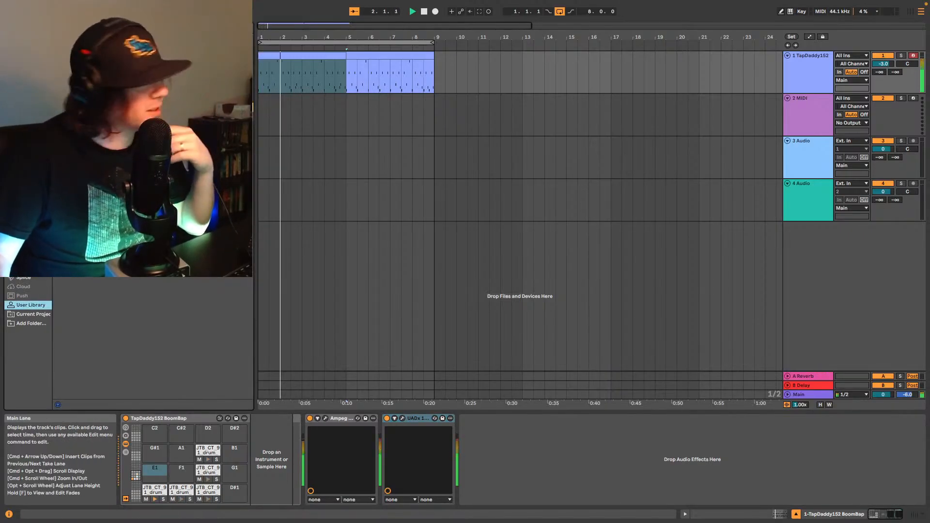
{"action": "left_click", "coordinate": [23, 279]}
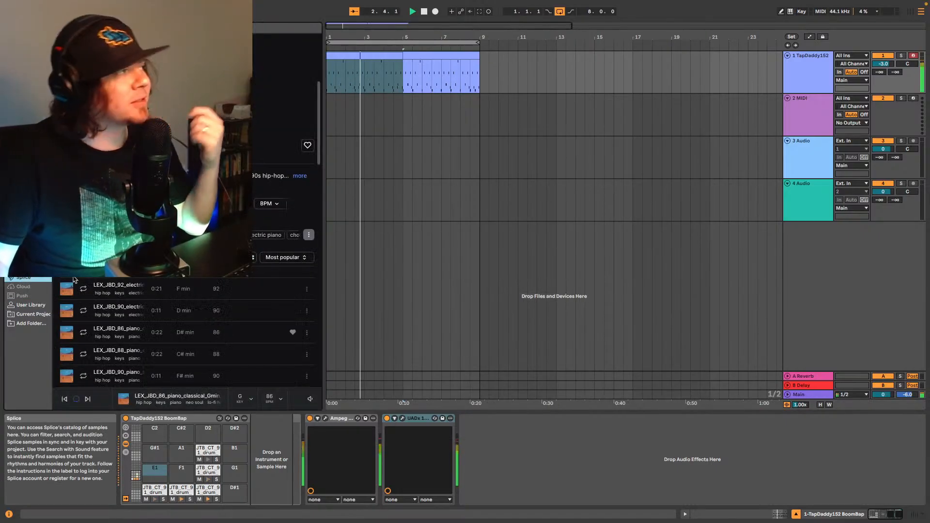
{"action": "scroll", "coordinate": [218, 318], "scroll_direction": "down", "scroll_amount": 3}
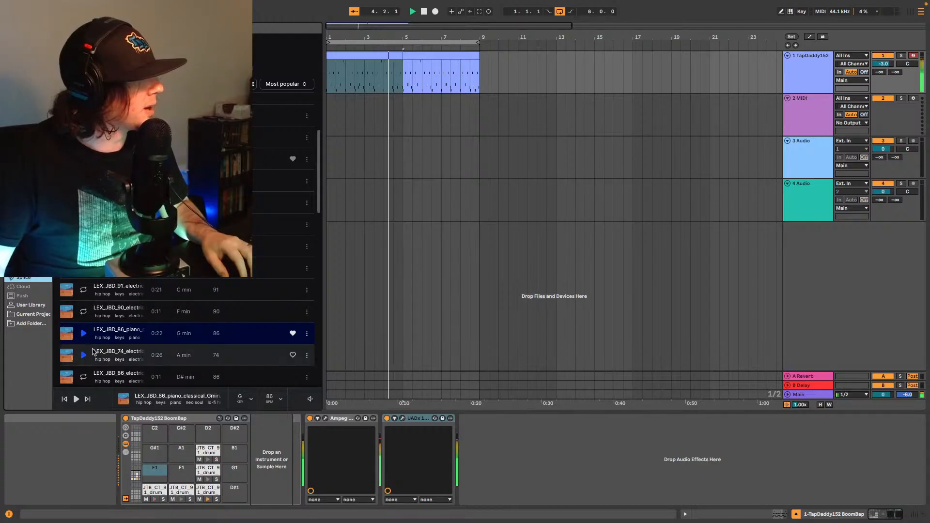
{"action": "left_click", "coordinate": [83, 333]}
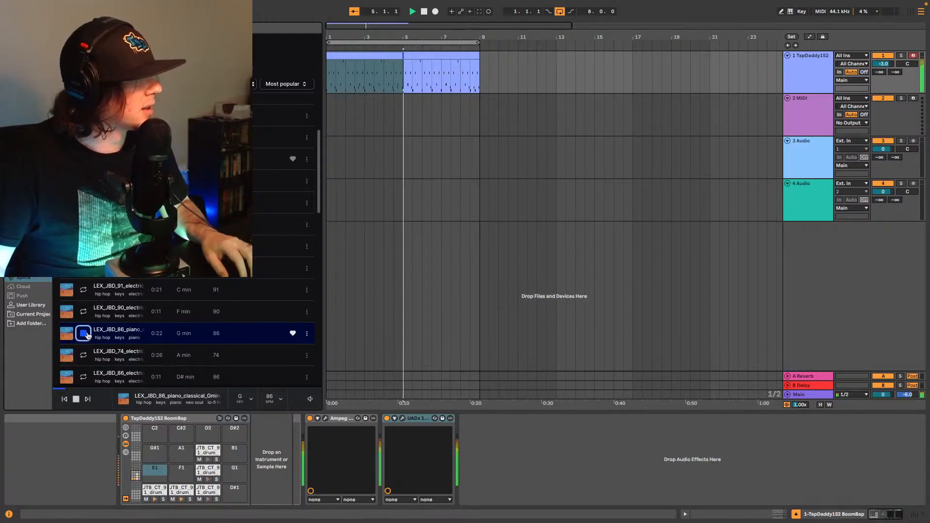
Step: Match the Splice previews to the project tempo with Timestretch at 1x, and compare the G minor and D# minor 86 BPM classical piano loops
{"action": "left_click", "coordinate": [280, 401]}
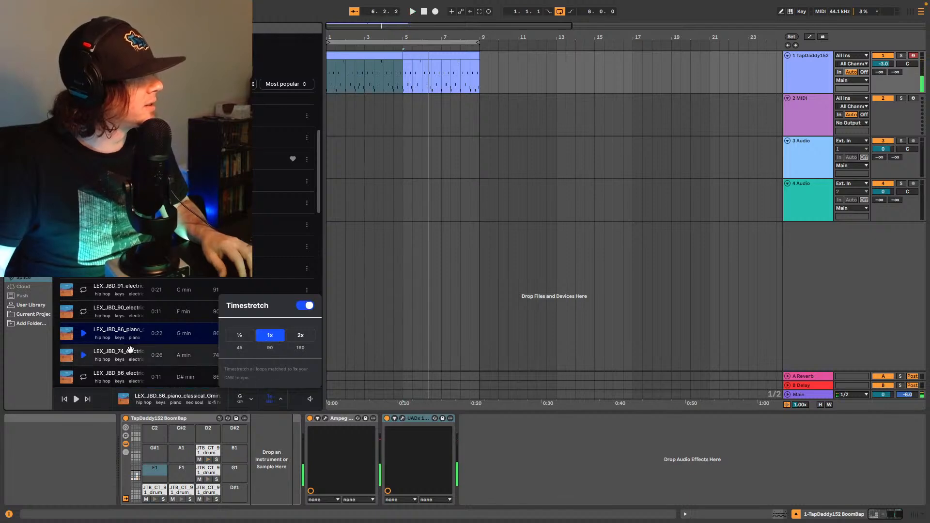
{"action": "left_click", "coordinate": [84, 335]}
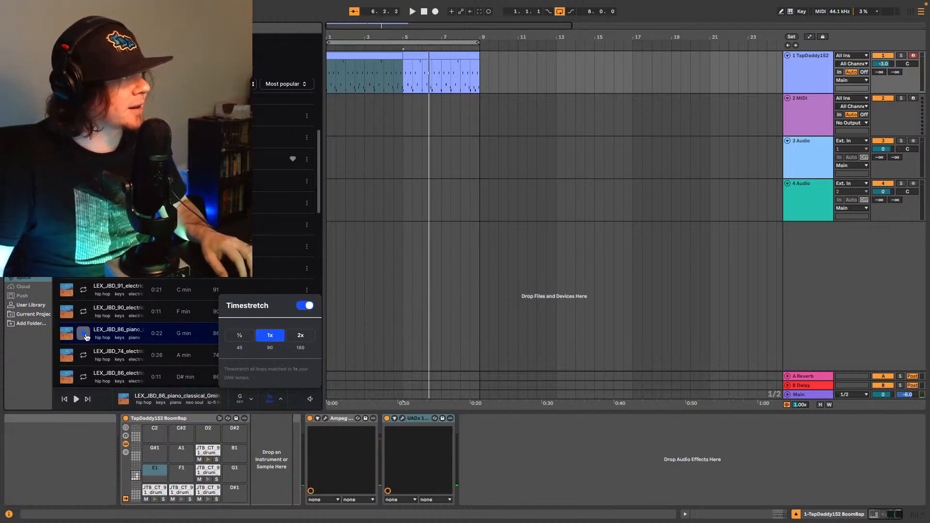
{"action": "left_click", "coordinate": [86, 335]}
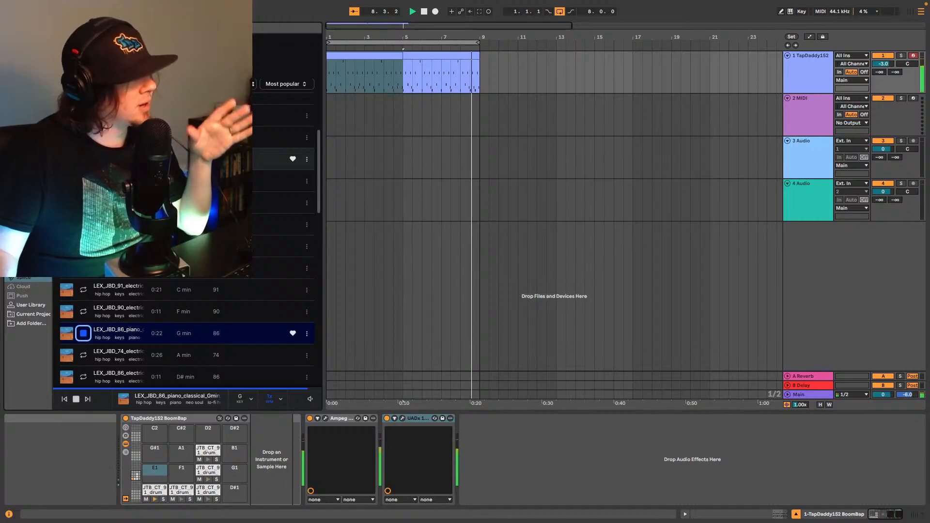
{"action": "left_click", "coordinate": [84, 159]}
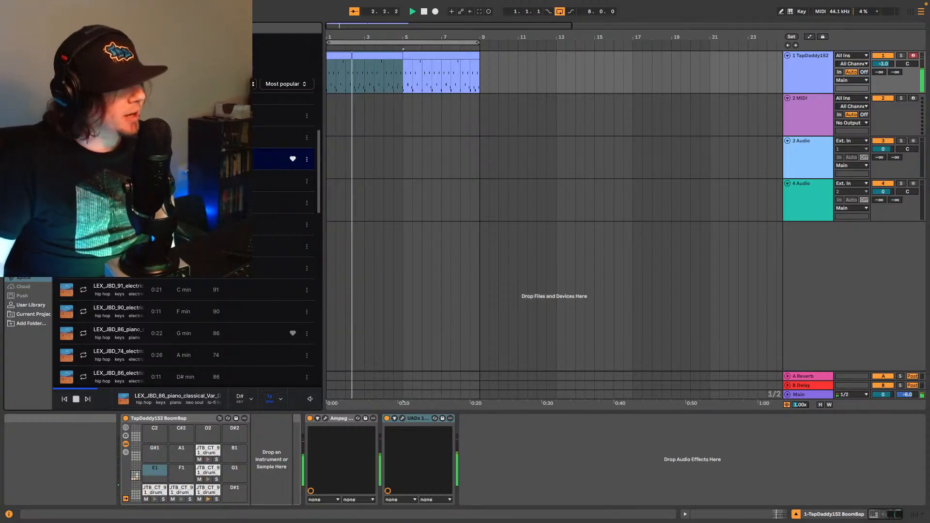
{"action": "left_click", "coordinate": [84, 334]}
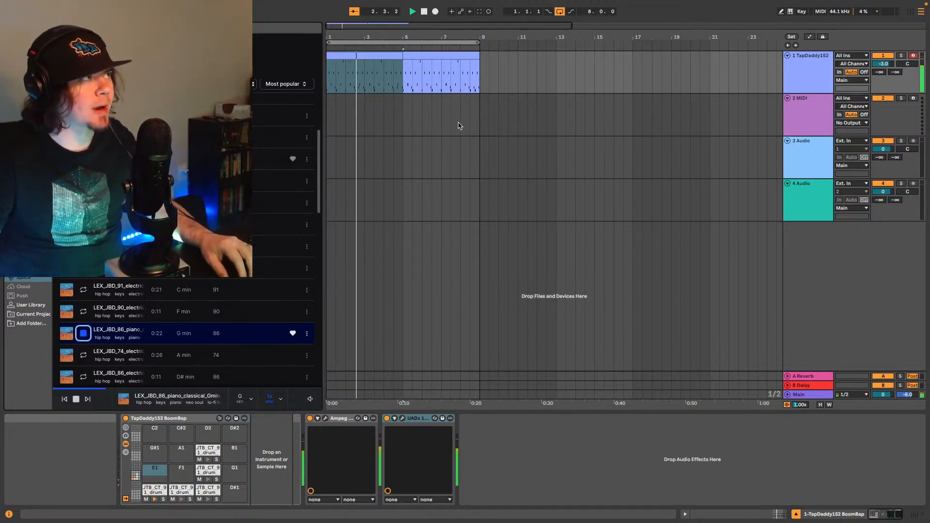
Step: Move the first audio track directly below the drum track and place the G minor piano loop on it at bar 1
{"action": "left_click_drag", "start_coordinate": [814, 141], "coordinate": [813, 103]}
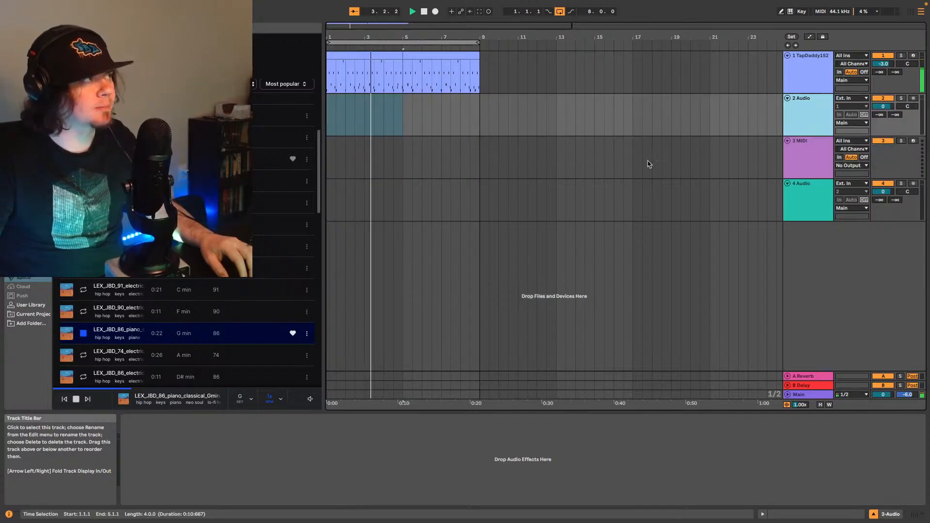
{"action": "left_click_drag", "start_coordinate": [118, 339], "coordinate": [347, 126]}
{"action": "key", "text": "space"}
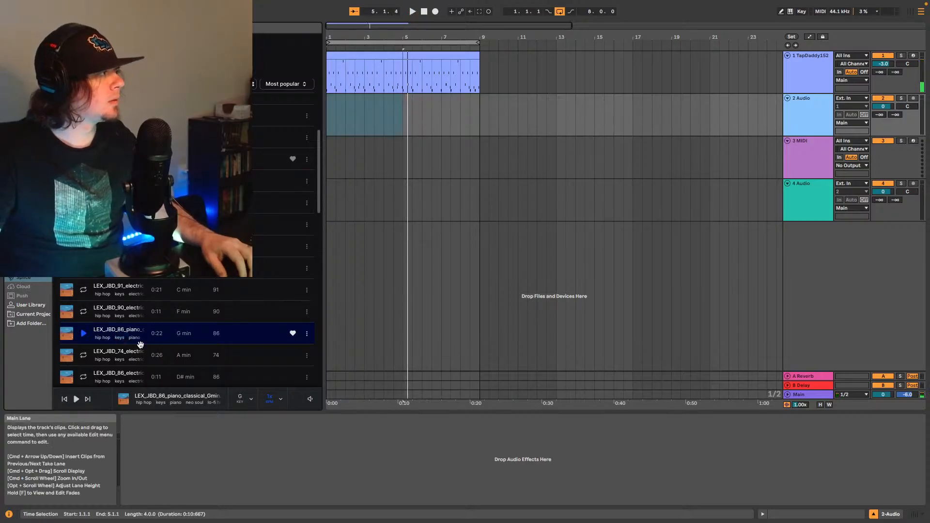
{"action": "left_click_drag", "start_coordinate": [263, 260], "coordinate": [327, 114]}
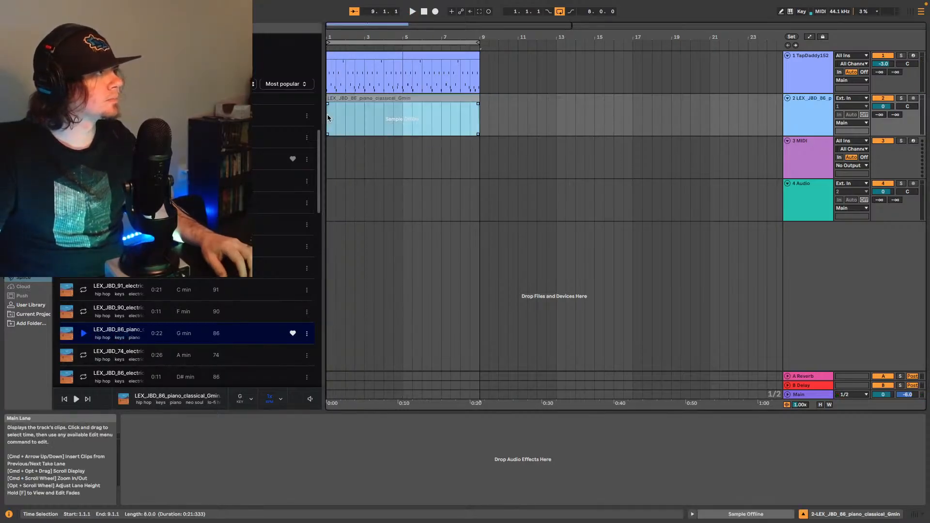
Step: Check the offline piano clip's sample view, then undo placing the clip
{"action": "left_click", "coordinate": [757, 516]}
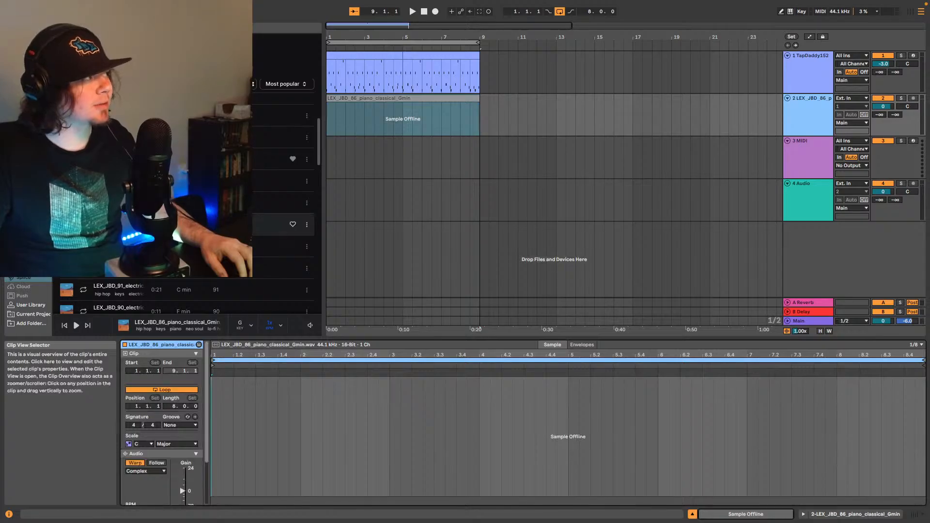
{"action": "scroll", "coordinate": [228, 225], "scroll_direction": "down", "scroll_amount": 3}
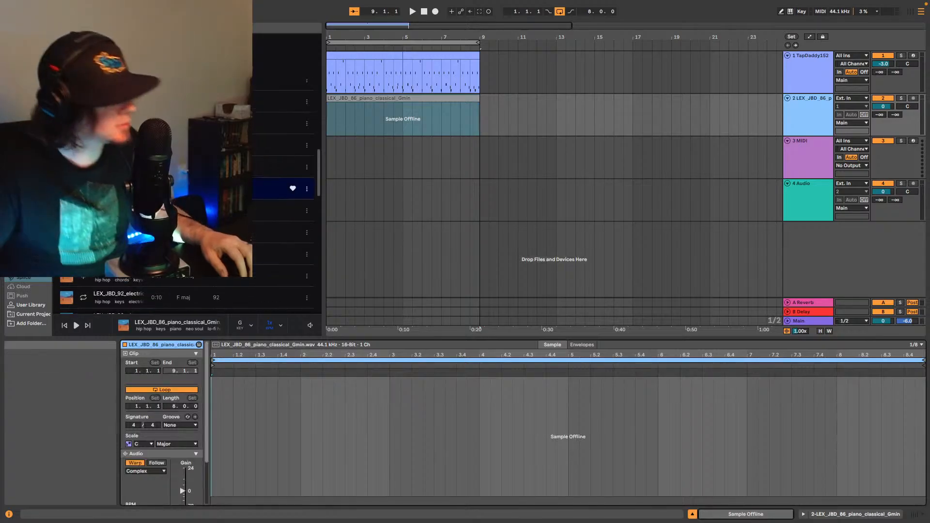
{"action": "scroll", "coordinate": [148, 470], "scroll_direction": "down", "scroll_amount": 1}
{"action": "scroll", "coordinate": [180, 446], "scroll_direction": "up", "scroll_amount": 1}
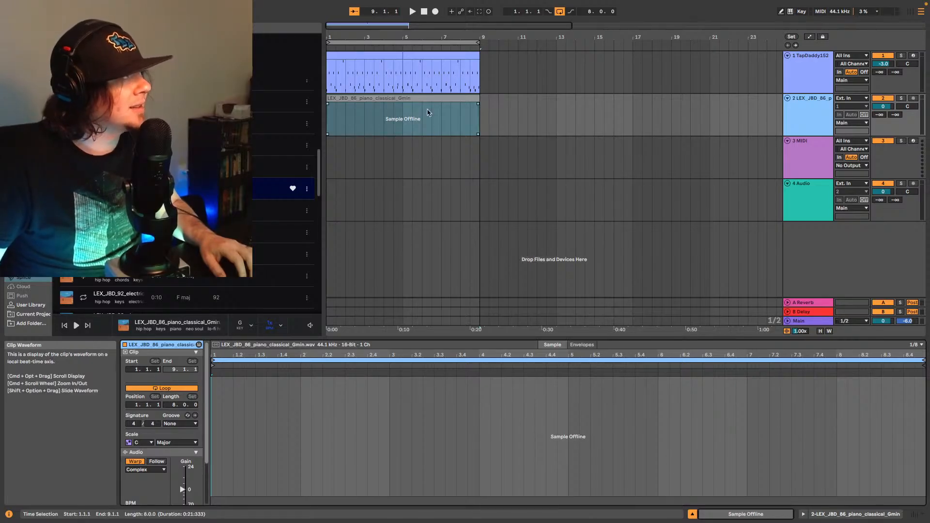
{"action": "left_click", "coordinate": [426, 98]}
{"action": "key", "text": "super+z"}
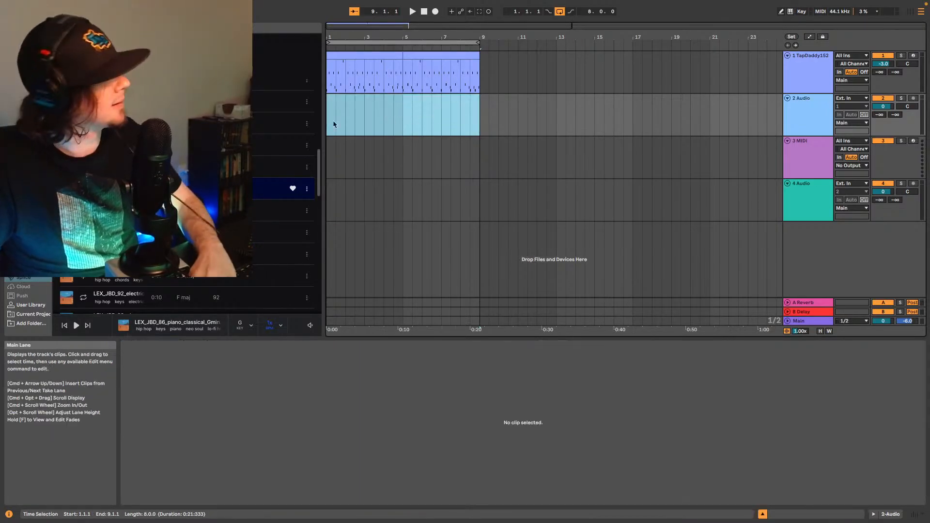
Step: Try placing the G minor piano loop again on each of the two audio tracks, removing the offline clips
{"action": "left_click_drag", "start_coordinate": [119, 188], "coordinate": [357, 108]}
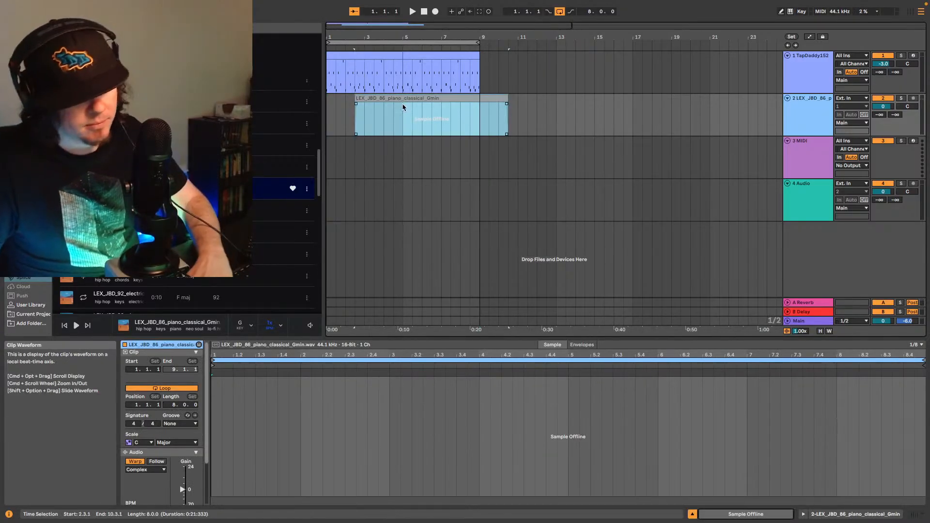
{"action": "key", "text": "super+z"}
{"action": "left_click", "coordinate": [119, 188]}
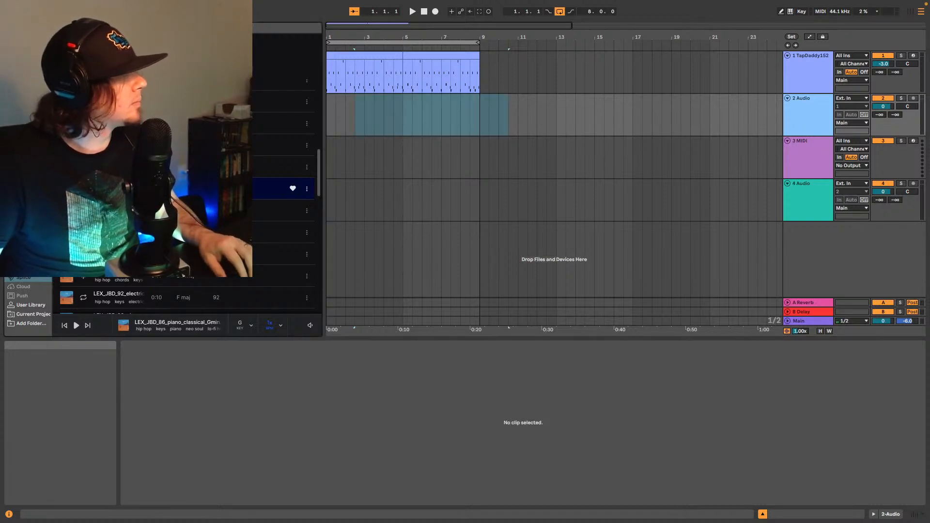
{"action": "left_click_drag", "start_coordinate": [119, 188], "coordinate": [328, 204]}
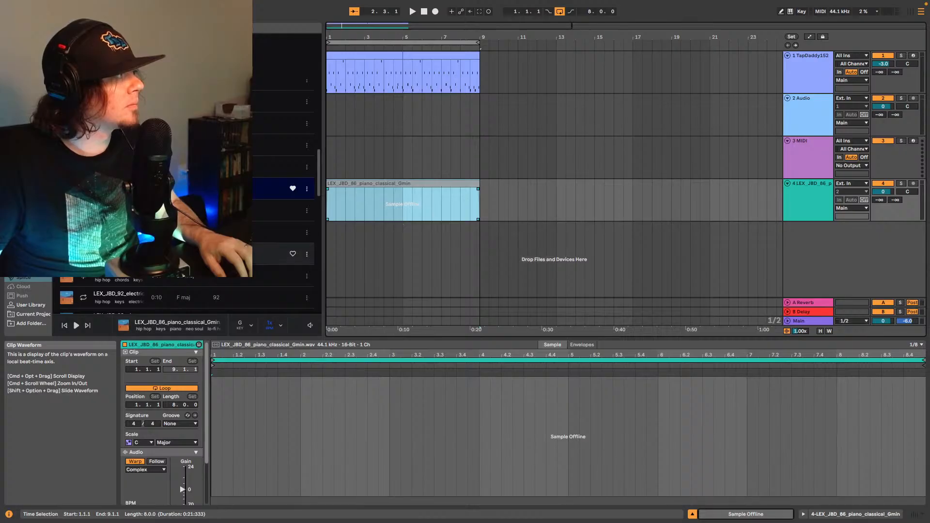
{"action": "key", "text": "Delete"}
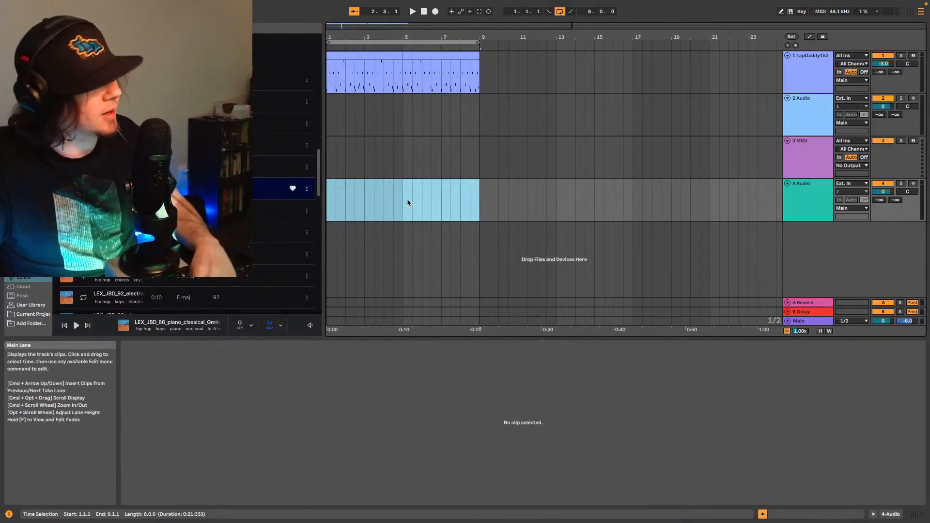
Step: Look through the most recent downloaded Splice sounds and the piano loop's sample pack for the G minor loop
{"action": "left_click", "coordinate": [800, 110]}
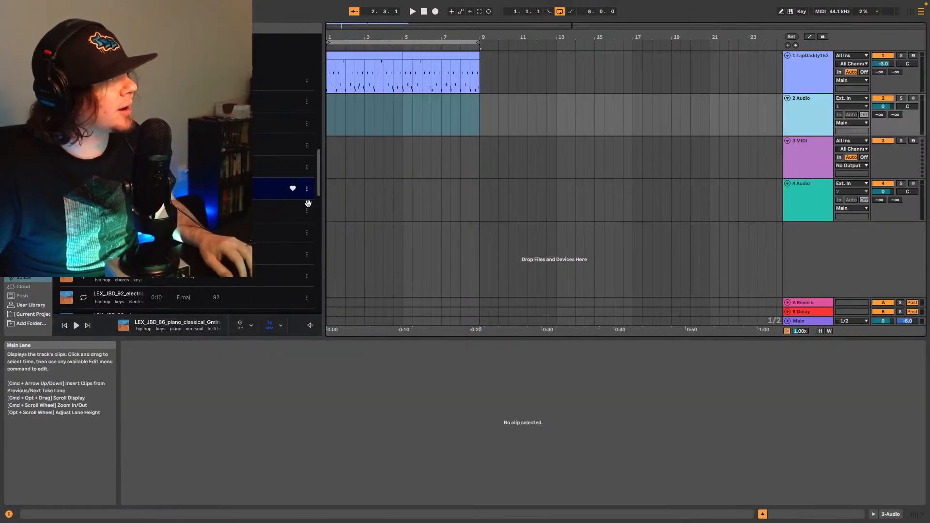
{"action": "left_click", "coordinate": [145, 53]}
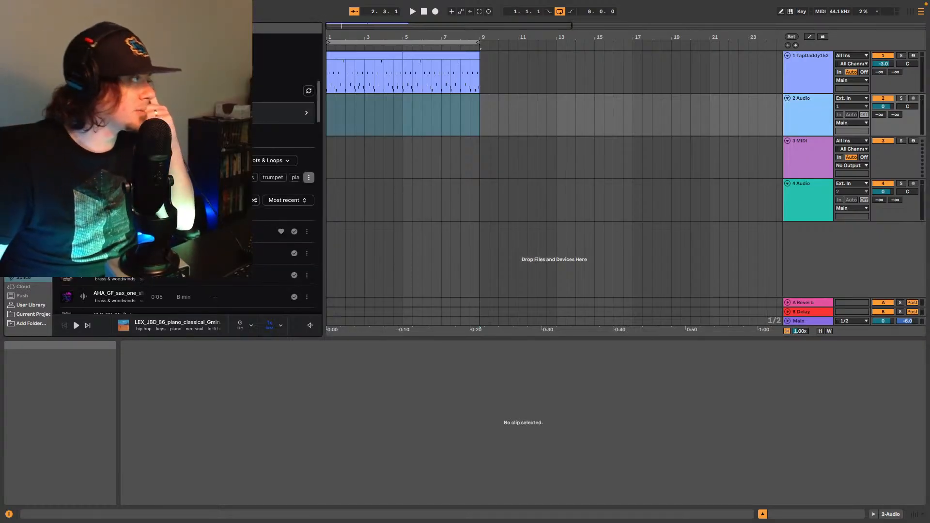
{"action": "scroll", "coordinate": [170, 252], "scroll_direction": "down", "scroll_amount": 1}
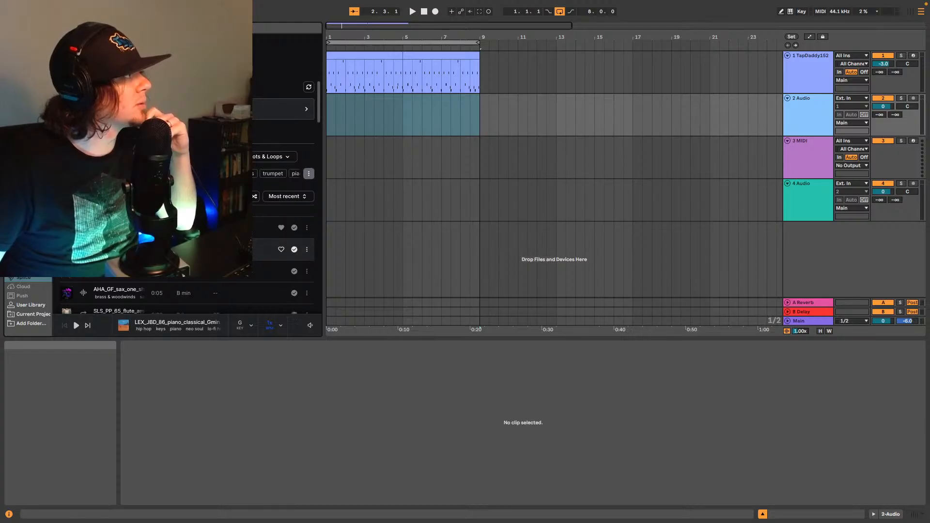
{"action": "scroll", "coordinate": [169, 247], "scroll_direction": "down", "scroll_amount": 10}
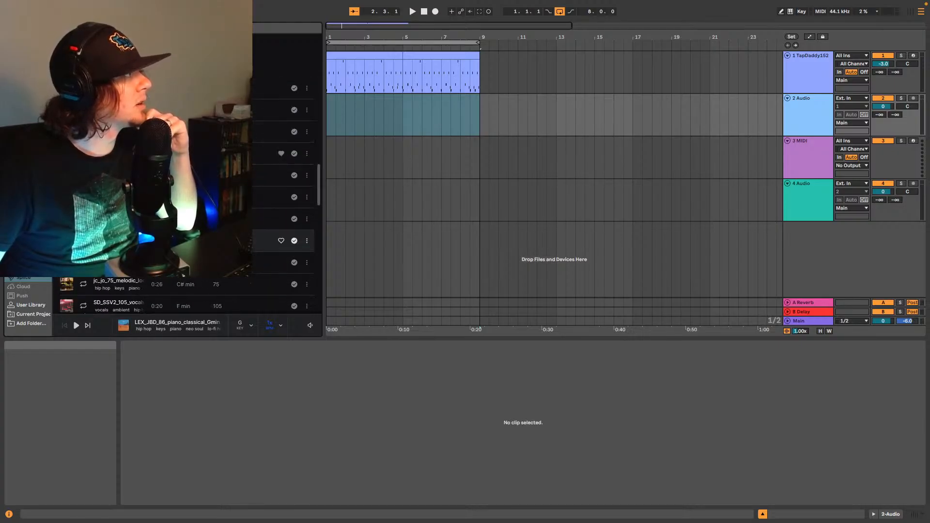
{"action": "scroll", "coordinate": [169, 252], "scroll_direction": "up", "scroll_amount": 4}
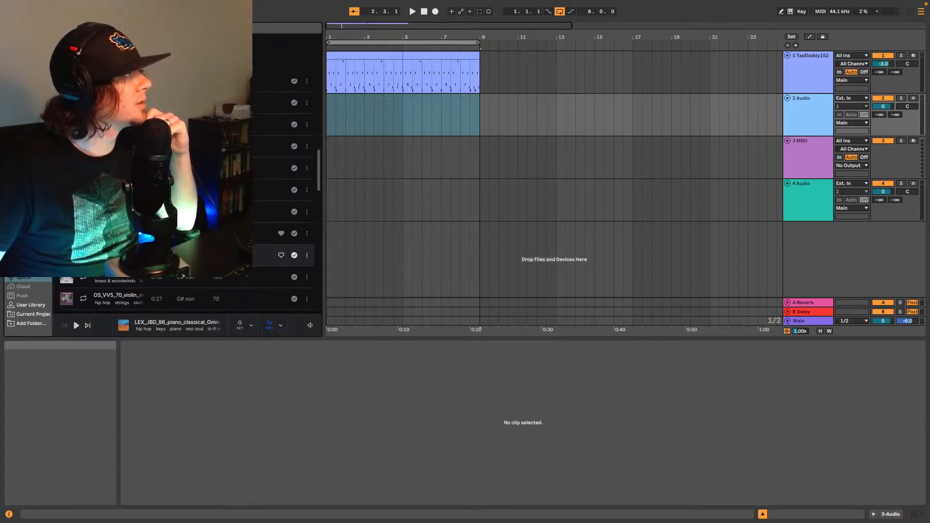
{"action": "scroll", "coordinate": [281, 242], "scroll_direction": "up", "scroll_amount": 5}
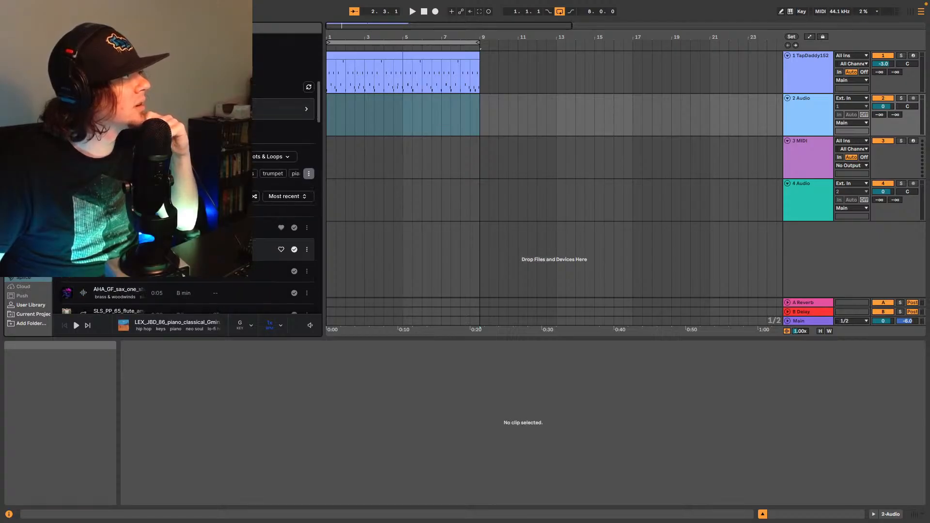
{"action": "left_click", "coordinate": [123, 325]}
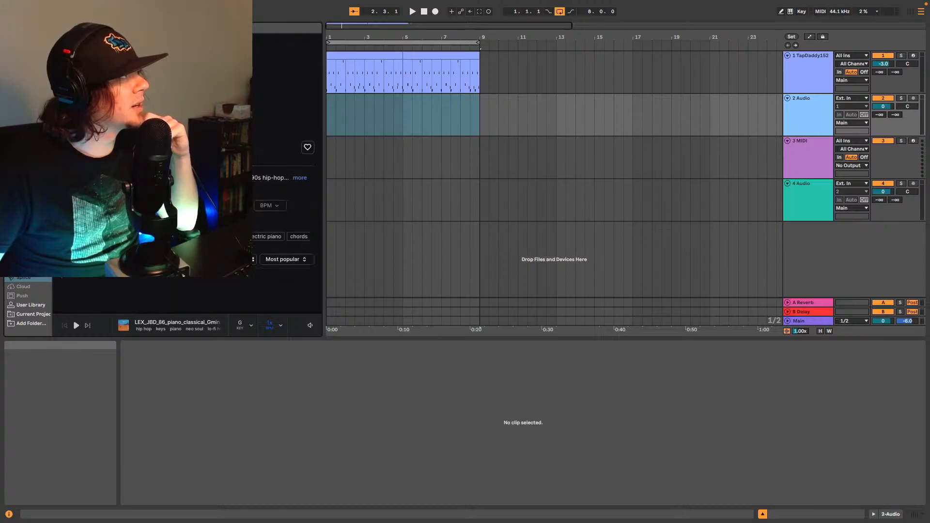
{"action": "scroll", "coordinate": [194, 186], "scroll_direction": "down", "scroll_amount": 3}
{"action": "scroll", "coordinate": [284, 194], "scroll_direction": "down", "scroll_amount": 5}
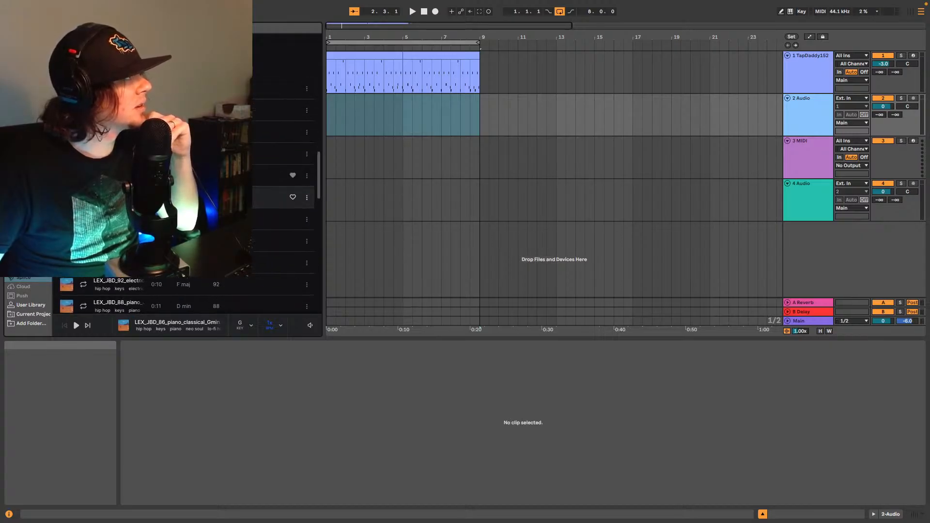
Step: Find the G minor piano loop among the liked Splice sounds, audition it, and place it at bar 1 on the second track
{"action": "left_click", "coordinate": [272, 175]}
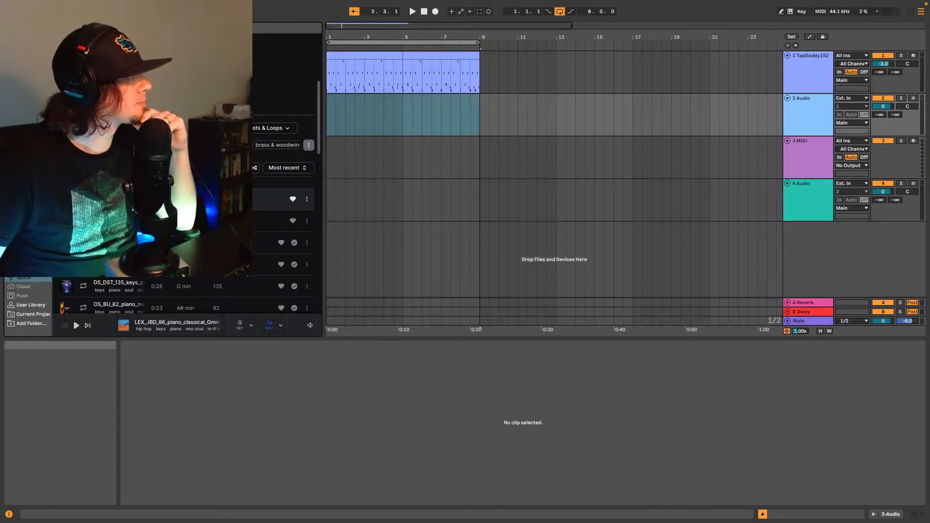
{"action": "left_click", "coordinate": [117, 199]}
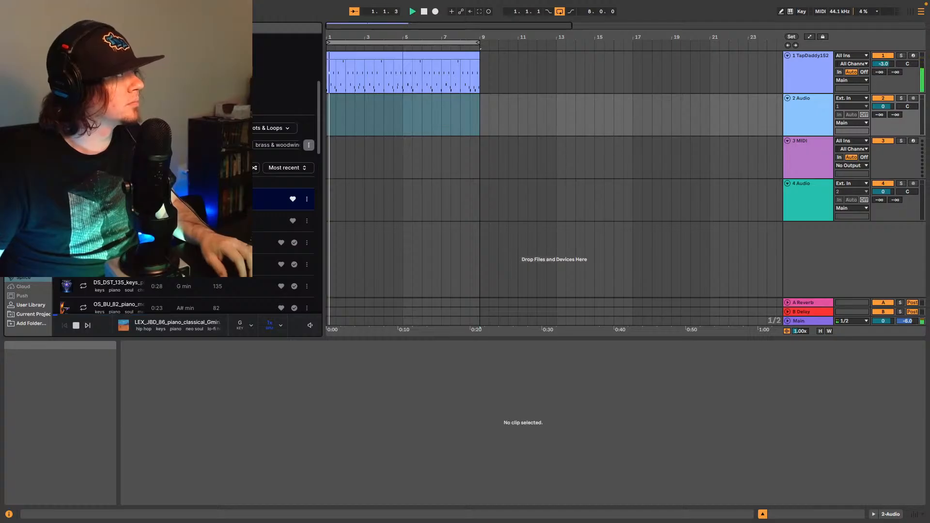
{"action": "left_click_drag", "start_coordinate": [312, 141], "coordinate": [333, 123]}
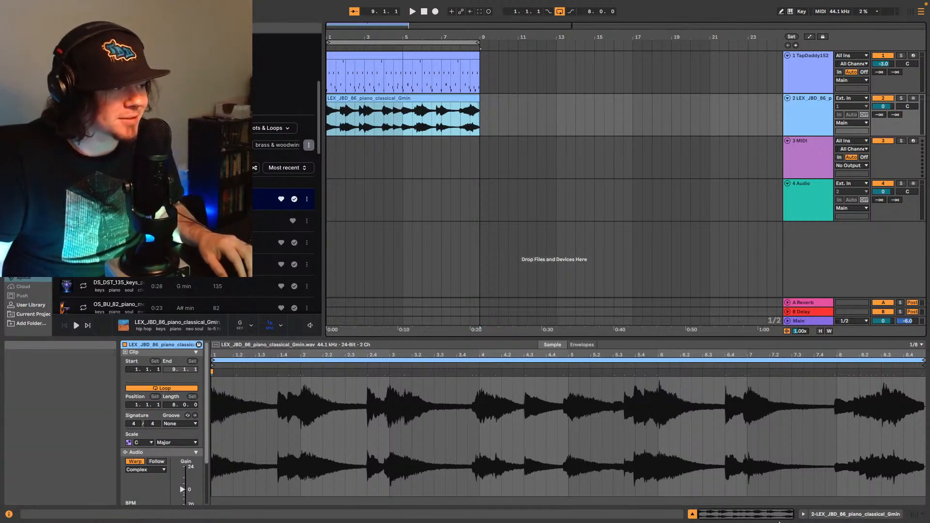
Step: Play the beat, set the piano track's volume to -10 dB and pitch the piano clip down 2 semitones
{"action": "key", "text": "space"}
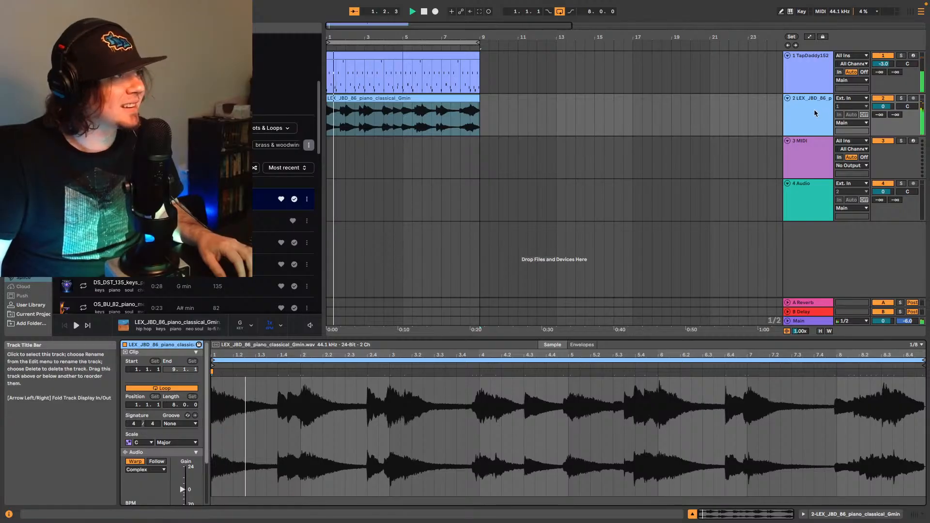
{"action": "scroll", "coordinate": [160, 443], "scroll_direction": "down", "scroll_amount": 2}
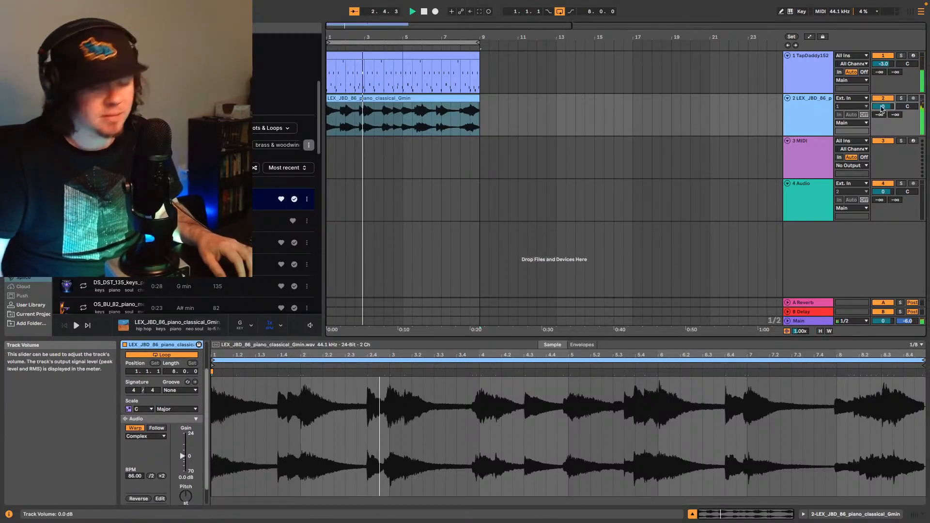
{"action": "left_click_drag", "start_coordinate": [882, 106], "coordinate": [882, 115]}
{"action": "scroll", "coordinate": [176, 478], "scroll_direction": "down", "scroll_amount": 1}
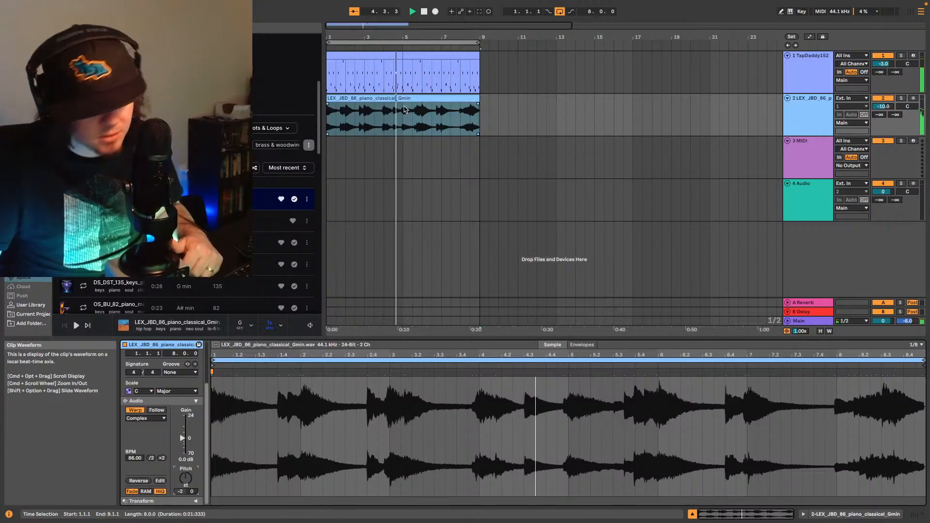
Step: Copy the piano audio from 8.3.3 to 8.4.3, paste it at 8.4.3 to fill the loop's fading end, and play the transition
{"action": "left_click_drag", "start_coordinate": [422, 28], "coordinate": [419, 63]}
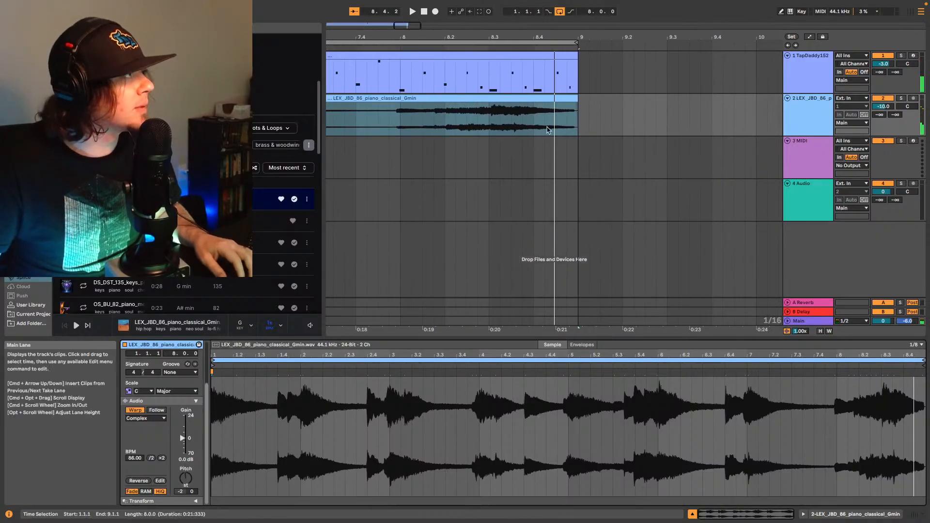
{"action": "left_click_drag", "start_coordinate": [388, 31], "coordinate": [409, 29]}
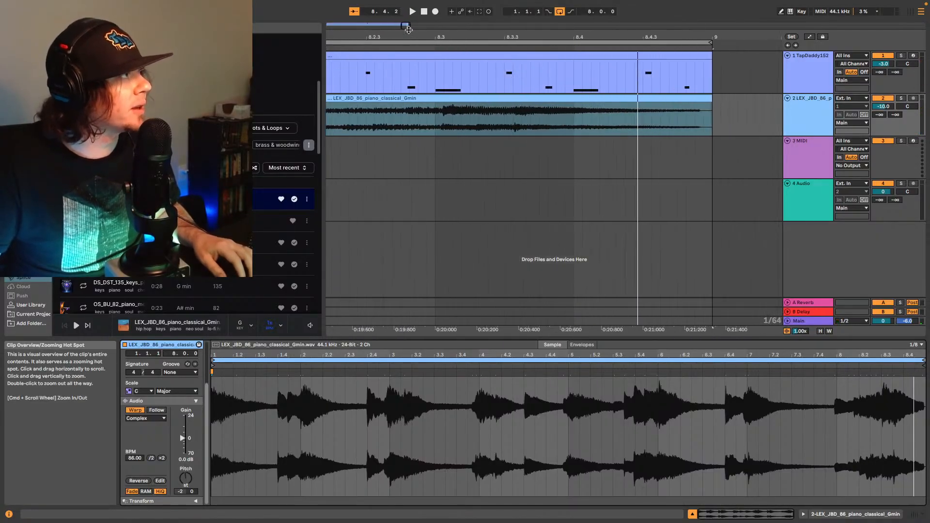
{"action": "left_click", "coordinate": [511, 124]}
{"action": "scroll", "coordinate": [447, 119], "scroll_direction": "right", "scroll_amount": 2}
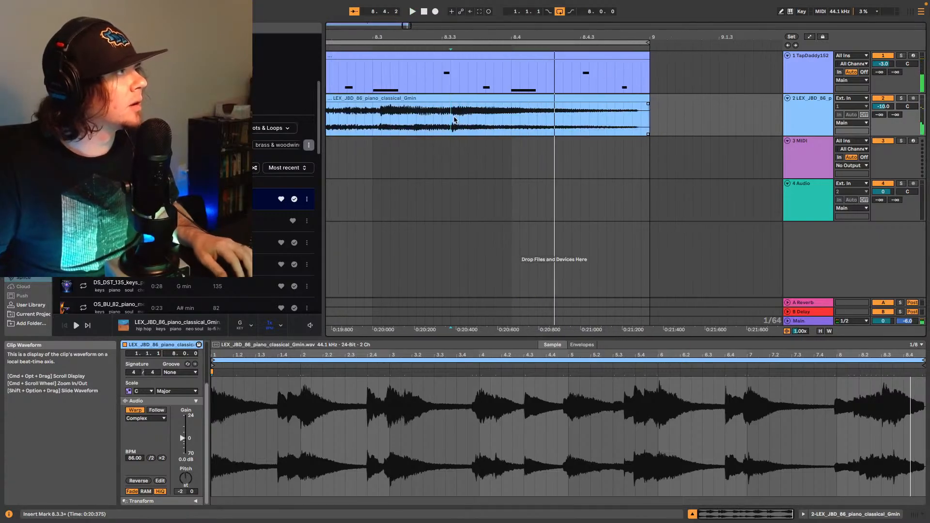
{"action": "left_click_drag", "start_coordinate": [454, 118], "coordinate": [577, 99]}
{"action": "key", "text": "super+c"}
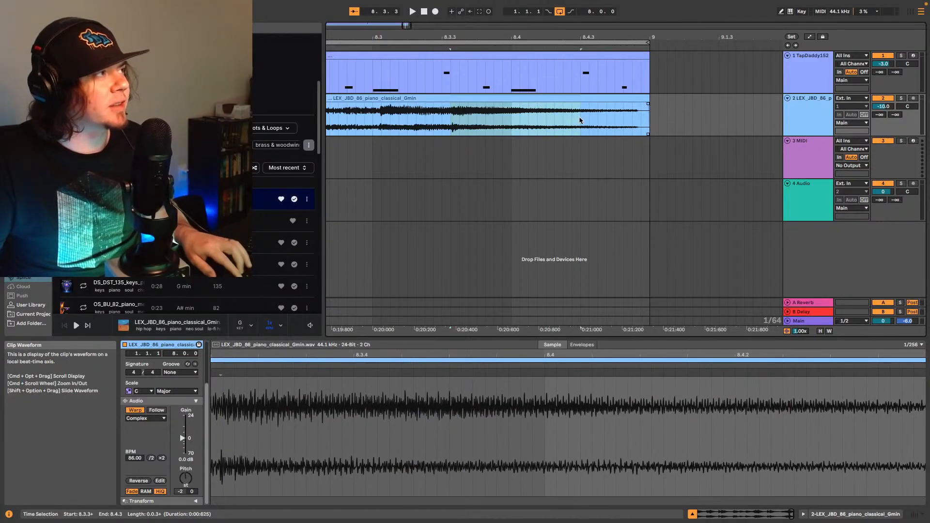
{"action": "left_click", "coordinate": [583, 119]}
{"action": "key", "text": "super+v"}
{"action": "left_click", "coordinate": [566, 117]}
{"action": "key", "text": "space"}
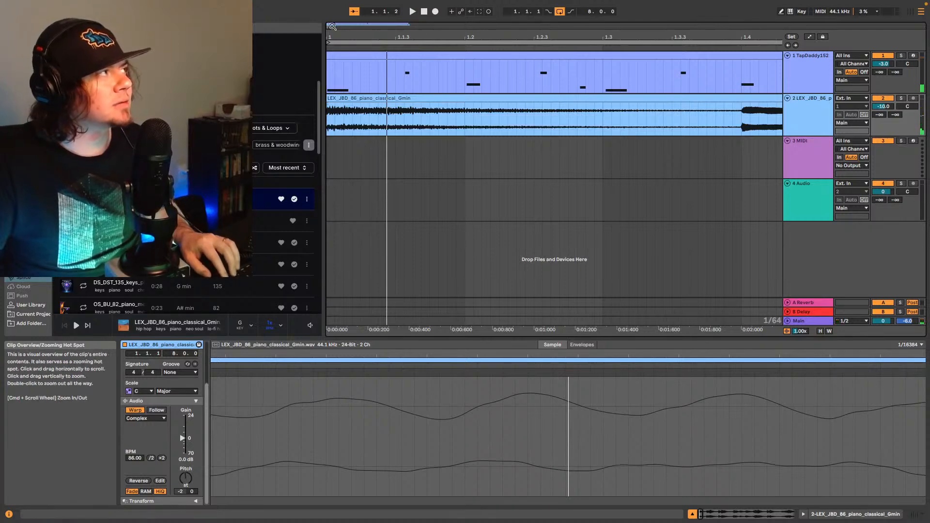
Step: Trim the end of the pasted piano slice to bar 9 and play the loop
{"action": "left_click_drag", "start_coordinate": [333, 27], "coordinate": [406, 27]}
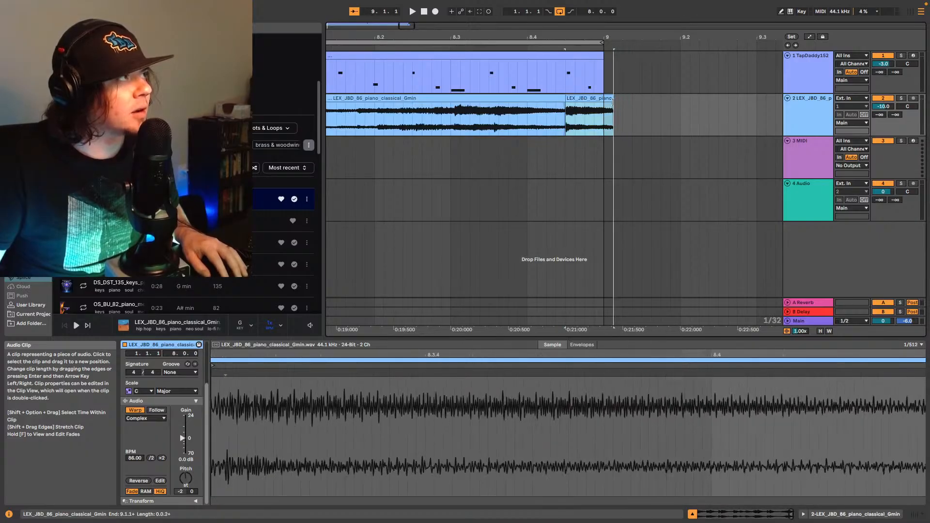
{"action": "left_click", "coordinate": [498, 128]}
{"action": "key", "text": "space"}
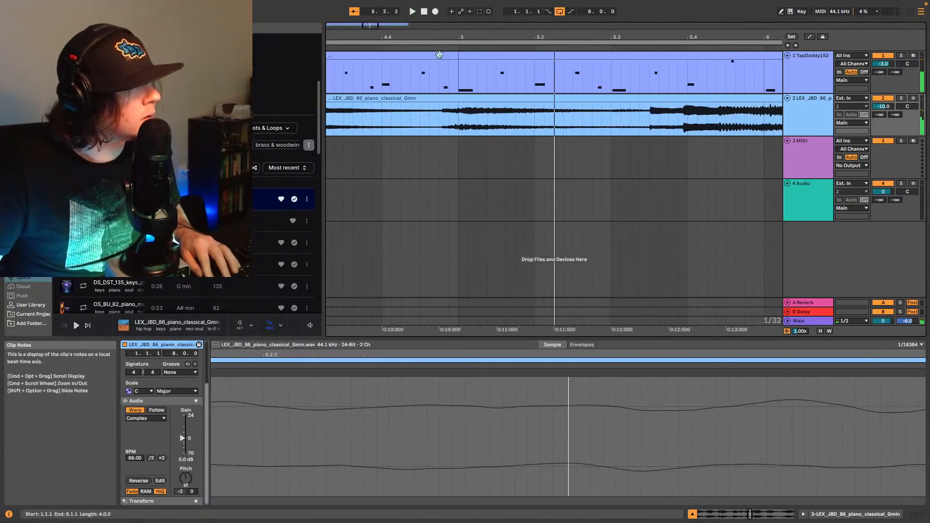
Step: Examine how the piano waveform lines up with the drum pattern across the eight bars, playing the loop through
{"action": "key", "text": "minus"}
{"action": "key", "text": "minus"}
{"action": "key", "text": "minus"}
{"action": "key", "text": "minus"}
{"action": "key", "text": "minus"}
{"action": "key", "text": "minus"}
{"action": "key", "text": "minus"}
{"action": "key", "text": "minus"}
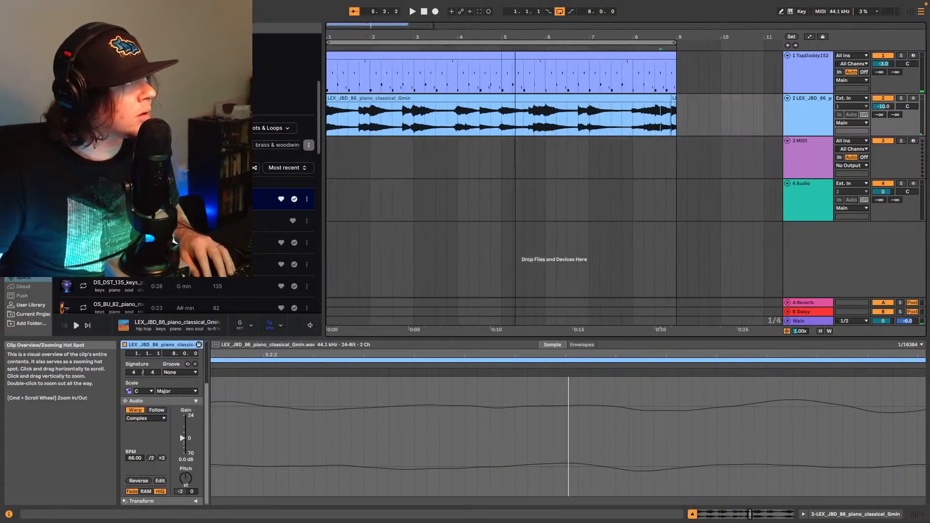
{"action": "key", "text": "plus"}
{"action": "key", "text": "plus"}
{"action": "key", "text": "minus"}
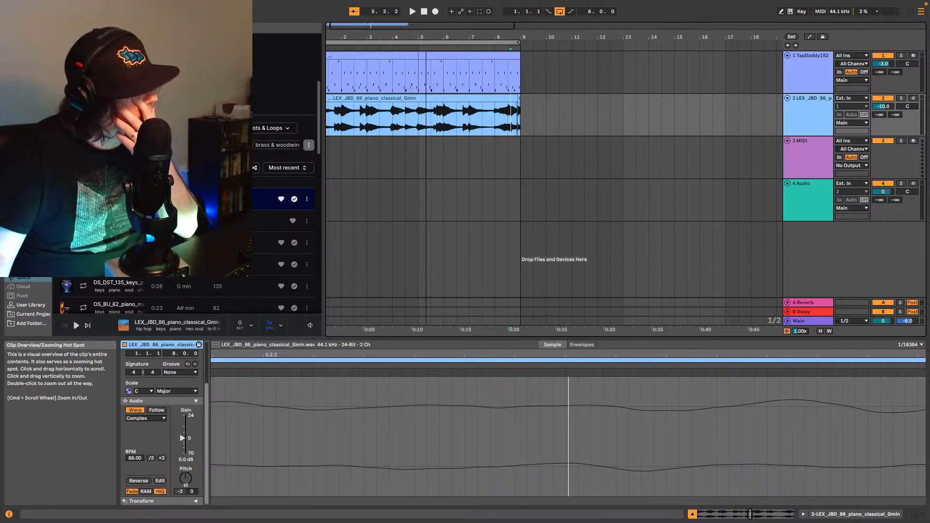
{"action": "key", "text": "plus"}
{"action": "key", "text": "plus"}
{"action": "key", "text": "plus"}
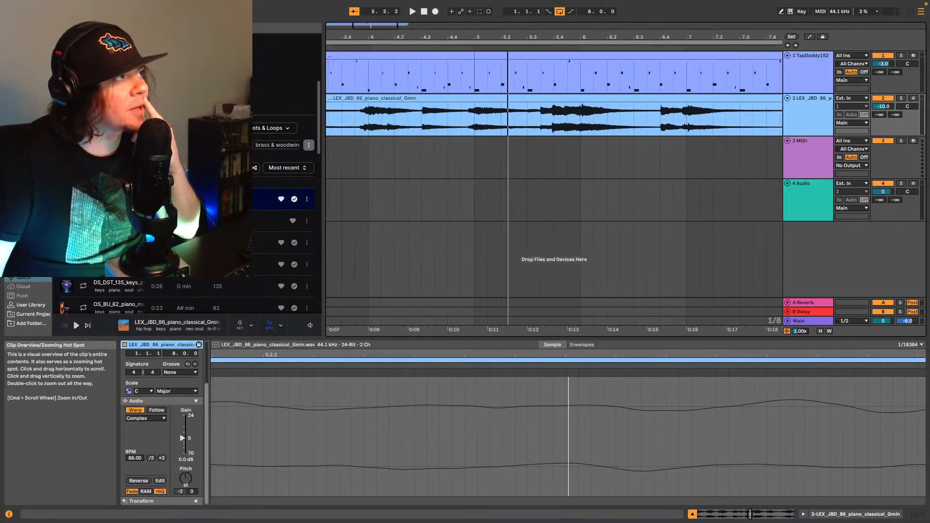
{"action": "scroll", "coordinate": [554, 184], "scroll_direction": "left", "scroll_amount": 5}
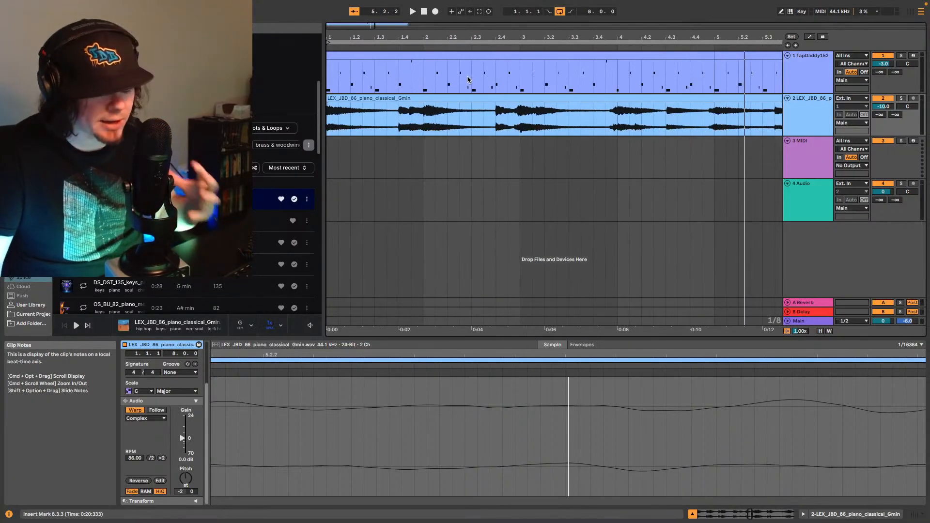
{"action": "key", "text": "space"}
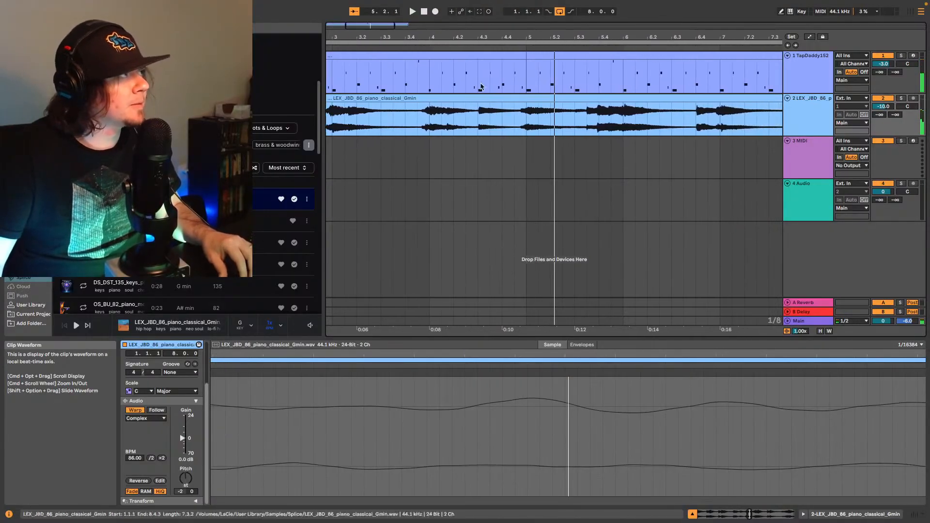
Step: Try repeating the piano chord from 4.3.1 to 4.3.2 at 4.4.3 and play the result
{"action": "left_click_drag", "start_coordinate": [353, 25], "coordinate": [357, 27]}
{"action": "left_click_drag", "start_coordinate": [510, 126], "coordinate": [522, 123]}
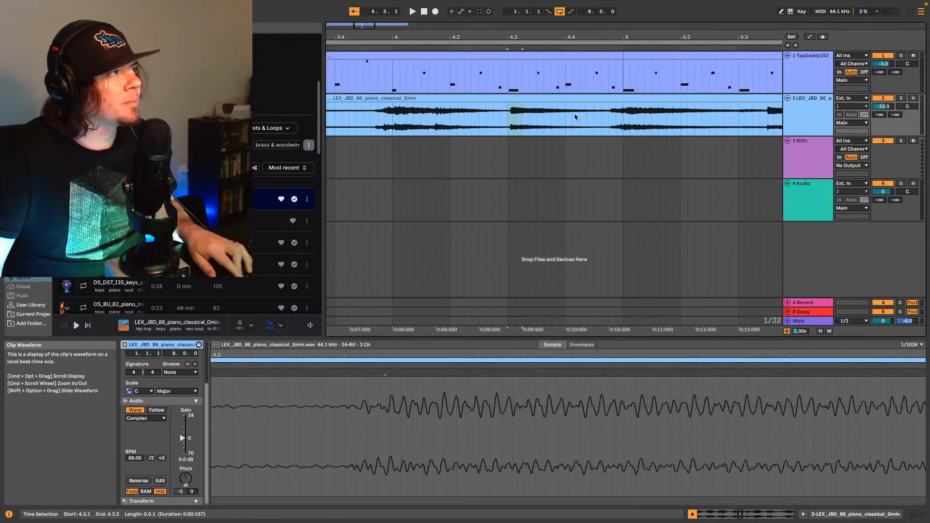
{"action": "left_click", "coordinate": [596, 117]}
{"action": "key", "text": "super+v"}
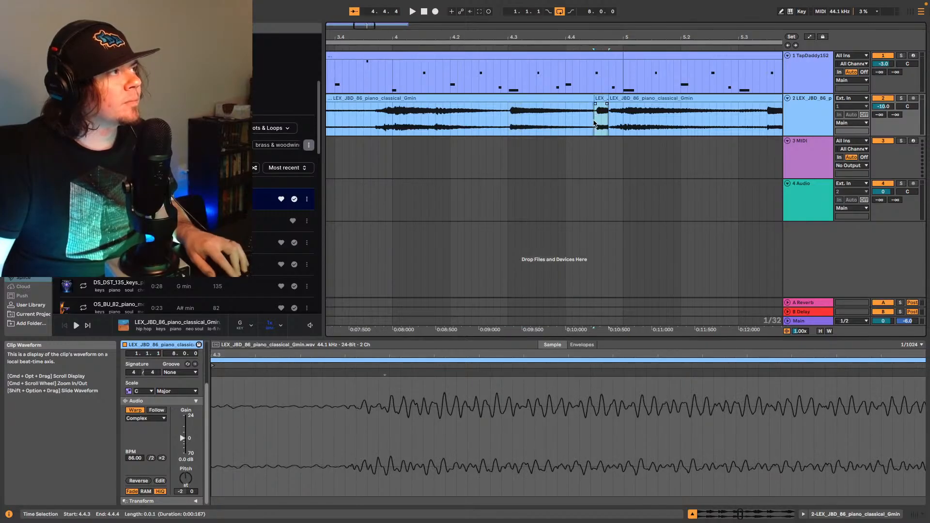
{"action": "left_click", "coordinate": [587, 124]}
{"action": "key", "text": "space"}
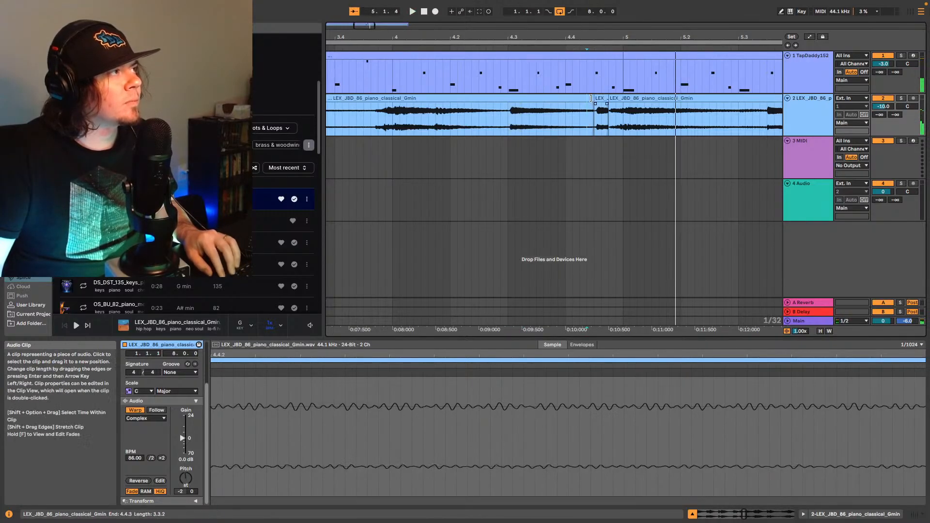
Step: Try starting the pasted chord slice slightly after 4.4.3 and then back at 4.4.3, playing it against the drums
{"action": "left_click_drag", "start_coordinate": [364, 24], "coordinate": [367, 62]}
{"action": "left_click_drag", "start_coordinate": [571, 99], "coordinate": [585, 99]}
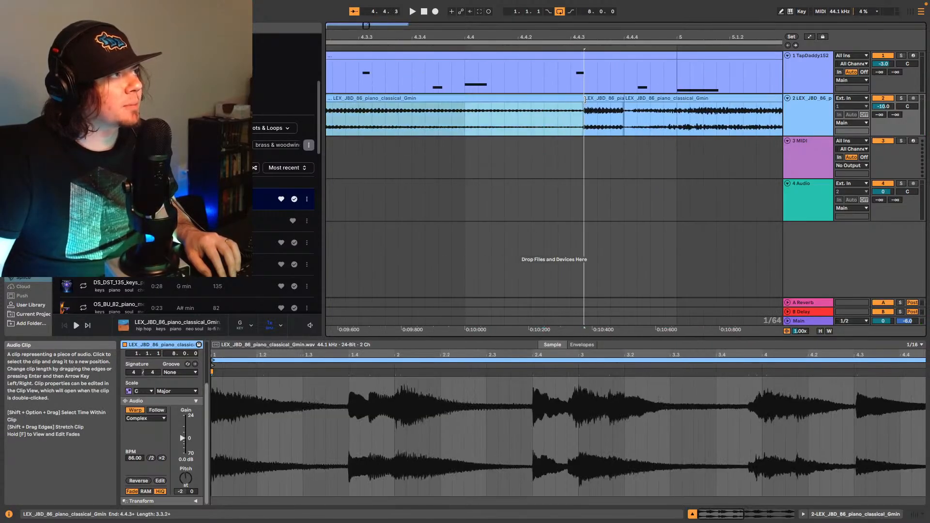
{"action": "left_click", "coordinate": [506, 122]}
{"action": "key", "text": "space"}
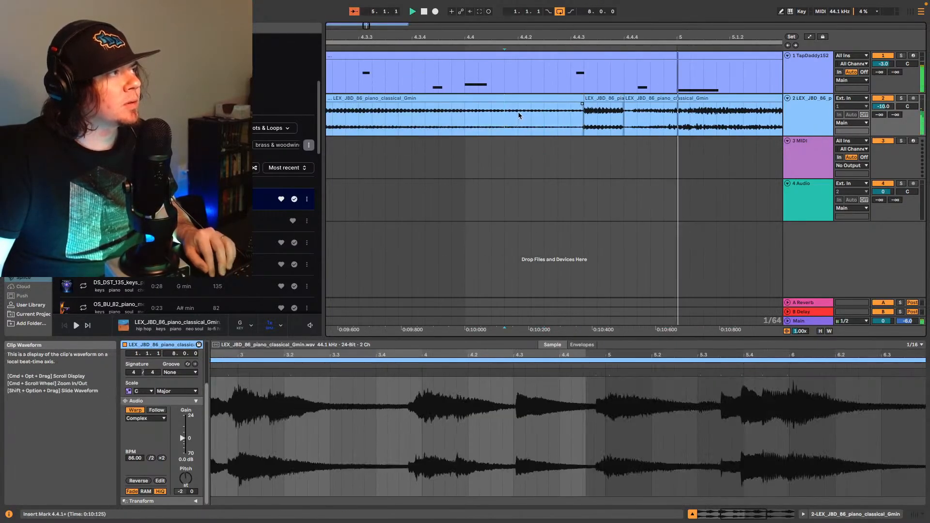
{"action": "left_click", "coordinate": [602, 98]}
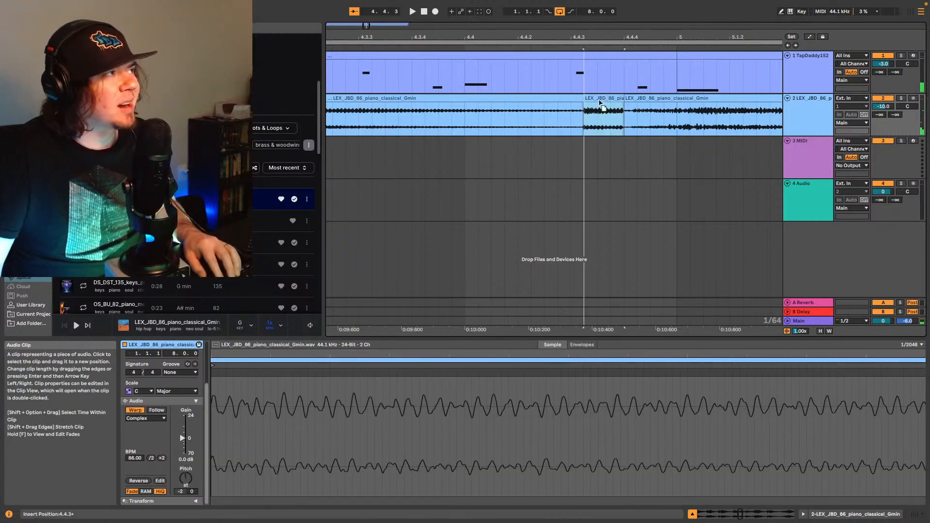
{"action": "left_click_drag", "start_coordinate": [612, 98], "coordinate": [570, 99]}
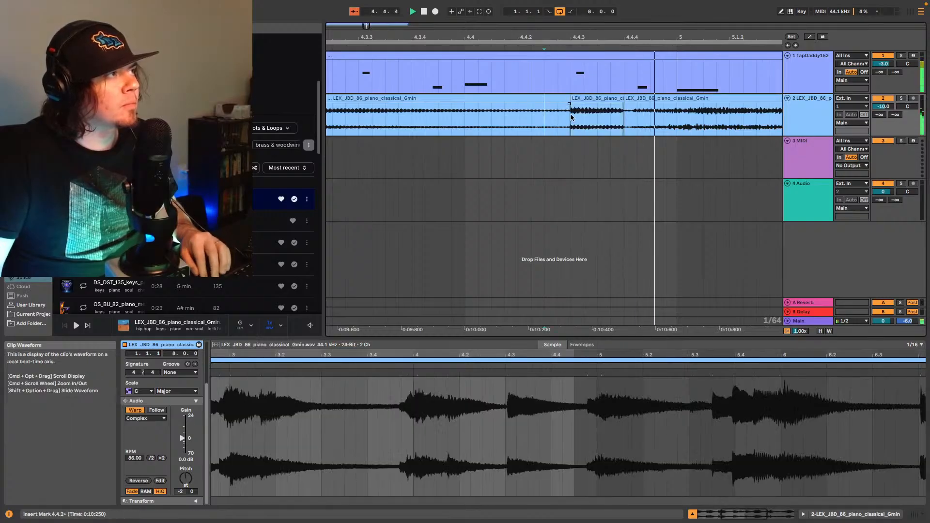
{"action": "left_click", "coordinate": [604, 100]}
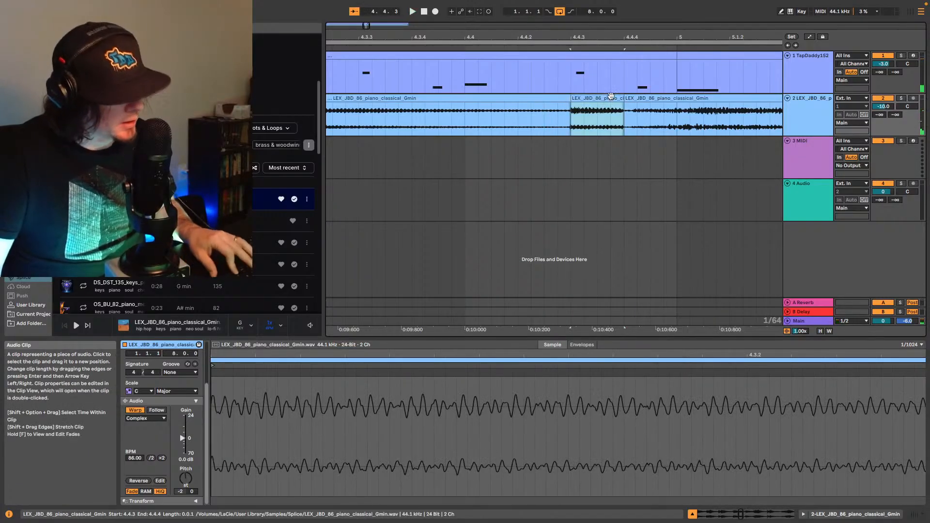
Step: Undo the edits to the piano clip around 4.4.3, including the pasted chord slice
{"action": "key", "text": "super+z"}
{"action": "key", "text": "super+z"}
{"action": "key", "text": "super+z"}
{"action": "key", "text": "super+z"}
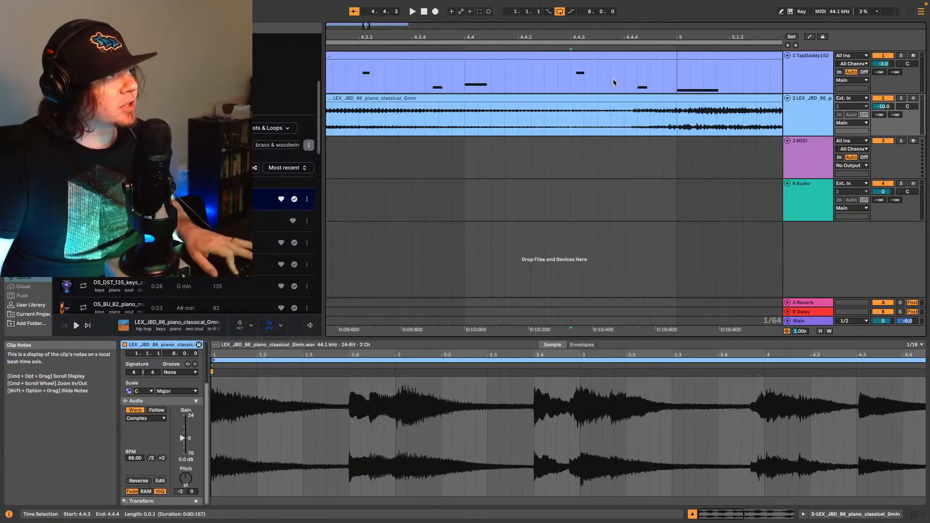
Step: Play the piano and drum loop, and move the empty audio track directly below the piano track
{"action": "left_click_drag", "start_coordinate": [366, 25], "coordinate": [376, 23]}
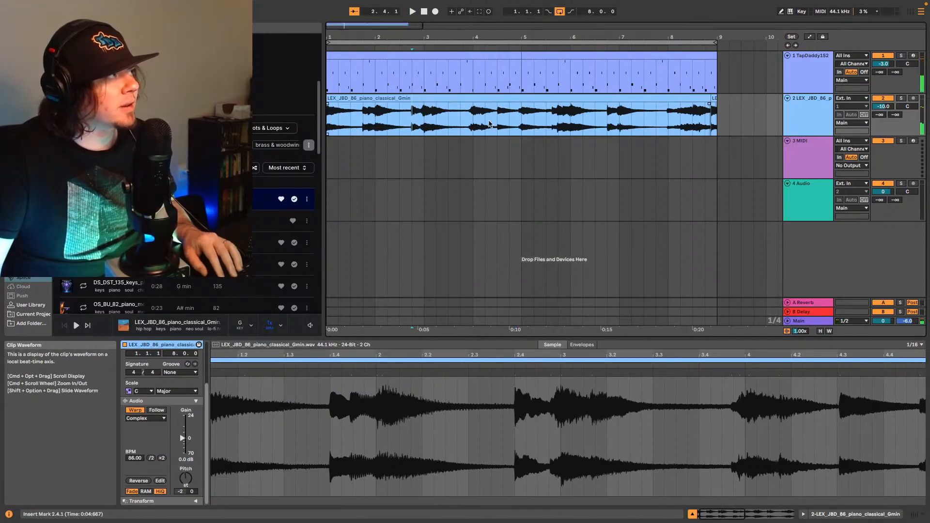
{"action": "left_click", "coordinate": [467, 121]}
{"action": "key", "text": "space"}
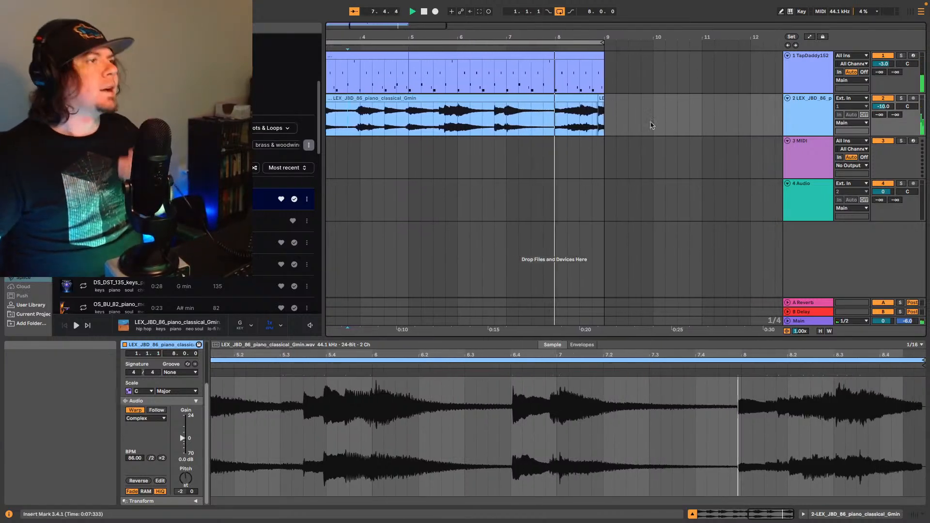
{"action": "left_click", "coordinate": [815, 155]}
{"action": "left_click_drag", "start_coordinate": [807, 193], "coordinate": [808, 152]}
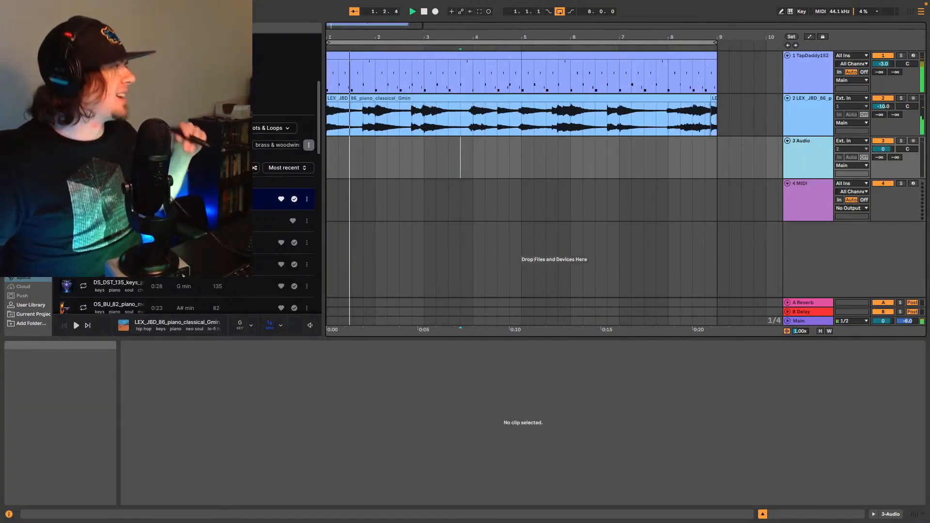
Step: Browse the Splice sound categories and open the Strings Melody sounds
{"action": "scroll", "coordinate": [178, 253], "scroll_direction": "down", "scroll_amount": 3}
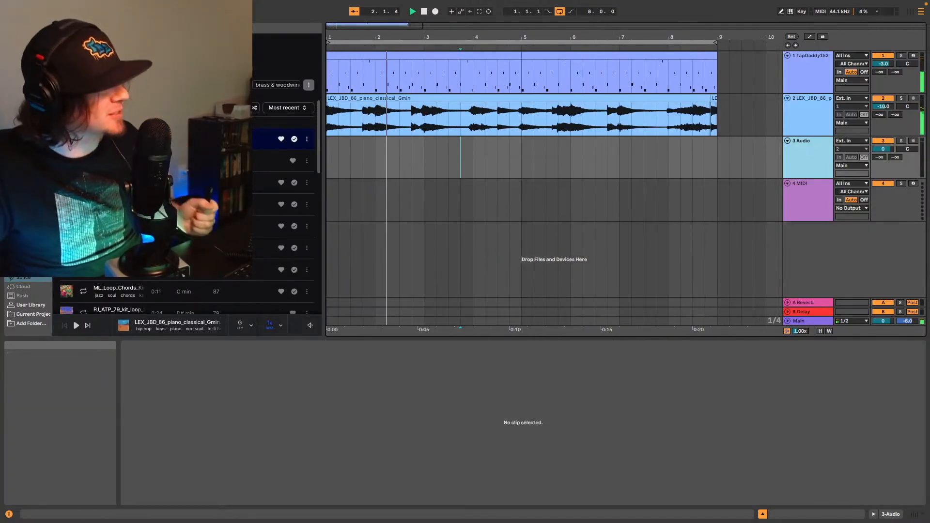
{"action": "left_click", "coordinate": [141, 46]}
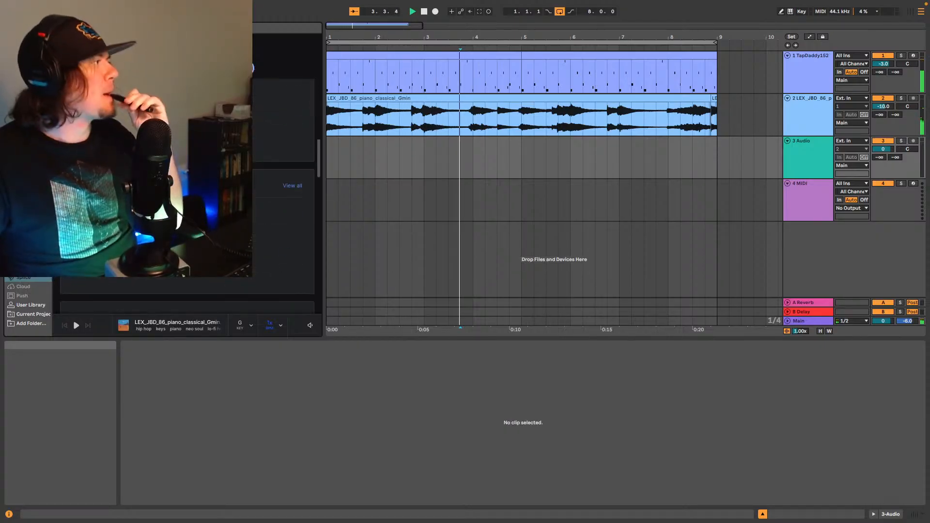
{"action": "scroll", "coordinate": [187, 193], "scroll_direction": "down", "scroll_amount": 5}
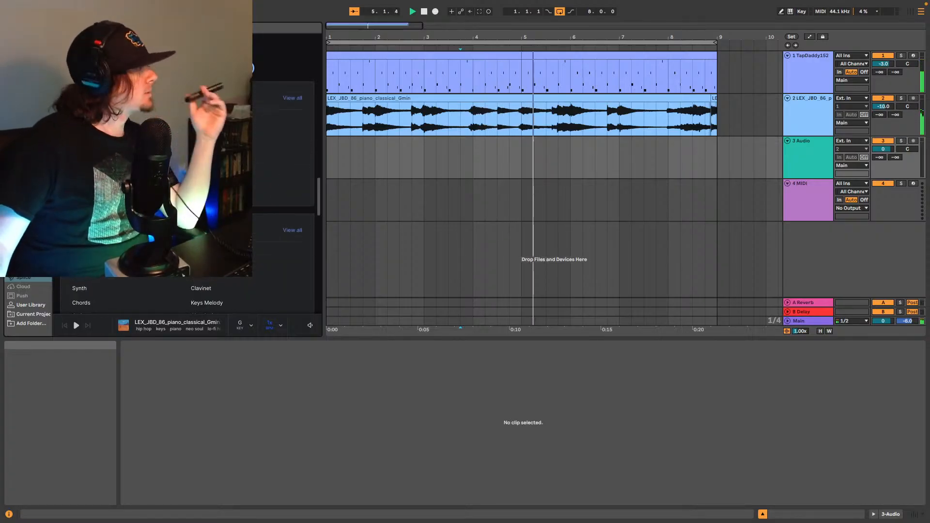
{"action": "scroll", "coordinate": [186, 194], "scroll_direction": "down", "scroll_amount": 5}
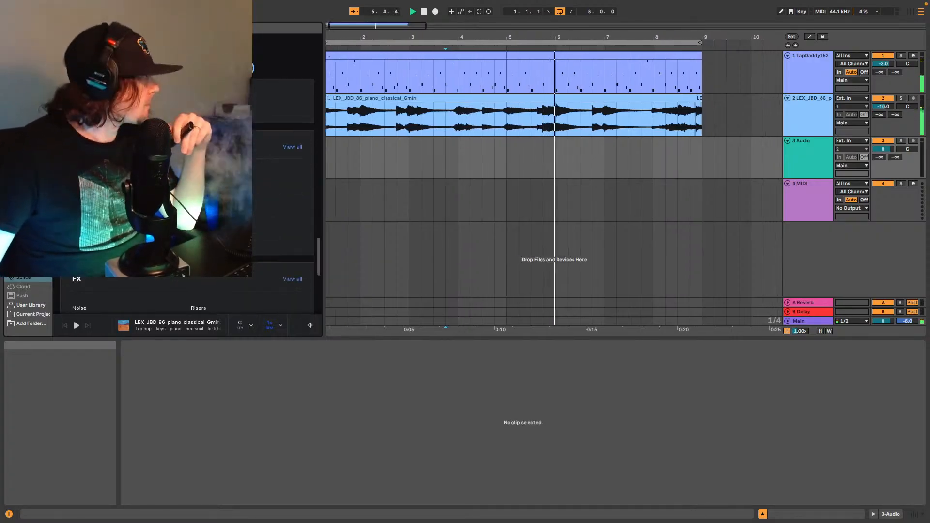
{"action": "scroll", "coordinate": [186, 194], "scroll_direction": "down", "scroll_amount": 4}
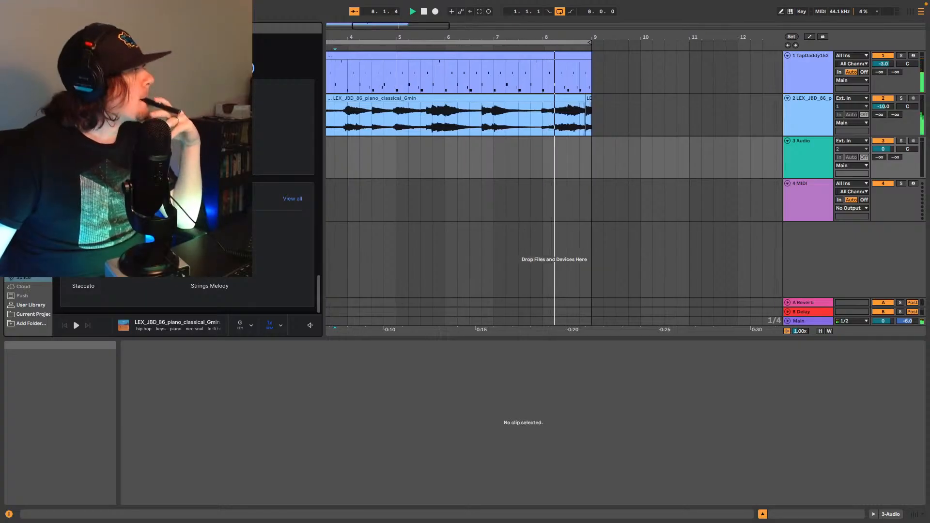
{"action": "left_click", "coordinate": [220, 289]}
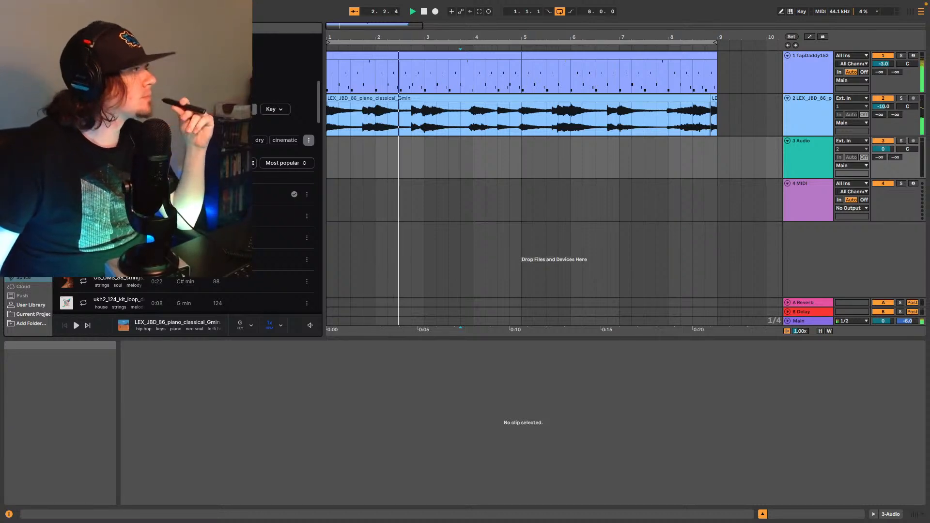
Step: Audition the DS_DST_133 violin melody, turn on key matching to F, and audition the OS_UMS_133 violin melody
{"action": "left_click", "coordinate": [237, 109]}
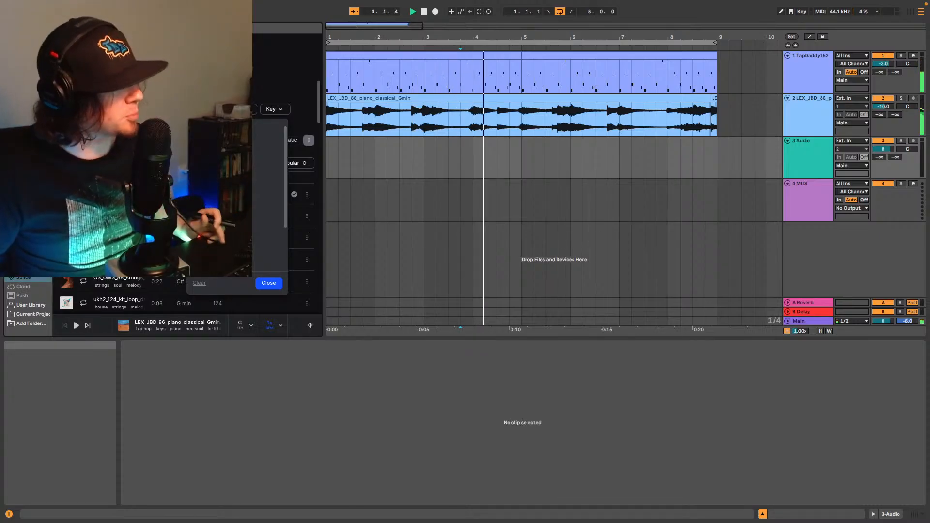
{"action": "left_click", "coordinate": [66, 195]}
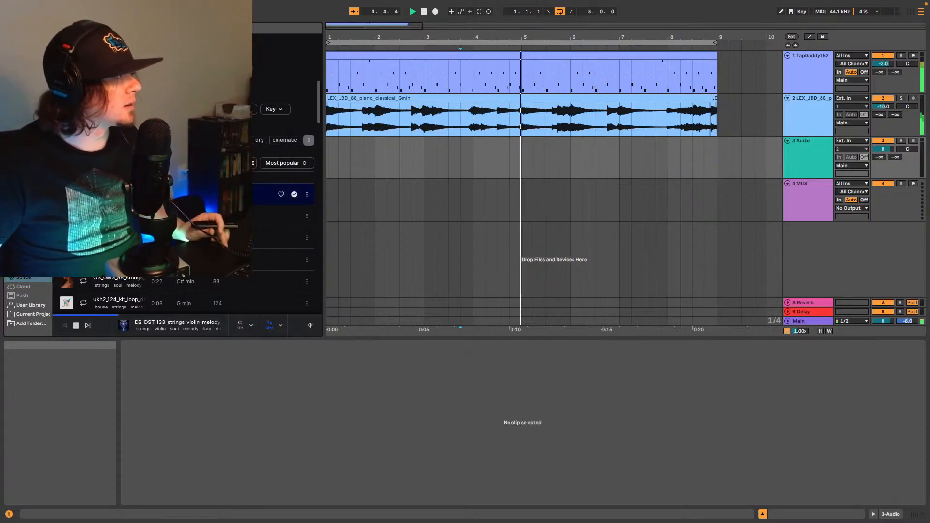
{"action": "left_click", "coordinate": [247, 330]}
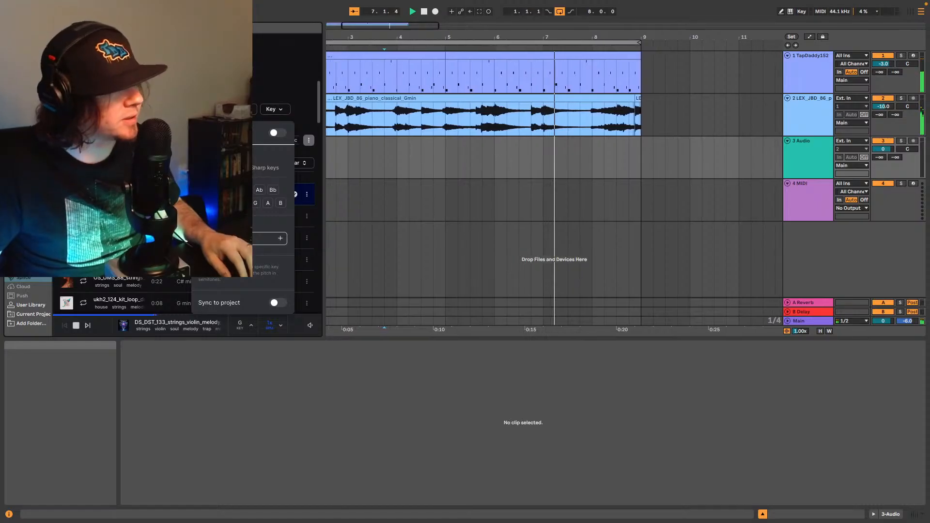
{"action": "left_click", "coordinate": [243, 203]}
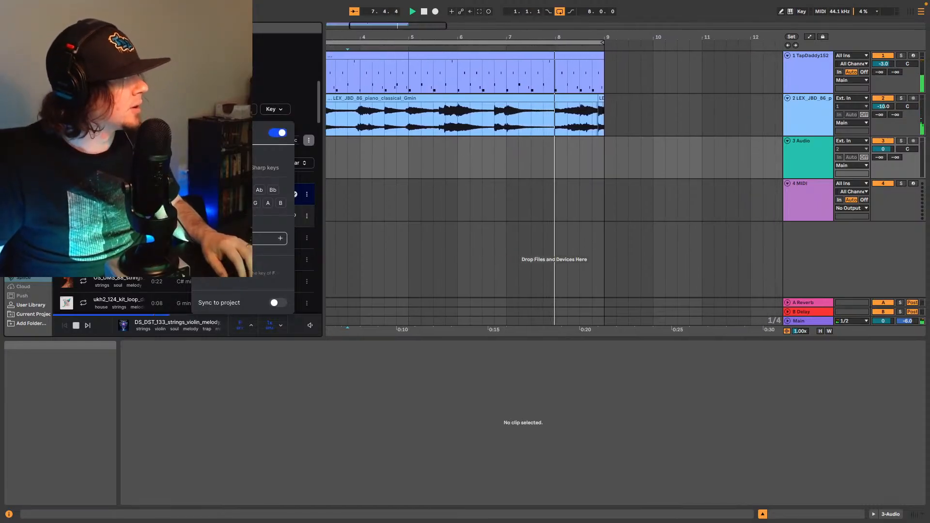
{"action": "left_click", "coordinate": [119, 216]}
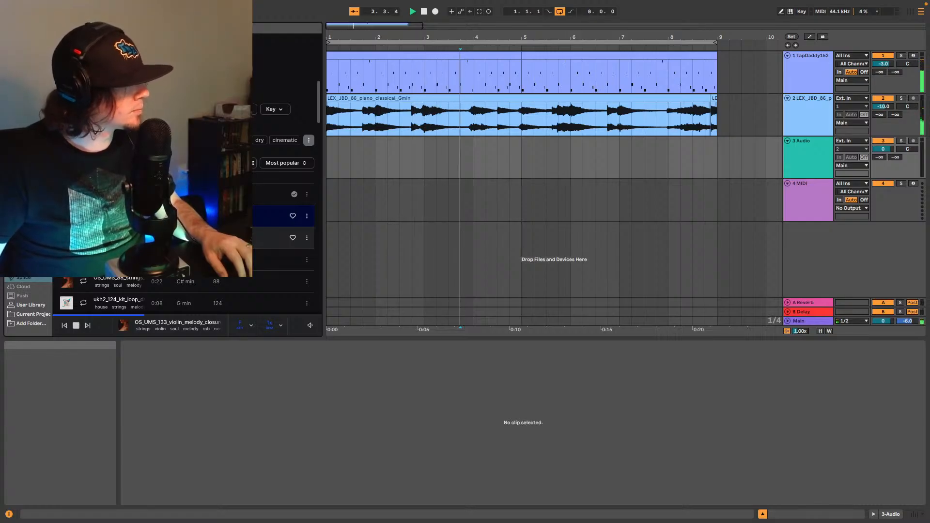
Step: Audition the SO_DS2_115 strings melody from the Splice results against the beat
{"action": "left_click", "coordinate": [119, 238]}
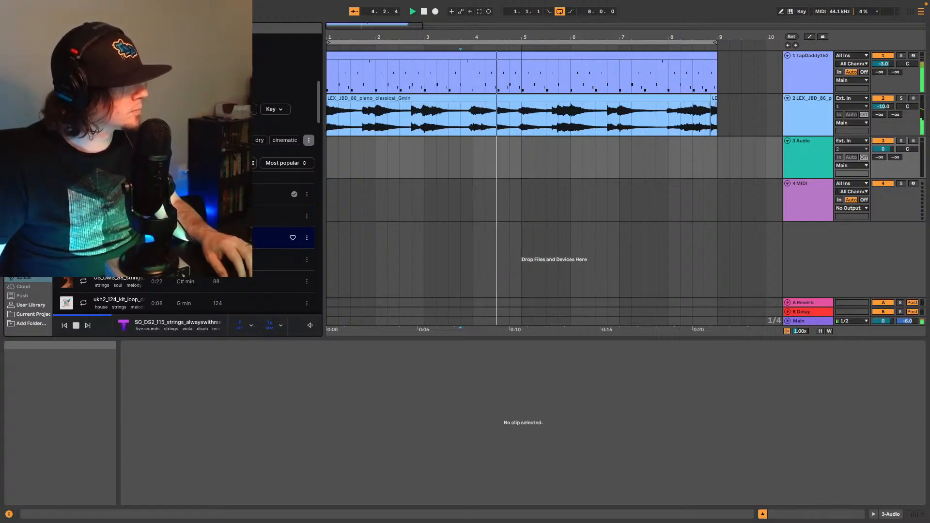
{"action": "scroll", "coordinate": [118, 238], "scroll_direction": "down", "scroll_amount": 1}
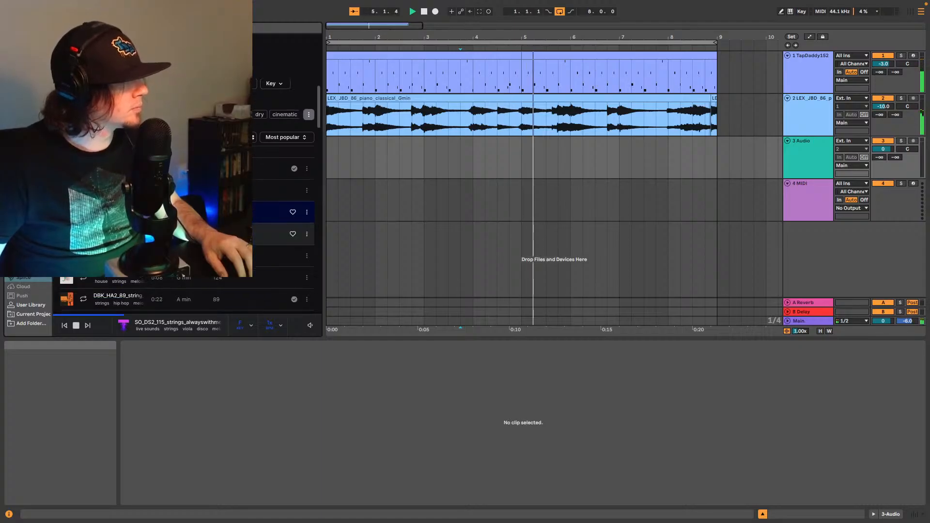
{"action": "scroll", "coordinate": [183, 276], "scroll_direction": "down", "scroll_amount": 1}
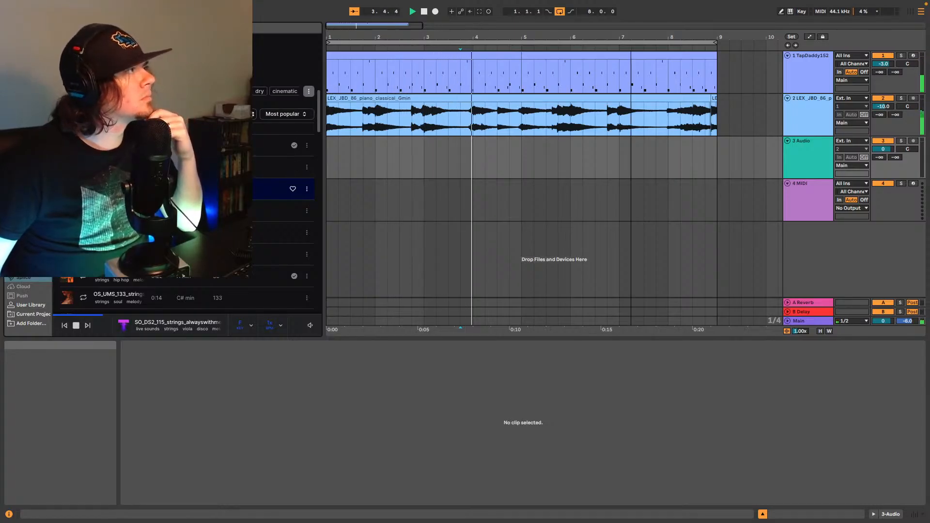
Step: Duplicate the eight-bar drum and piano section right after itself and extend the arrangement loop to 16 bars
{"action": "left_click_drag", "start_coordinate": [453, 38], "coordinate": [453, 29]}
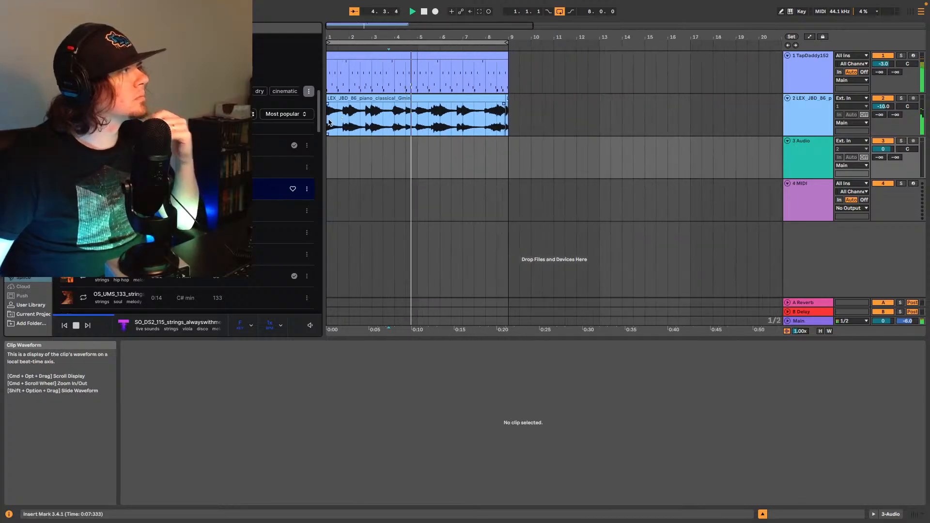
{"action": "mouse_move", "coordinate": [329, 123]}
{"action": "left_mouse_down"}
{"action": "mouse_move", "coordinate": [406, 72]}
{"action": "mouse_move", "coordinate": [510, 58]}
{"action": "mouse_move", "coordinate": [701, 60]}
{"action": "mouse_move", "coordinate": [690, 58]}
{"action": "left_mouse_up"}
{"action": "left_click", "coordinate": [510, 80]}
{"action": "key", "text": "super+v"}
{"action": "key", "text": "space"}
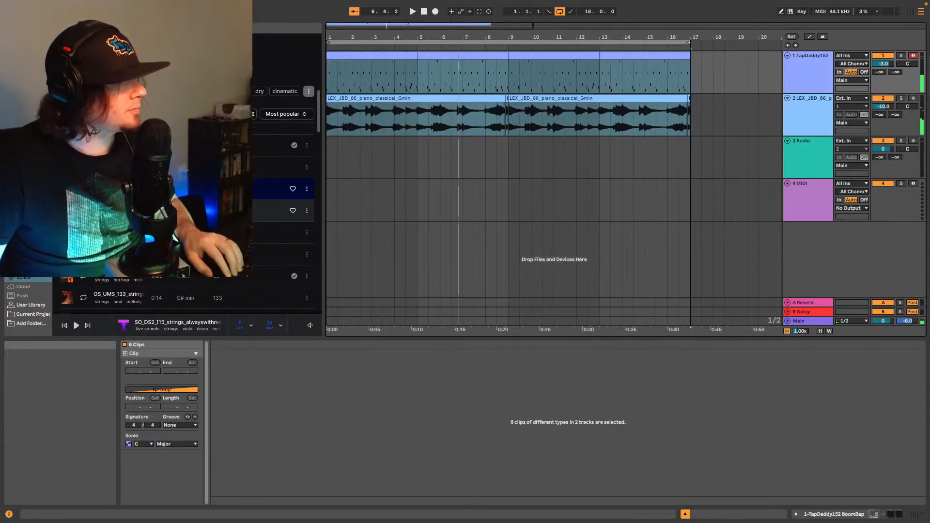
Step: Audition the ukh2_124 kit loop strings and the OS_UMS_133 strings melody over the extended loop
{"action": "key", "text": "Down"}
{"action": "key", "text": "Down"}
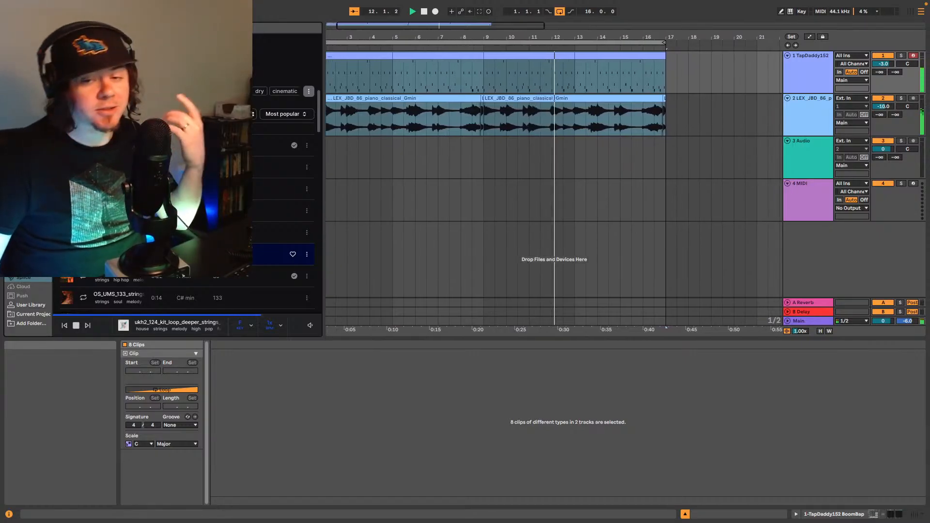
{"action": "scroll", "coordinate": [183, 276], "scroll_direction": "down", "scroll_amount": 3}
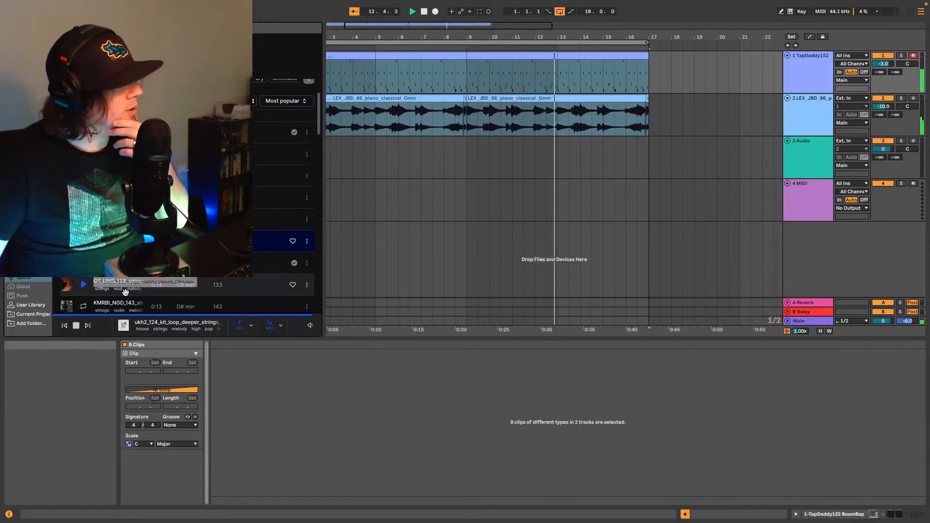
{"action": "left_click", "coordinate": [82, 283]}
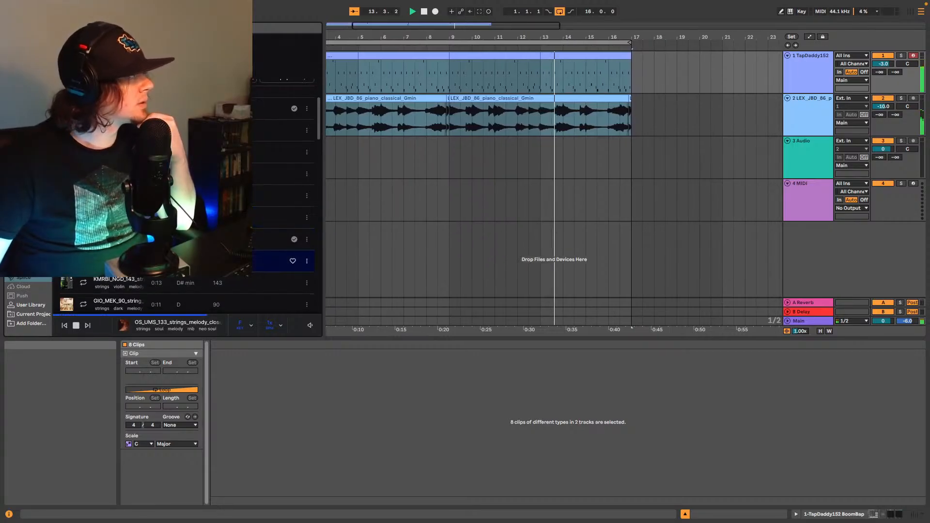
Step: Audition the KMRBI_NGD_143, GIO_MEK_90 and DBM_TR8_87 string loops with the beat
{"action": "scroll", "coordinate": [82, 283], "scroll_direction": "down", "scroll_amount": 10}
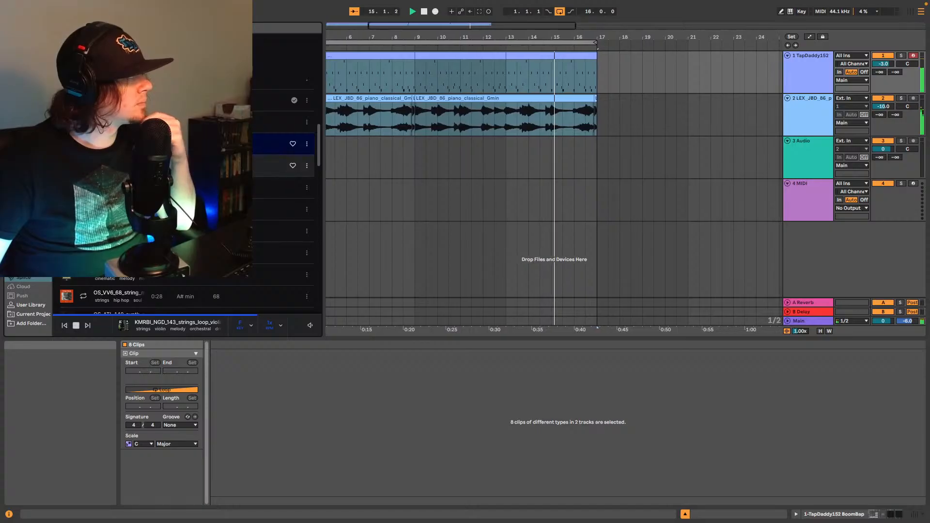
{"action": "left_click", "coordinate": [82, 165]}
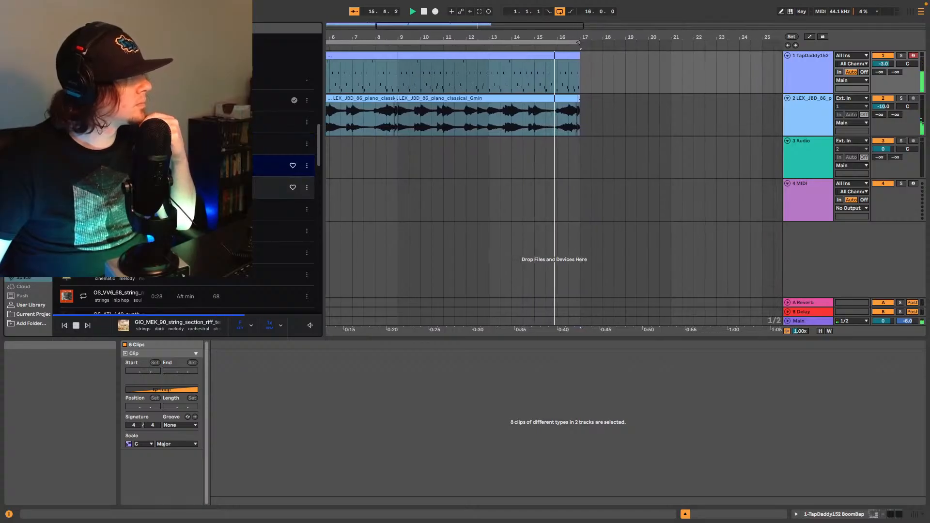
{"action": "left_click", "coordinate": [82, 187]}
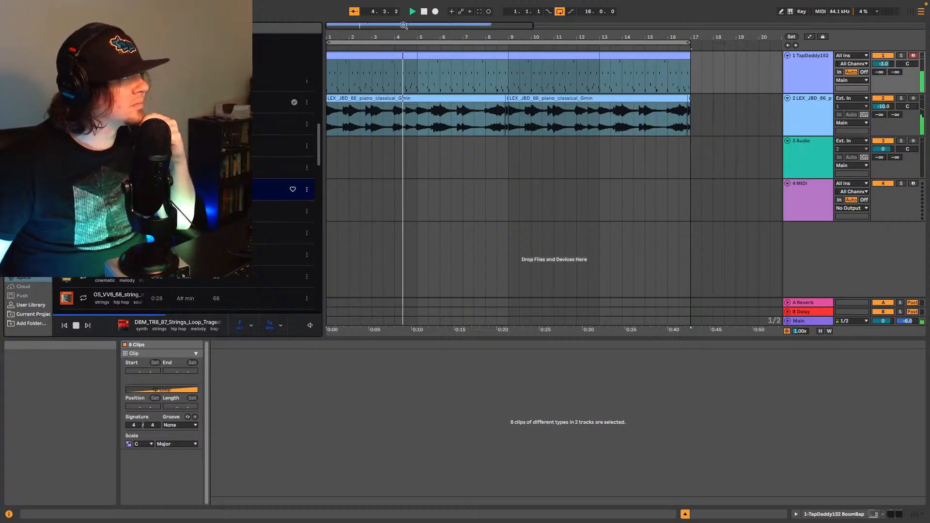
{"action": "left_click_drag", "start_coordinate": [404, 26], "coordinate": [403, 46]}
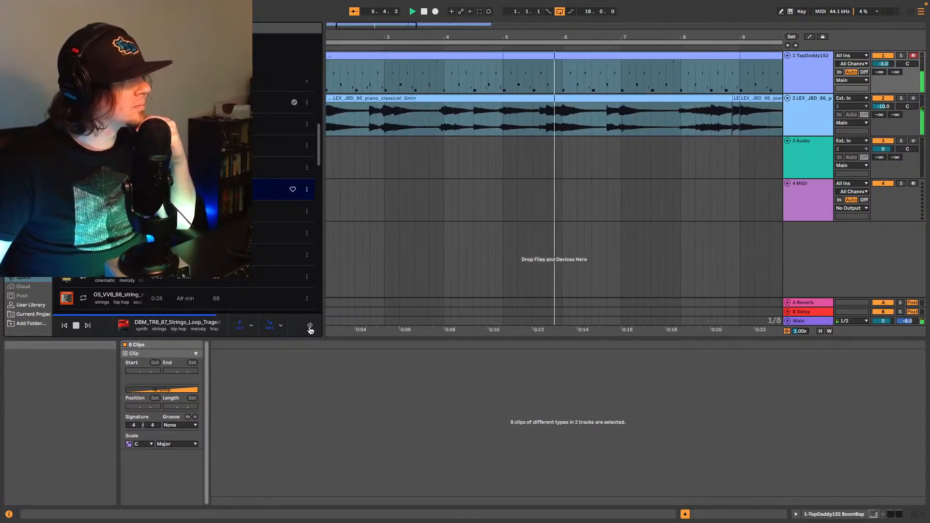
{"action": "mouse_move", "coordinate": [310, 327]}
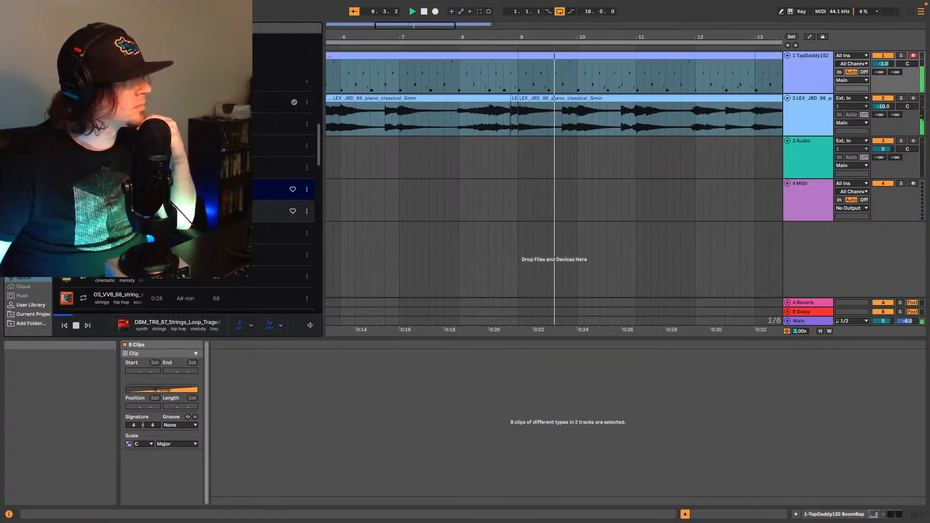
Step: Audition the DS_STW2_100, OS_UMS_120, MNT_MEC_95 and OS_VV6_68 melodies with the beat
{"action": "left_click", "coordinate": [67, 211]}
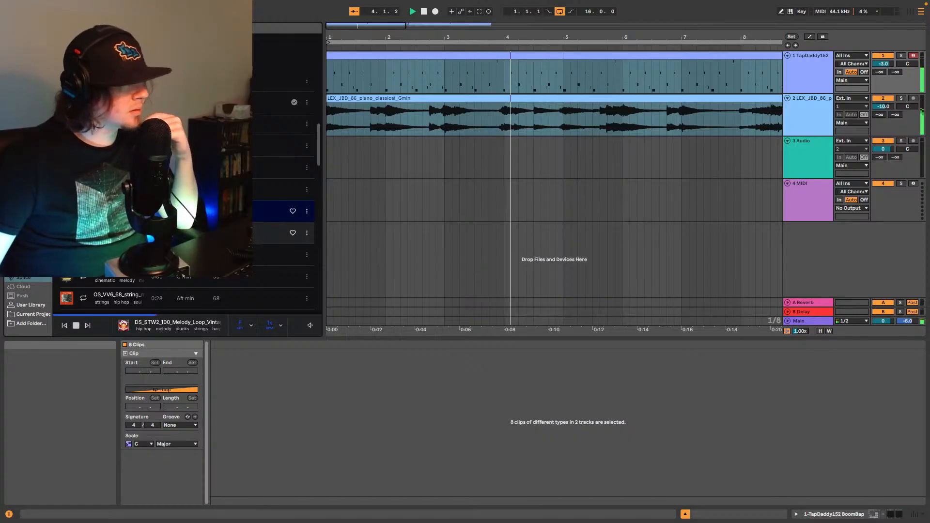
{"action": "left_click", "coordinate": [271, 255]}
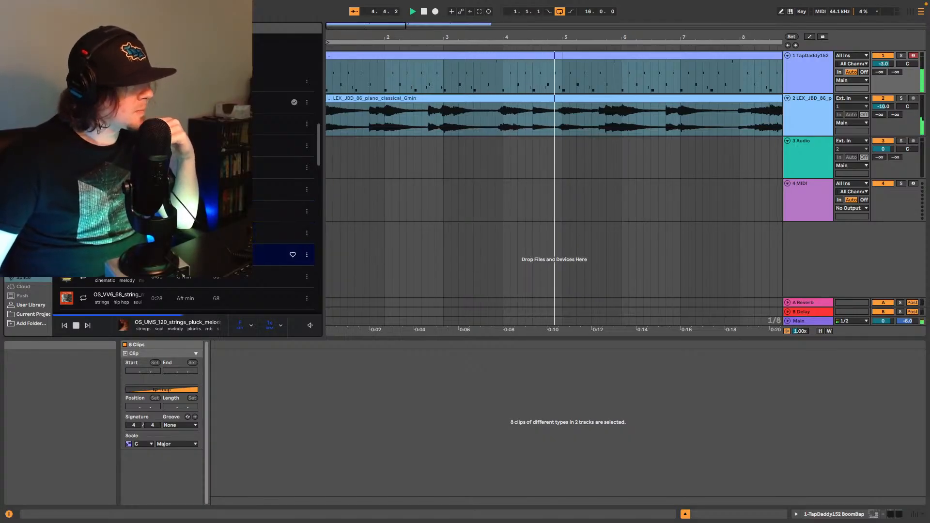
{"action": "key", "text": "Down"}
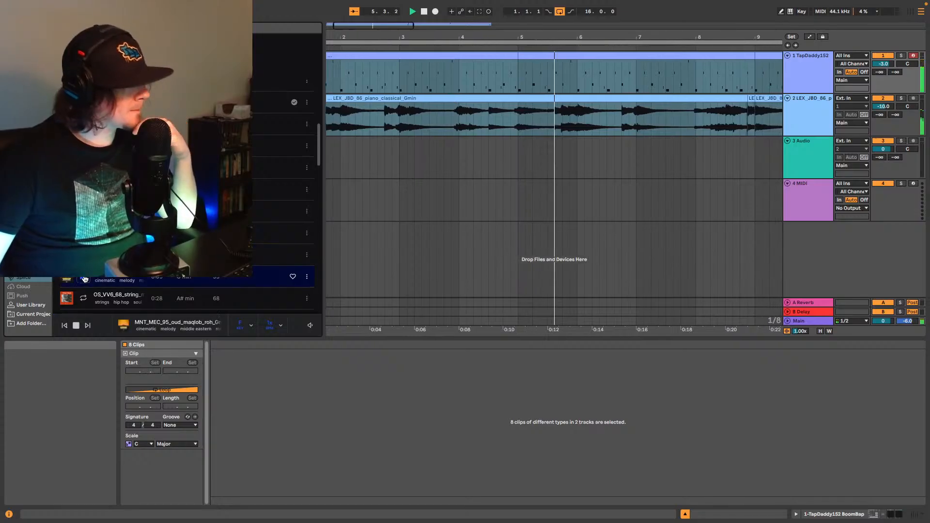
{"action": "scroll", "coordinate": [93, 281], "scroll_direction": "down", "scroll_amount": 3}
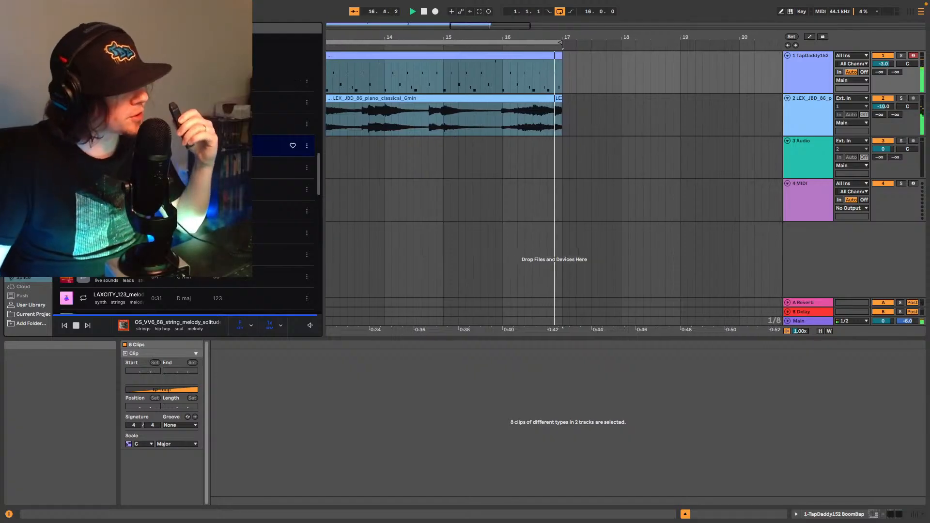
Step: Narrow the Strings Melody results with a genre filter
{"action": "scroll", "coordinate": [283, 204], "scroll_direction": "up", "scroll_amount": 1}
{"action": "scroll", "coordinate": [284, 203], "scroll_direction": "up", "scroll_amount": 3}
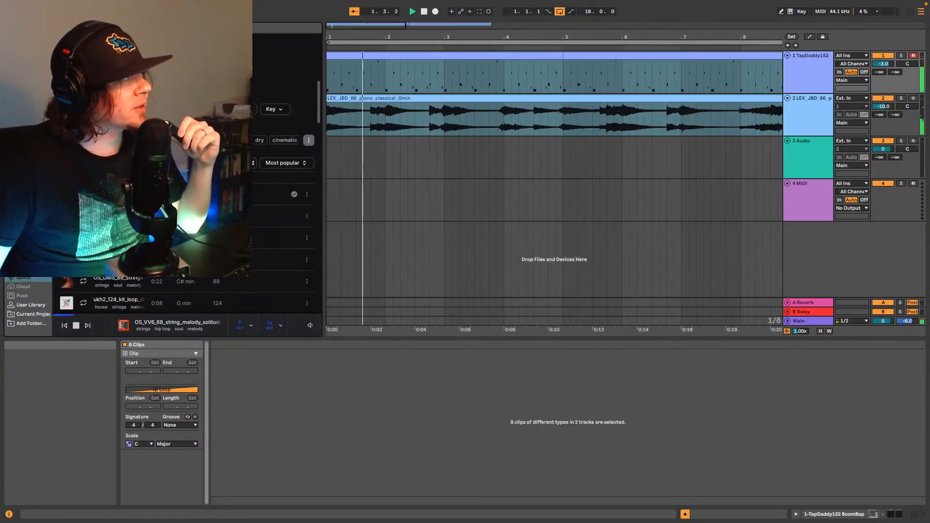
{"action": "left_click", "coordinate": [236, 109]}
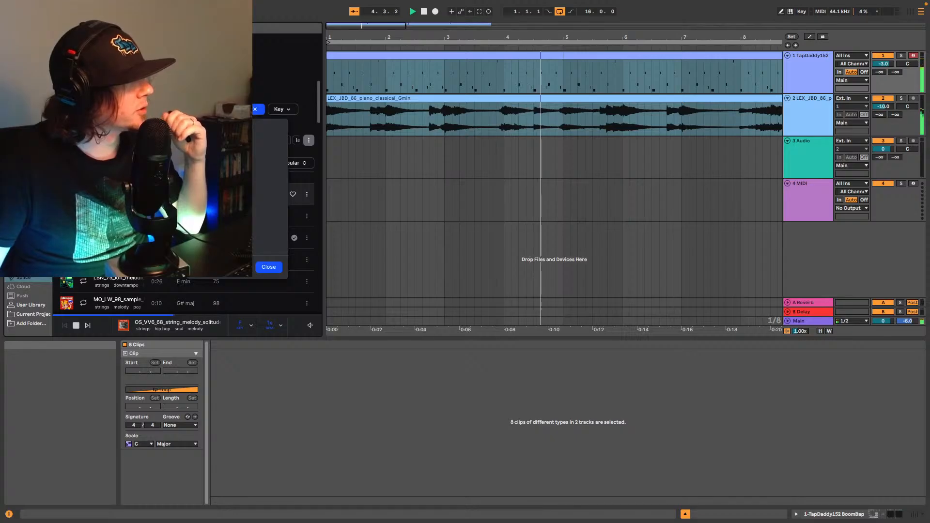
Step: Audition the OS_GS3_95 strings melody, the sm_melodic_loop_oldskl_90 loop and the OS_GS3_90 strings melody from the filtered results
{"action": "left_click", "coordinate": [116, 194]}
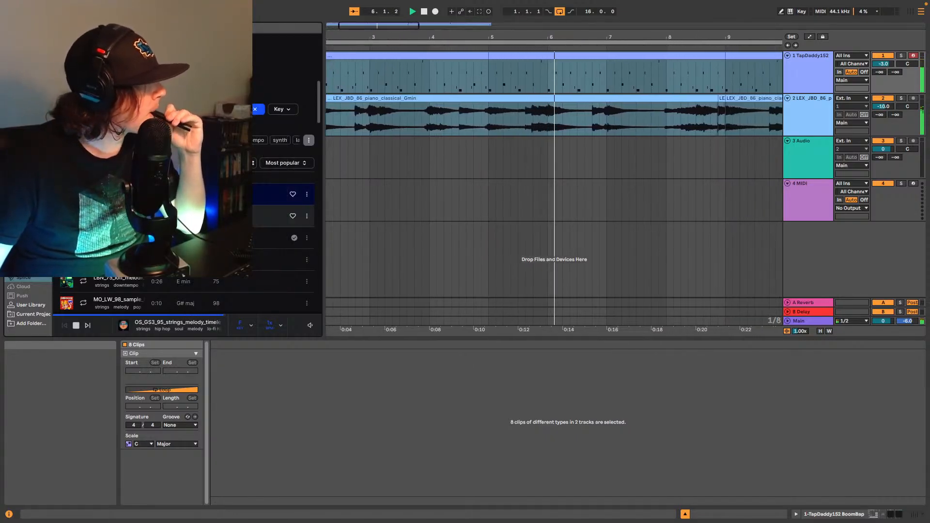
{"action": "left_click", "coordinate": [116, 216]}
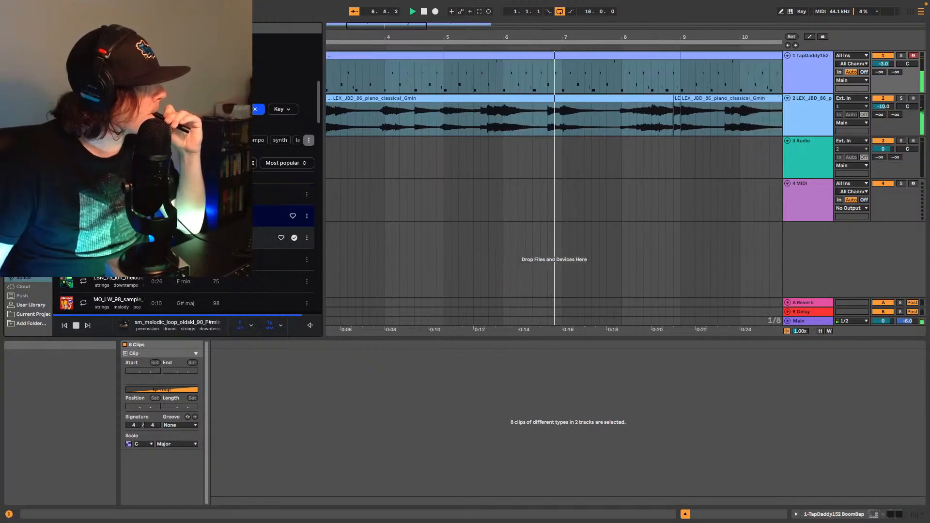
{"action": "left_click", "coordinate": [116, 238]}
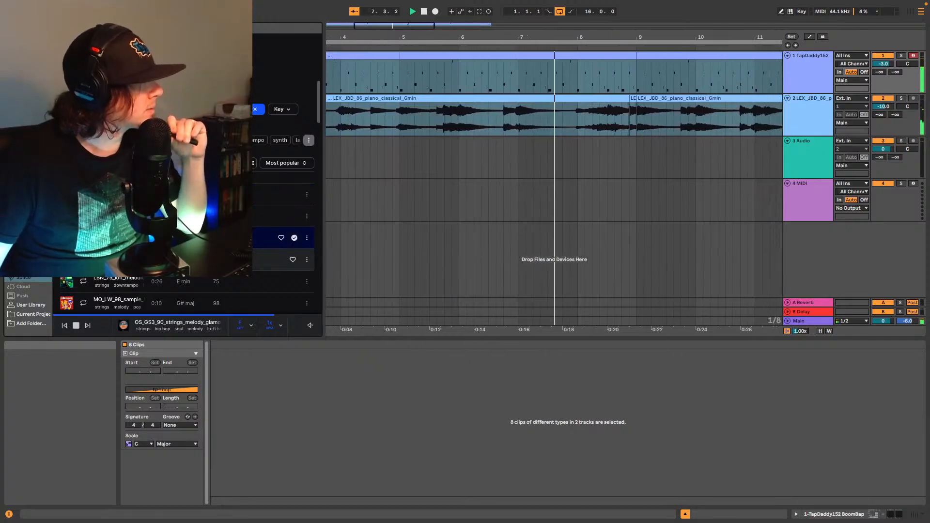
{"action": "scroll", "coordinate": [116, 238], "scroll_direction": "down", "scroll_amount": 2}
{"action": "scroll", "coordinate": [184, 199], "scroll_direction": "down", "scroll_amount": 1}
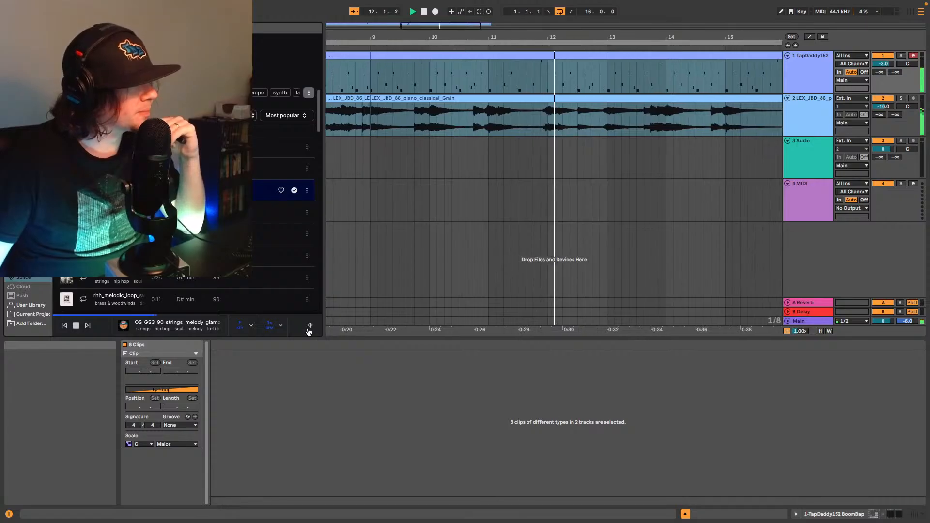
{"action": "mouse_move", "coordinate": [310, 328]}
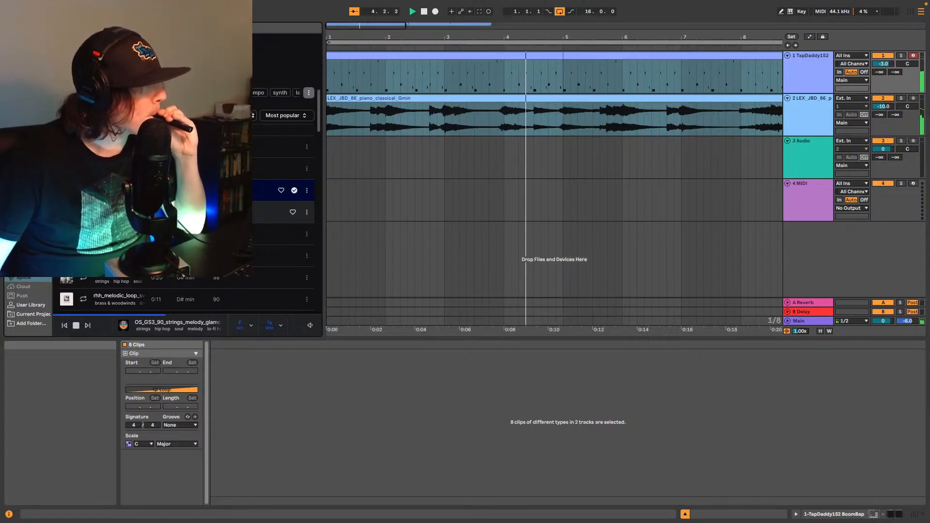
Step: Audition the dhh2_melodic_loop_trmtno_90, LBN_75 lofi melodic, MO_LW_98 sample loop and OS_CRA_98 strings spiccato sounds
{"action": "key", "text": "Down"}
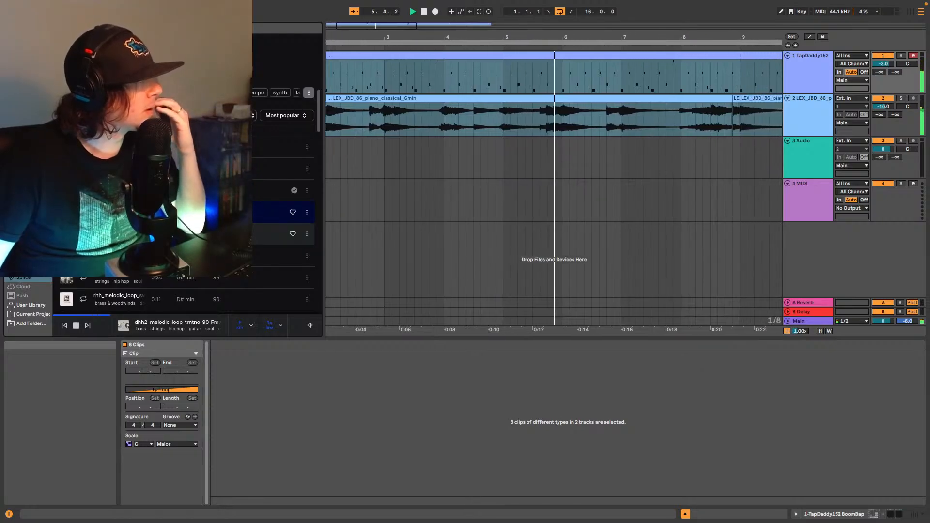
{"action": "key", "text": "Down"}
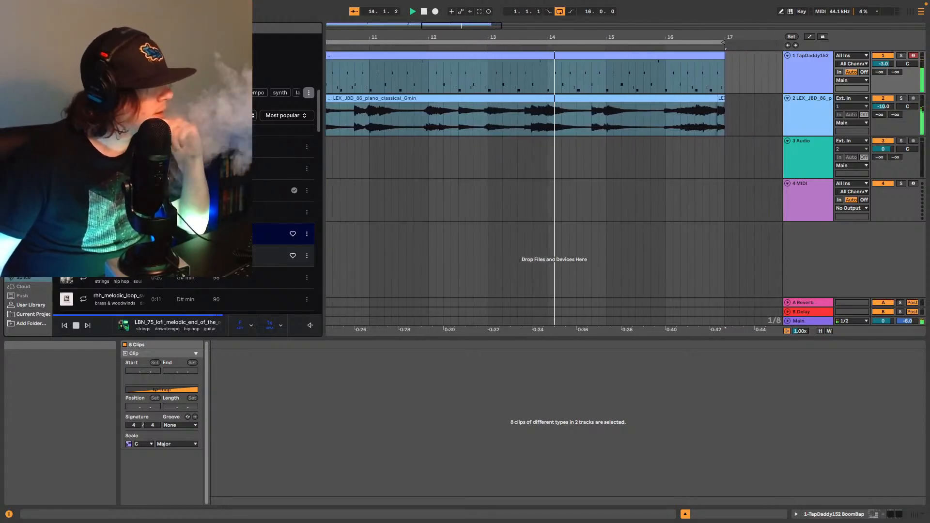
{"action": "left_click", "coordinate": [84, 256]}
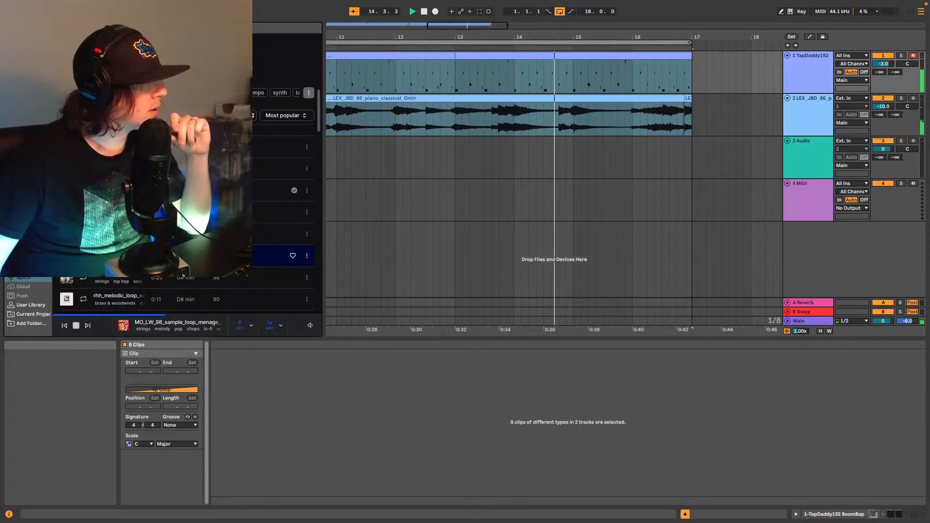
{"action": "left_click", "coordinate": [86, 278]}
Step: Audition the rhh_melodic_loop_sweet_90 loop and the OS_VC3_72_strings_melody_lunar melody
{"action": "scroll", "coordinate": [87, 278], "scroll_direction": "down", "scroll_amount": 3}
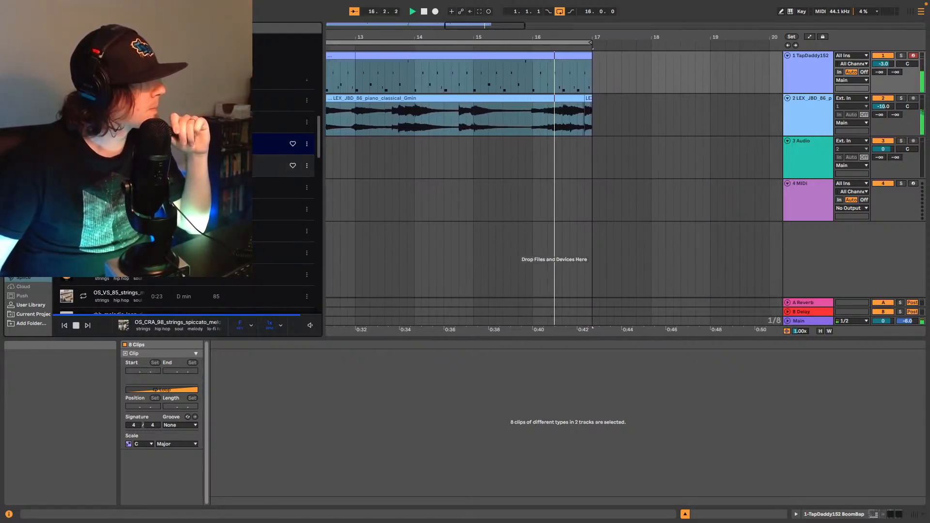
{"action": "left_click", "coordinate": [87, 166]}
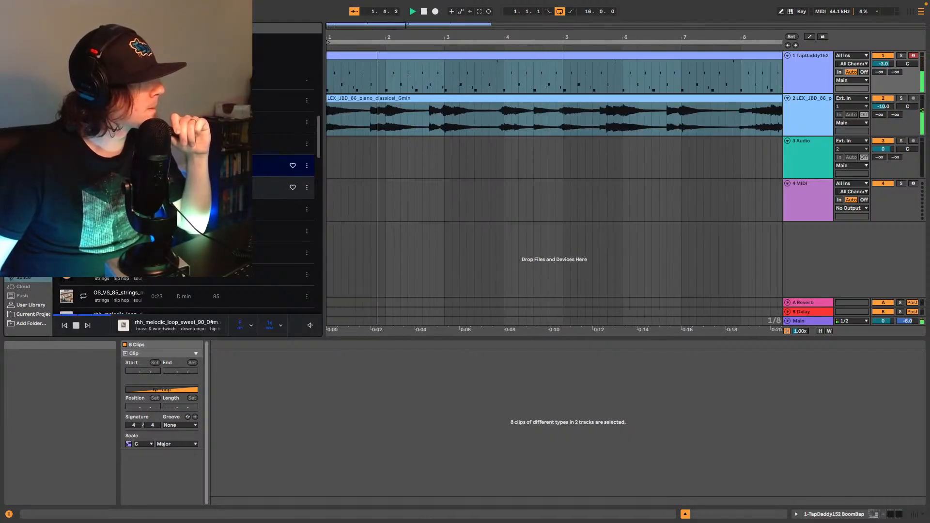
{"action": "left_click", "coordinate": [86, 188]}
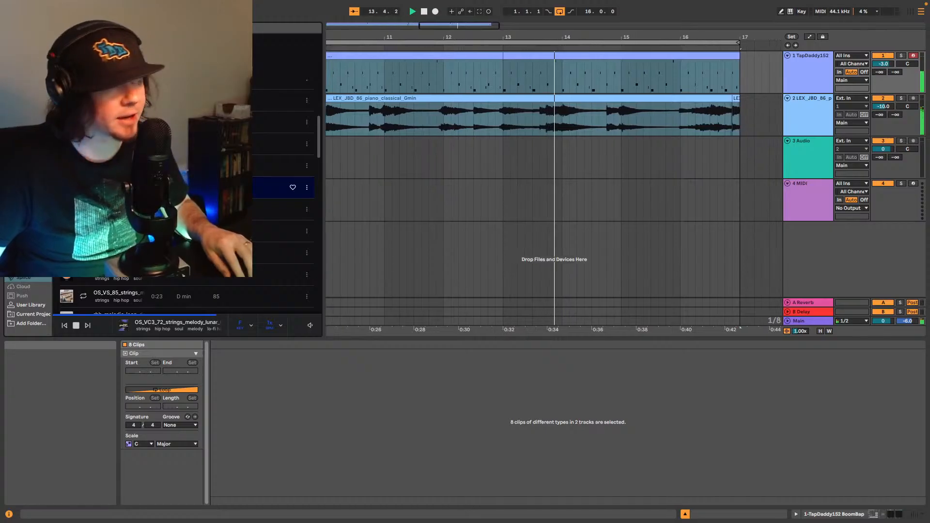
Step: Stop playback and place the OS_VC3_72_strings_melody_lunar loop at bar 1 of the empty audio track
{"action": "scroll", "coordinate": [555, 180], "scroll_direction": "down", "scroll_amount": 1}
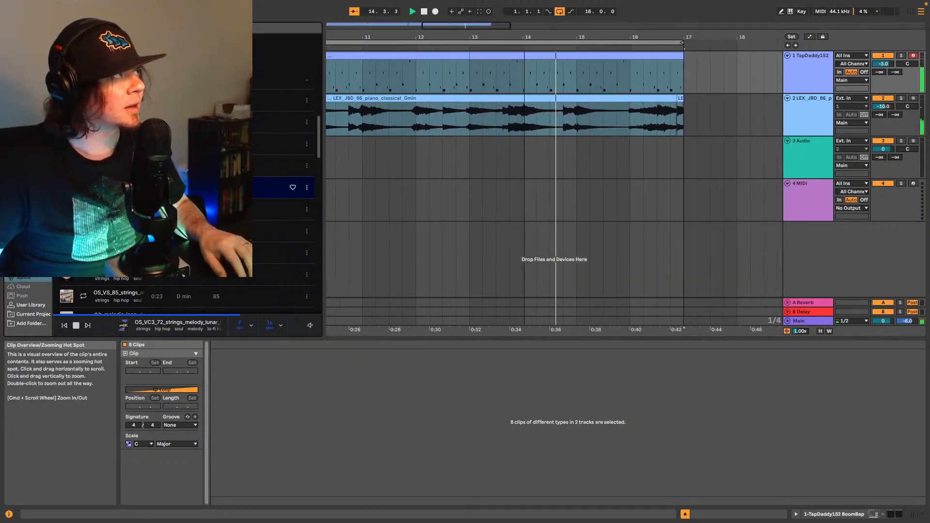
{"action": "left_click_drag", "start_coordinate": [465, 26], "coordinate": [465, 10]}
{"action": "key", "text": "space"}
{"action": "left_click_drag", "start_coordinate": [203, 188], "coordinate": [330, 165]}
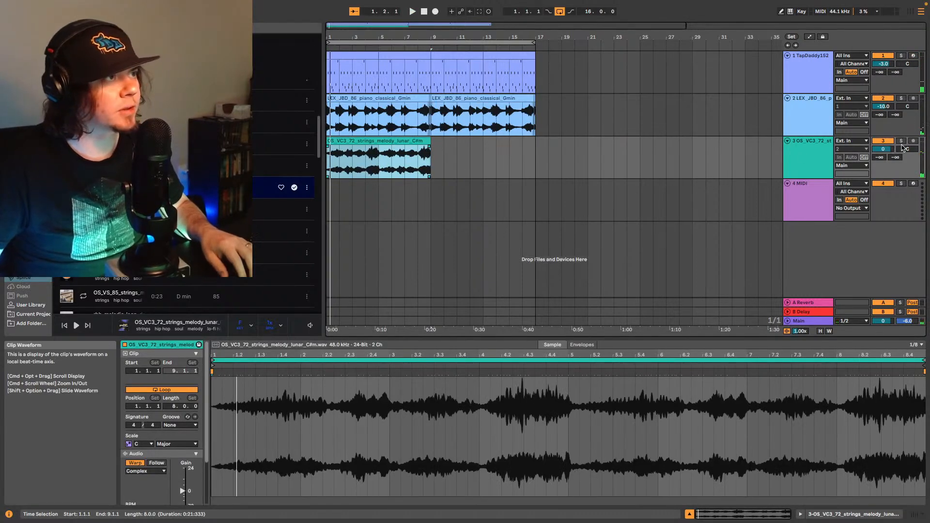
Step: Lower the strings track's volume to -22 dB while playing the beat
{"action": "left_click", "coordinate": [883, 149]}
{"action": "type", "text": "-9"}
{"action": "key", "text": "Return"}
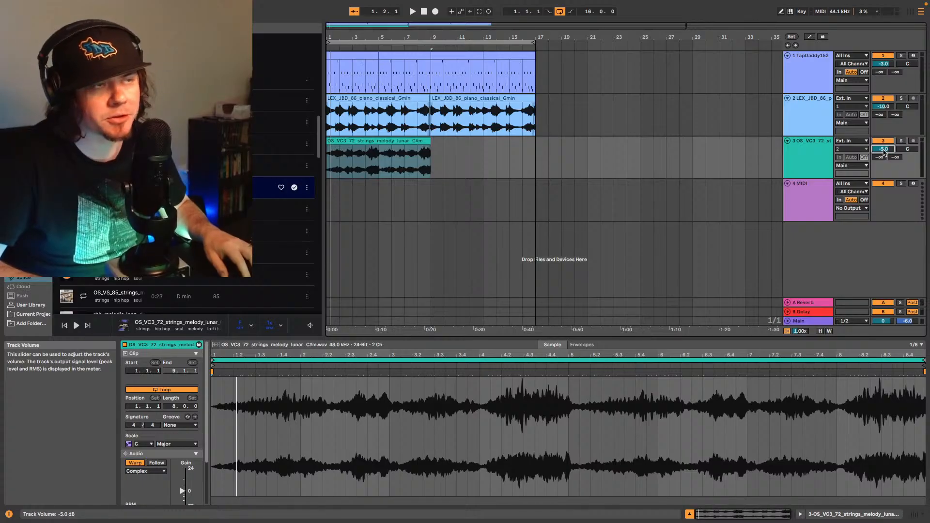
{"action": "type", "text": "-18"}
{"action": "key", "text": "Return"}
{"action": "key", "text": "space"}
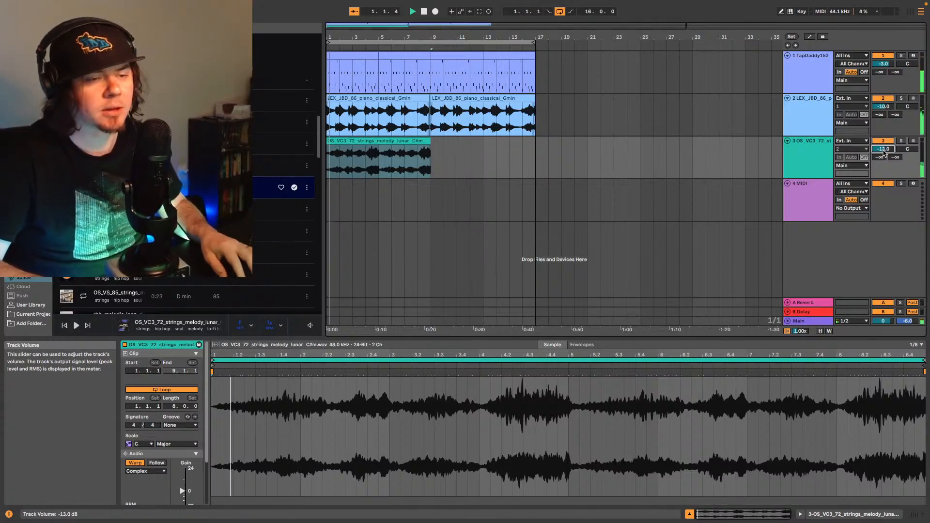
{"action": "type", "text": "-23"}
{"action": "key", "text": "Return"}
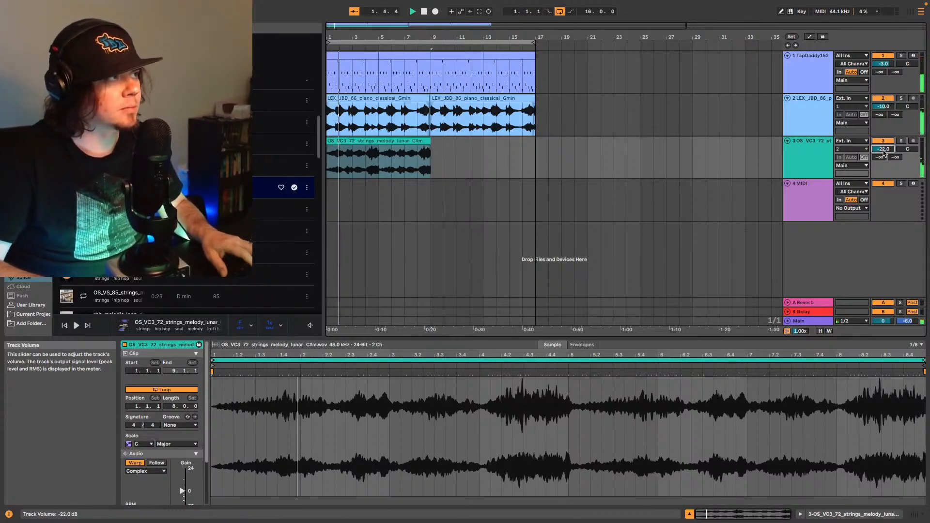
Step: Add the Vinyl effect to the OS_VC3_72 strings track and set its record era to 1930
{"action": "key", "text": "Up"}
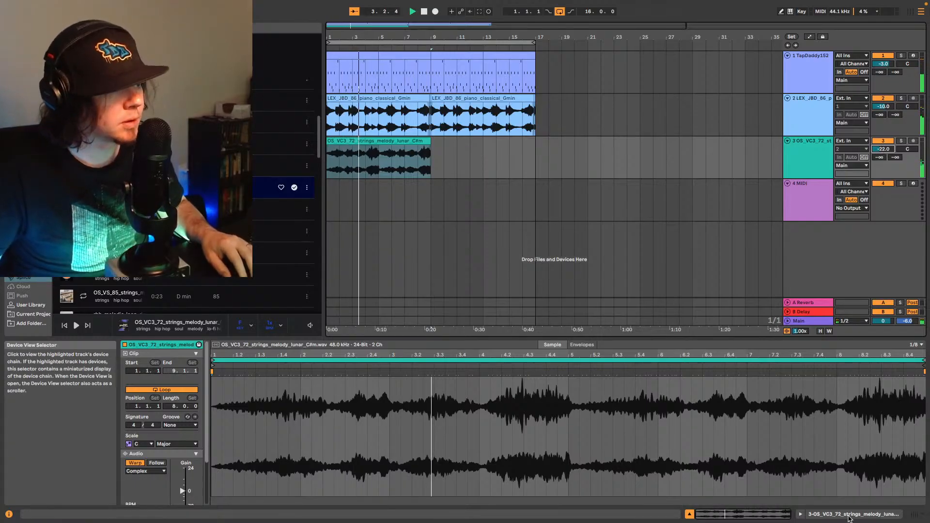
{"action": "key", "text": "shift+Tab"}
{"action": "left_click", "coordinate": [25, 201]}
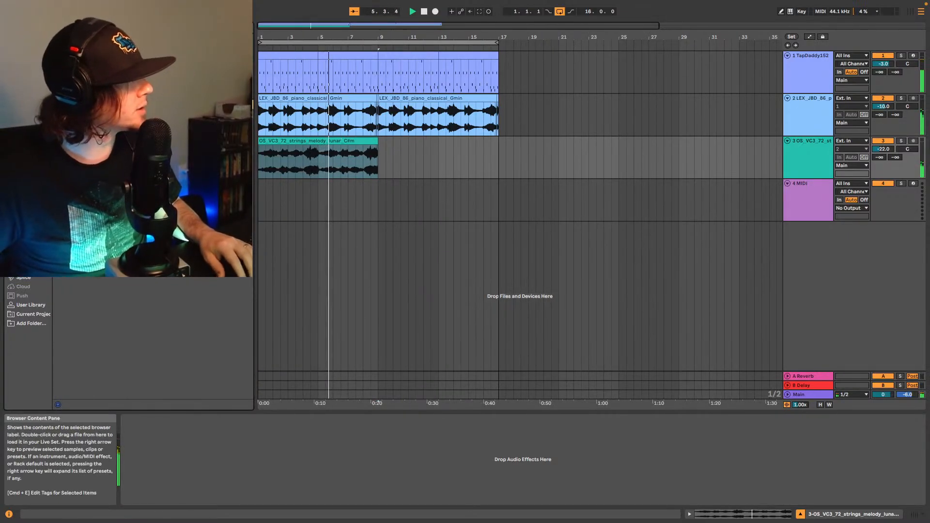
{"action": "left_click_drag", "start_coordinate": [145, 170], "coordinate": [300, 166]}
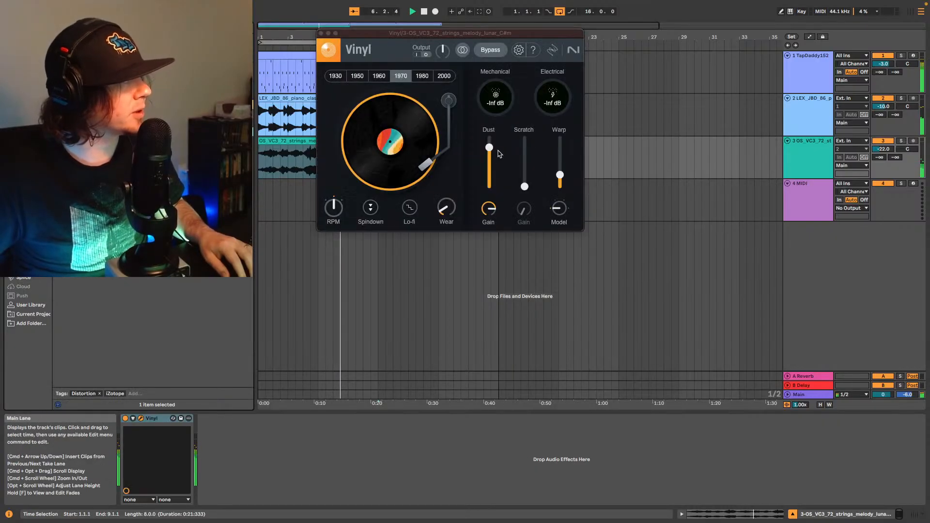
{"action": "left_click", "coordinate": [338, 77]}
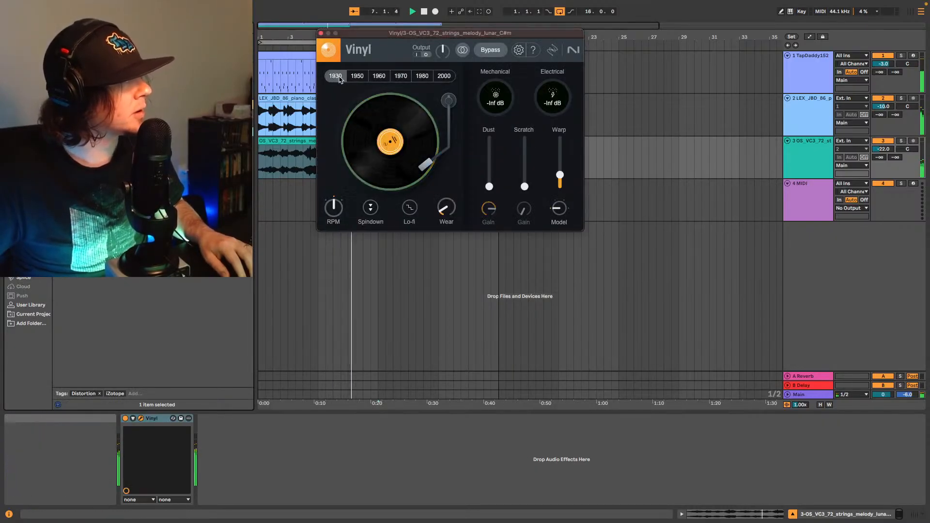
{"action": "left_click_drag", "start_coordinate": [379, 38], "coordinate": [532, 67]}
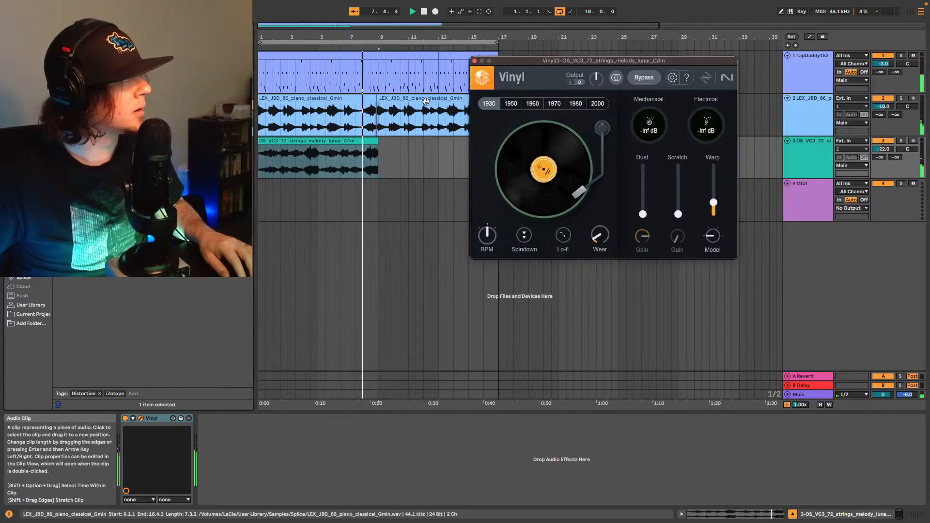
Step: Replay the beat with the Vinyl window closed and lower the strings track's volume to -29 dB
{"action": "left_click", "coordinate": [363, 150]}
{"action": "key", "text": "space"}
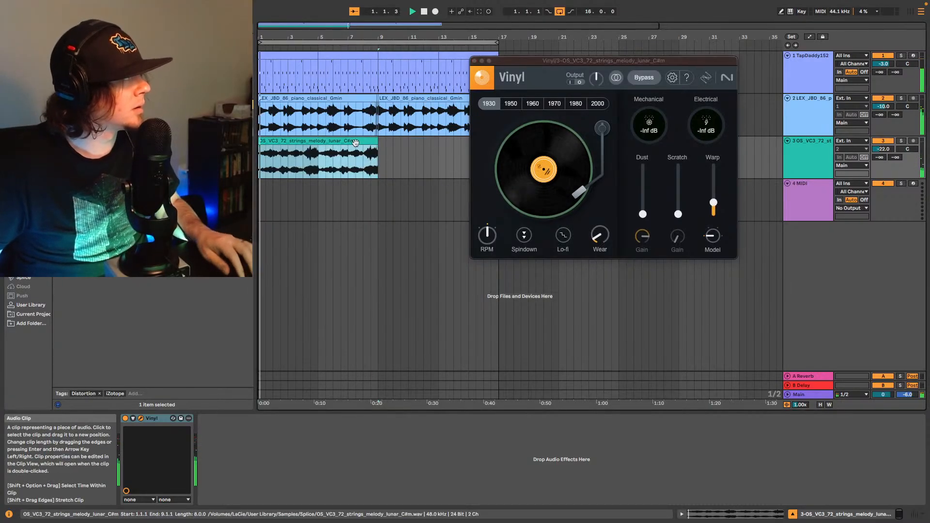
{"action": "left_click", "coordinate": [474, 61]}
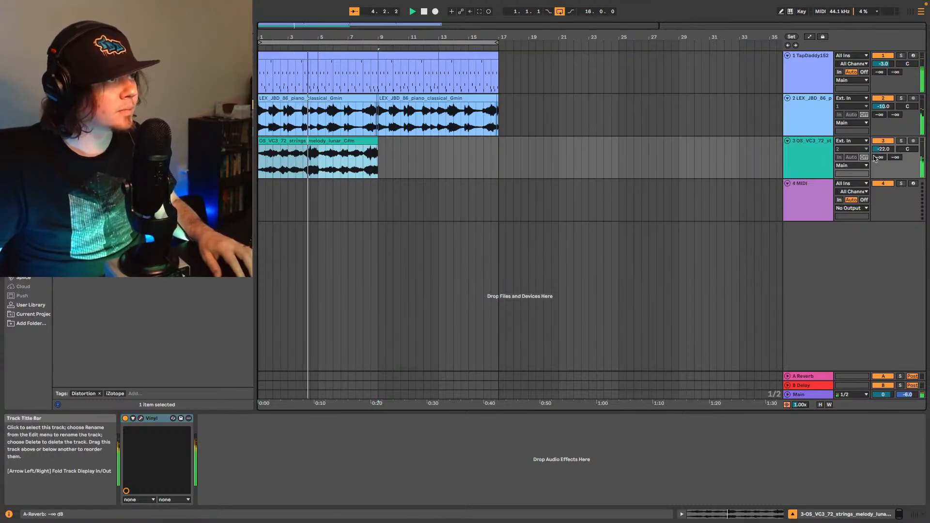
{"action": "scroll", "coordinate": [880, 151], "scroll_direction": "down", "scroll_amount": 7}
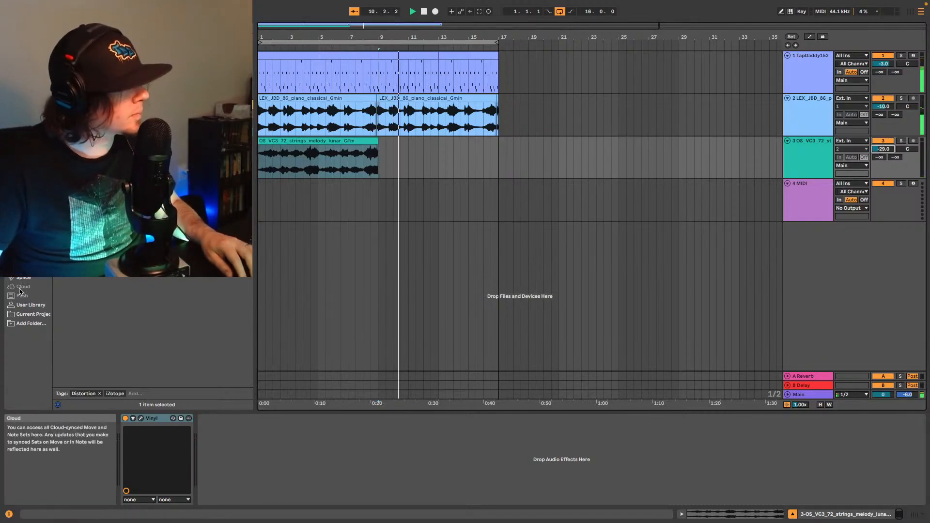
{"action": "key", "text": "space"}
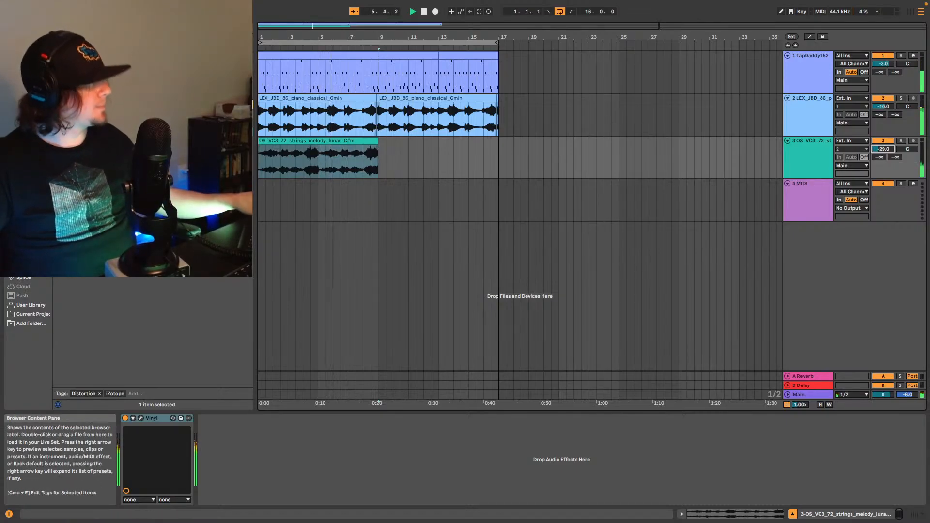
Step: Mute the lunar strings track and audition the OS_GS3_90 strings melody and OS_CRA_115 strings melody jaguar loops from Splice against the beat
{"action": "left_click", "coordinate": [22, 277]}
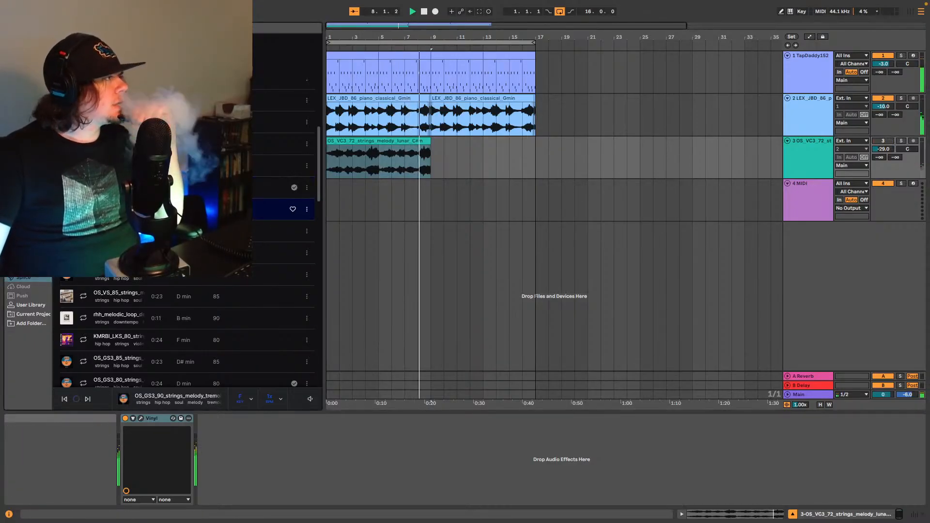
{"action": "left_click", "coordinate": [293, 383]}
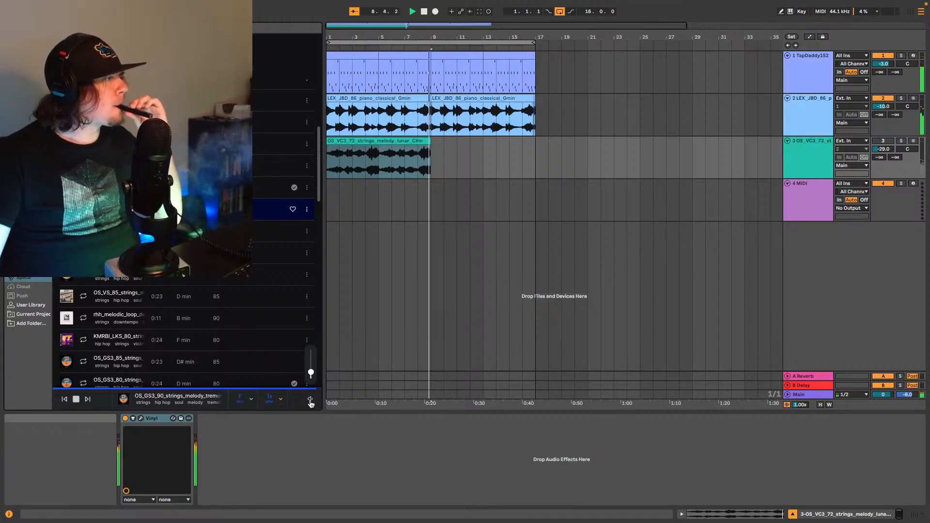
{"action": "mouse_move", "coordinate": [310, 399]}
{"action": "left_click_drag", "start_coordinate": [313, 366], "coordinate": [313, 368]}
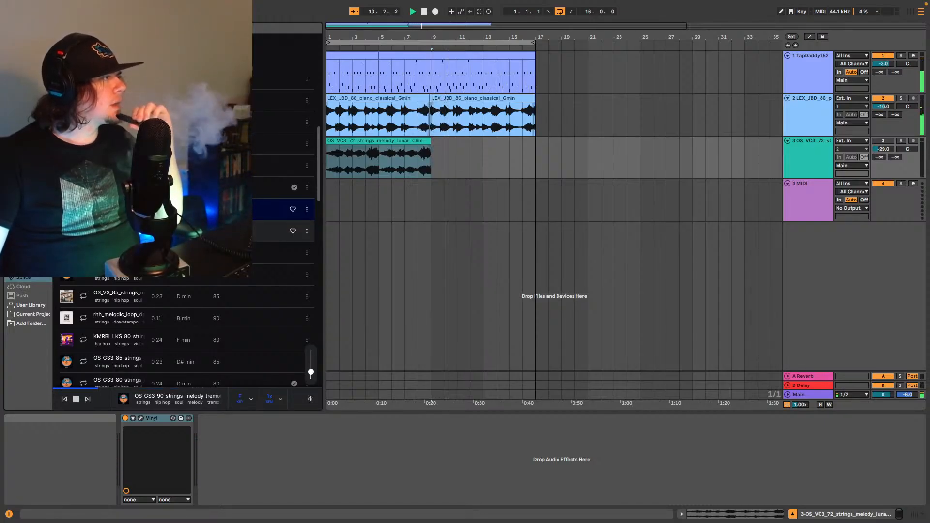
{"action": "left_click", "coordinate": [66, 232]}
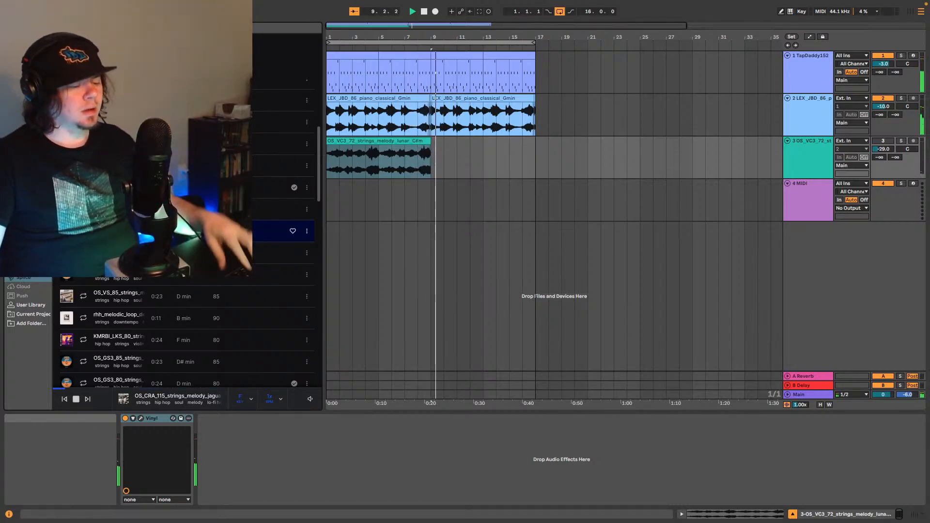
{"action": "key", "text": "space"}
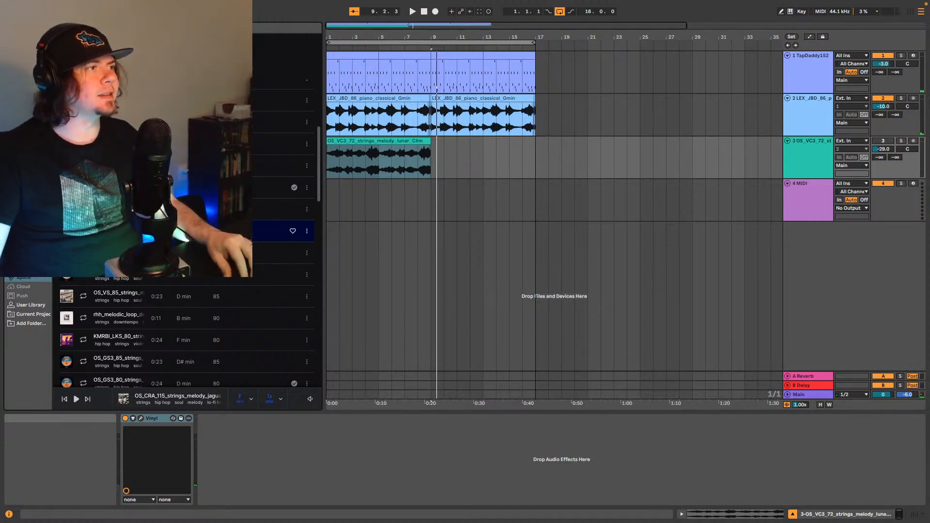
Step: Insert an audio track below the lunar strings, place the OS_CRA_115_strings_melody_jaguar loop at bar 1 and set the track's volume to -22 dB
{"action": "left_click", "coordinate": [827, 163]}
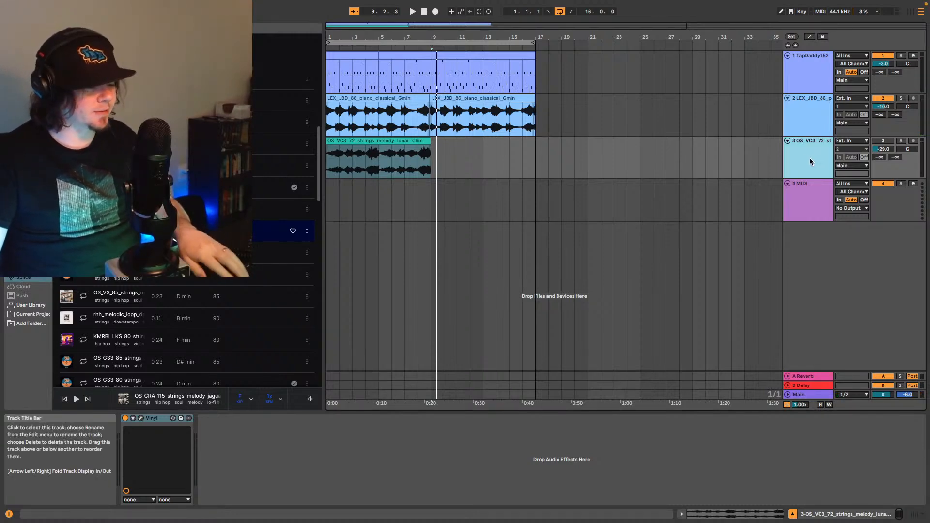
{"action": "key", "text": "ctrl+t"}
{"action": "left_click_drag", "start_coordinate": [281, 230], "coordinate": [328, 198]}
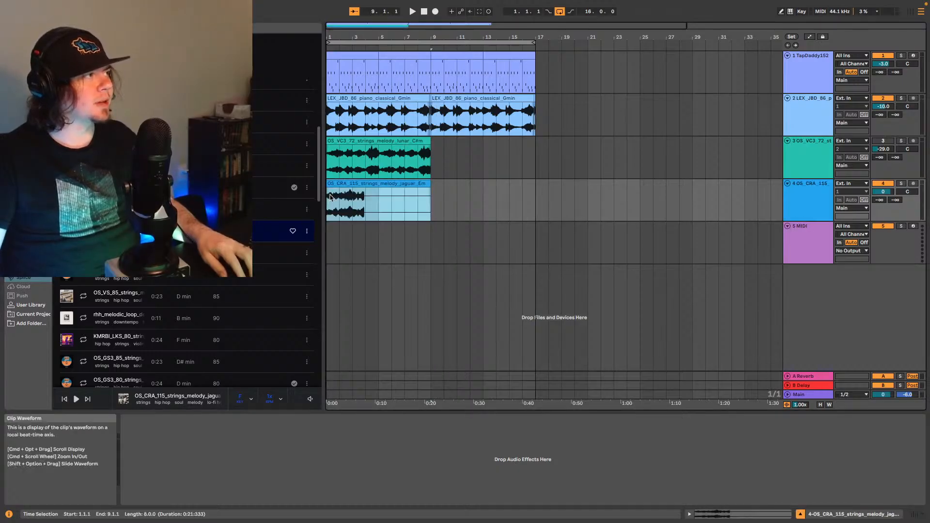
{"action": "left_click", "coordinate": [888, 191]}
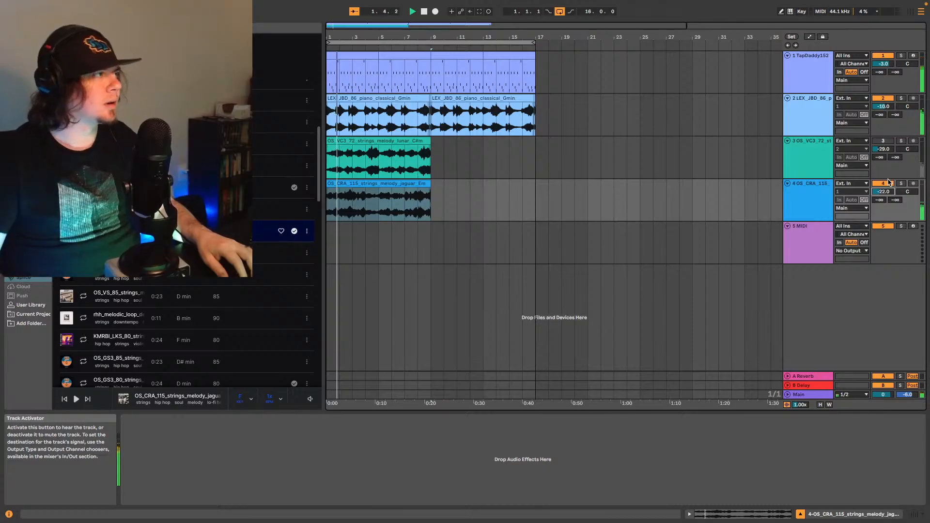
{"action": "key", "text": "space"}
Step: Trim the jaguar strings clip's start to bar 6 with a fade-in, playing the section to check the entry
{"action": "left_click_drag", "start_coordinate": [327, 184], "coordinate": [406, 186]}
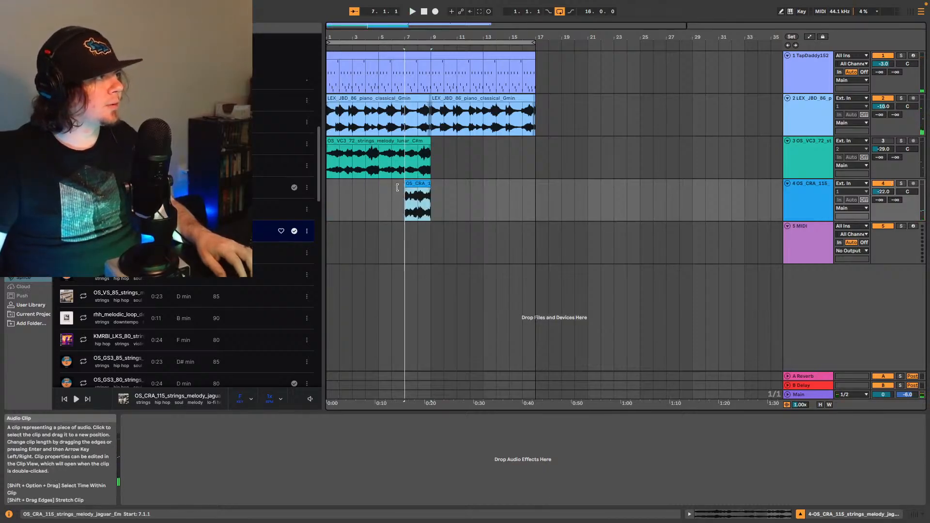
{"action": "key", "text": "space"}
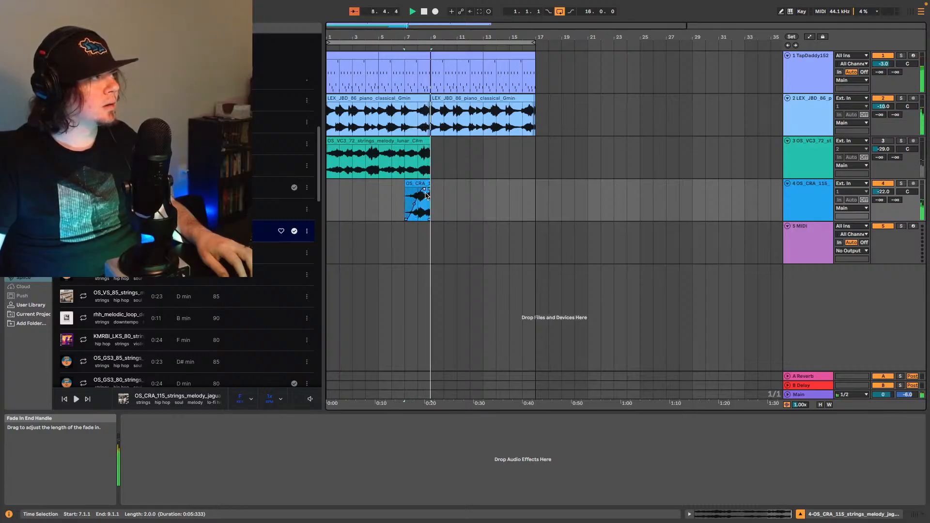
{"action": "left_click", "coordinate": [408, 202]}
{"action": "key", "text": "space"}
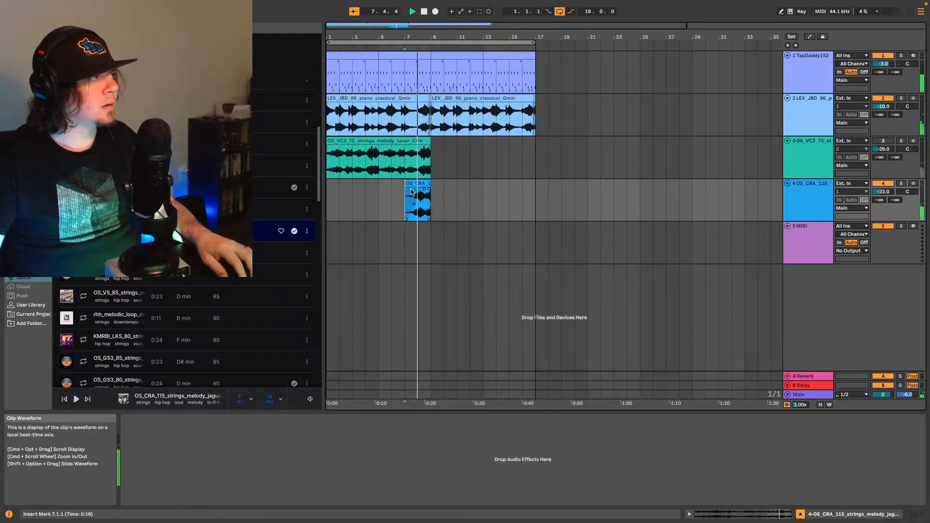
{"action": "left_click_drag", "start_coordinate": [406, 185], "coordinate": [393, 184]}
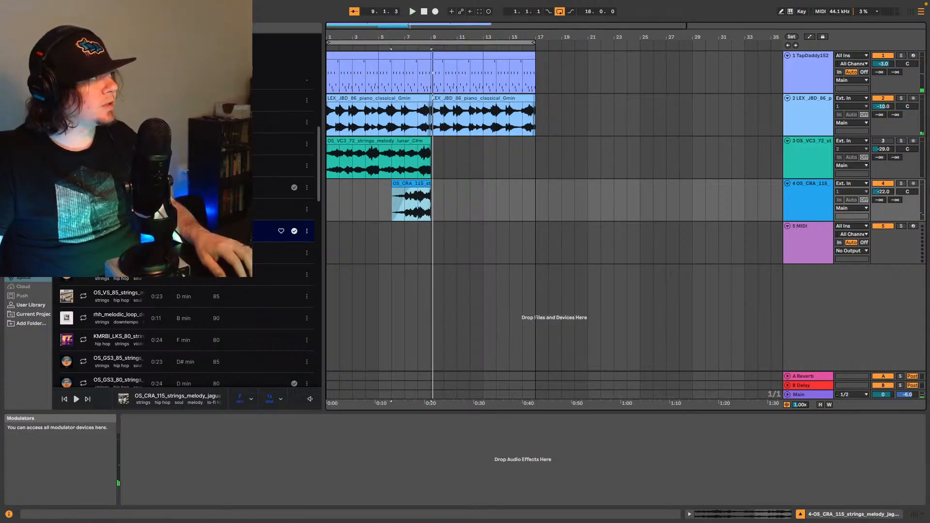
Step: Add the default Delay effect to the jaguar strings track
{"action": "left_click", "coordinate": [30, 172]}
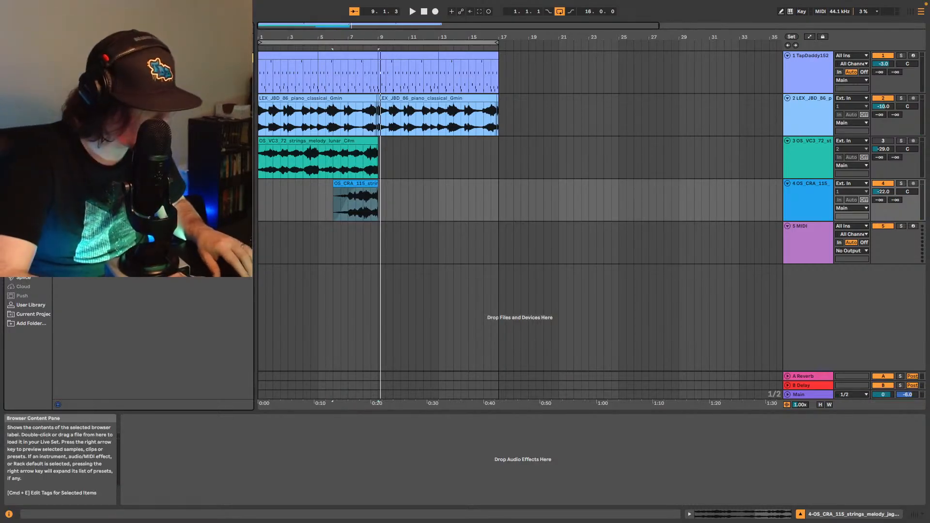
{"action": "left_click", "coordinate": [126, 82]}
{"action": "left_click", "coordinate": [126, 83]}
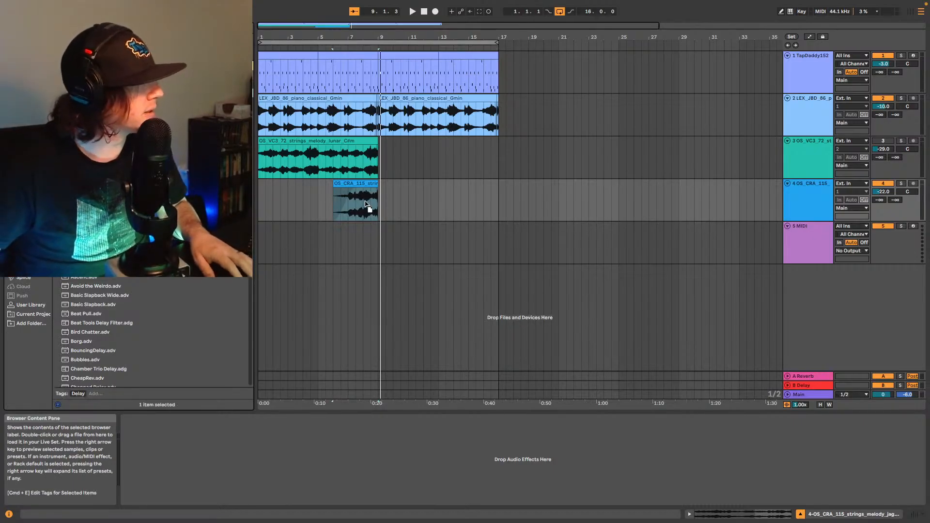
{"action": "left_click_drag", "start_coordinate": [367, 206], "coordinate": [367, 206]}
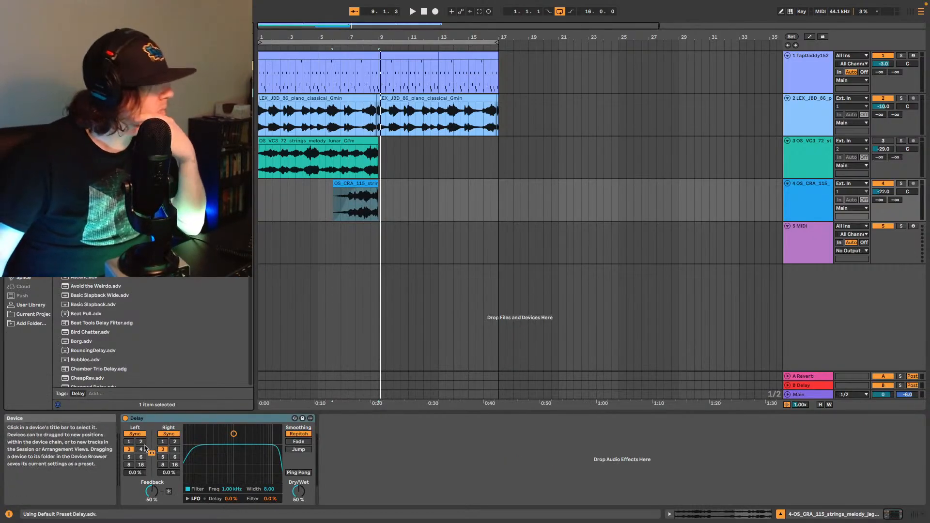
Step: Trim the jaguar strings clip's start to bar 7 without a fade-in
{"action": "left_click_drag", "start_coordinate": [328, 31], "coordinate": [328, 73]}
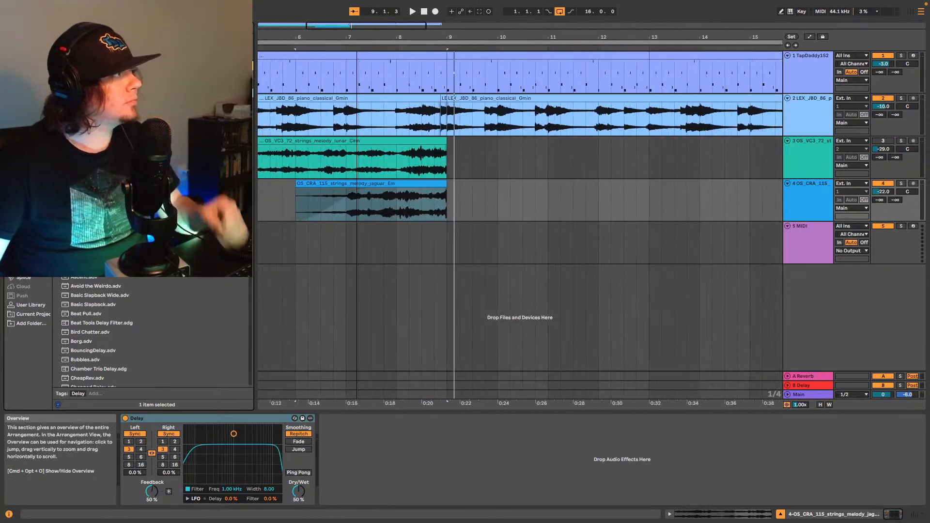
{"action": "key", "text": "space"}
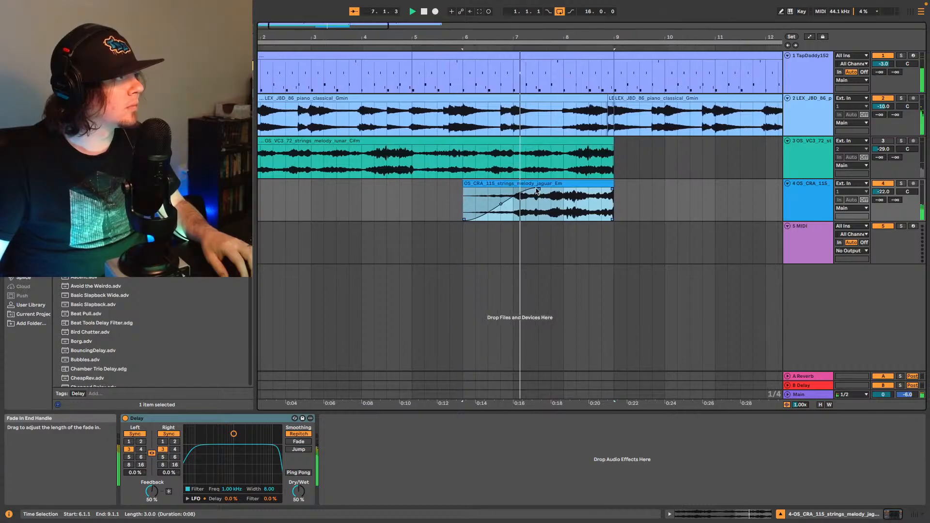
{"action": "key", "text": "space"}
{"action": "left_click_drag", "start_coordinate": [535, 189], "coordinate": [508, 186]}
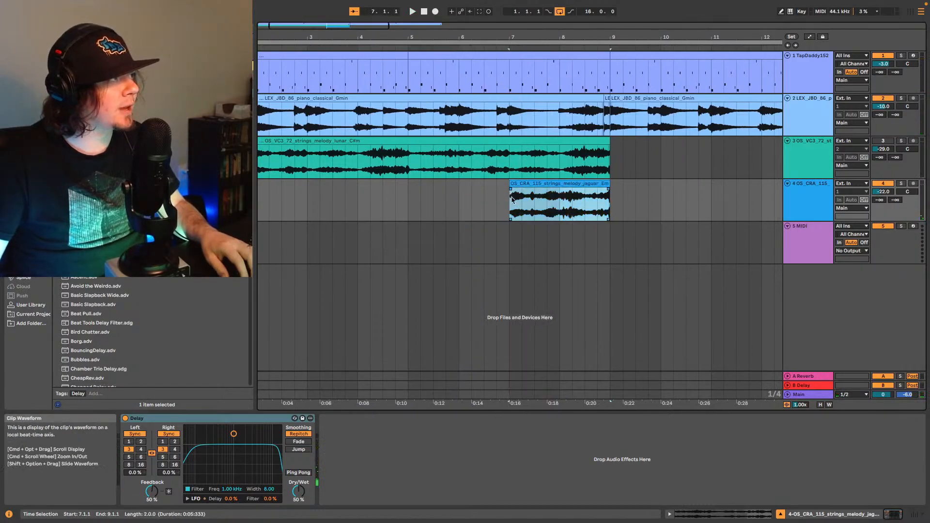
Step: Play from bar 7 and set the Delay's synced time to 2 sixteenths on both channels
{"action": "left_click", "coordinate": [505, 202]}
{"action": "key", "text": "space"}
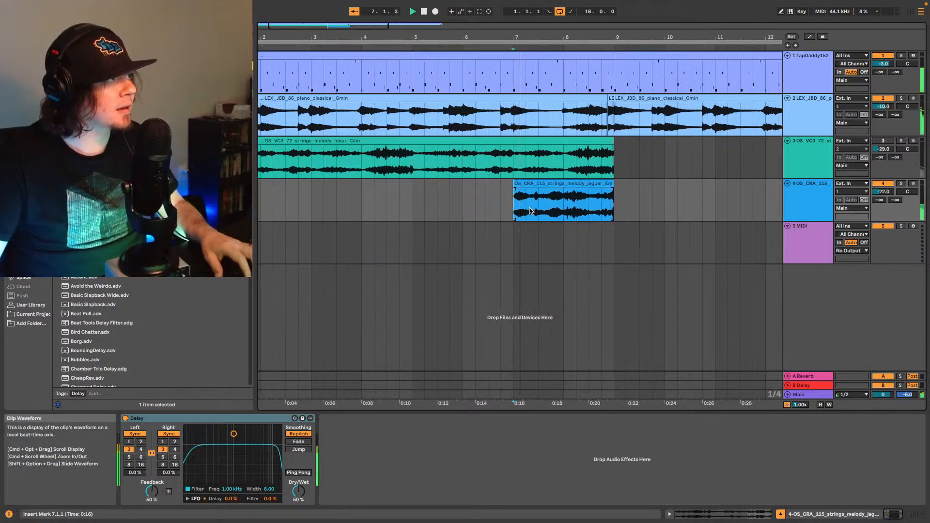
{"action": "left_click", "coordinate": [140, 441]}
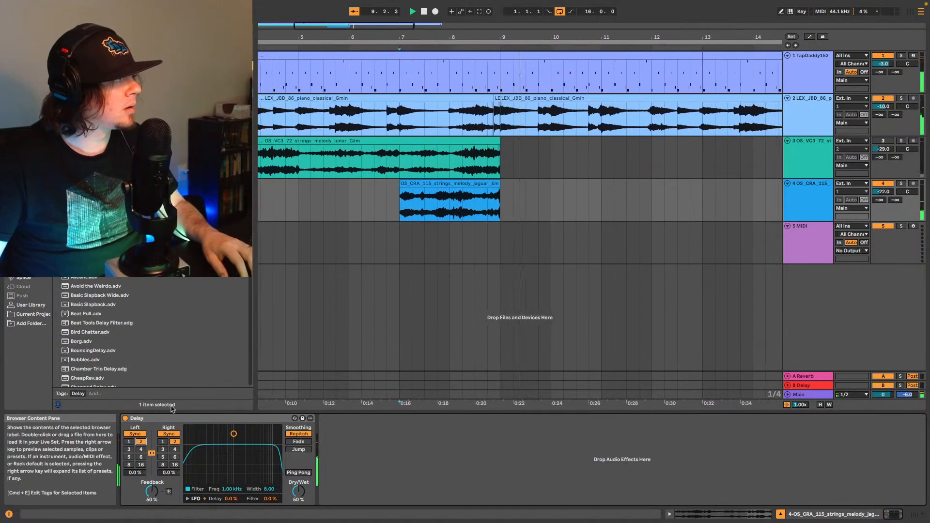
{"action": "key", "text": "space"}
Step: Automate the Delay's Device On parameter from off to on at bar 8 and play the transition
{"action": "left_click", "coordinate": [378, 208]}
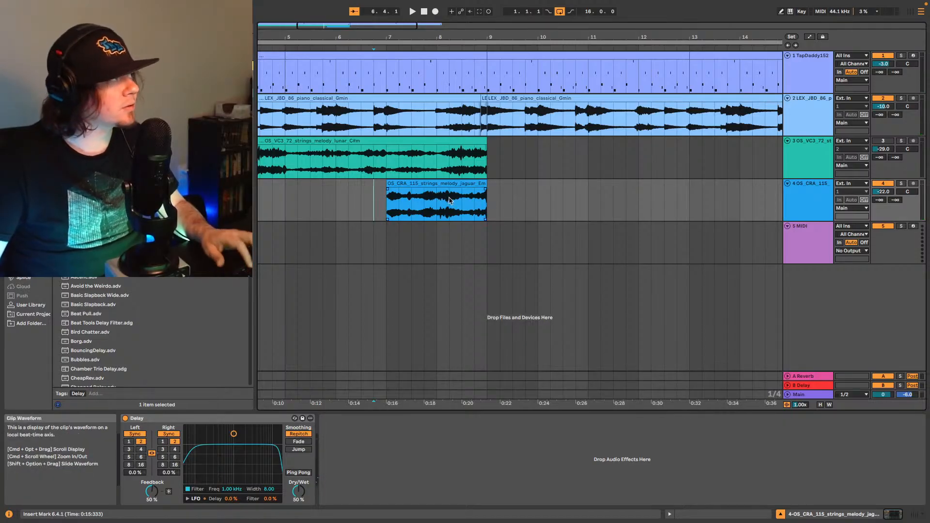
{"action": "right_click", "coordinate": [125, 419]}
{"action": "left_click", "coordinate": [138, 423]}
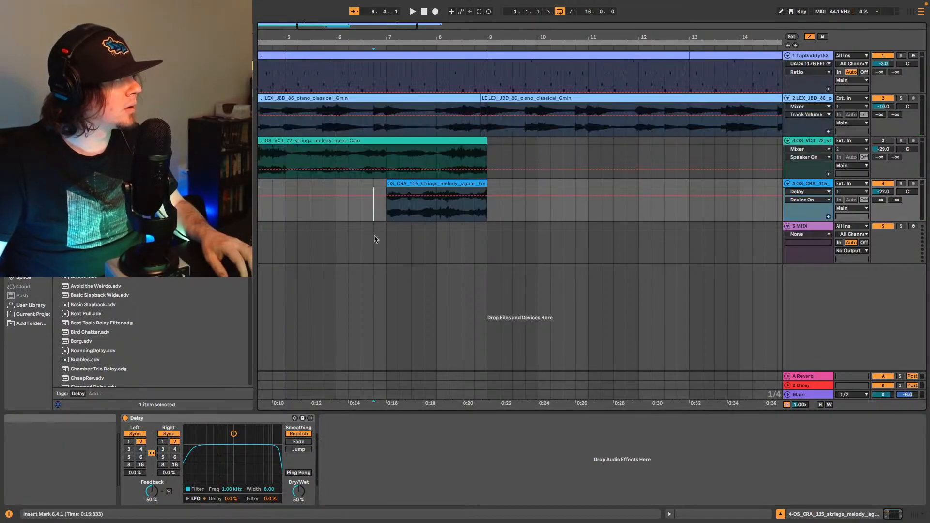
{"action": "key", "text": "space"}
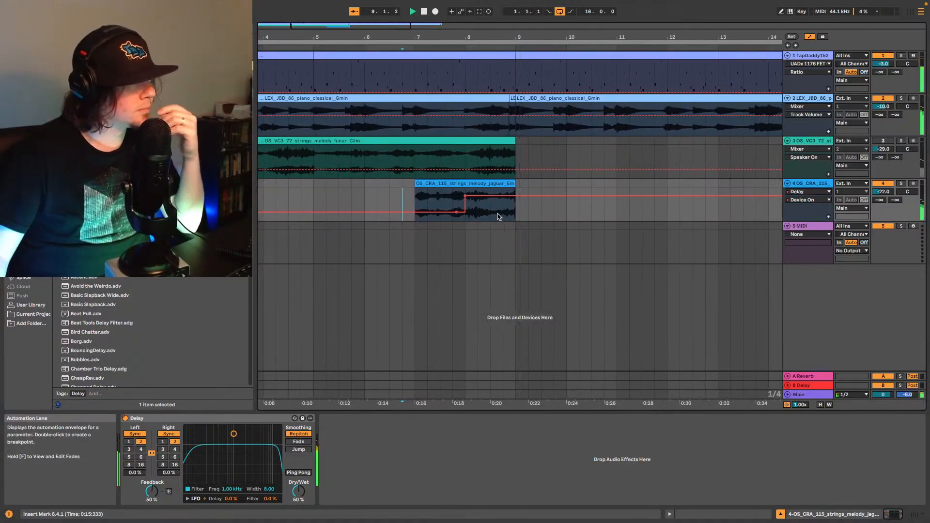
{"action": "key", "text": "space"}
Step: Play from bar 8 and shorten the jaguar strings clip so it ends at 8.4.1
{"action": "left_click_drag", "start_coordinate": [357, 27], "coordinate": [342, 56]}
{"action": "left_click", "coordinate": [474, 222]}
{"action": "key", "text": "space"}
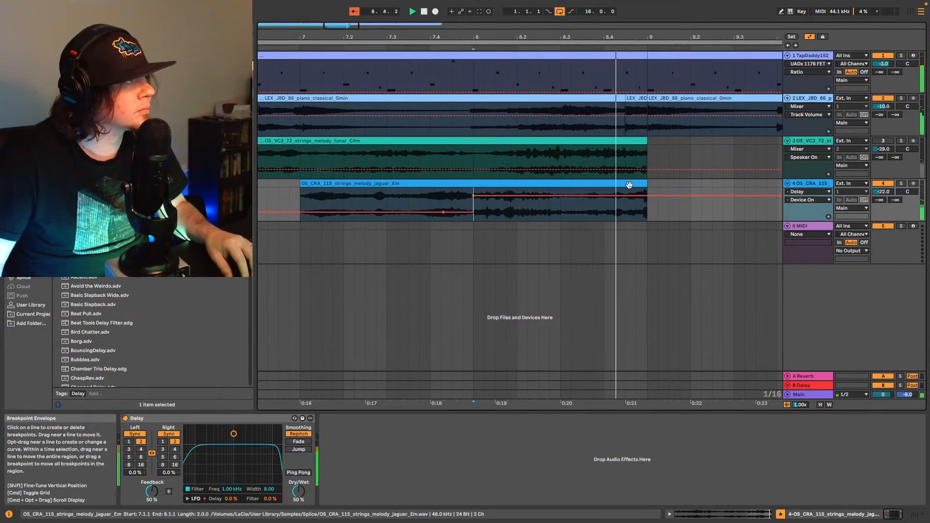
{"action": "left_click", "coordinate": [604, 215]}
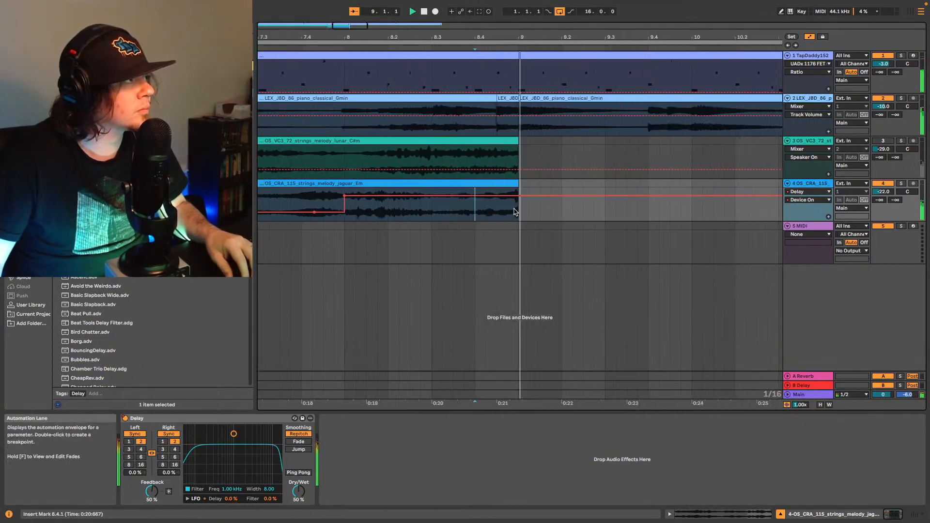
{"action": "left_click", "coordinate": [455, 184]}
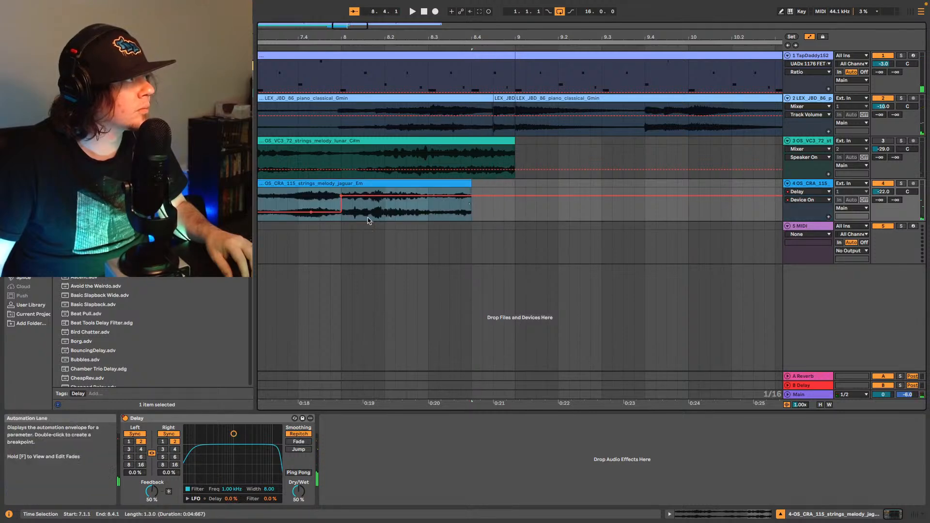
Step: Set the Delay's feedback to 60% and replay the jaguar strings phrase from bar 7
{"action": "key", "text": "space"}
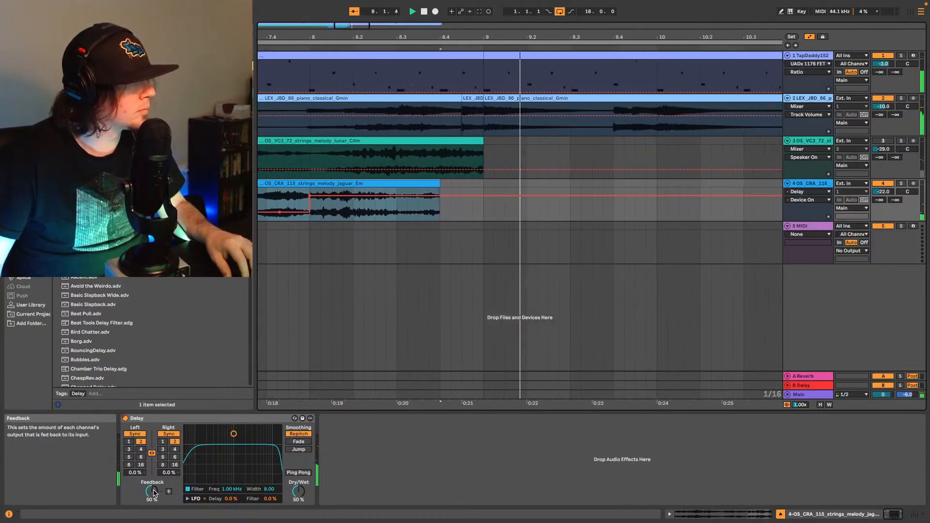
{"action": "left_click_drag", "start_coordinate": [156, 492], "coordinate": [156, 483]}
{"action": "key", "text": "space"}
{"action": "key", "text": "space"}
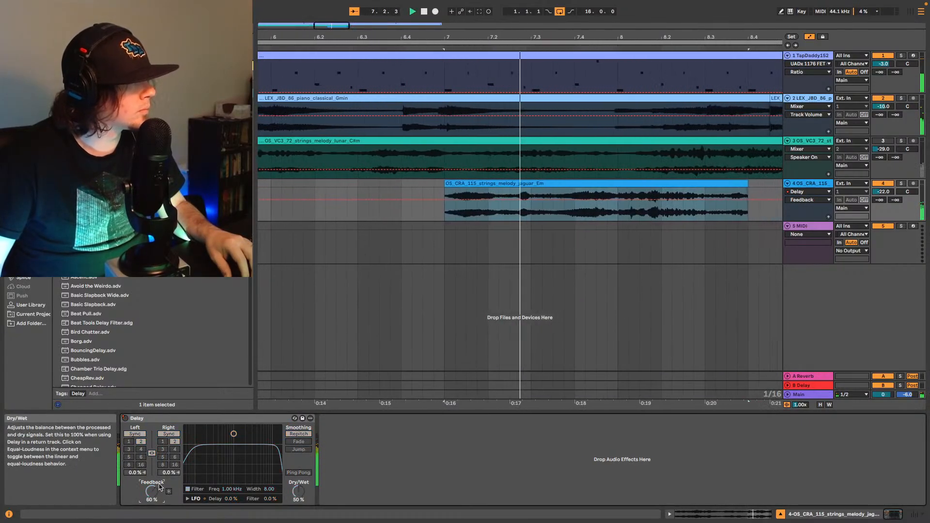
Step: Try the Delay's Ping Pong mode on the jaguar strings and play back from bar 8
{"action": "left_click", "coordinate": [298, 472]}
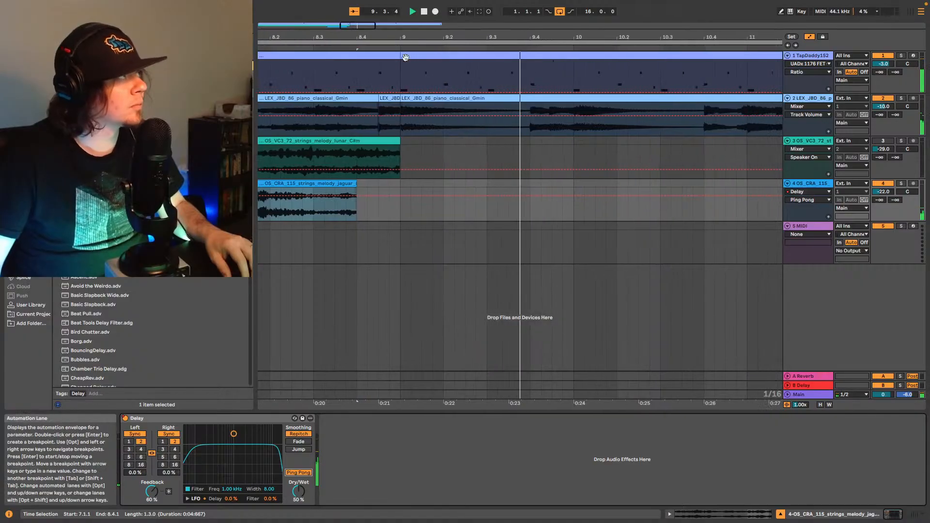
{"action": "key", "text": "space"}
{"action": "left_click_drag", "start_coordinate": [571, 38], "coordinate": [643, 24]}
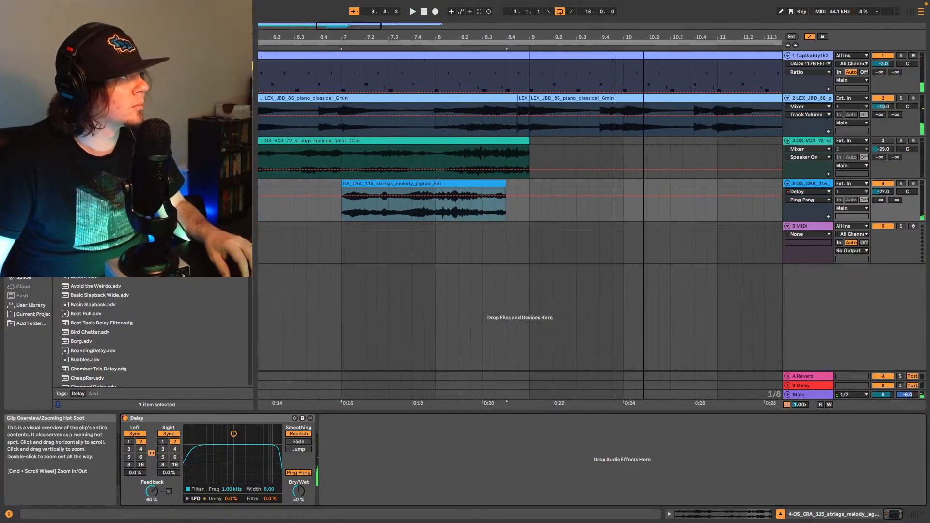
{"action": "left_click", "coordinate": [438, 216]}
{"action": "key", "text": "space"}
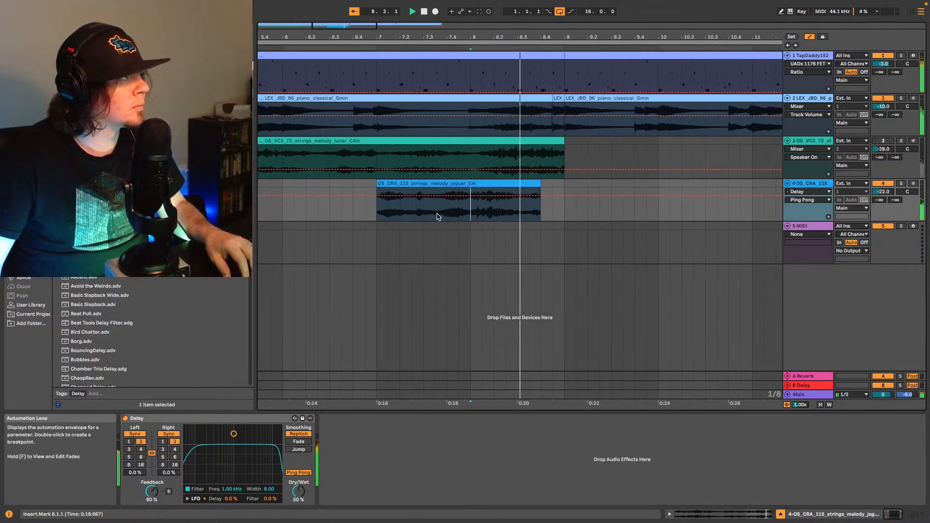
Step: Trim the jaguar strings clip's start to bar 8 and play the shortened phrase
{"action": "left_click", "coordinate": [335, 183]}
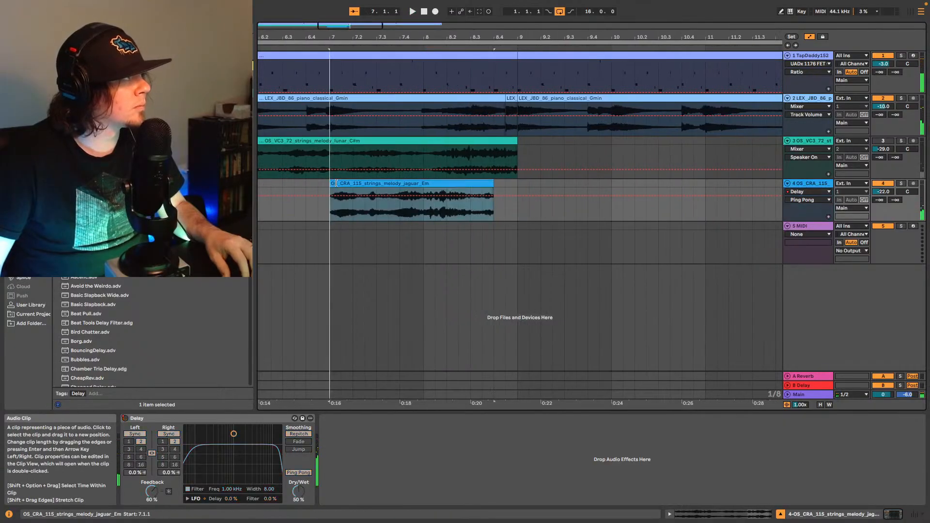
{"action": "left_click_drag", "start_coordinate": [412, 187], "coordinate": [424, 188]}
{"action": "key", "text": "space"}
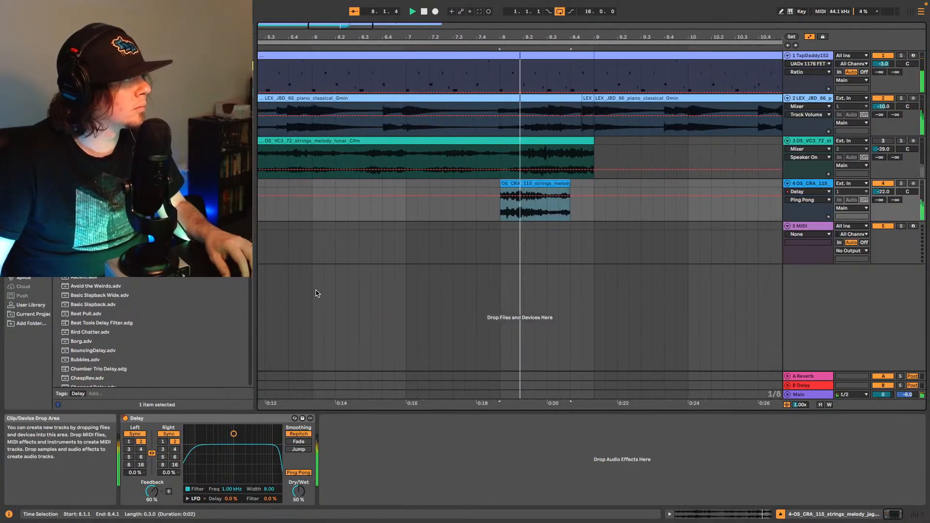
Step: Turn off the Delay's Ping Pong mode and listen to the shortened strings phrase from bar 8
{"action": "left_click", "coordinate": [307, 472]}
{"action": "key", "text": "space"}
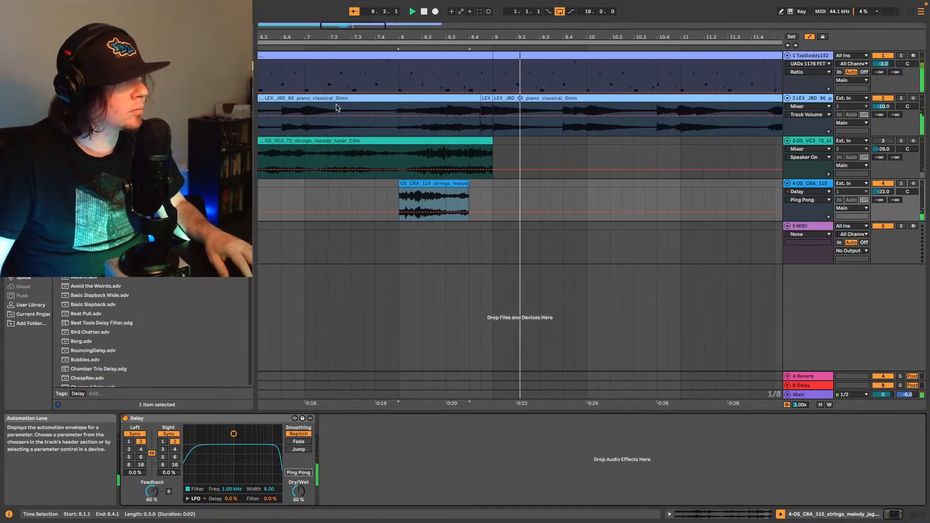
{"action": "double_click", "coordinate": [351, 30]}
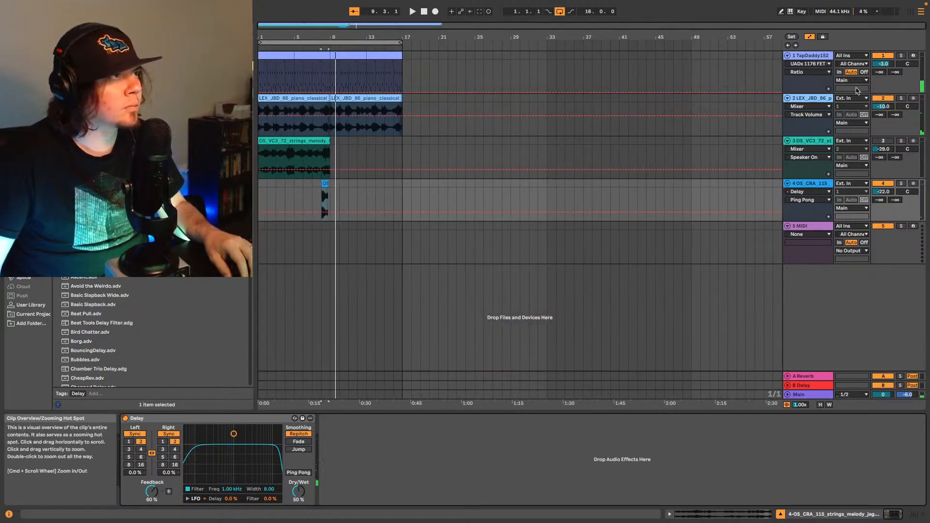
{"action": "key", "text": "space"}
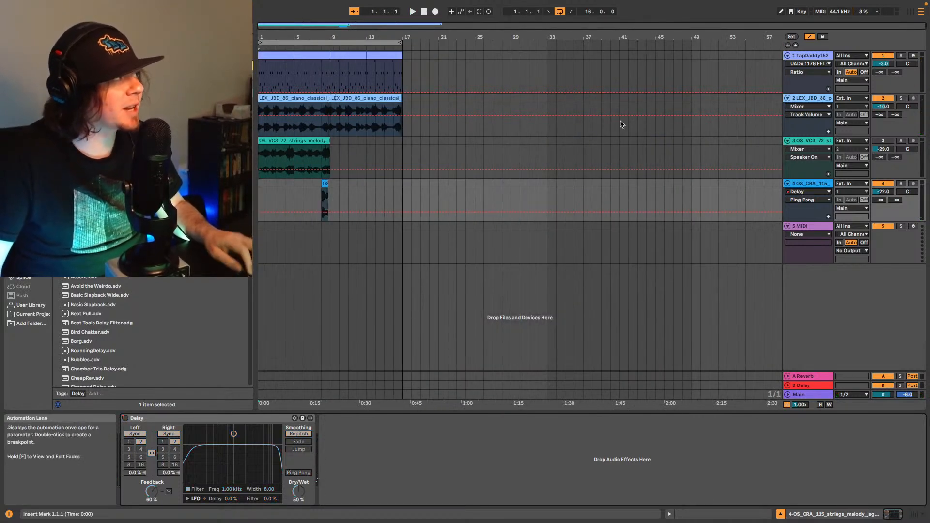
Step: Play the arrangement from bar 1 and paste a copy of the jaguar strings clip at bar 16
{"action": "key", "text": "space"}
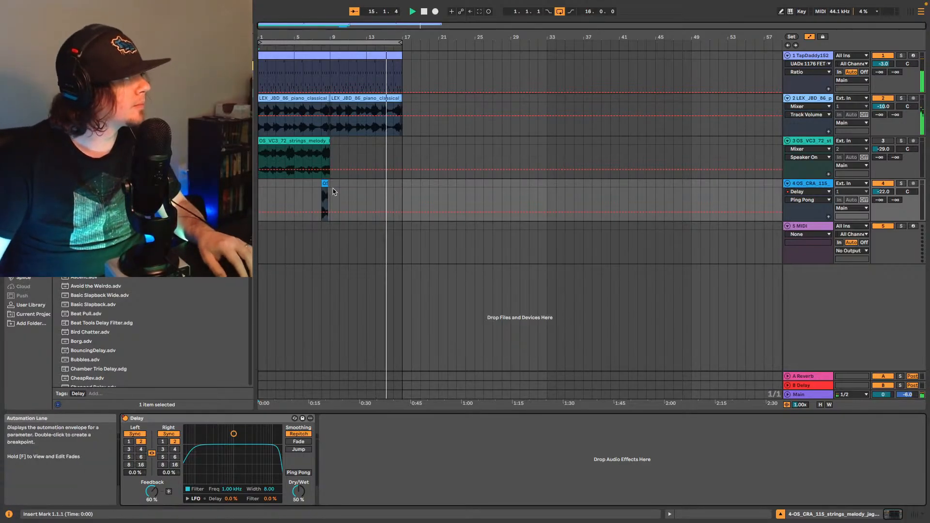
{"action": "left_click", "coordinate": [388, 194]}
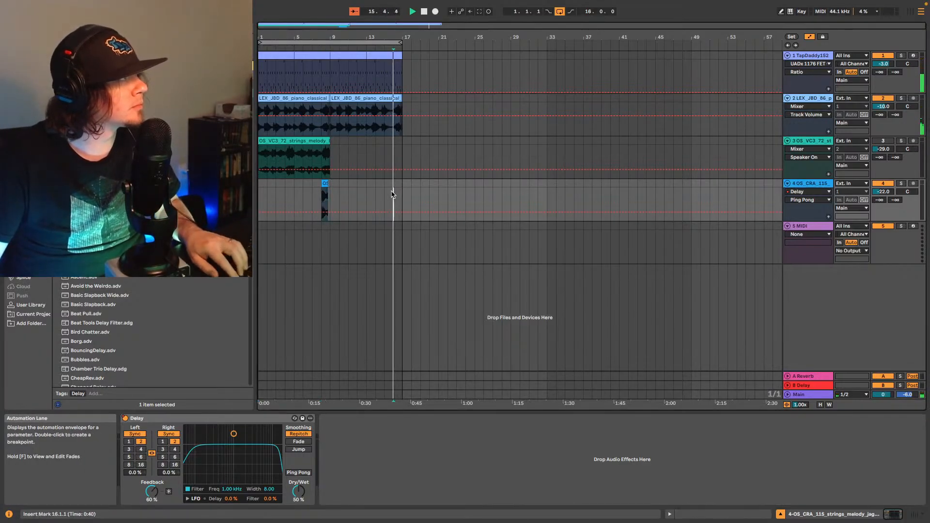
{"action": "key", "text": "ctrl+v"}
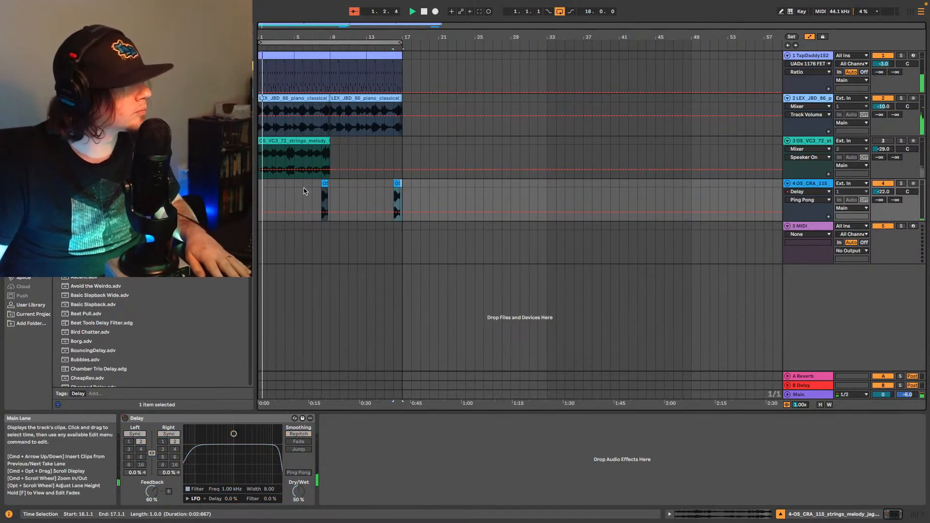
Step: Remove the off section from the Delay's Device On automation so it stays on throughout, and play from bar 1
{"action": "right_click", "coordinate": [125, 419]}
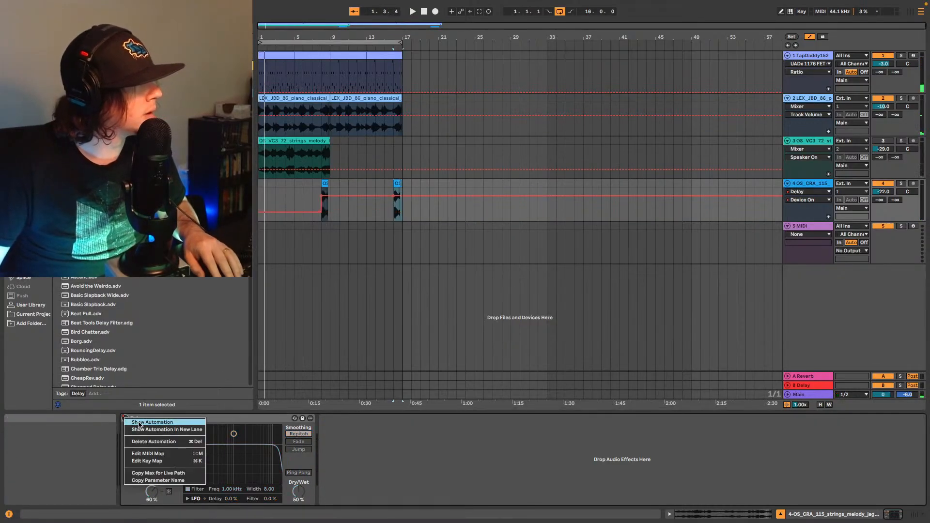
{"action": "left_click", "coordinate": [320, 212]}
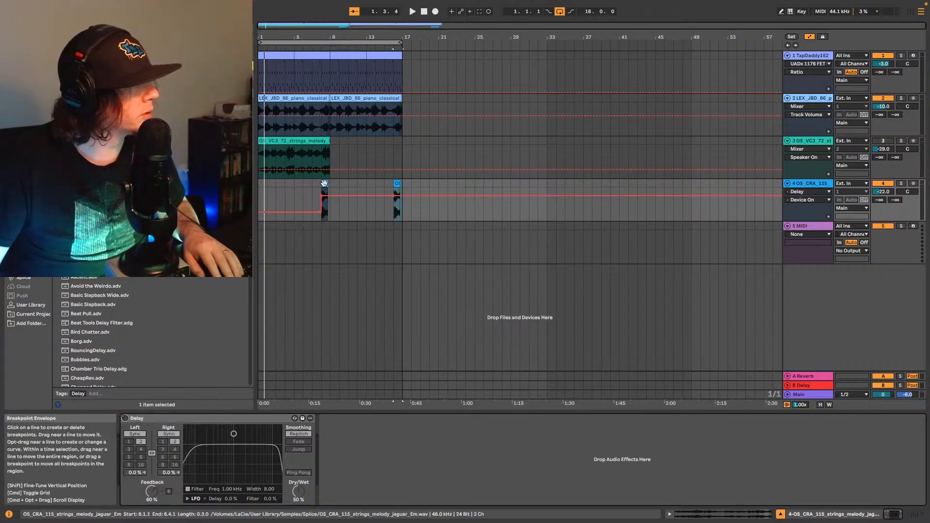
{"action": "left_click", "coordinate": [320, 212]}
{"action": "left_click", "coordinate": [259, 212]}
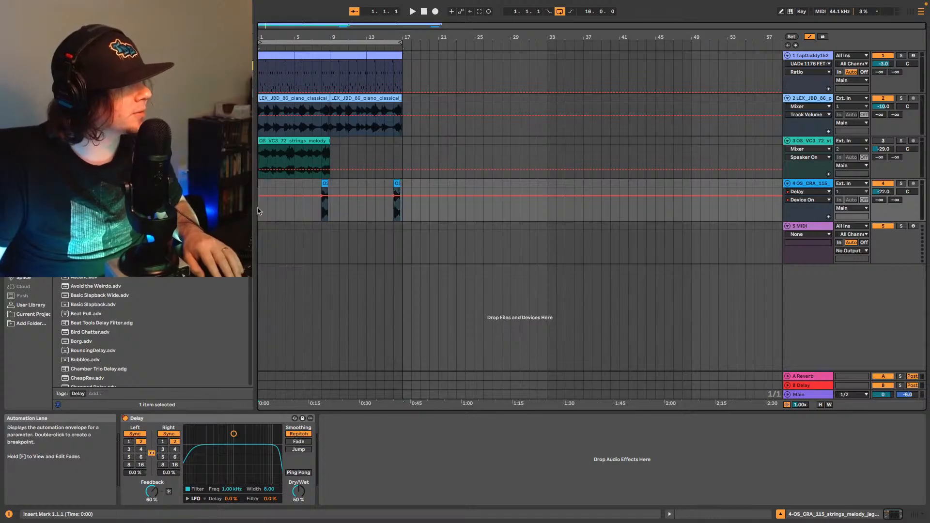
{"action": "key", "text": "space"}
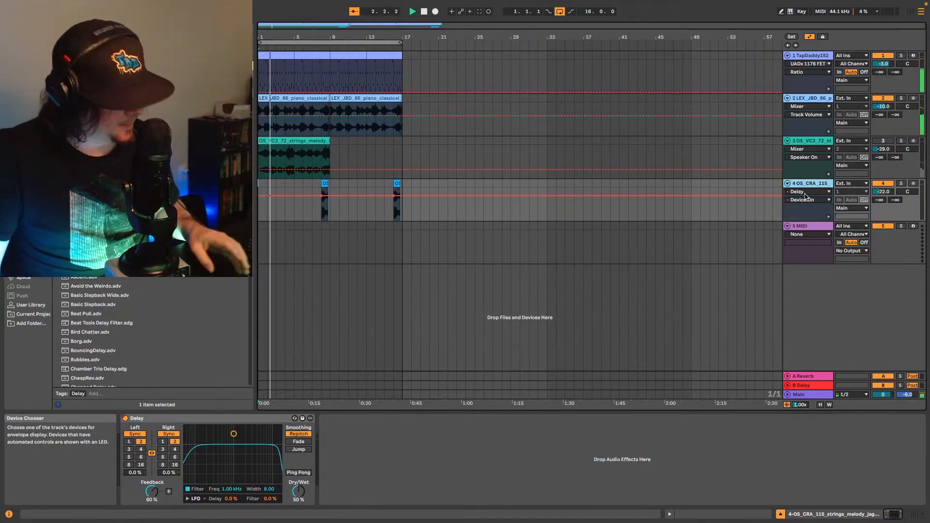
Step: Insert an empty audio track below the jaguar strings, and move the lunar strings clip to bar 9 with its track activated
{"action": "key", "text": "super+t"}
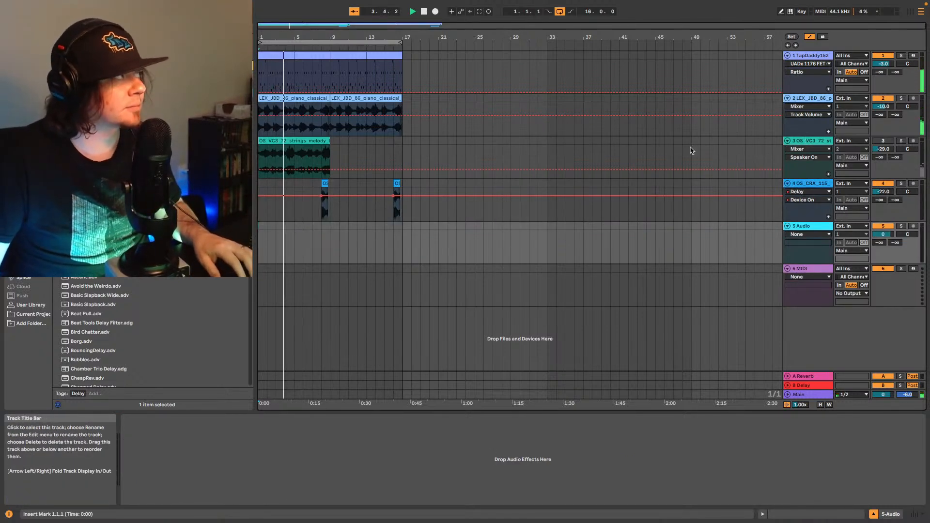
{"action": "left_click_drag", "start_coordinate": [319, 146], "coordinate": [394, 139]}
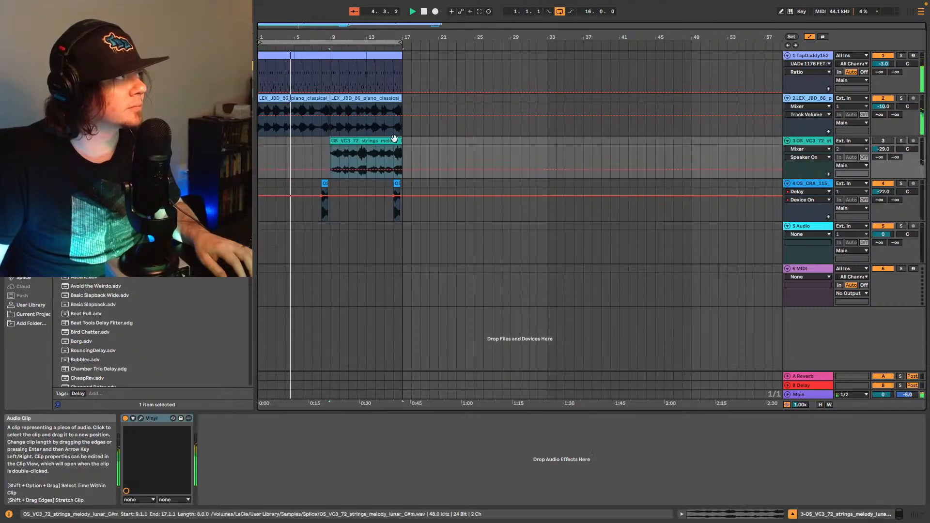
{"action": "left_click", "coordinate": [882, 141]}
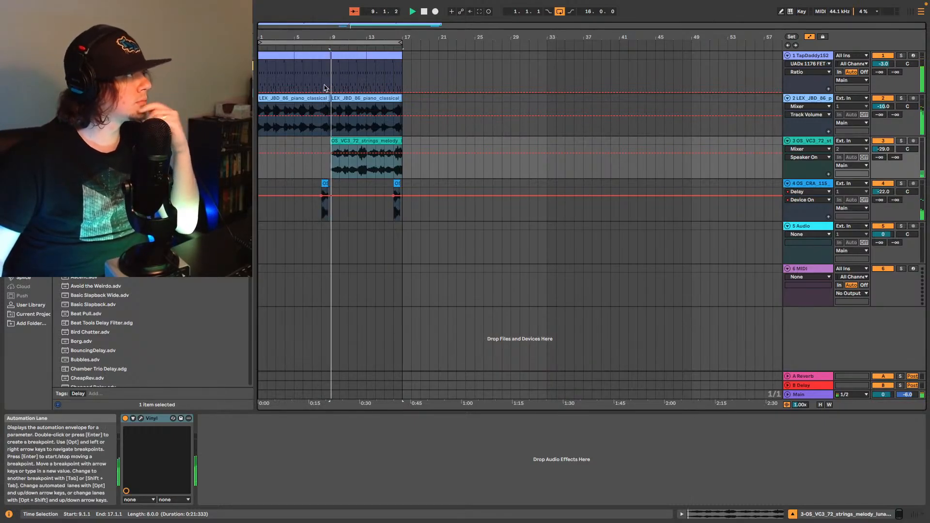
Step: Hide the automation lanes, add a short fade-in to the jaguar strings clip at bar 8, and play it
{"action": "left_click_drag", "start_coordinate": [335, 24], "coordinate": [345, 170]}
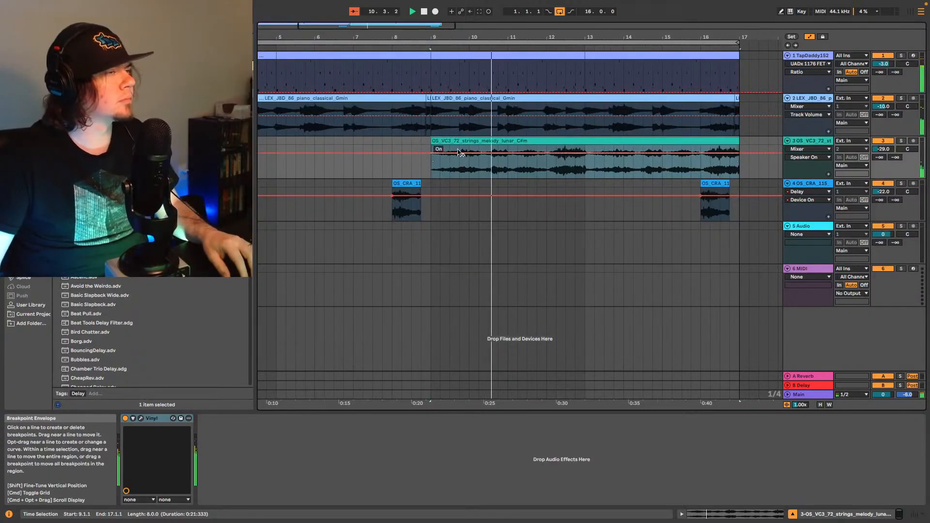
{"action": "left_click", "coordinate": [498, 139]}
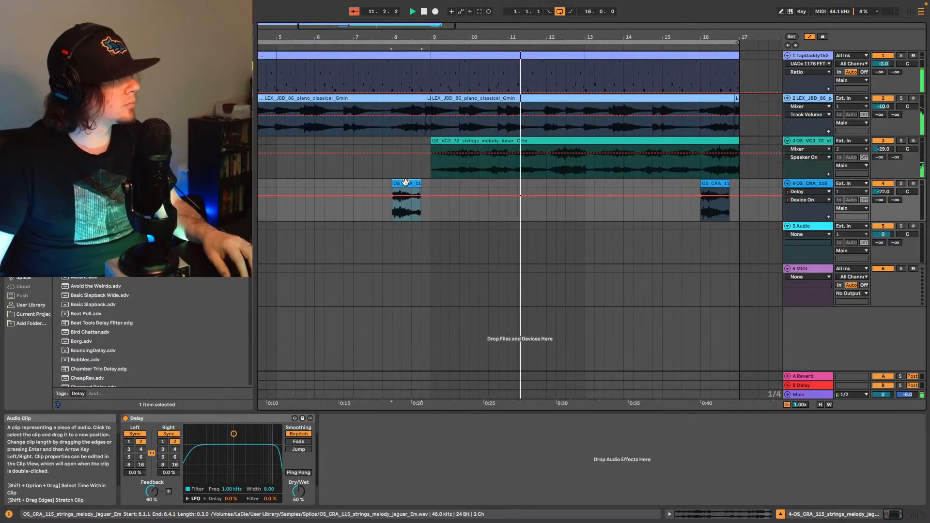
{"action": "left_click", "coordinate": [400, 183]}
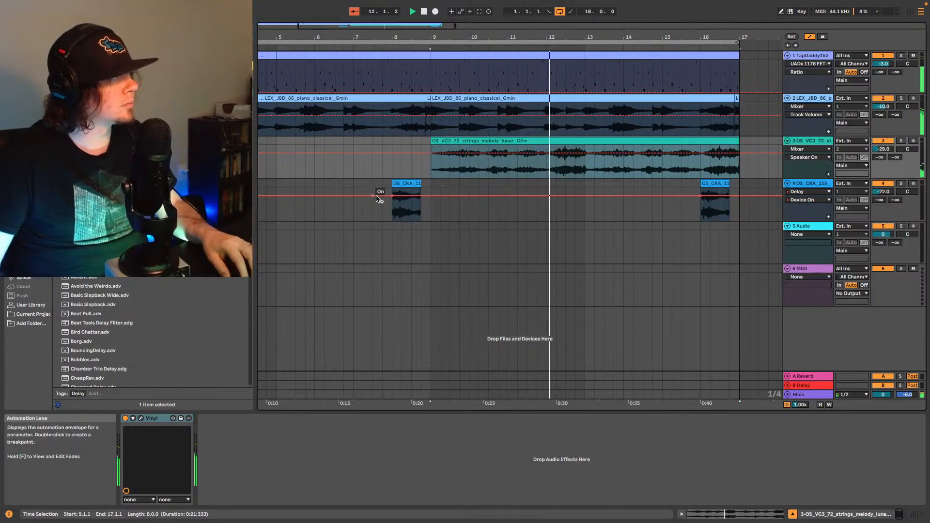
{"action": "left_click", "coordinate": [401, 183]}
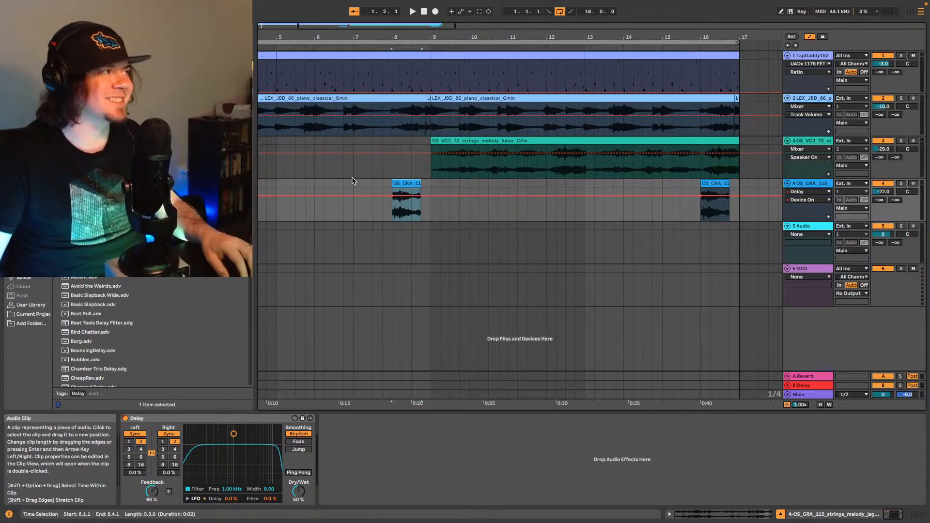
{"action": "left_click_drag", "start_coordinate": [388, 24], "coordinate": [354, 67]}
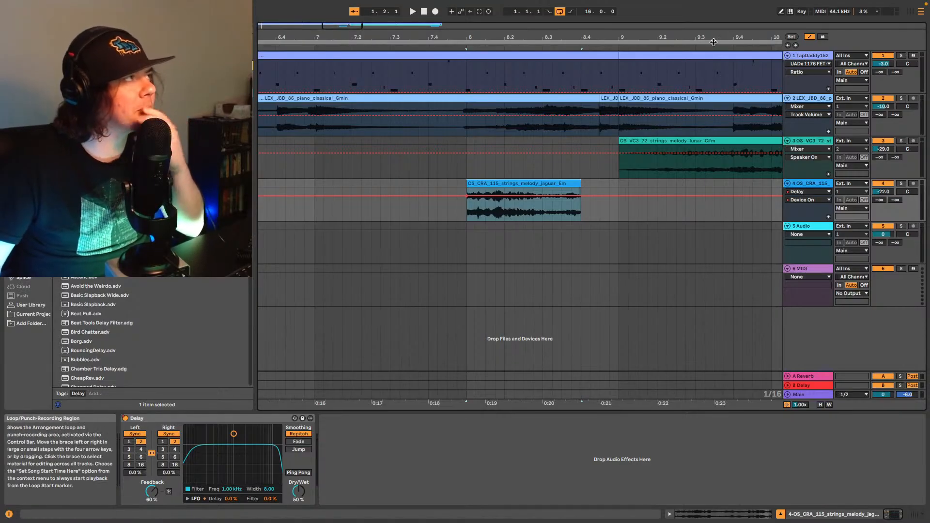
{"action": "left_click", "coordinate": [807, 38]}
{"action": "left_click", "coordinate": [528, 213]}
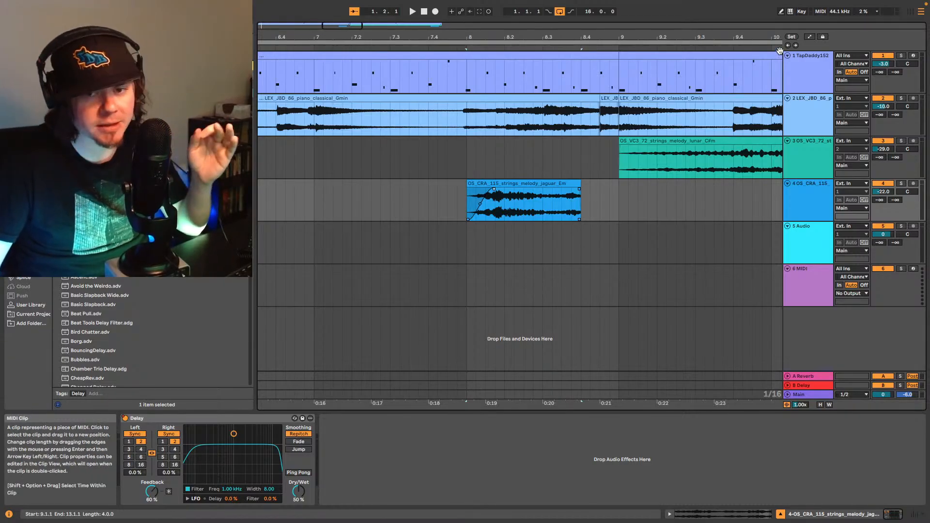
{"action": "left_click", "coordinate": [473, 198]}
{"action": "key", "text": "space"}
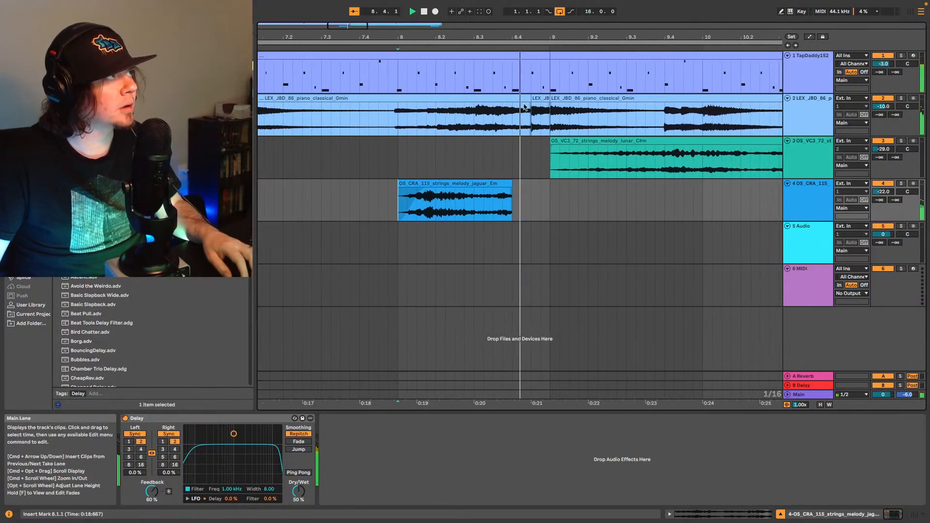
Step: Replace the jaguar strings copy at bar 16 with the faded clip while the arrangement plays
{"action": "key", "text": "space"}
{"action": "scroll", "coordinate": [446, 209], "scroll_direction": "down", "scroll_amount": 10}
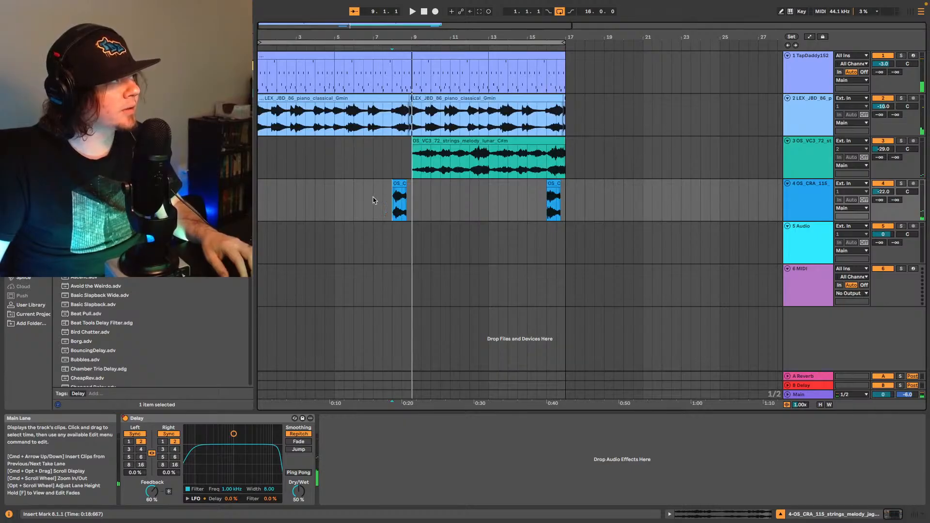
{"action": "key", "text": "space"}
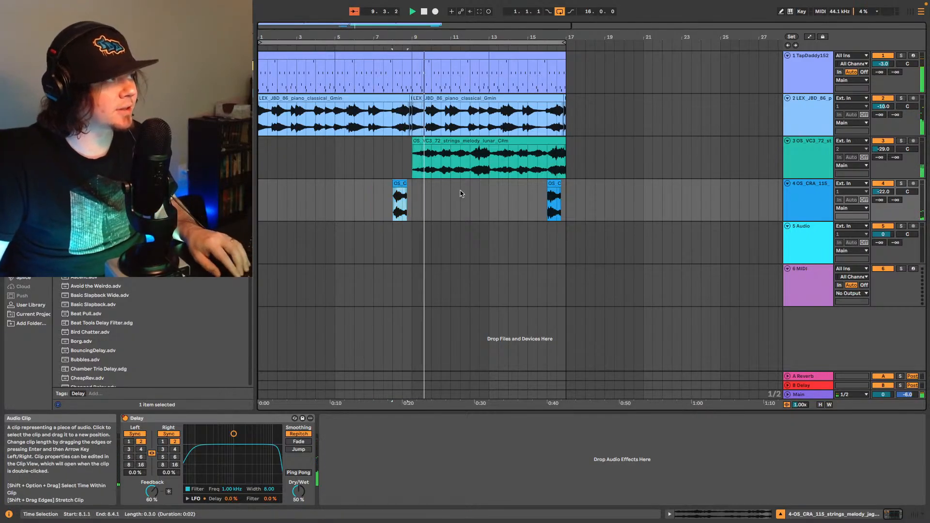
{"action": "left_click", "coordinate": [552, 206]}
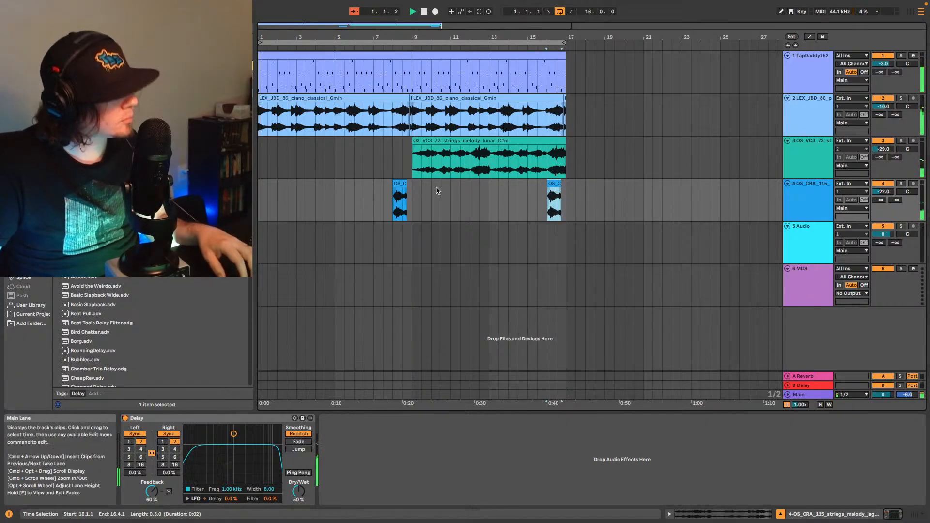
Step: Play the lunar strings from bar 9 and split their clip at 11.4.1, 11.4.3 and 12.1.1
{"action": "left_click", "coordinate": [409, 164]}
{"action": "key", "text": "space"}
{"action": "key", "text": "space"}
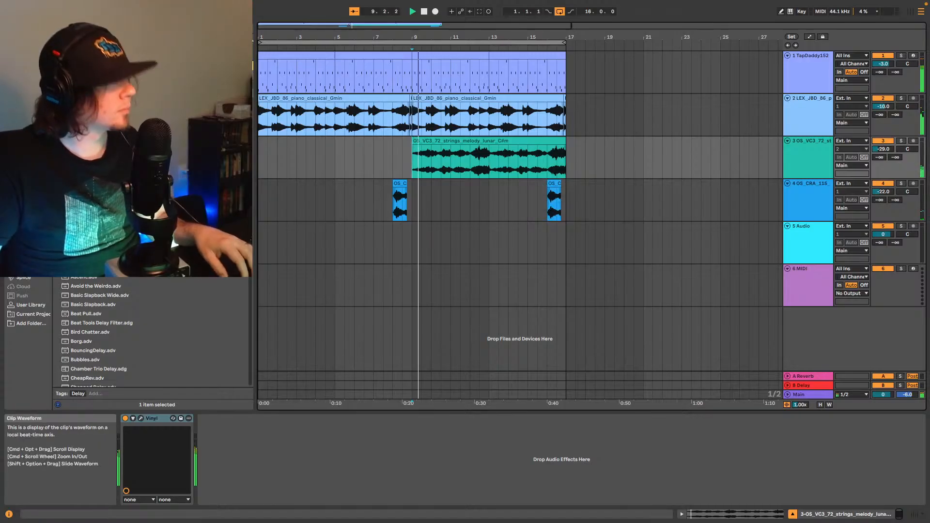
{"action": "left_click_drag", "start_coordinate": [440, 37], "coordinate": [430, 127]}
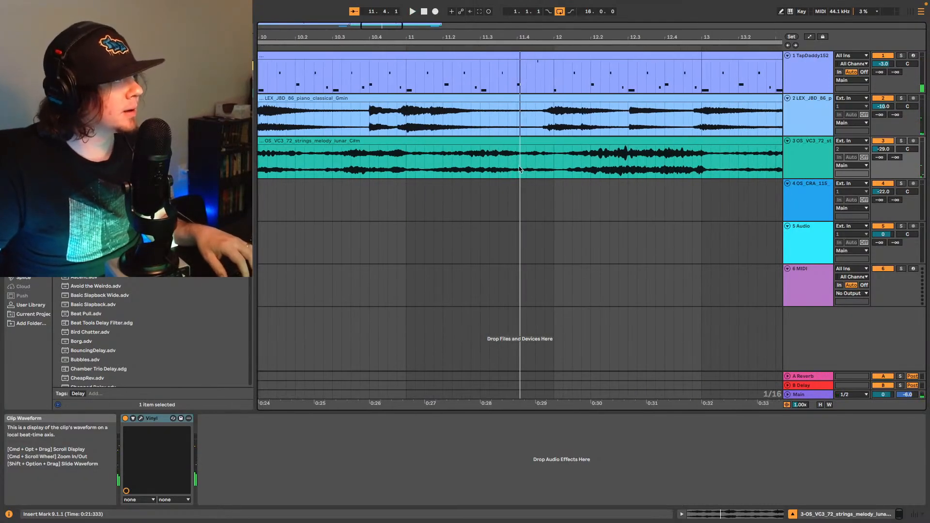
{"action": "left_click", "coordinate": [523, 166]}
{"action": "key", "text": "super+e"}
{"action": "left_click", "coordinate": [537, 156]}
{"action": "key", "text": "super+e"}
{"action": "left_click", "coordinate": [553, 159]}
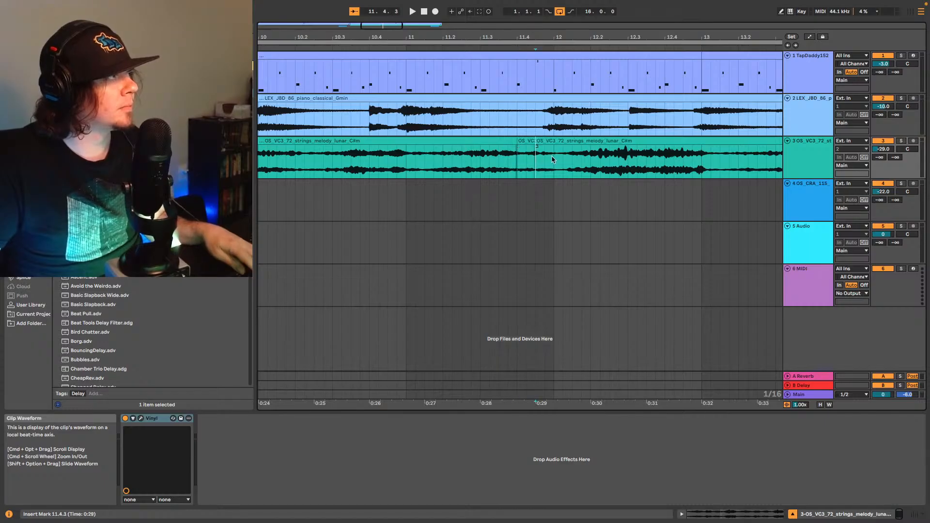
{"action": "key", "text": "super+e"}
Step: Transpose the lunar strings slice at 11.4.1 to +2 semitones and the slice at 11.4.3 to 0 semitones
{"action": "left_click", "coordinate": [526, 144]}
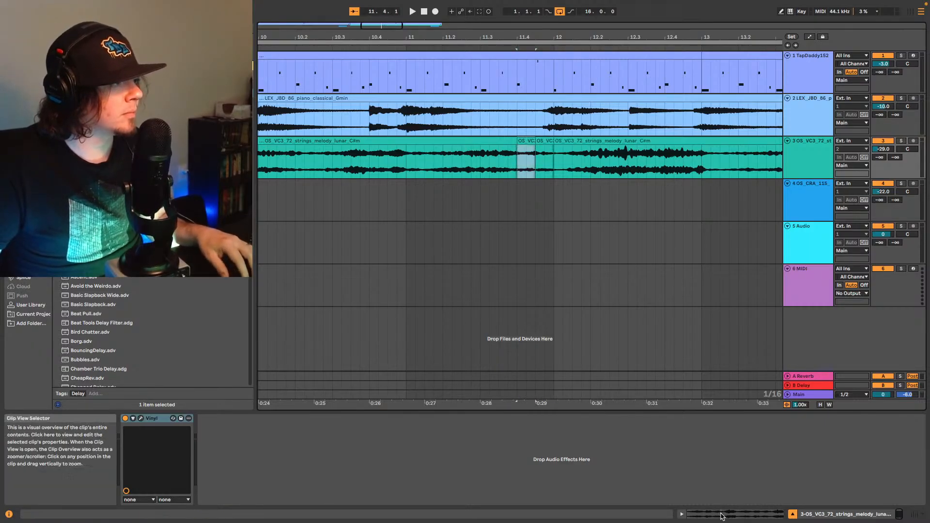
{"action": "key", "text": "shift+Tab"}
{"action": "scroll", "coordinate": [177, 467], "scroll_direction": "down", "scroll_amount": 3}
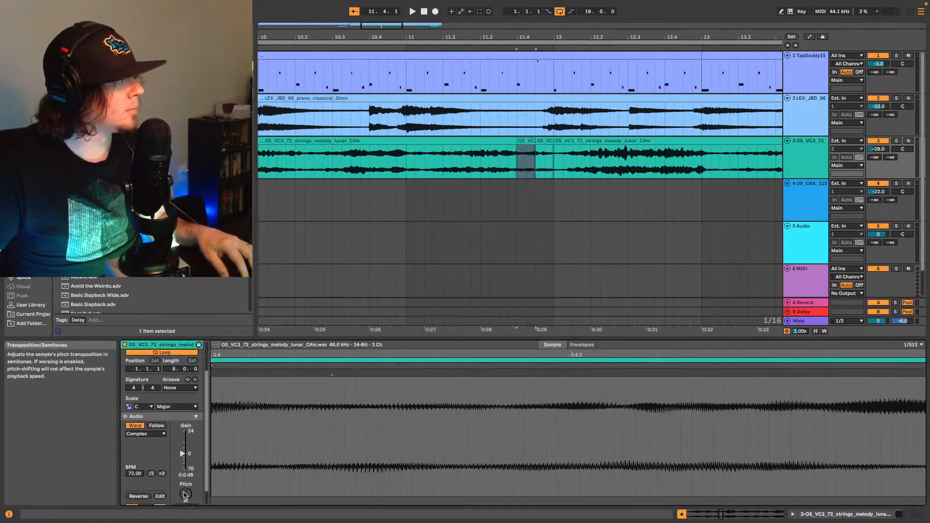
{"action": "scroll", "coordinate": [190, 469], "scroll_direction": "down", "scroll_amount": 1}
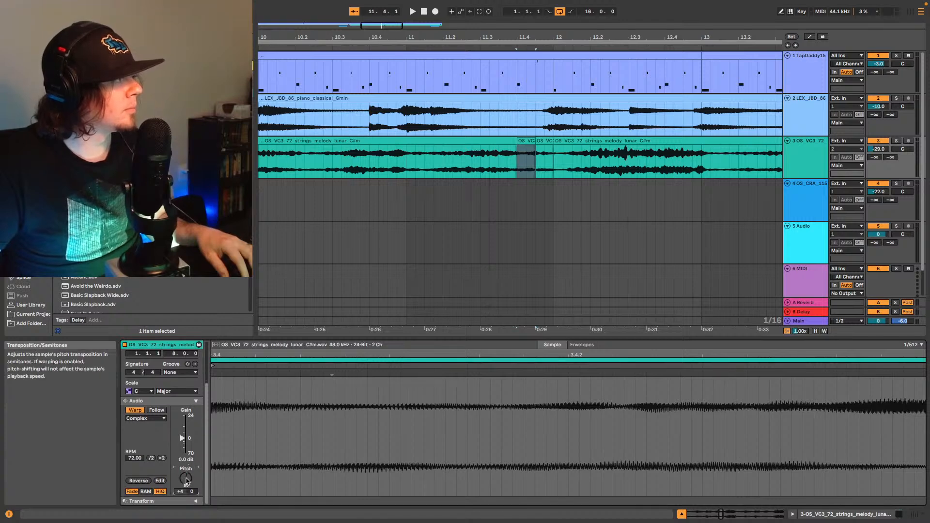
{"action": "left_click", "coordinate": [224, 477]}
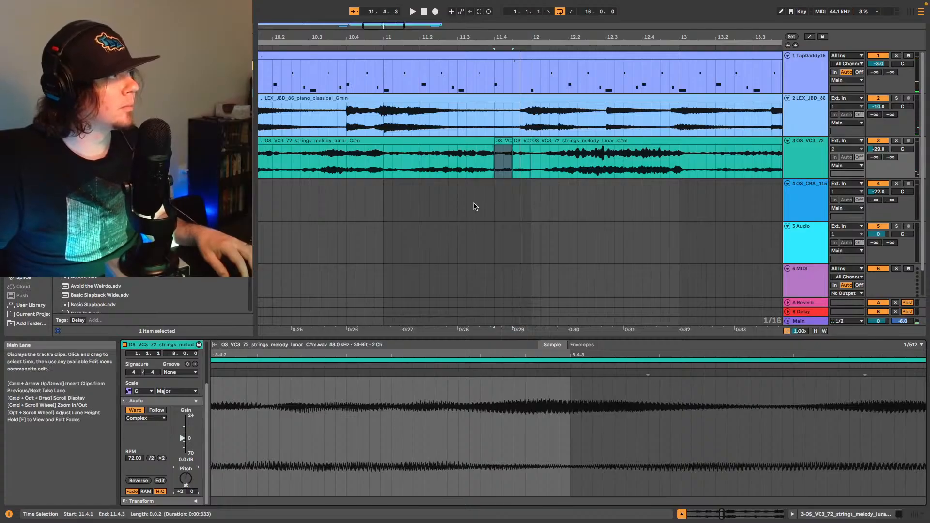
{"action": "left_click", "coordinate": [522, 160]}
{"action": "left_click", "coordinate": [186, 478]}
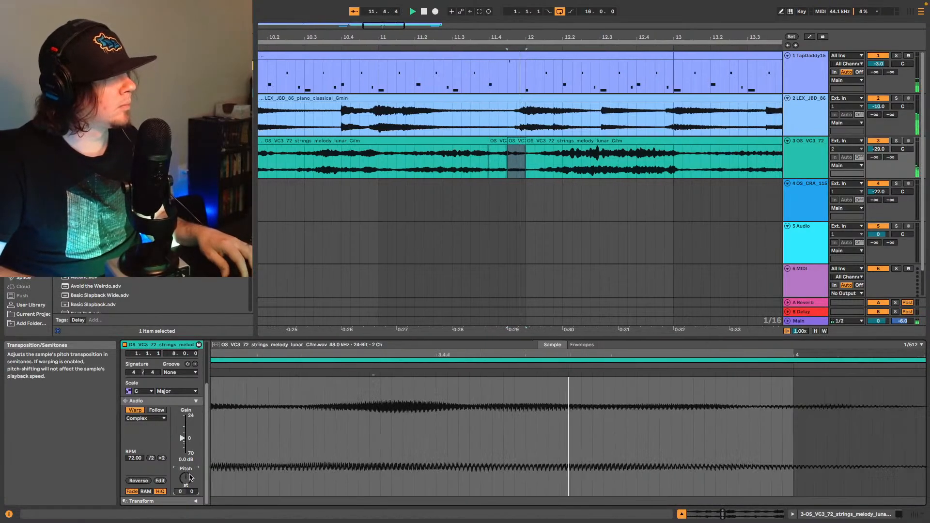
Step: Play the arrangement from beat 11.3 to hear the transposed lunar strings slices
{"action": "scroll", "coordinate": [499, 260], "scroll_direction": "left", "scroll_amount": 2}
{"action": "left_click", "coordinate": [425, 162]}
{"action": "key", "text": "space"}
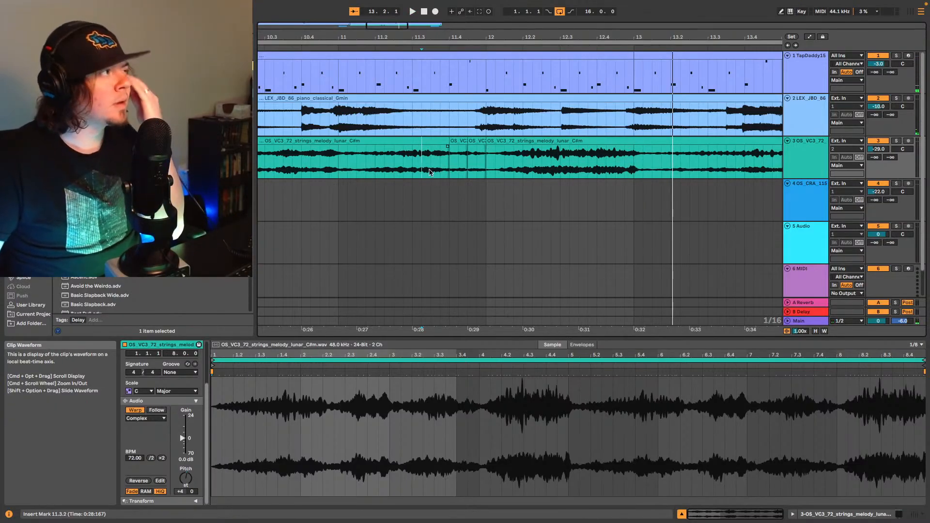
{"action": "left_click", "coordinate": [429, 172]}
{"action": "key", "text": "space"}
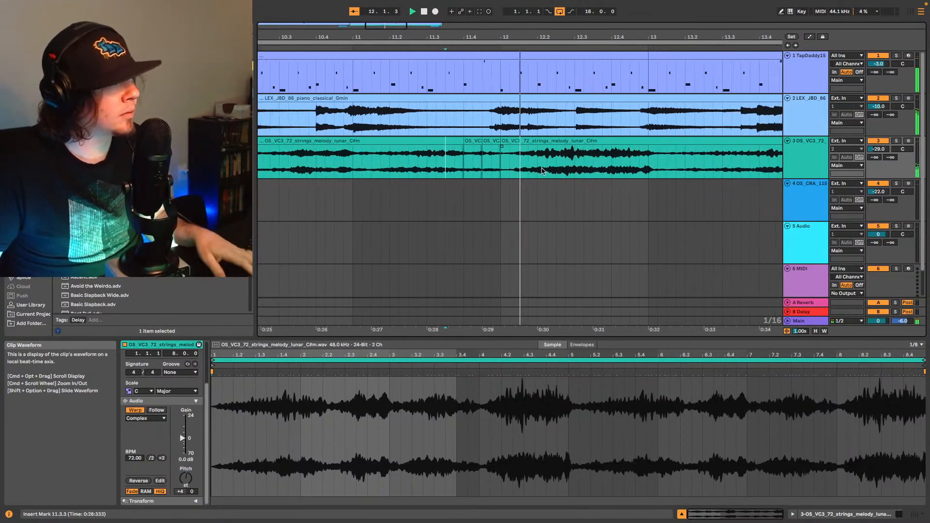
Step: Find the Shifter effect in the browser and add it after Vinyl on the lunar strings track
{"action": "left_click", "coordinate": [899, 515]}
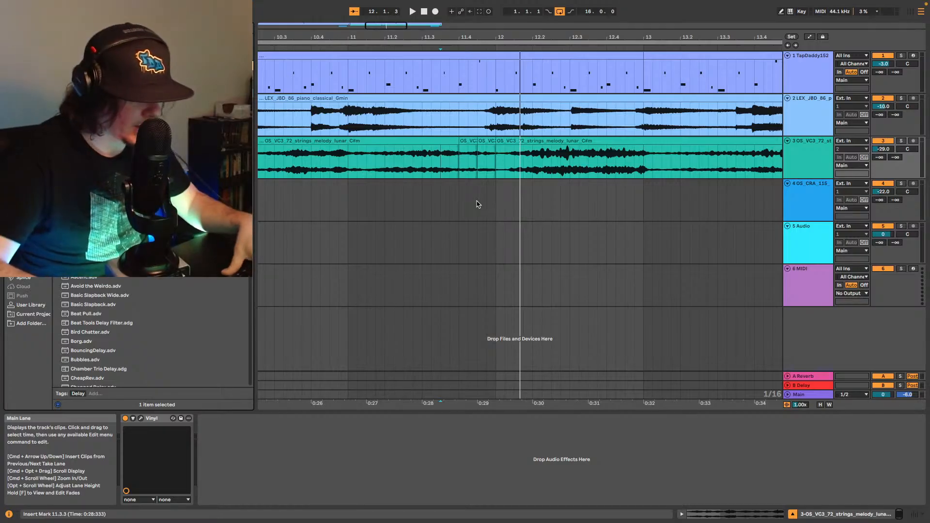
{"action": "type", "text": "shift"}
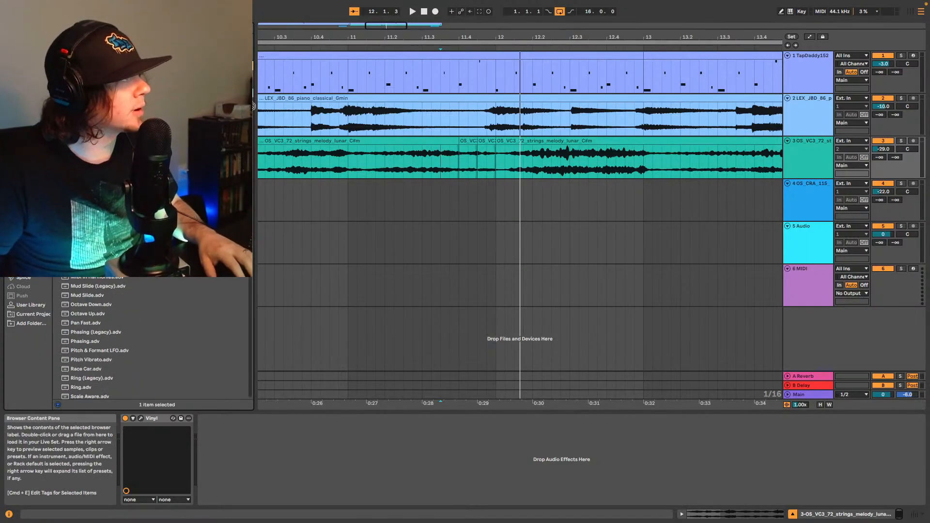
{"action": "left_click_drag", "start_coordinate": [490, 168], "coordinate": [494, 168]}
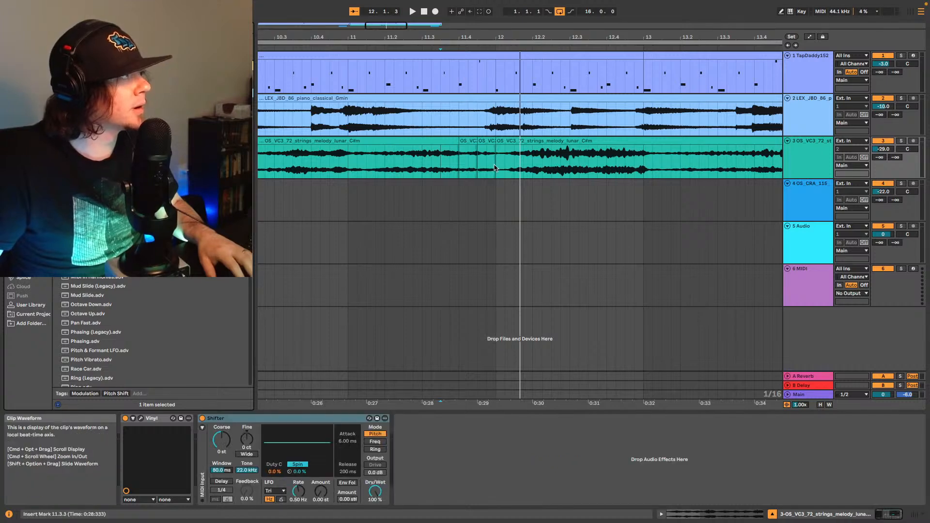
Step: Show the Shifter's Fine pitch automation, add a dip to -100 ct just after bar 12, and play it
{"action": "right_click", "coordinate": [247, 442]}
{"action": "left_click", "coordinate": [274, 444]}
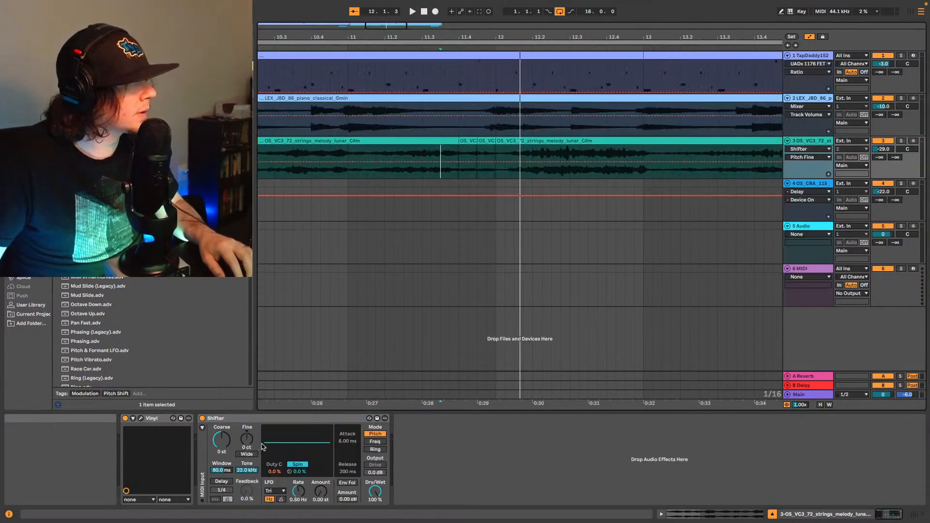
{"action": "left_click", "coordinate": [494, 162]}
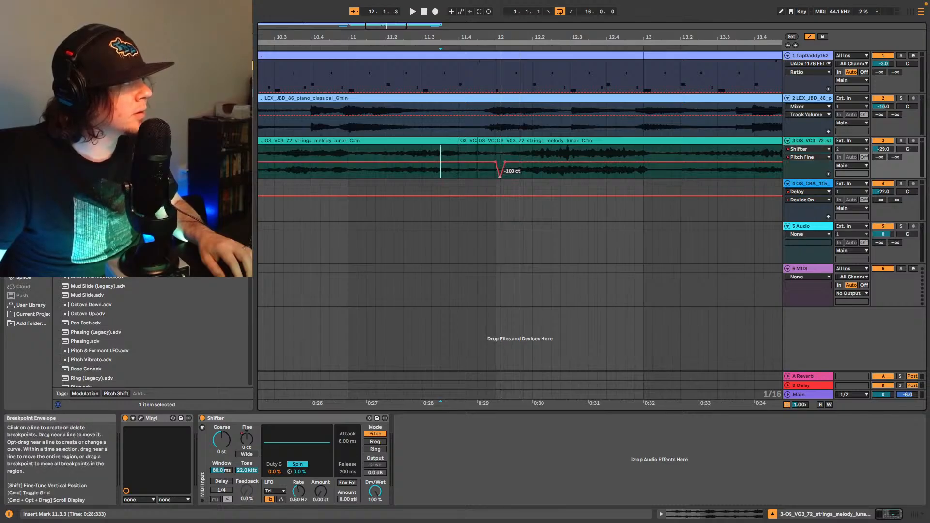
{"action": "left_click", "coordinate": [487, 169]}
{"action": "key", "text": "space"}
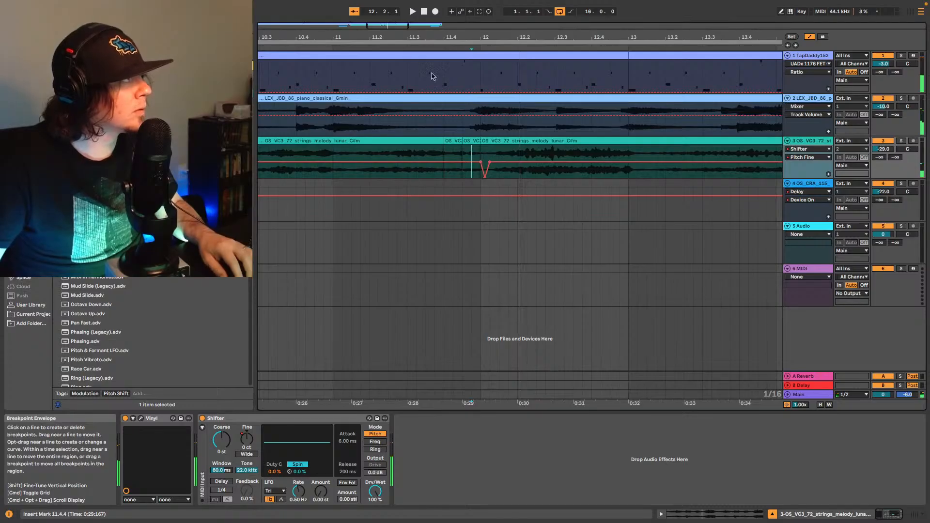
Step: Move the bottom of the Fine pitch dip onto bar 12, lengthen its rise to just past 12.1.3, and play it
{"action": "left_click_drag", "start_coordinate": [390, 25], "coordinate": [385, 315]}
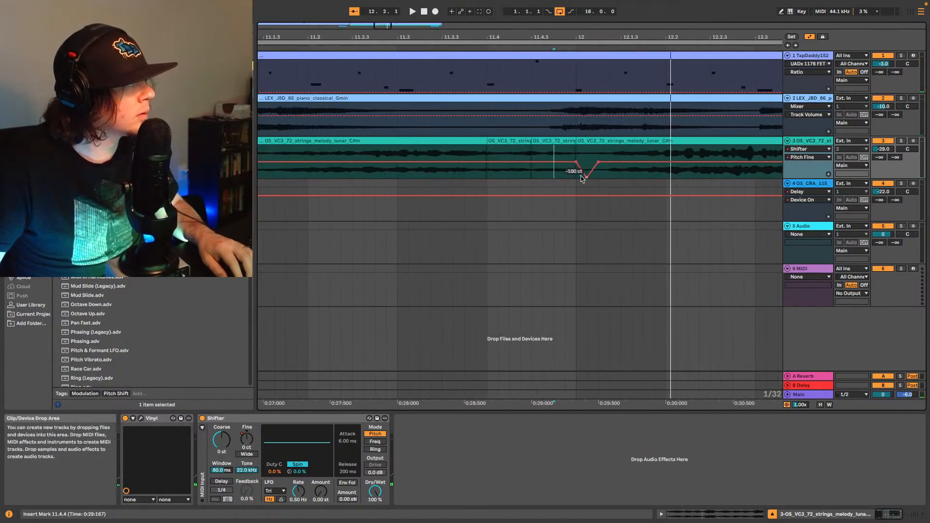
{"action": "left_click_drag", "start_coordinate": [575, 162], "coordinate": [565, 162]}
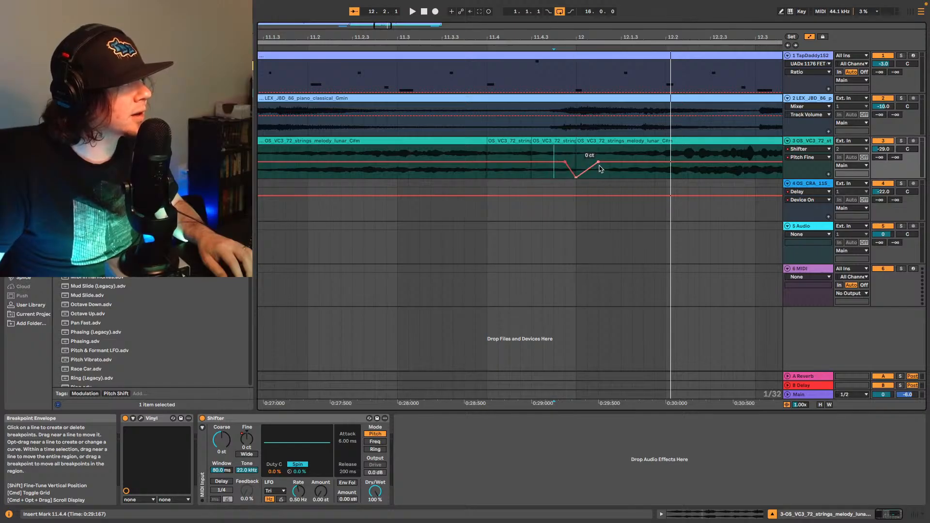
{"action": "left_click_drag", "start_coordinate": [598, 162], "coordinate": [632, 162]}
{"action": "left_click", "coordinate": [542, 175]}
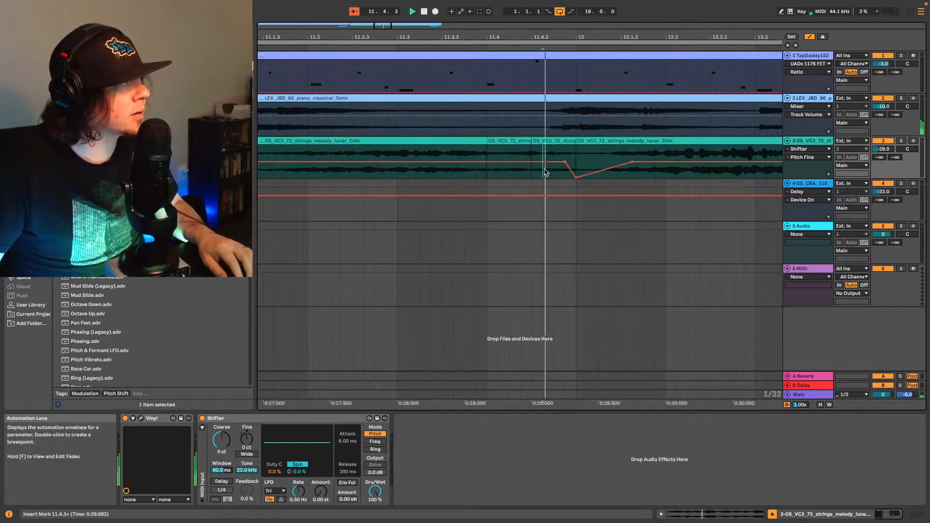
{"action": "key", "text": "space"}
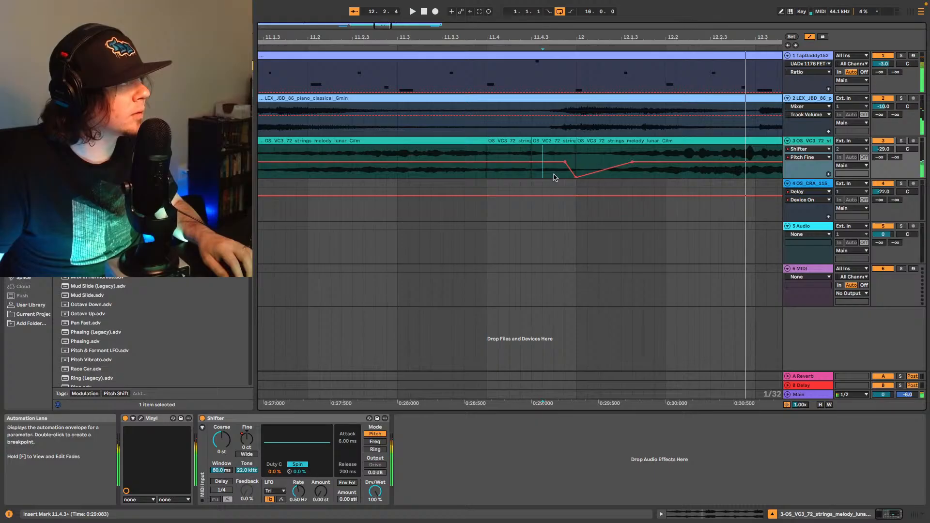
Step: Delete the Shifter's Fine pitch automation and show its Coarse pitch automation instead
{"action": "right_click", "coordinate": [247, 440]}
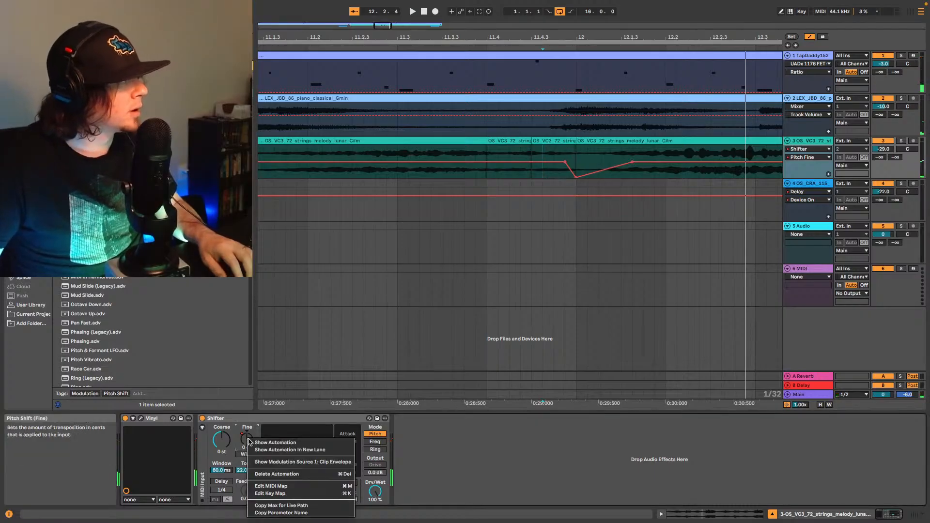
{"action": "left_click", "coordinate": [270, 475]}
{"action": "right_click", "coordinate": [221, 440]}
{"action": "left_click", "coordinate": [239, 444]}
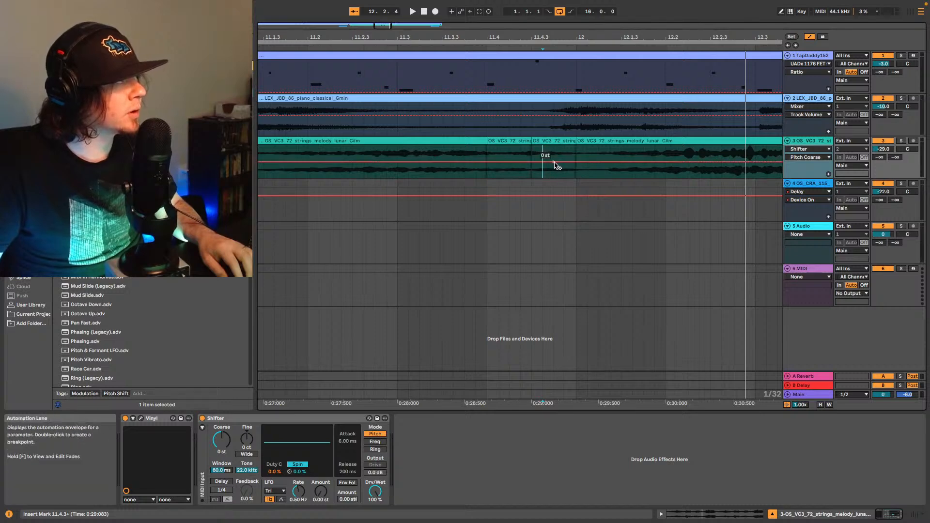
Step: Automate the Coarse pitch to drop from 0 st to -9 st at bar 12 and return to 0 st at 12.1.3, then play
{"action": "left_click", "coordinate": [554, 163]}
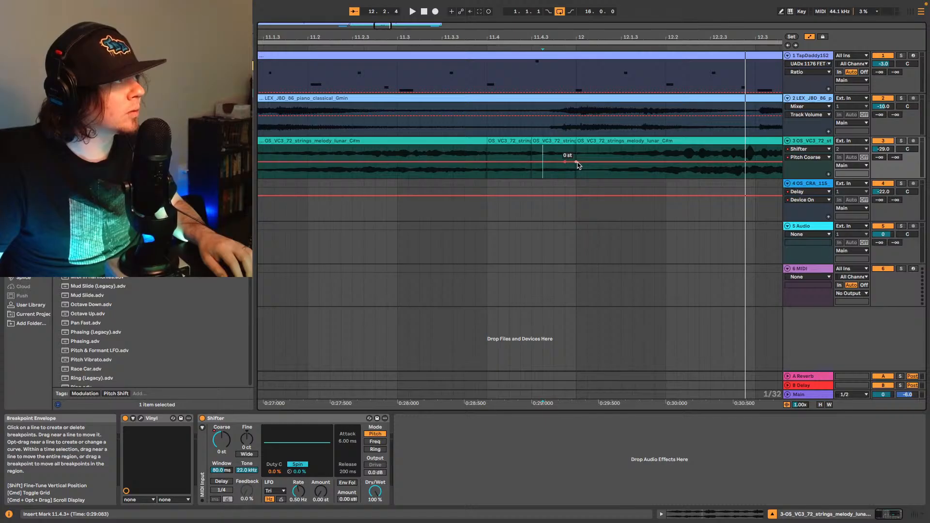
{"action": "left_click_drag", "start_coordinate": [578, 165], "coordinate": [576, 177]}
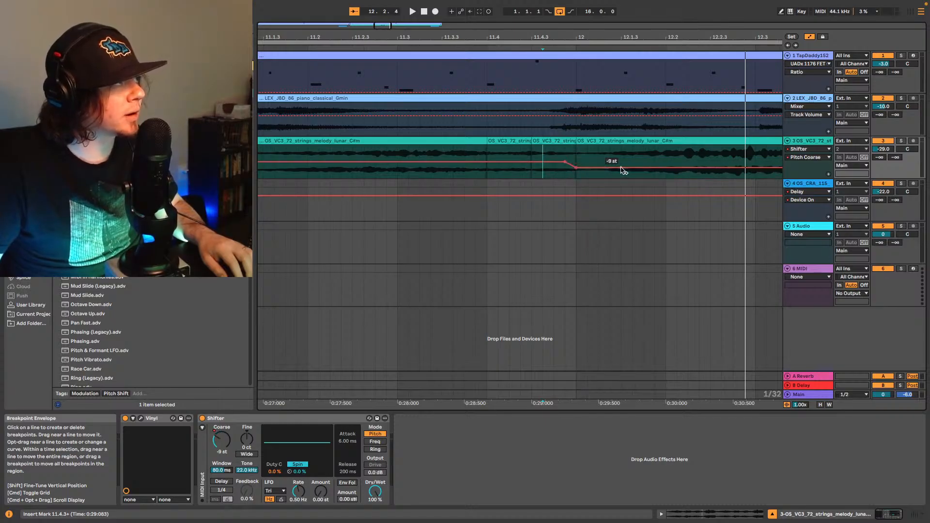
{"action": "left_click_drag", "start_coordinate": [618, 168], "coordinate": [621, 165]}
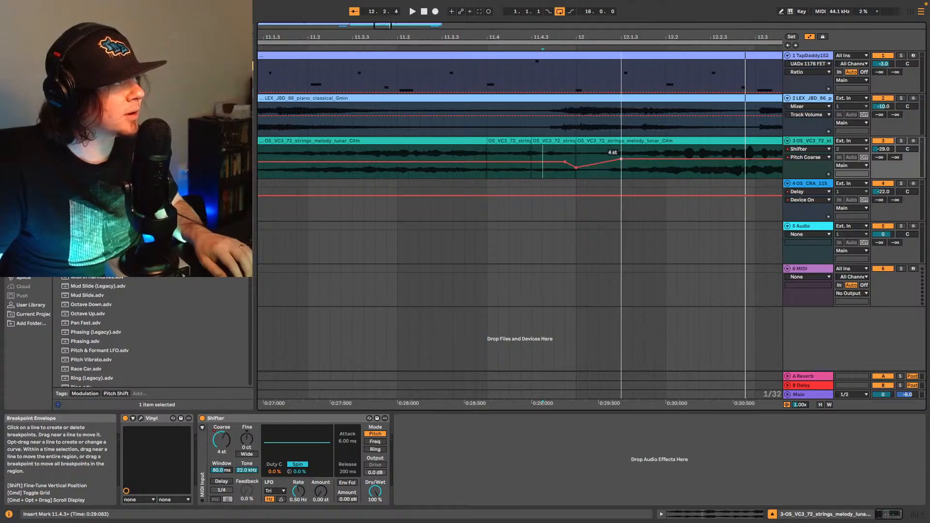
{"action": "key", "text": "space"}
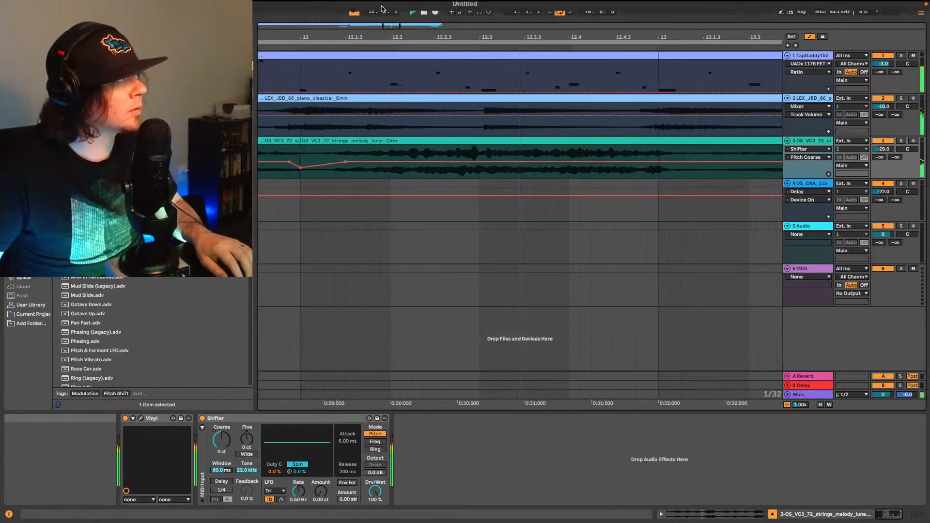
Step: Play the arrangement from bar 9 to hear the lunar strings with the pitch dip in context
{"action": "left_click_drag", "start_coordinate": [390, 28], "coordinate": [390, 6]}
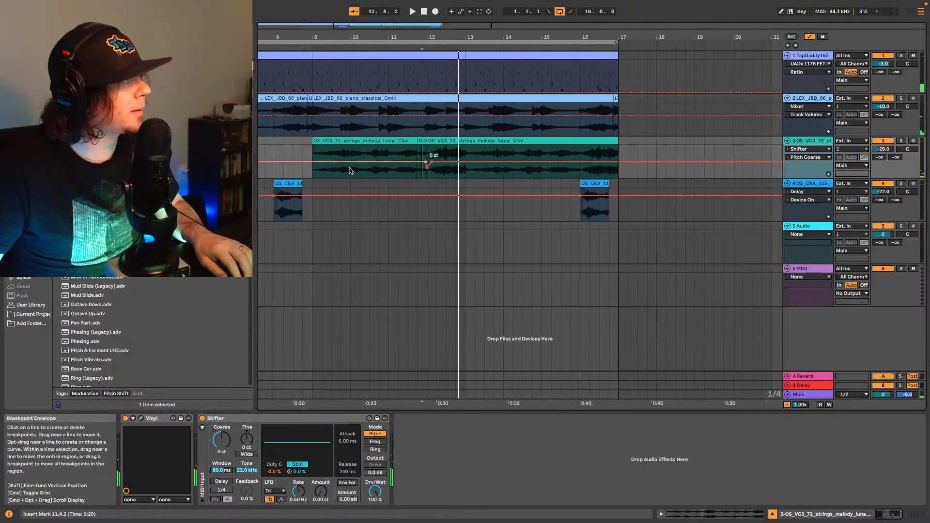
{"action": "left_click", "coordinate": [315, 175]}
{"action": "key", "text": "space"}
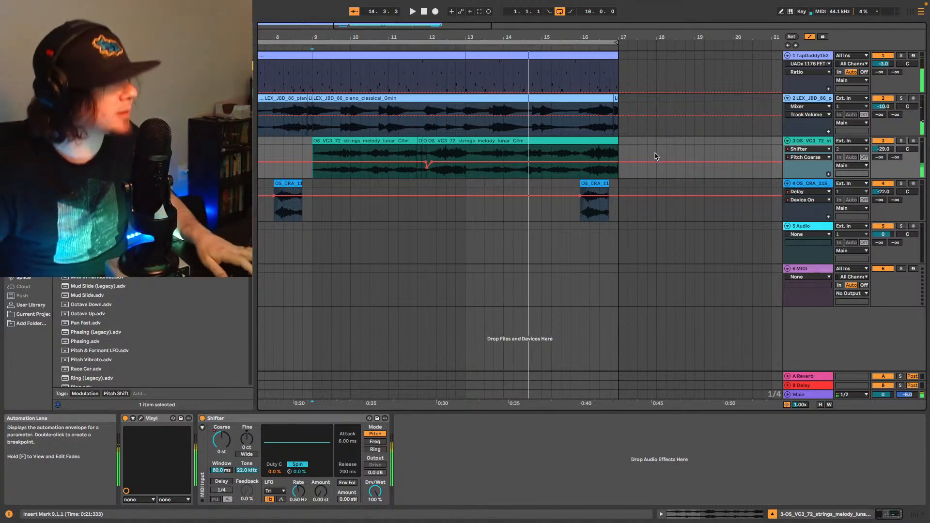
Step: Move the Coarse pitch dip on the lunar strings from bar 12 to bar 13 and play from 12.1.1
{"action": "left_click_drag", "start_coordinate": [355, 25], "coordinate": [364, 60]}
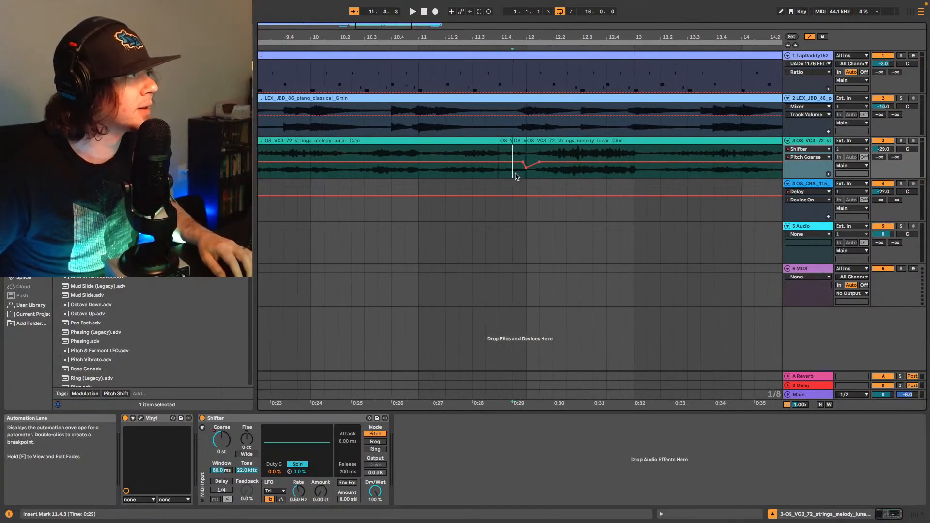
{"action": "left_click_drag", "start_coordinate": [549, 172], "coordinate": [634, 168]}
{"action": "left_click", "coordinate": [623, 175]}
{"action": "key", "text": "space"}
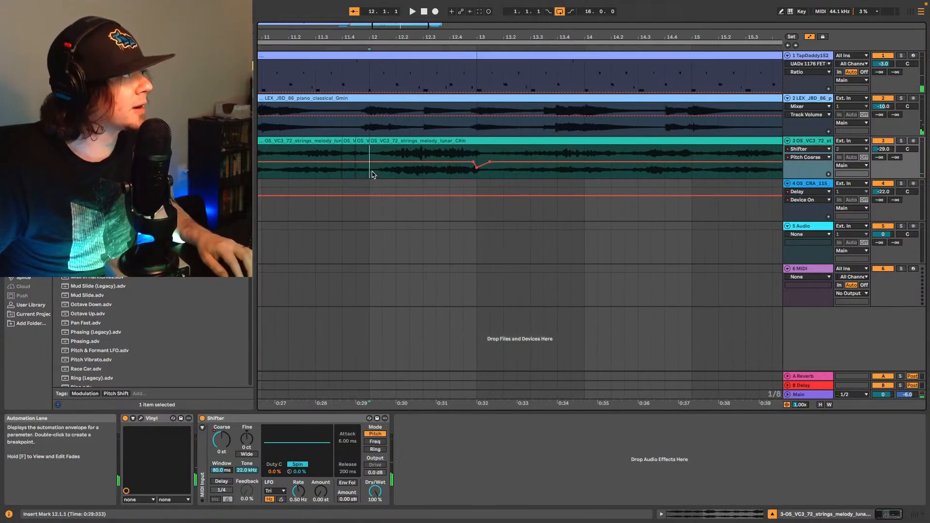
{"action": "key", "text": "space"}
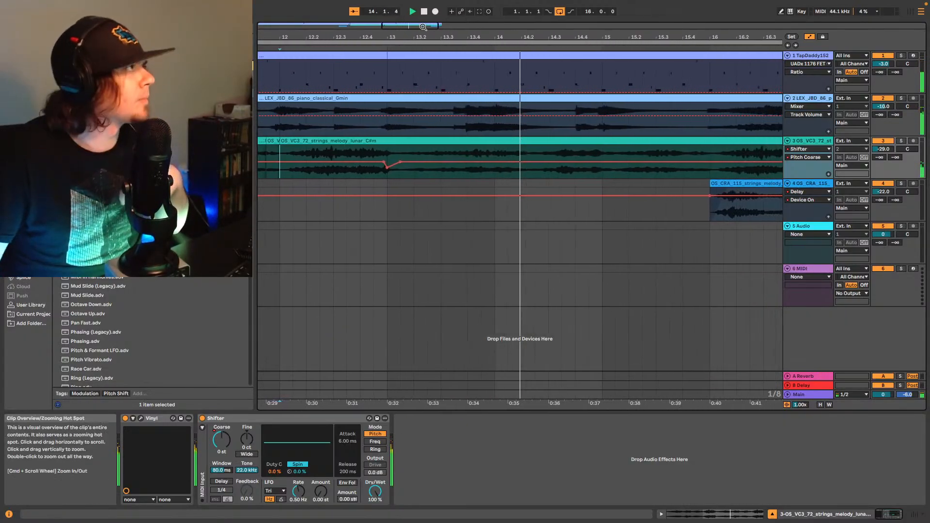
{"action": "left_click_drag", "start_coordinate": [423, 27], "coordinate": [424, 121]}
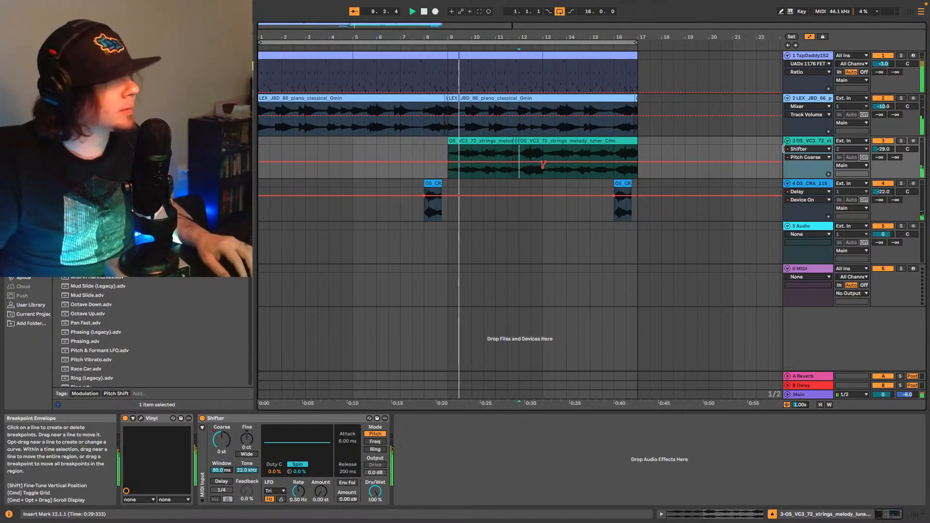
Step: Select the empty Audio track, open the Splice browser and clear the filter left over from the strings search
{"action": "left_click", "coordinate": [809, 183]}
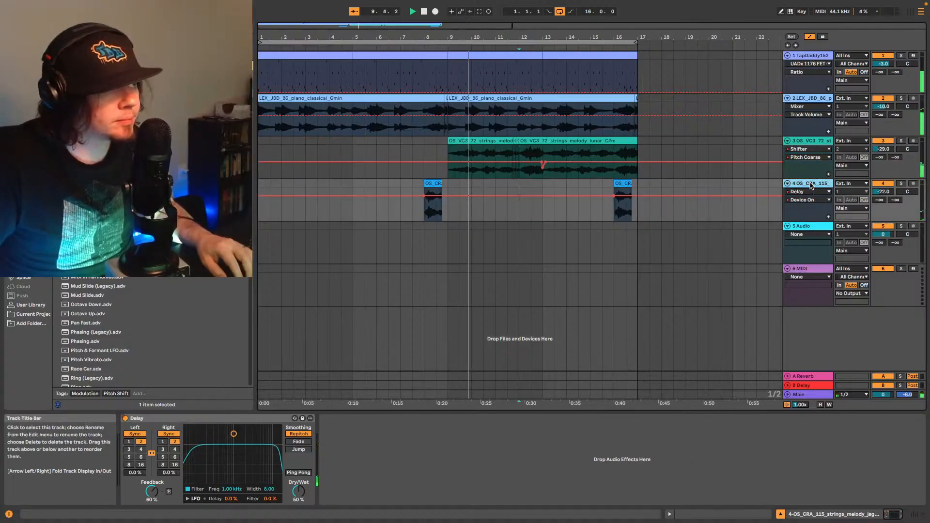
{"action": "left_click", "coordinate": [816, 231]}
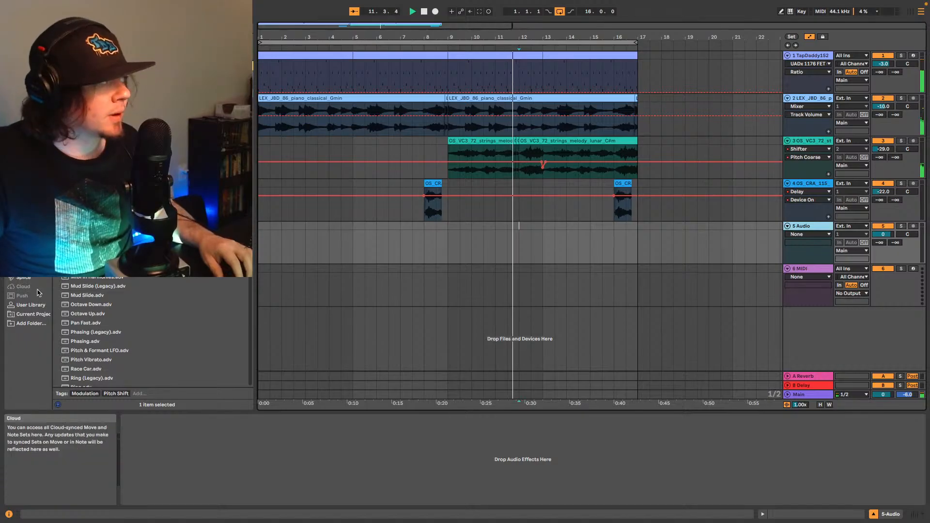
{"action": "left_click", "coordinate": [24, 278]}
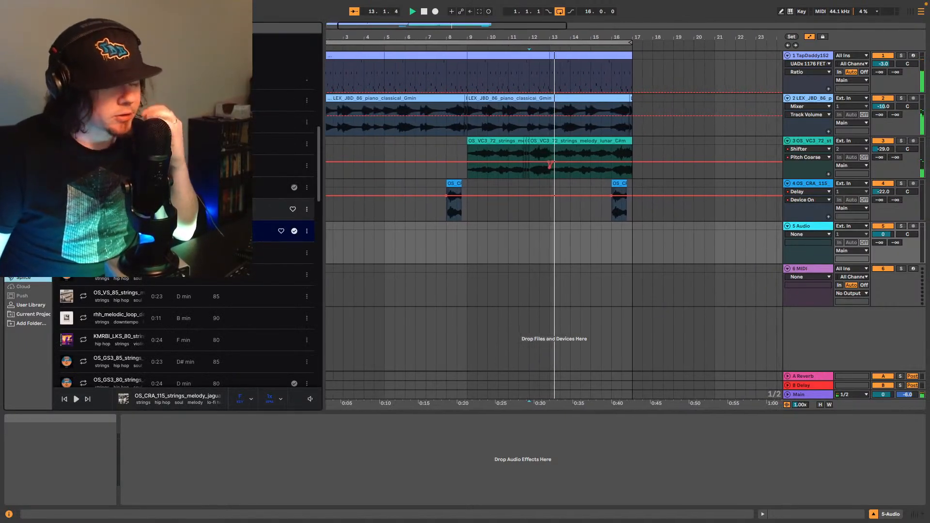
{"action": "scroll", "coordinate": [194, 315], "scroll_direction": "up", "scroll_amount": 5}
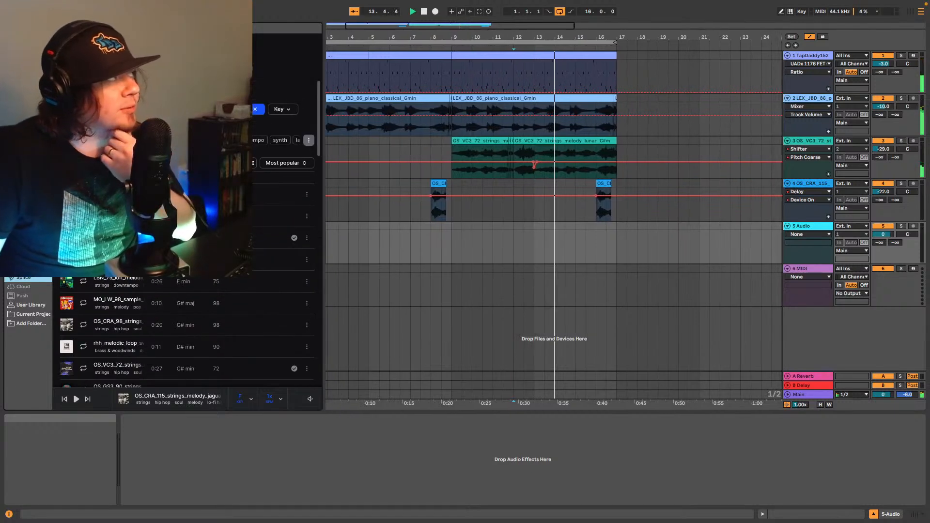
{"action": "left_click", "coordinate": [256, 109]}
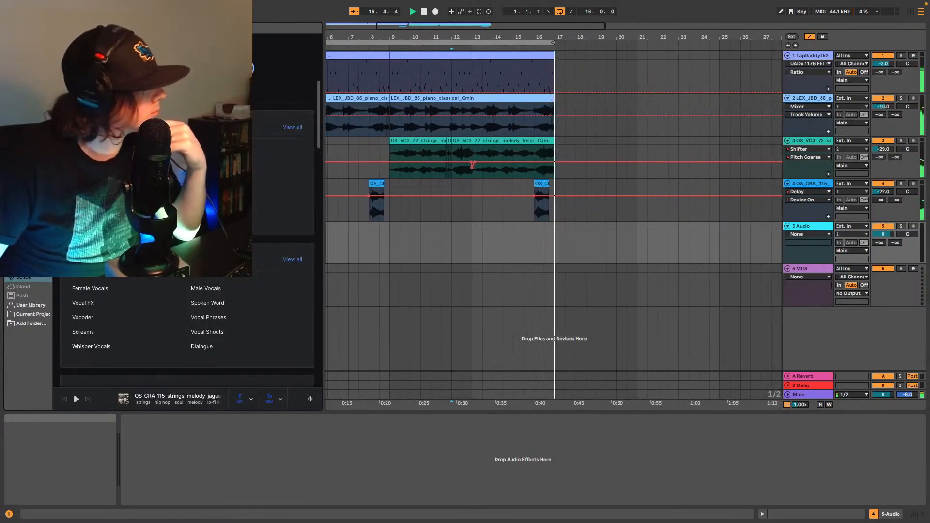
Step: Browse the Splice instrument categories and open the trumpet samples
{"action": "scroll", "coordinate": [187, 334], "scroll_direction": "down", "scroll_amount": 10}
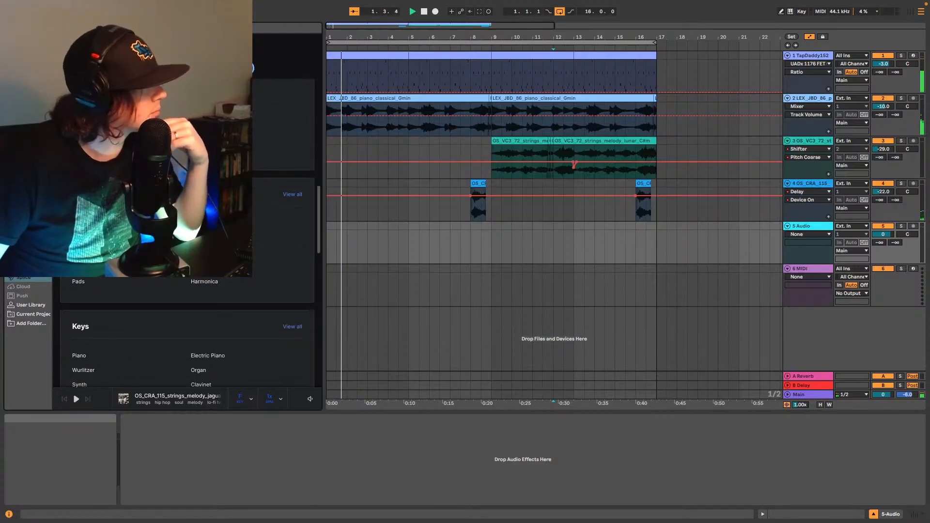
{"action": "scroll", "coordinate": [187, 334], "scroll_direction": "down", "scroll_amount": 3}
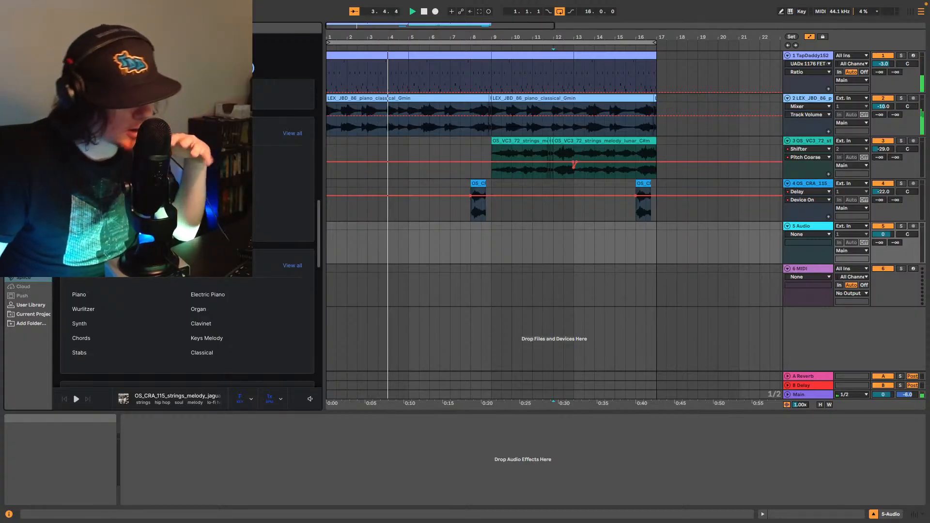
{"action": "scroll", "coordinate": [187, 335], "scroll_direction": "down", "scroll_amount": 1}
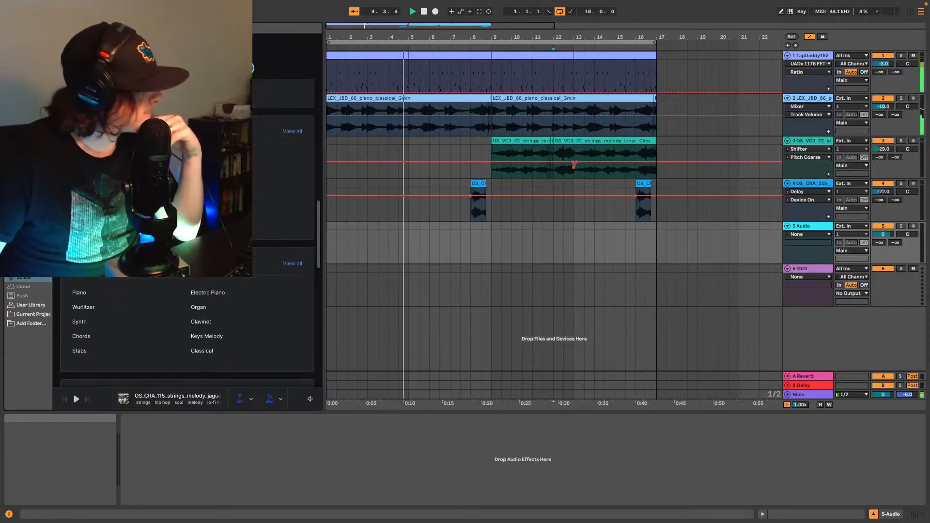
{"action": "scroll", "coordinate": [187, 335], "scroll_direction": "down", "scroll_amount": 5}
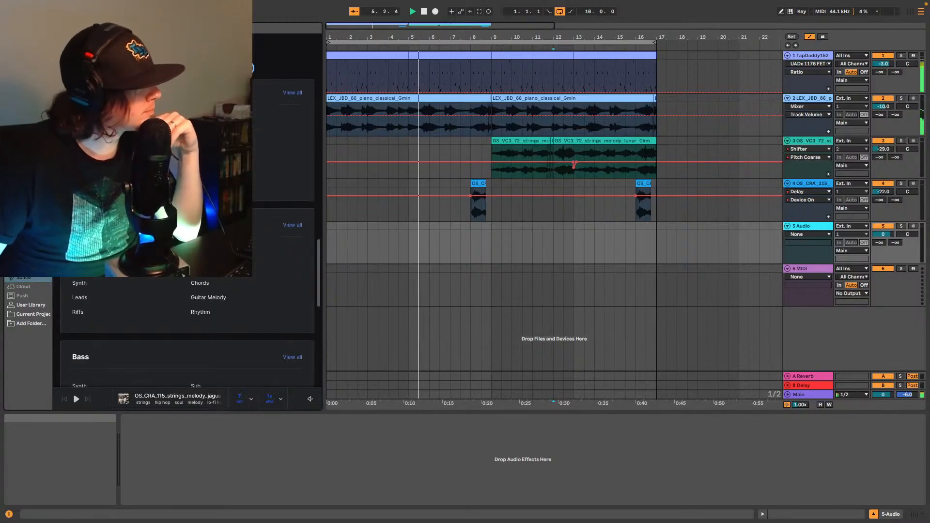
{"action": "scroll", "coordinate": [187, 334], "scroll_direction": "down", "scroll_amount": 9}
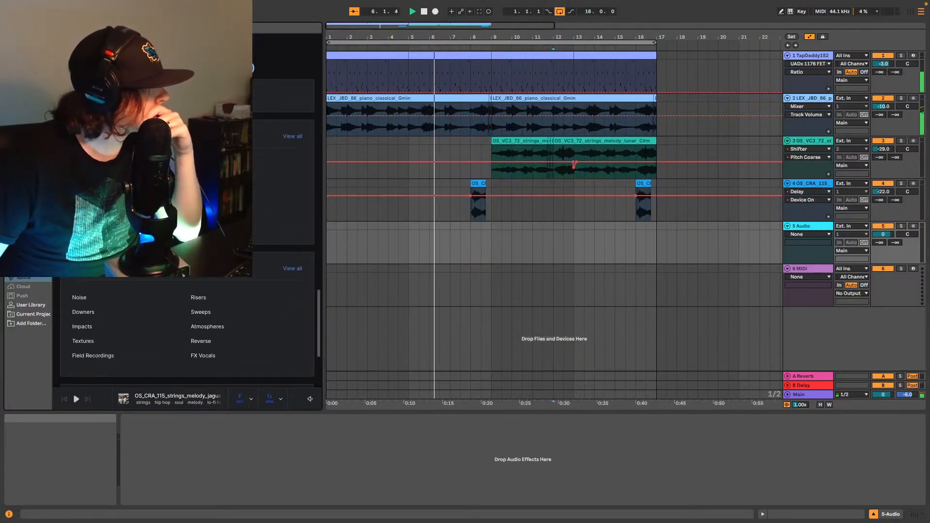
{"action": "scroll", "coordinate": [187, 334], "scroll_direction": "up", "scroll_amount": 15}
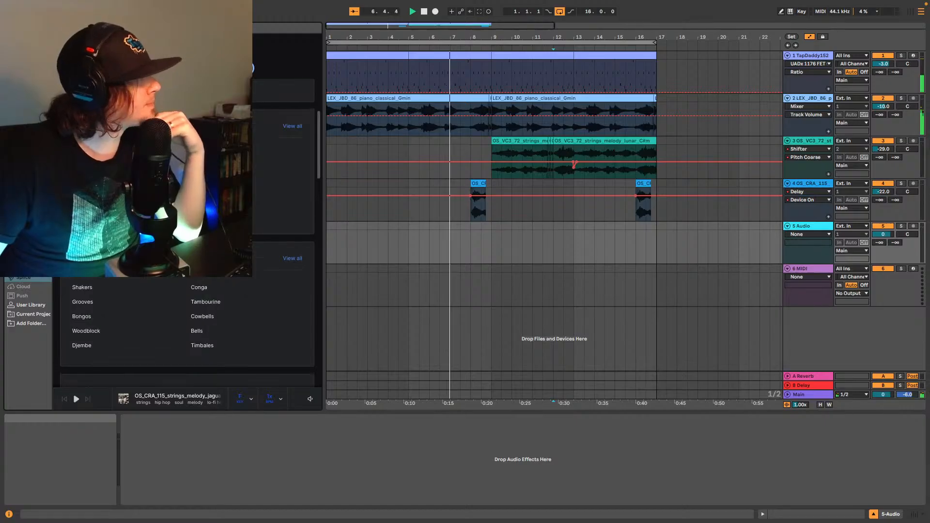
{"action": "scroll", "coordinate": [187, 335], "scroll_direction": "down", "scroll_amount": 12}
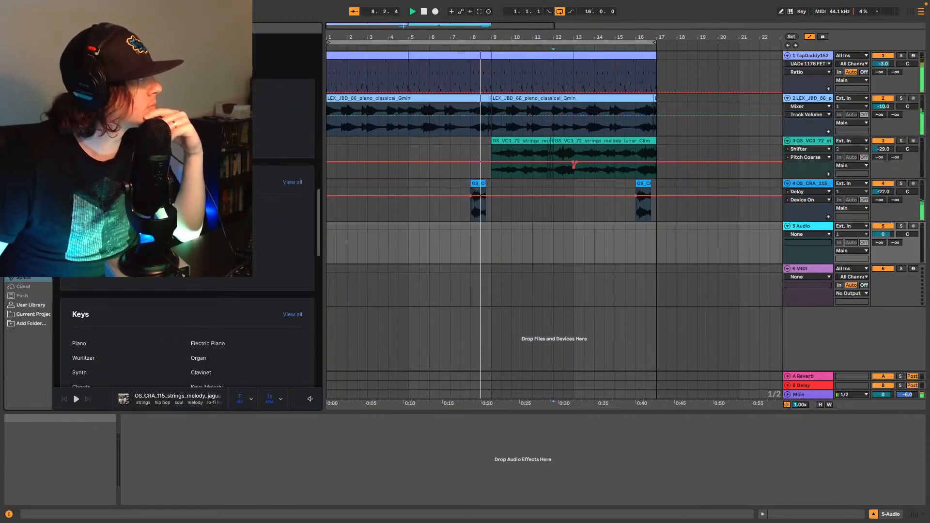
{"action": "left_click", "coordinate": [199, 211]}
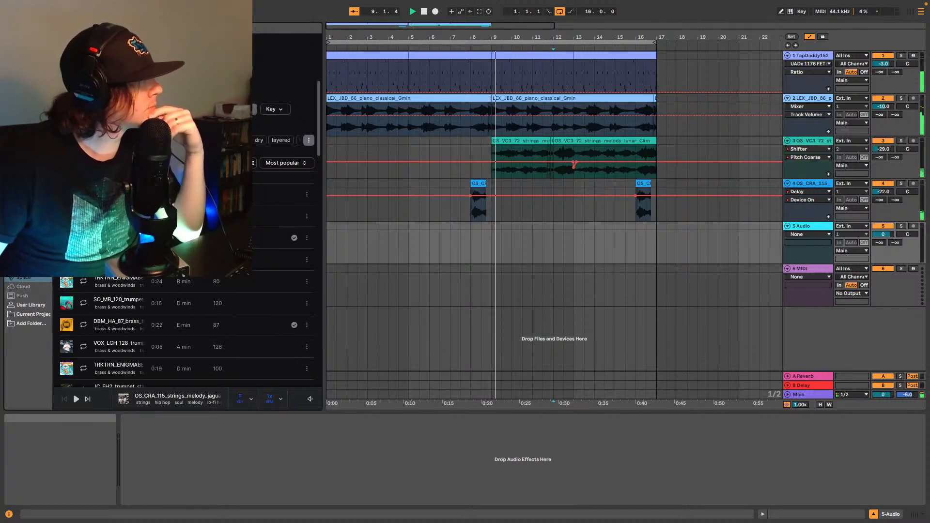
Step: Narrow the trumpet results with an additional filter and audition the LEX_LP3_85_trumpet_funky_gospel loop
{"action": "left_click", "coordinate": [237, 109]}
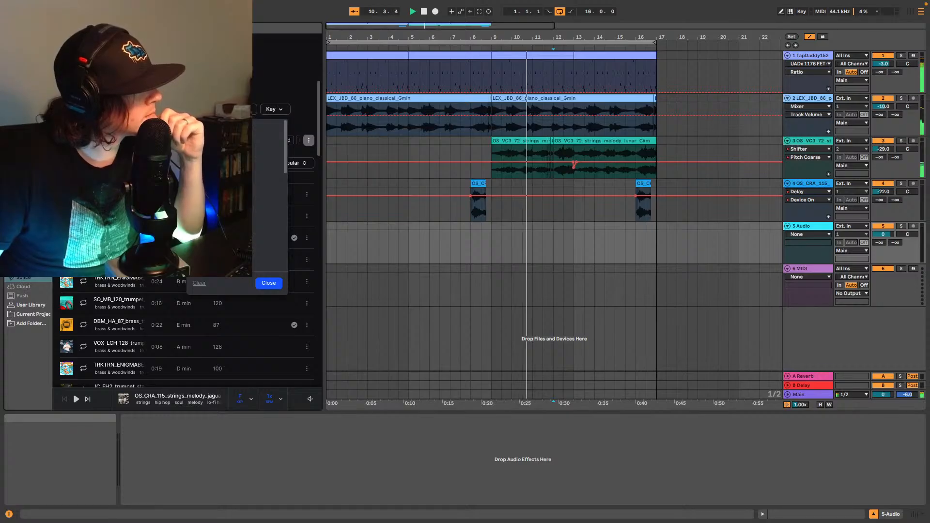
{"action": "left_click", "coordinate": [218, 170]}
{"action": "left_click", "coordinate": [271, 271]}
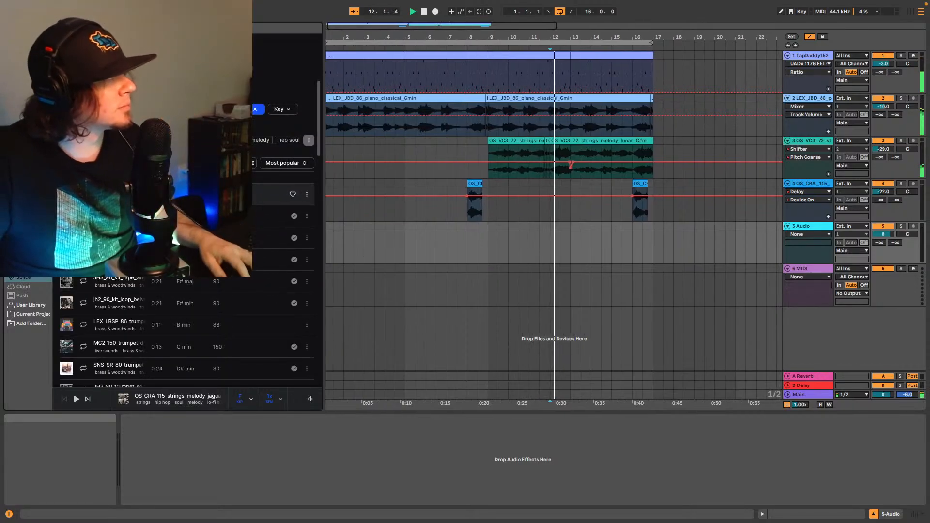
{"action": "left_click", "coordinate": [187, 194]}
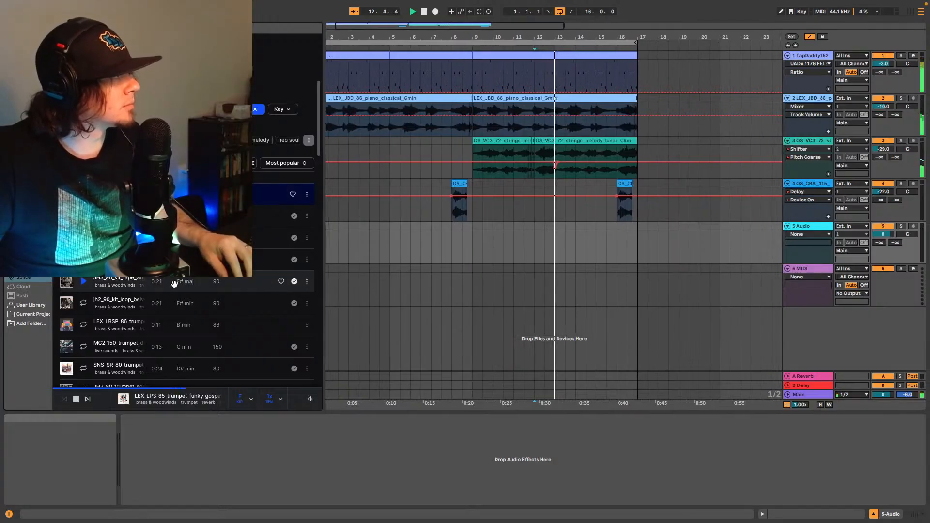
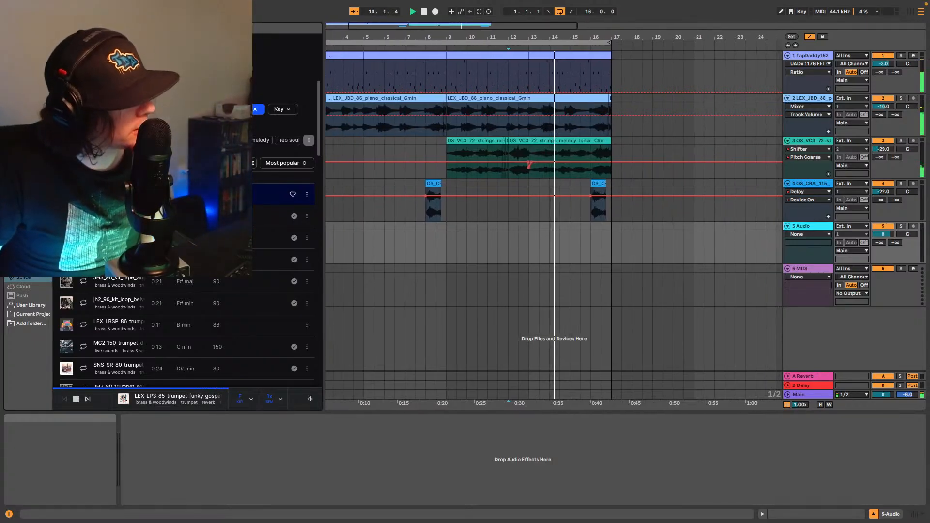
Step: Open the sample pack of the funky gospel trumpet loop and filter its samples by instrument for trumpet loops
{"action": "left_click", "coordinate": [66, 194]}
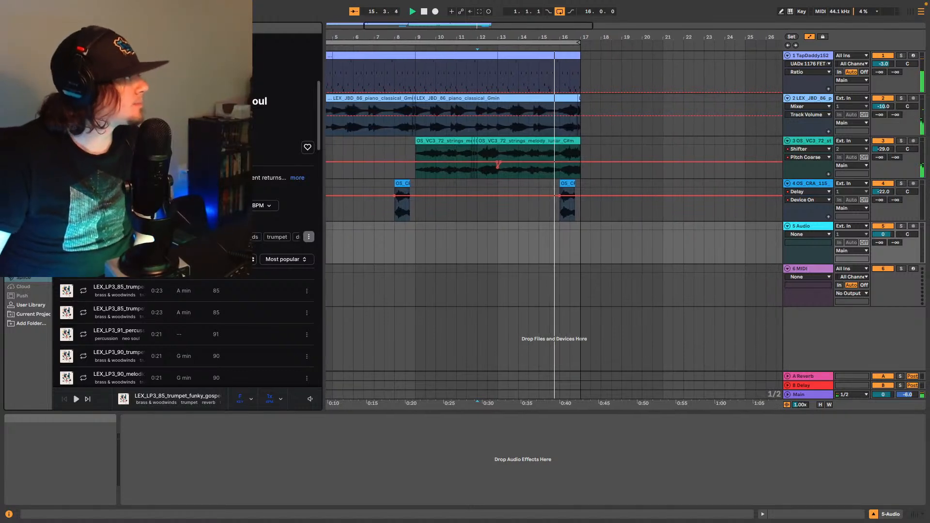
{"action": "left_click", "coordinate": [139, 205]}
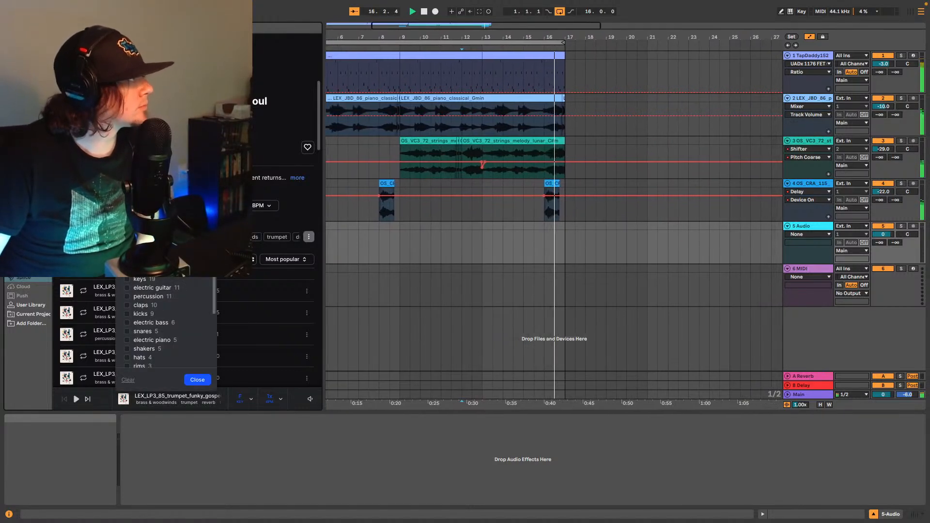
{"action": "left_click", "coordinate": [197, 380]}
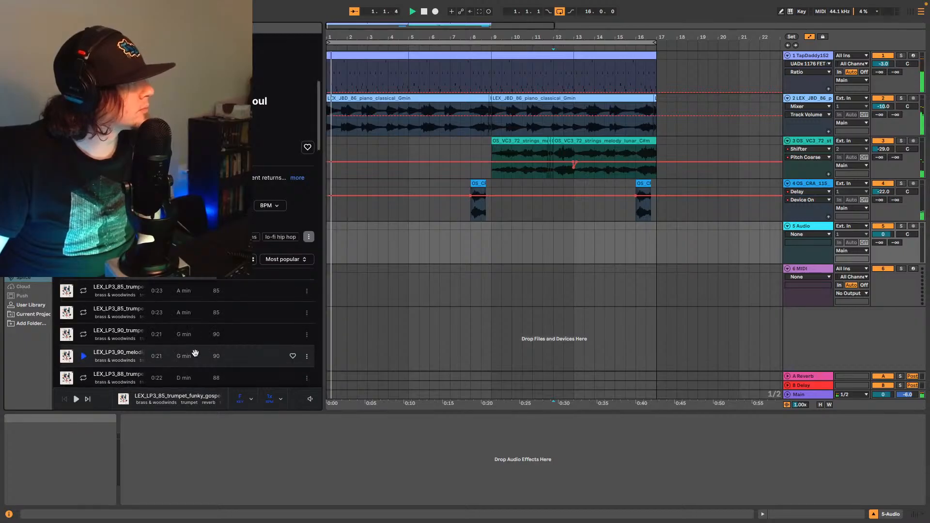
Step: Audition the pack's trumpet loops against the beat, from the 85 BPM funky gospel loop to LEX_LP3_88_trumpet_lead_verde
{"action": "left_click", "coordinate": [84, 291]}
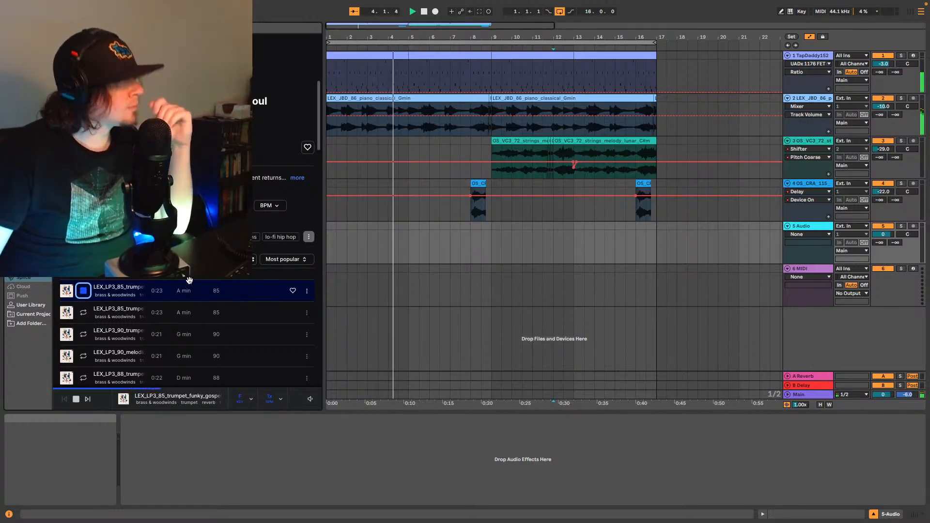
{"action": "left_click", "coordinate": [86, 315]}
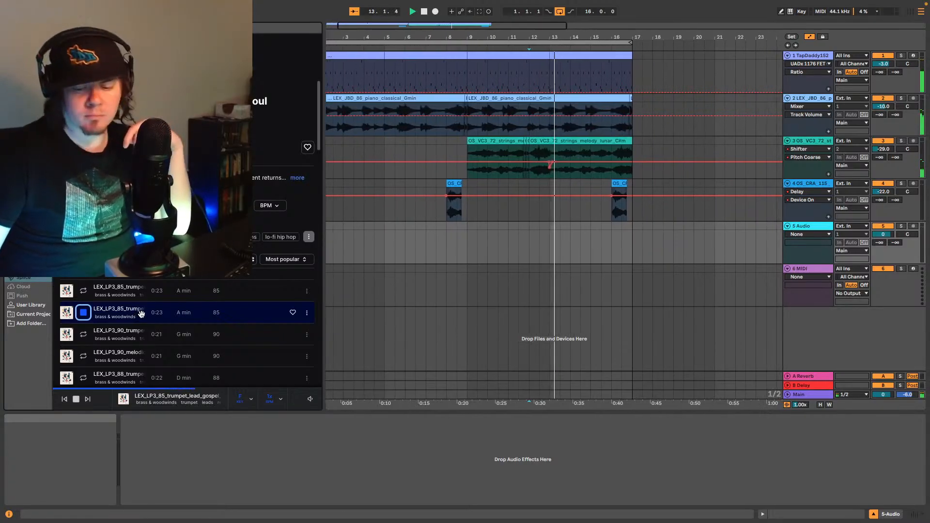
{"action": "key", "text": "Down"}
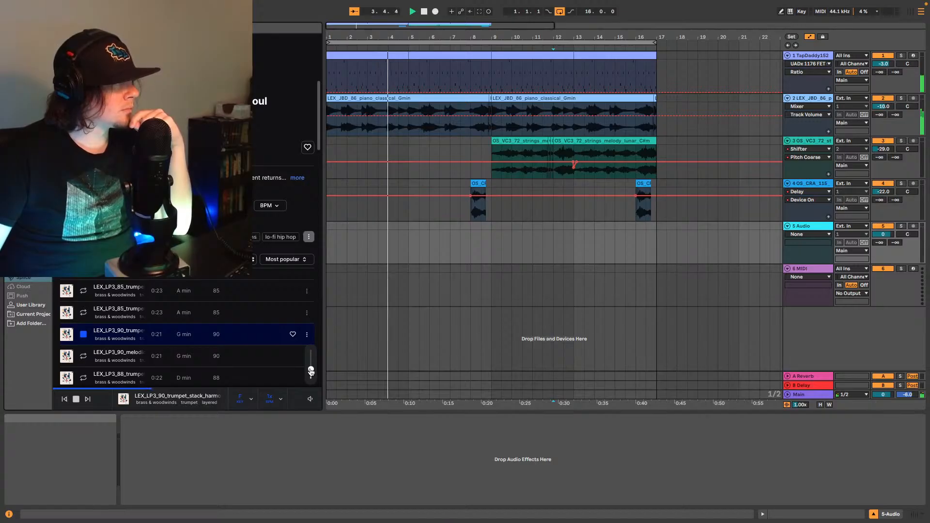
{"action": "left_click", "coordinate": [84, 358]}
{"action": "scroll", "coordinate": [85, 358], "scroll_direction": "down", "scroll_amount": 5}
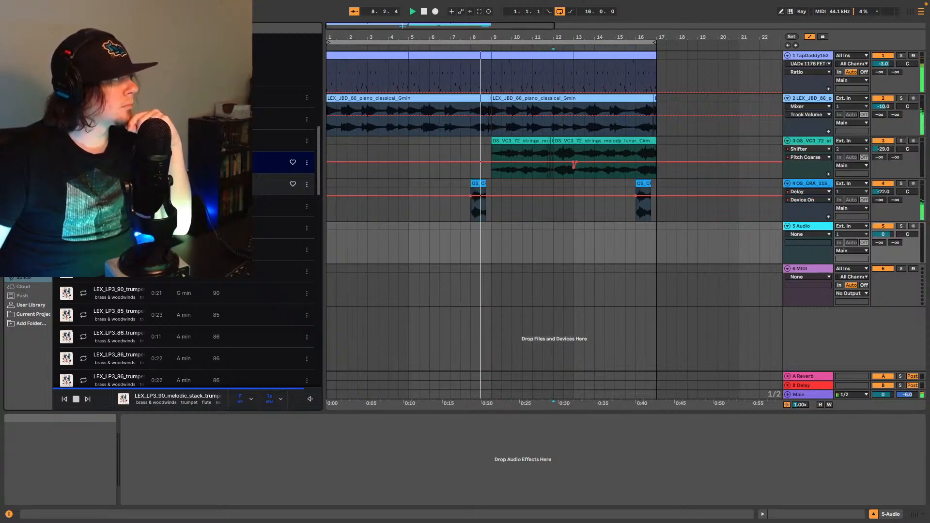
{"action": "key", "text": "Down"}
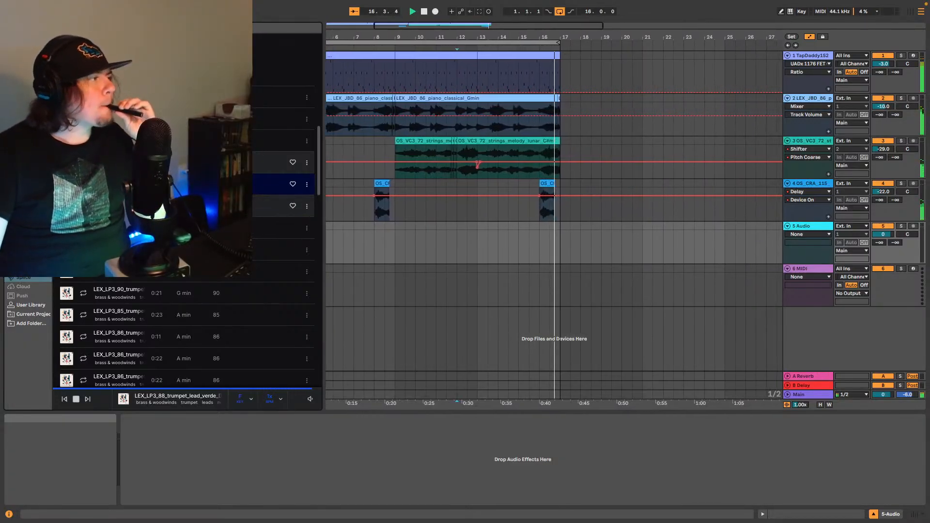
Step: Audition the muted 86 BPM harmony and the following 90 BPM trumpet loops, and like the LEX_LP3_90_trumpet_harmony loop
{"action": "left_click", "coordinate": [66, 206]}
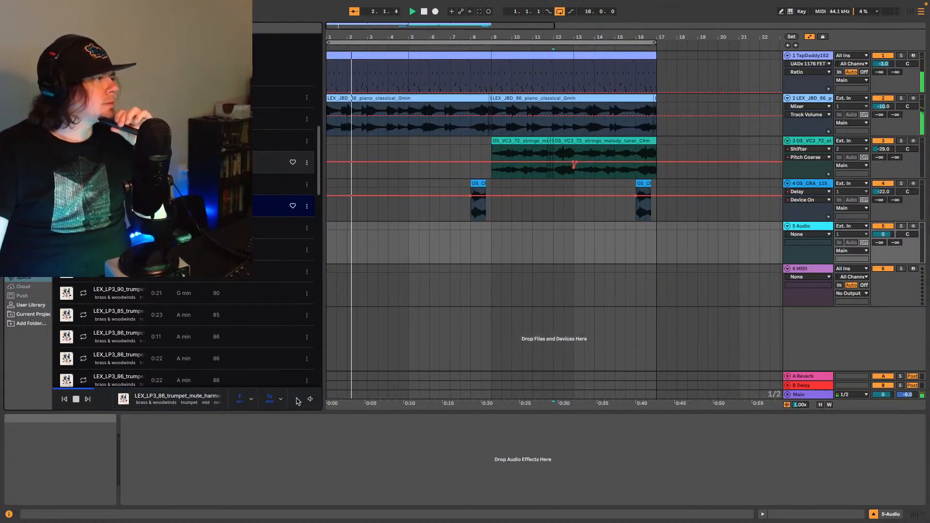
{"action": "left_click", "coordinate": [251, 404]}
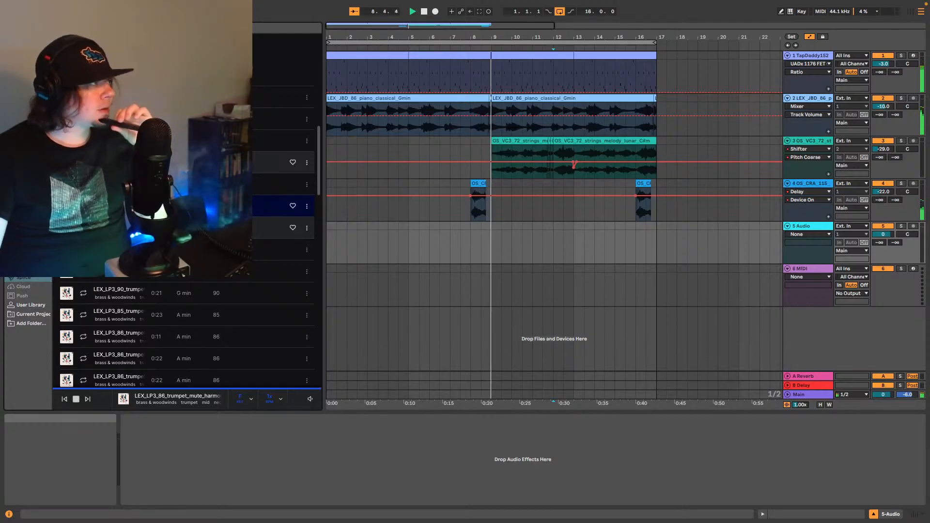
{"action": "key", "text": "Down"}
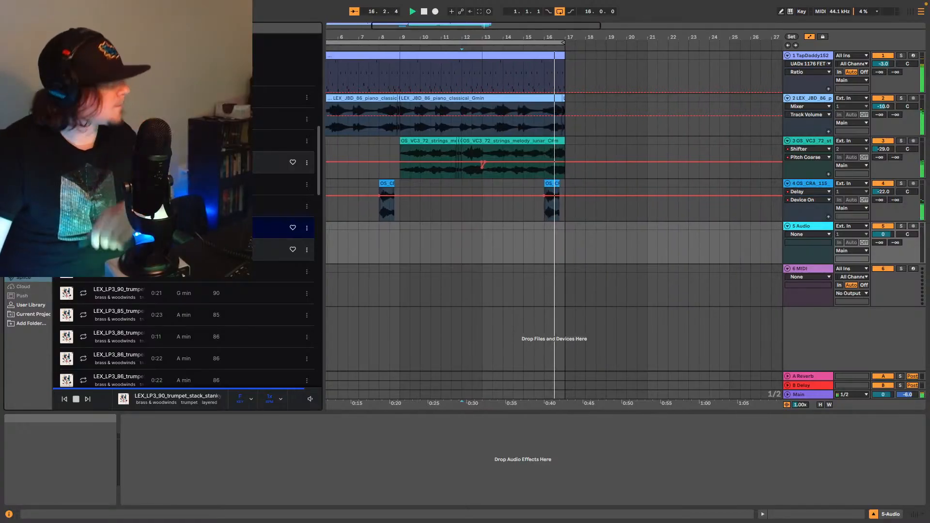
{"action": "left_click", "coordinate": [66, 250]}
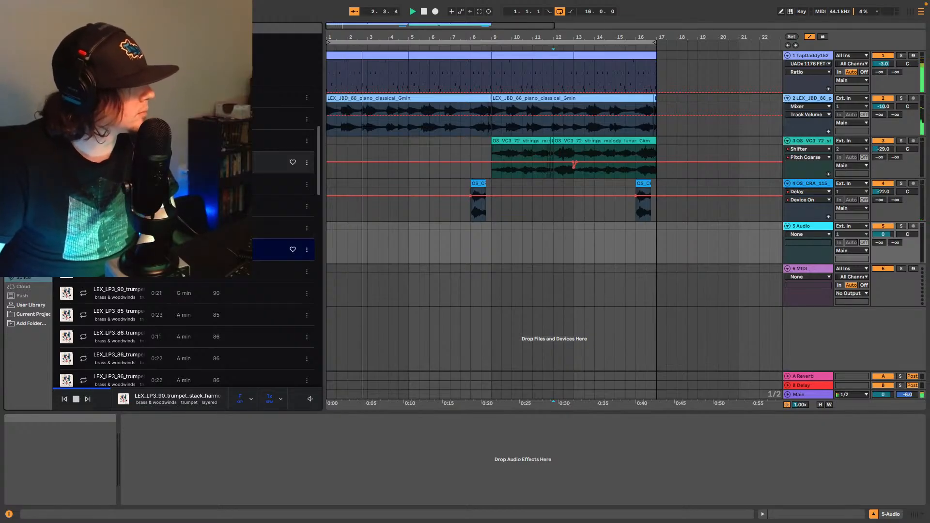
{"action": "left_click", "coordinate": [86, 277]}
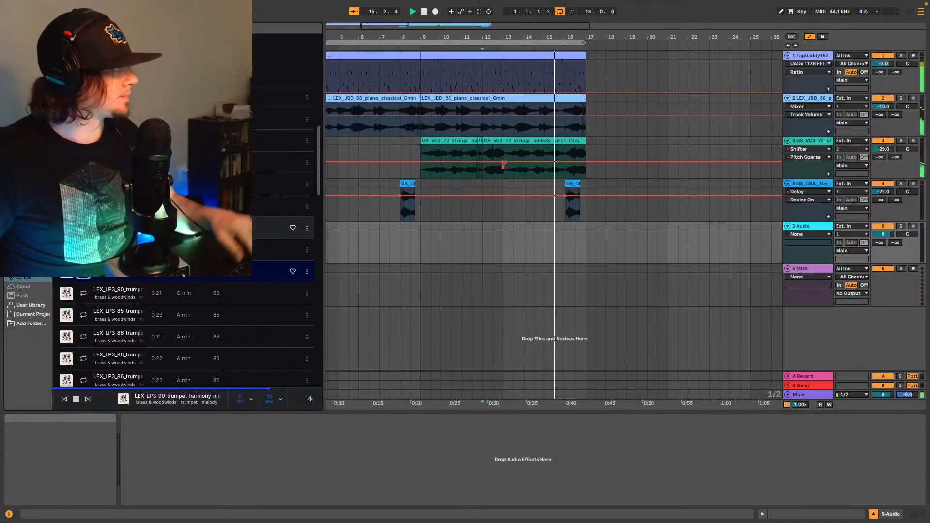
{"action": "scroll", "coordinate": [92, 305], "scroll_direction": "up", "scroll_amount": 1}
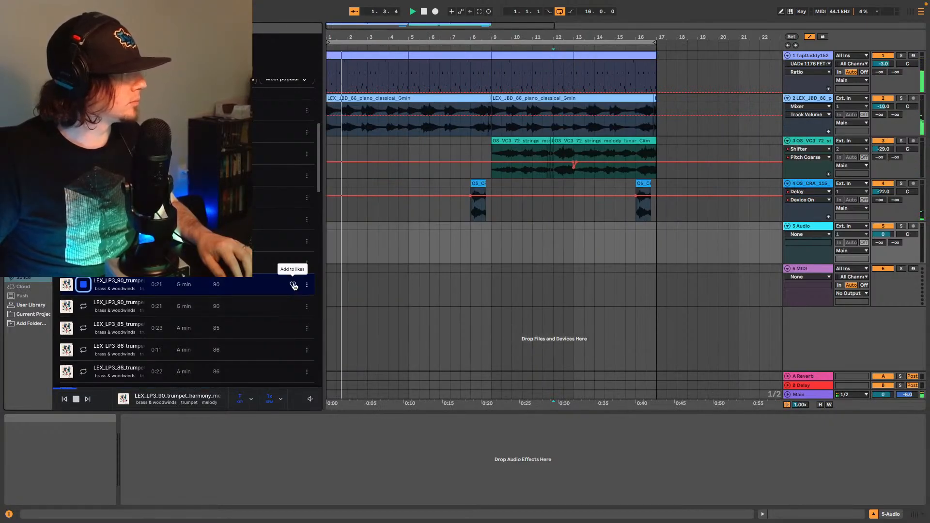
Step: Audition the LEX_LP3_90_trumpet_mute_funky and LEX_LP3_85_trumpet_stack_gospel loops against the beat
{"action": "left_click", "coordinate": [83, 307]}
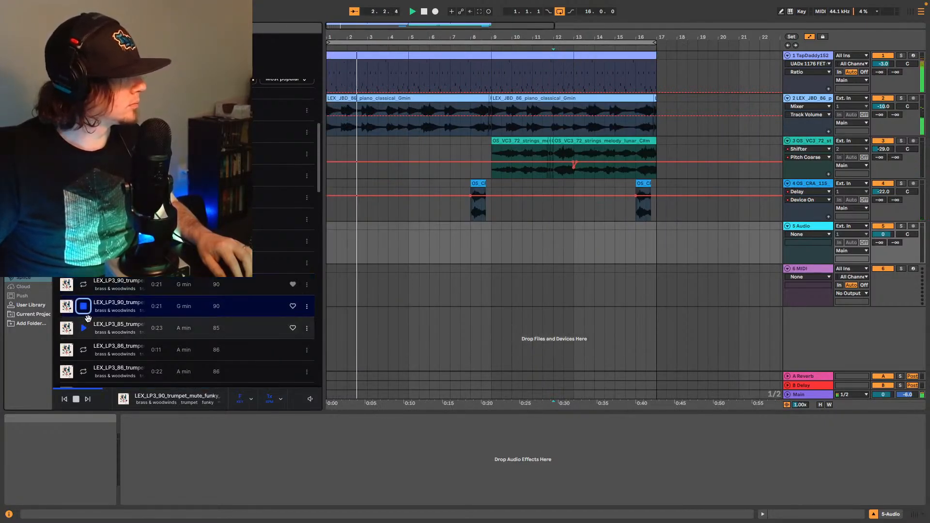
{"action": "left_click", "coordinate": [85, 331]}
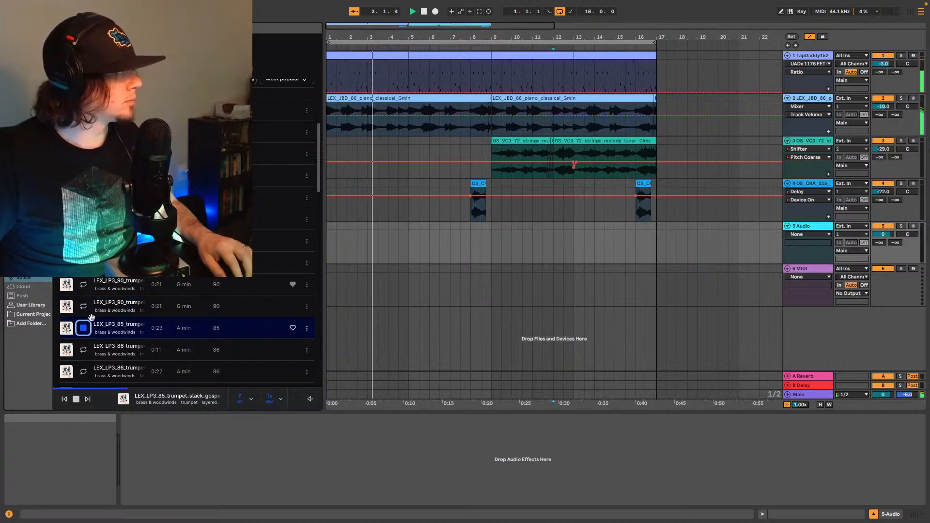
{"action": "scroll", "coordinate": [91, 317], "scroll_direction": "down", "scroll_amount": 1}
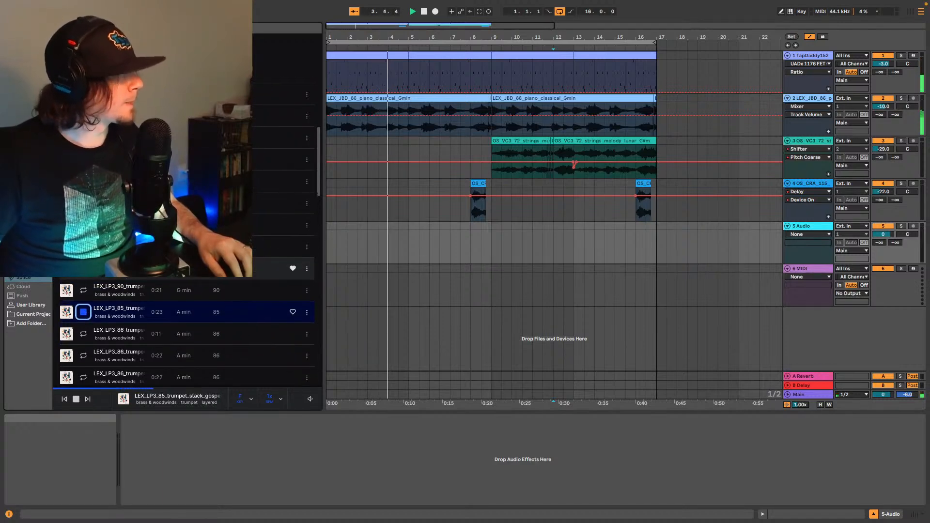
{"action": "scroll", "coordinate": [92, 317], "scroll_direction": "down", "scroll_amount": 1}
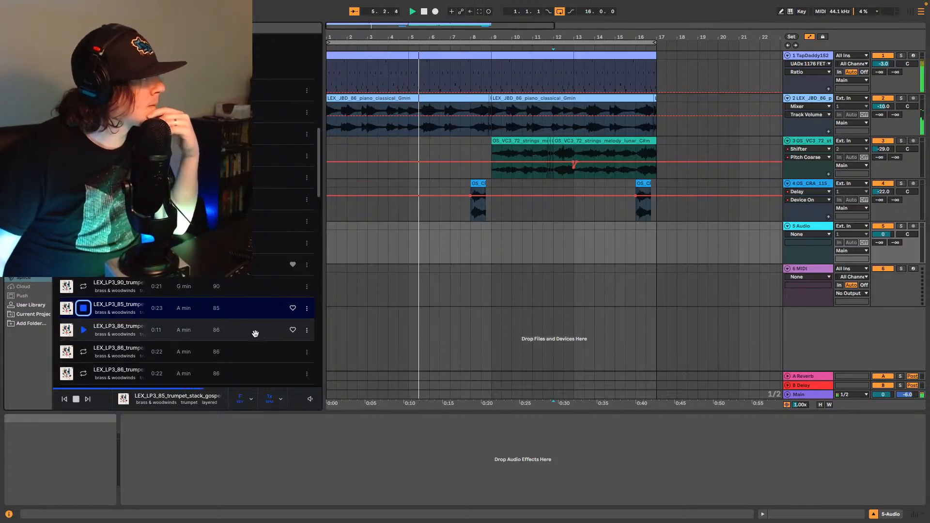
Step: Audition the 86 BPM muted lead and mute harmony trumpet loops, plus the LEX_LP3_85_trumpet_funky_gospel loop, against the beat
{"action": "left_click", "coordinate": [83, 331]}
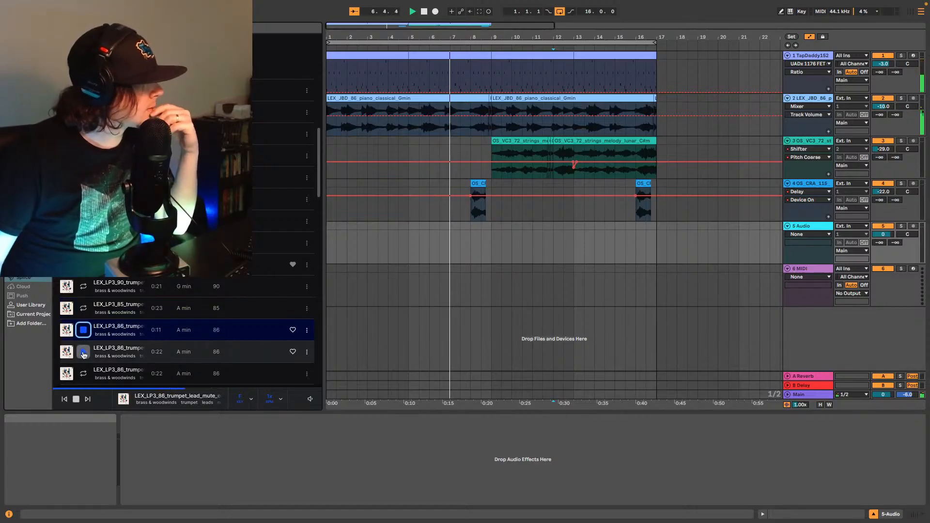
{"action": "left_click", "coordinate": [84, 352]}
{"action": "scroll", "coordinate": [146, 339], "scroll_direction": "down", "scroll_amount": 4}
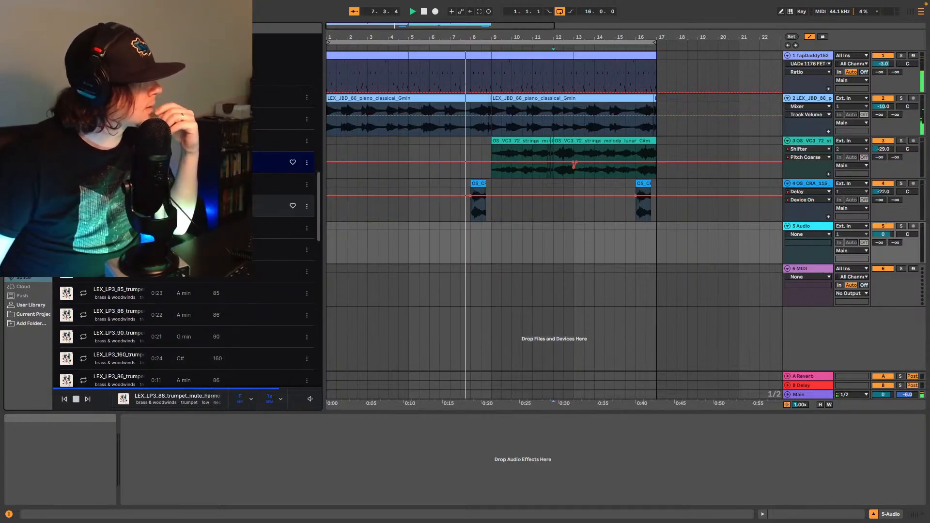
{"action": "scroll", "coordinate": [184, 334], "scroll_direction": "up", "scroll_amount": 2}
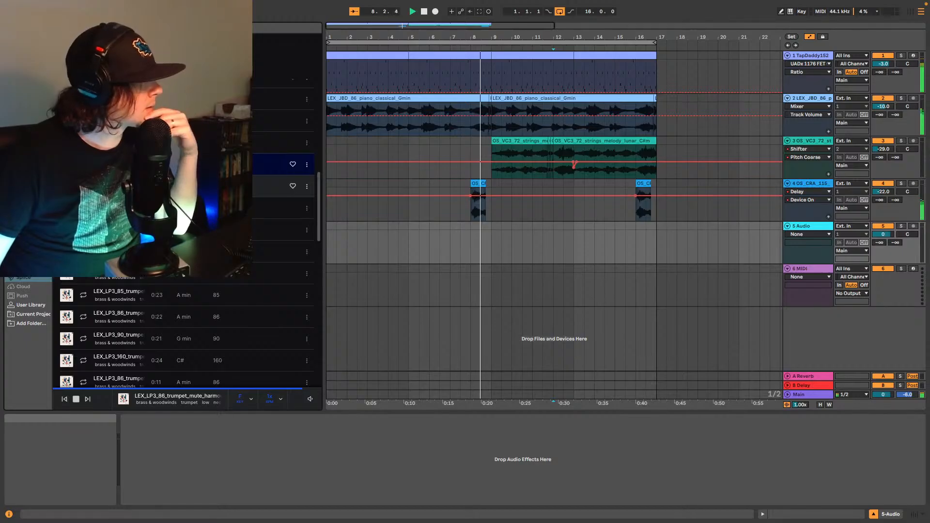
{"action": "scroll", "coordinate": [87, 290], "scroll_direction": "up", "scroll_amount": 4}
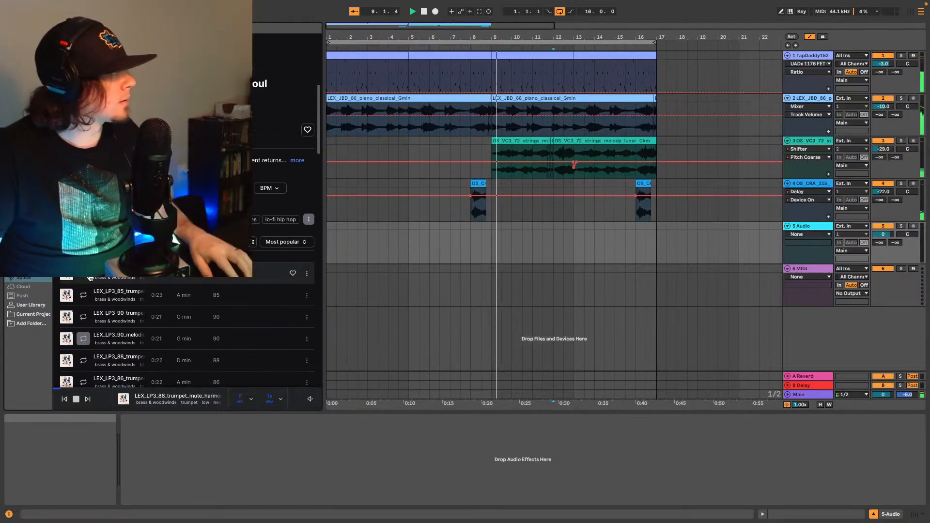
{"action": "left_click", "coordinate": [115, 280]}
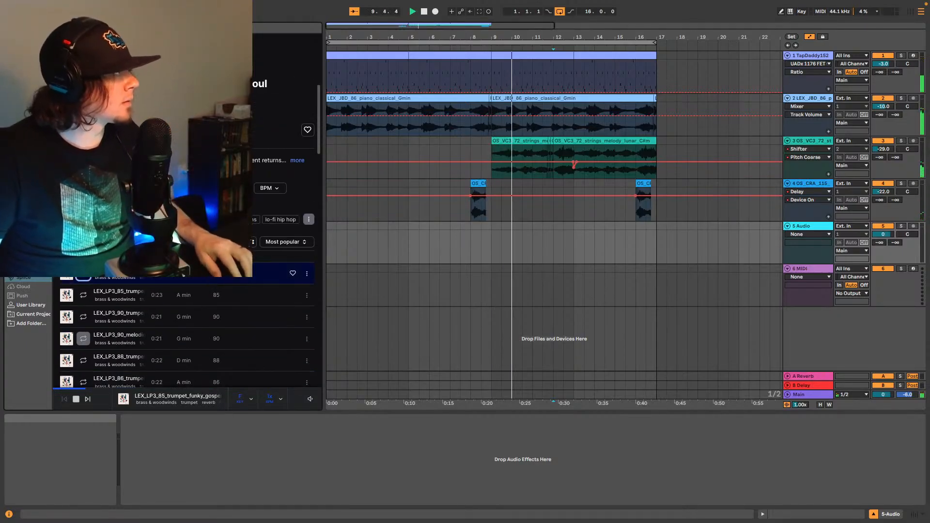
{"action": "key", "text": "space"}
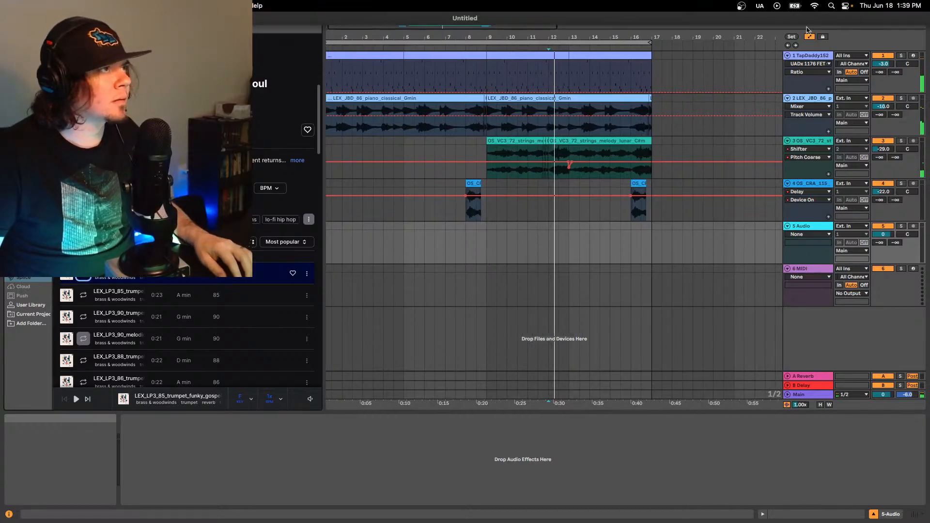
{"action": "left_click", "coordinate": [424, 11]}
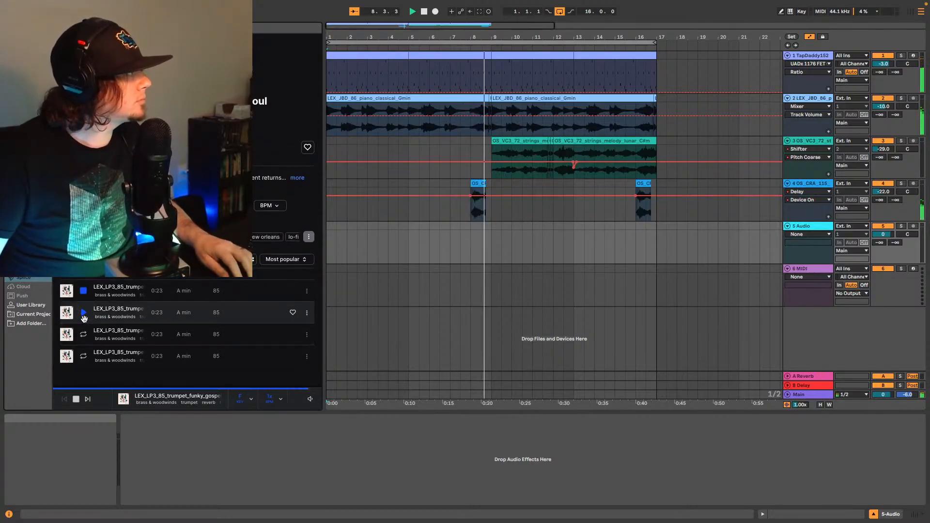
Step: Audition the similar 85 BPM trumpet variations, from the funky harmony loops to the last funky gospel loop, against the beat
{"action": "left_click", "coordinate": [83, 315]}
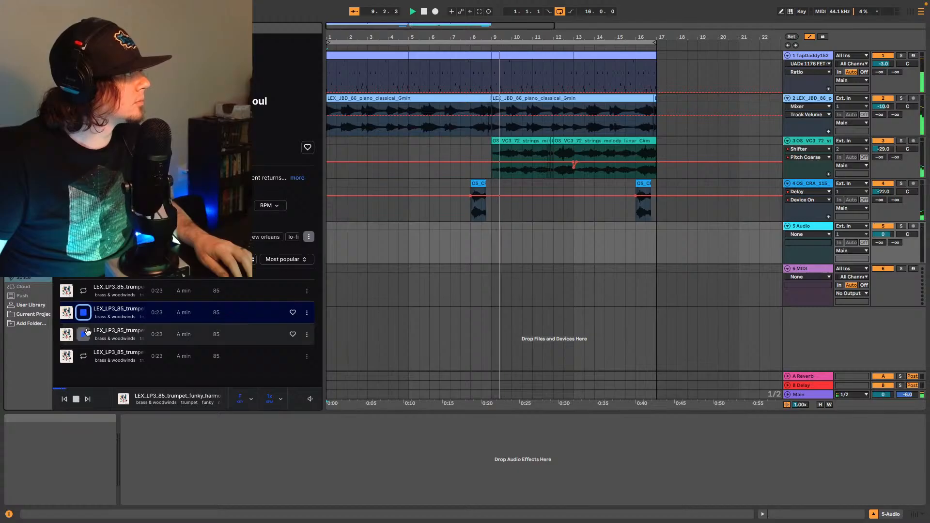
{"action": "left_click", "coordinate": [84, 334]}
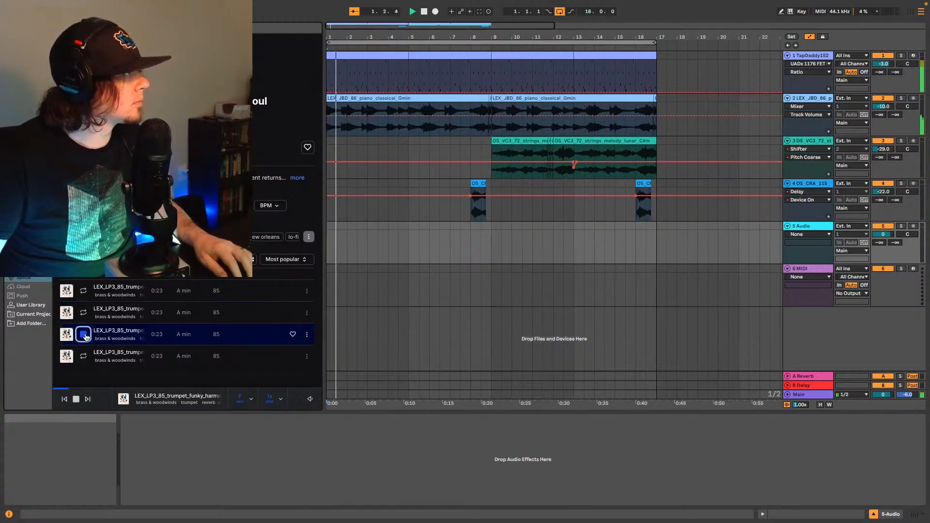
{"action": "left_click", "coordinate": [84, 357]}
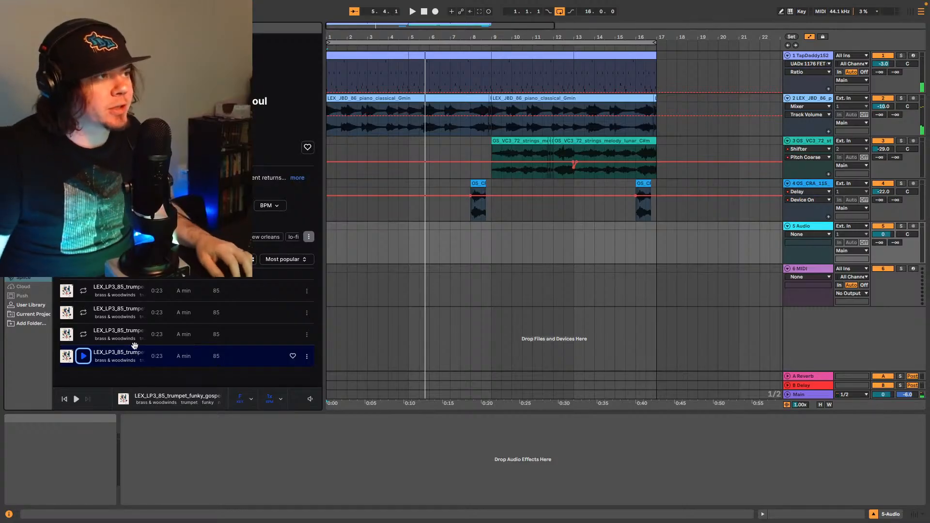
Step: Place the LEX_LP3_85_trumpet_funky_gospel_Amin loop at bar 1 of the empty audio track and set the track volume to -14 dB
{"action": "left_click_drag", "start_coordinate": [121, 356], "coordinate": [328, 240]}
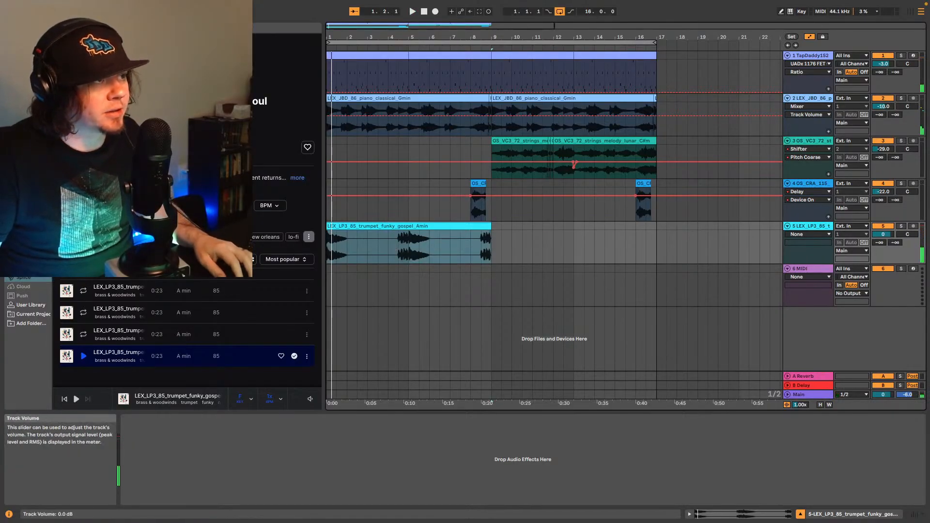
{"action": "left_click", "coordinate": [889, 236]}
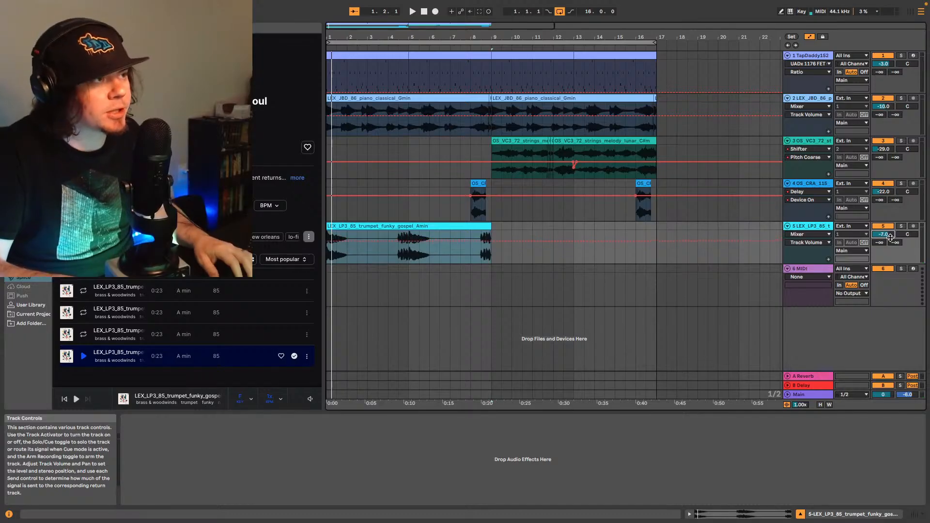
{"action": "key", "text": "space"}
{"action": "left_click_drag", "start_coordinate": [891, 238], "coordinate": [891, 237]}
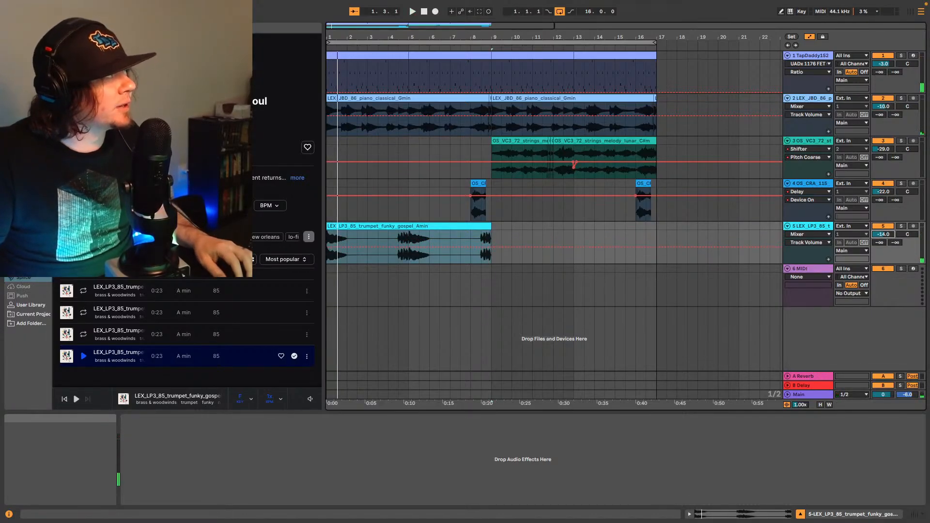
Step: Find the liked 90 BPM trumpet harmony melody loop in the pack and audition it against the beat
{"action": "scroll", "coordinate": [181, 289], "scroll_direction": "down", "scroll_amount": 3}
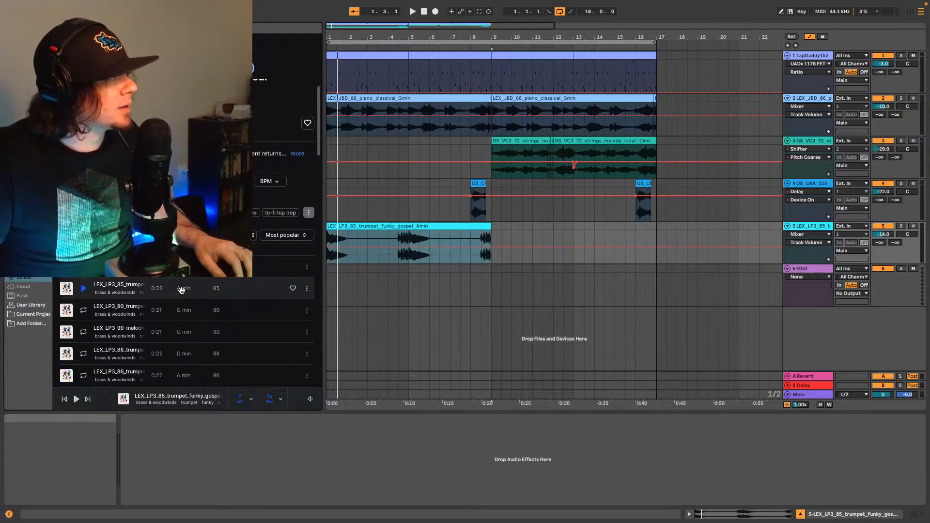
{"action": "scroll", "coordinate": [181, 290], "scroll_direction": "down", "scroll_amount": 3}
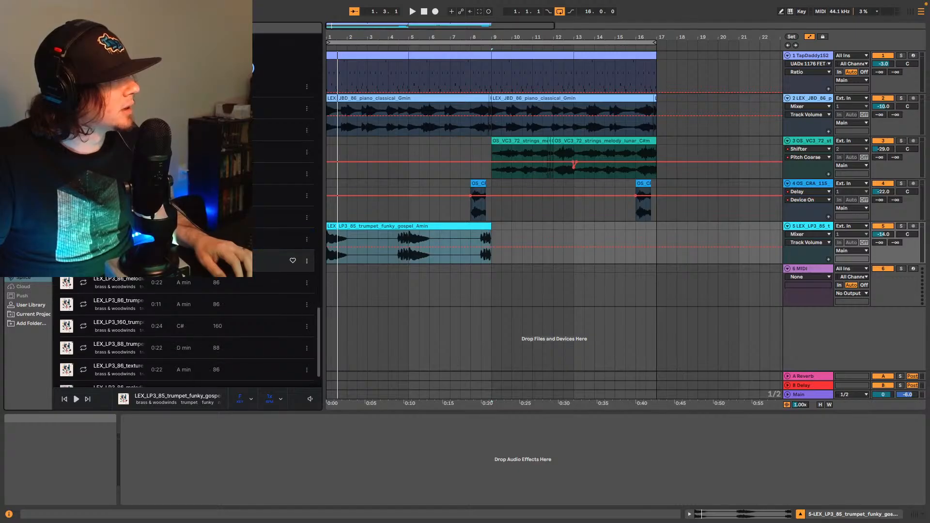
{"action": "scroll", "coordinate": [181, 290], "scroll_direction": "up", "scroll_amount": 2}
{"action": "scroll", "coordinate": [184, 329], "scroll_direction": "up", "scroll_amount": 5}
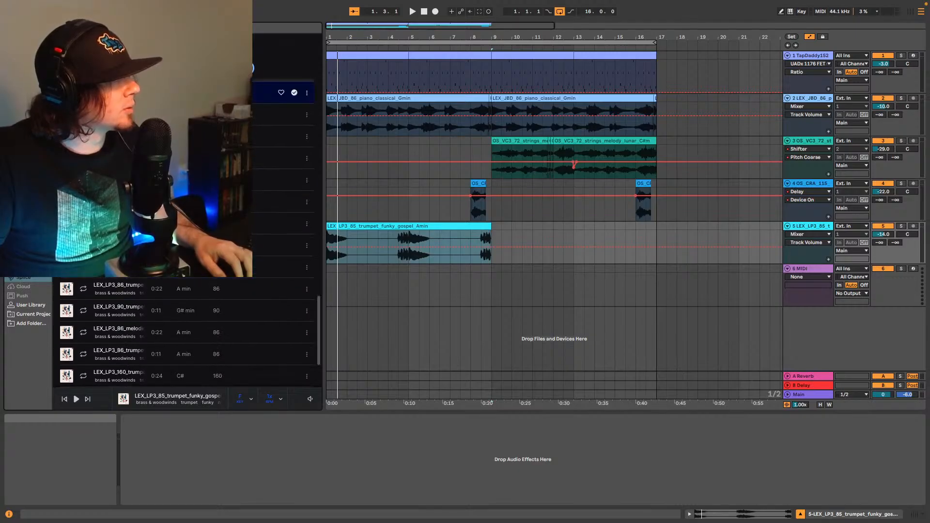
{"action": "scroll", "coordinate": [219, 360], "scroll_direction": "up", "scroll_amount": 10}
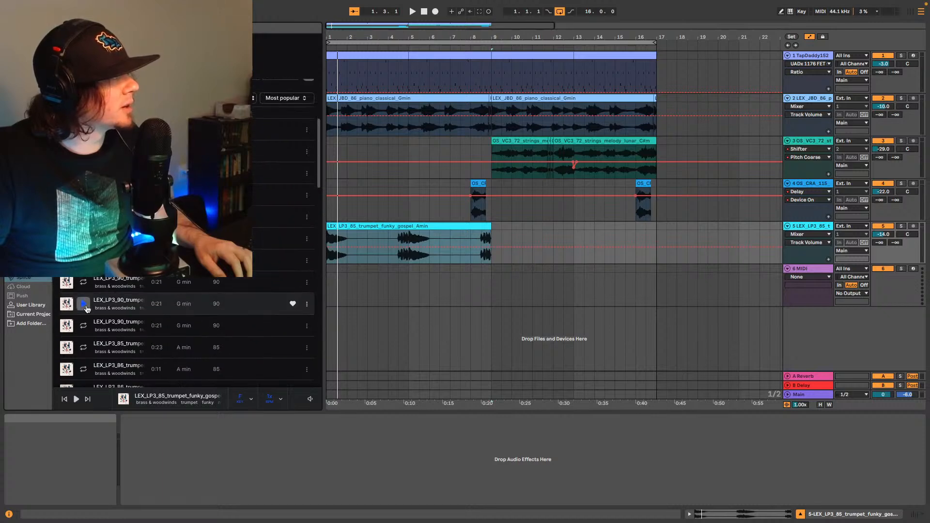
{"action": "left_click", "coordinate": [83, 304]}
{"action": "key", "text": "space"}
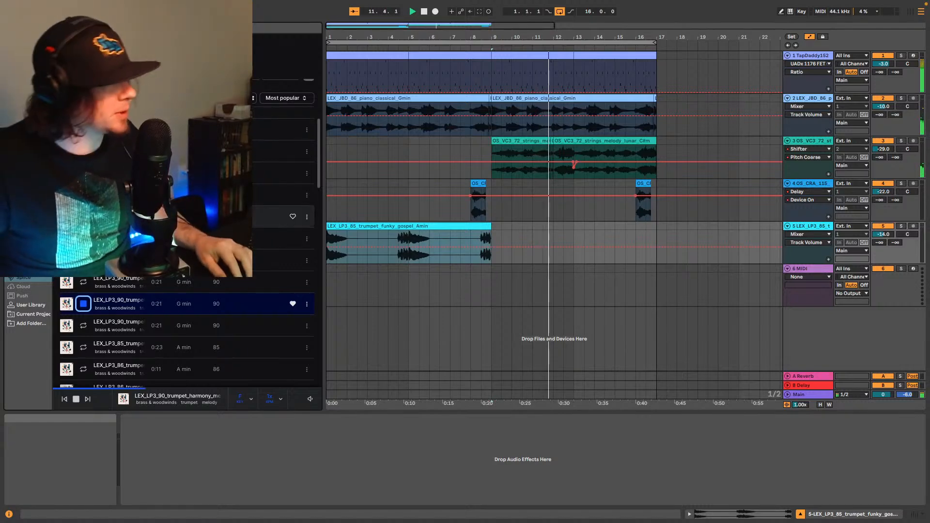
Step: Place LEX_LP3_90_trumpet_harmony_melody_waves at bar 1 of track 6 and set that track's volume to -14 dB
{"action": "left_click", "coordinate": [114, 303]}
{"action": "left_click_drag", "start_coordinate": [113, 302], "coordinate": [328, 288]}
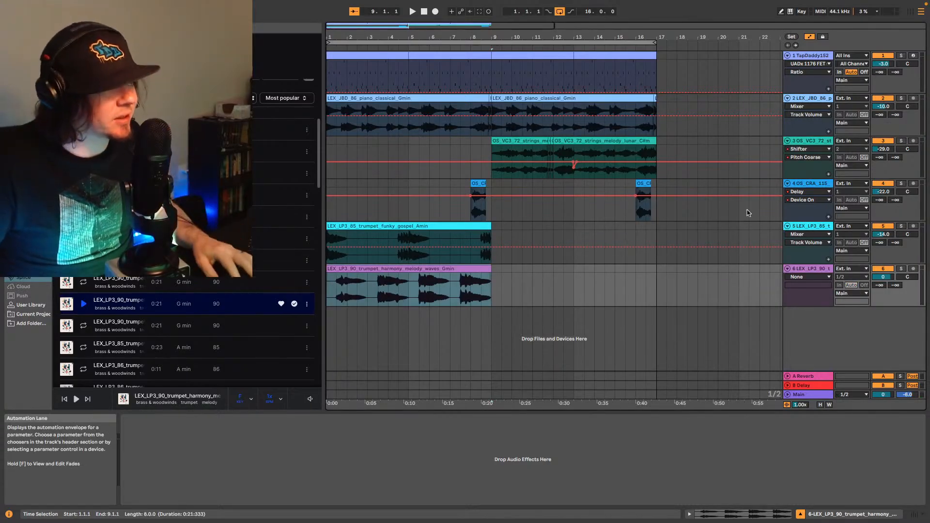
{"action": "left_click", "coordinate": [822, 226]}
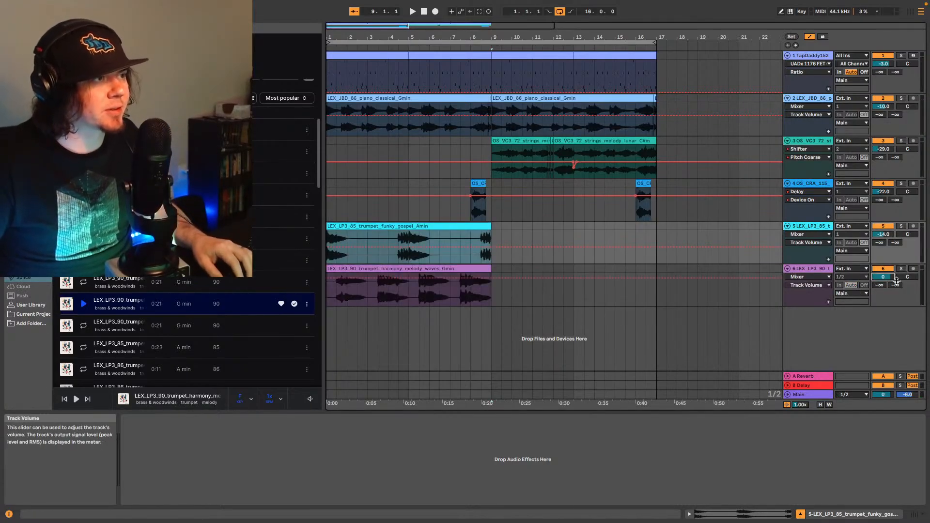
{"action": "mouse_move", "coordinate": [896, 280]}
{"action": "left_mouse_down"}
{"action": "mouse_move", "coordinate": [896, 290]}
{"action": "mouse_move", "coordinate": [883, 286]}
{"action": "left_mouse_up"}
Step: During playback, pan the funky gospel trumpet track to 15L and the harmony trumpet track to 8R
{"action": "key", "text": "space"}
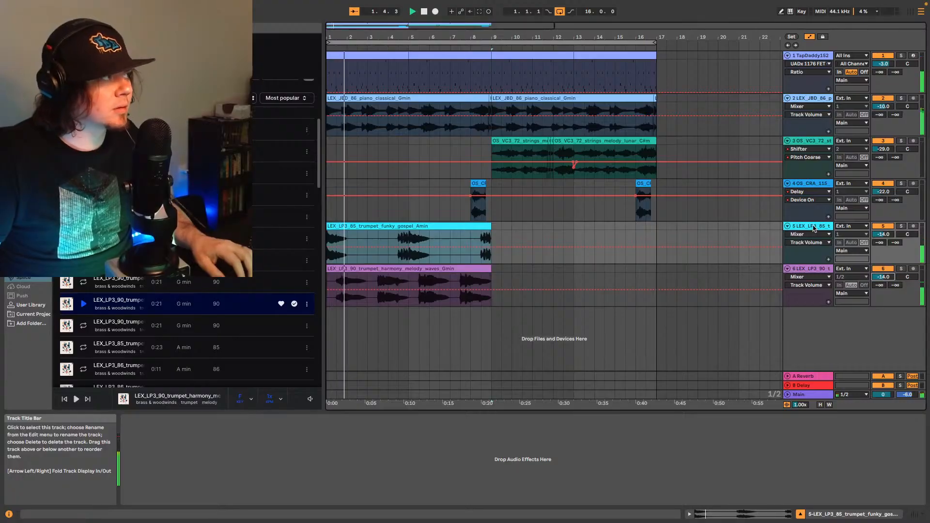
{"action": "left_click_drag", "start_coordinate": [908, 234], "coordinate": [908, 241]}
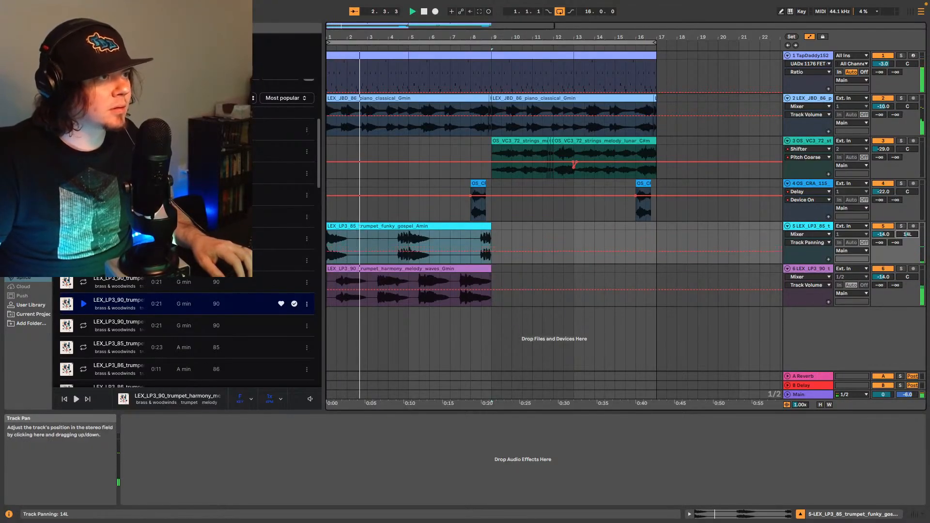
{"action": "left_click_drag", "start_coordinate": [907, 277], "coordinate": [907, 270]}
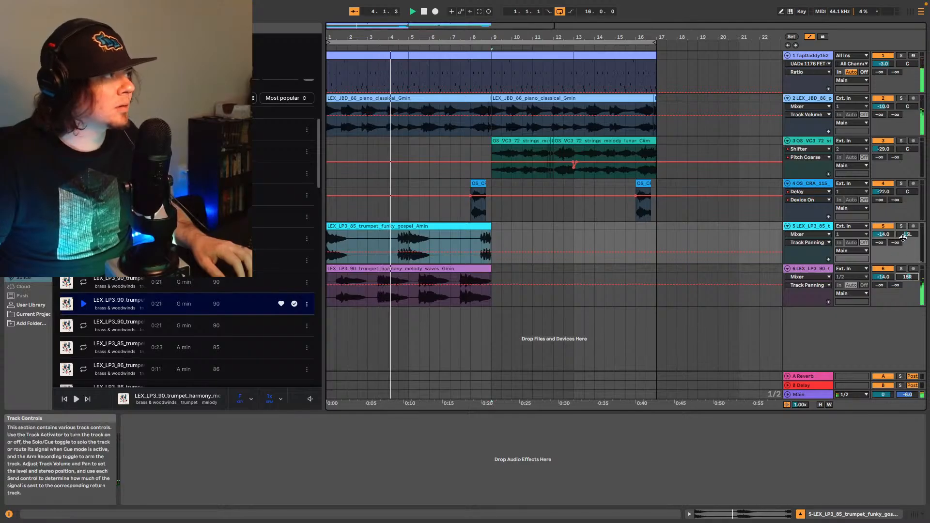
{"action": "left_click_drag", "start_coordinate": [908, 276], "coordinate": [907, 278]}
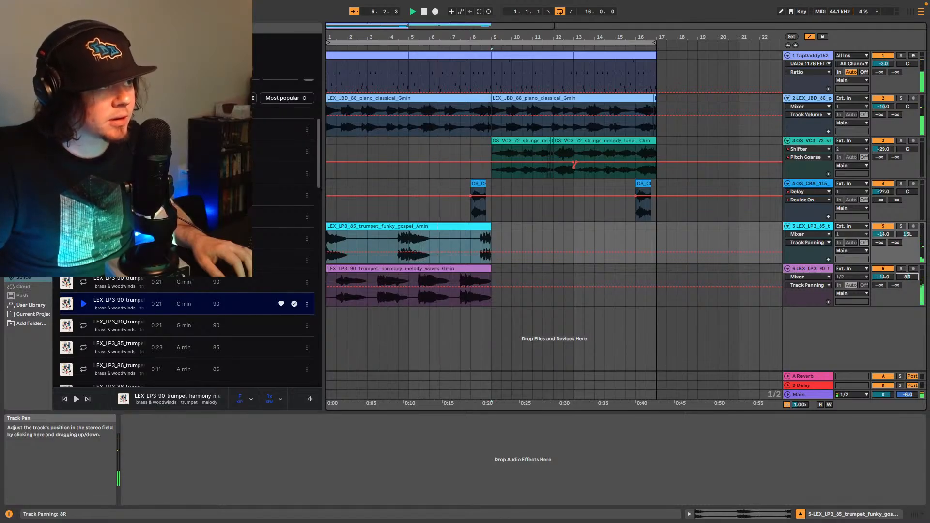
Step: Group the two trumpet tracks and add the Vocal Pop Hall reverb to the group with 25% dry/wet
{"action": "left_click", "coordinate": [813, 272]}
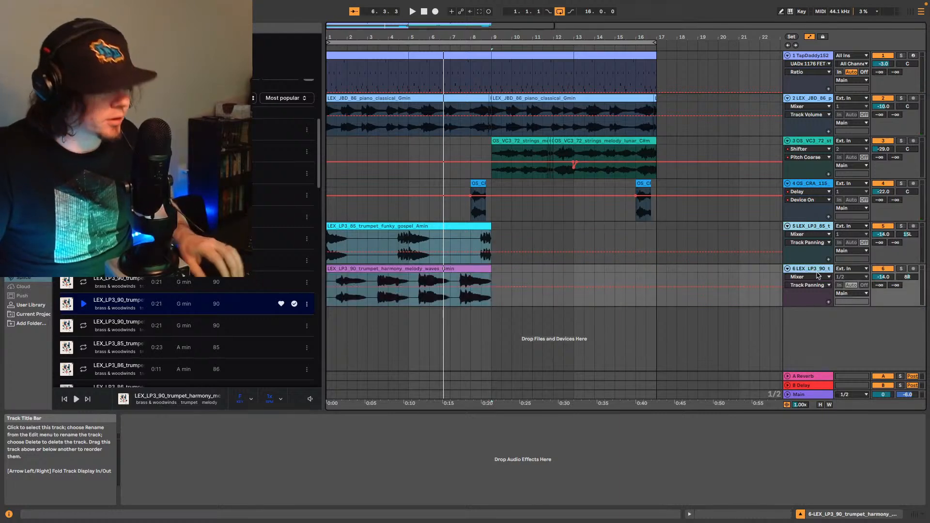
{"action": "key", "text": "super+g"}
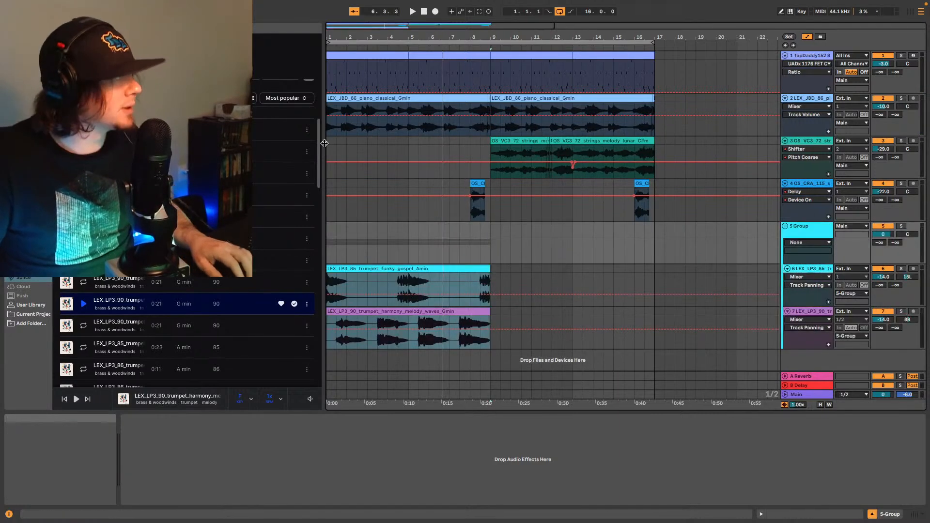
{"action": "left_click", "coordinate": [23, 200]}
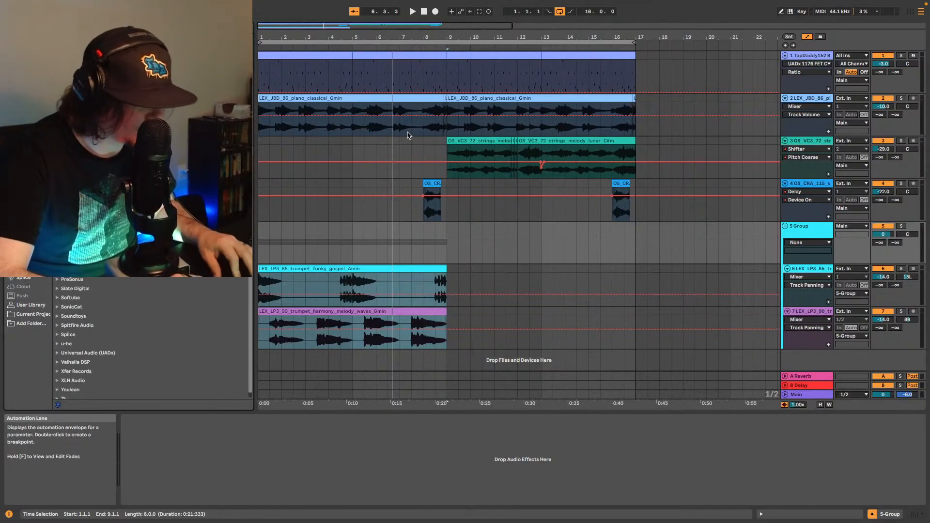
{"action": "key", "text": "super+f"}
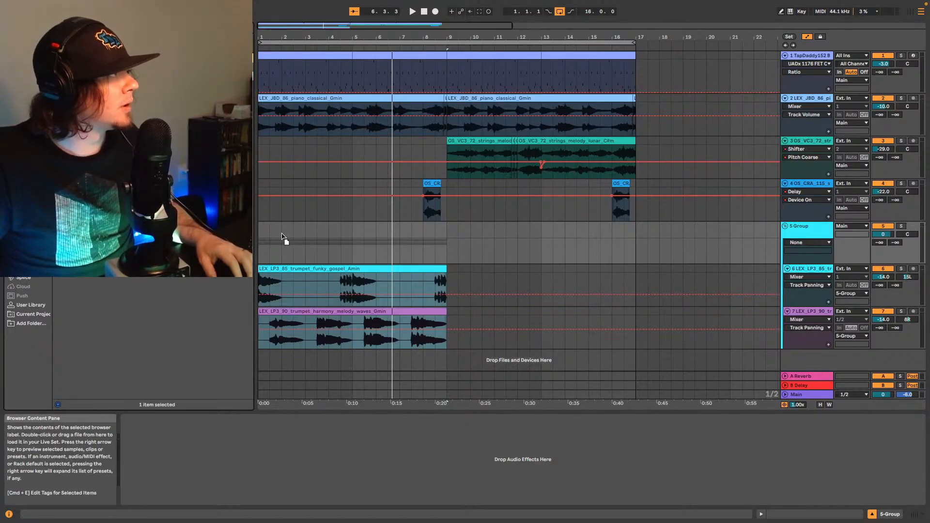
{"action": "left_click_drag", "start_coordinate": [284, 237], "coordinate": [283, 238]}
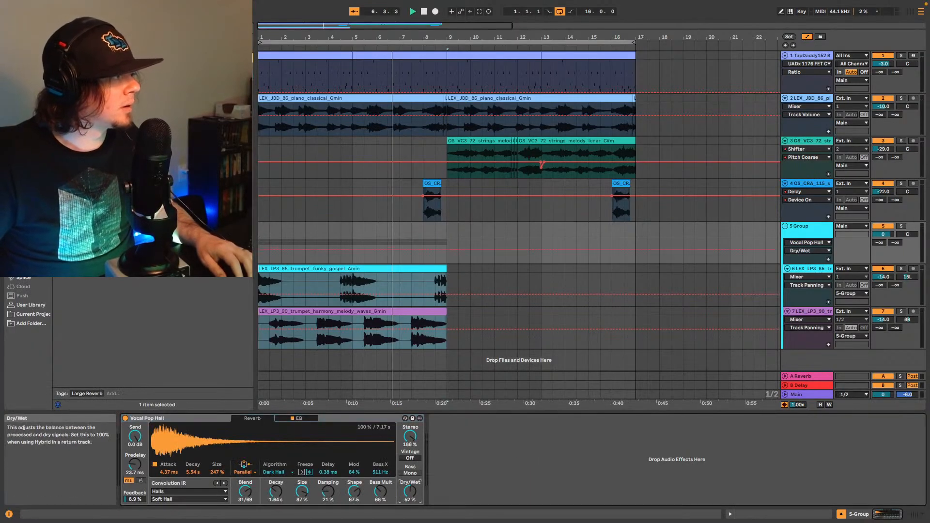
{"action": "left_click_drag", "start_coordinate": [410, 492], "coordinate": [410, 509]}
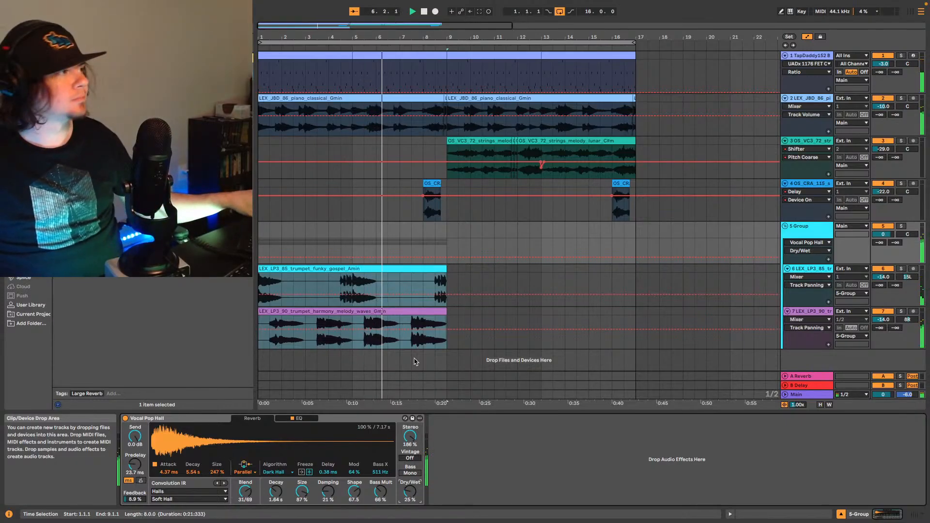
Step: Extend the looped funky gospel trumpet clip to bar 17
{"action": "left_click", "coordinate": [443, 268]}
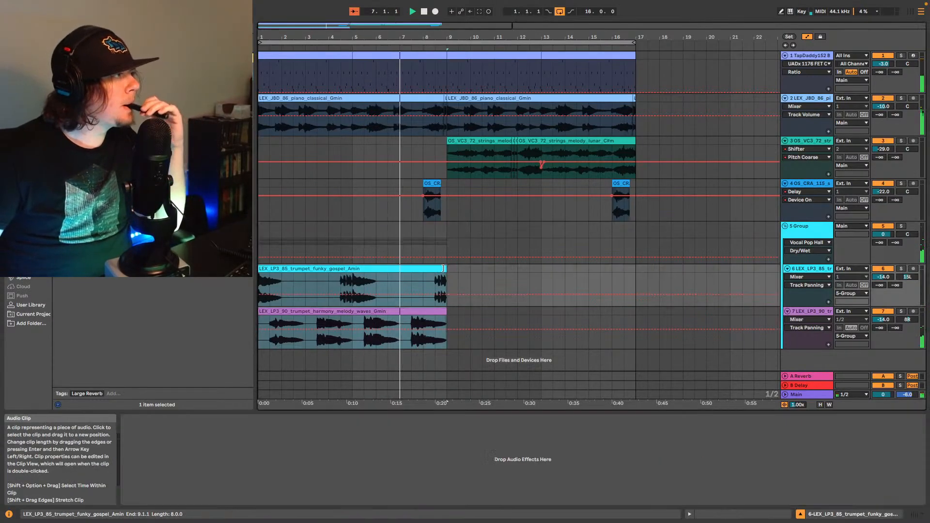
{"action": "left_click", "coordinate": [458, 281]}
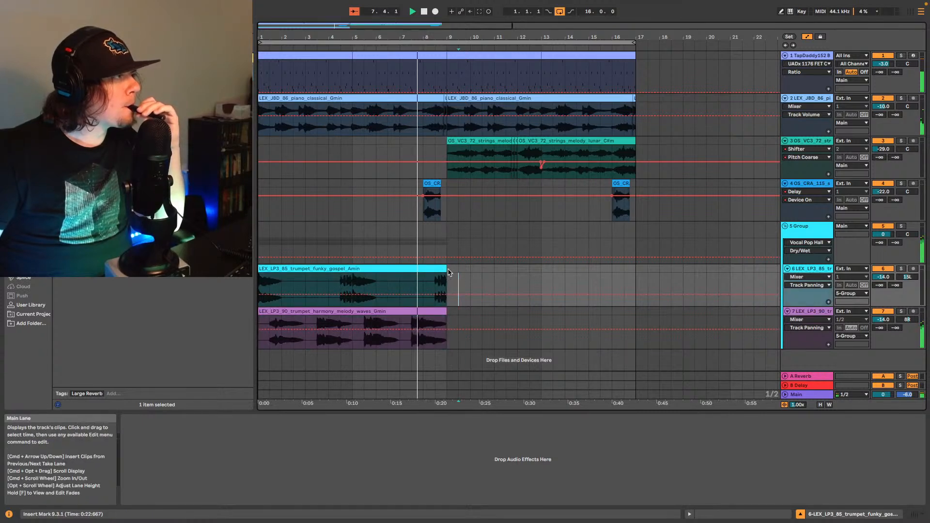
{"action": "left_click_drag", "start_coordinate": [448, 272], "coordinate": [630, 280]}
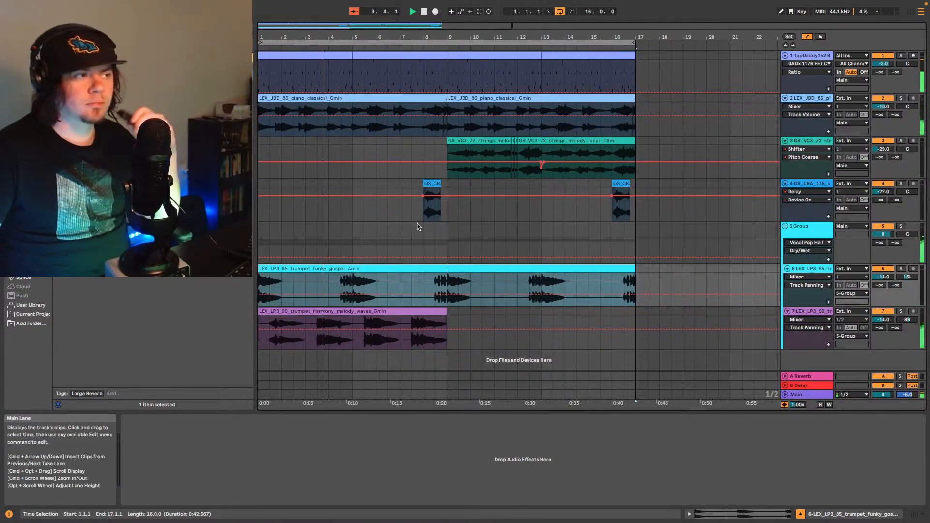
Step: Insert a new MIDI track directly below track 4, the OS_CRA_115 strings track
{"action": "left_click", "coordinate": [236, 27]}
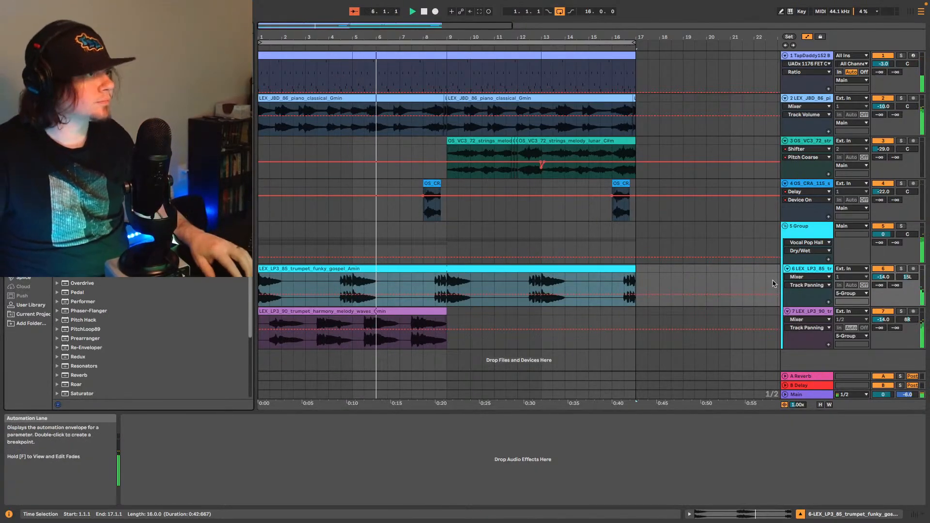
{"action": "left_click", "coordinate": [817, 185]}
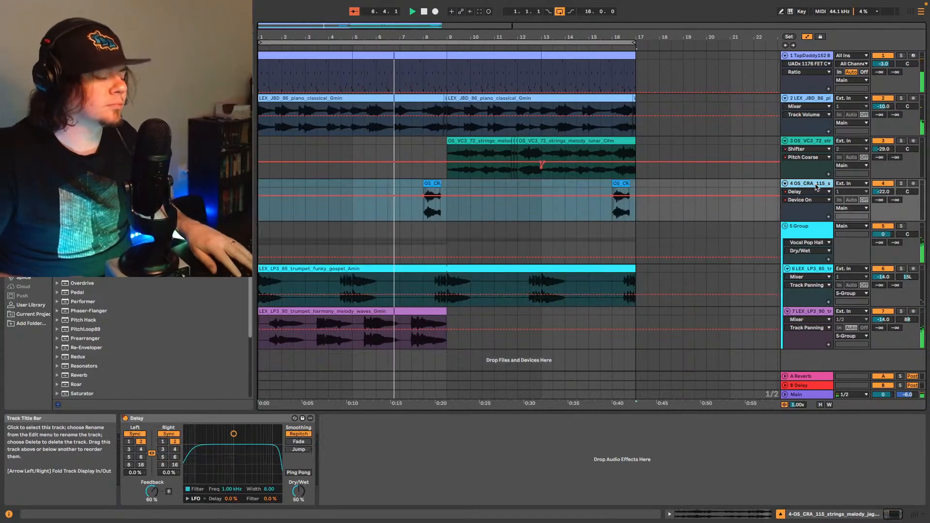
{"action": "key", "text": "ctrl+shift+t"}
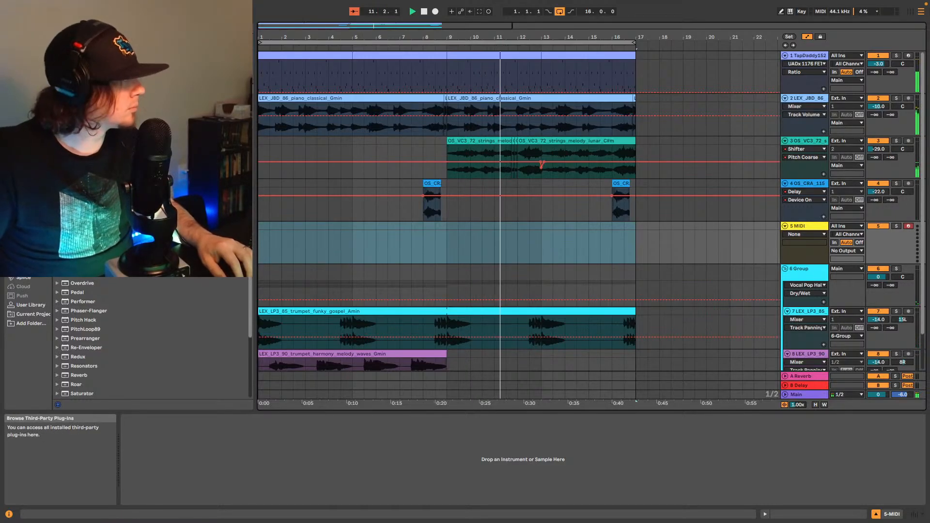
Step: Browse the installed third-party plug-ins for an instrument to put on the new MIDI track
{"action": "left_click", "coordinate": [24, 195]}
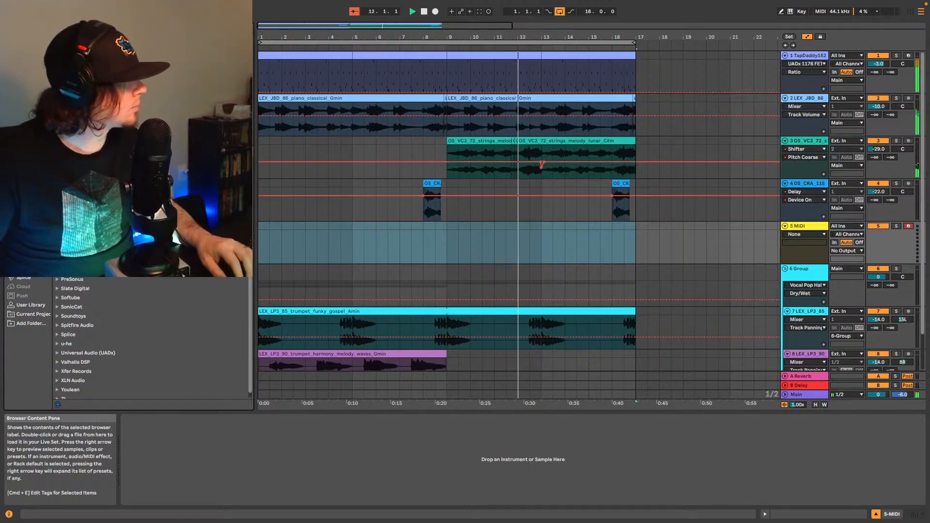
{"action": "left_click", "coordinate": [57, 188]}
{"action": "scroll", "coordinate": [57, 188], "scroll_direction": "down", "scroll_amount": 1}
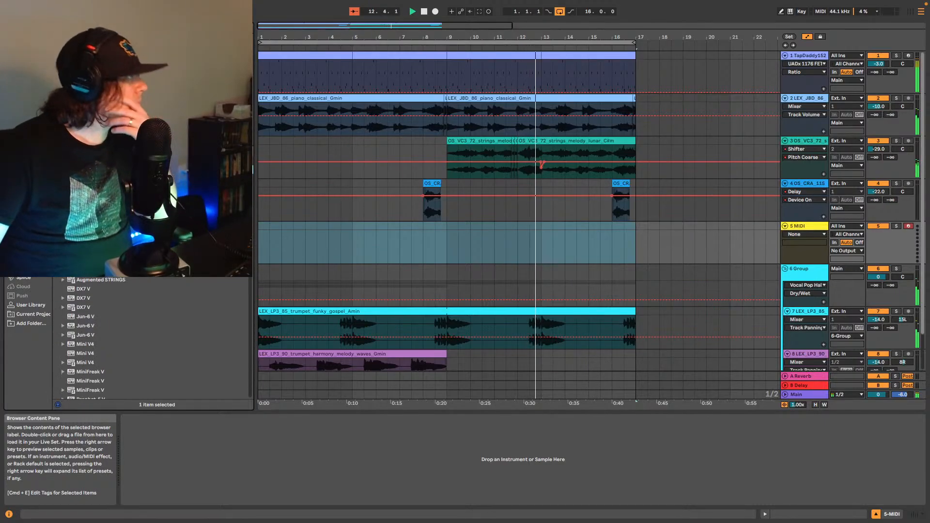
{"action": "scroll", "coordinate": [150, 339], "scroll_direction": "down", "scroll_amount": 1}
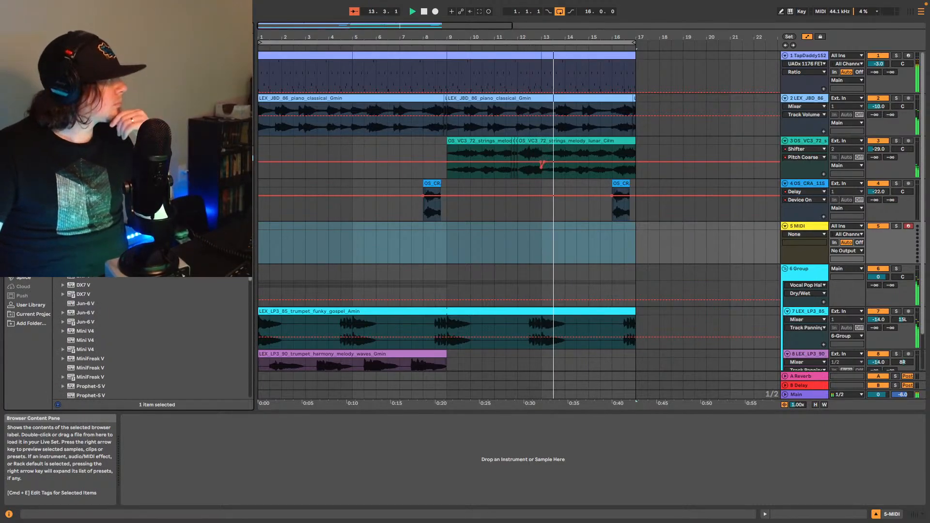
{"action": "scroll", "coordinate": [150, 339], "scroll_direction": "down", "scroll_amount": 4}
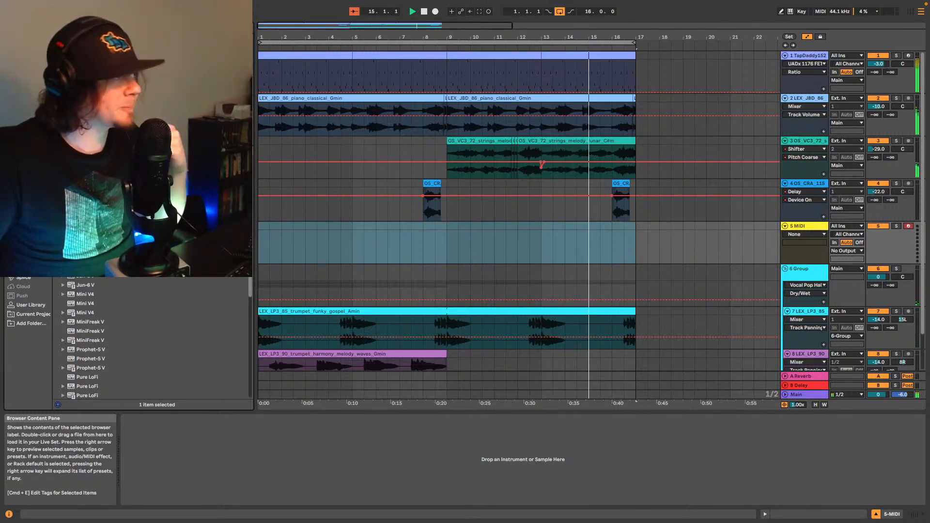
{"action": "scroll", "coordinate": [150, 339], "scroll_direction": "up", "scroll_amount": 5}
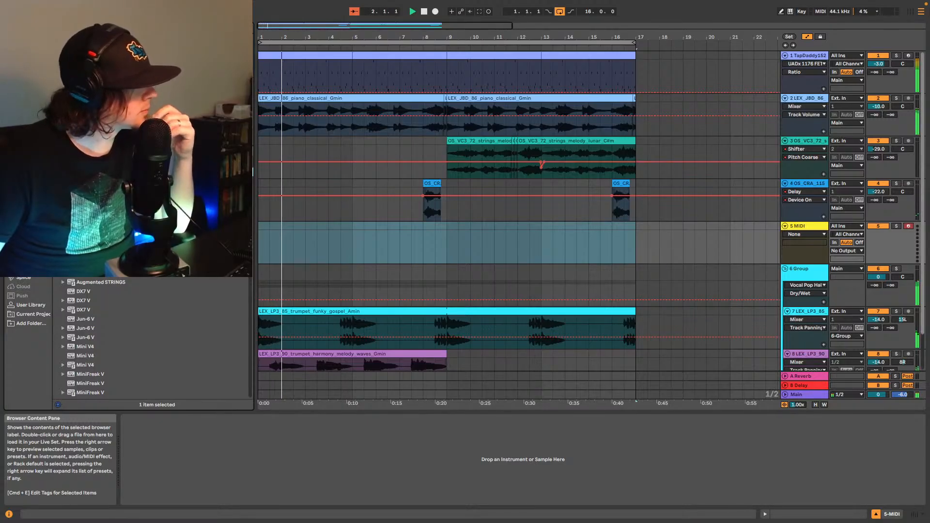
{"action": "scroll", "coordinate": [399, 302], "scroll_direction": "down", "scroll_amount": 2}
{"action": "scroll", "coordinate": [398, 303], "scroll_direction": "down", "scroll_amount": 2}
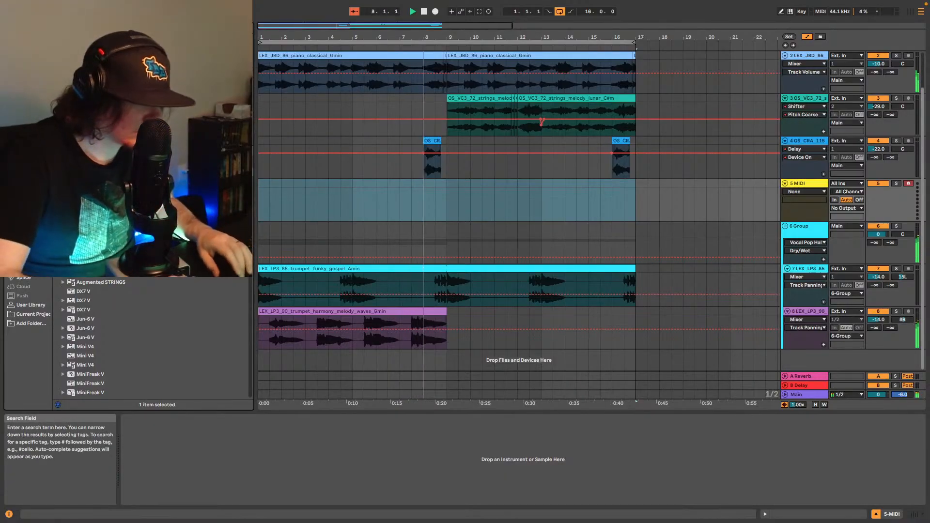
Step: Find the Xpand!2 instrument in the browser and load it onto the new MIDI track, keeping the track controls uncovered
{"action": "type", "text": "s"}
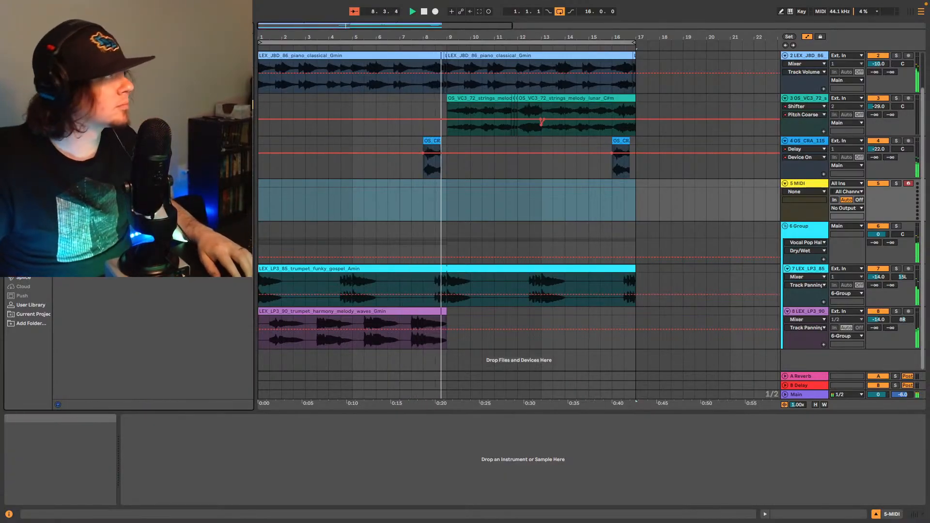
{"action": "left_click_drag", "start_coordinate": [121, 140], "coordinate": [287, 194]}
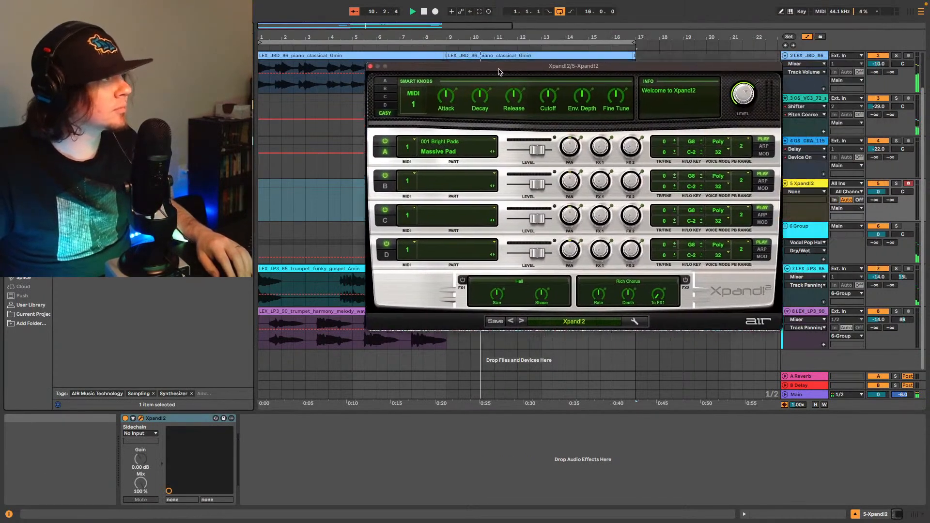
{"action": "left_click_drag", "start_coordinate": [499, 71], "coordinate": [361, 66]}
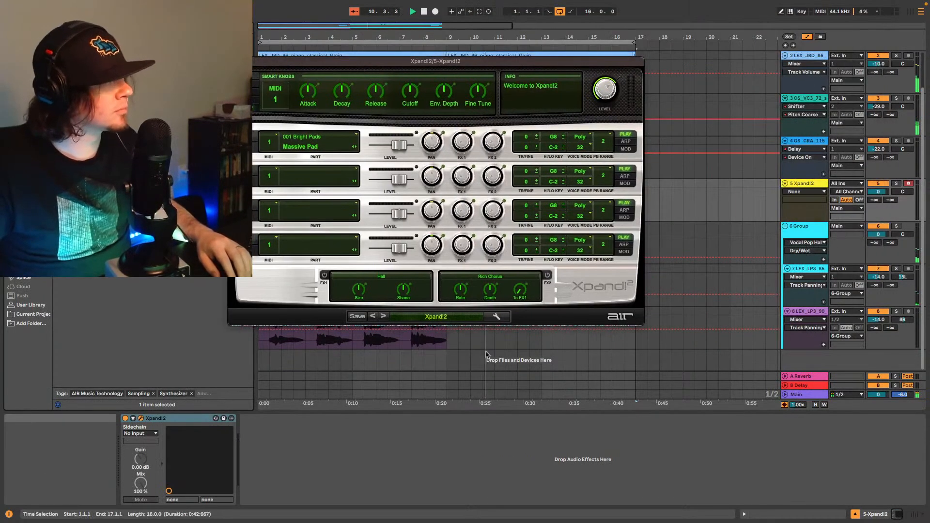
Step: Audition Xpand!2's Soft Leads presets, from Airy Phaser Lead through Slow Sweeper and Loneley Whiner to Air Phase One
{"action": "left_click", "coordinate": [443, 321]}
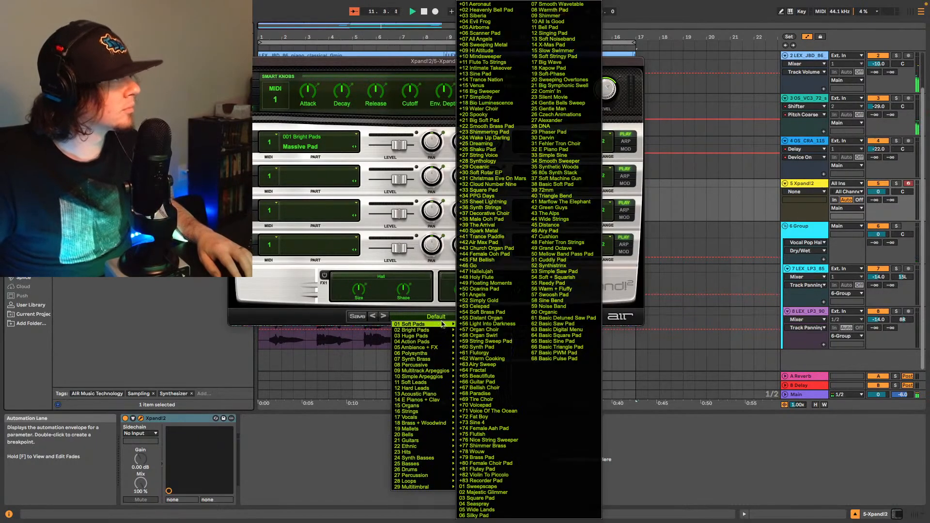
{"action": "mouse_move", "coordinate": [433, 336]}
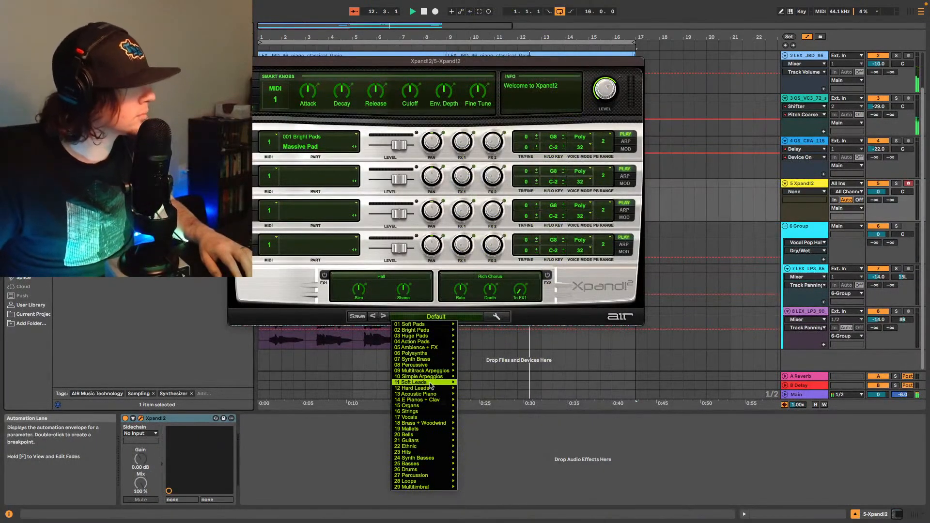
{"action": "mouse_move", "coordinate": [421, 382]}
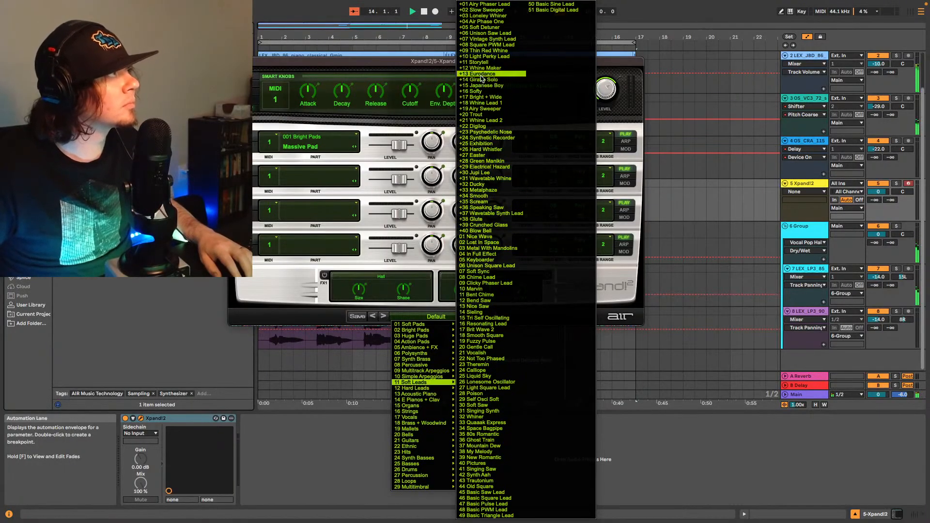
{"action": "left_click", "coordinate": [490, 6]}
{"action": "left_click", "coordinate": [383, 317]}
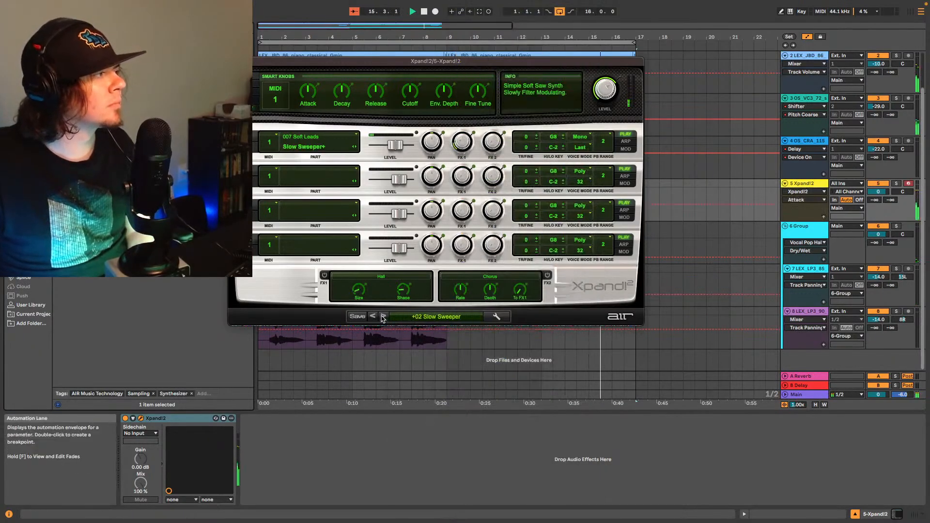
{"action": "left_click", "coordinate": [384, 316]}
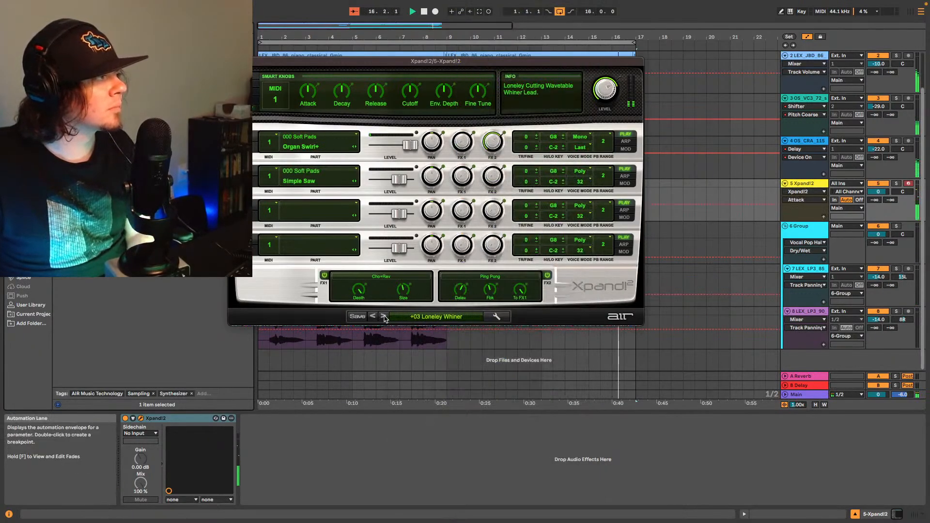
{"action": "left_click", "coordinate": [384, 316]}
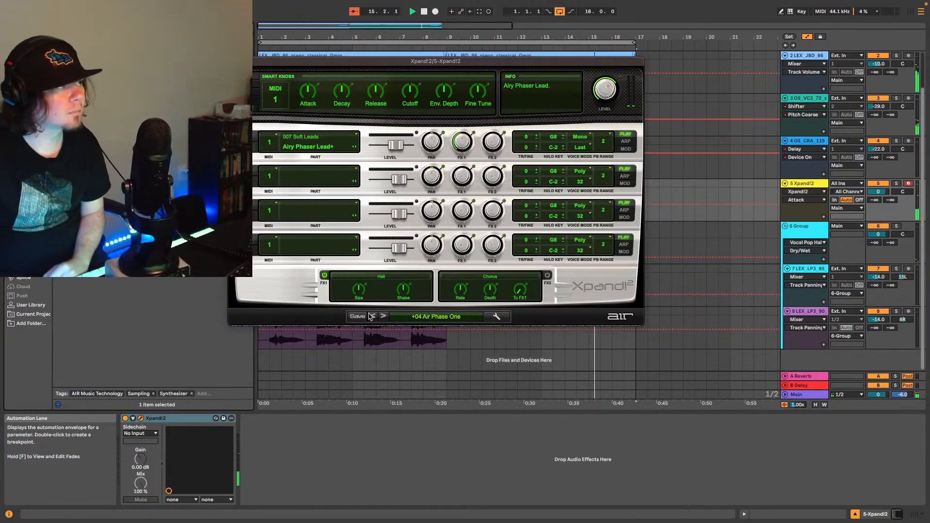
Step: Try the +02 Celeste Soft preset from Xpand!2's Mallets category
{"action": "left_click", "coordinate": [446, 317]}
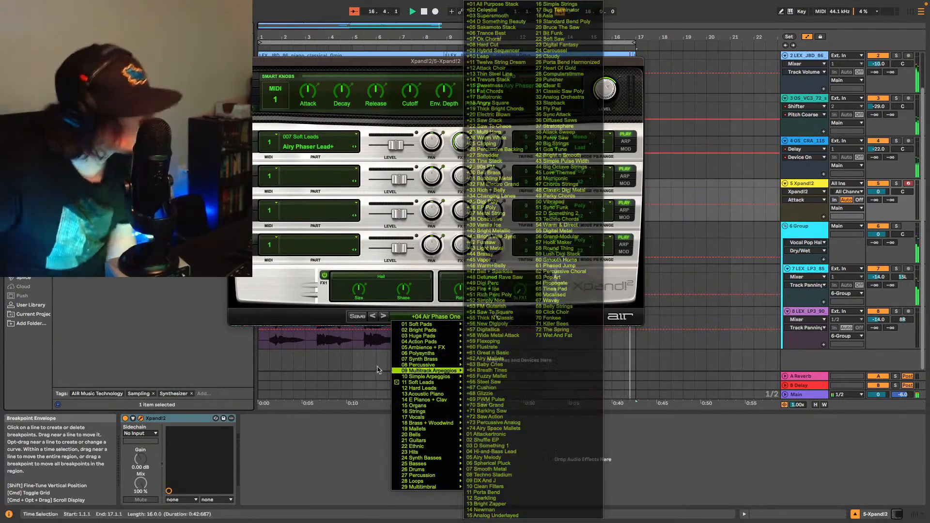
{"action": "mouse_move", "coordinate": [429, 407]}
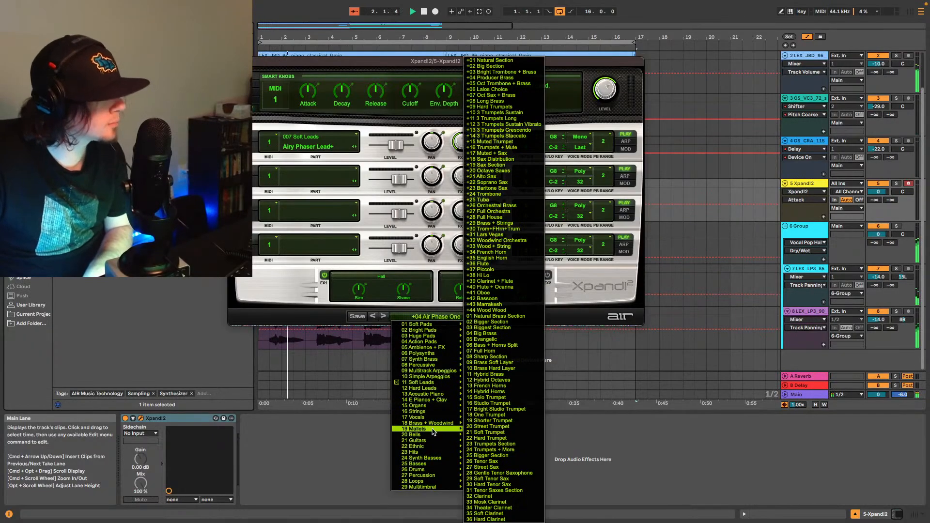
{"action": "mouse_move", "coordinate": [434, 433]}
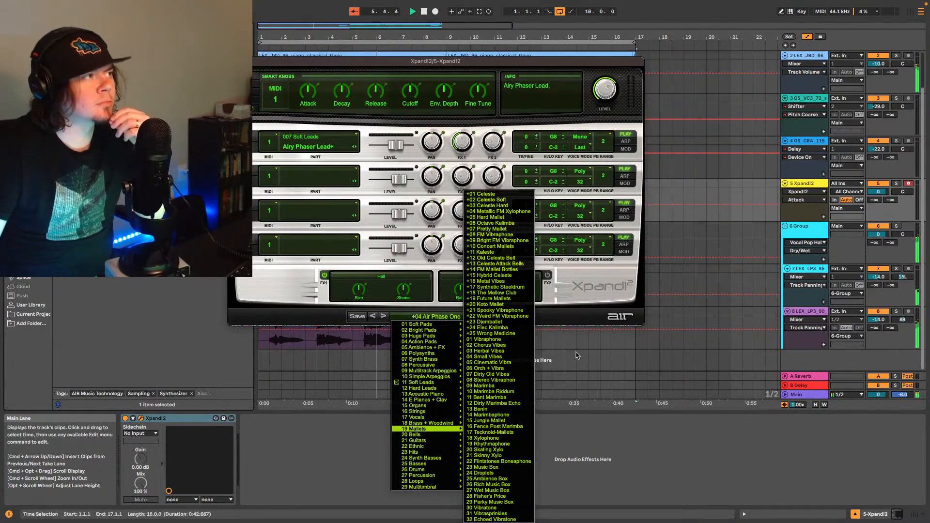
{"action": "left_click", "coordinate": [490, 200]}
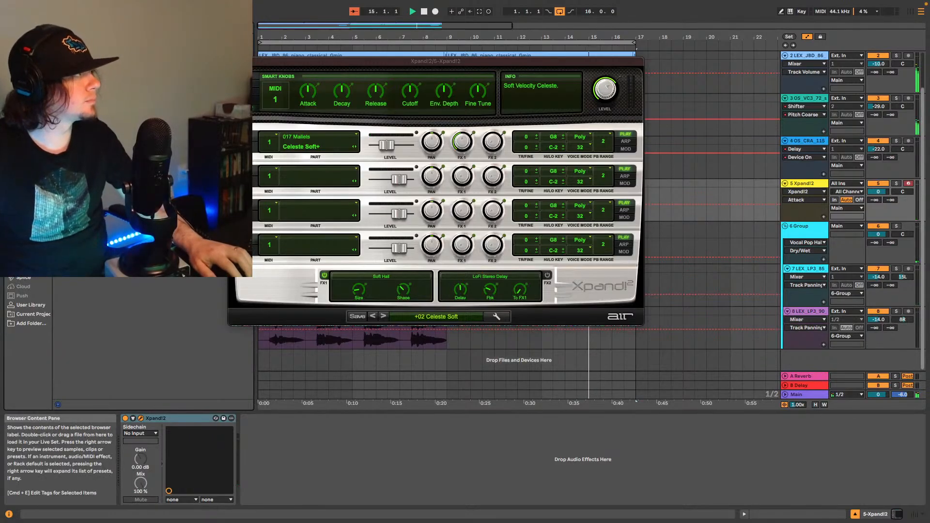
Step: Add OTT after Xpand!2 with 47% upward compression and set the track's volume to -6 dB
{"action": "left_click_drag", "start_coordinate": [97, 145], "coordinate": [372, 469]}
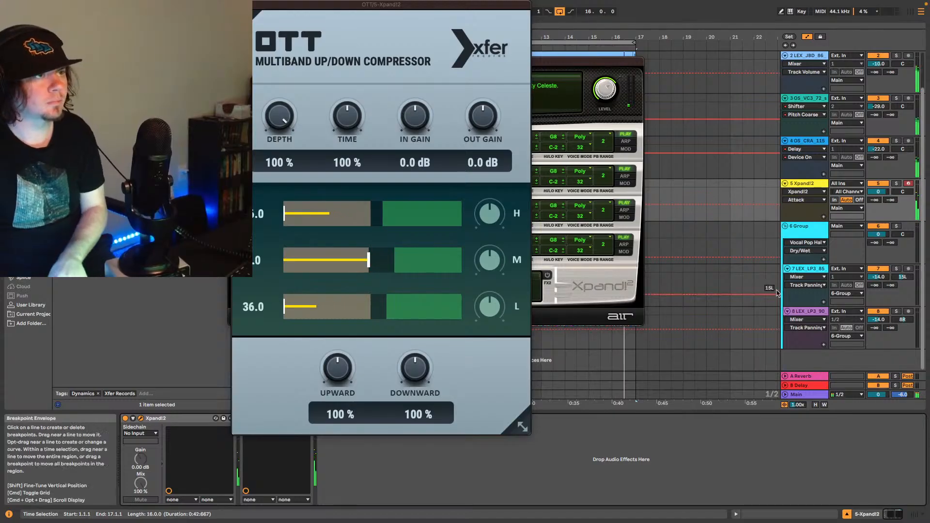
{"action": "left_click", "coordinate": [878, 193]}
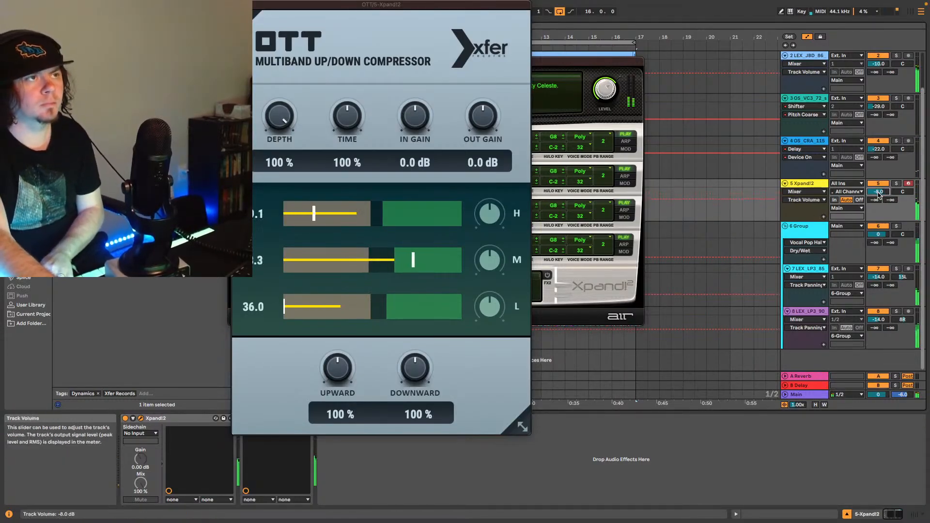
{"action": "left_click_drag", "start_coordinate": [334, 383], "coordinate": [336, 392]}
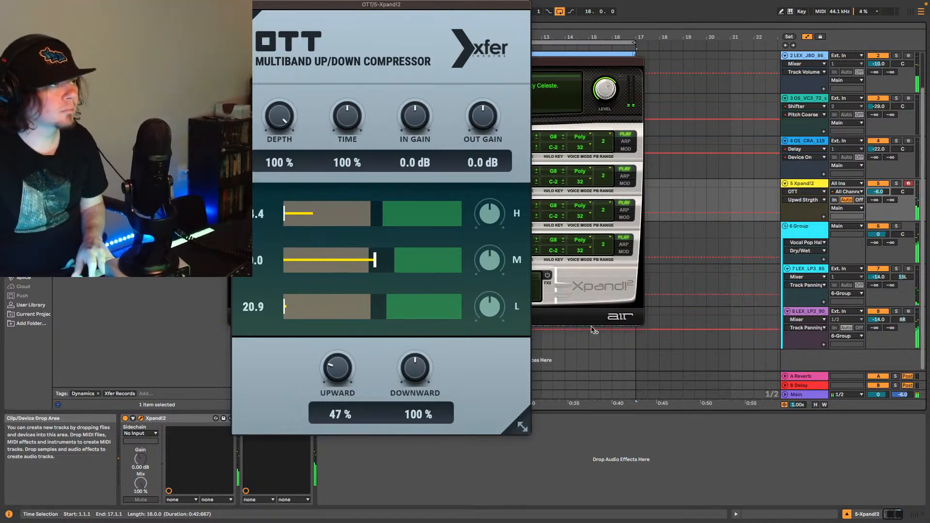
Step: Load the 01 Vibraphone preset from the Mallets category in Xpand!2
{"action": "left_click", "coordinate": [578, 318]}
{"action": "left_click", "coordinate": [464, 316]}
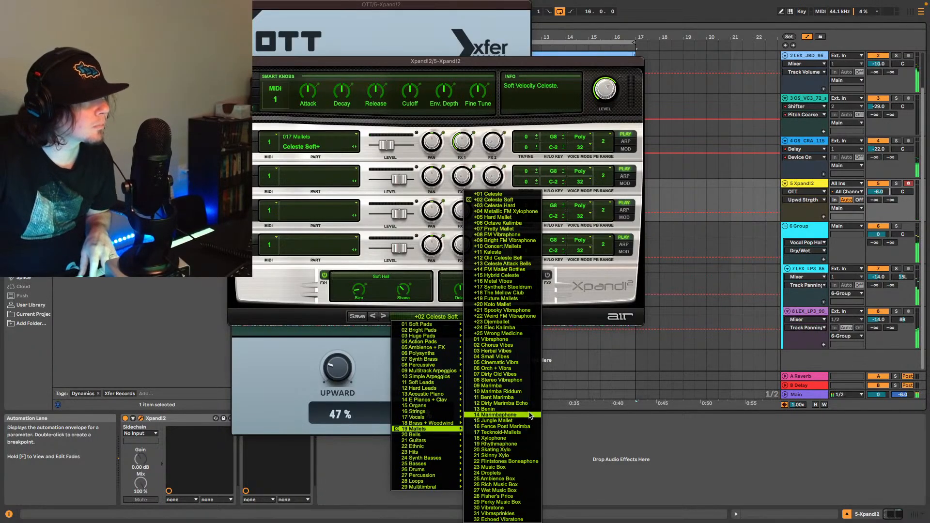
{"action": "left_click", "coordinate": [499, 340]}
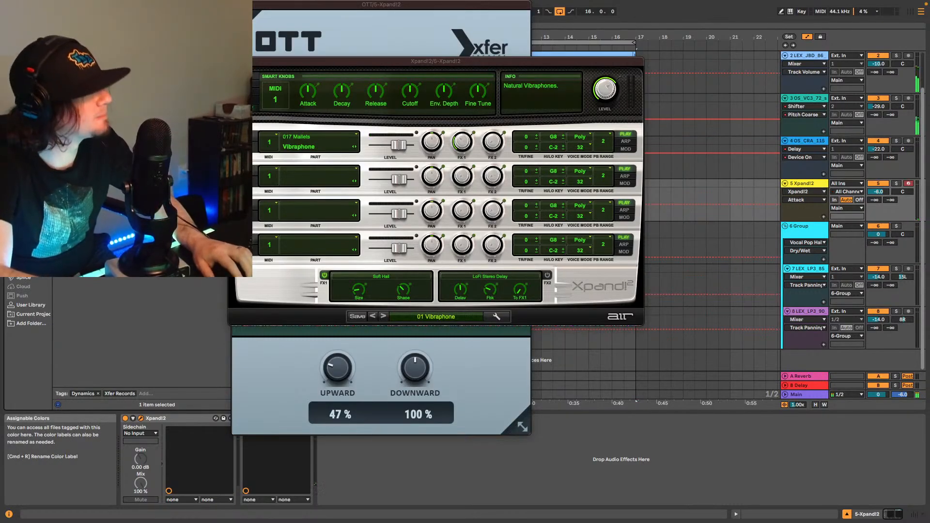
Step: Add the Vocal Pop Hall reverb to the Xpand!2 track ahead of OTT, with its dry/wet at 37%
{"action": "left_click", "coordinate": [23, 68]}
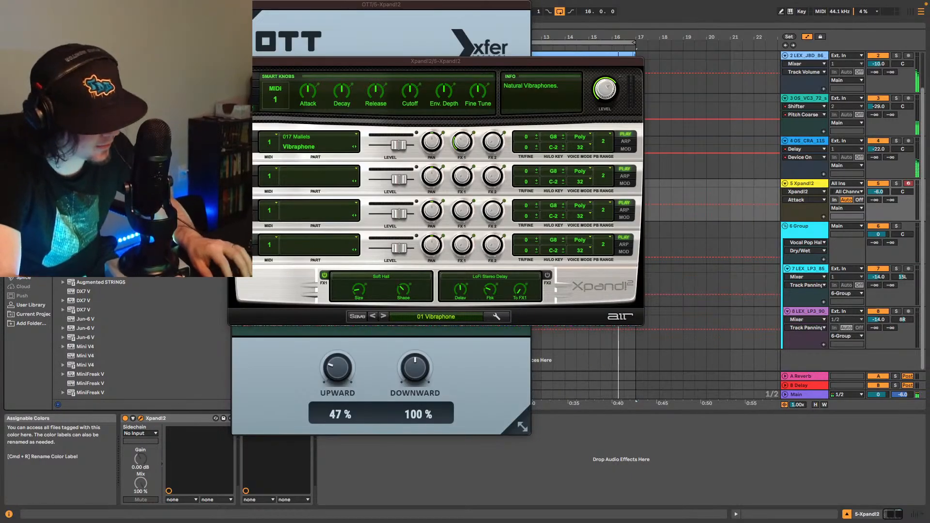
{"action": "left_click", "coordinate": [23, 77]}
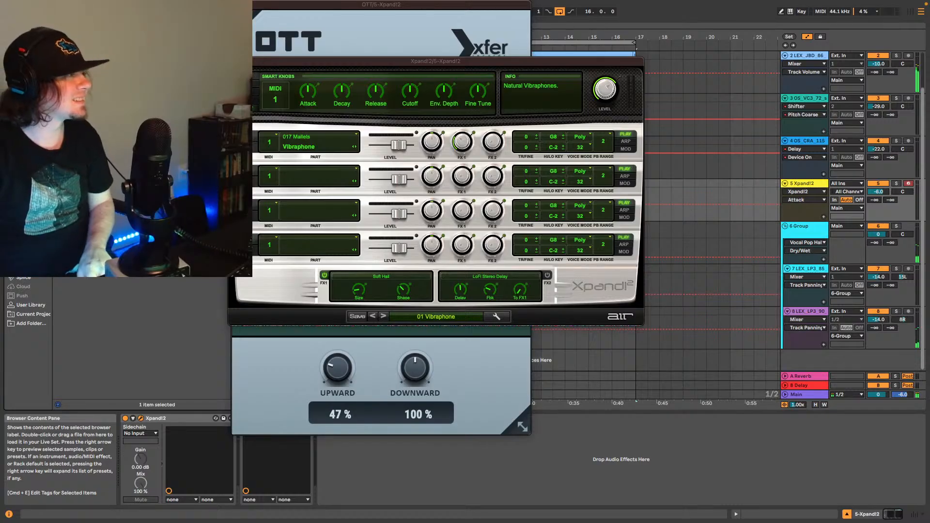
{"action": "left_click_drag", "start_coordinate": [121, 218], "coordinate": [410, 473]}
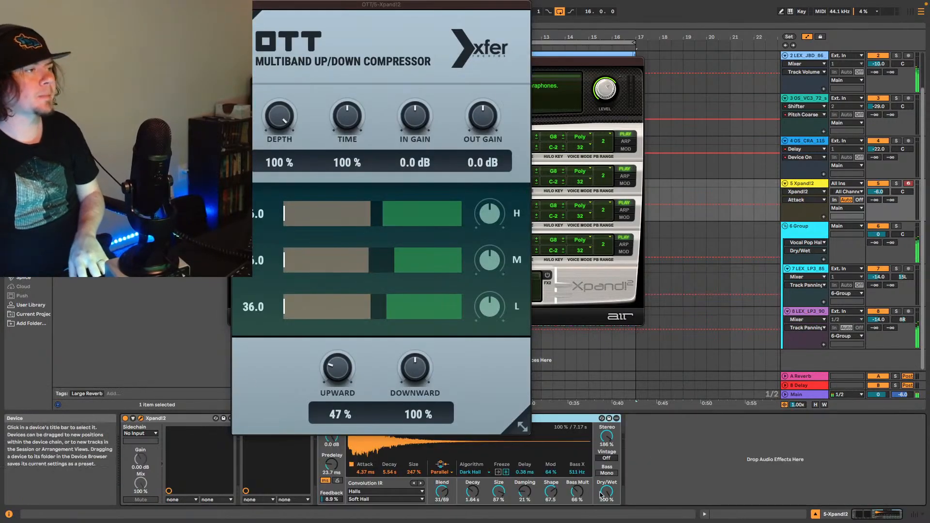
{"action": "left_click_drag", "start_coordinate": [600, 494], "coordinate": [607, 491]}
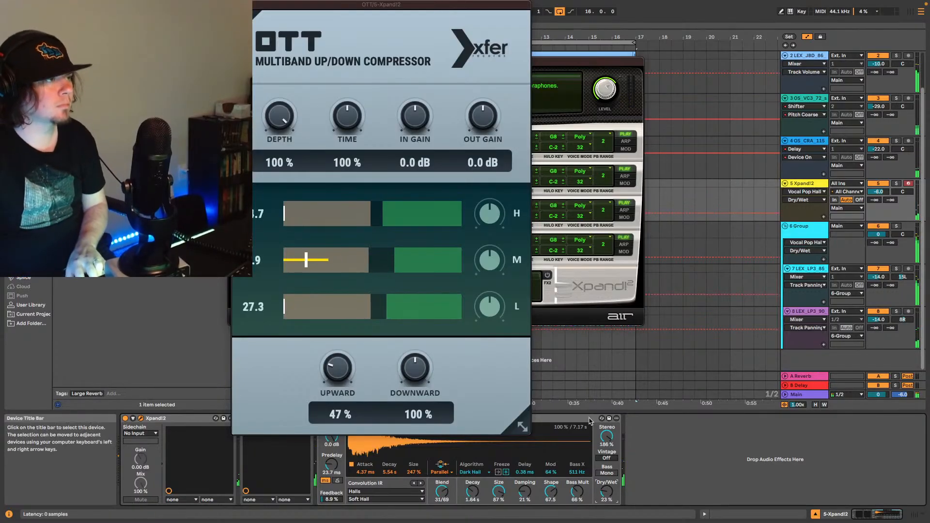
{"action": "scroll", "coordinate": [546, 500], "scroll_direction": "right", "scroll_amount": 3}
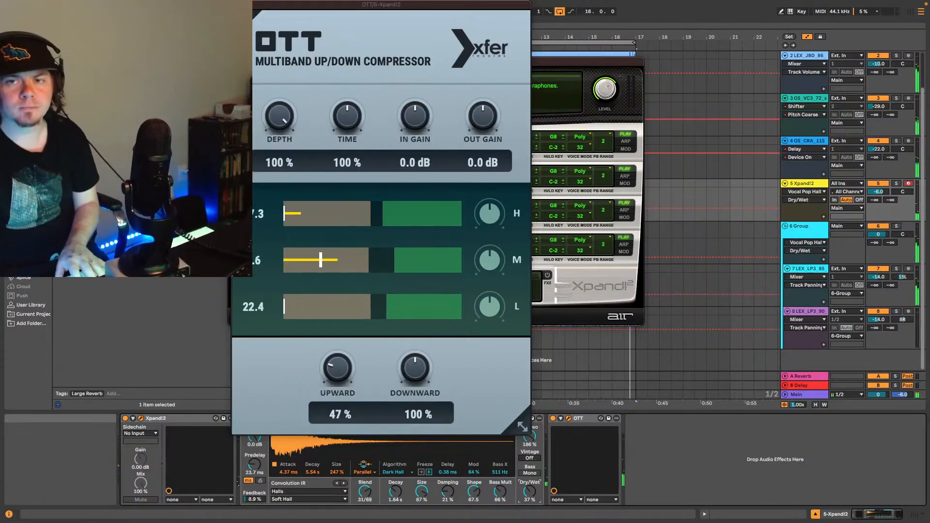
{"action": "key", "text": "super+alt+p"}
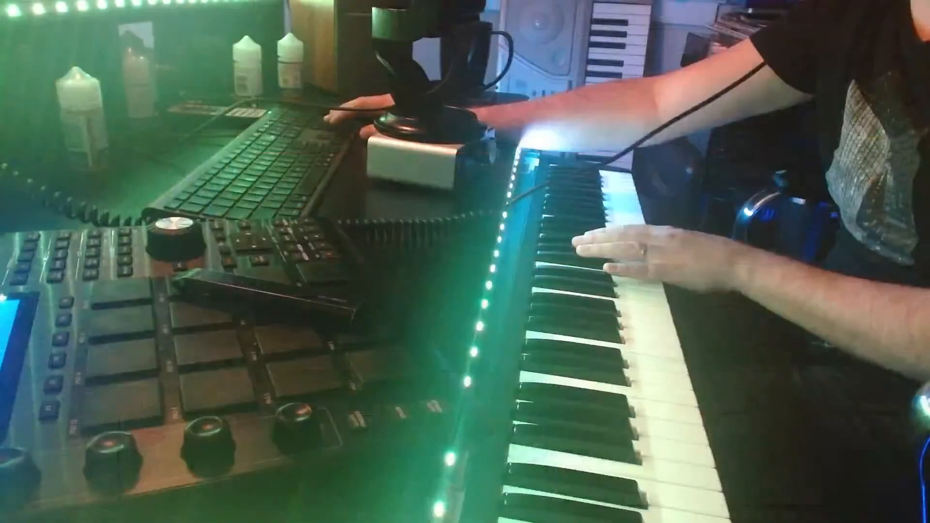
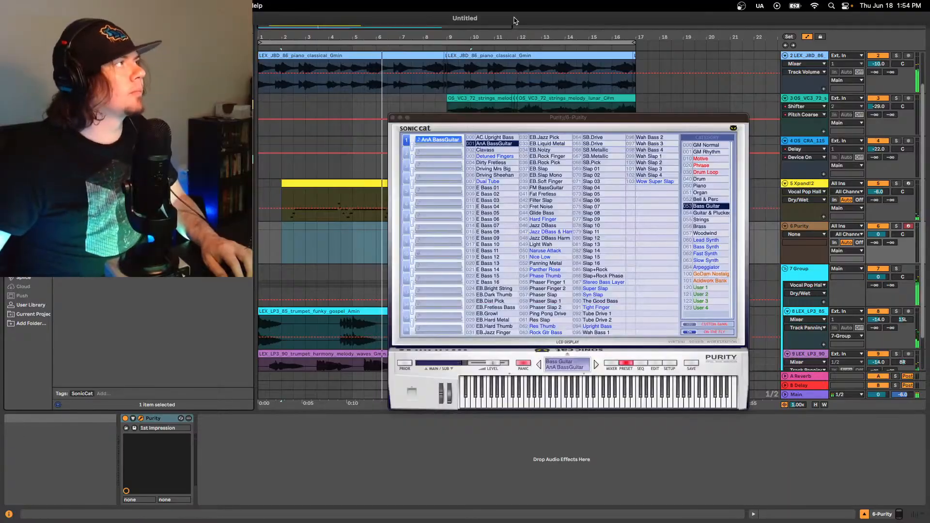
Step: Capture the played AnA BassGuitar part as a MIDI clip on the Purity track
{"action": "left_click", "coordinate": [479, 12]}
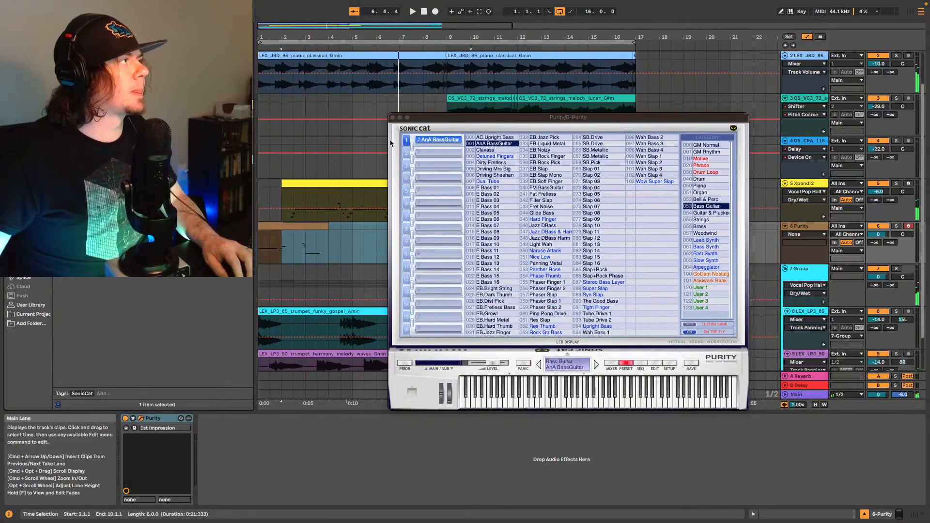
Step: Close the Purity plugin window and move the whole bass guitar clip so it starts at bar 17
{"action": "left_click", "coordinate": [393, 117]}
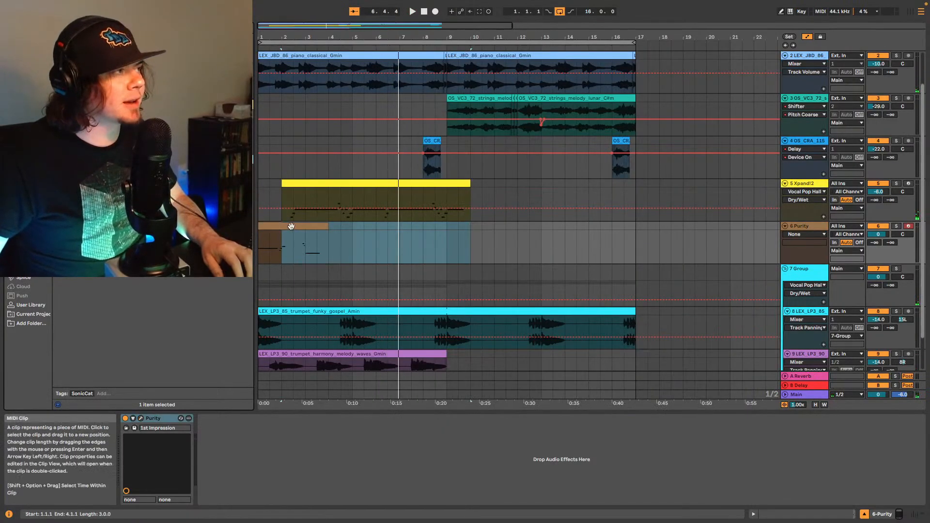
{"action": "left_click_drag", "start_coordinate": [290, 226], "coordinate": [641, 241]}
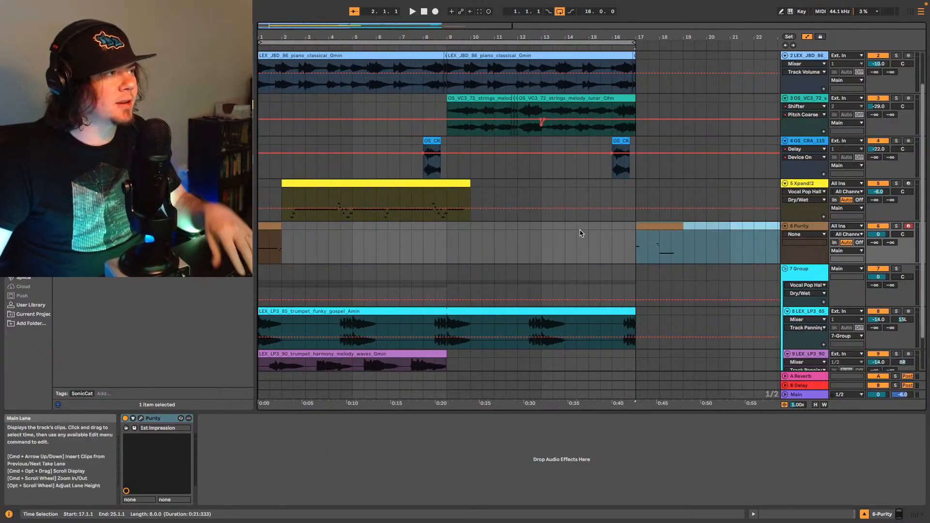
{"action": "key", "text": "ctrl+z"}
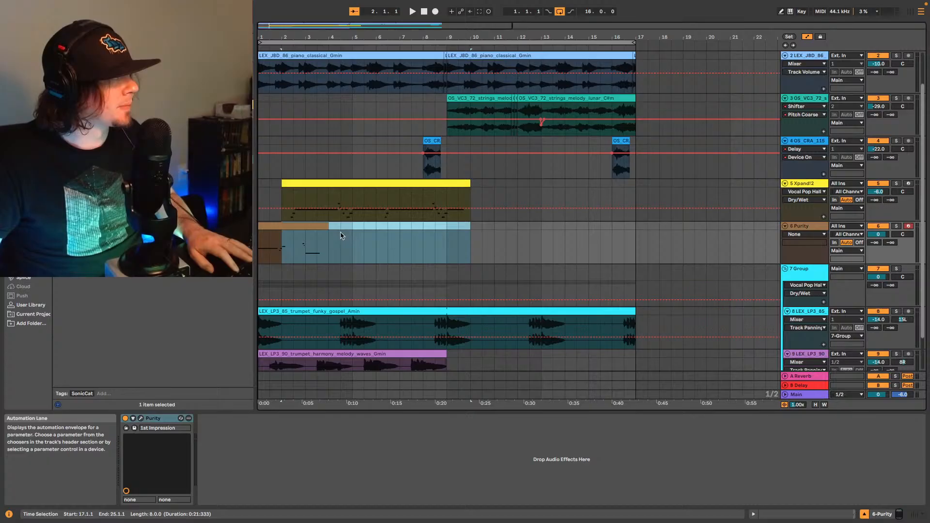
{"action": "left_click", "coordinate": [301, 227]}
{"action": "left_click_drag", "start_coordinate": [276, 226], "coordinate": [655, 239]}
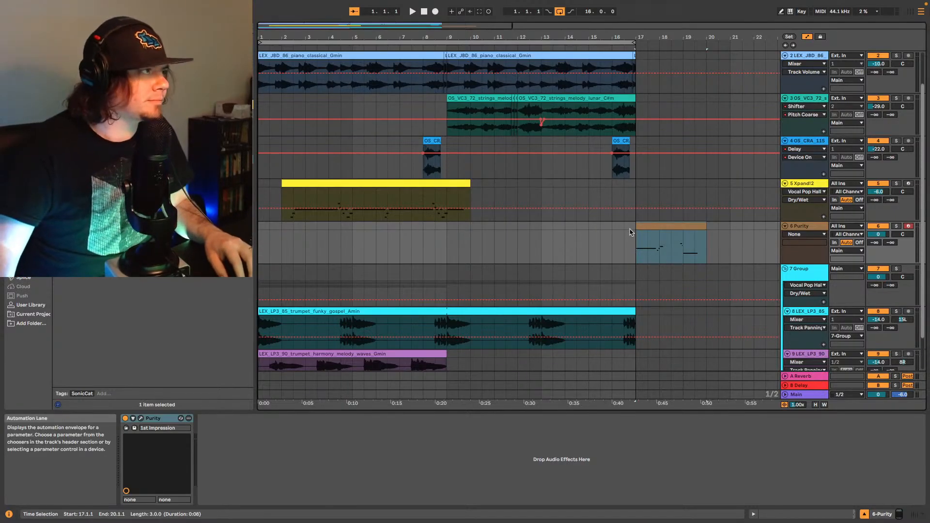
Step: Resize the Purity bass clip to start at bar 9 and end at bar 17, and audition it from bar 9
{"action": "left_click_drag", "start_coordinate": [637, 229], "coordinate": [442, 232]}
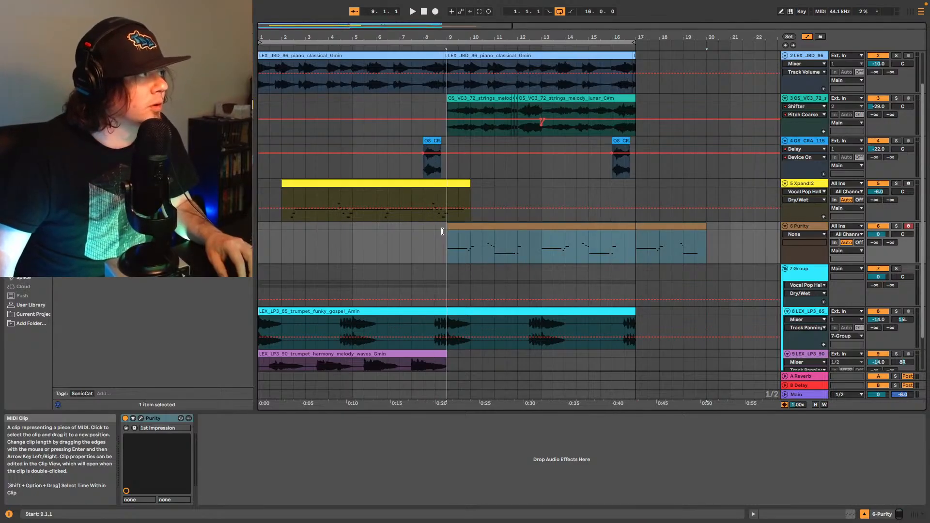
{"action": "key", "text": "space"}
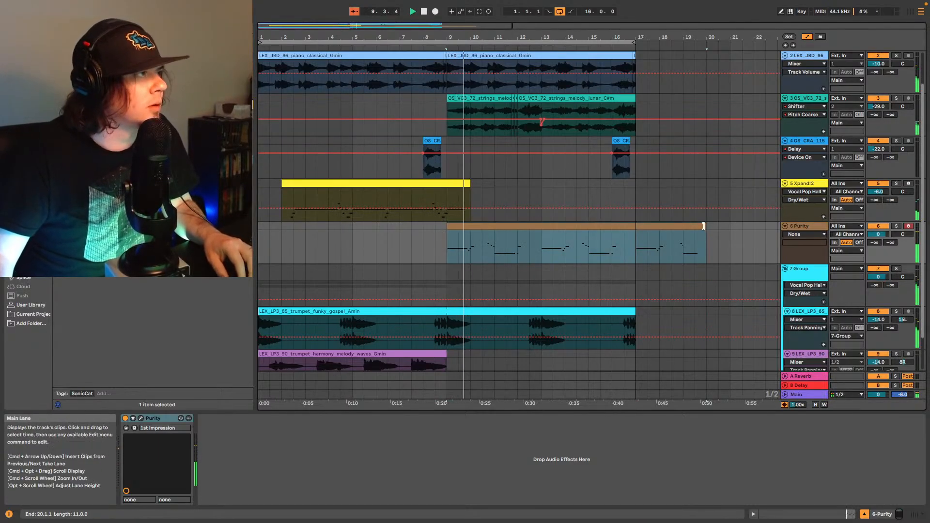
{"action": "left_click_drag", "start_coordinate": [701, 227], "coordinate": [635, 228]}
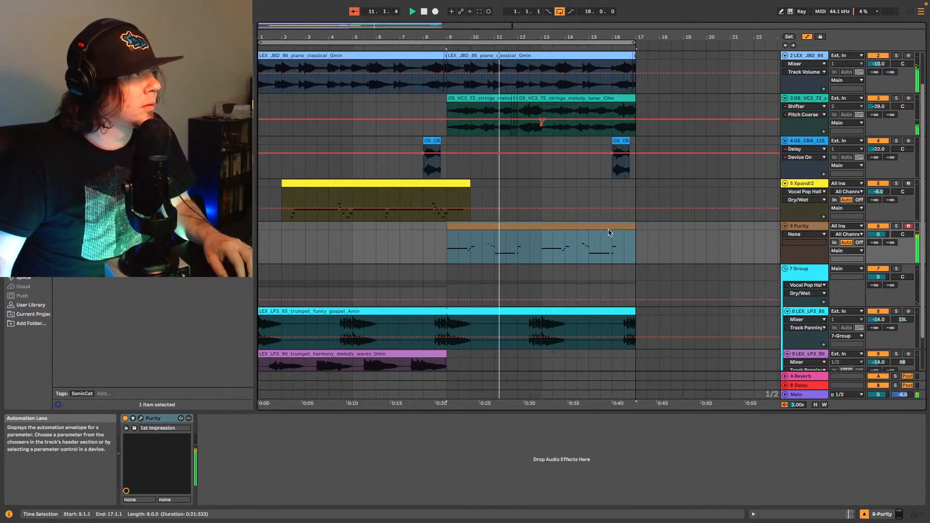
{"action": "key", "text": "space"}
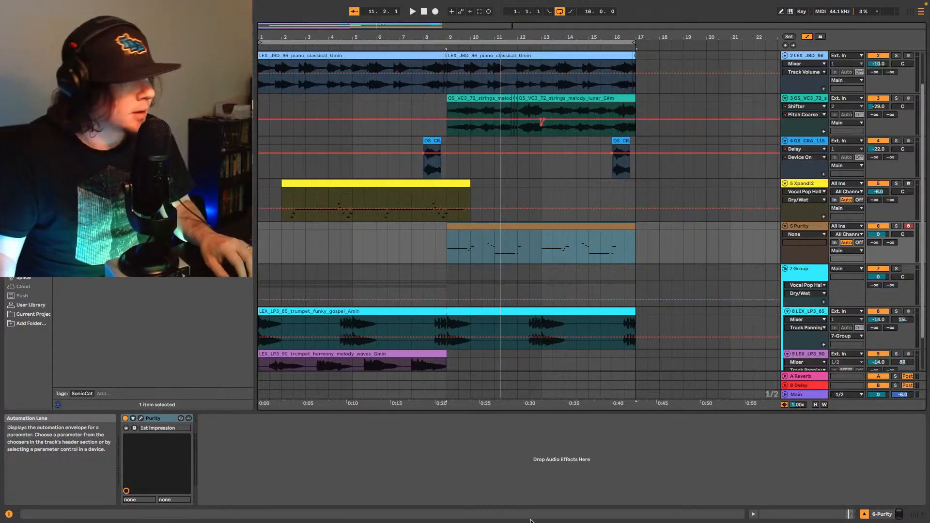
Step: Open the Purity clip's notes, zoom in, and nudge the G#2, A#2 and C3 notes around bar 101 slightly earlier
{"action": "left_click", "coordinate": [865, 514]}
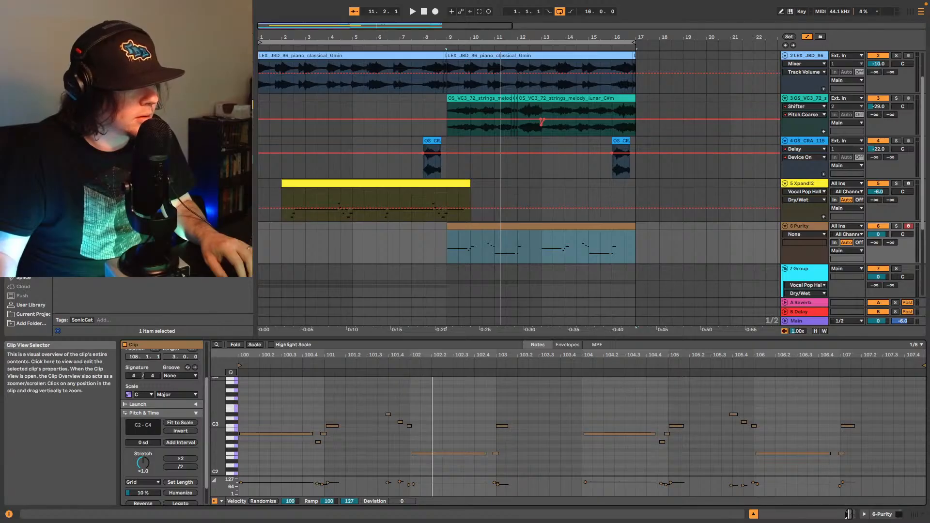
{"action": "left_click_drag", "start_coordinate": [849, 514], "coordinate": [847, 518]}
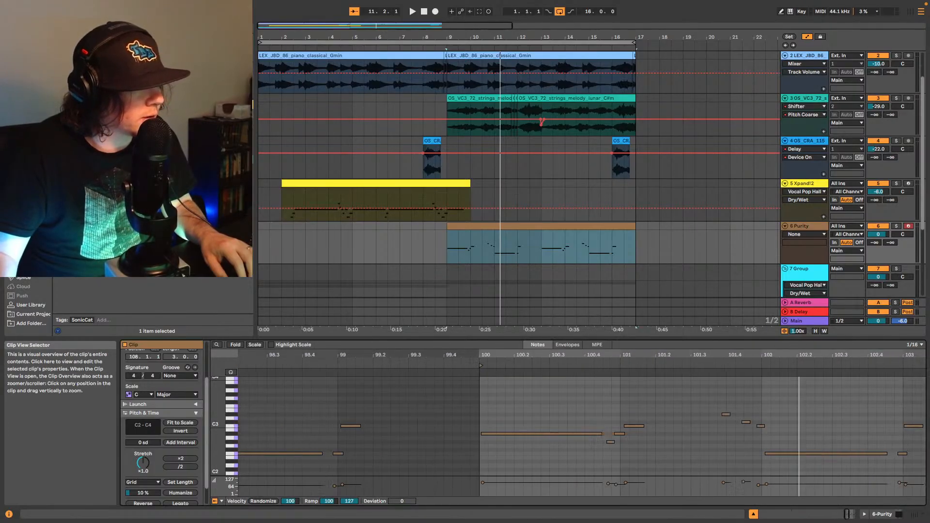
{"action": "left_click", "coordinate": [610, 442]}
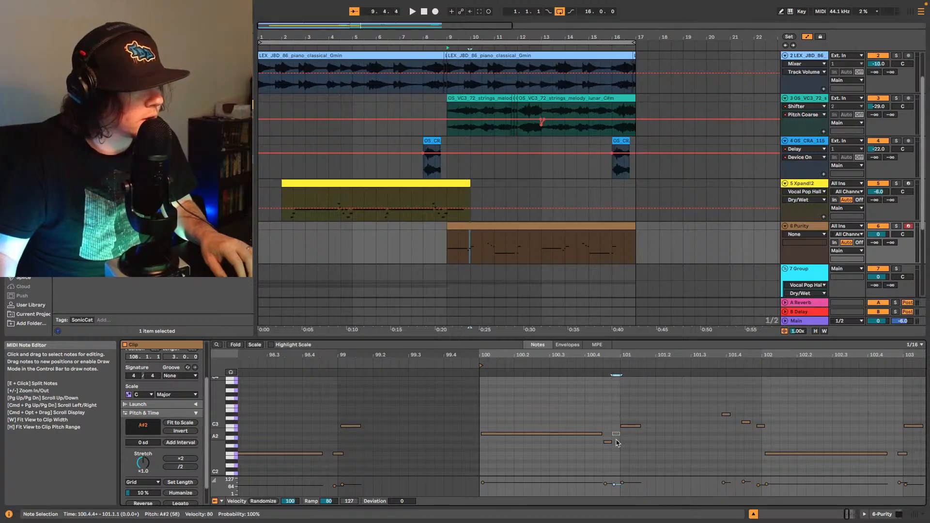
{"action": "key", "text": "space"}
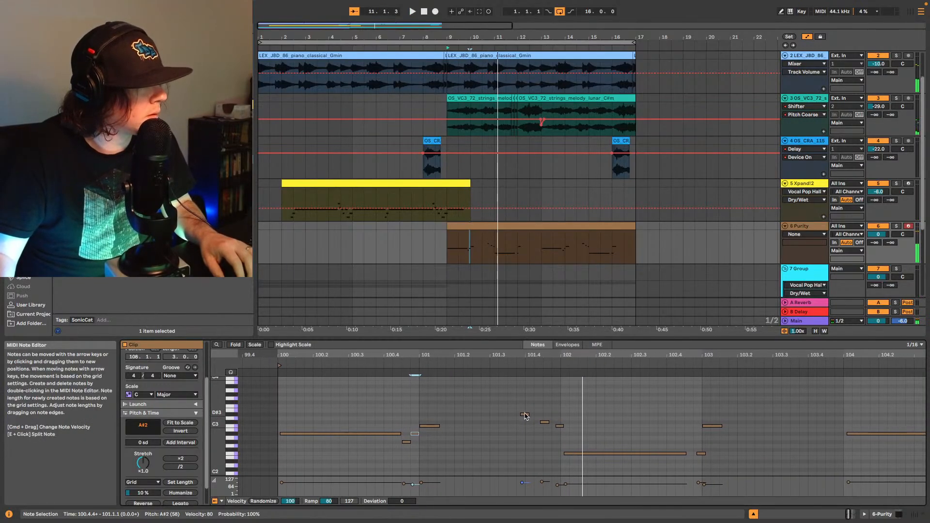
Step: Nudge the short D#3, C#3 and C3 notes before bar 102 slightly earlier and audition the phrase
{"action": "left_click_drag", "start_coordinate": [525, 415], "coordinate": [522, 416]}
{"action": "left_click", "coordinate": [543, 422]}
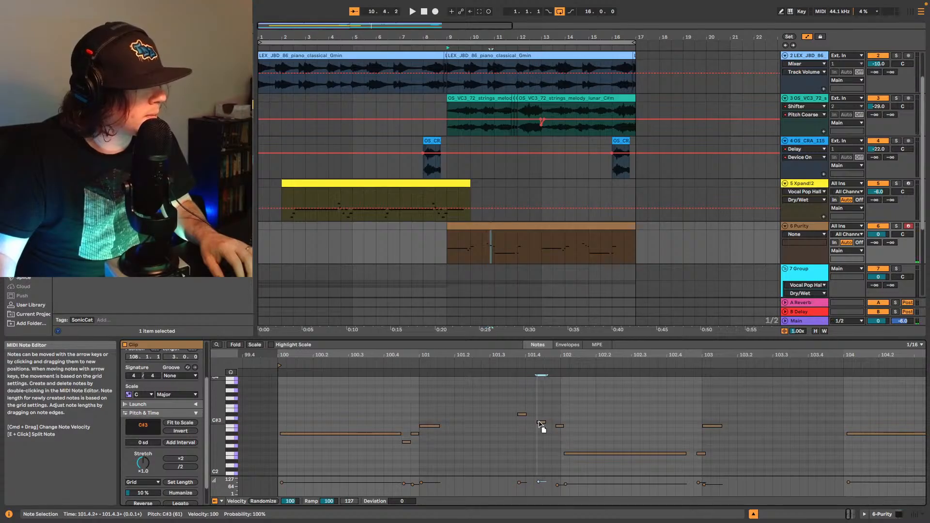
{"action": "left_click", "coordinate": [560, 426]}
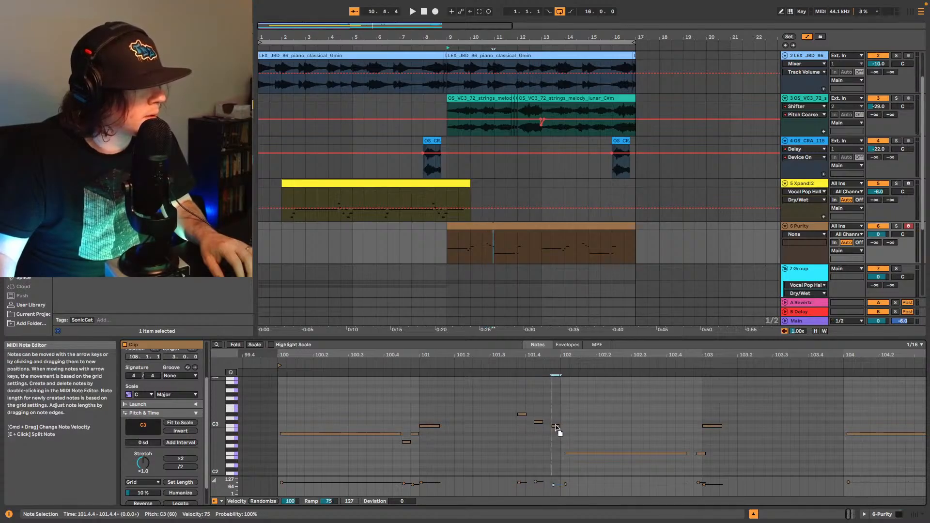
{"action": "key", "text": "space"}
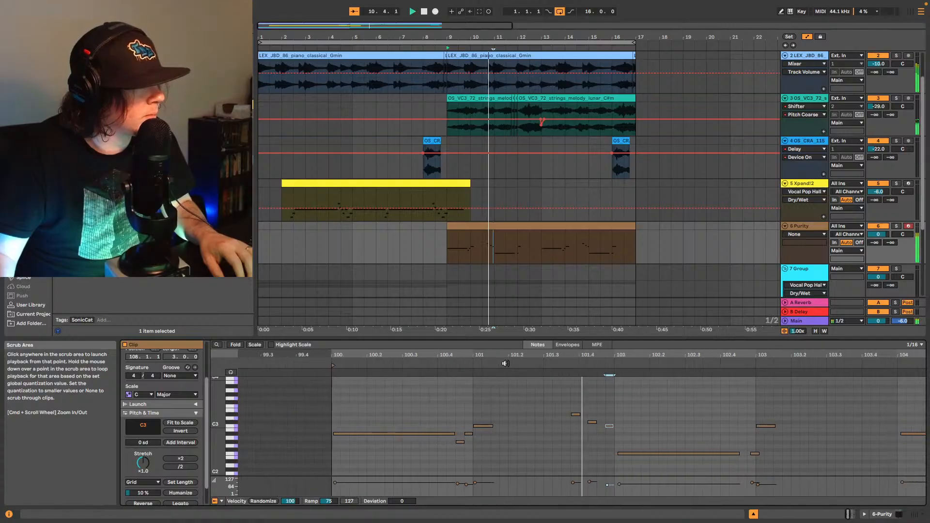
{"action": "key", "text": "space"}
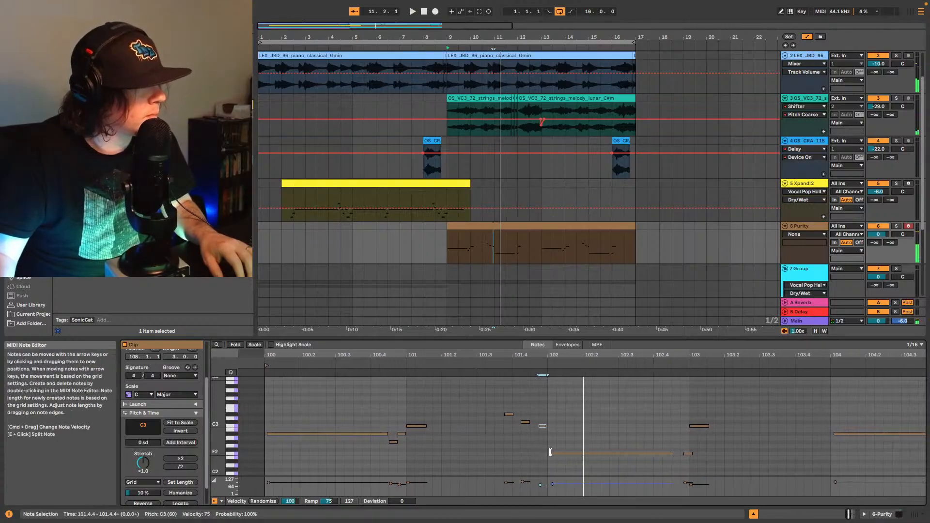
Step: Extend the long F2 note back to the start of bar 102 and shorten the three-note run before it, checking by ear
{"action": "left_click", "coordinate": [548, 452]}
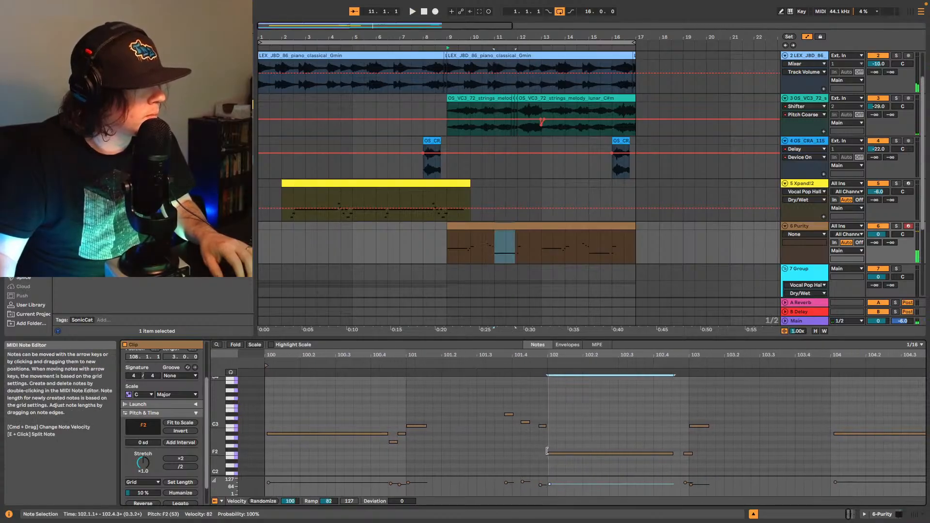
{"action": "left_click", "coordinate": [526, 422]}
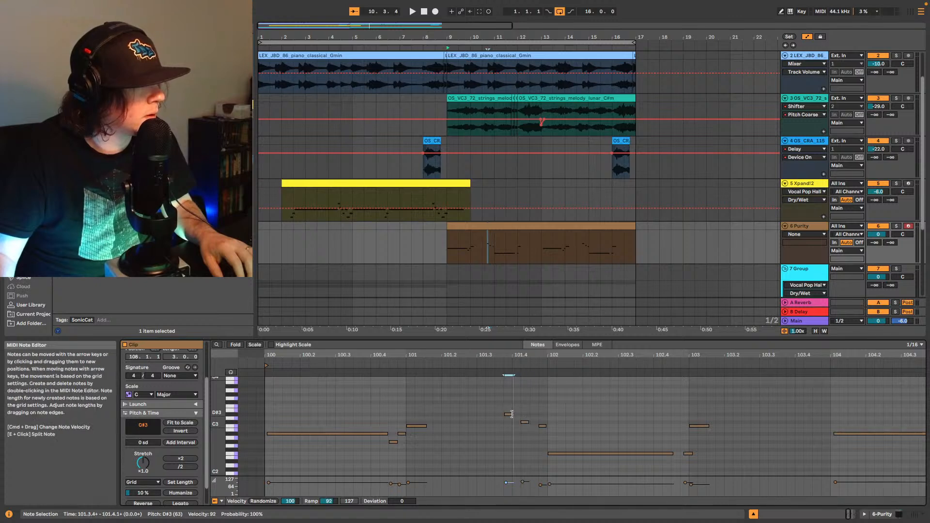
{"action": "left_click_drag", "start_coordinate": [556, 431], "coordinate": [508, 415]}
{"action": "key", "text": "space"}
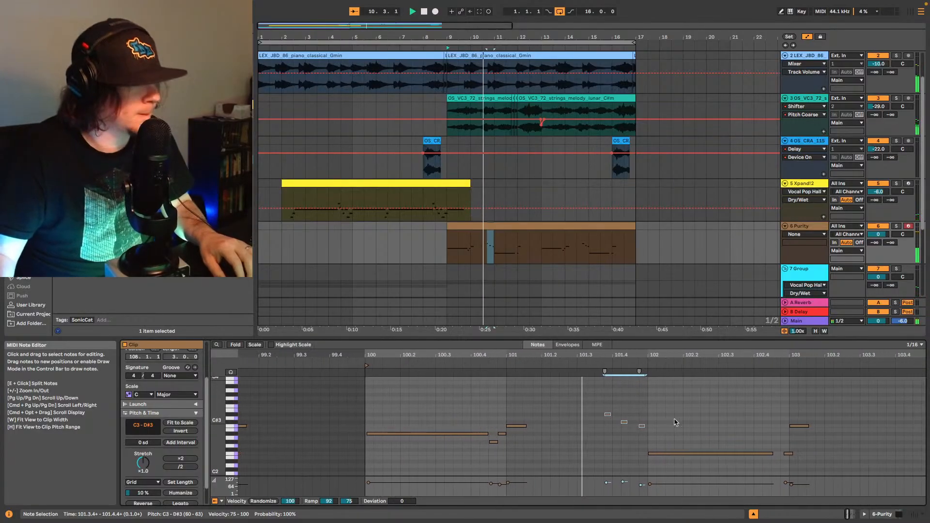
{"action": "key", "text": "space"}
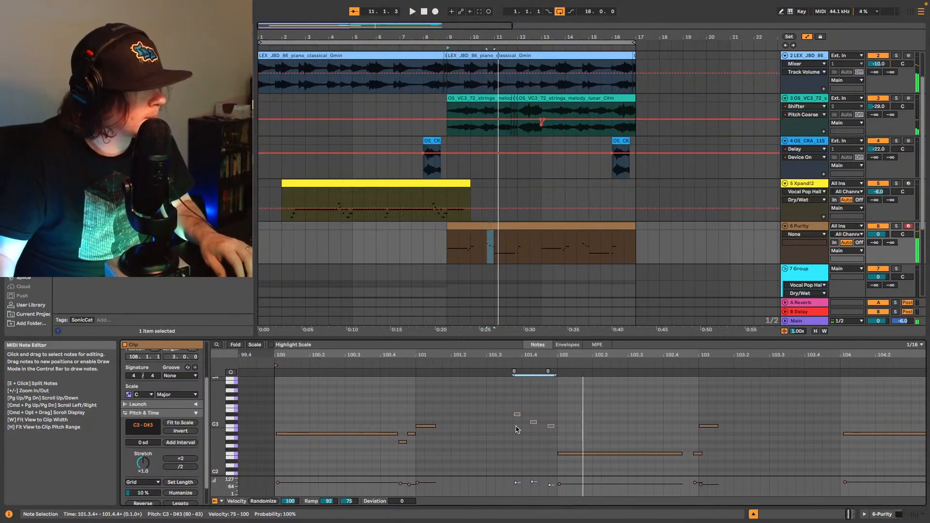
Step: Move the D#3 note to beat 101.4, shift the C#3 after it slightly later, and audition the run
{"action": "left_click", "coordinate": [521, 414]}
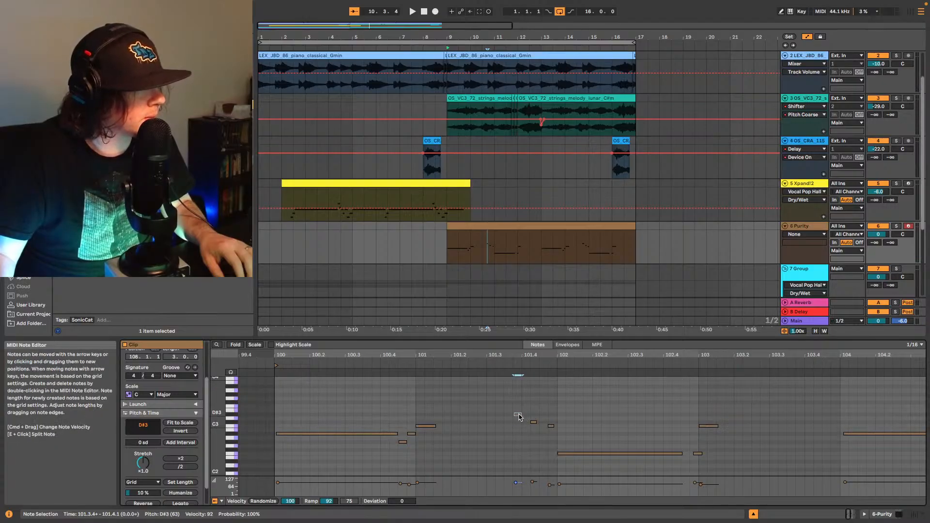
{"action": "key", "text": "space"}
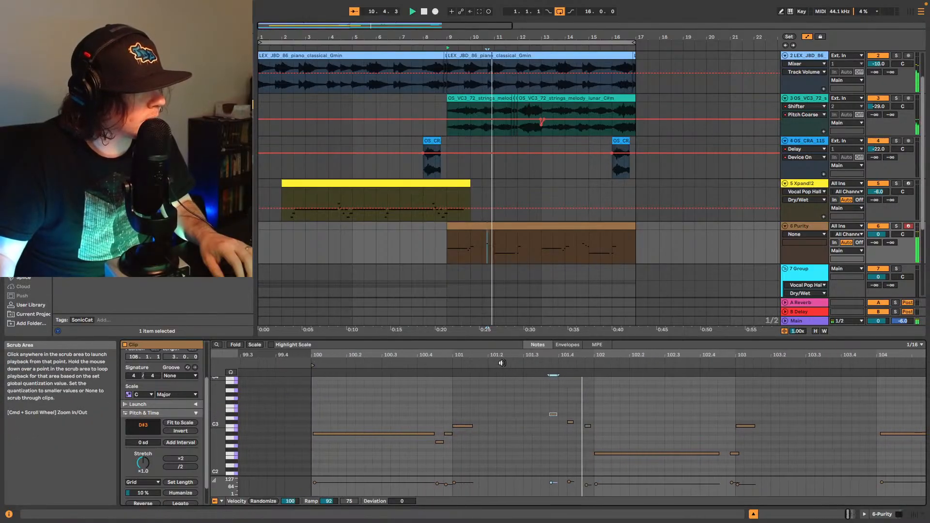
{"action": "key", "text": "space"}
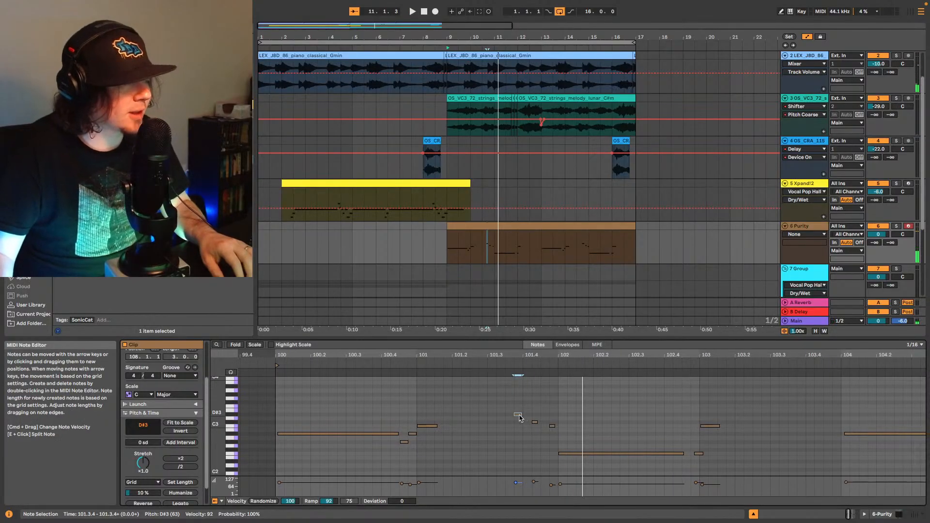
{"action": "left_click_drag", "start_coordinate": [519, 418], "coordinate": [526, 419]}
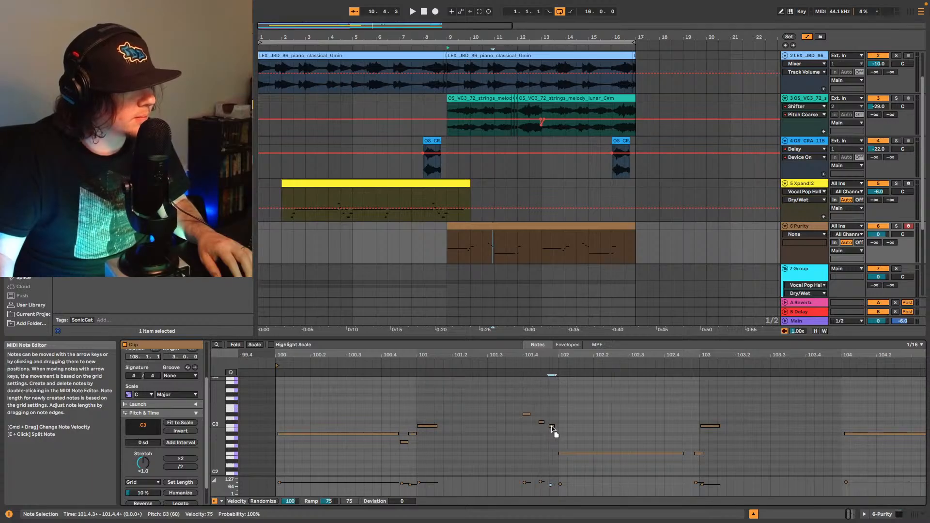
{"action": "key", "text": "space"}
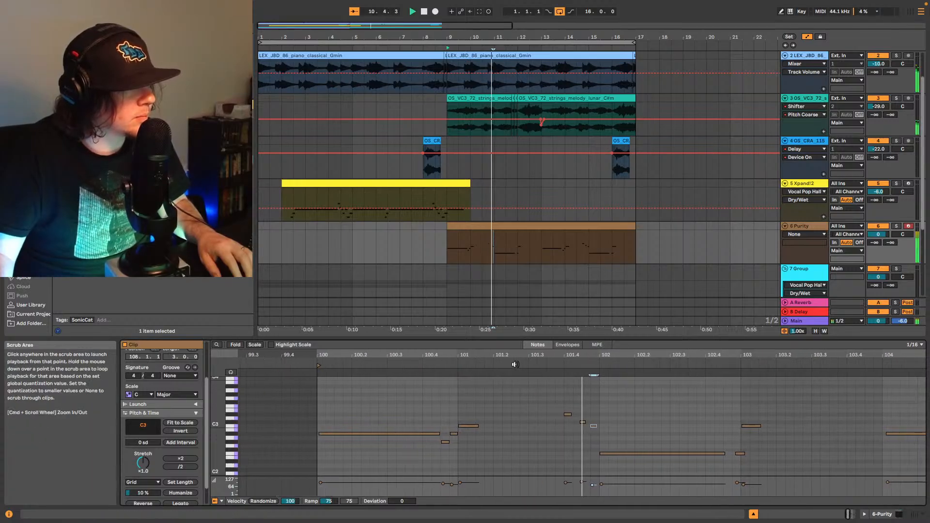
{"action": "key", "text": "space"}
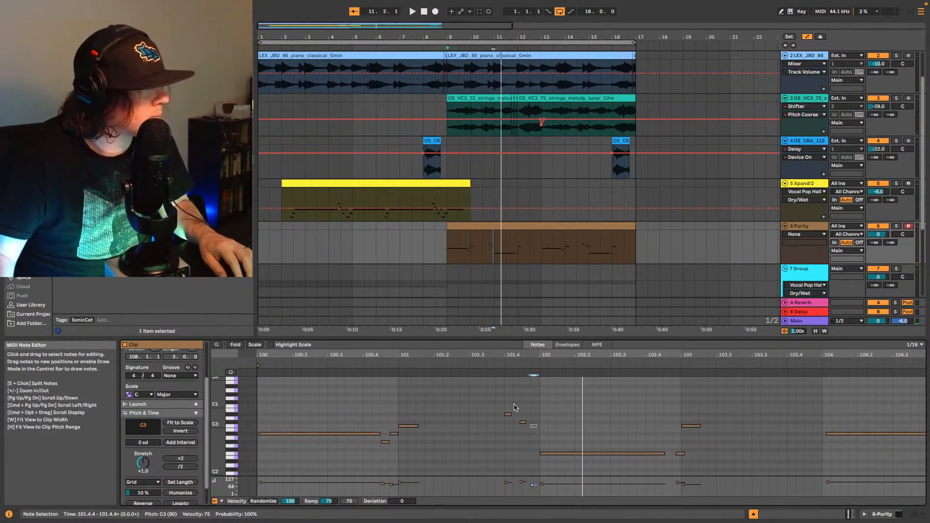
Step: Switch the note grid to triplets and nudge the C#3 and C3 notes before bar 102 slightly earlier, checking by ear
{"action": "key", "text": "space"}
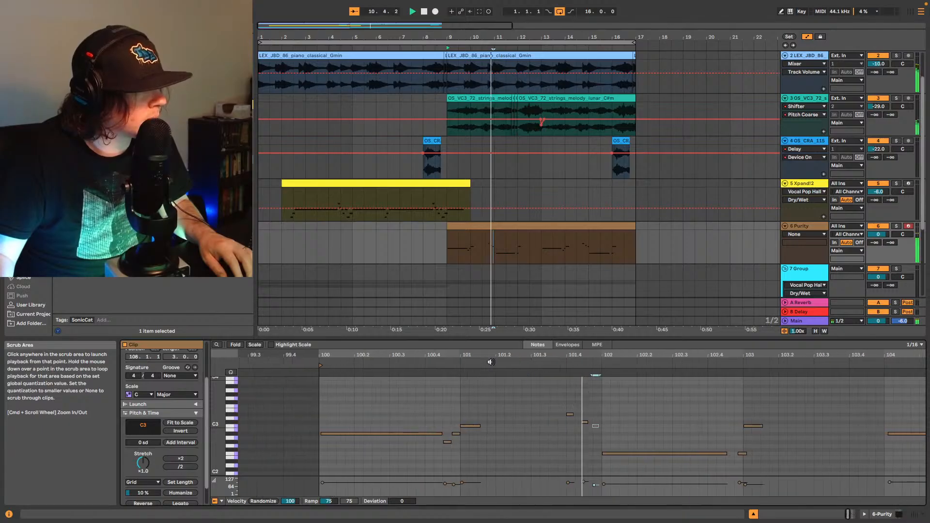
{"action": "key", "text": "space"}
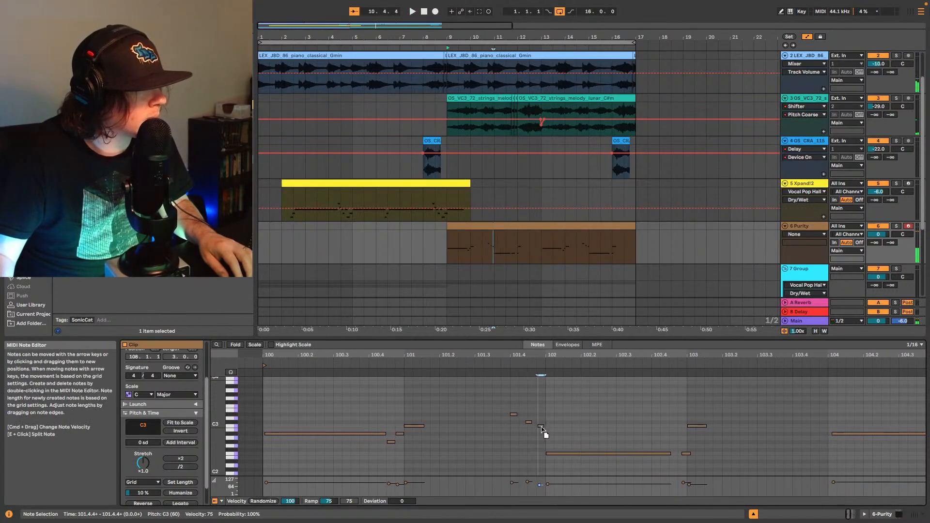
{"action": "left_click", "coordinate": [530, 423]}
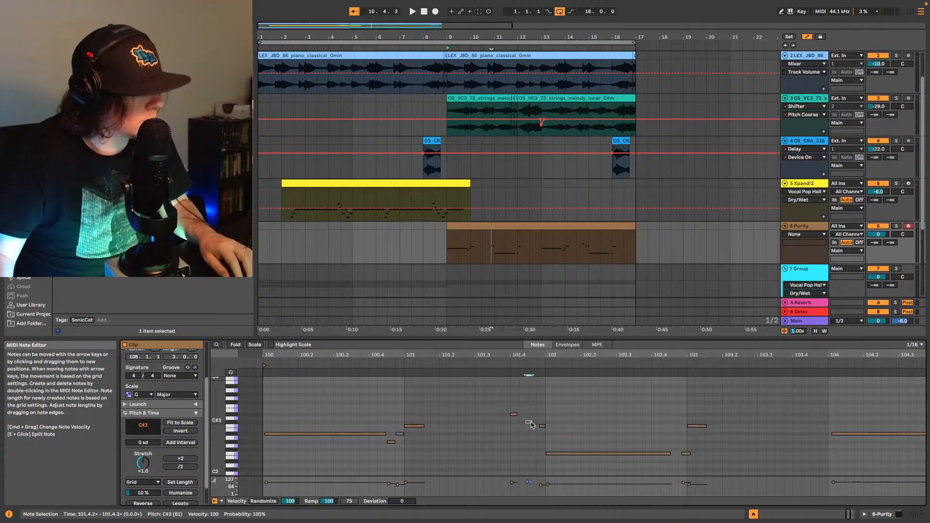
{"action": "key", "text": "super+3"}
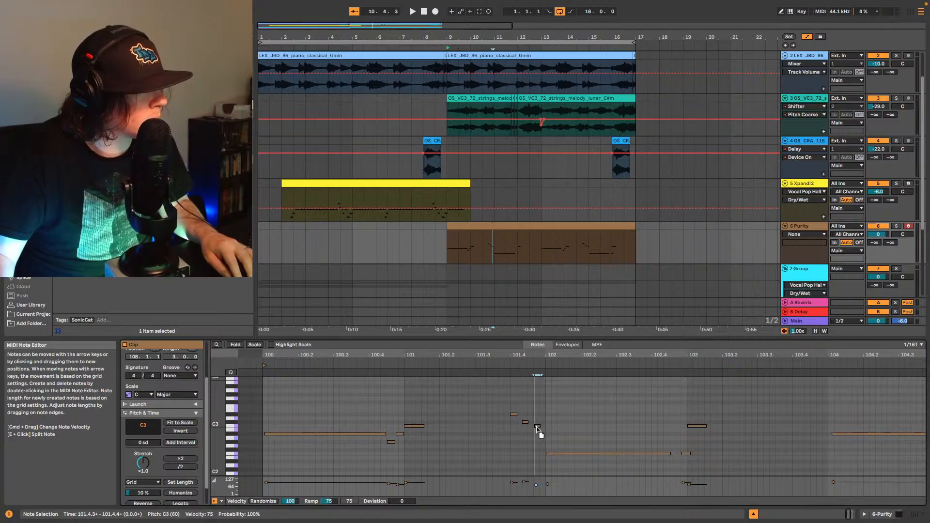
{"action": "key", "text": "super+2"}
{"action": "key", "text": "space"}
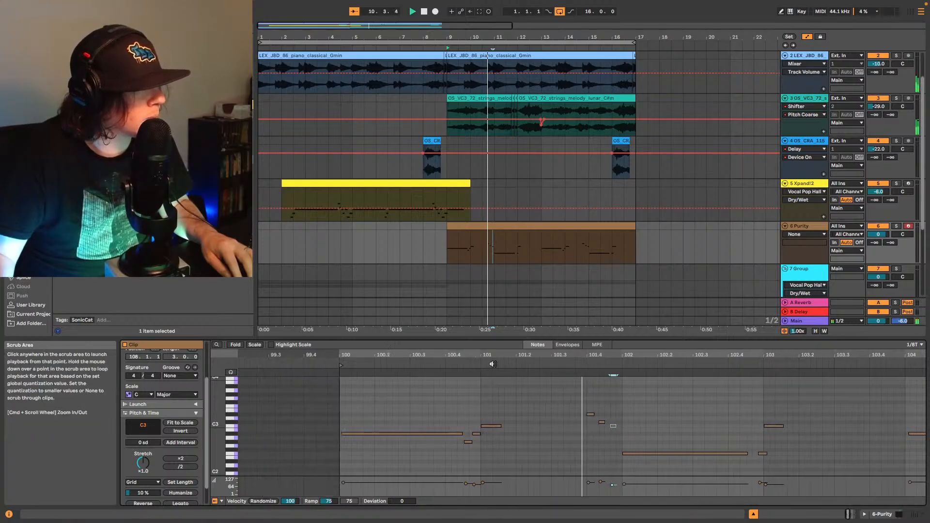
{"action": "key", "text": "space"}
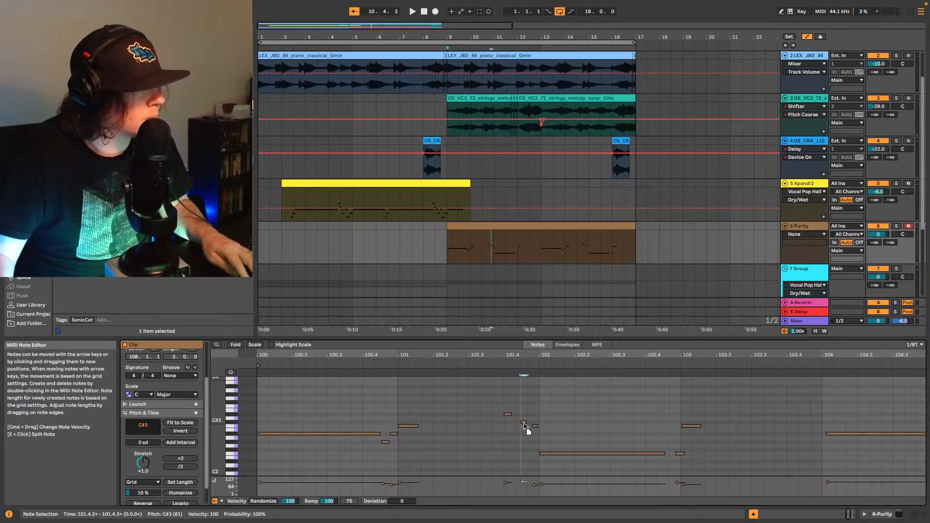
Step: Turn off the triplet grid, narrow the grid to 1/32, and fine-tune the C#3 and C3 timing before bar 102
{"action": "key", "text": "super+3"}
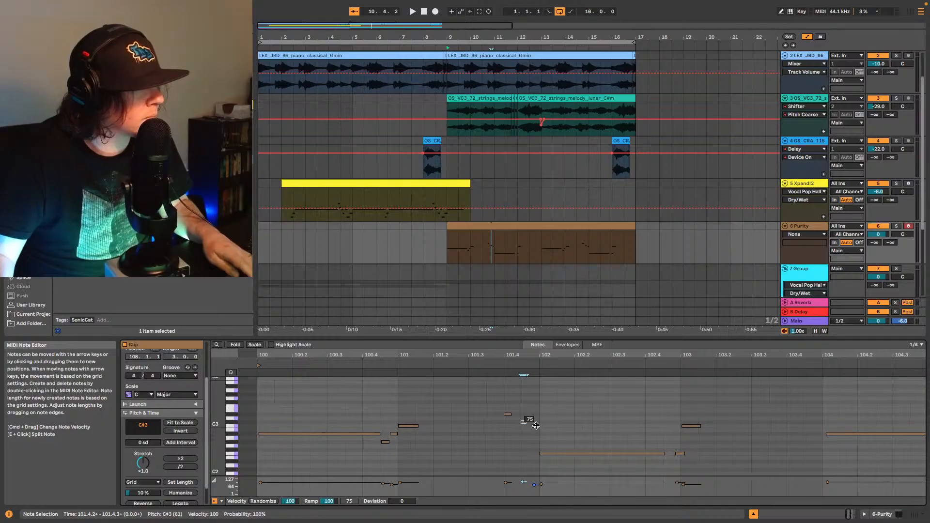
{"action": "key", "text": "super+1"}
{"action": "key", "text": "super+1"}
{"action": "key", "text": "super+1"}
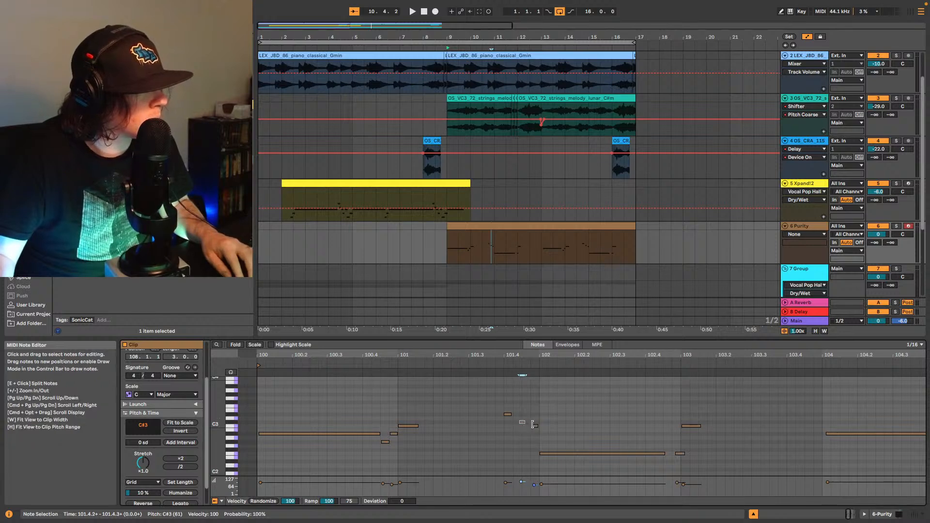
{"action": "key", "text": "super+1"}
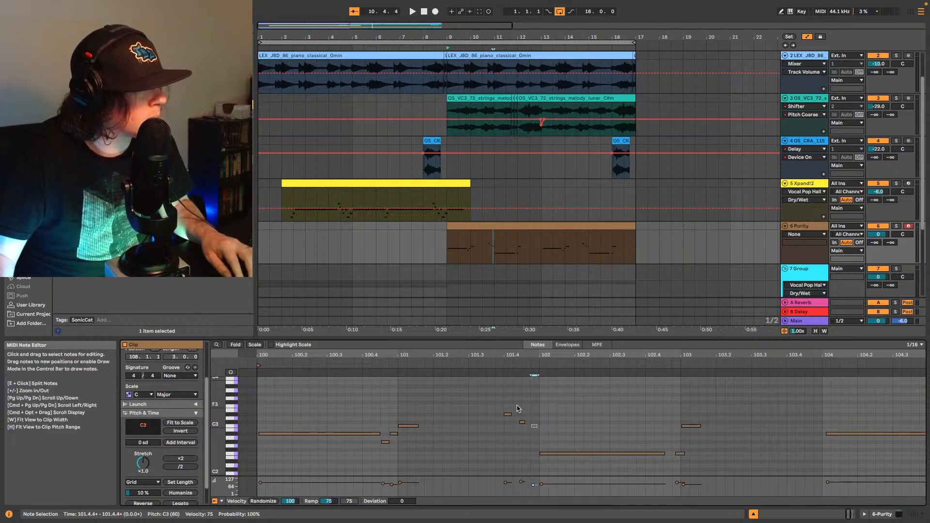
{"action": "left_click", "coordinate": [494, 364]}
{"action": "key", "text": "space"}
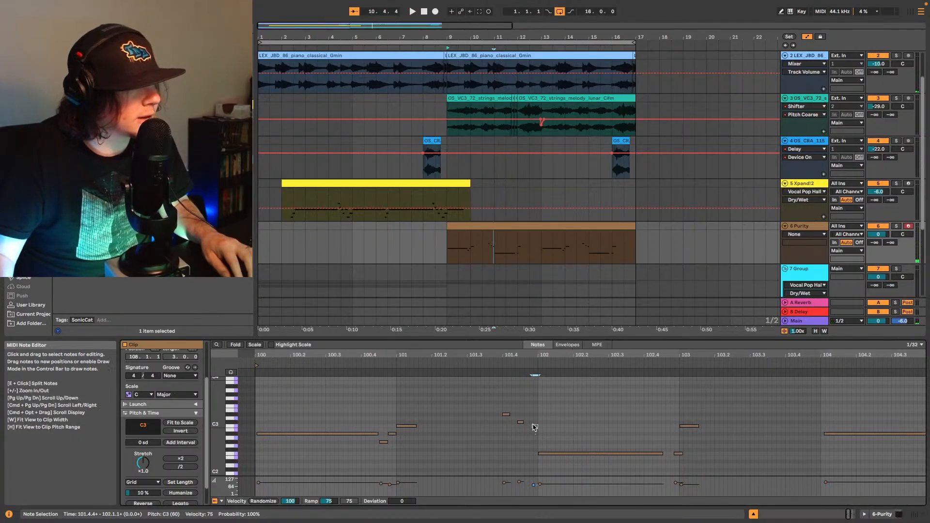
Step: Trim the short F2 note so it ends before bar 103, and audition the transition into that bar
{"action": "left_click", "coordinate": [498, 363]}
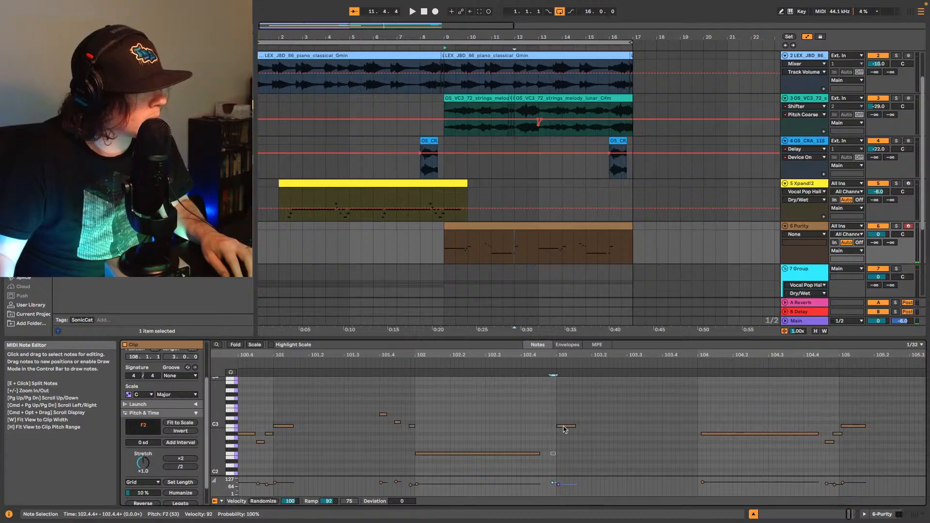
{"action": "left_click", "coordinate": [541, 372]}
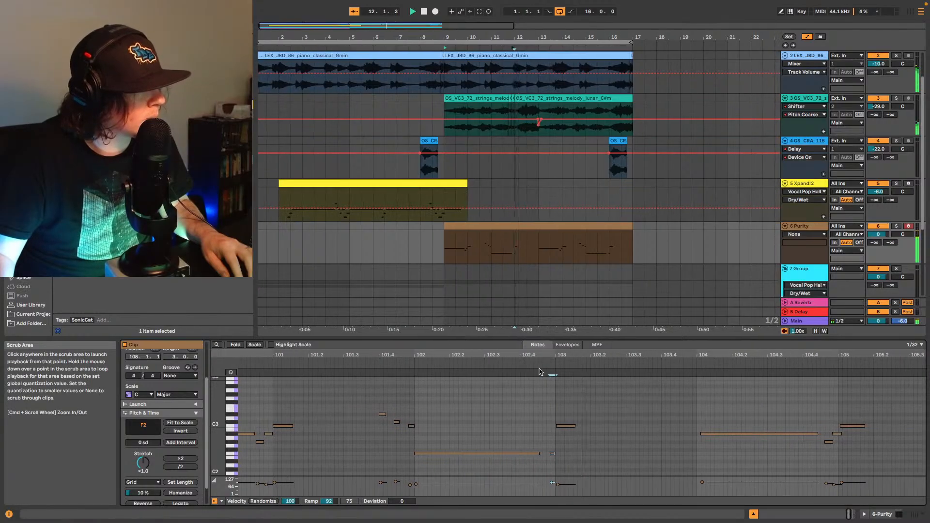
{"action": "key", "text": "space"}
{"action": "key", "text": "space"}
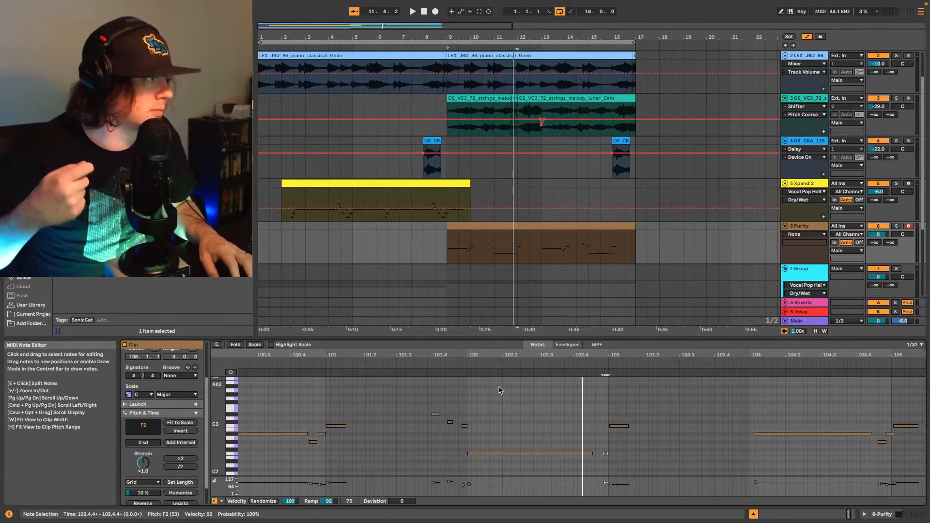
Step: Replay the run leading into bar 102 and move its D#3 note earlier, to about 101.3.4
{"action": "key", "text": "space"}
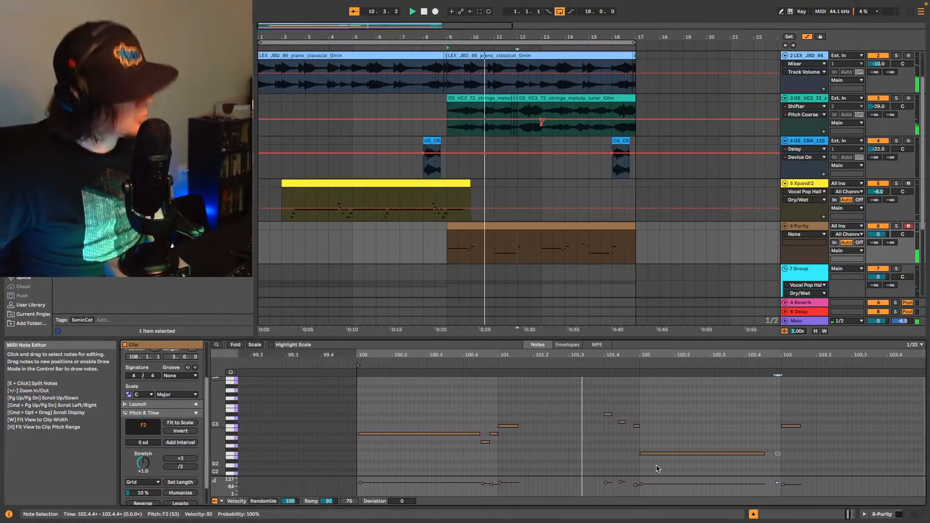
{"action": "key", "text": "space"}
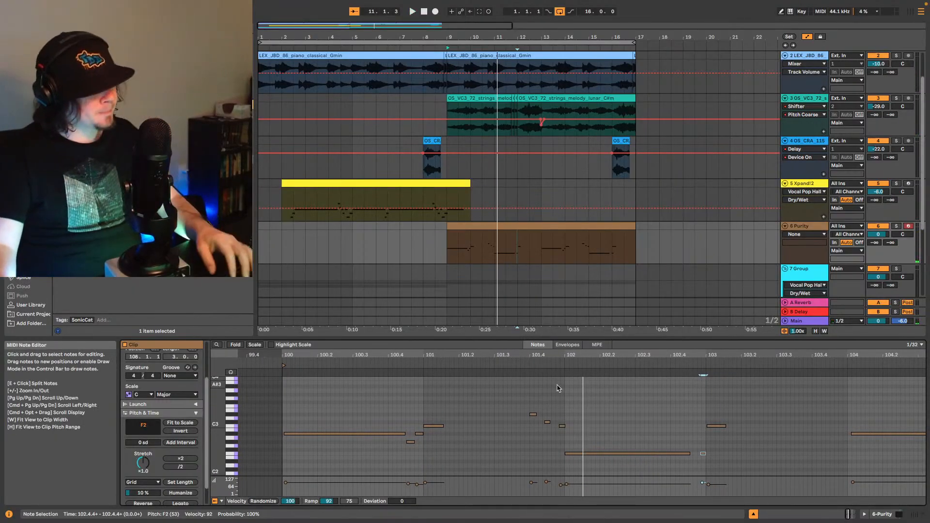
{"action": "left_click", "coordinate": [513, 367]}
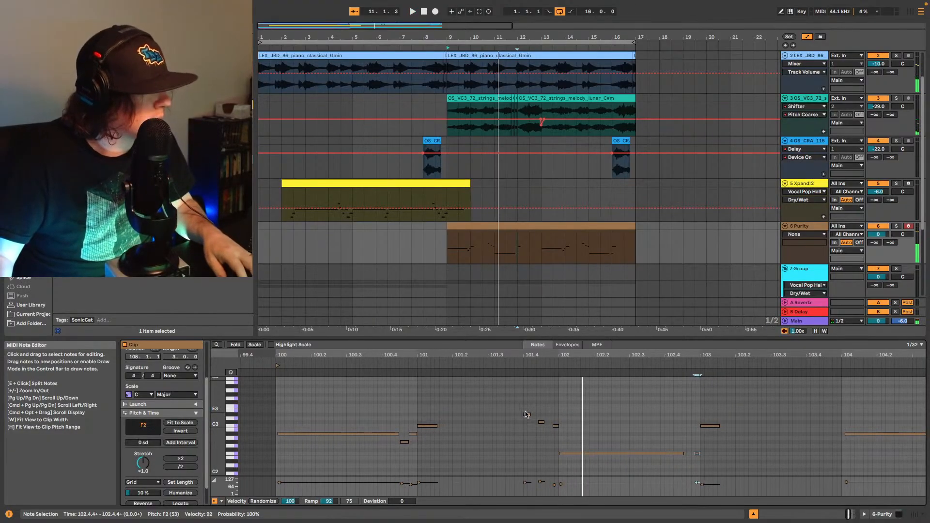
{"action": "left_click", "coordinate": [527, 415]}
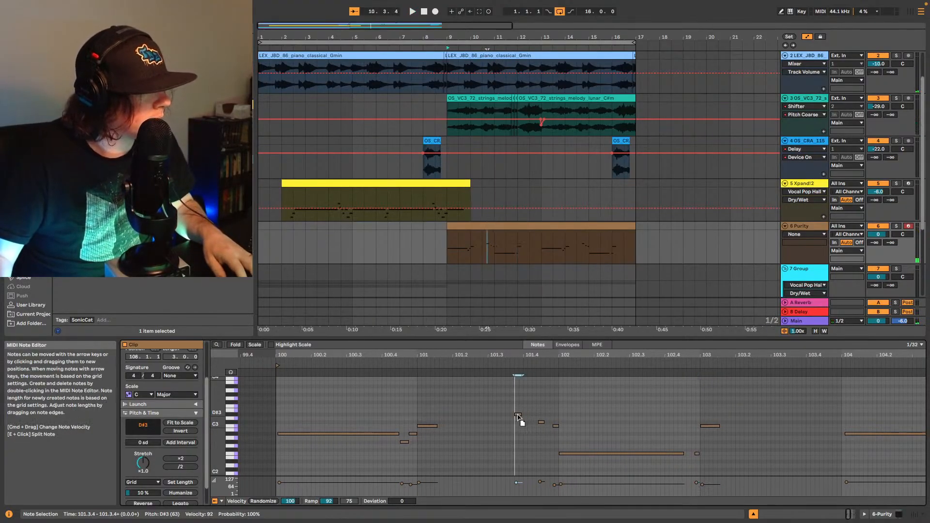
Step: Move the C#3 note before bar 102 slightly earlier, to about 101.4.2, and lengthen it and the preceding D#3 a little
{"action": "left_click", "coordinate": [541, 423]}
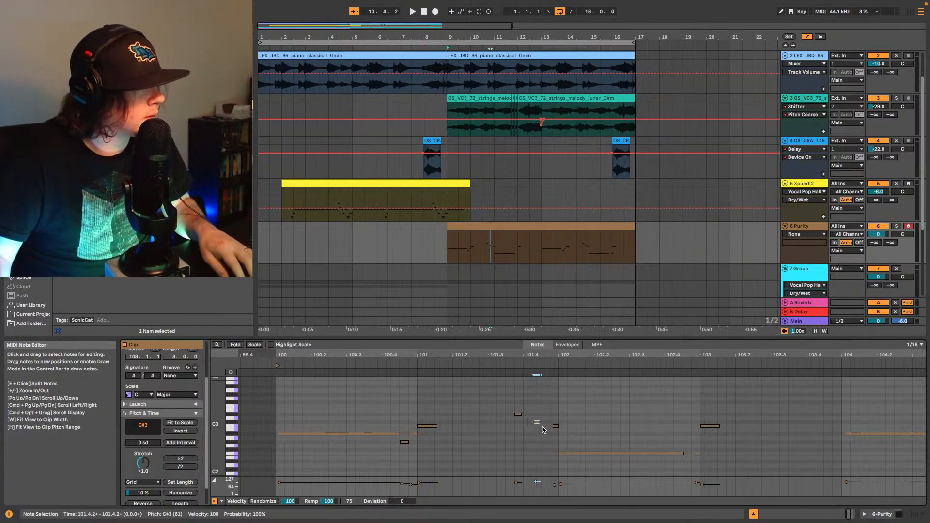
{"action": "key", "text": "space"}
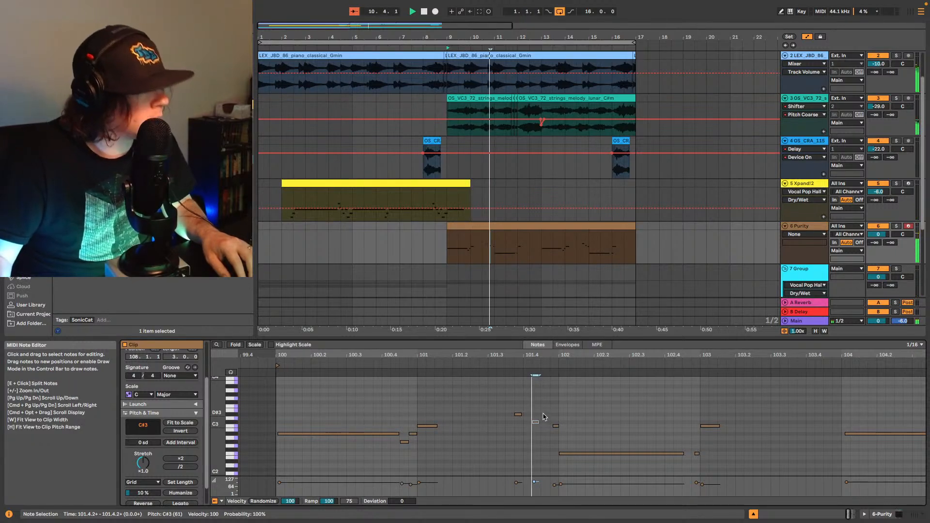
{"action": "left_click", "coordinate": [520, 414]}
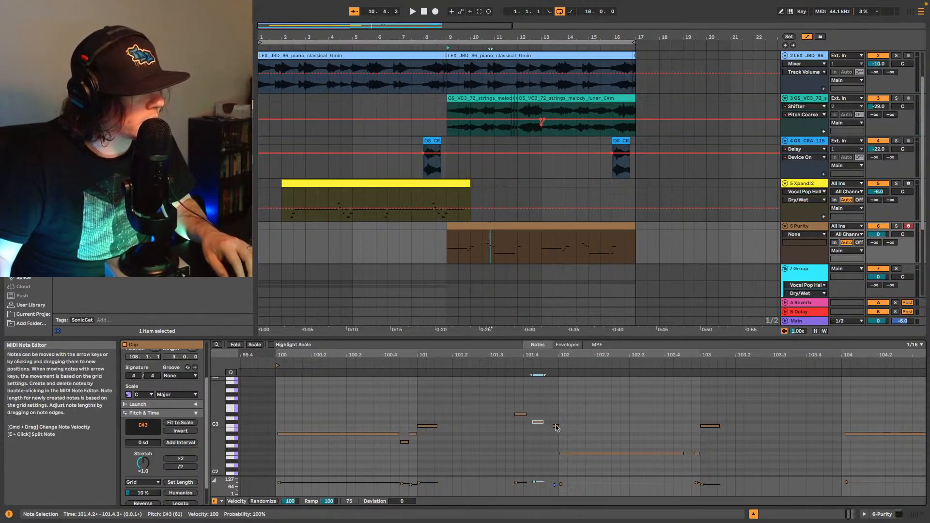
Step: Audition the run leading into bar 102 repeatedly and shorten its D#3 note slightly
{"action": "left_click", "coordinate": [503, 364]}
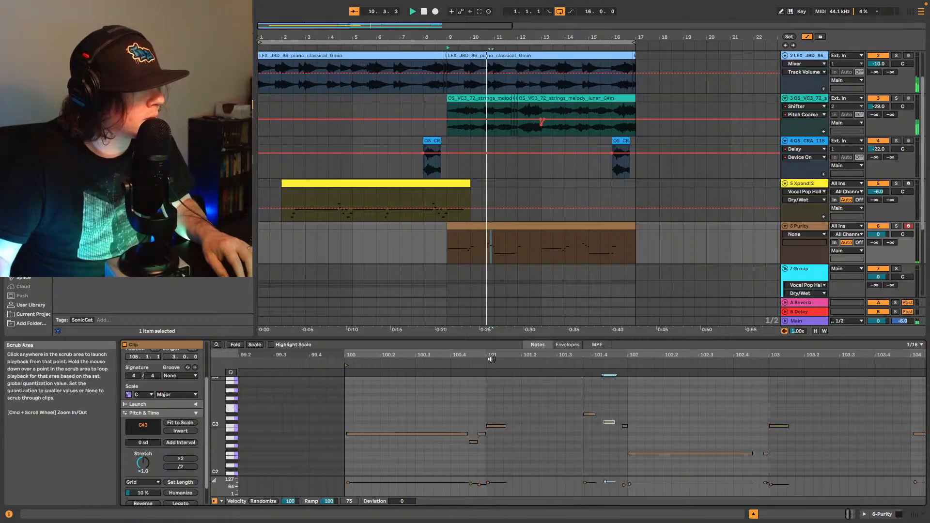
{"action": "key", "text": "space"}
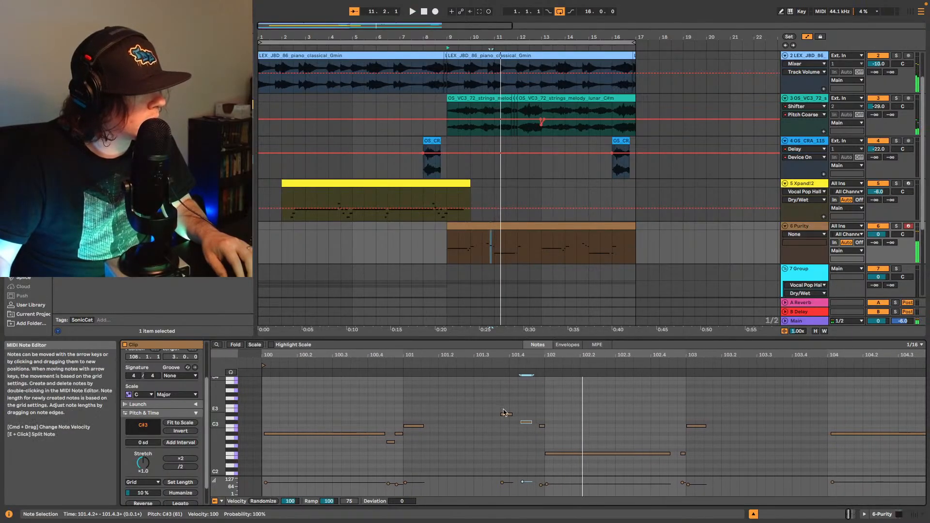
{"action": "key", "text": "space"}
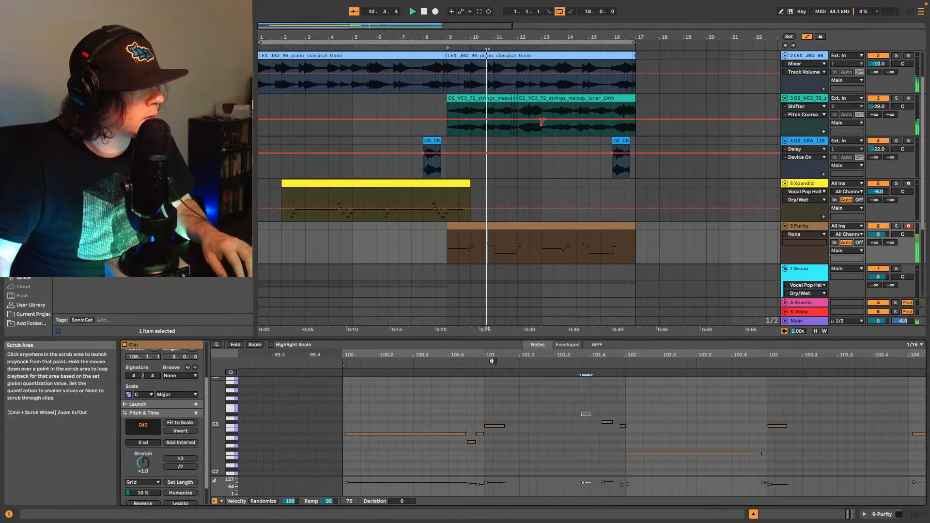
{"action": "key", "text": "space"}
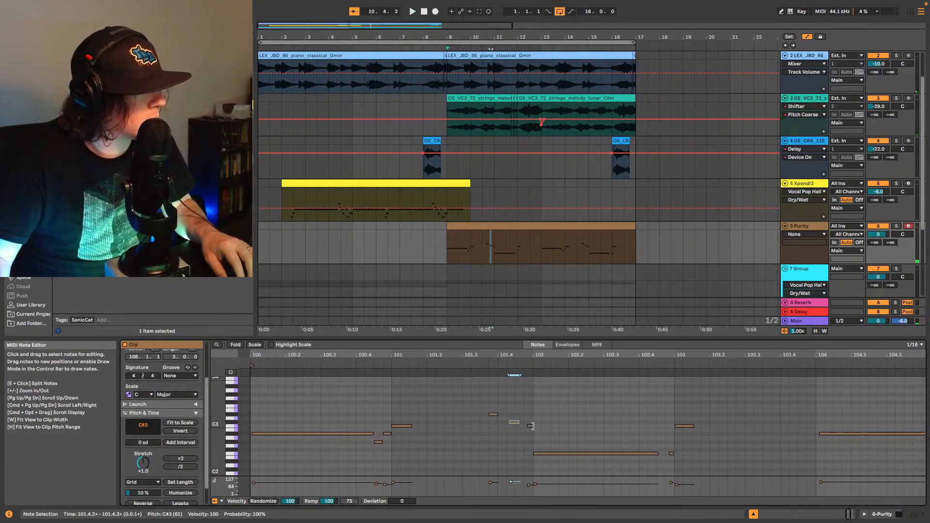
{"action": "key", "text": "space"}
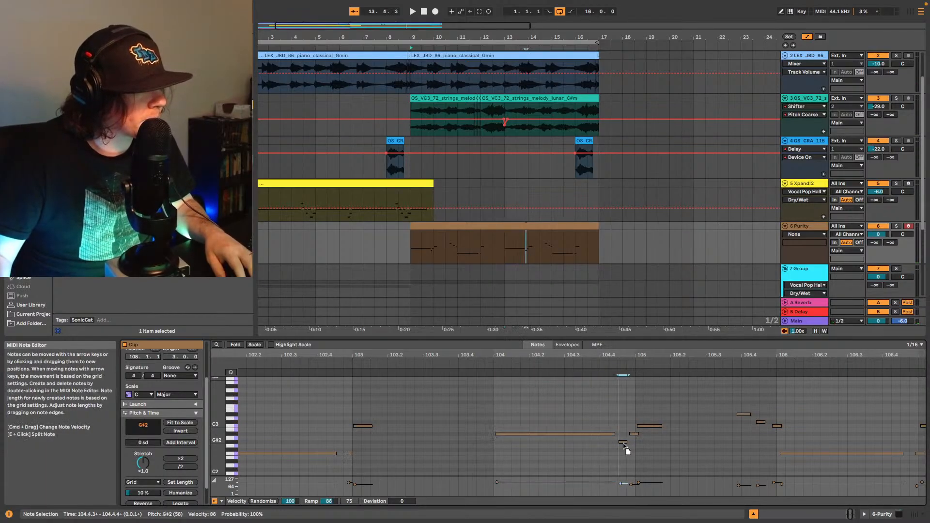
Step: Move the A2 and C3 notes around bar 105 slightly earlier, start the long F2 note at 106.1.1, and audition the part
{"action": "left_click", "coordinate": [642, 427]}
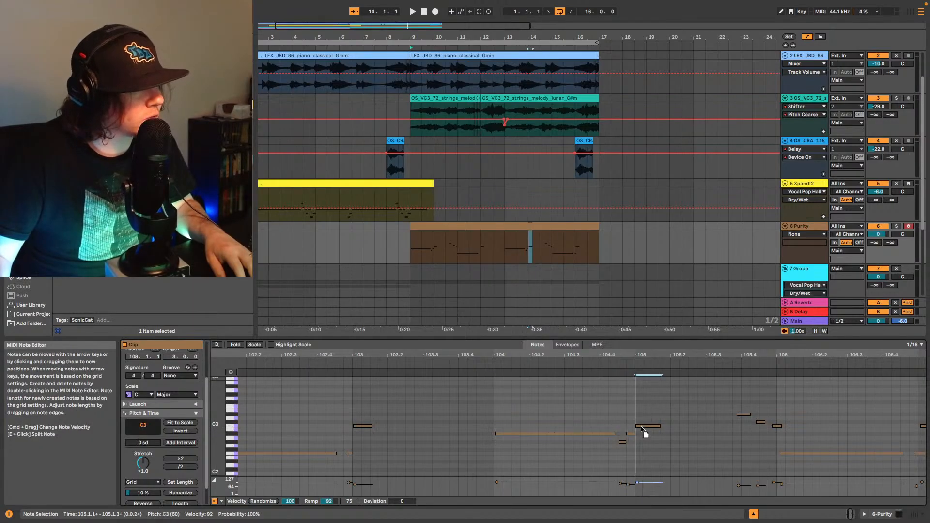
{"action": "left_click", "coordinate": [568, 226]}
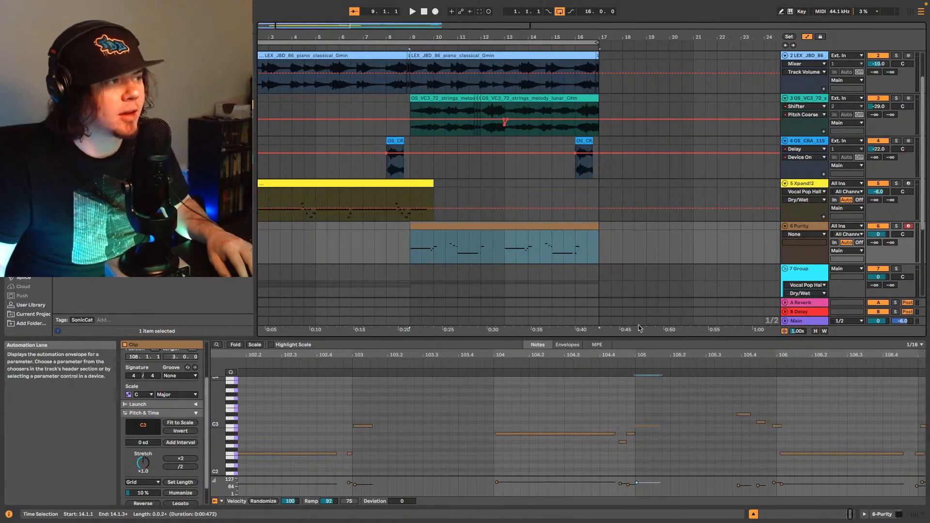
{"action": "left_click", "coordinate": [778, 454]}
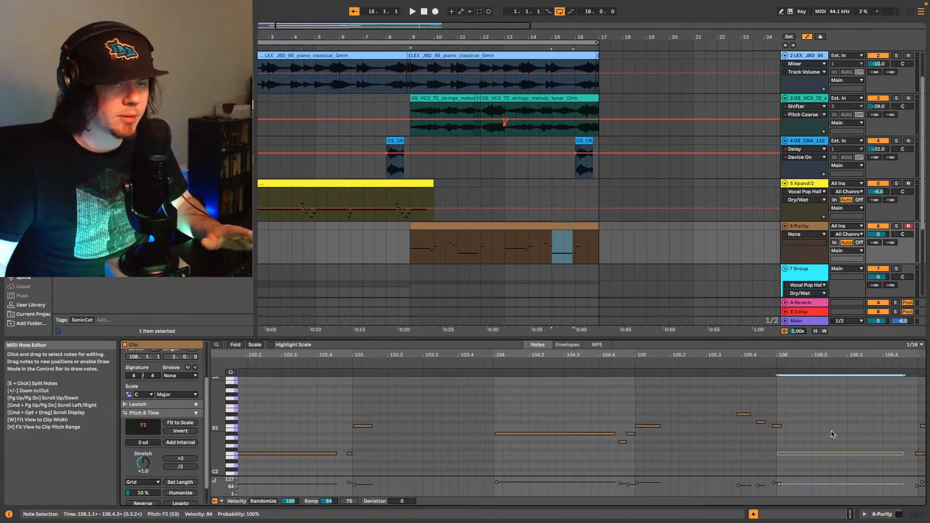
{"action": "left_click", "coordinate": [416, 245]}
{"action": "key", "text": "space"}
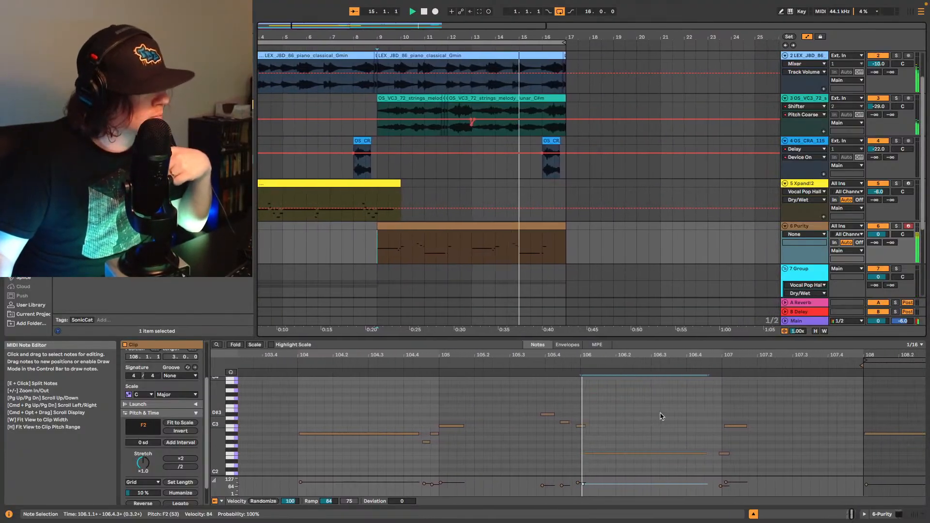
Step: Shorten the C3 note just before bar 106 and audition the run leading into that bar
{"action": "key", "text": "space"}
{"action": "left_click", "coordinate": [540, 424]}
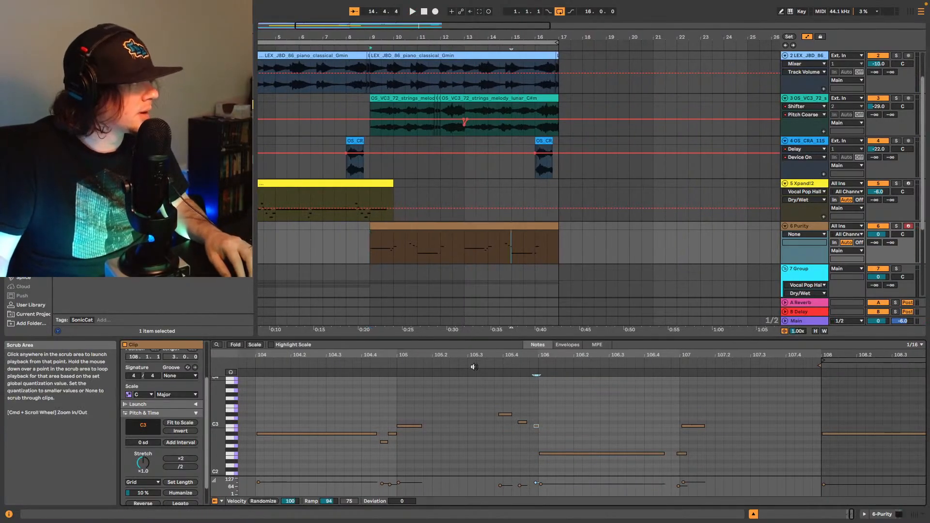
{"action": "key", "text": "space"}
{"action": "key", "text": "space"}
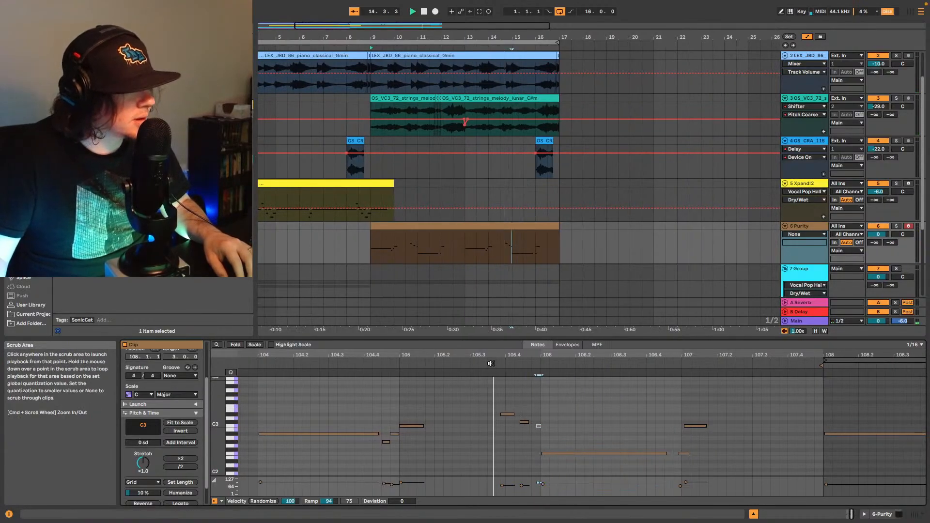
{"action": "key", "text": "space"}
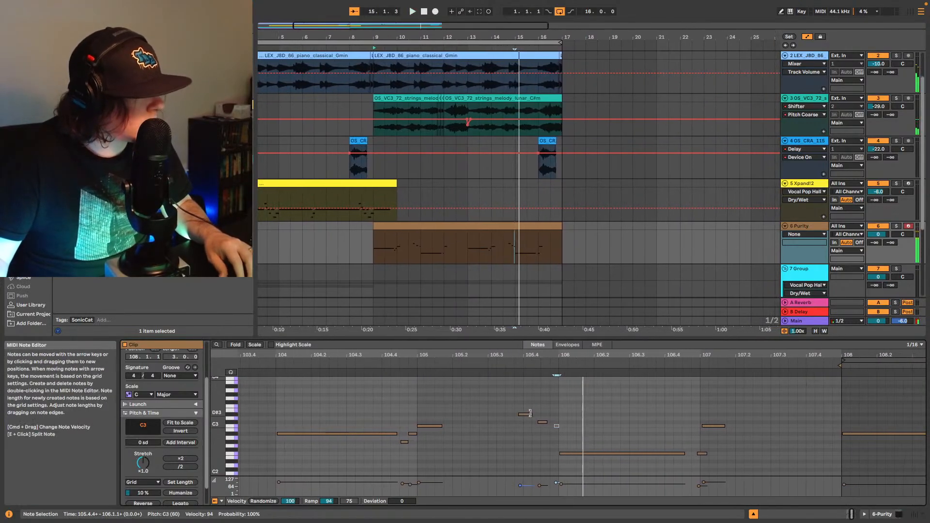
Step: Trim the D#3 note before bar 106 so it ends at about 105.4.1, and play the run back
{"action": "left_click", "coordinate": [529, 413]}
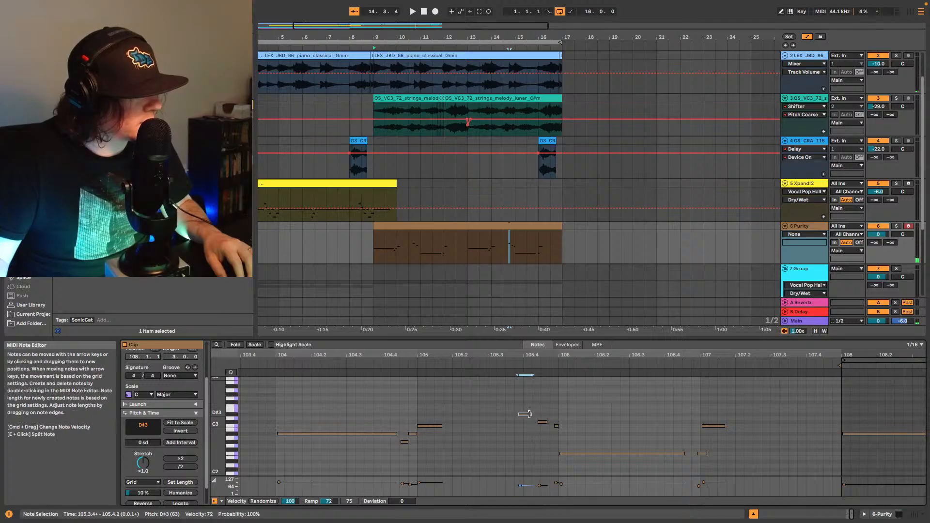
{"action": "left_click_drag", "start_coordinate": [531, 415], "coordinate": [529, 414]}
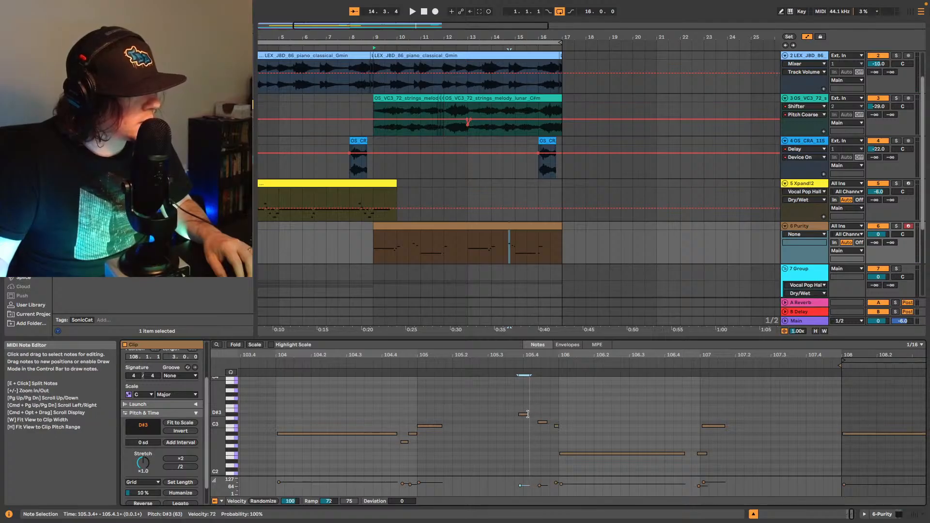
{"action": "key", "text": "space"}
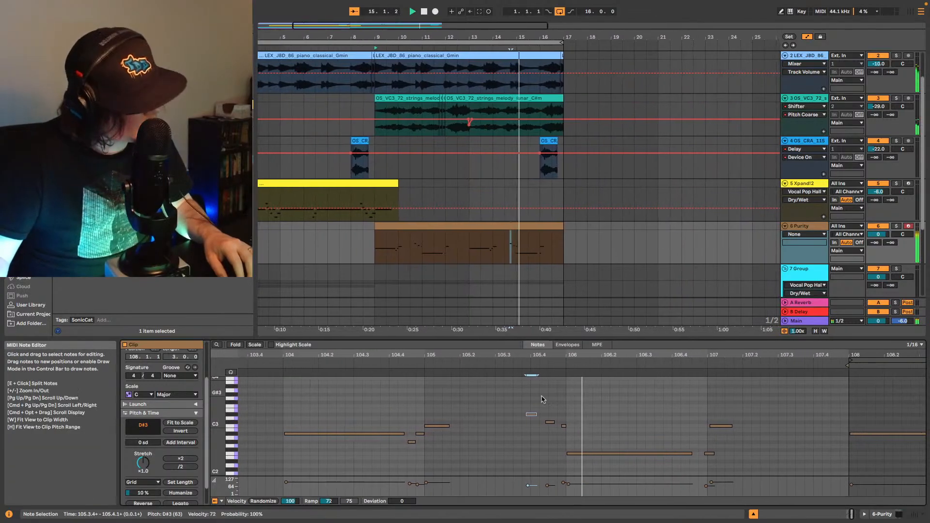
Step: Trim the C3 note further so it ends within 105.4.4, and check the transition into bar 106 by ear
{"action": "key", "text": "space"}
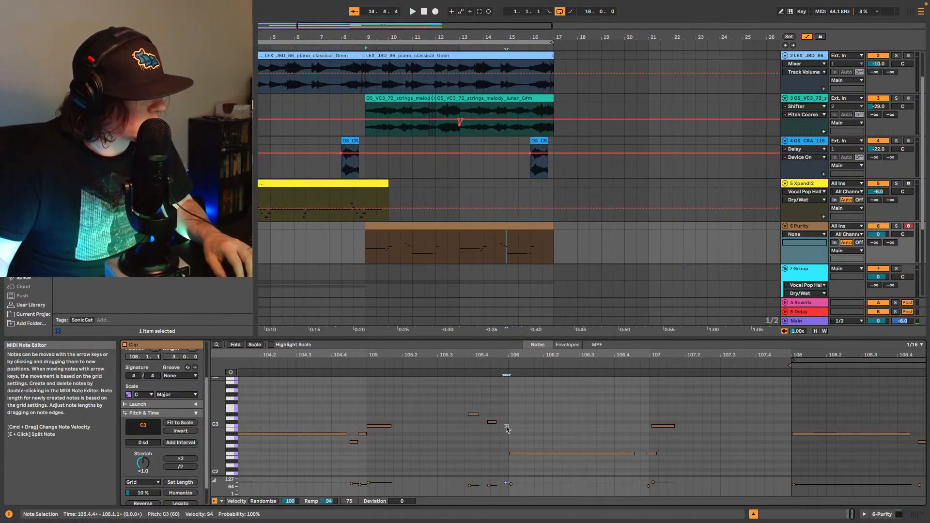
{"action": "key", "text": "space"}
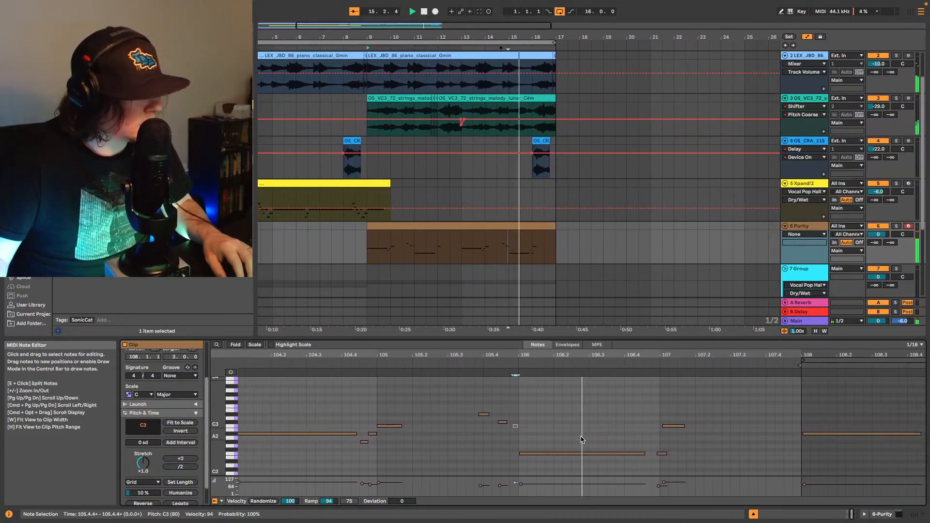
{"action": "key", "text": "space"}
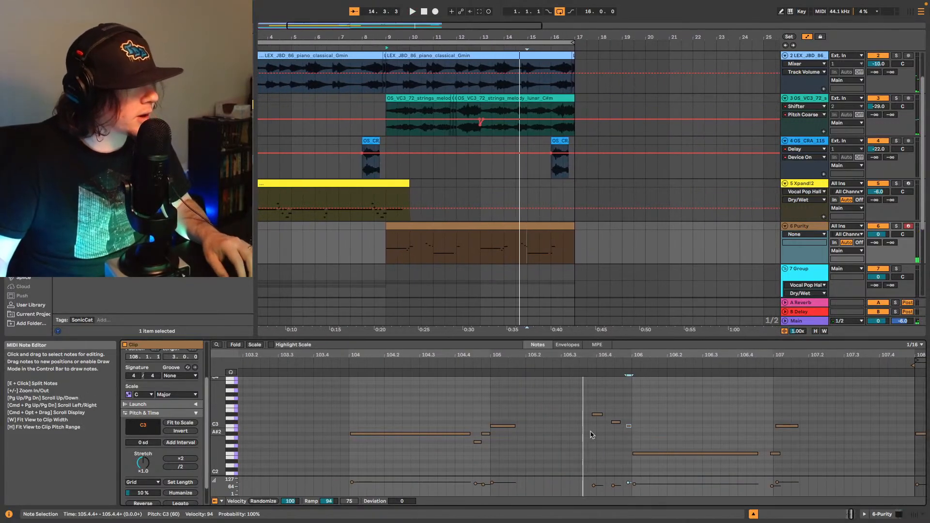
Step: Copy the D#3, C#3 and C3 run before bar 106 over the matching run before bar 102
{"action": "left_click_drag", "start_coordinate": [587, 434], "coordinate": [632, 412]}
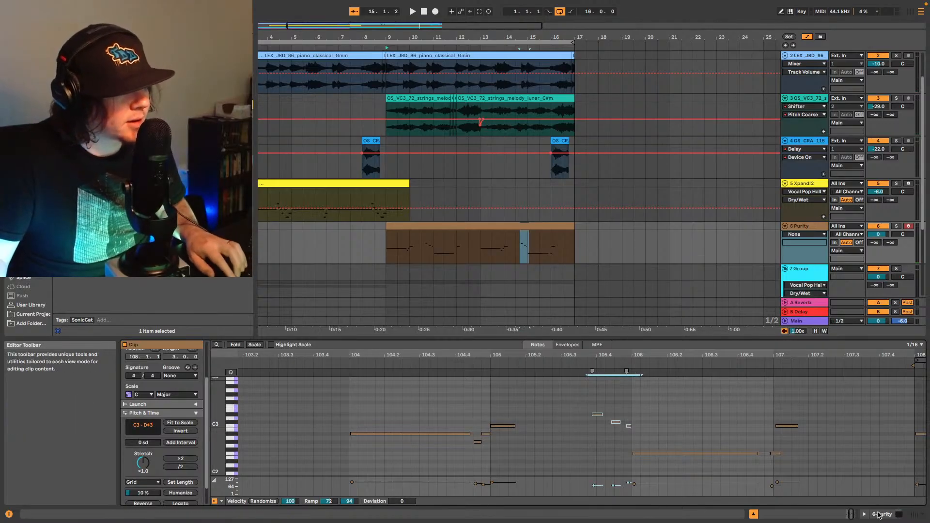
{"action": "left_click_drag", "start_coordinate": [851, 515], "coordinate": [849, 514]}
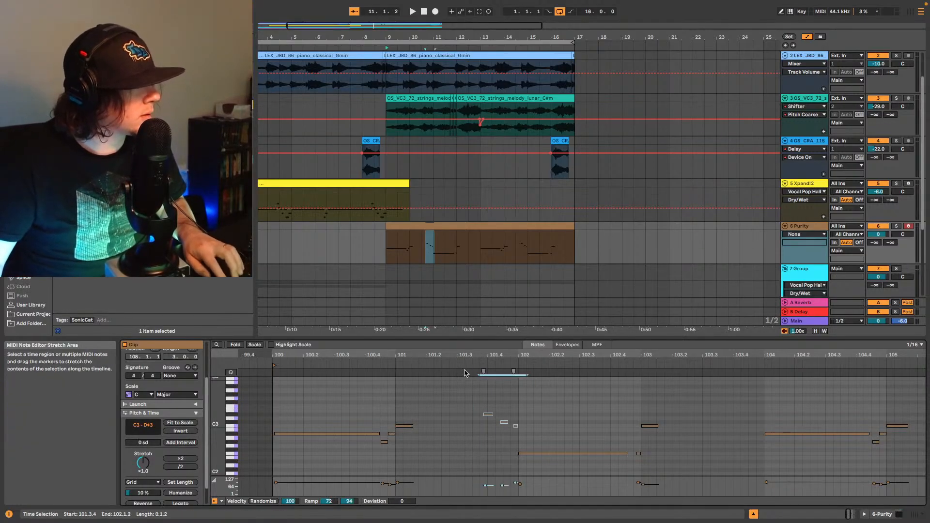
Step: Shorten the short F2 note just before bar 107 and audition the end of the clip
{"action": "key", "text": "space"}
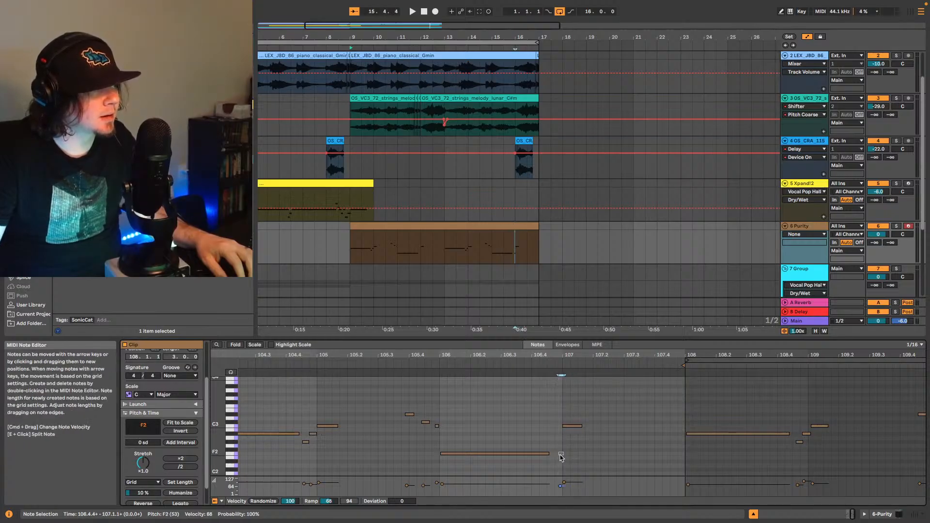
{"action": "key", "text": "space"}
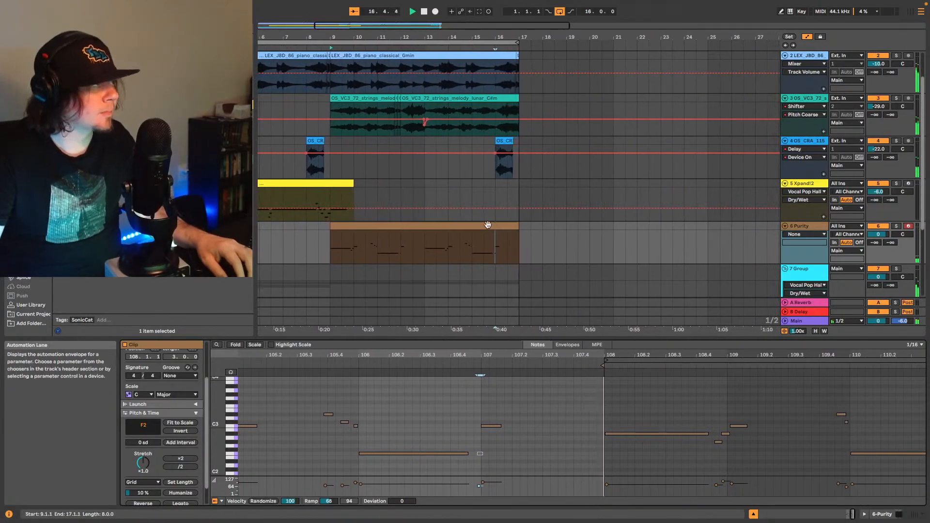
{"action": "key", "text": "space"}
Step: Copy the eight-bar Purity clip to bar 1 of its track and play the arrangement from the start
{"action": "left_click", "coordinate": [487, 243]}
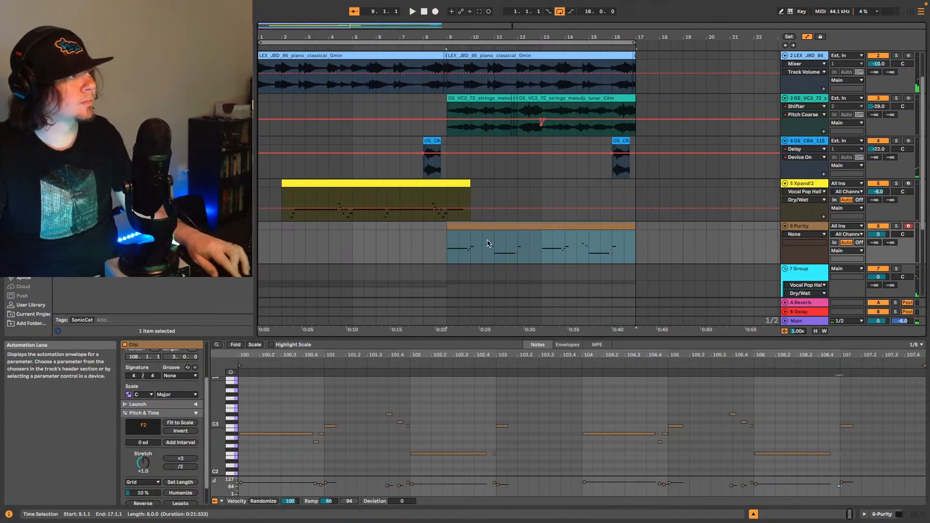
{"action": "left_click", "coordinate": [262, 246]}
{"action": "key", "text": "super+v"}
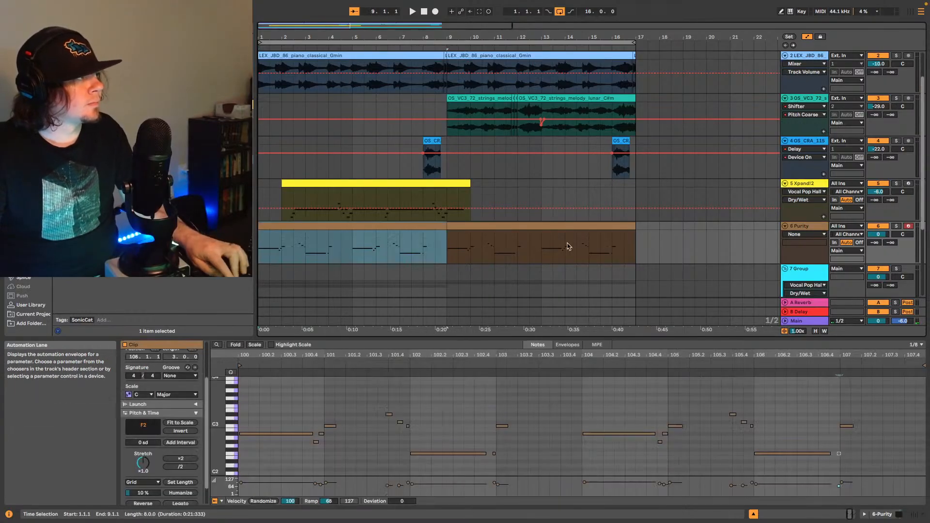
{"action": "key", "text": "space"}
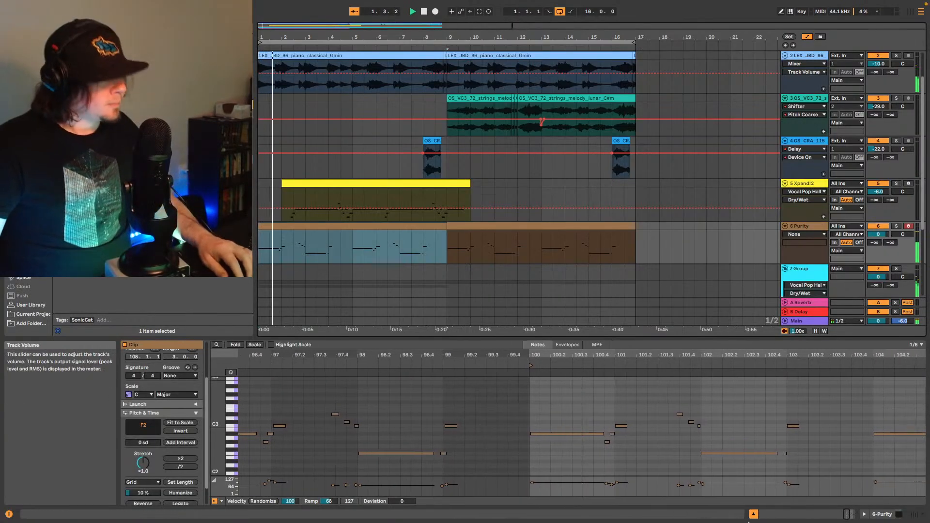
Step: Add the UADx LA-2A Tube Compressor after the Purity instrument and check its Peak Reduction control during playback
{"action": "left_click", "coordinate": [881, 514]}
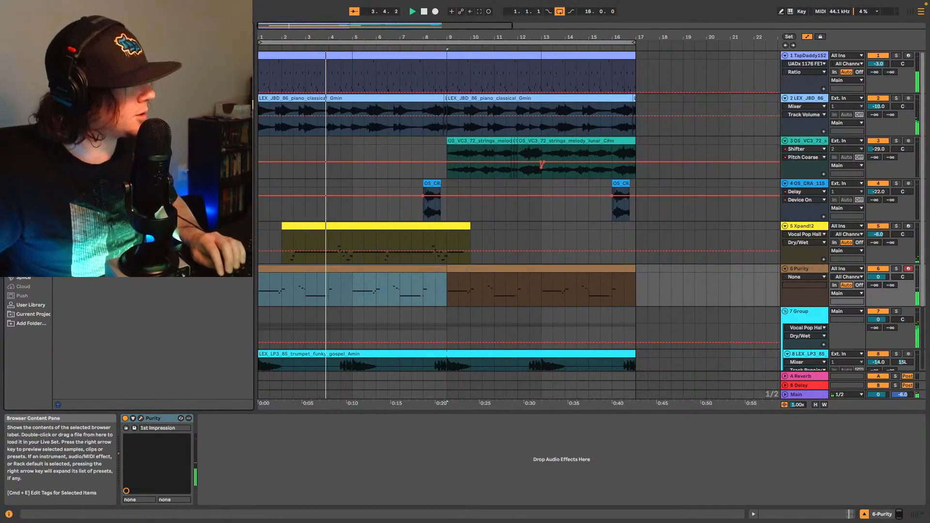
{"action": "left_click_drag", "start_coordinate": [145, 187], "coordinate": [284, 453]}
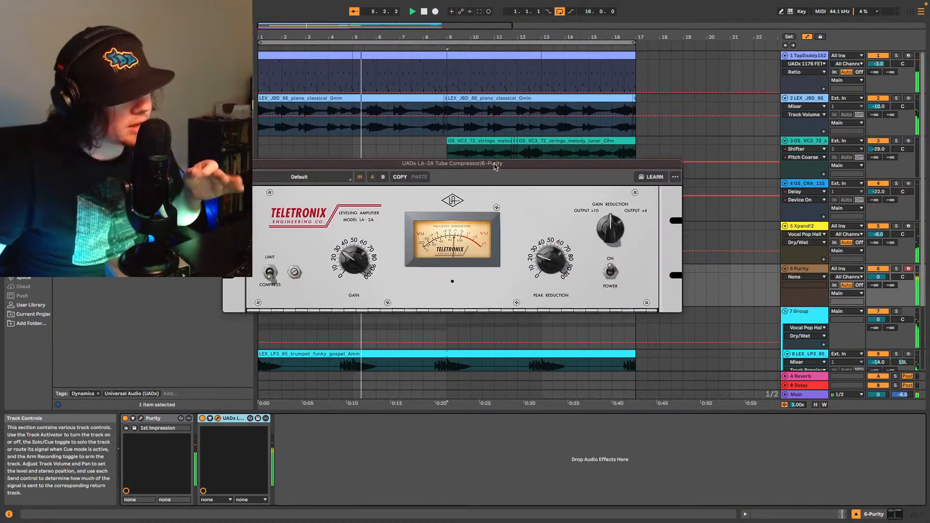
{"action": "left_click", "coordinate": [549, 260]}
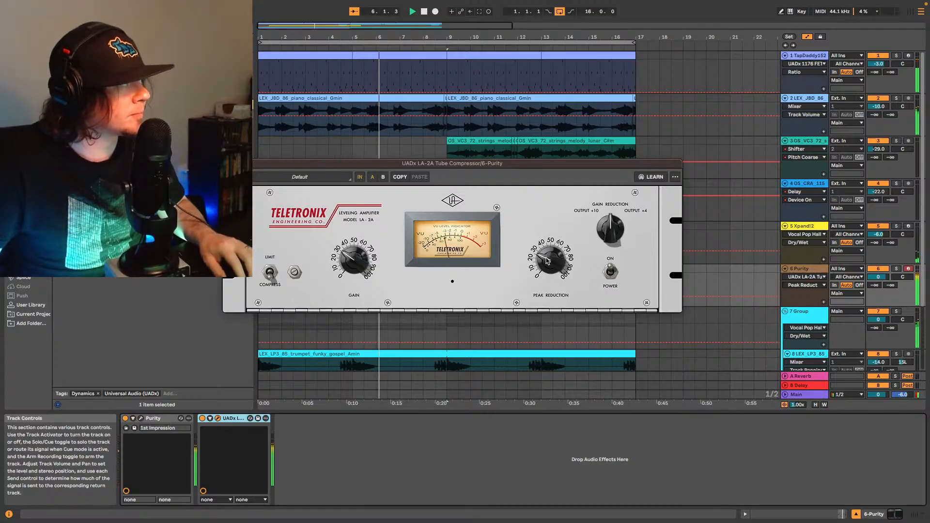
Step: Find the UADx Oxide Tape Recorder in the browser, add it after the LA-2A, and close its plug-in window
{"action": "left_click", "coordinate": [140, 27]}
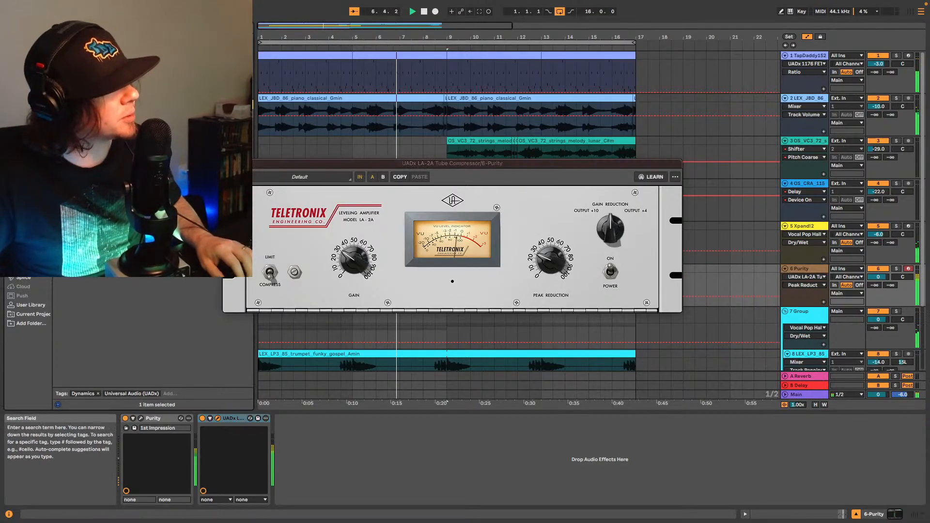
{"action": "key", "text": "BackSpace"}
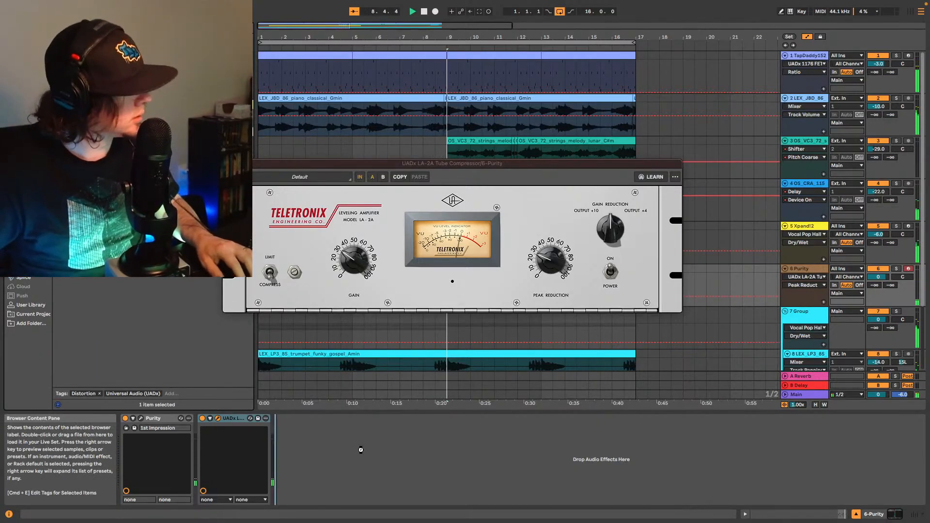
{"action": "left_click_drag", "start_coordinate": [360, 446], "coordinate": [361, 448]}
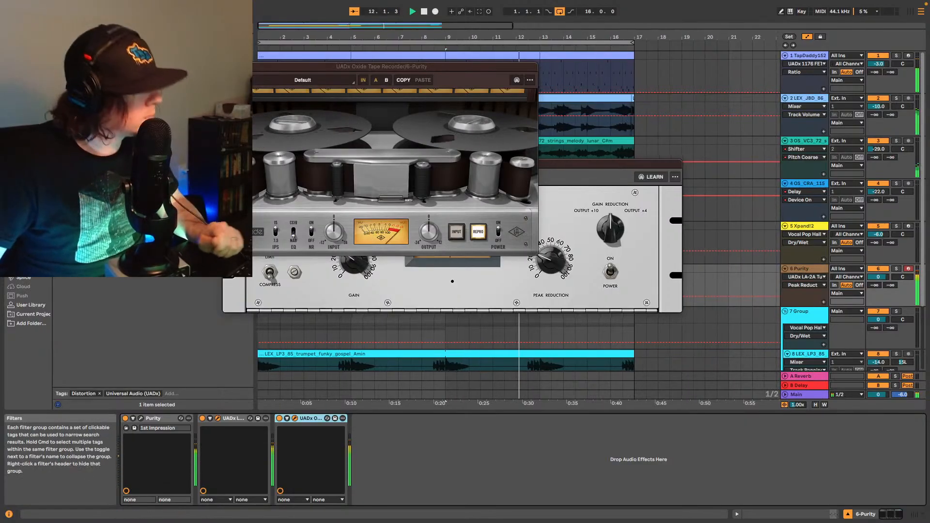
{"action": "left_click", "coordinate": [231, 66]}
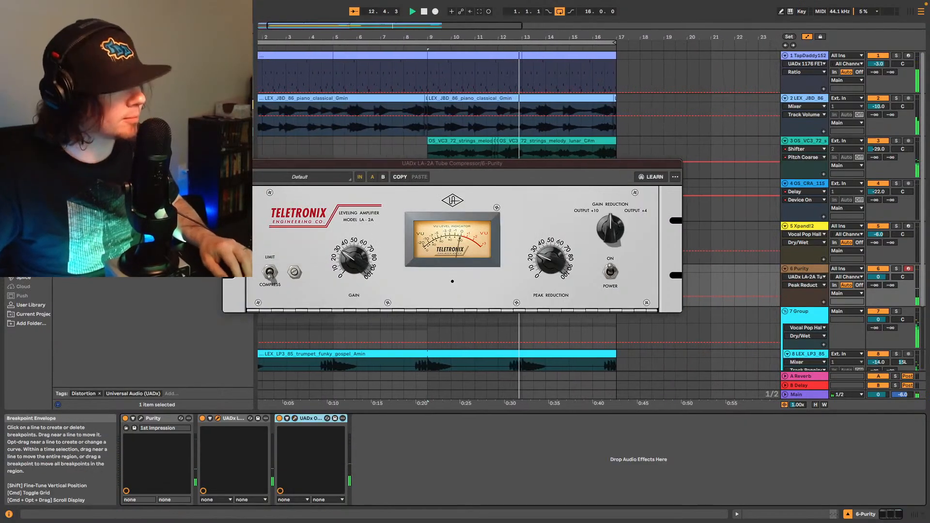
Step: Lower the Purity track's volume to -10 dB during playback and close the LA-2A compressor window
{"action": "left_click", "coordinate": [228, 163]}
{"action": "left_click", "coordinate": [880, 279]}
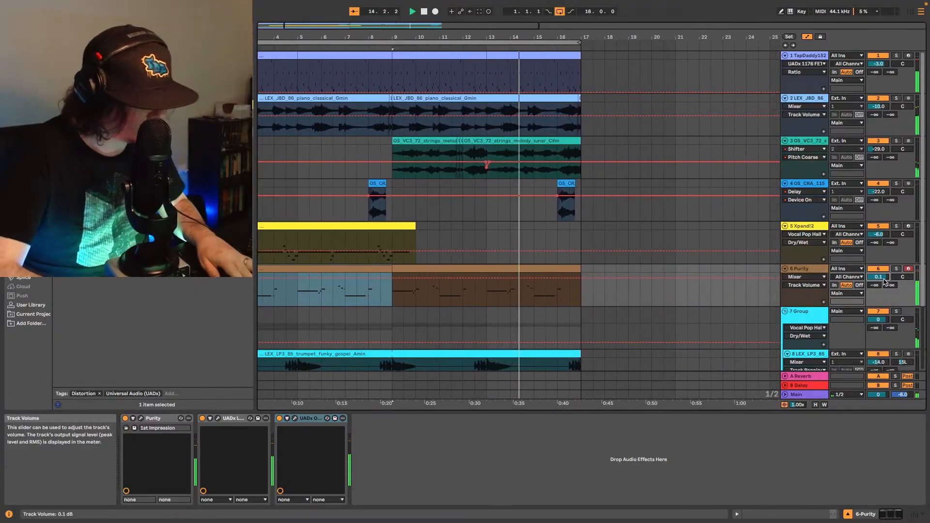
{"action": "type", "text": "-6"}
{"action": "key", "text": "Return"}
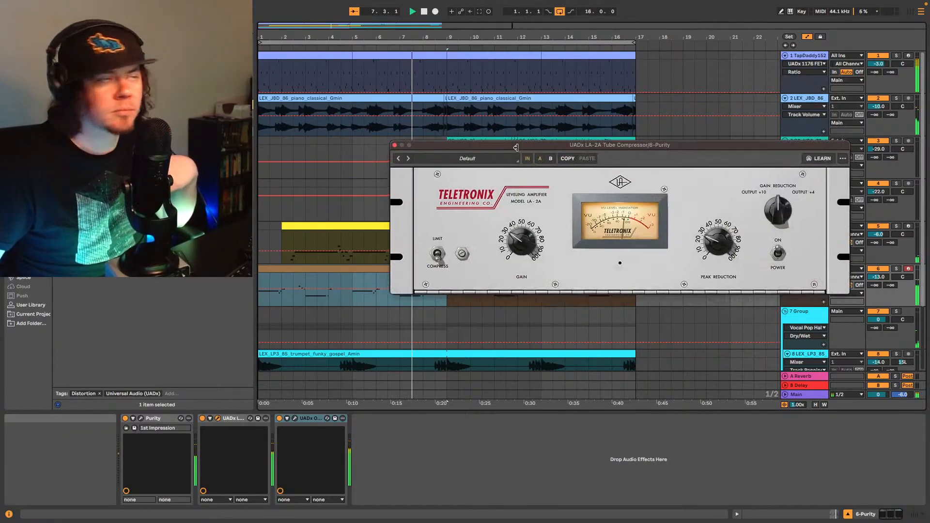
{"action": "left_click_drag", "start_coordinate": [517, 146], "coordinate": [378, 140]}
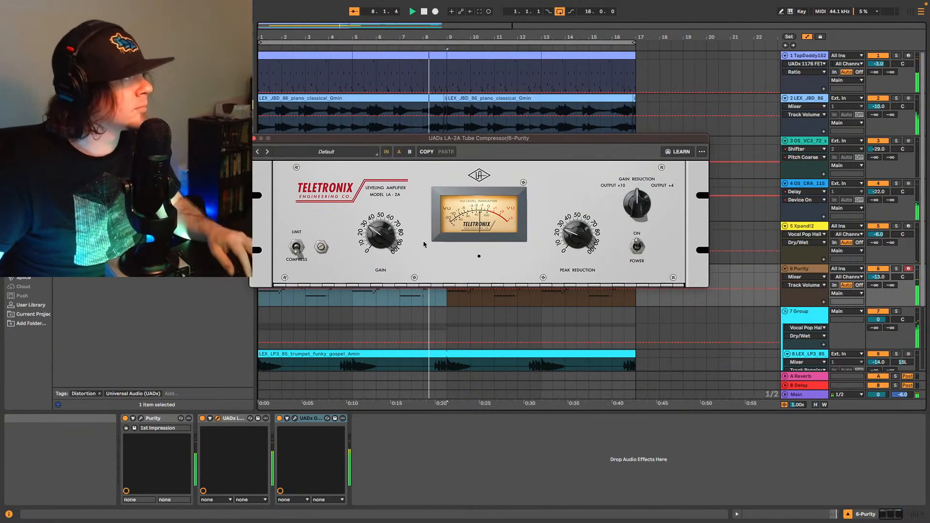
{"action": "left_click", "coordinate": [883, 278]}
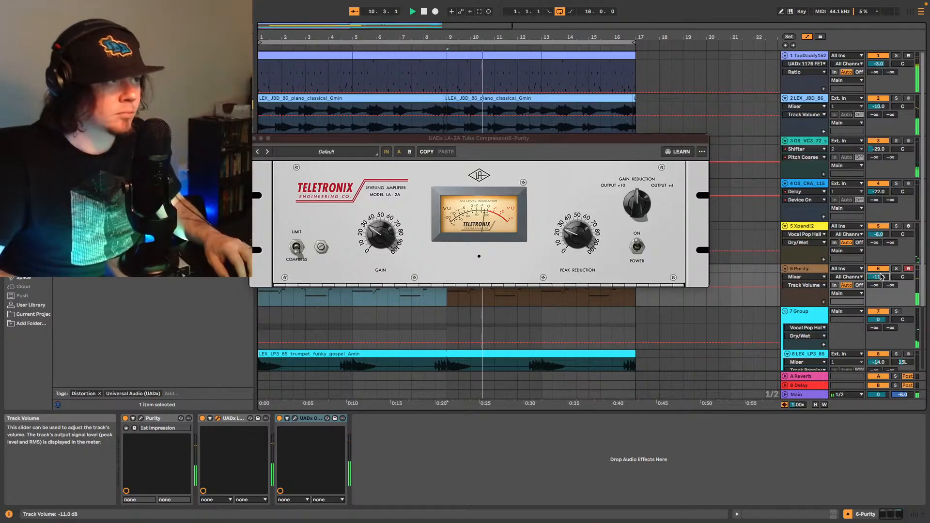
{"action": "scroll", "coordinate": [882, 277], "scroll_direction": "up", "scroll_amount": 1}
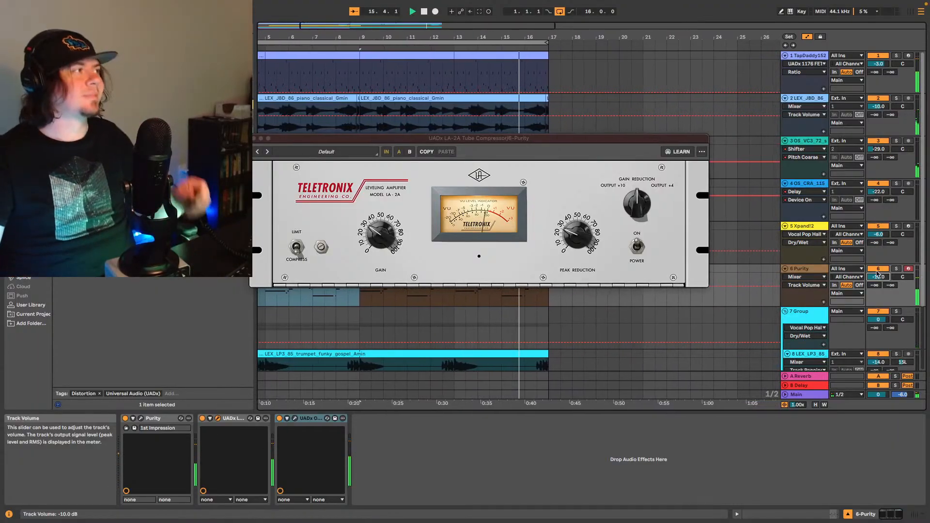
{"action": "left_click", "coordinate": [253, 138]}
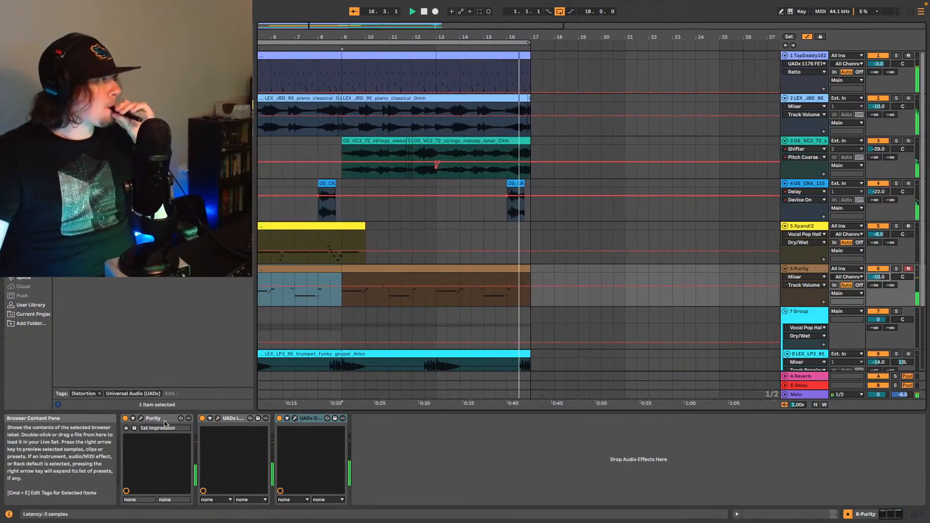
Step: Open the Purity instrument, examine the edit page of its AnA BassGuitar preset, and close the window
{"action": "left_click", "coordinate": [141, 419]}
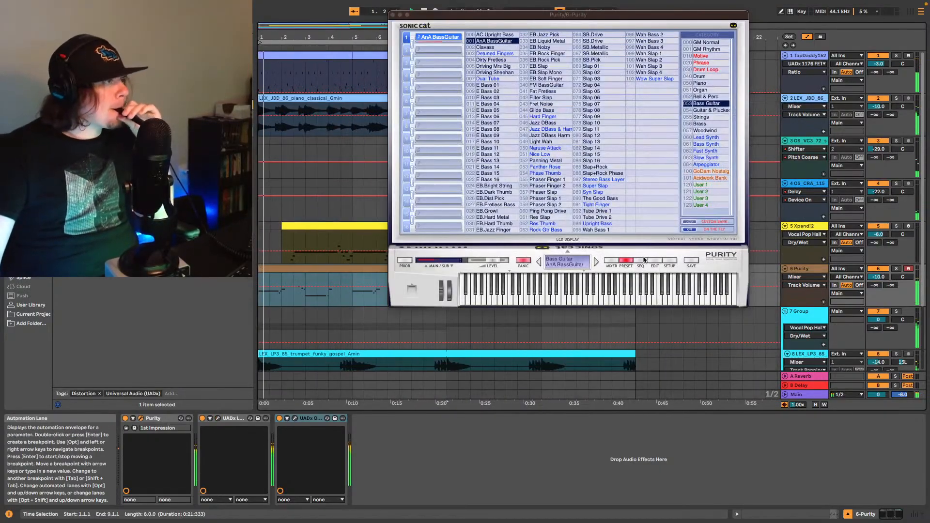
{"action": "left_click", "coordinate": [654, 260]}
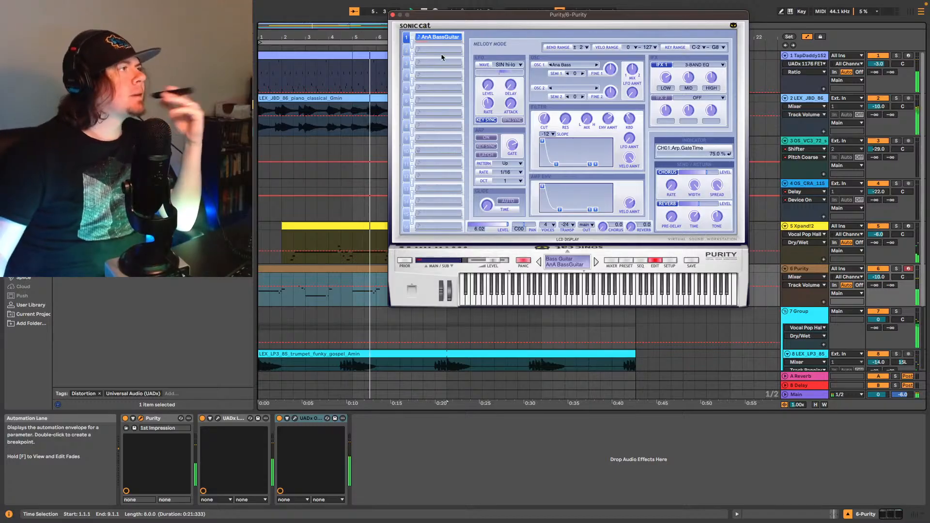
{"action": "left_click", "coordinate": [392, 14]}
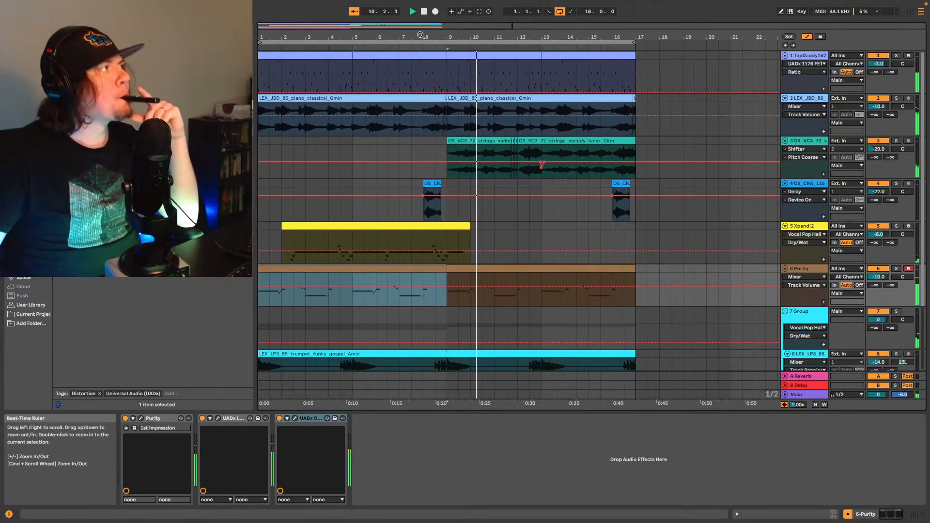
Step: Insert a new MIDI track directly below the Purity track
{"action": "left_click_drag", "start_coordinate": [421, 30], "coordinate": [483, 34]}
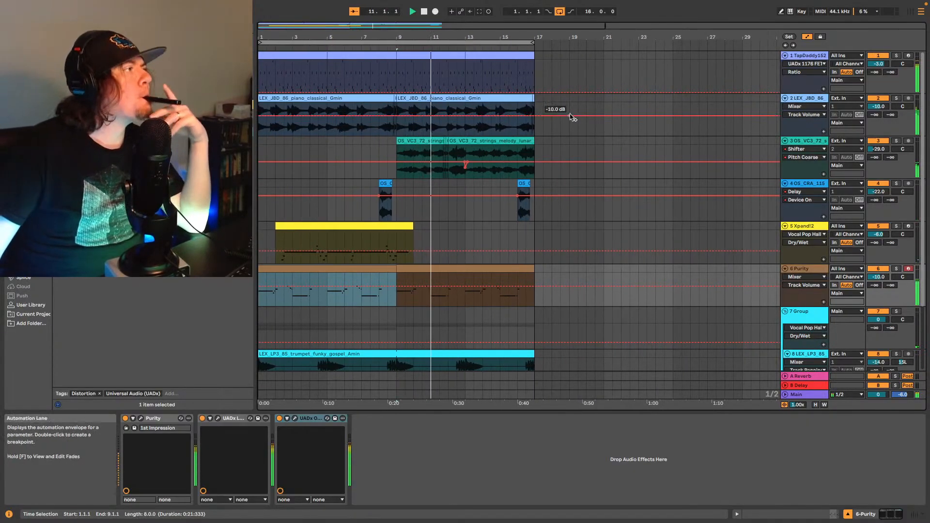
{"action": "scroll", "coordinate": [529, 282], "scroll_direction": "down", "scroll_amount": 2}
{"action": "scroll", "coordinate": [530, 281], "scroll_direction": "down", "scroll_amount": 3}
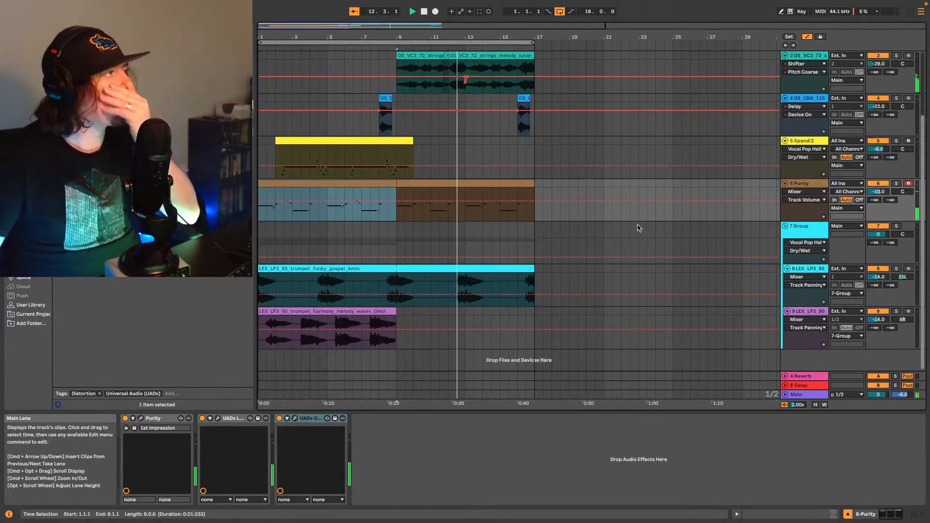
{"action": "left_click", "coordinate": [803, 184]}
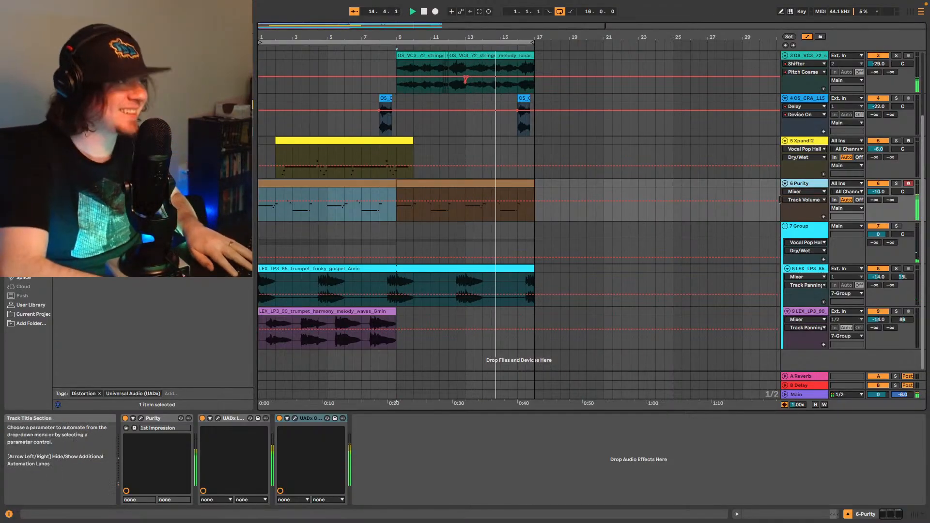
{"action": "key", "text": "ctrl+shift+t"}
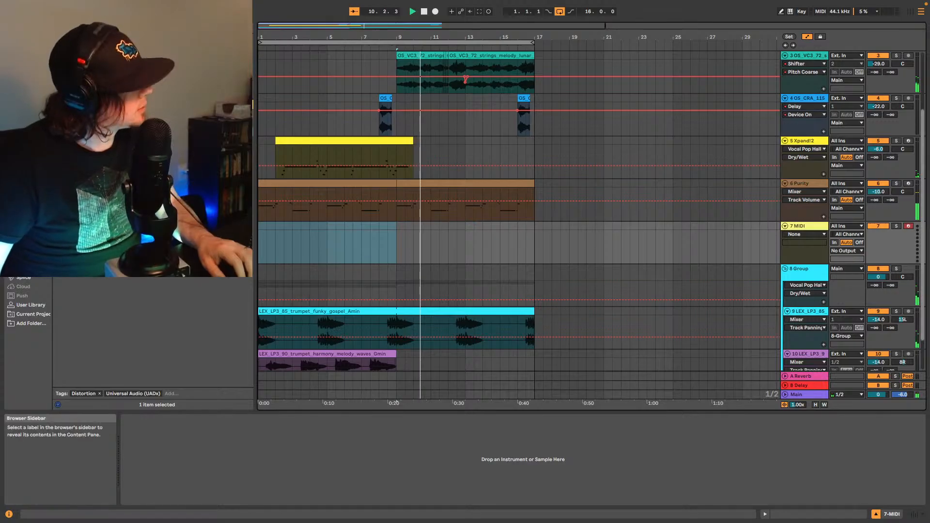
Step: Open the full guitar category in the Splice sample library and filter its samples by genre
{"action": "left_click", "coordinate": [23, 278]}
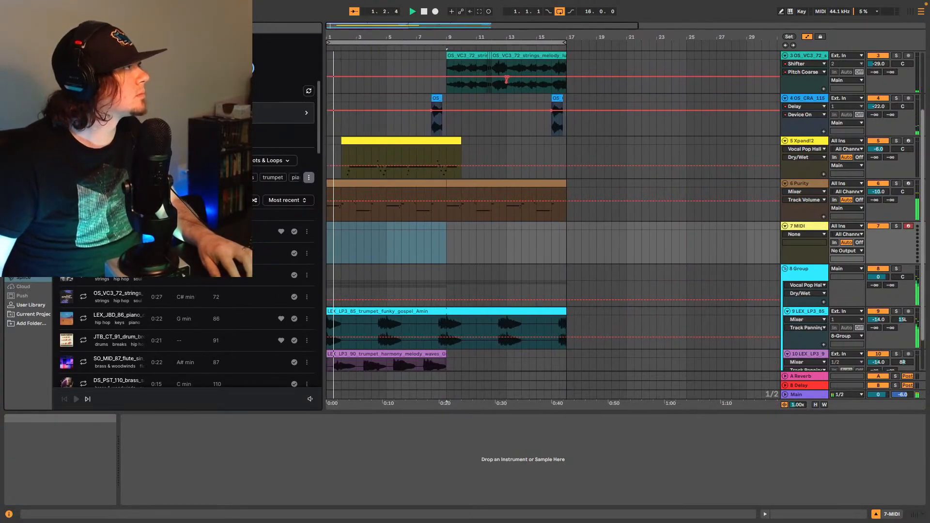
{"action": "left_click", "coordinate": [165, 44]}
{"action": "left_click", "coordinate": [111, 45]}
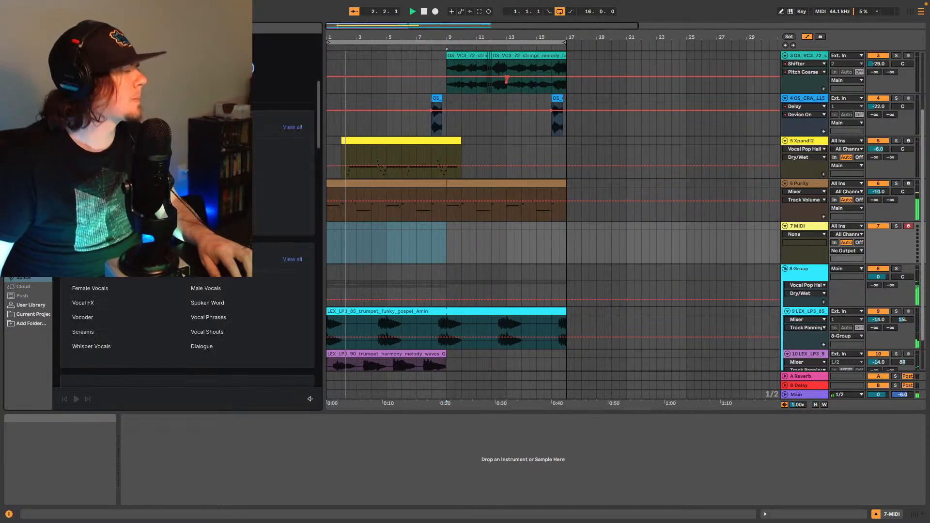
{"action": "scroll", "coordinate": [166, 296], "scroll_direction": "down", "scroll_amount": 2}
{"action": "scroll", "coordinate": [165, 296], "scroll_direction": "down", "scroll_amount": 5}
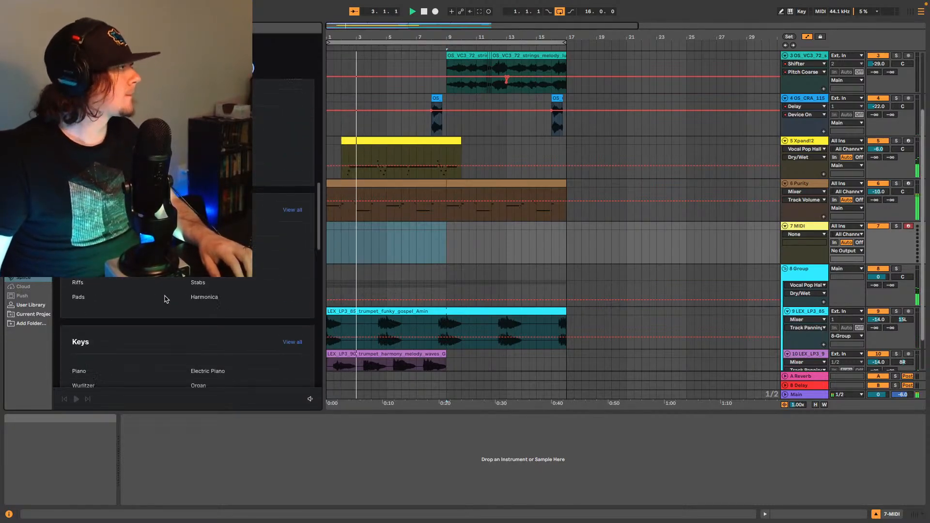
{"action": "scroll", "coordinate": [165, 297], "scroll_direction": "down", "scroll_amount": 3}
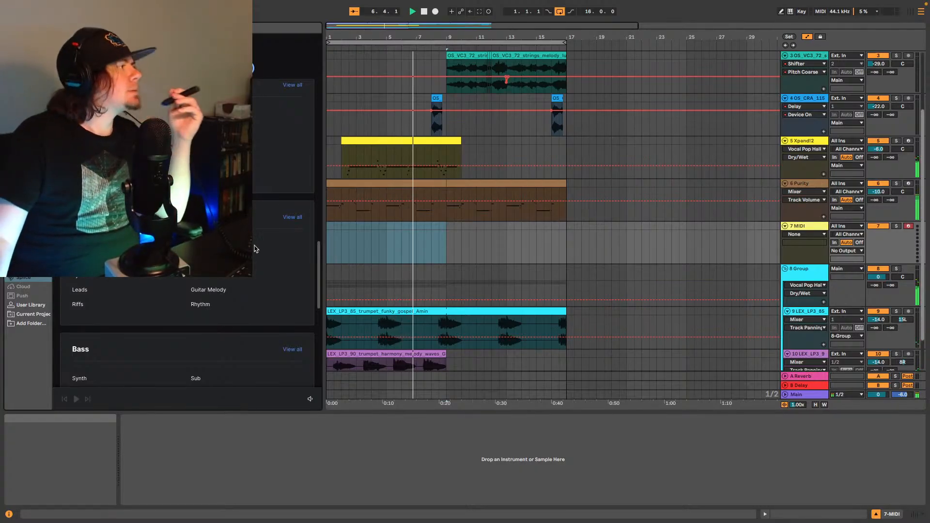
{"action": "left_click", "coordinate": [292, 217]}
{"action": "left_click", "coordinate": [237, 110]}
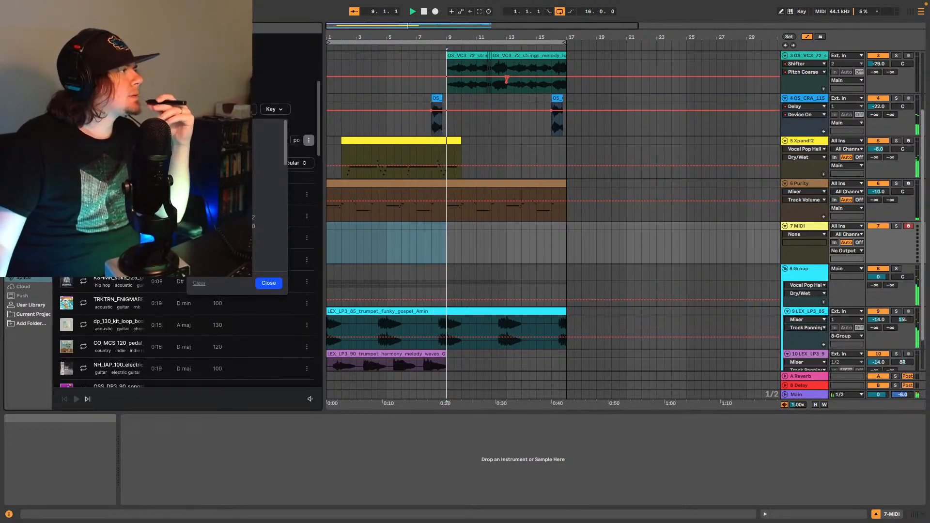
{"action": "left_click", "coordinate": [268, 283]}
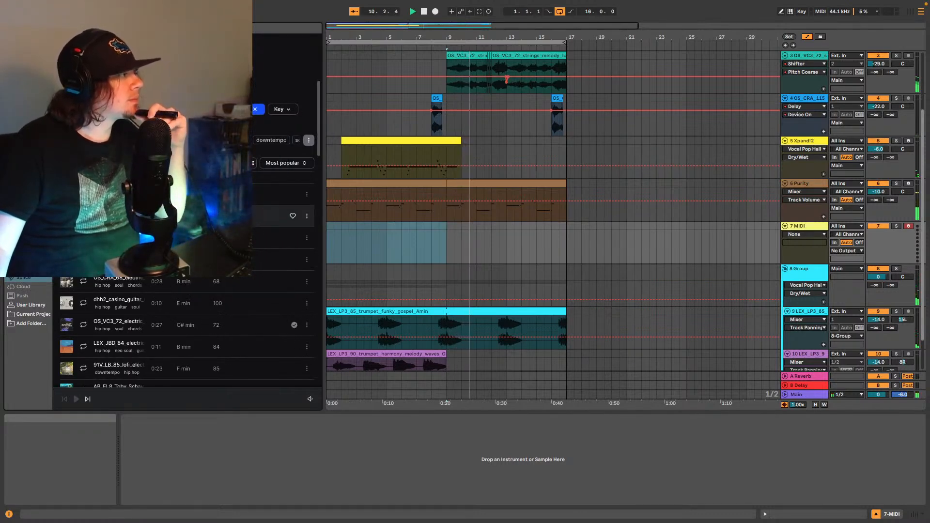
Step: Transpose the sample previews to the key of F and audition guitar samples up to DLF_kit3_break_melody_lapsteel against the arrangement
{"action": "left_click", "coordinate": [232, 194]}
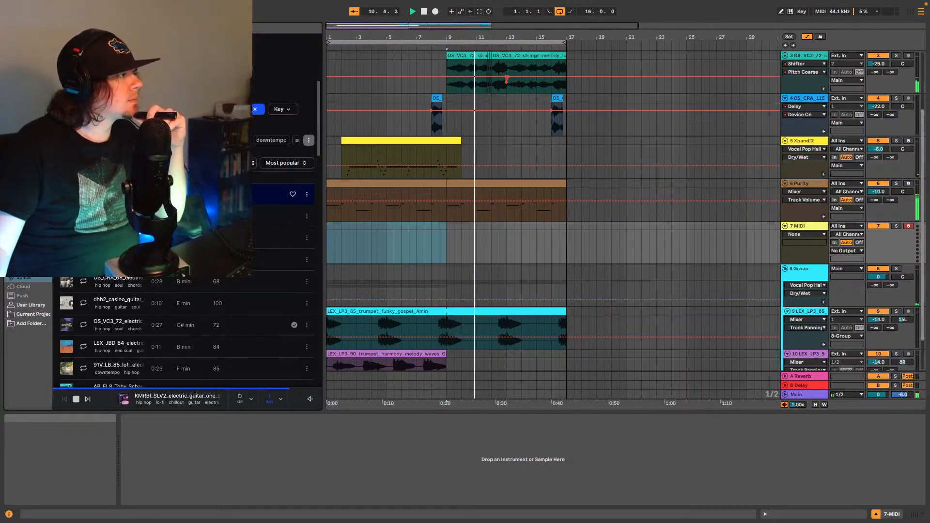
{"action": "left_click", "coordinate": [249, 397]}
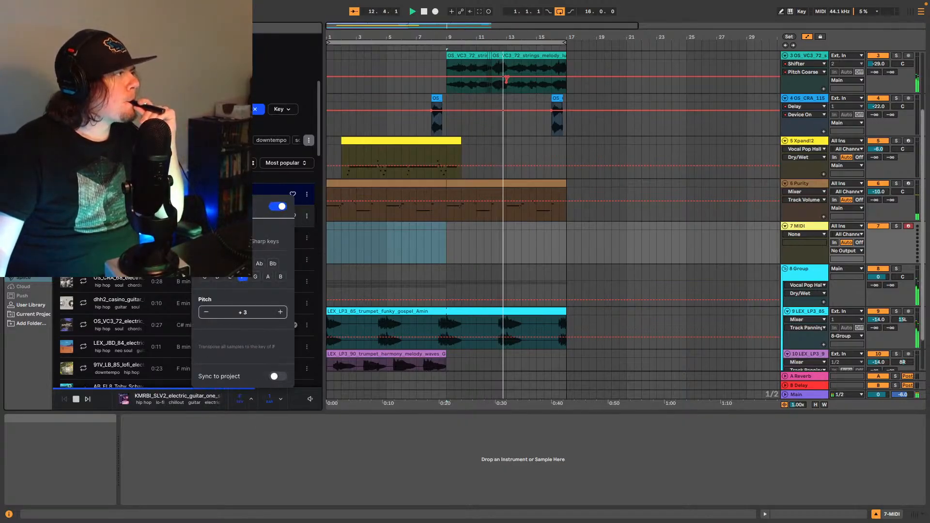
{"action": "left_click", "coordinate": [281, 215]}
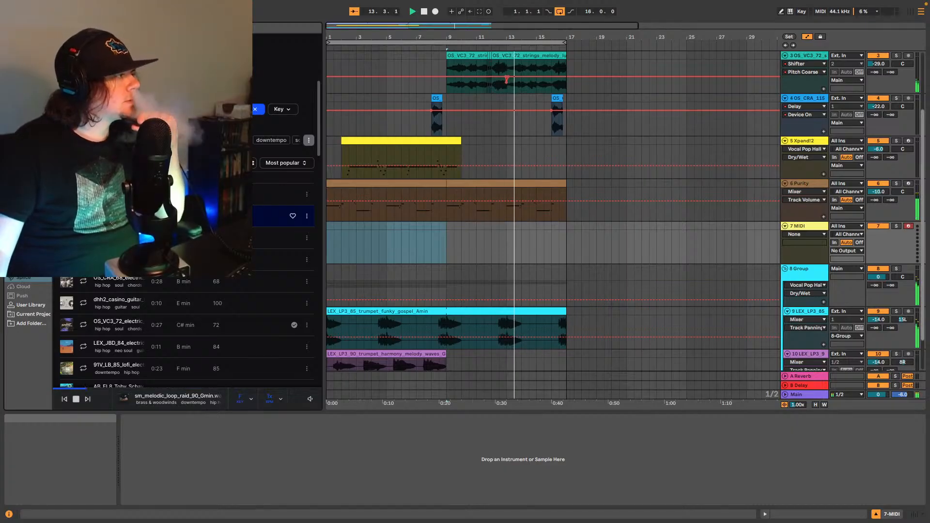
{"action": "left_click", "coordinate": [281, 237]}
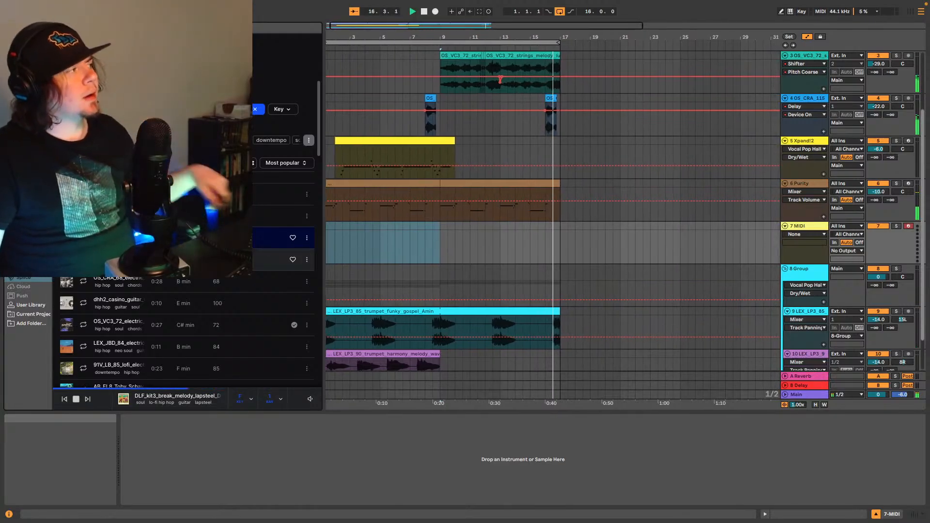
{"action": "key", "text": "space"}
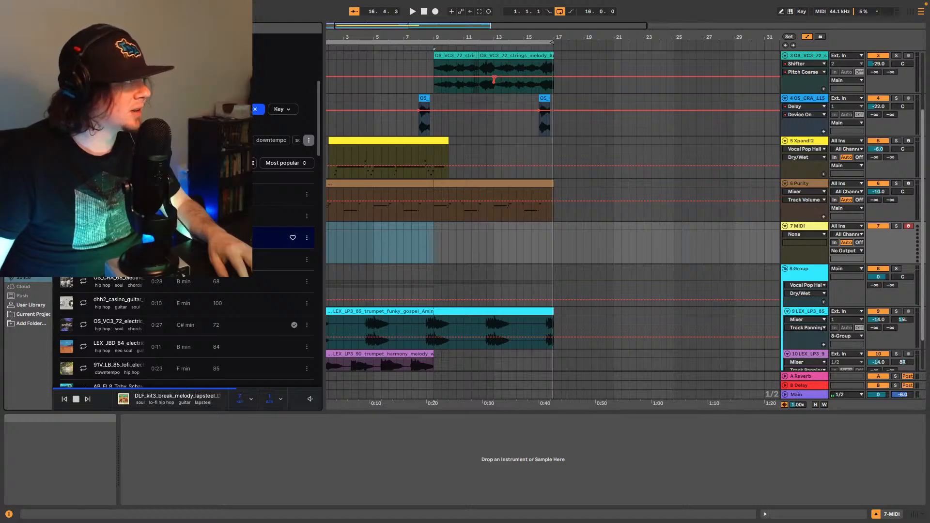
{"action": "key", "text": "space"}
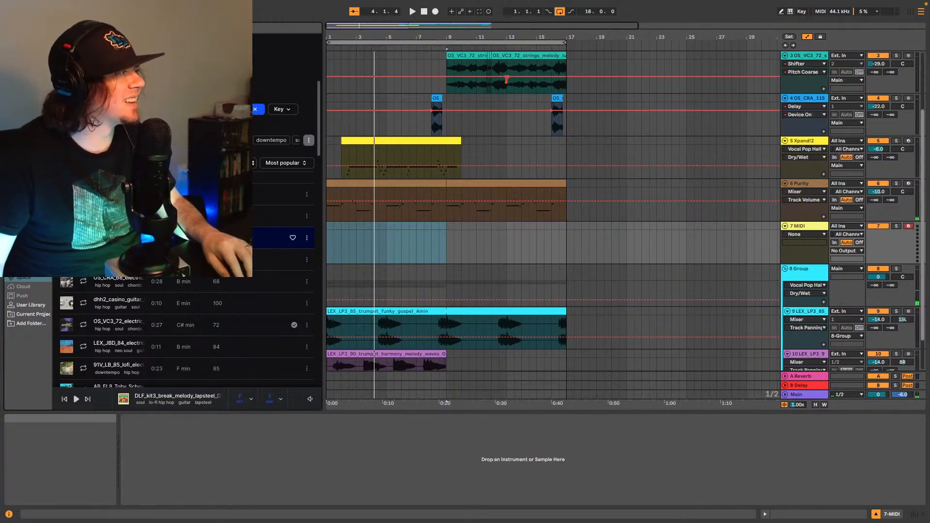
Step: Place the DLF_kit3_break_melody_lapsteel sample at bar 3 on the new track and start playback
{"action": "left_click_drag", "start_coordinate": [255, 248], "coordinate": [363, 242]}
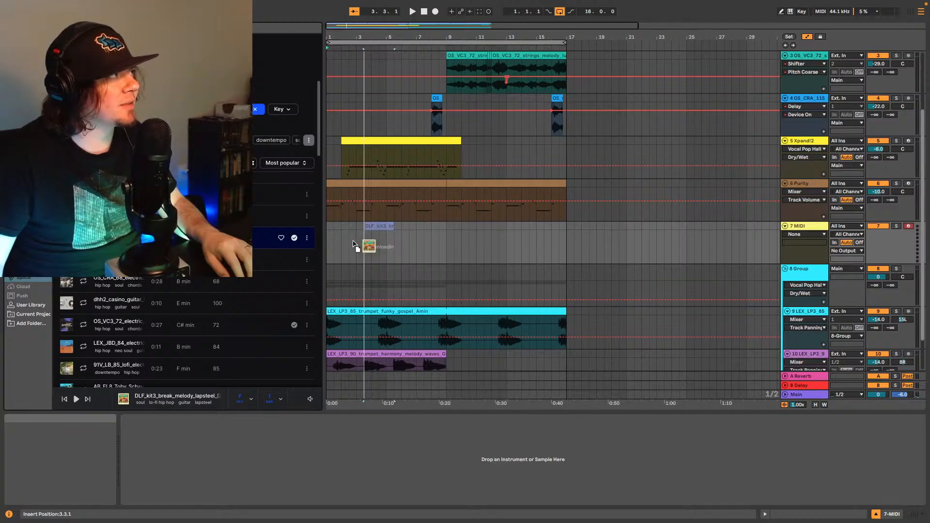
{"action": "left_click_drag", "start_coordinate": [369, 246], "coordinate": [370, 242]}
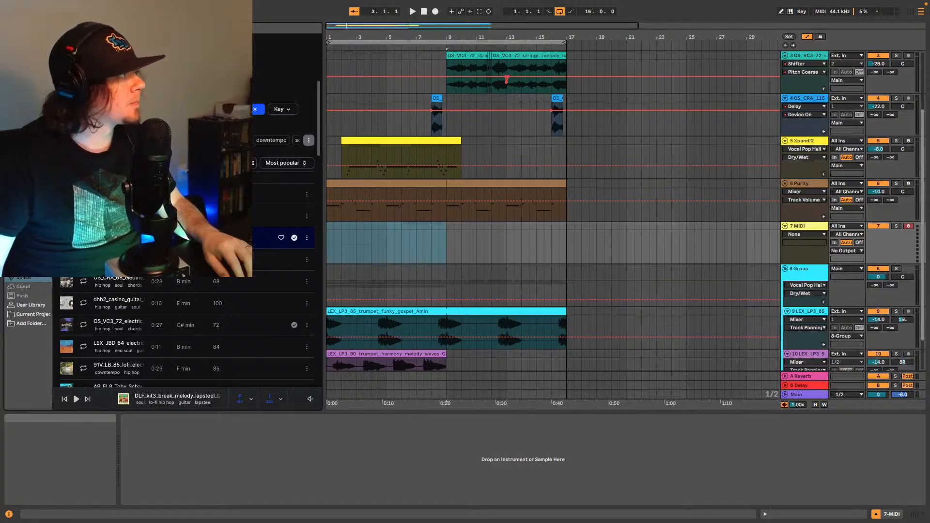
{"action": "left_click_drag", "start_coordinate": [292, 247], "coordinate": [356, 246]}
{"action": "key", "text": "space"}
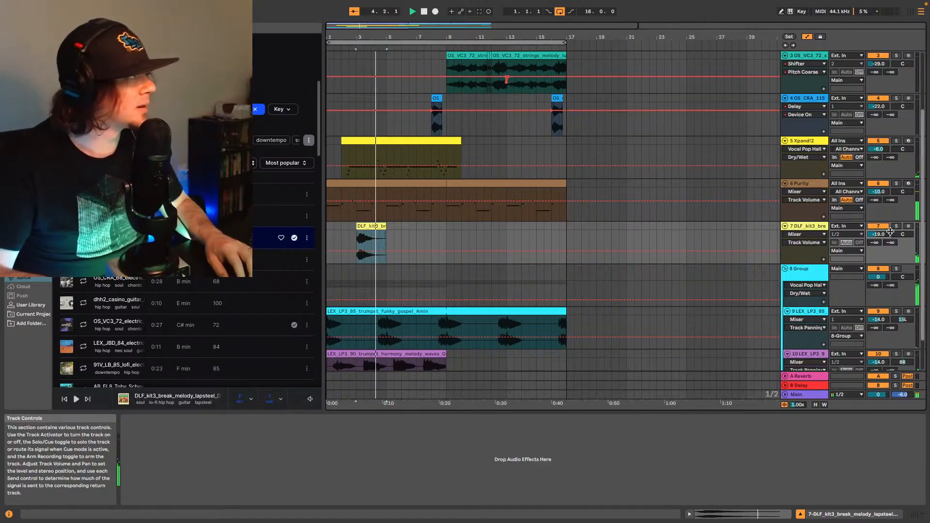
Step: Audition the lap steel clip from just before bar 3, stop playback, and select the clip
{"action": "left_click_drag", "start_coordinate": [349, 39], "coordinate": [413, 183]}
{"action": "left_click", "coordinate": [422, 238]}
{"action": "key", "text": "space"}
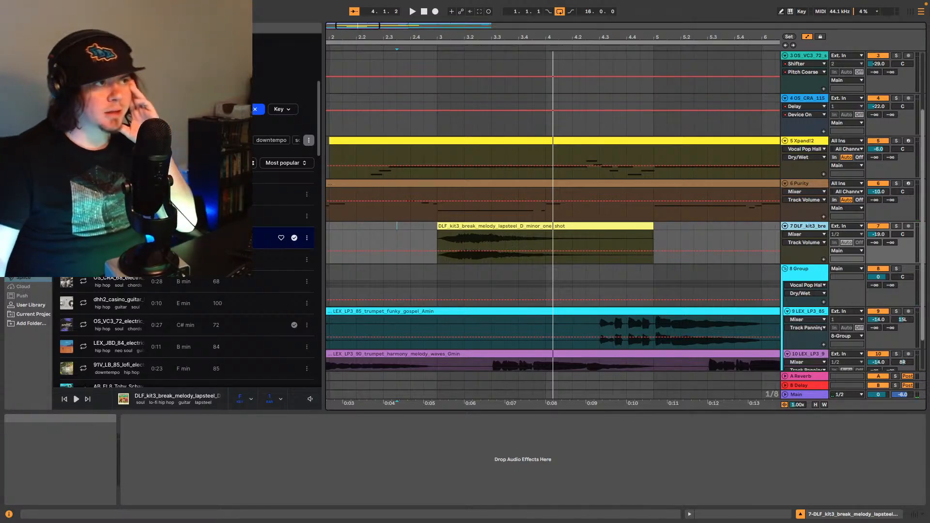
{"action": "left_click", "coordinate": [547, 226]}
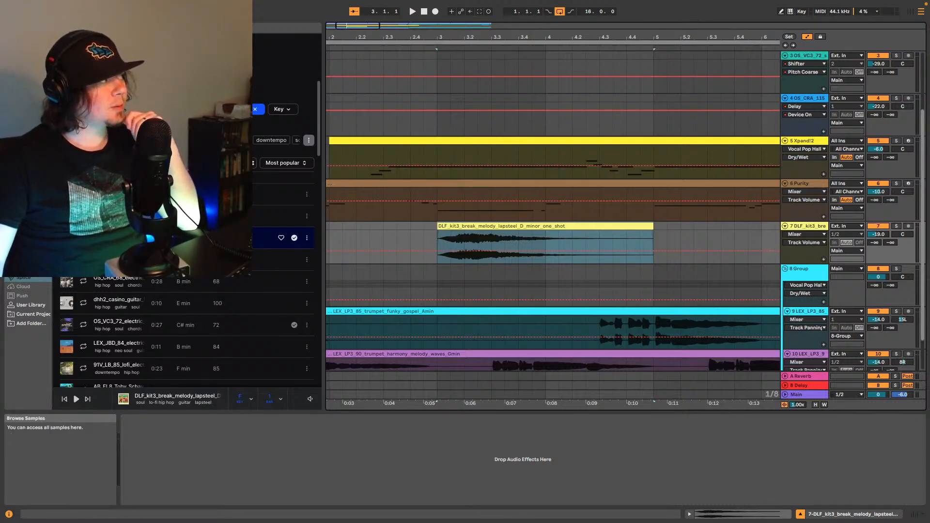
Step: Find EchoBoy among the Soundtoys plug-ins and load it on the lap steel track
{"action": "left_click", "coordinate": [23, 201]}
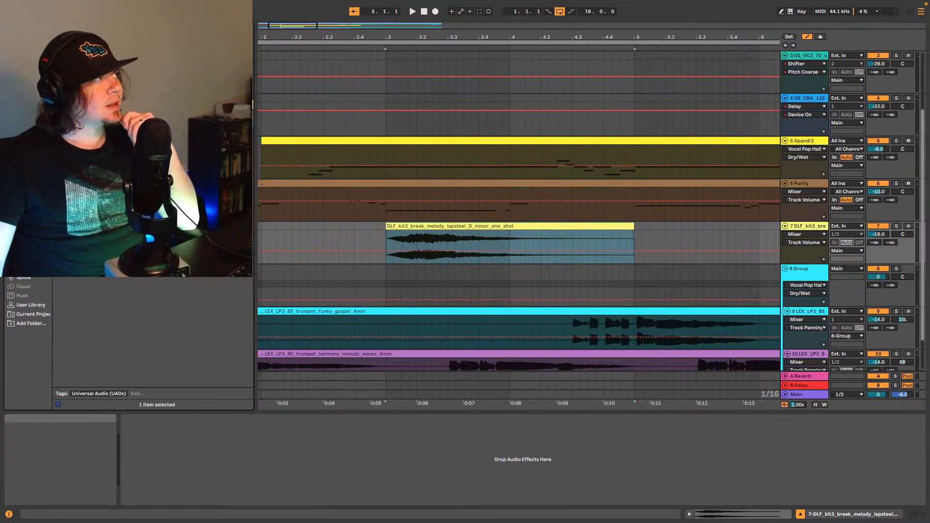
{"action": "left_click", "coordinate": [235, 30]}
{"action": "scroll", "coordinate": [160, 340], "scroll_direction": "down", "scroll_amount": 4}
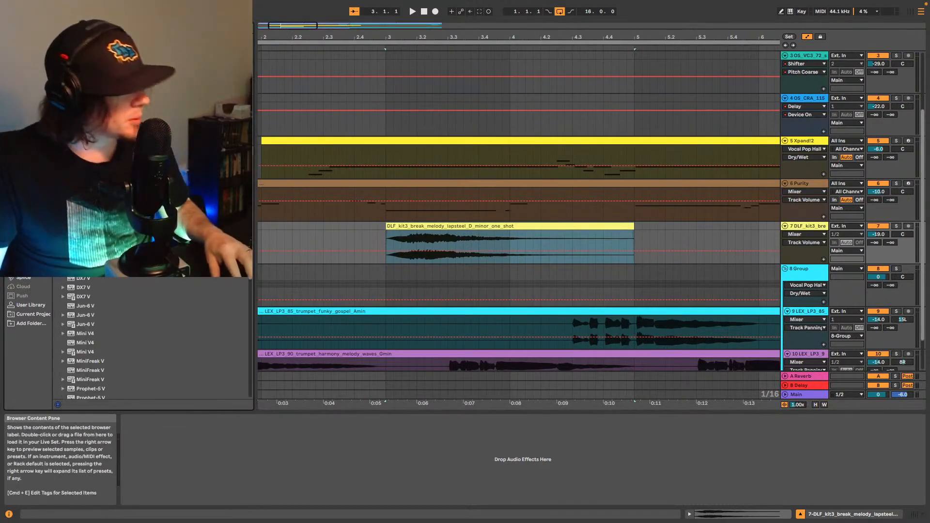
{"action": "scroll", "coordinate": [154, 330], "scroll_direction": "up", "scroll_amount": 5}
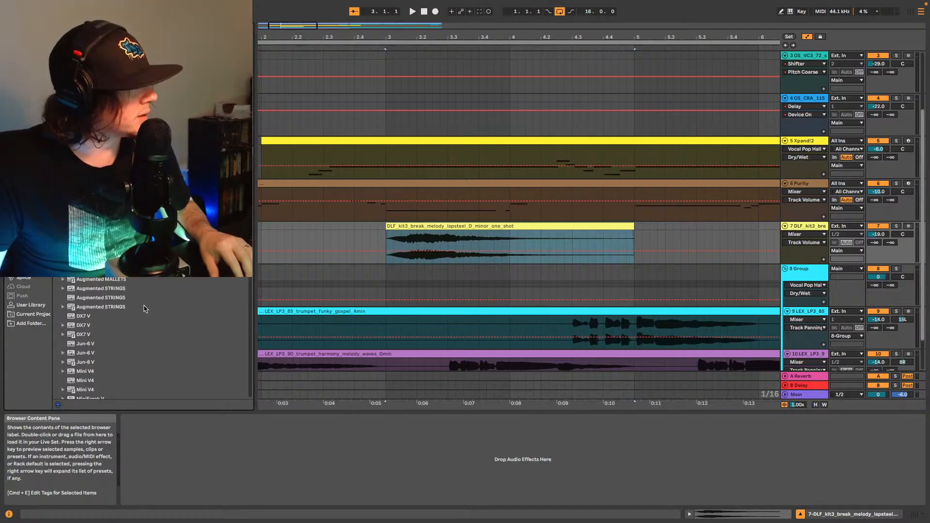
{"action": "left_click", "coordinate": [57, 196]}
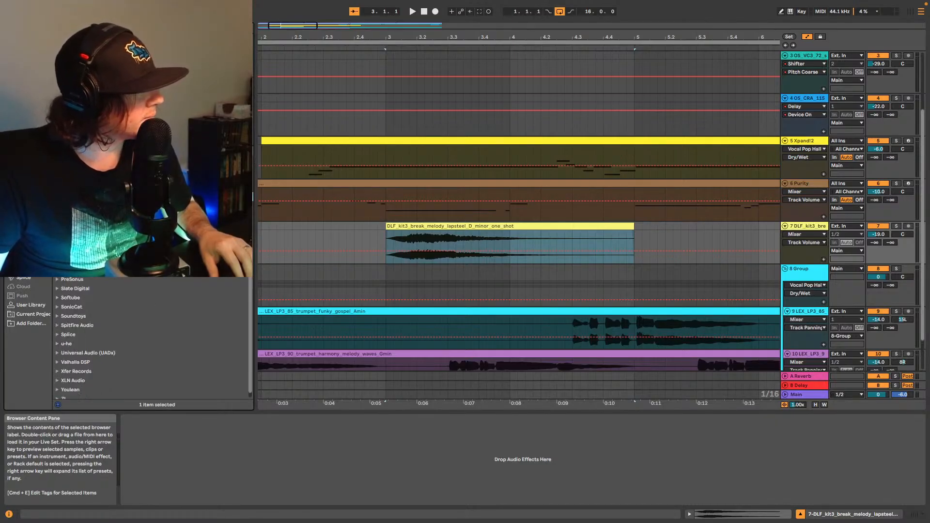
{"action": "scroll", "coordinate": [150, 339], "scroll_direction": "down", "scroll_amount": 1}
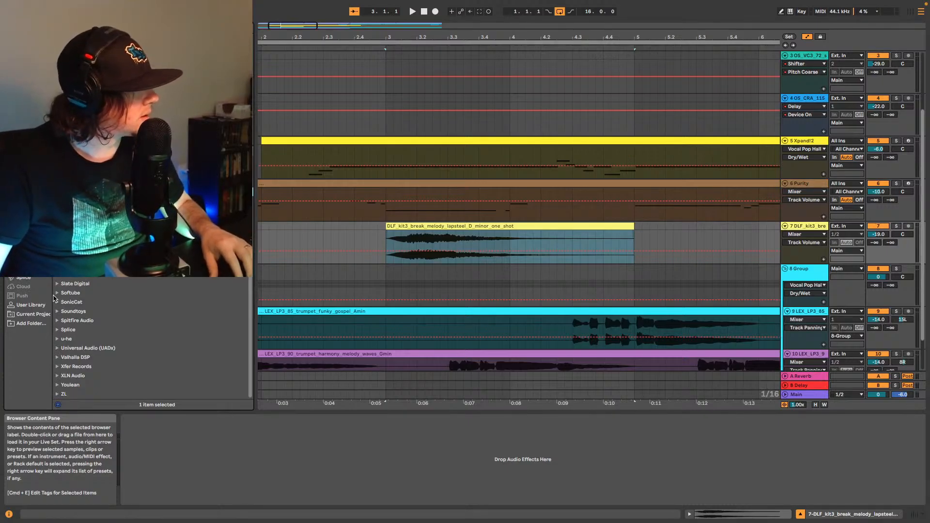
{"action": "left_click", "coordinate": [57, 312]}
{"action": "scroll", "coordinate": [72, 319], "scroll_direction": "up", "scroll_amount": 1}
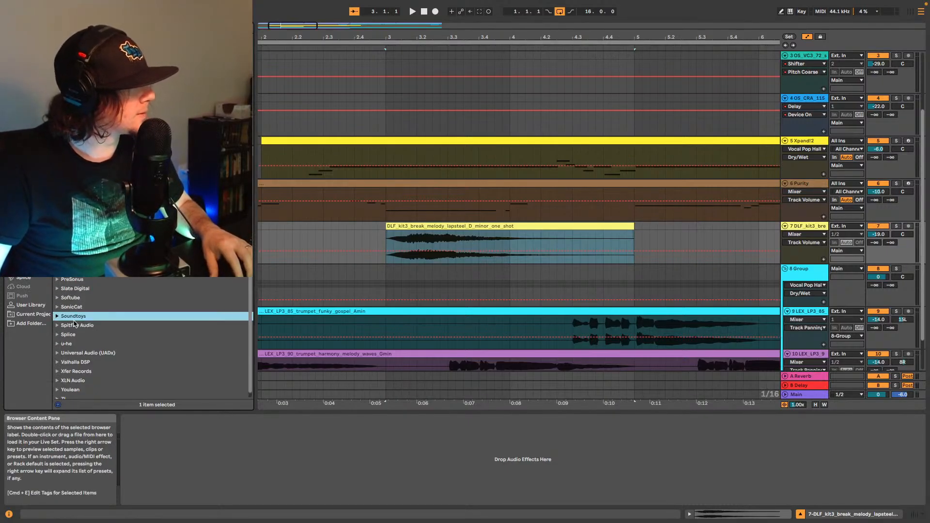
{"action": "left_click", "coordinate": [57, 318]}
{"action": "scroll", "coordinate": [158, 317], "scroll_direction": "down", "scroll_amount": 5}
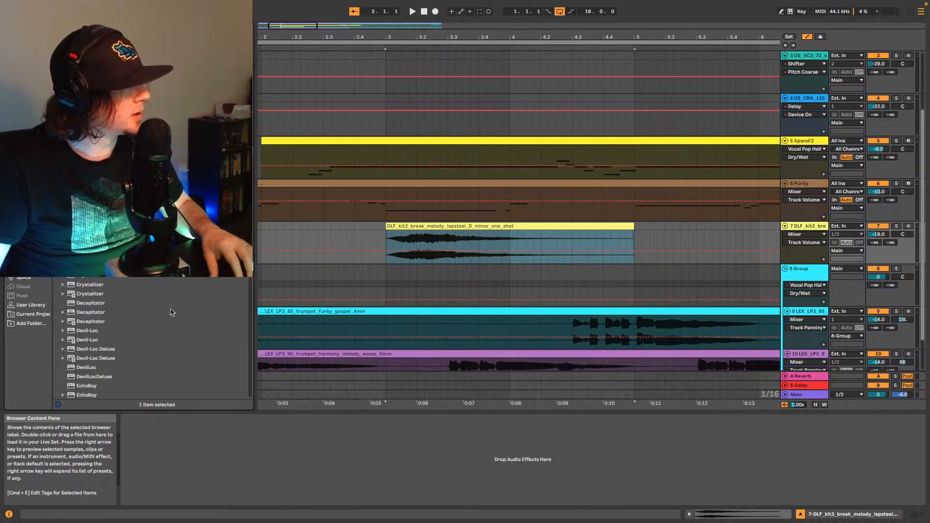
{"action": "left_click", "coordinate": [79, 301]}
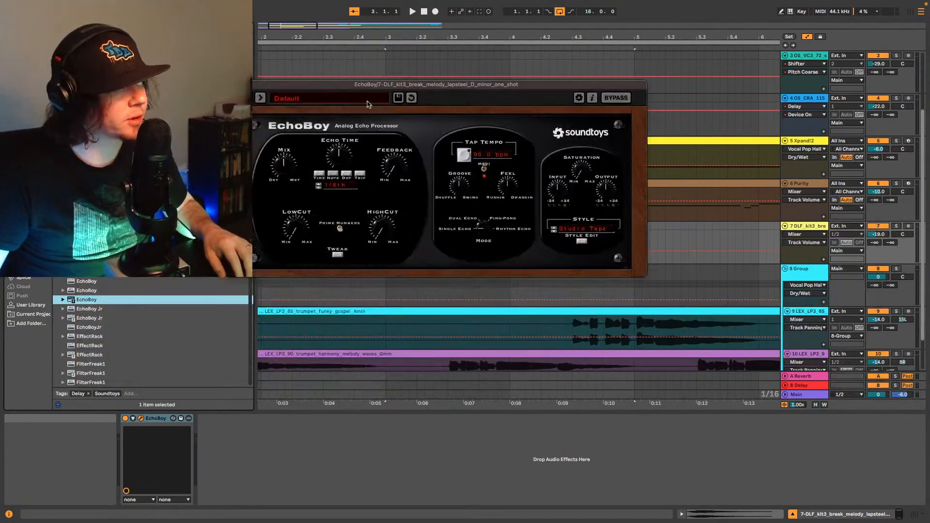
Step: Audition EchoBoy's AnaLogged, DarkEchoCan and DM-2 presets on the lap steel, raising the DM-2 wet mix
{"action": "left_click", "coordinate": [260, 98]}
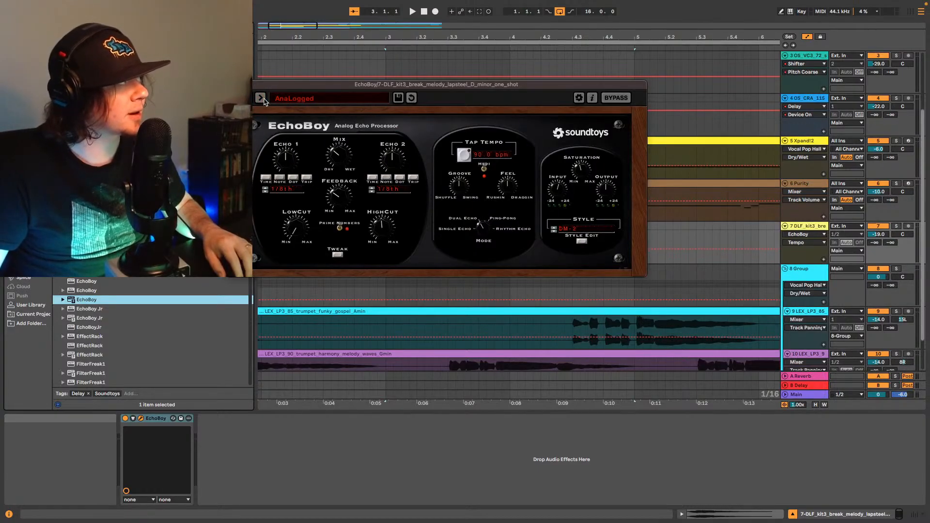
{"action": "key", "text": "space"}
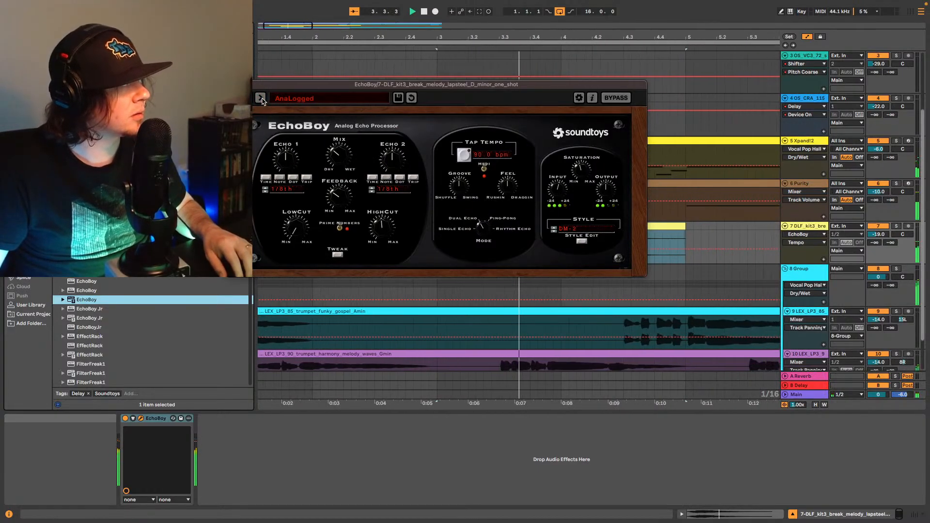
{"action": "left_click", "coordinate": [260, 98]}
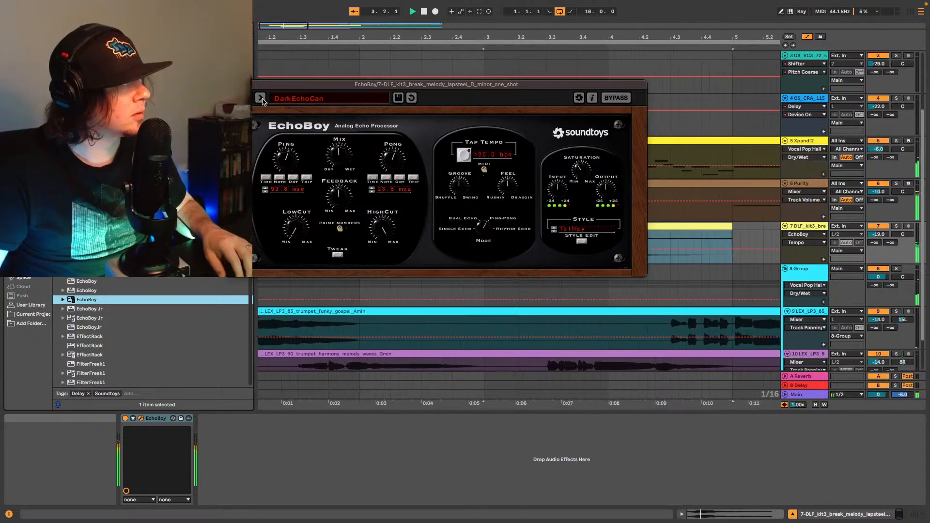
{"action": "left_click", "coordinate": [261, 98]}
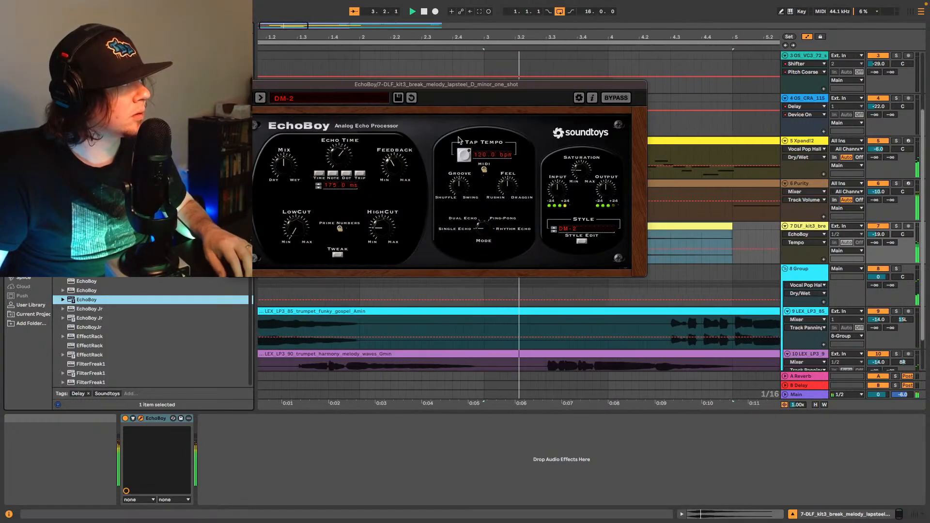
{"action": "left_click", "coordinate": [818, 226]}
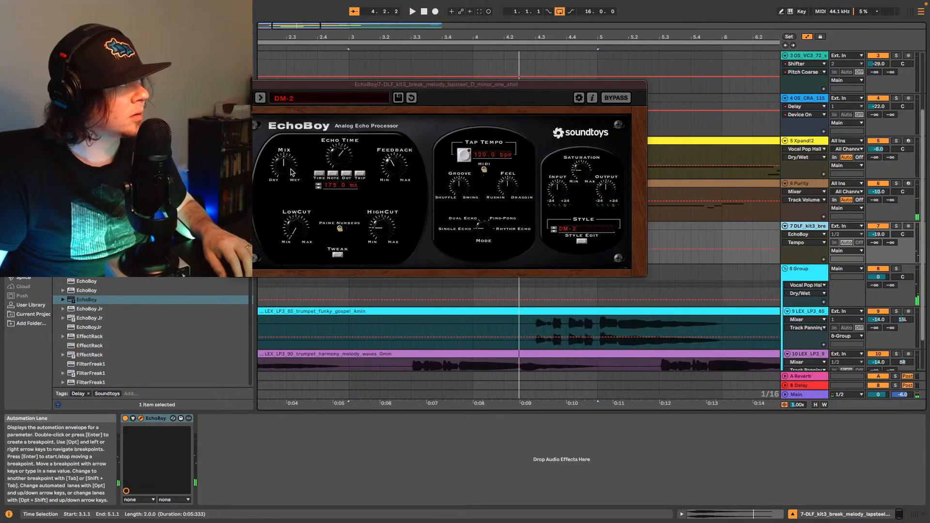
{"action": "left_click_drag", "start_coordinate": [292, 172], "coordinate": [298, 166]}
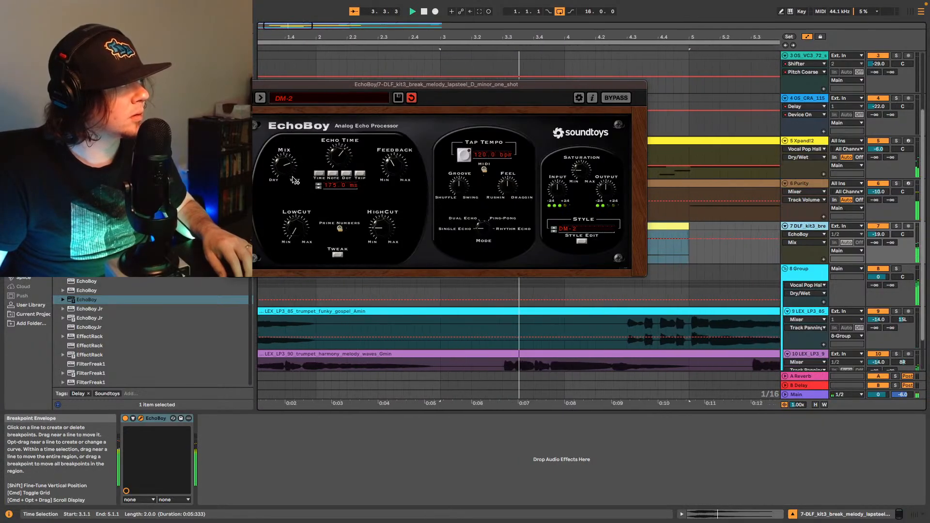
Step: Load EchoBoy's Dual Revox Delays preset and adjust the Echo 2 time to 380.3 ms while auditioning the lap steel
{"action": "left_click", "coordinate": [260, 98]}
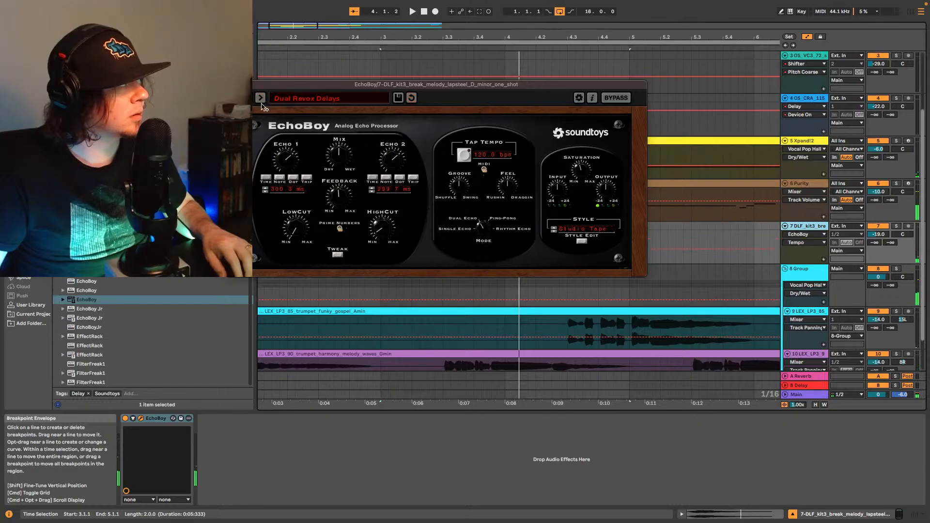
{"action": "key", "text": "space"}
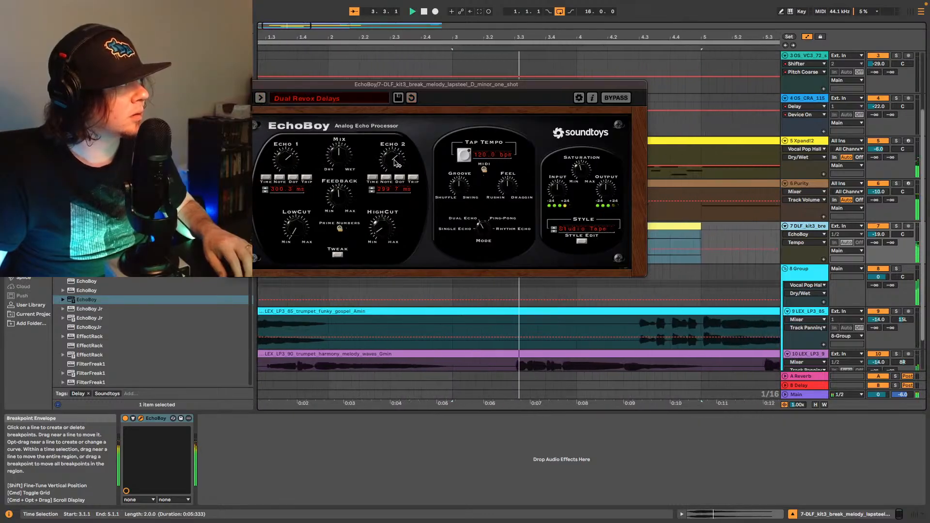
{"action": "left_click_drag", "start_coordinate": [396, 165], "coordinate": [397, 160]}
{"action": "key", "text": "space"}
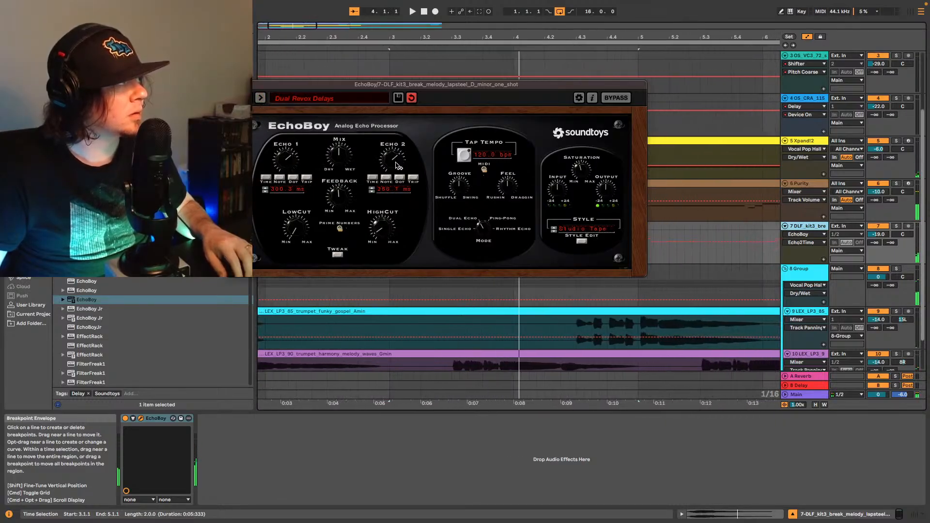
{"action": "key", "text": "space"}
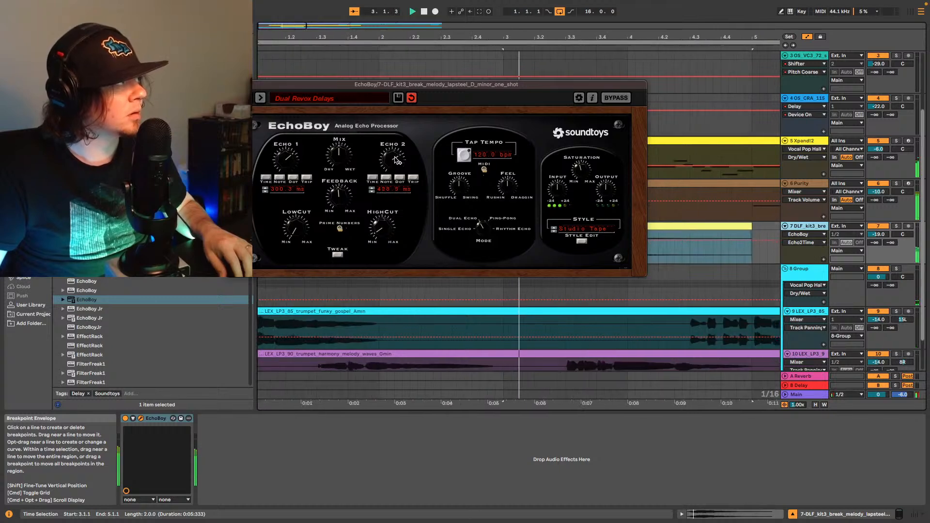
{"action": "left_click_drag", "start_coordinate": [396, 163], "coordinate": [396, 167]}
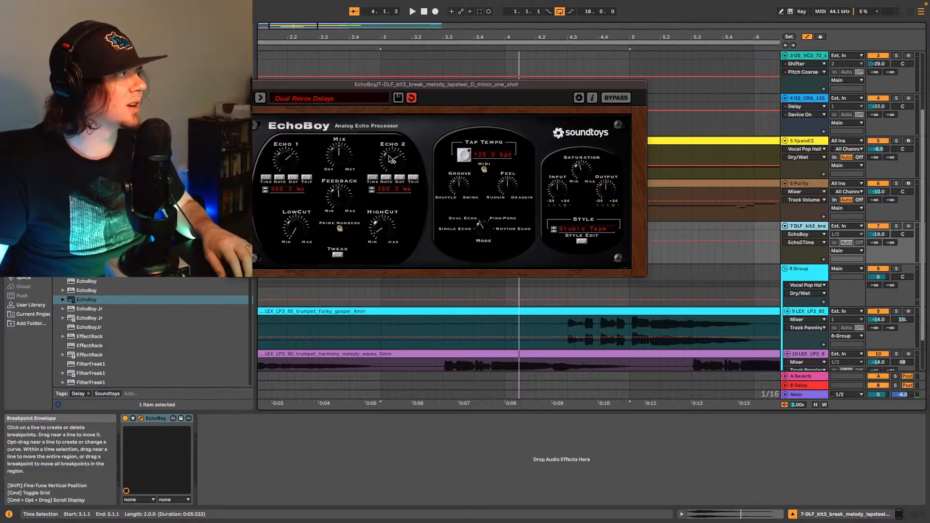
Step: Automate EchoBoy's Echo 2 time over the lap steel clip, starting at 358.3 ms and ramping down to 24.8 ms
{"action": "left_click", "coordinate": [133, 418]}
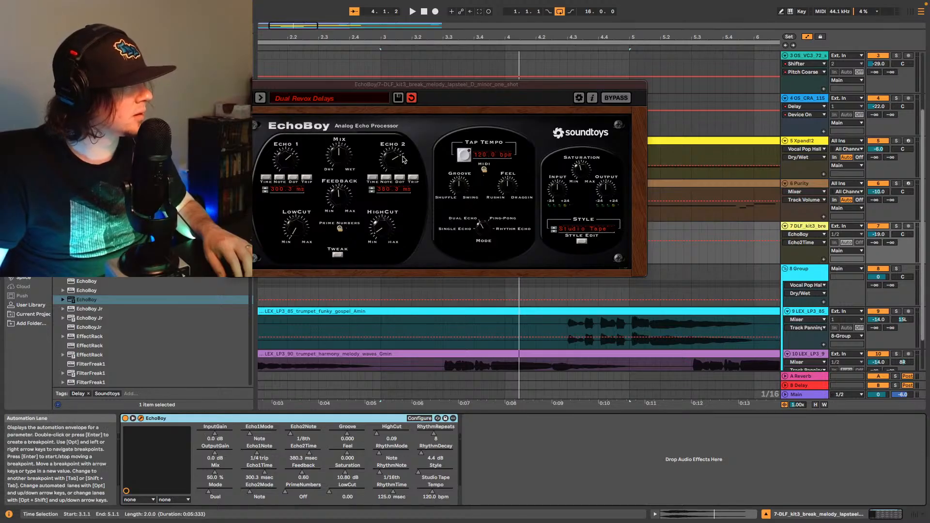
{"action": "left_click_drag", "start_coordinate": [395, 163], "coordinate": [395, 163]}
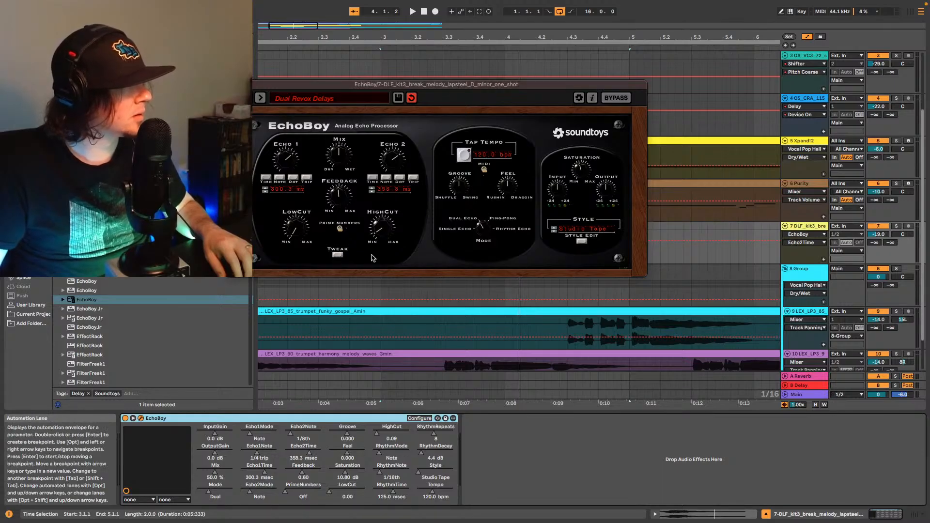
{"action": "right_click", "coordinate": [310, 454]}
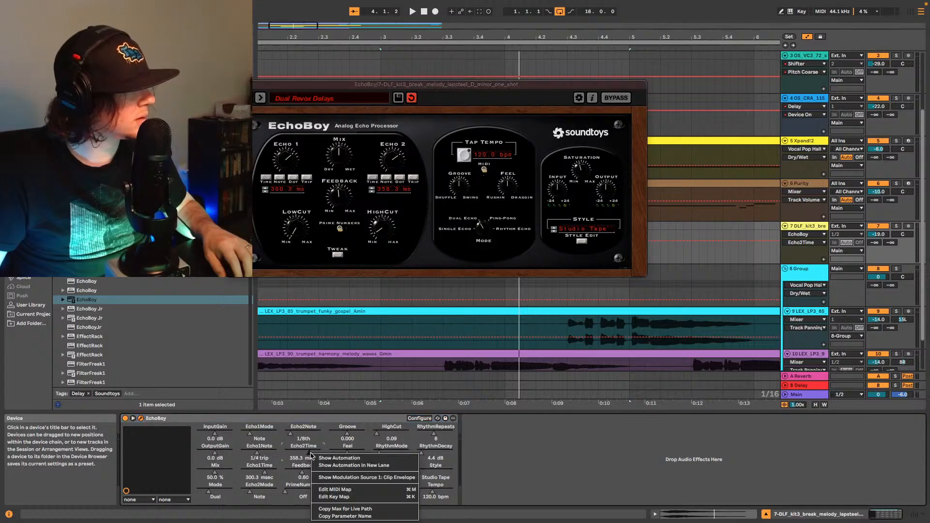
{"action": "left_click", "coordinate": [327, 458]}
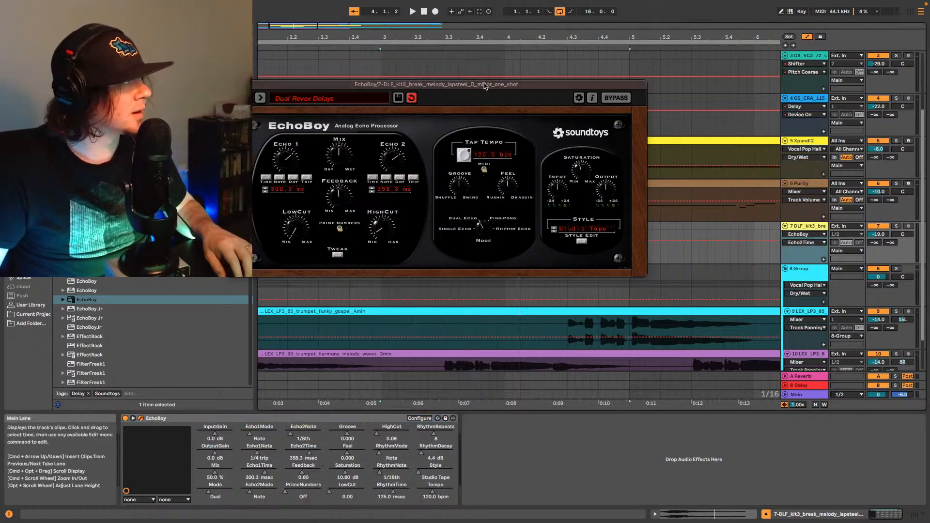
{"action": "left_click_drag", "start_coordinate": [484, 85], "coordinate": [506, 11]}
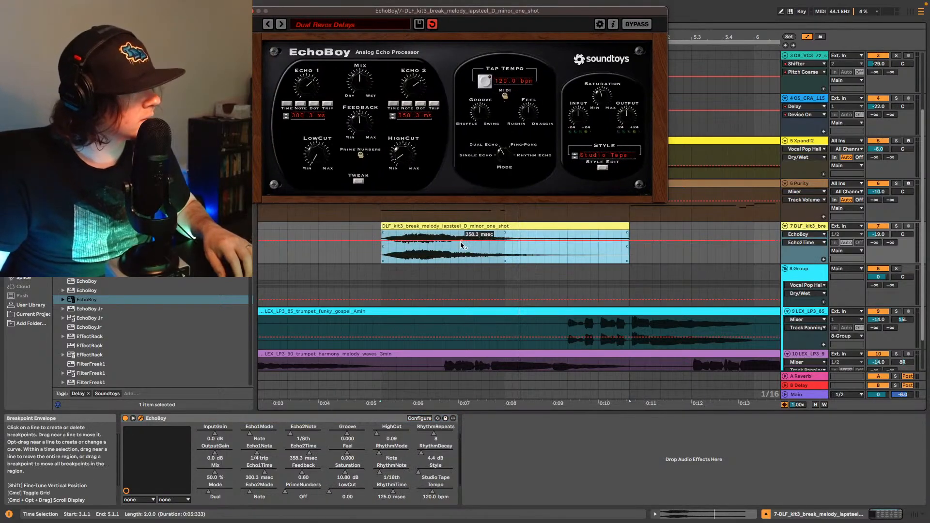
{"action": "key", "text": "space"}
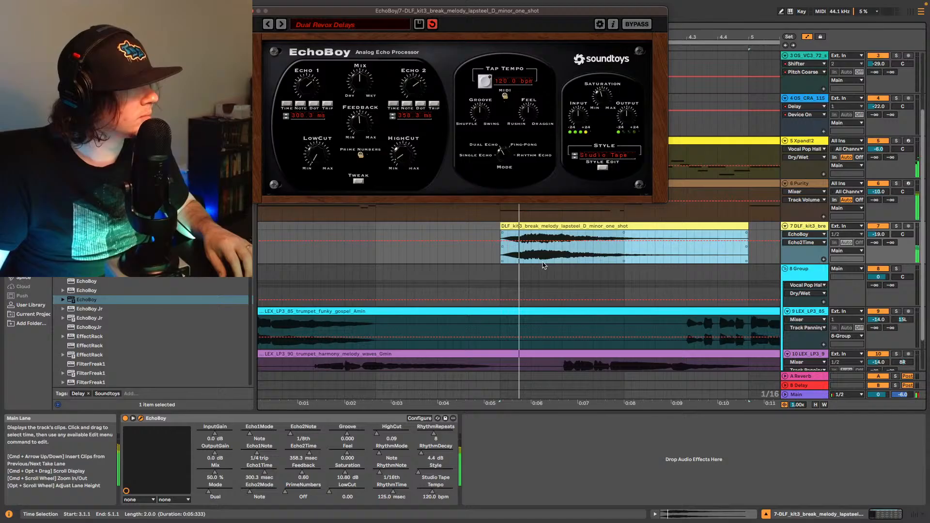
{"action": "left_click", "coordinate": [522, 240]}
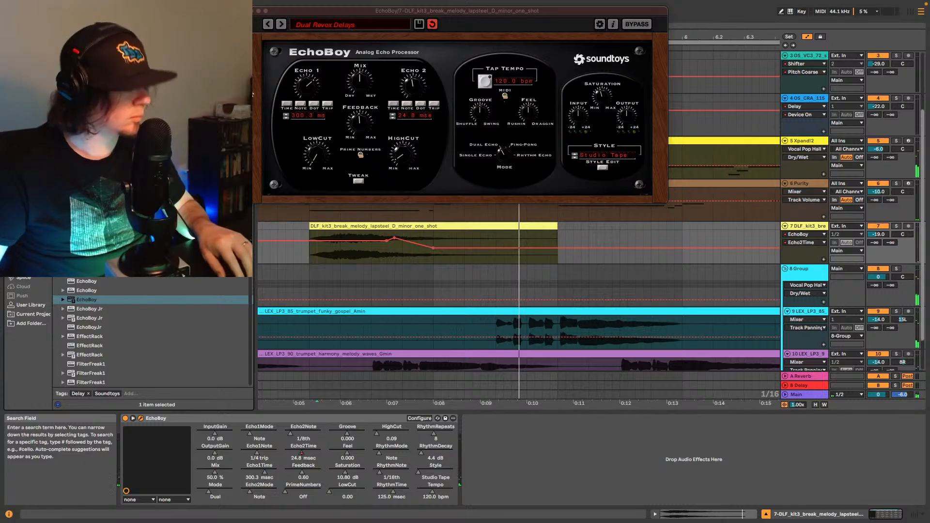
Step: Find the Delay audio effect and add it after EchoBoy on the lap steel track
{"action": "left_click", "coordinate": [145, 96]}
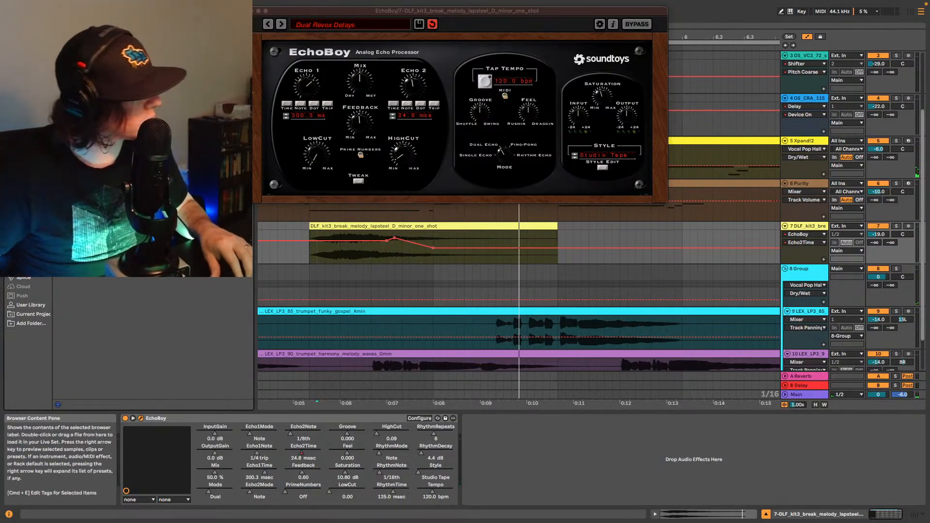
{"action": "left_click", "coordinate": [30, 163]}
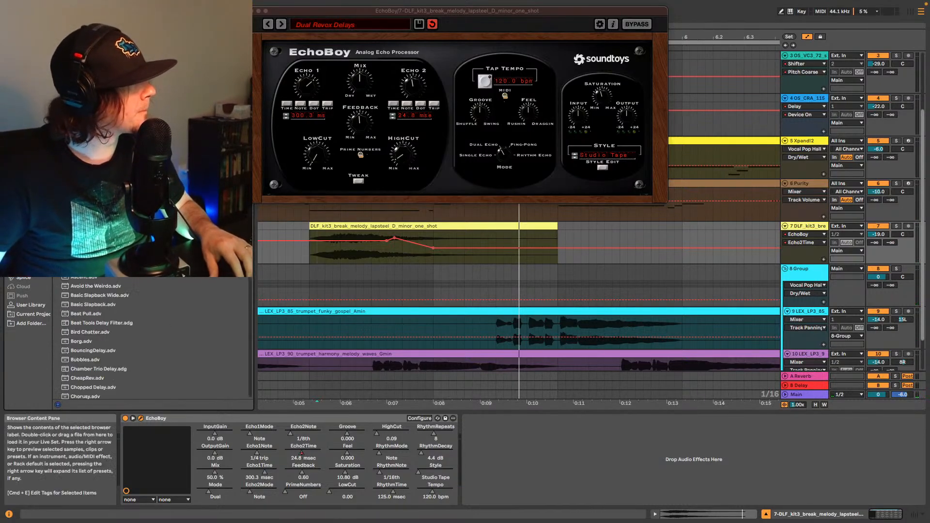
{"action": "left_click_drag", "start_coordinate": [534, 450], "coordinate": [536, 451]}
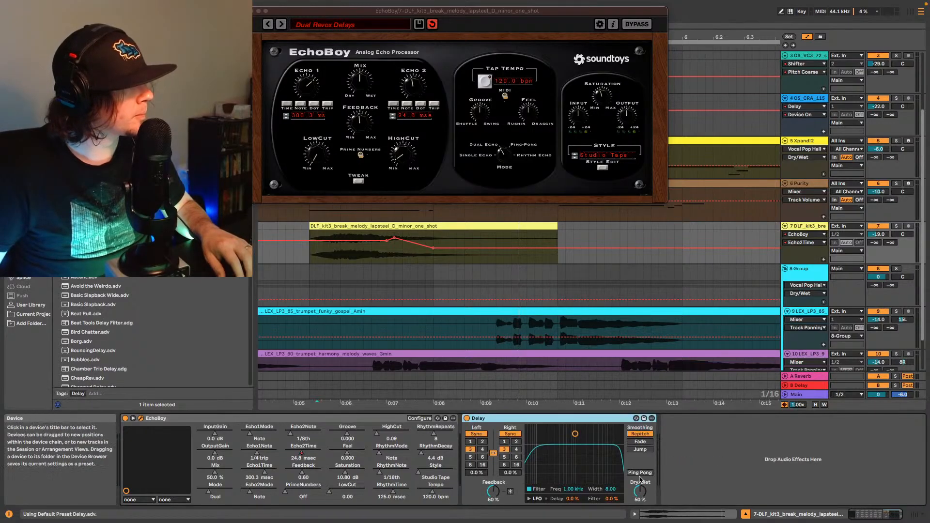
Step: Automate the Delay's left sixteenth-note time on the lap steel clip, stepping from 4 down to 2 at about beat 3.4
{"action": "left_click", "coordinate": [483, 449]}
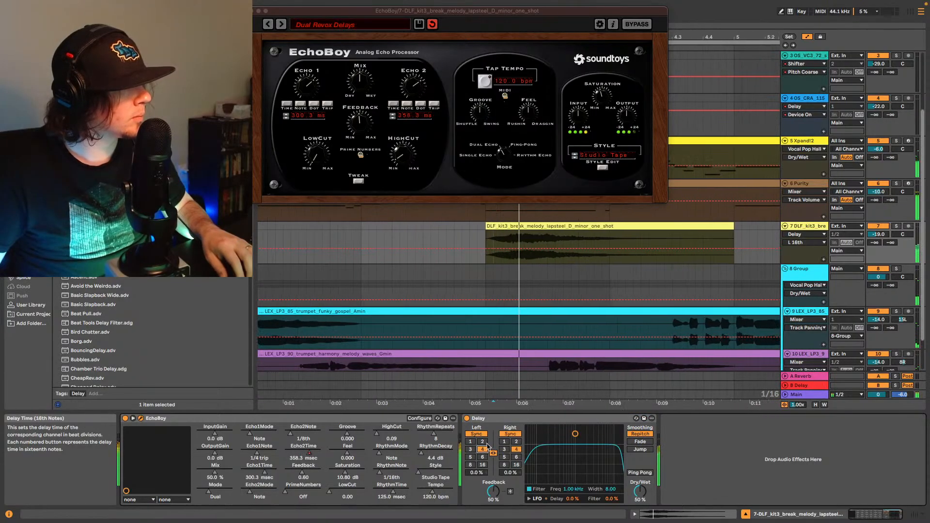
{"action": "left_click", "coordinate": [483, 442]}
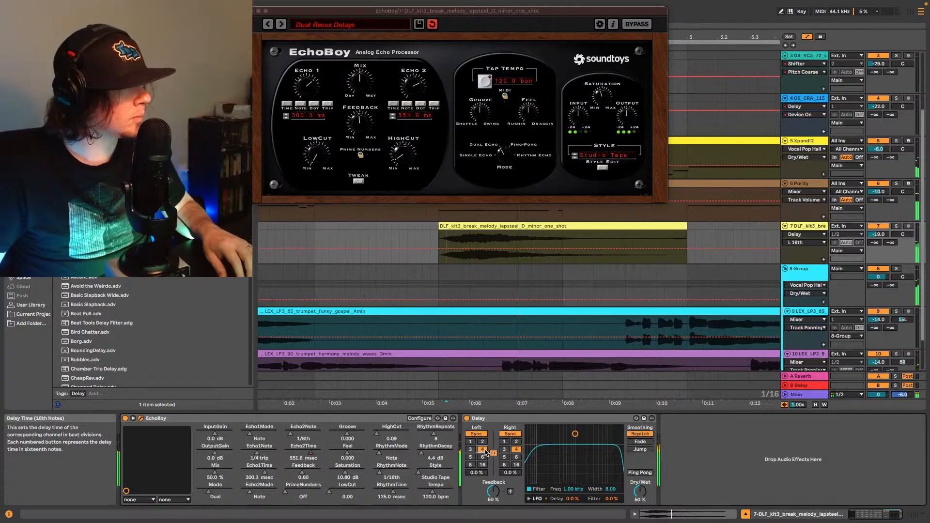
{"action": "right_click", "coordinate": [486, 452]}
{"action": "left_click", "coordinate": [504, 457]}
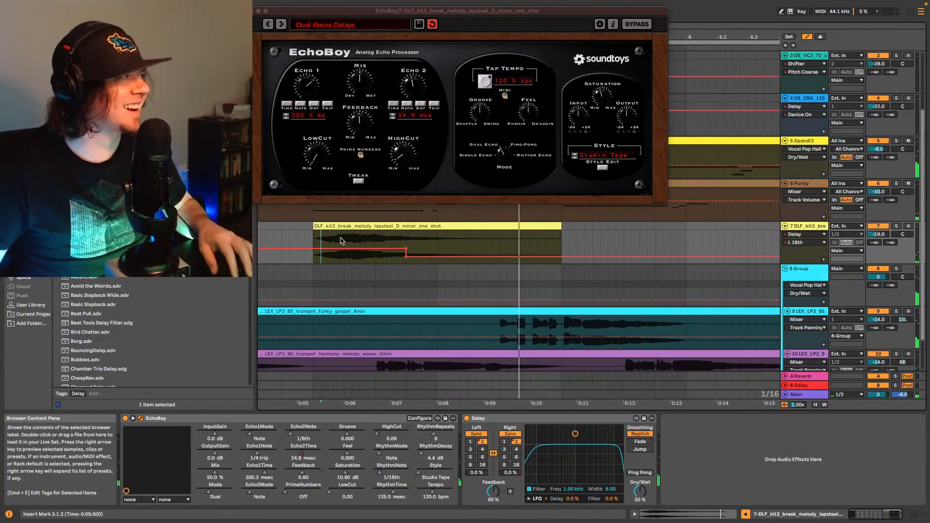
Step: Close the EchoBoy window and play back the arrangement with the automated delays on the lap steel
{"action": "left_click", "coordinate": [461, 238]}
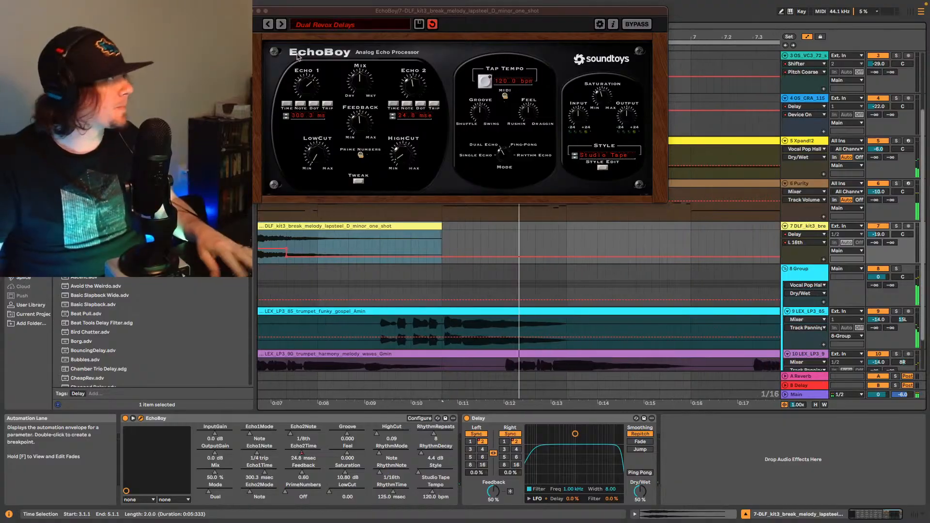
{"action": "left_click", "coordinate": [257, 11]}
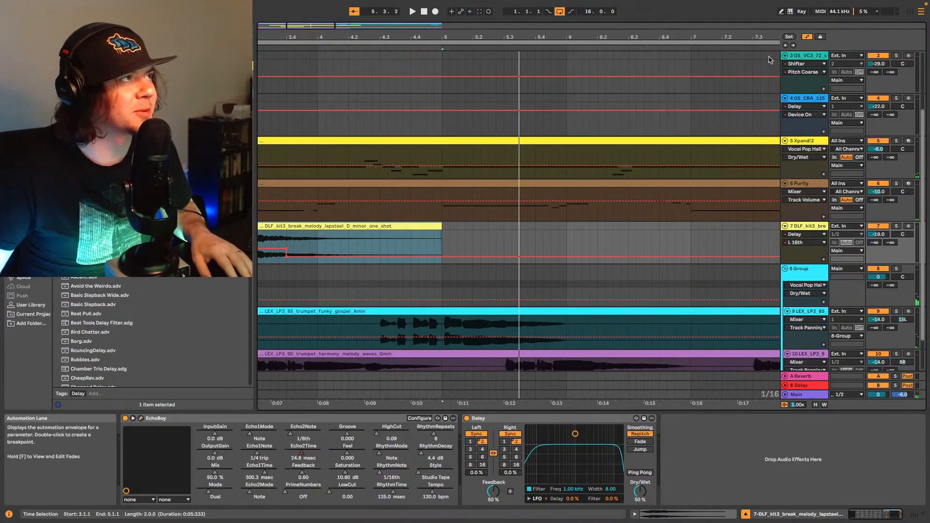
{"action": "left_click", "coordinate": [786, 45]}
{"action": "key", "text": "space"}
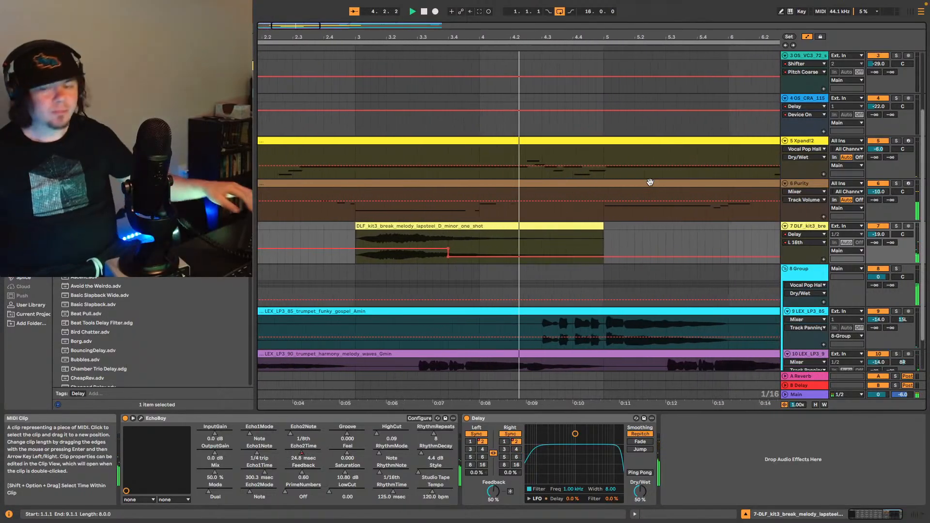
Step: Lower the lap steel track's volume to -25 dB and play back the arrangement to check its level
{"action": "key", "text": "space"}
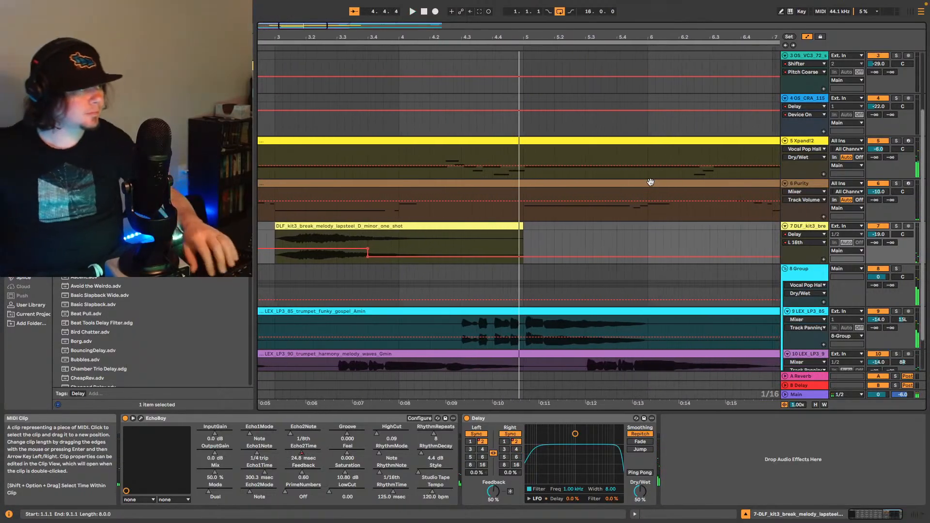
{"action": "left_click", "coordinate": [878, 235]}
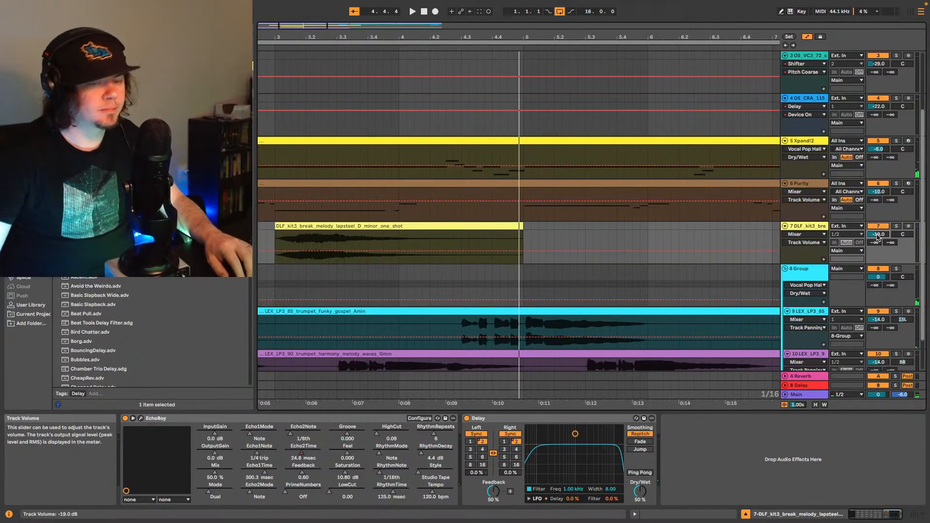
{"action": "scroll", "coordinate": [878, 234], "scroll_direction": "down", "scroll_amount": 5}
{"action": "key", "text": "space"}
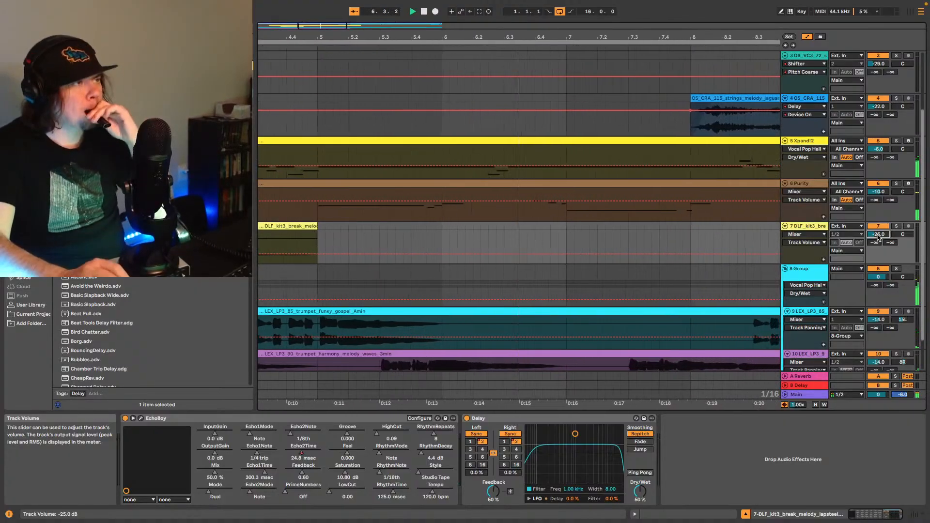
Step: Insert a new MIDI track and a new audio track below the lap steel track
{"action": "left_click_drag", "start_coordinate": [328, 25], "coordinate": [328, 1]}
{"action": "scroll", "coordinate": [356, 255], "scroll_direction": "down", "scroll_amount": 3}
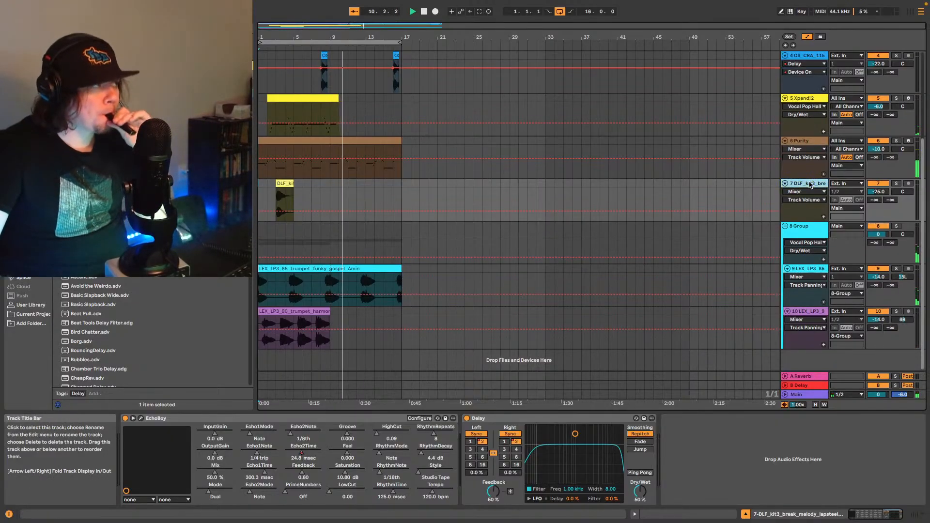
{"action": "key", "text": "ctrl+shift+t"}
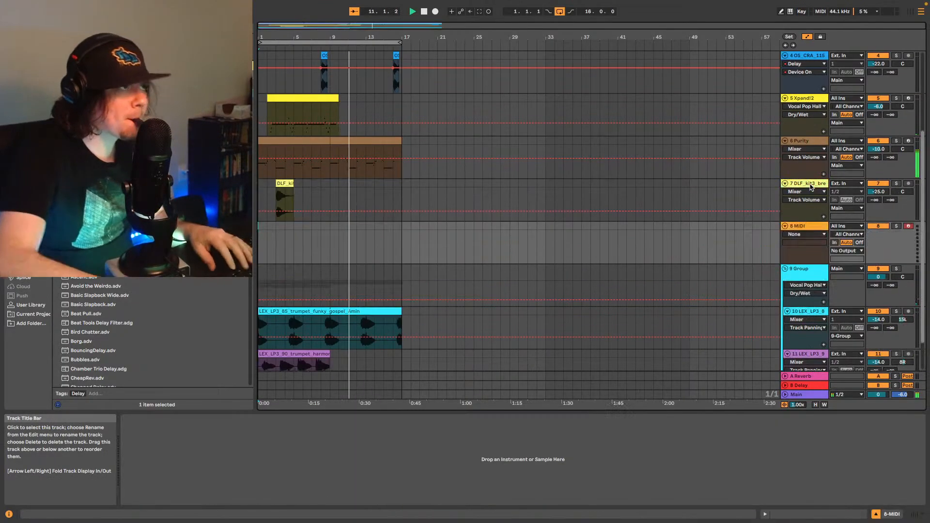
{"action": "key", "text": "ctrl+t"}
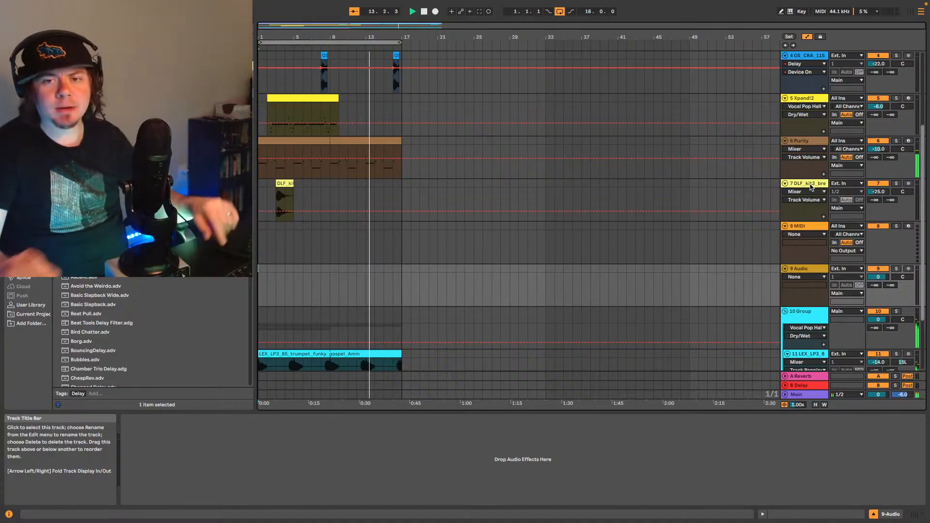
Step: Browse Splice's instrument categories without the previous search filters and open the saxophone samples under Brass and Woodwinds
{"action": "scroll", "coordinate": [117, 327], "scroll_direction": "down", "scroll_amount": 1}
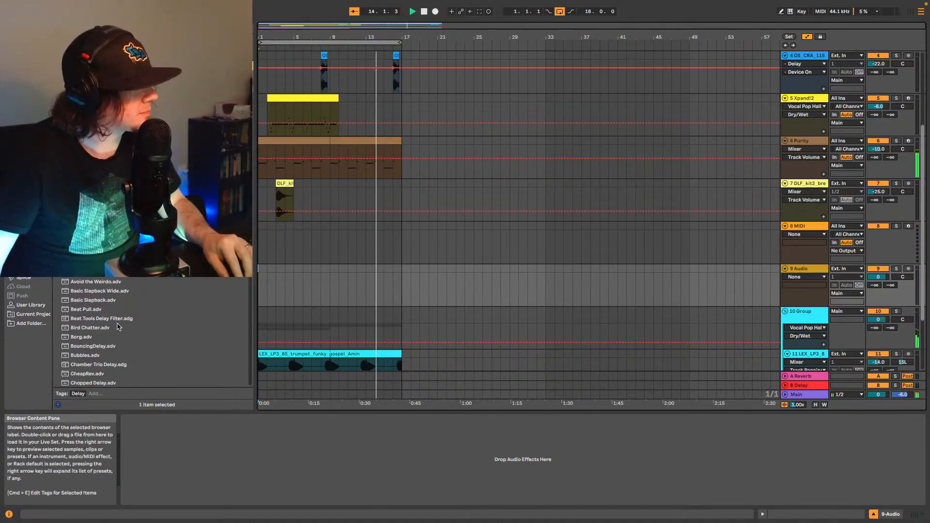
{"action": "left_click", "coordinate": [39, 278]}
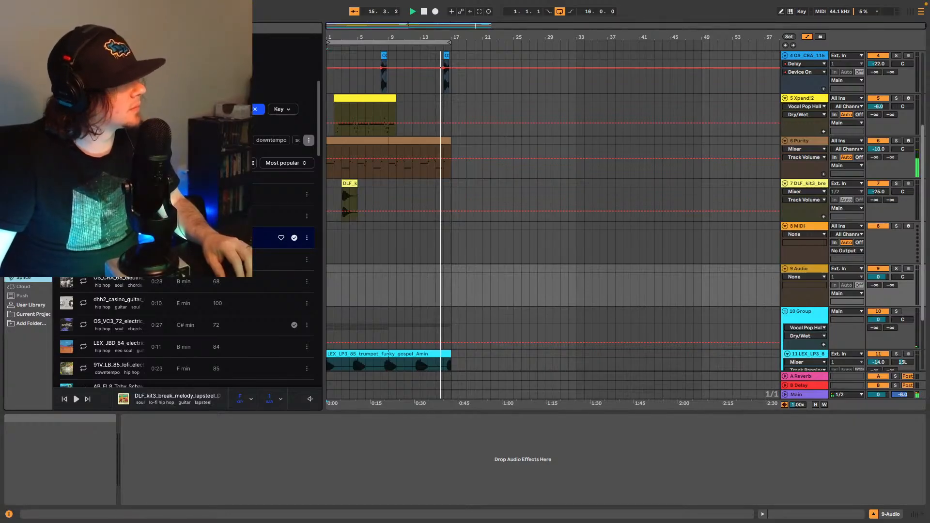
{"action": "left_click", "coordinate": [255, 109]}
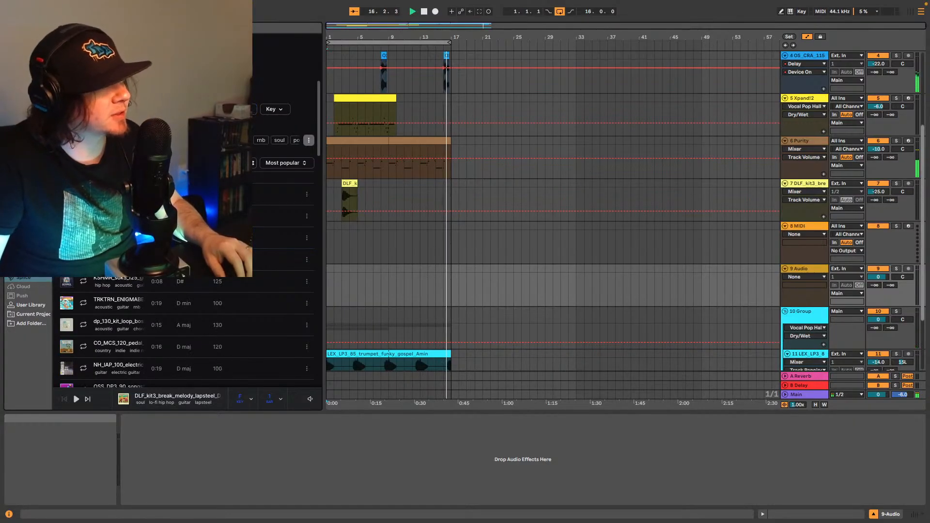
{"action": "left_click", "coordinate": [126, 46]}
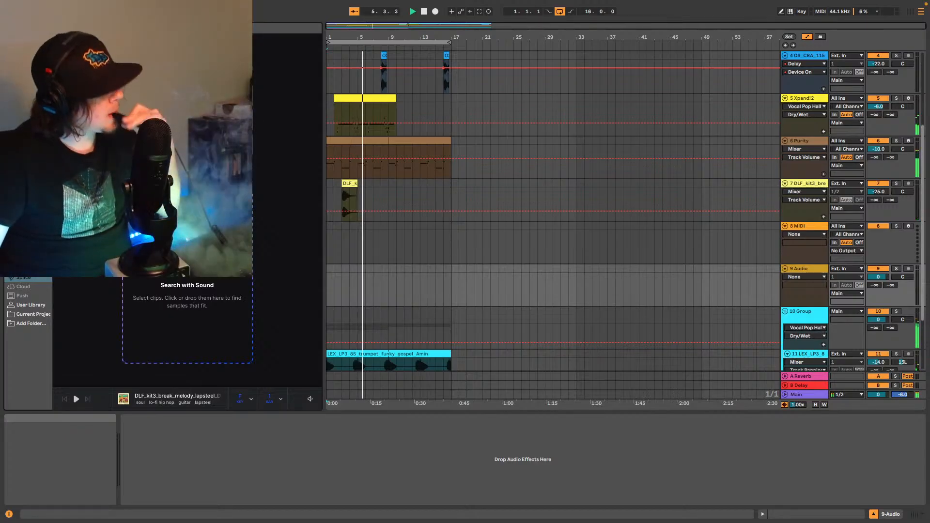
{"action": "scroll", "coordinate": [206, 328], "scroll_direction": "down", "scroll_amount": 10}
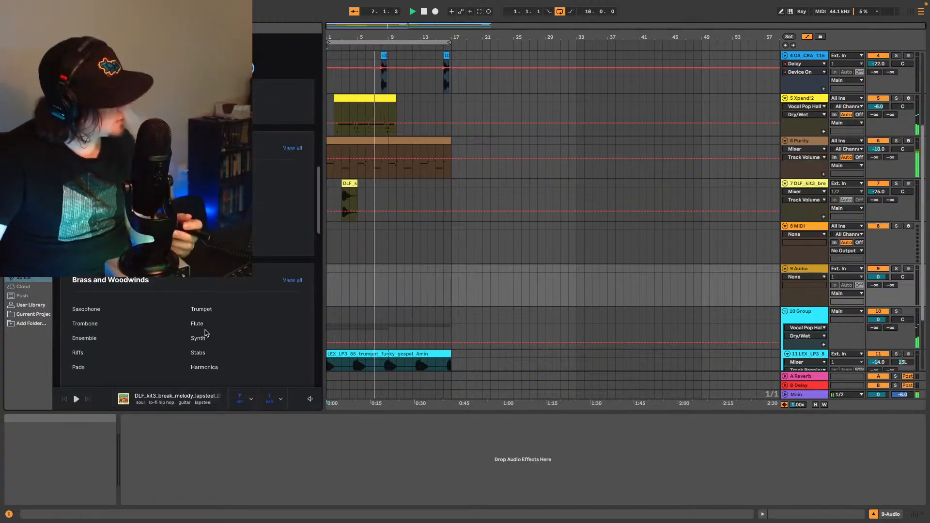
{"action": "scroll", "coordinate": [203, 339], "scroll_direction": "down", "scroll_amount": 4}
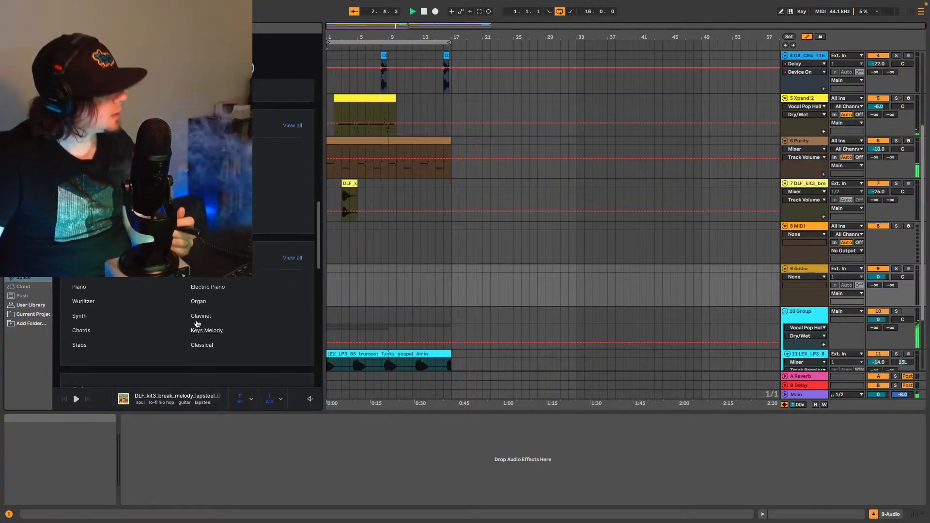
{"action": "left_click", "coordinate": [201, 333]}
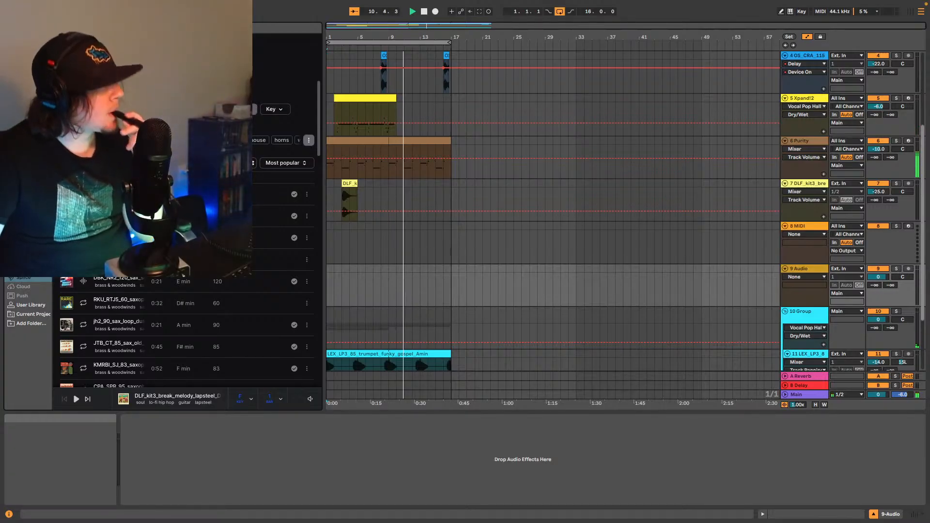
Step: Narrow the saxophone samples with a filter and preview ZEN_DUST_96_sax_lounged_Fmin against the beat
{"action": "left_click", "coordinate": [238, 109]}
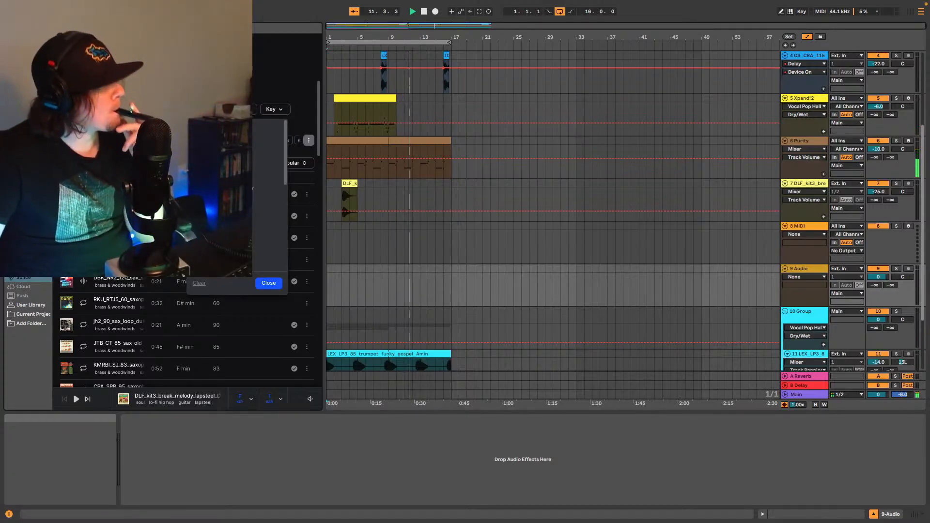
{"action": "left_click", "coordinate": [223, 218]}
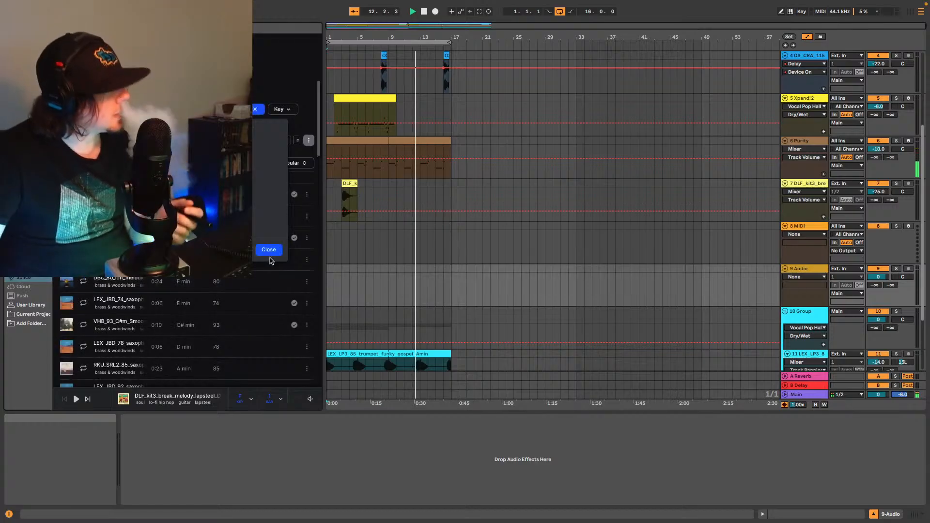
{"action": "left_click", "coordinate": [269, 250]}
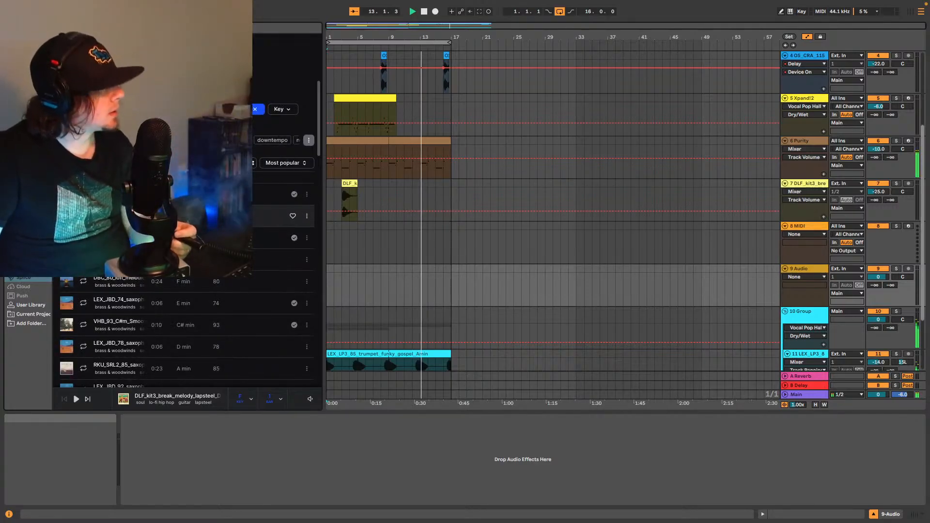
{"action": "left_click", "coordinate": [213, 217]}
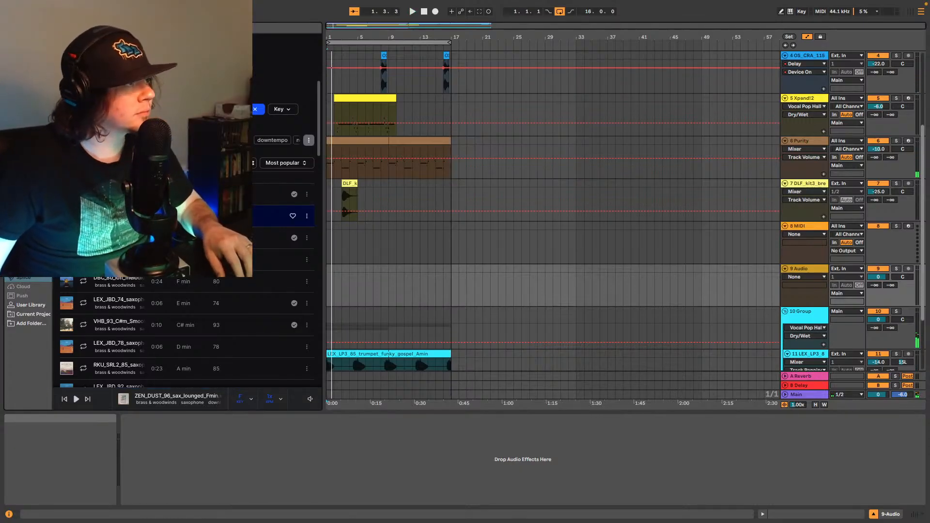
Step: Place the ZEN_DUST_96_sax_lounged_Fmin sample on the new audio track, trimmed to bars 9 through 16, with the track volume at -15 dB
{"action": "left_click_drag", "start_coordinate": [286, 215], "coordinate": [328, 281]}
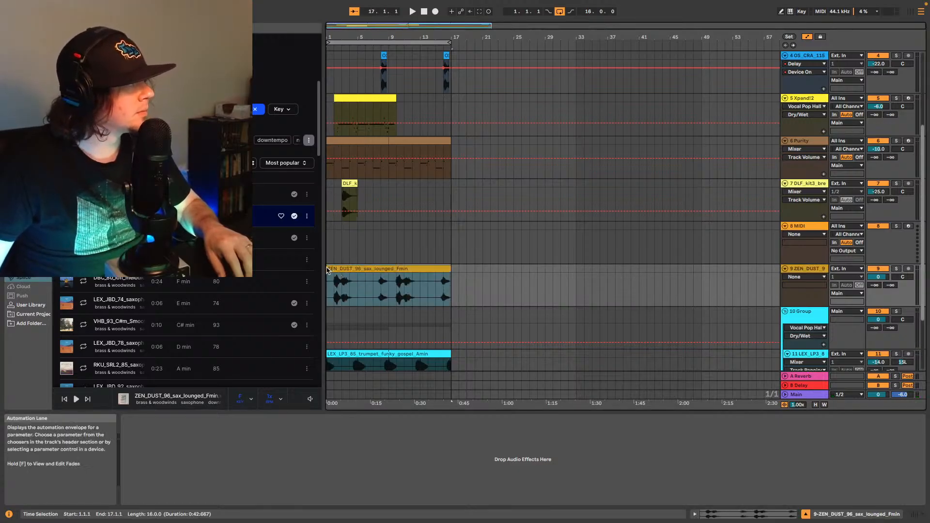
{"action": "left_click", "coordinate": [333, 269]}
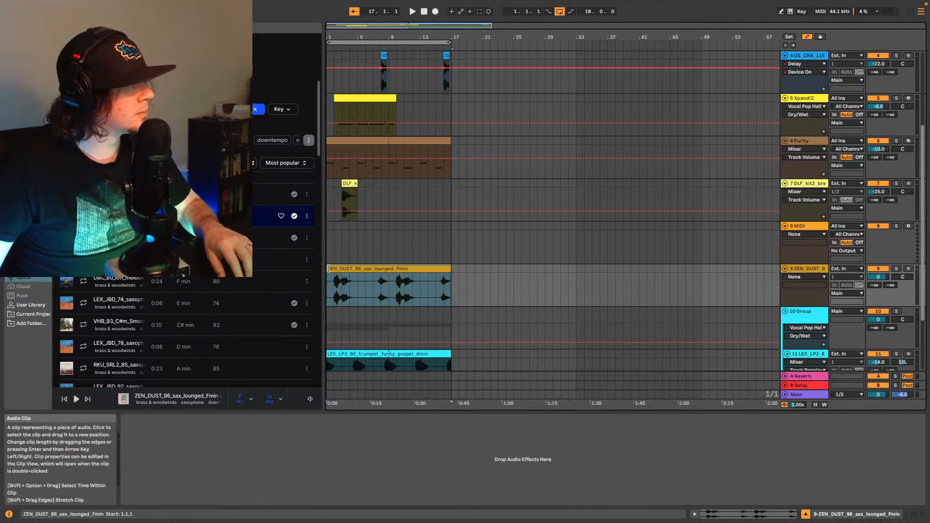
{"action": "left_click_drag", "start_coordinate": [338, 268], "coordinate": [381, 268]}
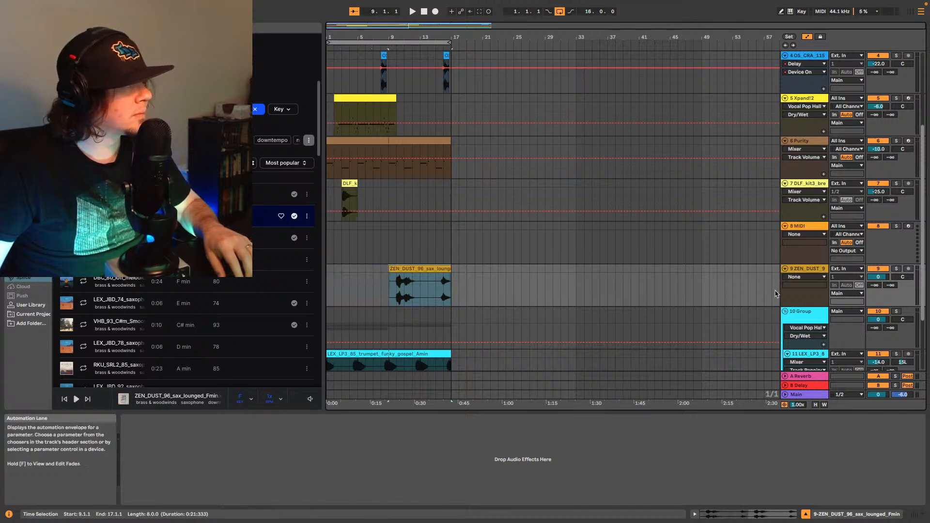
{"action": "left_click", "coordinate": [889, 278]}
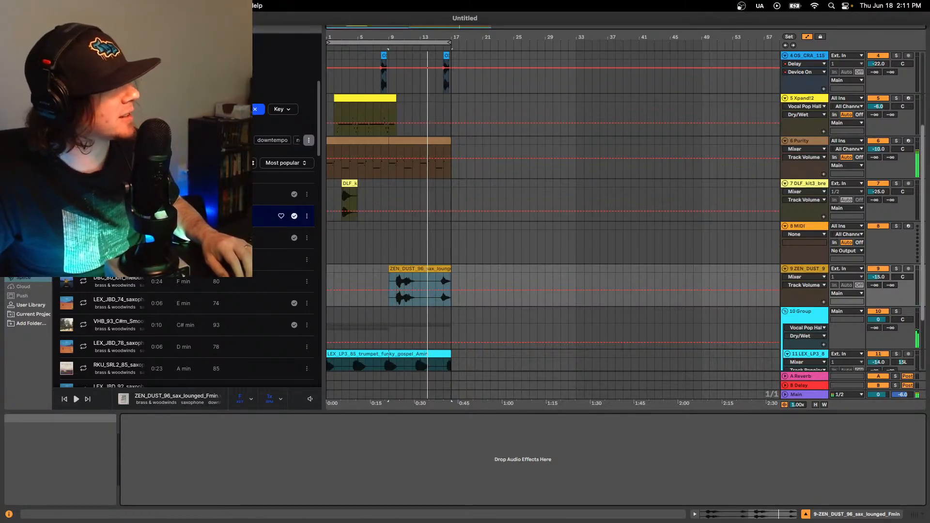
Step: Look up the numbering of the recent sets and save this Live Set as Song1146 in the Song13 Project folder
{"action": "mouse_move", "coordinate": [77, 41]}
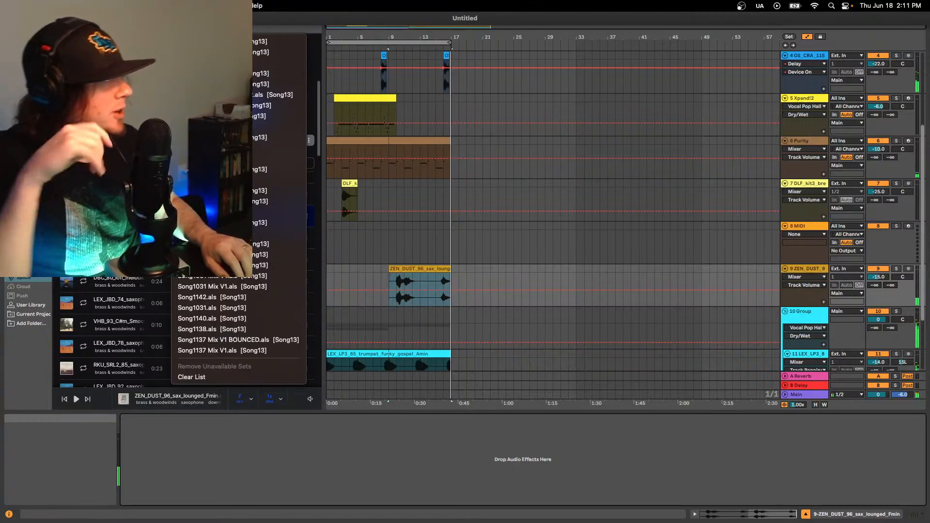
{"action": "key", "text": "Escape"}
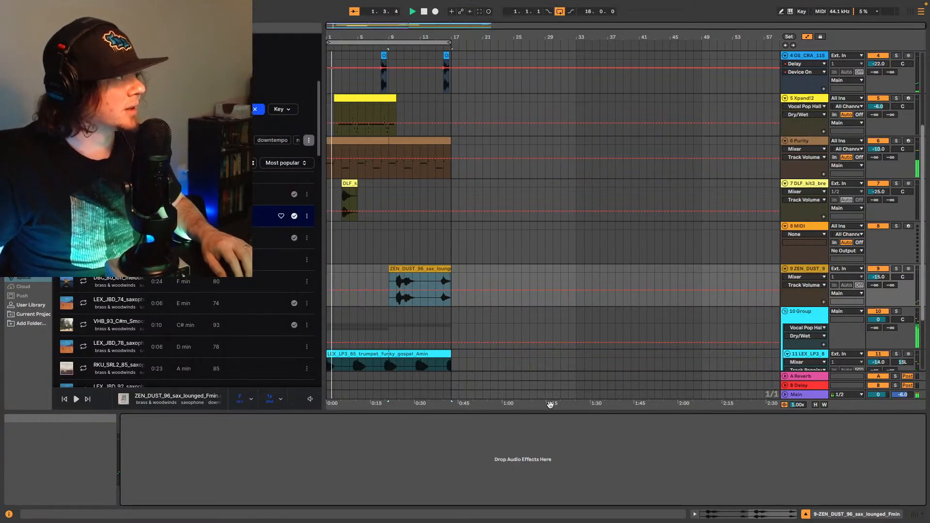
{"action": "key", "text": "super+shift+s"}
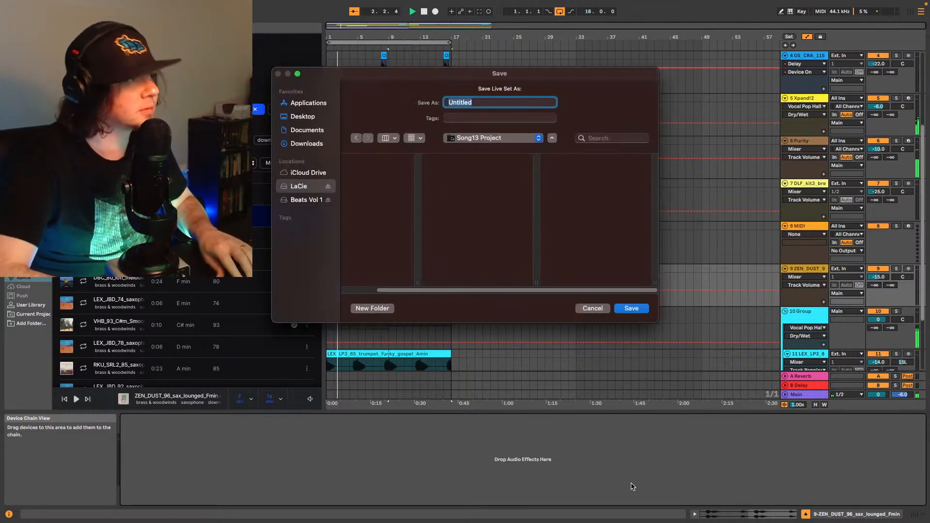
{"action": "type", "text": "Song1"}
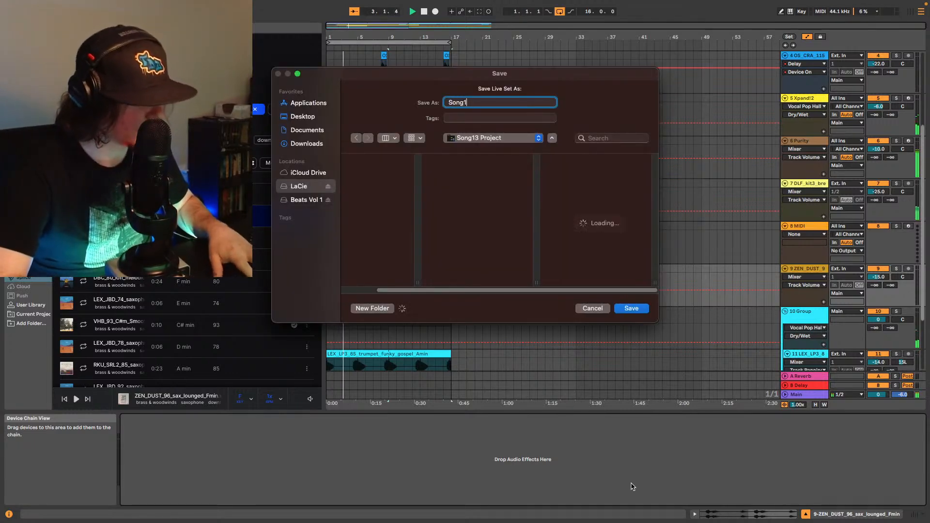
{"action": "type", "text": "146"}
{"action": "key", "text": "Return"}
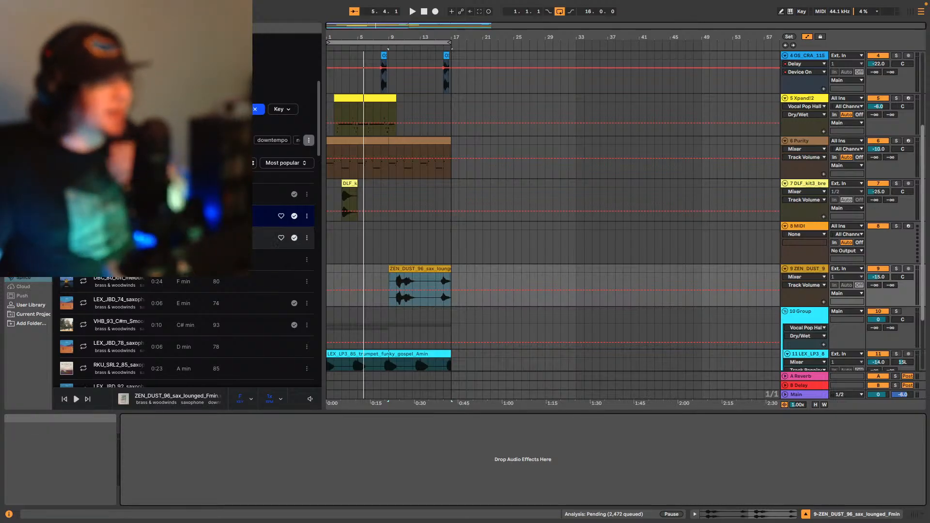
Step: Play back the saxophone section around bar 9 to judge how the clip sits with the other melodies
{"action": "left_click", "coordinate": [421, 269]}
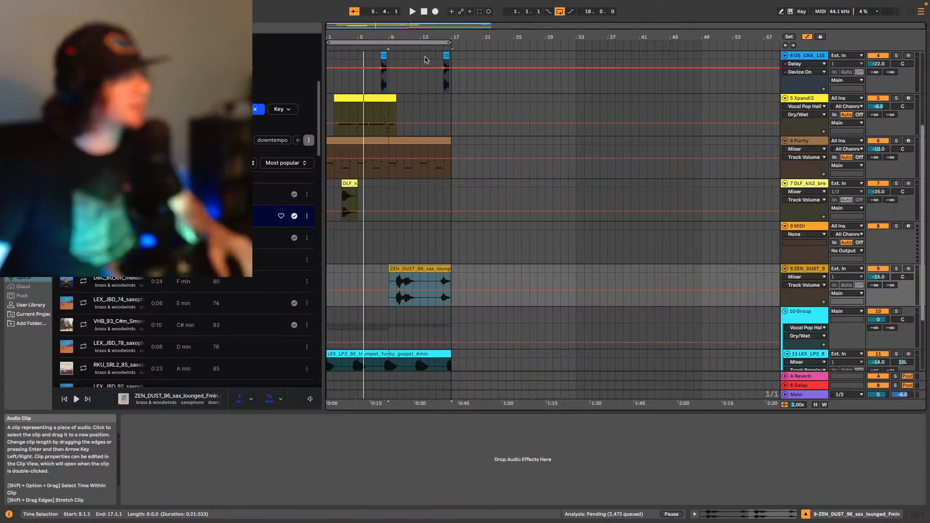
{"action": "left_click_drag", "start_coordinate": [407, 25], "coordinate": [406, 48]}
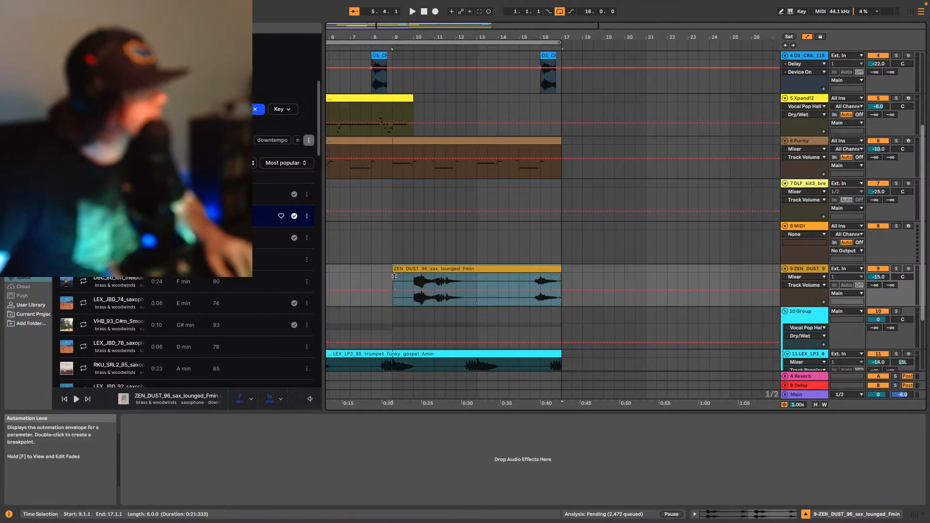
{"action": "key", "text": "space"}
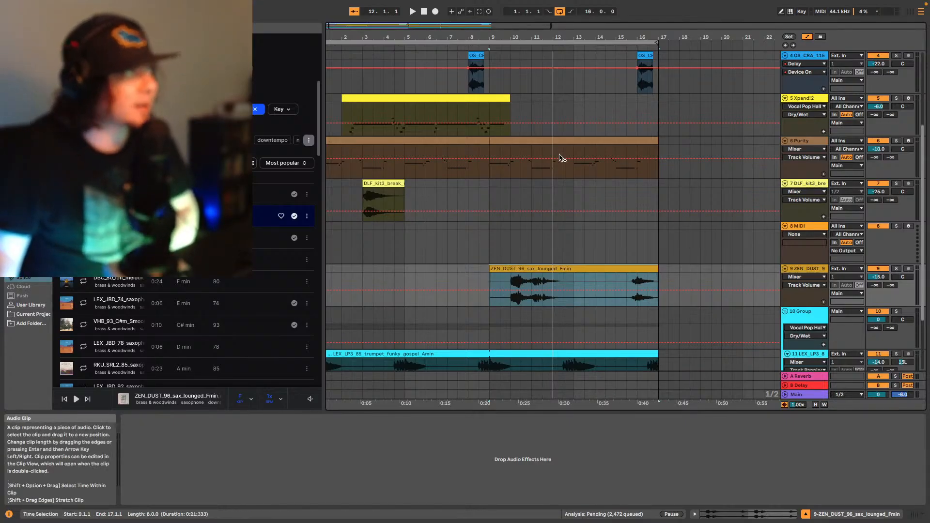
{"action": "mouse_move", "coordinate": [515, 3]}
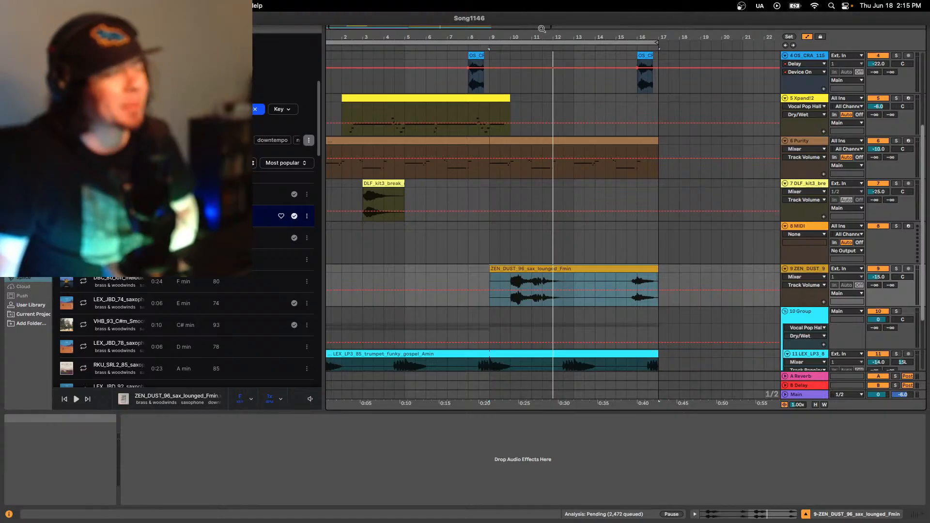
{"action": "left_click", "coordinate": [499, 284]}
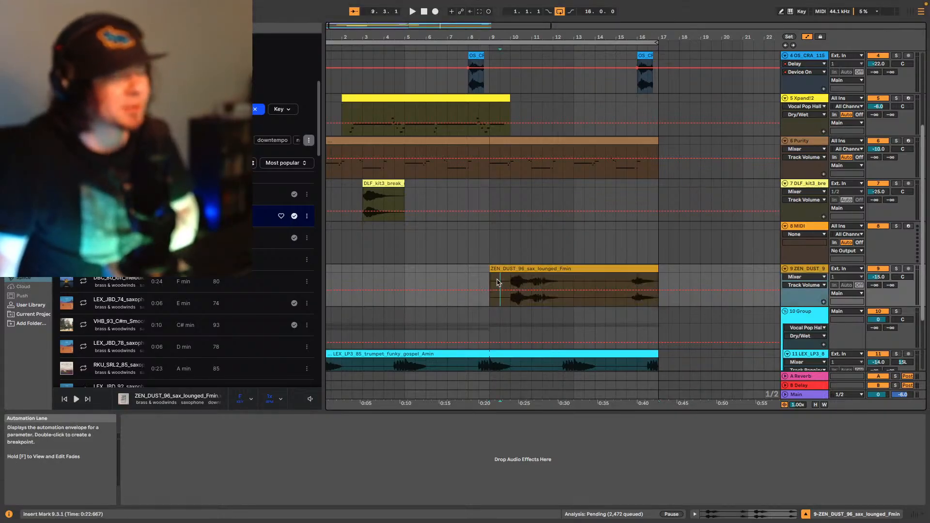
{"action": "left_click", "coordinate": [535, 268]}
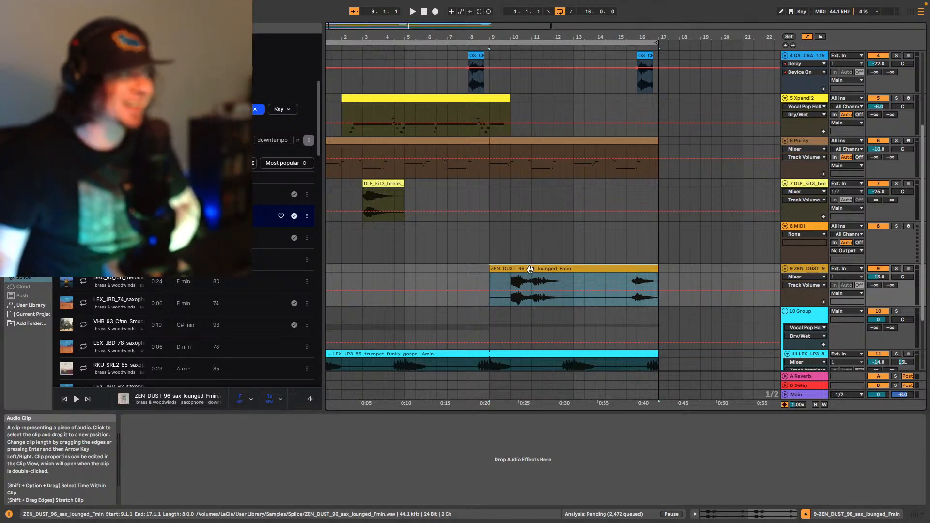
{"action": "left_click", "coordinate": [502, 279]}
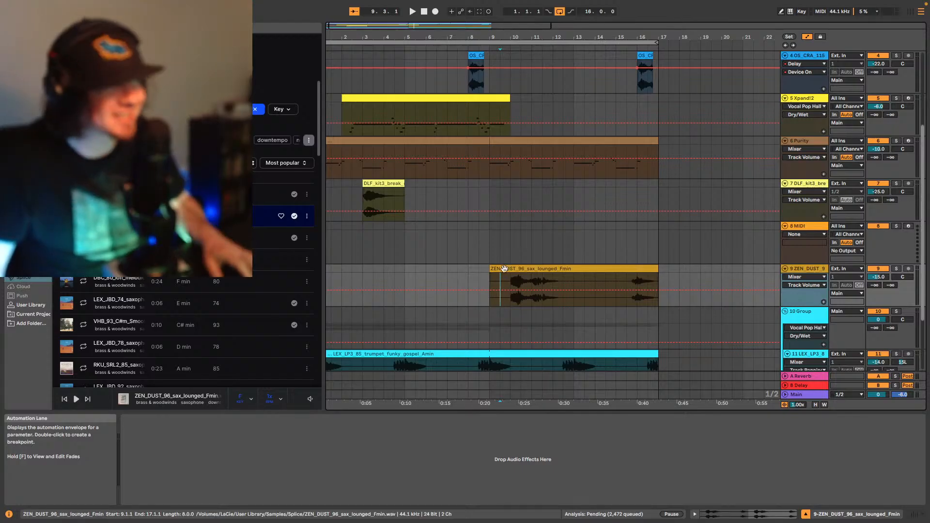
{"action": "key", "text": "space"}
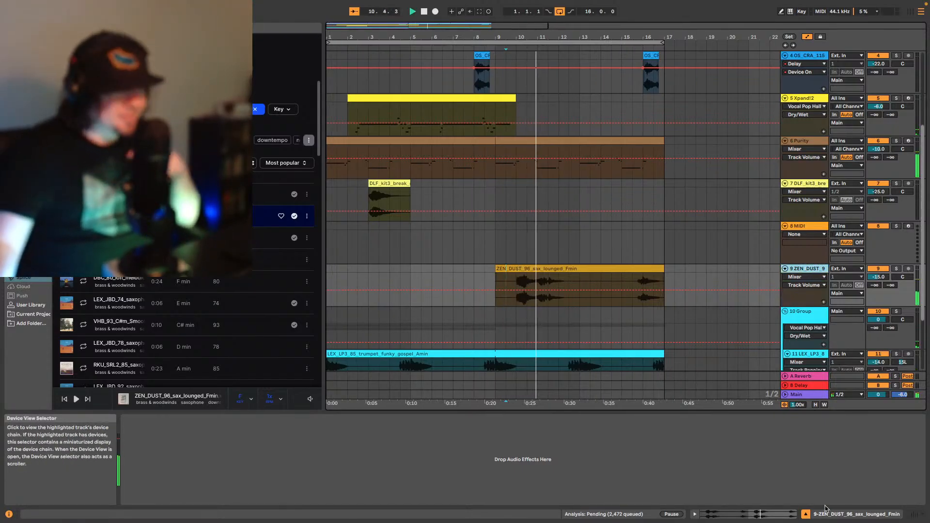
{"action": "left_click", "coordinate": [913, 516]}
{"action": "left_click", "coordinate": [914, 515]}
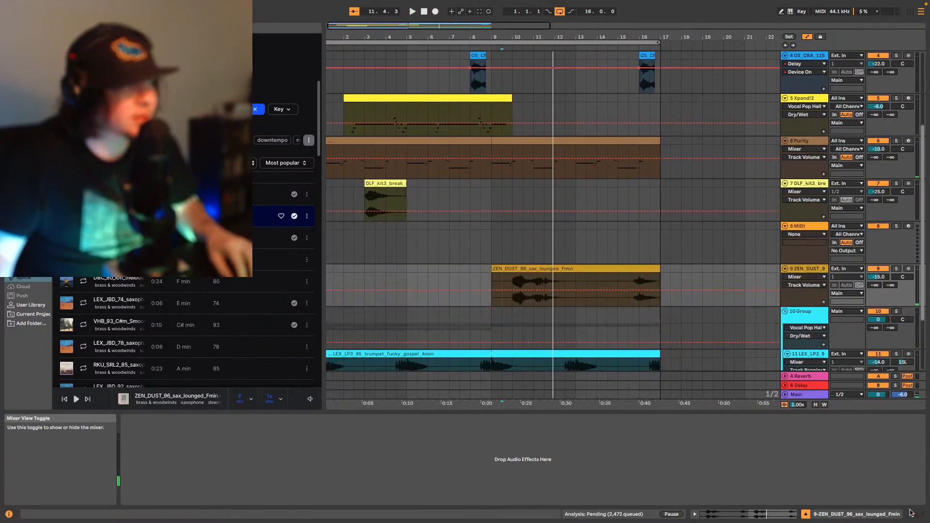
Step: Add the Vocal Pop Hall reverb to the saxophone track, set its dry/wet to 33 % and audition it
{"action": "left_click", "coordinate": [27, 169]}
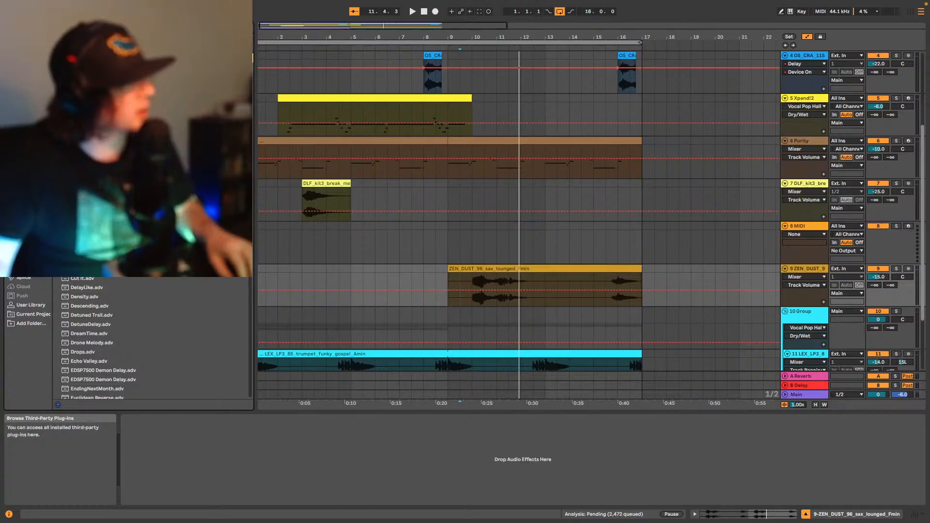
{"action": "scroll", "coordinate": [150, 339], "scroll_direction": "up", "scroll_amount": 5}
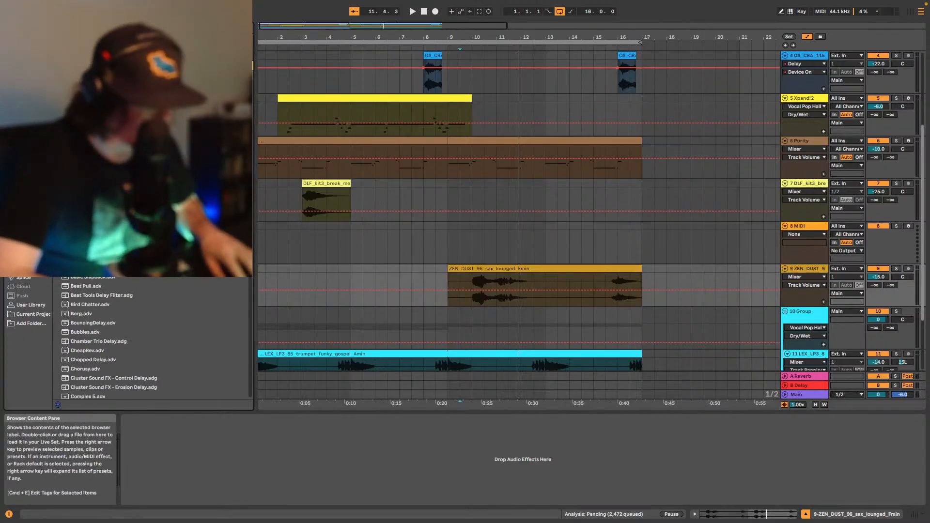
{"action": "type", "text": "vocal p"}
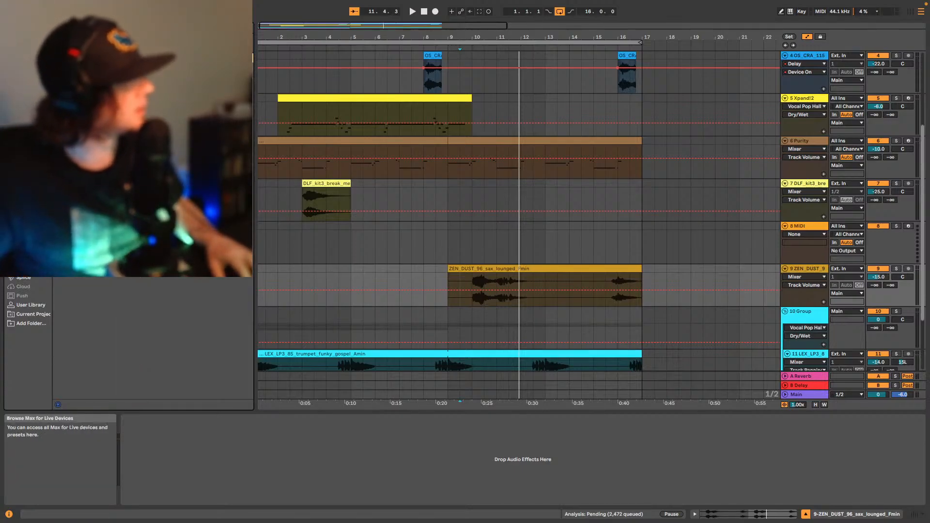
{"action": "left_click_drag", "start_coordinate": [488, 298], "coordinate": [490, 299]}
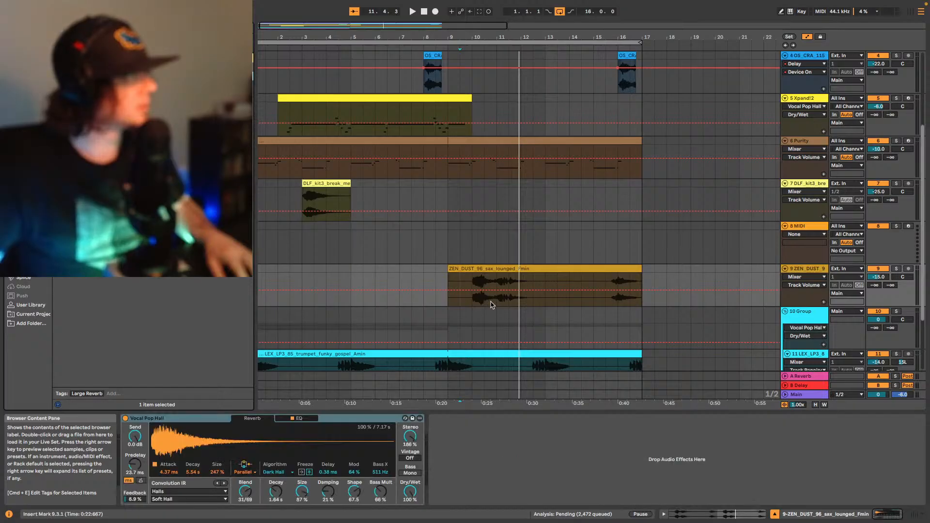
{"action": "key", "text": "space"}
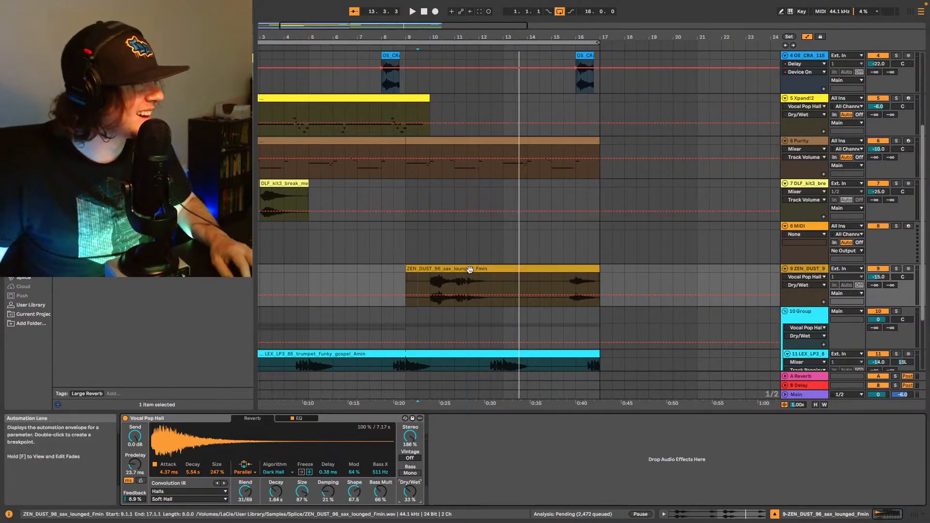
{"action": "key", "text": "space"}
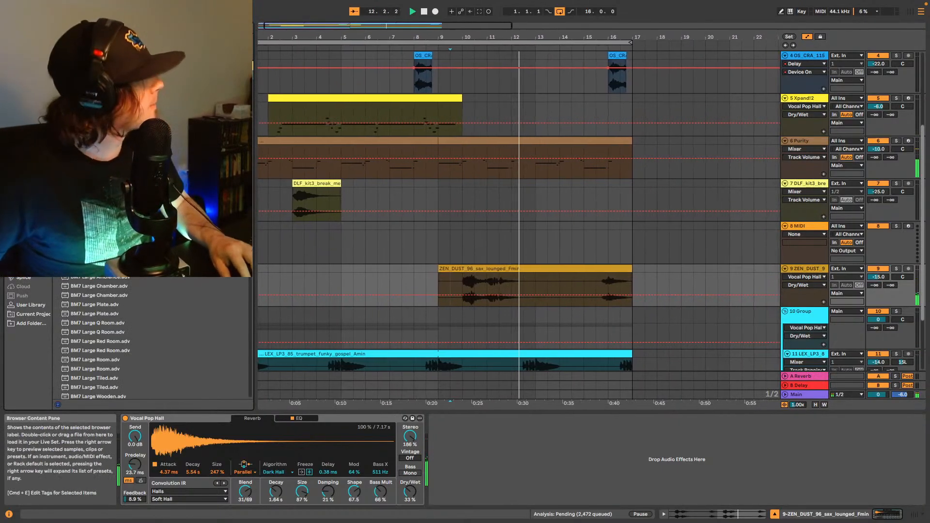
Step: Insert the UADx LA-2A Tube Compressor after the reverb on the saxophone track and set the track volume to -19 dB
{"action": "left_click", "coordinate": [28, 199]}
{"action": "left_click_drag", "start_coordinate": [126, 214], "coordinate": [376, 439]}
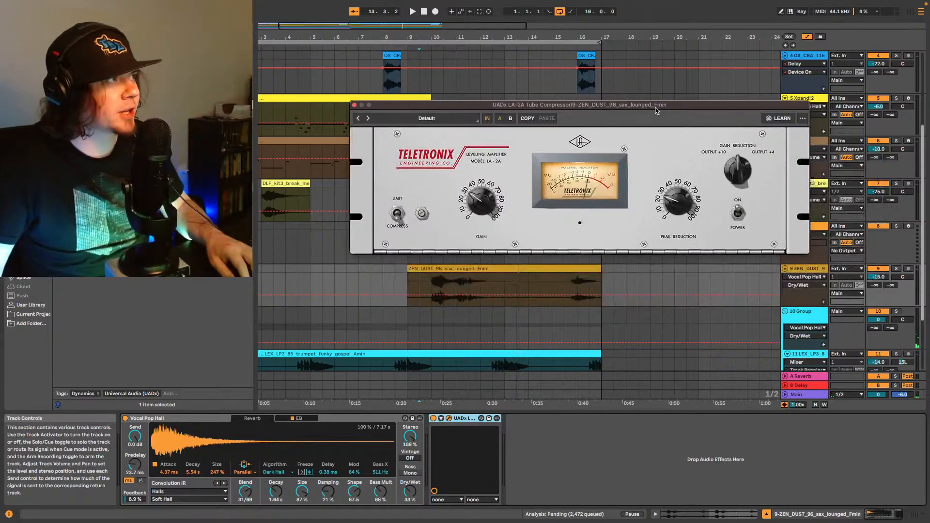
{"action": "key", "text": "space"}
{"action": "left_click", "coordinate": [678, 203]}
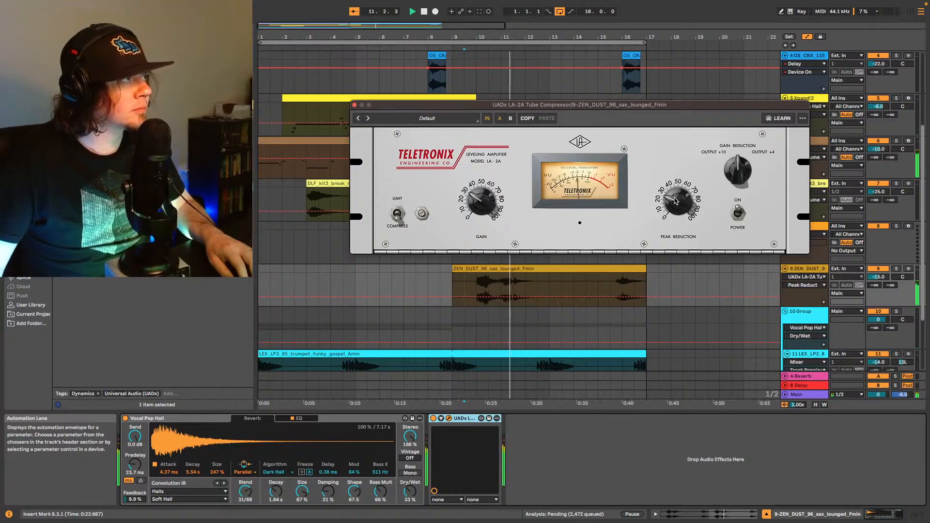
{"action": "left_click_drag", "start_coordinate": [878, 278], "coordinate": [878, 280]}
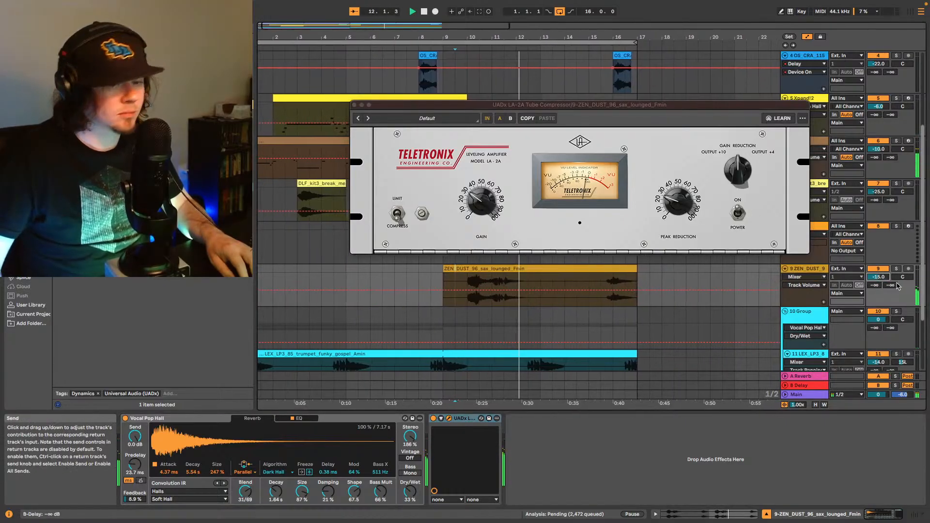
{"action": "key", "text": "space"}
{"action": "key", "text": "space"}
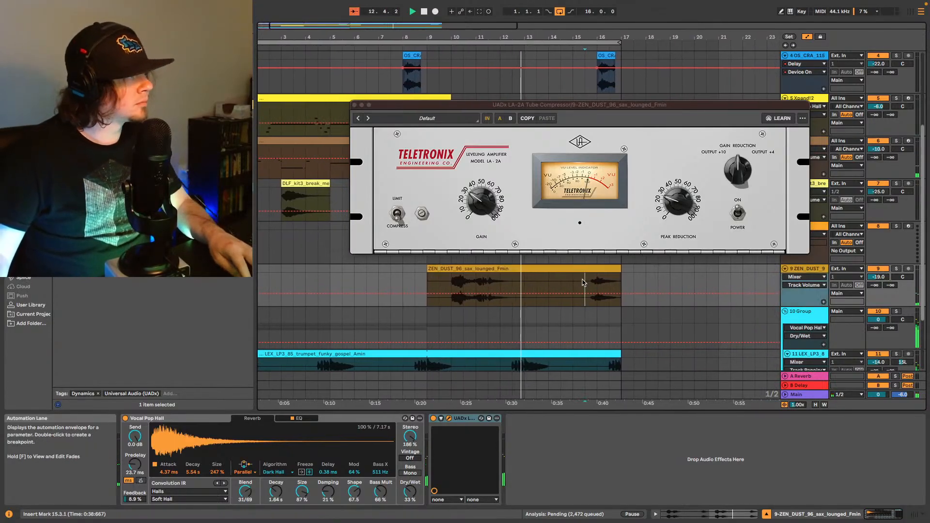
Step: Split the saxophone clip at 15.3.1, move its tail earlier to start at 13.3.1, and set the track volume to -22 dB
{"action": "left_click", "coordinate": [355, 105]}
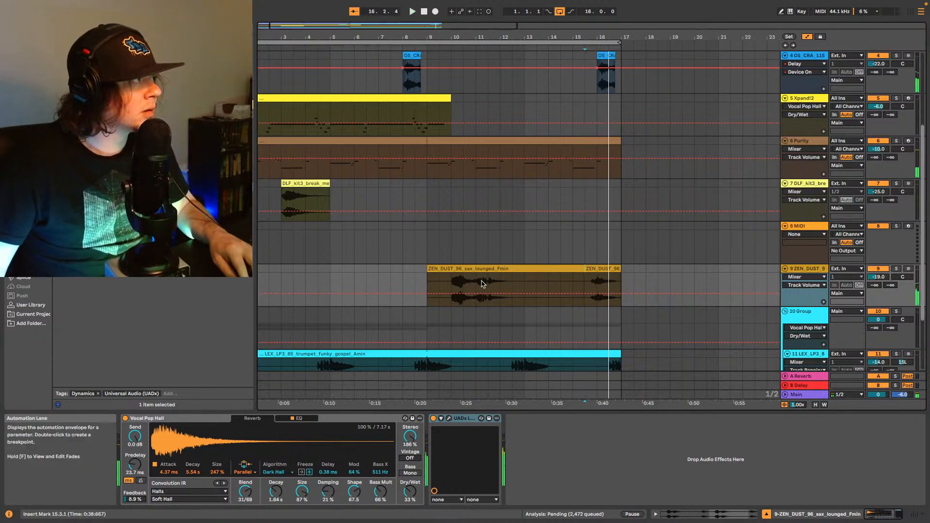
{"action": "key", "text": "space"}
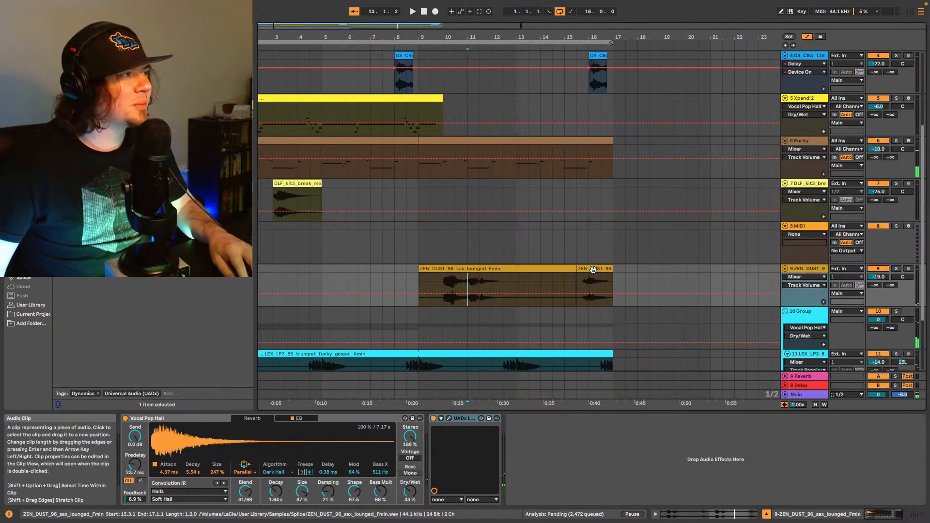
{"action": "left_click_drag", "start_coordinate": [593, 269], "coordinate": [564, 271]}
{"action": "key", "text": "space"}
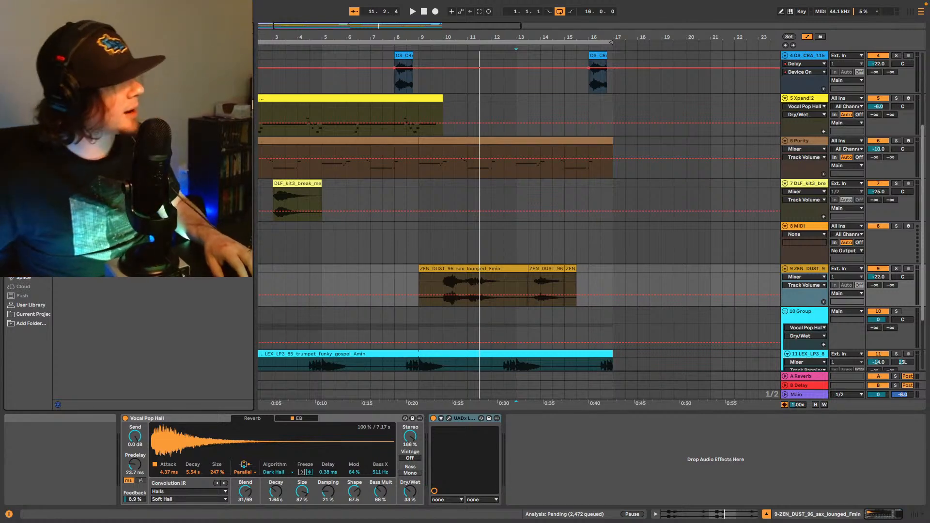
Step: Insert the iZotope Vinyl effect before the reverb on the saxophone track with the year 1930, and audition it from bar 10
{"action": "left_click_drag", "start_coordinate": [207, 416], "coordinate": [208, 419]}
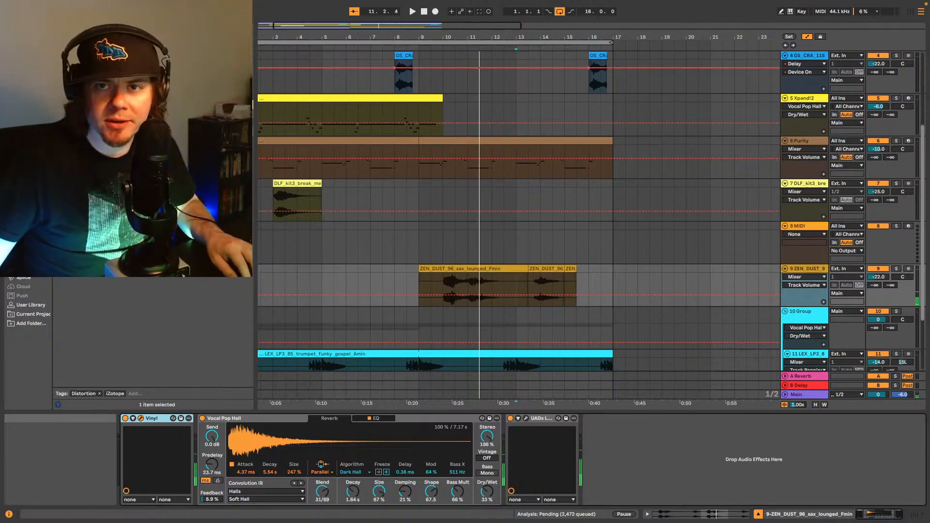
{"action": "left_click_drag", "start_coordinate": [929, 207], "coordinate": [456, 81]}
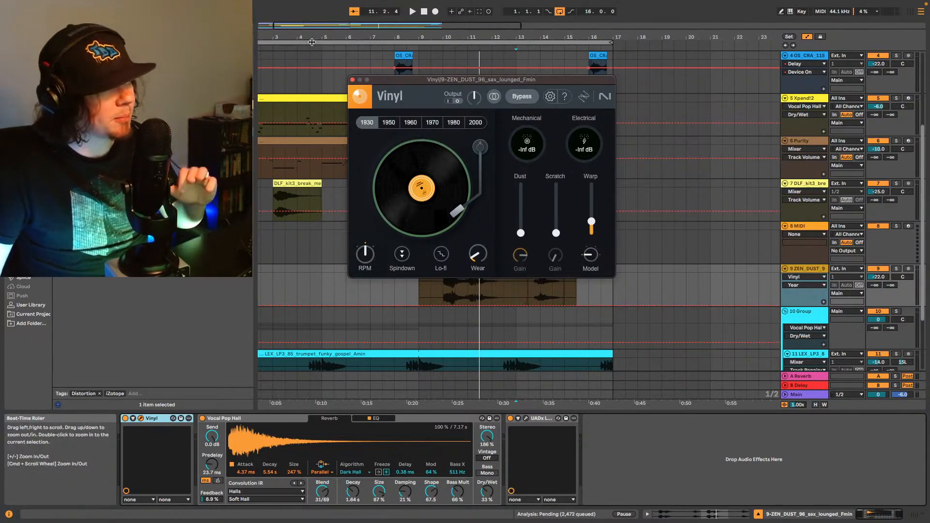
{"action": "left_click", "coordinate": [352, 79]}
{"action": "left_click", "coordinate": [442, 285]}
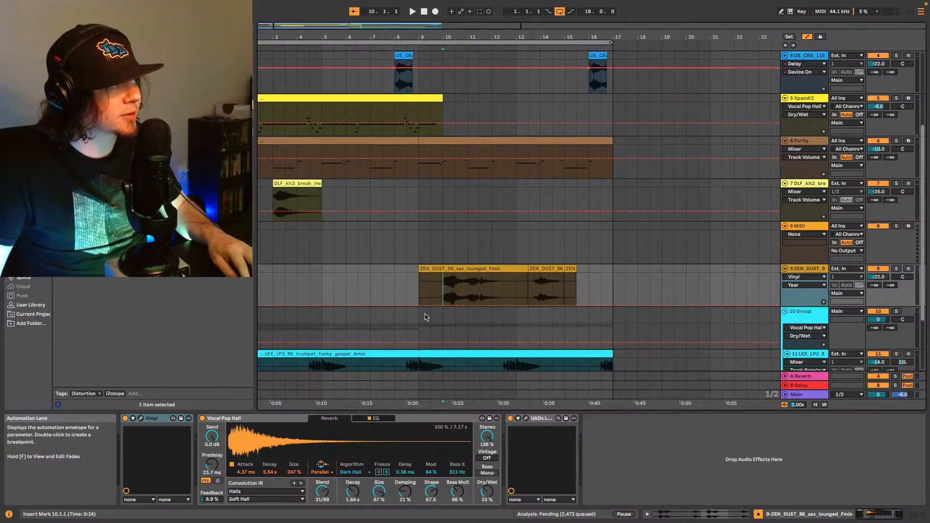
{"action": "key", "text": "space"}
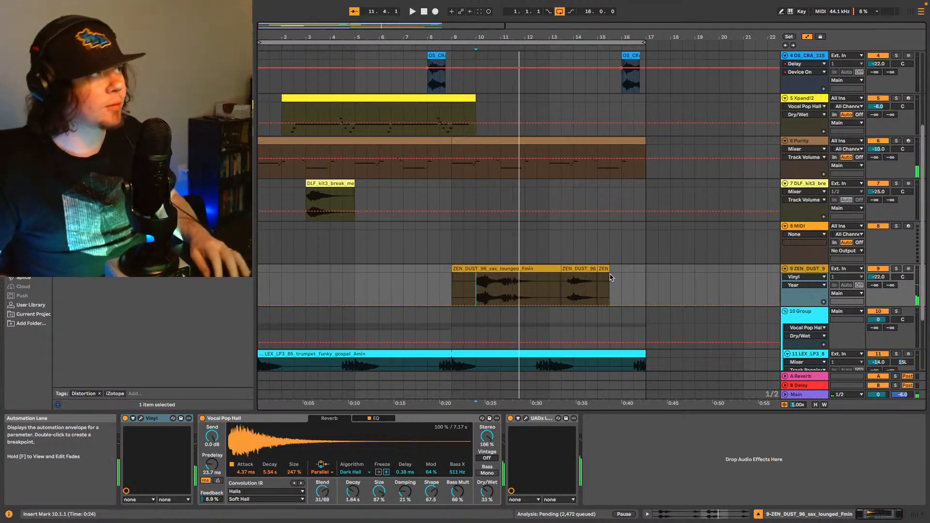
Step: Move the clips on all tracks so the arrangement starts at bar 9, and shift the loop to bars 9 through 25
{"action": "left_click_drag", "start_coordinate": [413, 35], "coordinate": [413, 6]}
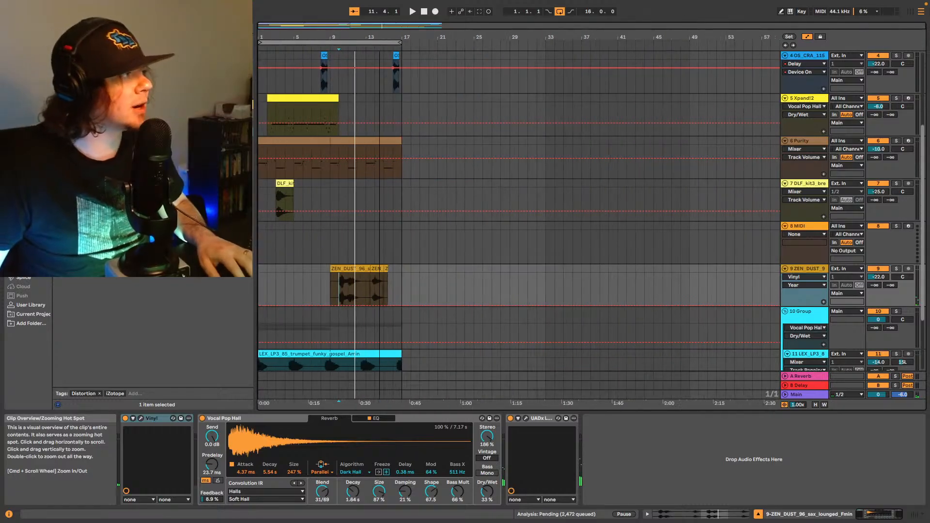
{"action": "scroll", "coordinate": [446, 282], "scroll_direction": "down", "scroll_amount": 2}
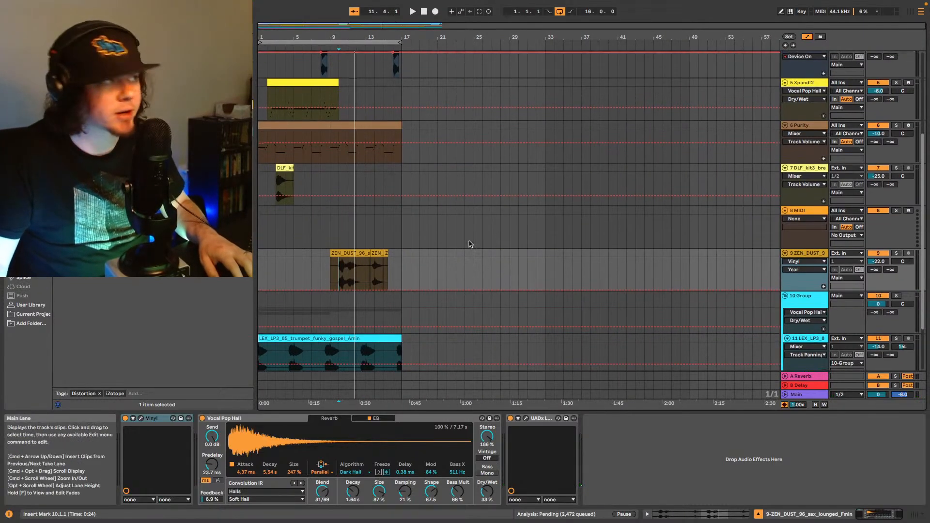
{"action": "scroll", "coordinate": [416, 266], "scroll_direction": "down", "scroll_amount": 5}
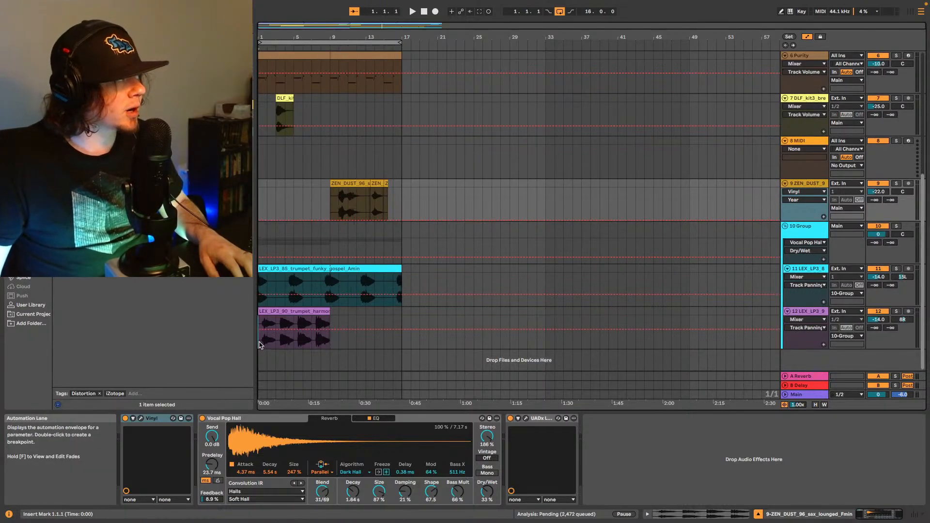
{"action": "left_click_drag", "start_coordinate": [259, 345], "coordinate": [456, 19]}
{"action": "scroll", "coordinate": [425, 126], "scroll_direction": "up", "scroll_amount": 8}
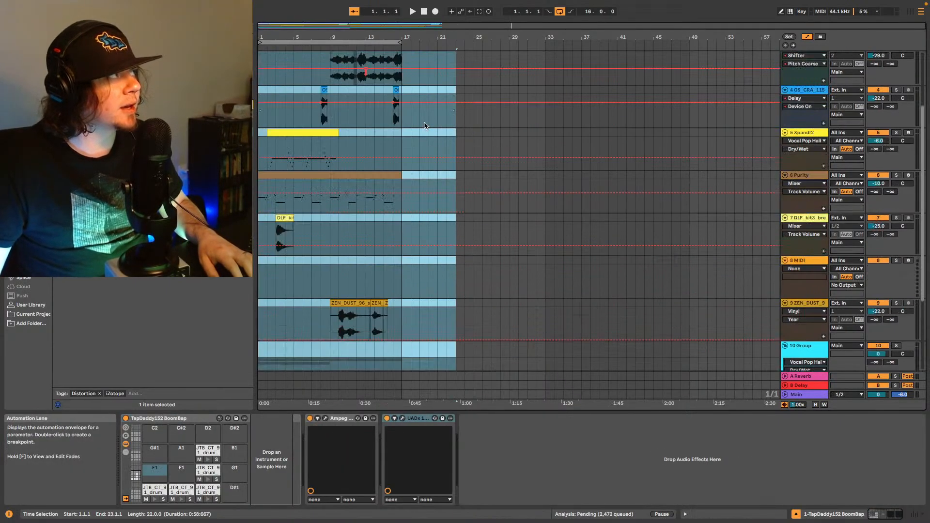
{"action": "scroll", "coordinate": [425, 126], "scroll_direction": "up", "scroll_amount": 5}
{"action": "left_click", "coordinate": [279, 55]}
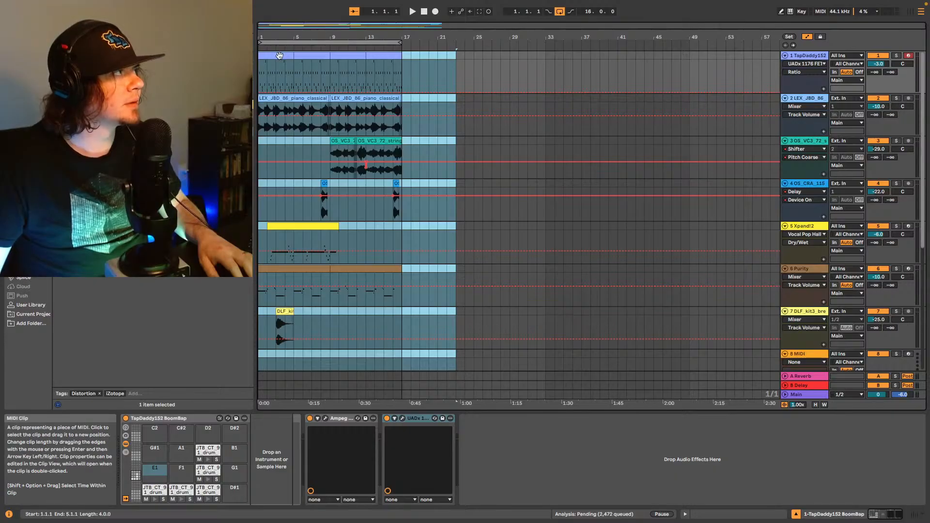
{"action": "left_click_drag", "start_coordinate": [280, 55], "coordinate": [352, 83]}
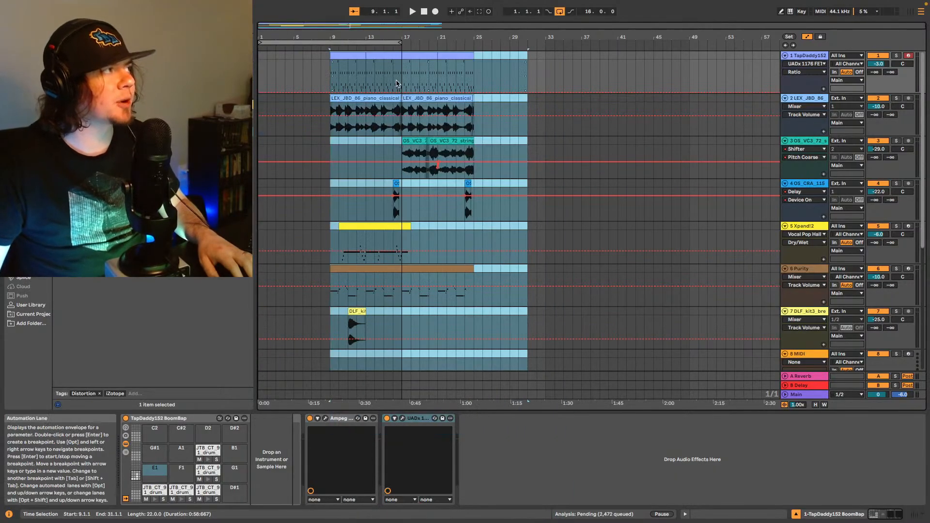
{"action": "left_click_drag", "start_coordinate": [371, 45], "coordinate": [442, 48]}
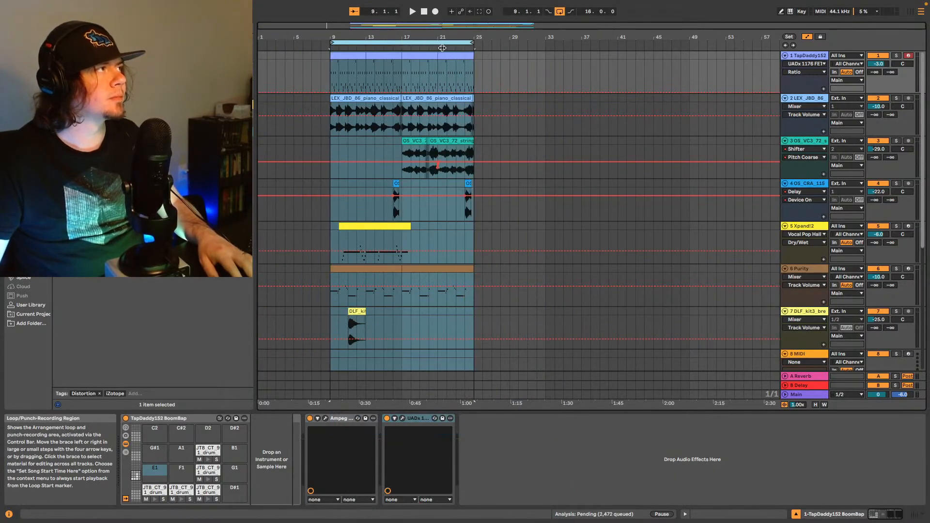
Step: Copy the first piano clip to bar 1 as an eight-bar intro and play it through into bar 9
{"action": "left_click", "coordinate": [371, 98]}
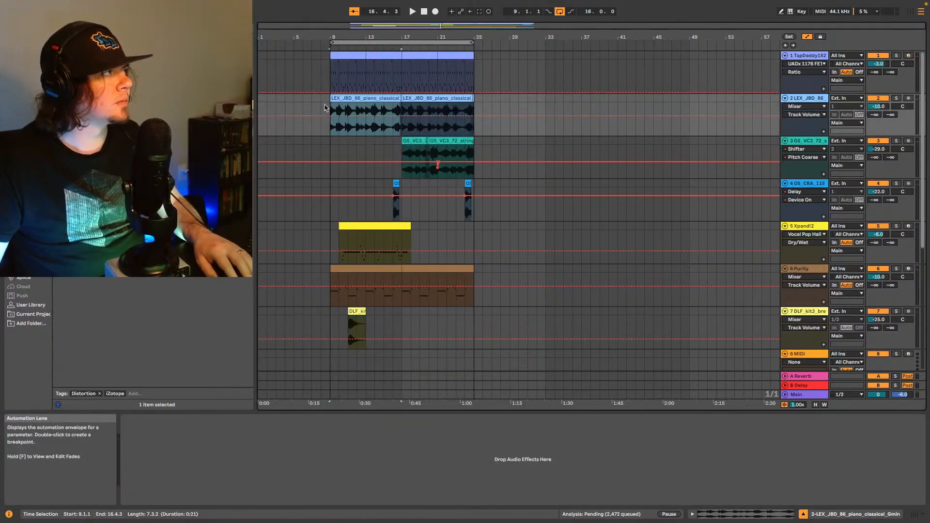
{"action": "left_click", "coordinate": [328, 109]}
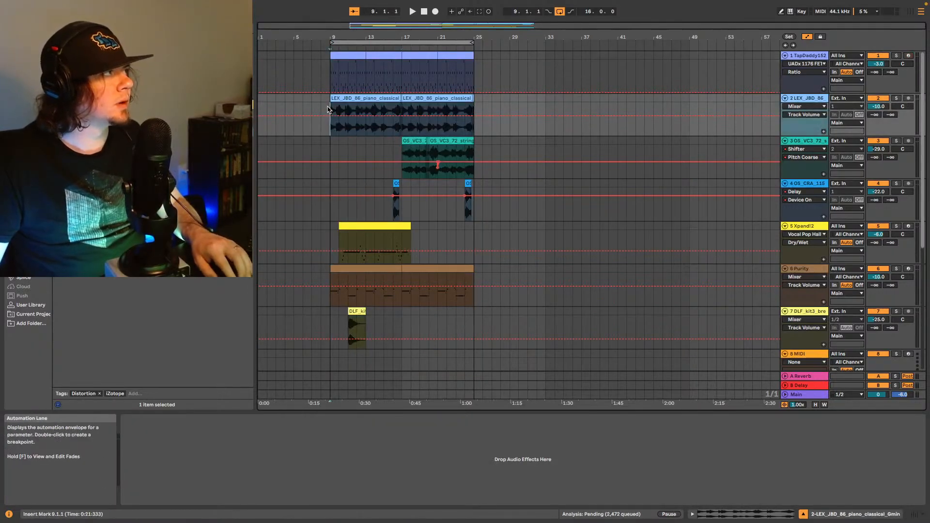
{"action": "left_click_drag", "start_coordinate": [356, 106], "coordinate": [402, 99]}
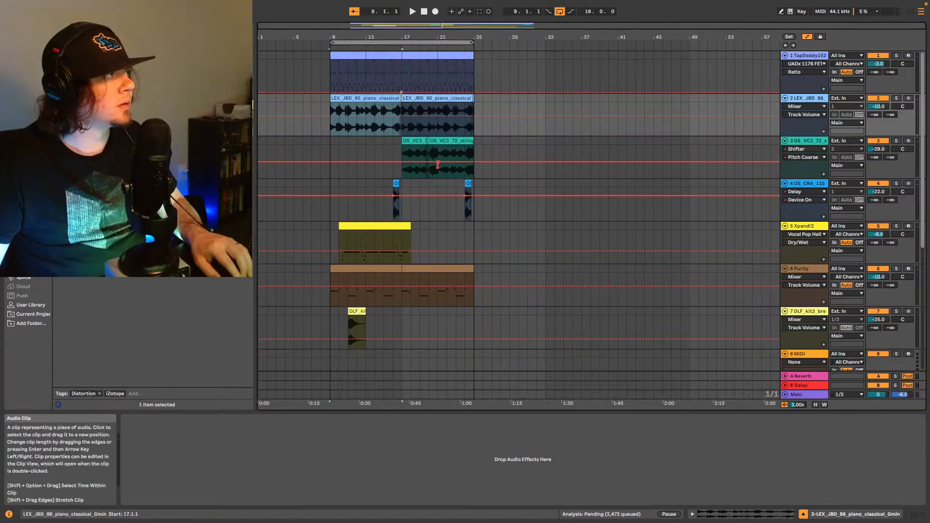
{"action": "left_click", "coordinate": [257, 127]}
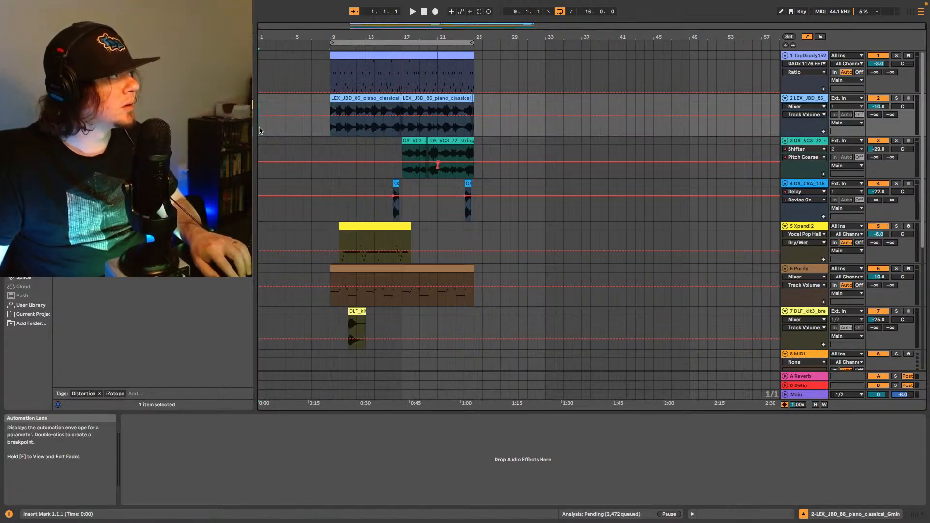
{"action": "key", "text": "ctrl+v"}
{"action": "key", "text": "space"}
{"action": "left_click_drag", "start_coordinate": [315, 30], "coordinate": [542, 72]}
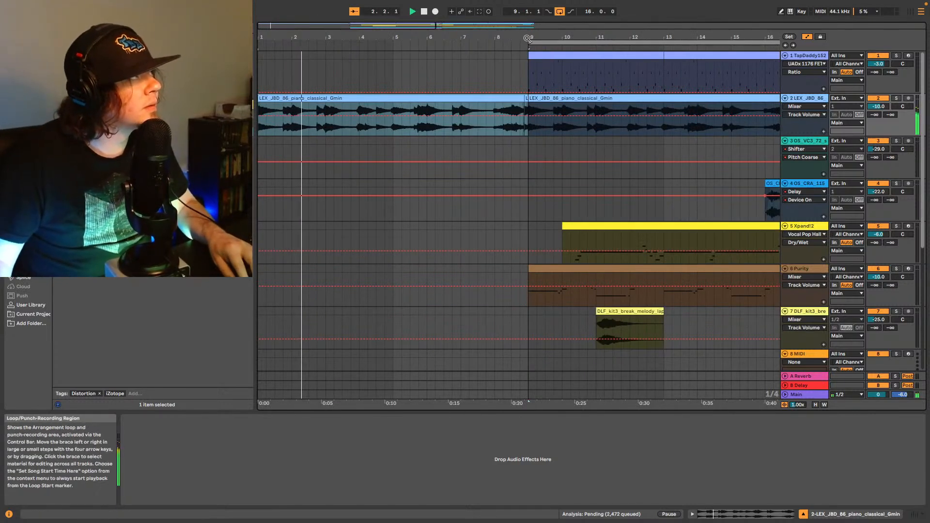
{"action": "left_click_drag", "start_coordinate": [412, 26], "coordinate": [372, 46]}
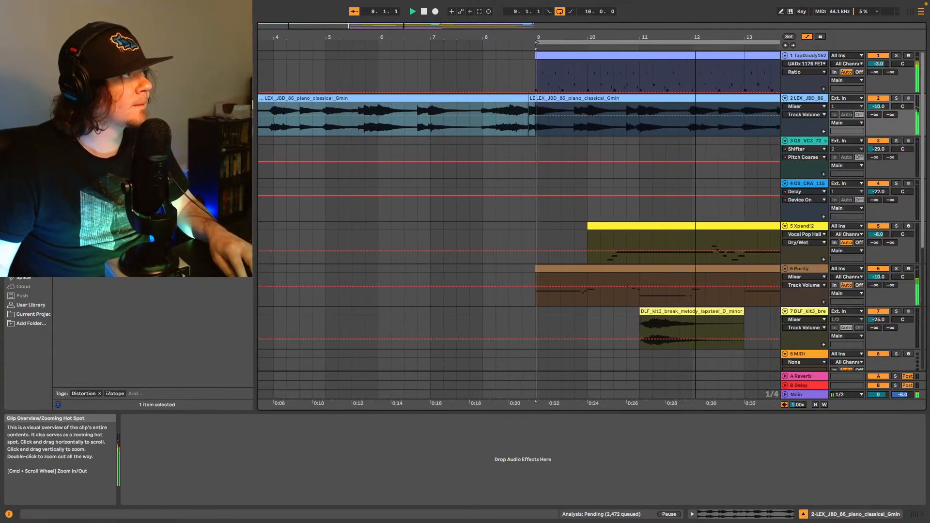
Step: Copy the drum clip's half bar from 16.3.1 to 17.1.1 to 8.3.1 as a pickup and play back the transition
{"action": "left_click", "coordinate": [673, 82]}
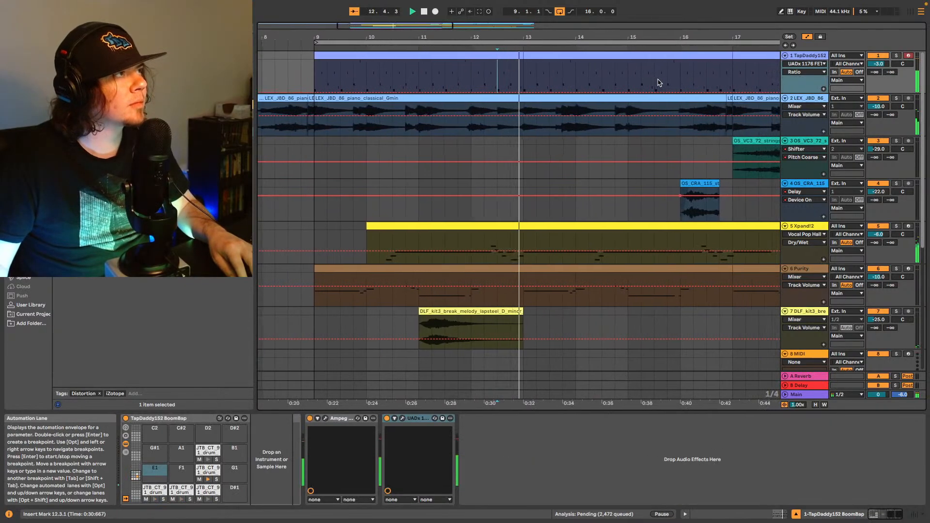
{"action": "mouse_move", "coordinate": [441, 30]}
{"action": "left_mouse_down"}
{"action": "mouse_move", "coordinate": [441, 15]}
{"action": "mouse_move", "coordinate": [455, 29]}
{"action": "left_mouse_up"}
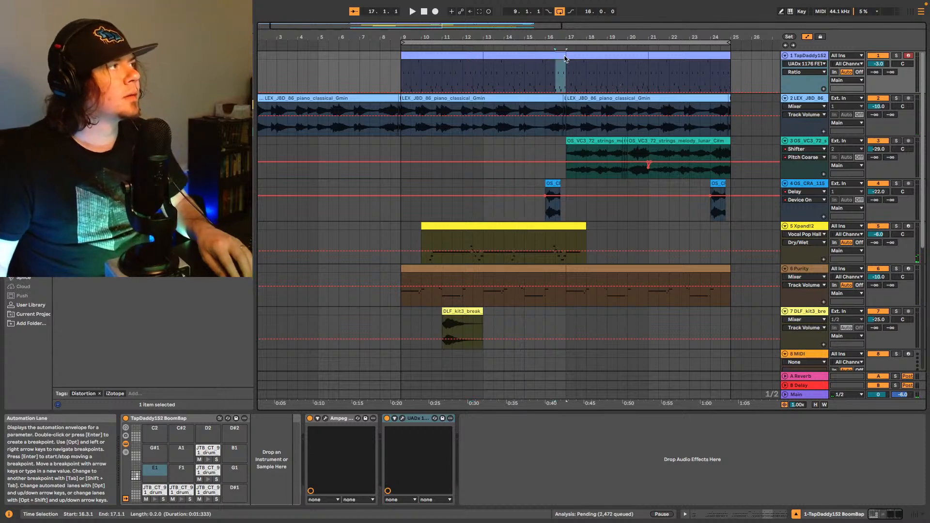
{"action": "left_click_drag", "start_coordinate": [564, 59], "coordinate": [562, 59]}
{"action": "left_click", "coordinate": [390, 73]}
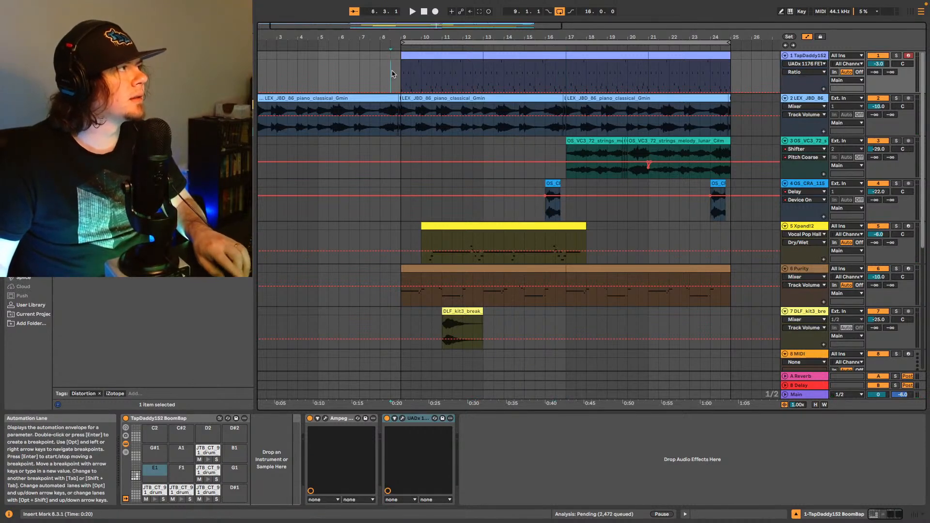
{"action": "key", "text": "space"}
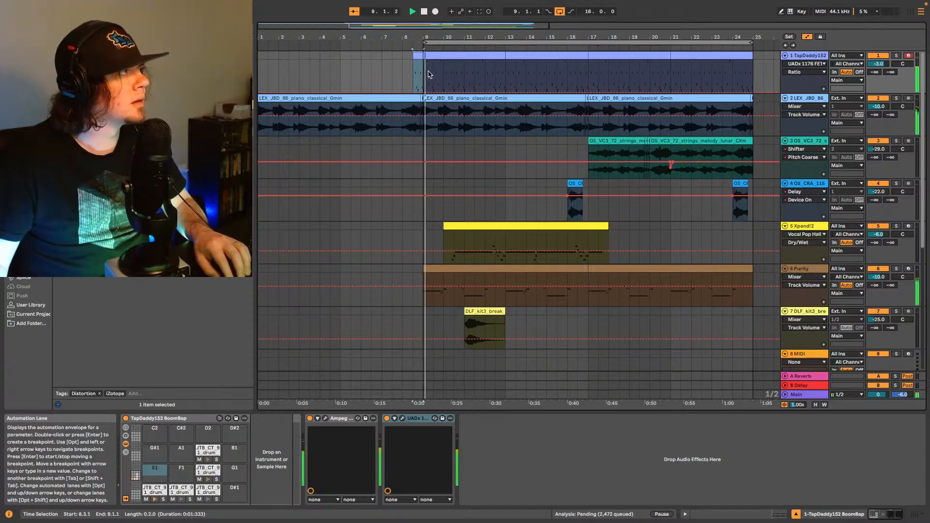
{"action": "left_click", "coordinate": [403, 75]}
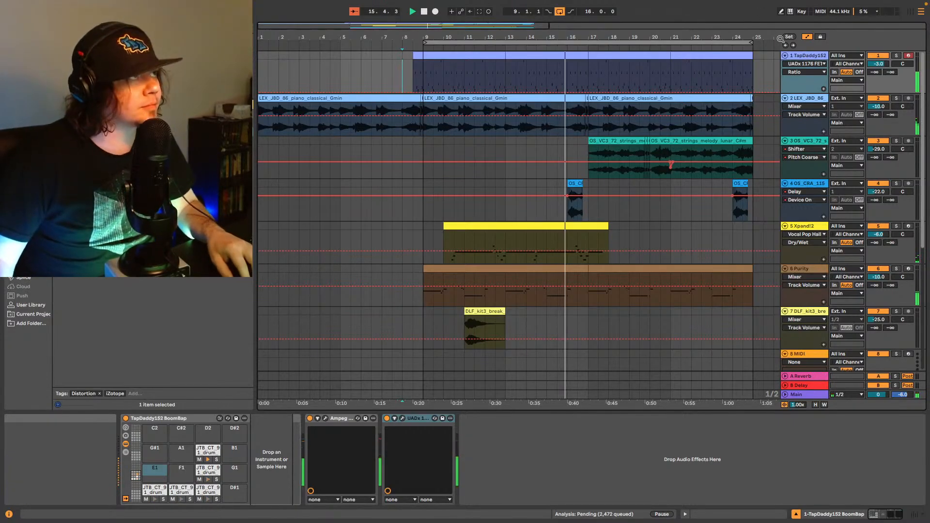
Step: Insert a new MIDI track below the saxophone track and load the Splice INSTRUMENT plug-in onto it
{"action": "scroll", "coordinate": [706, 156], "scroll_direction": "down", "scroll_amount": 10}
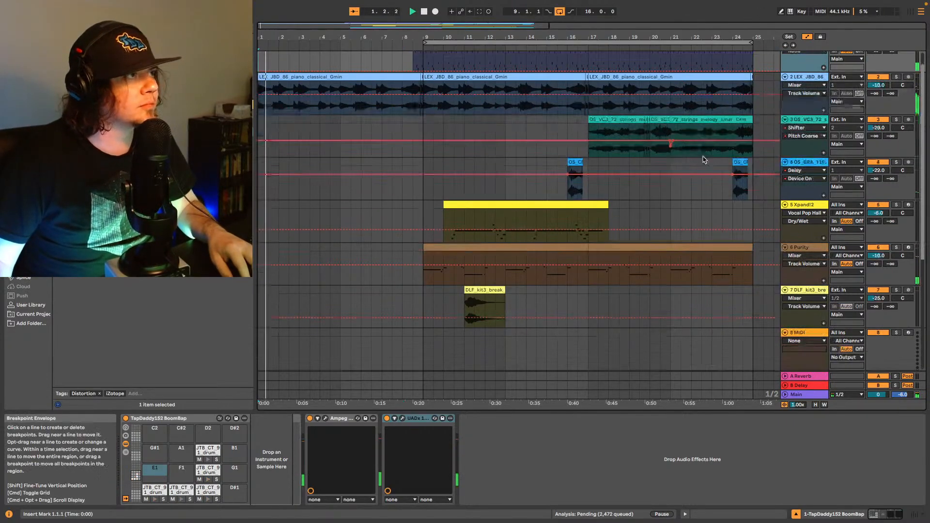
{"action": "left_click", "coordinate": [767, 205]}
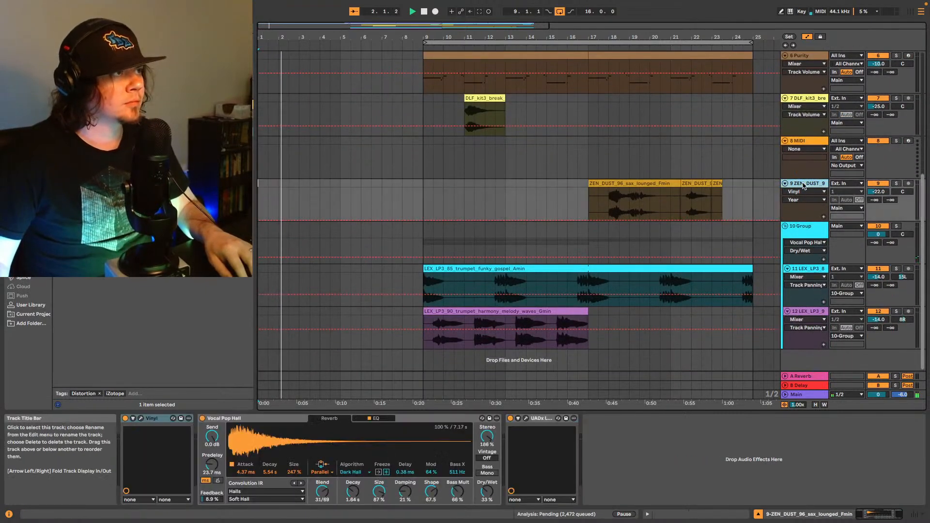
{"action": "key", "text": "ctrl+shift+t"}
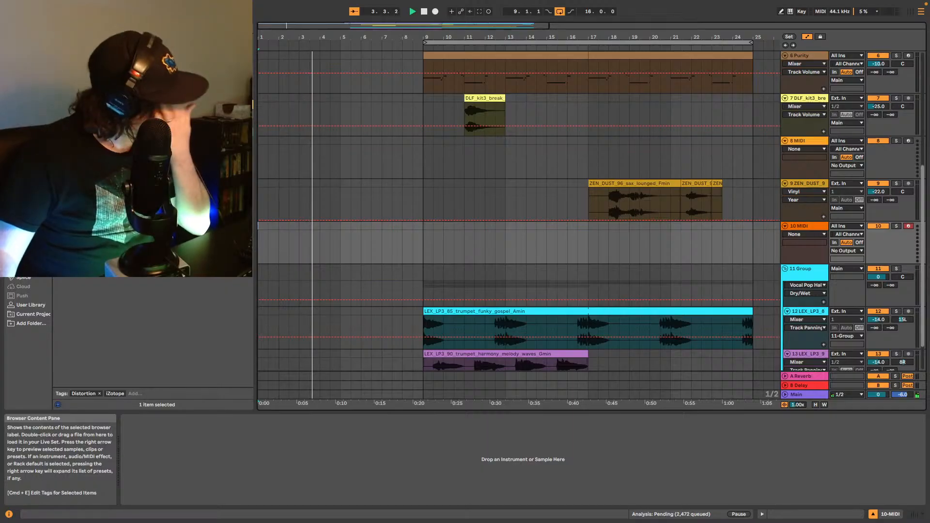
{"action": "left_click", "coordinate": [21, 280]}
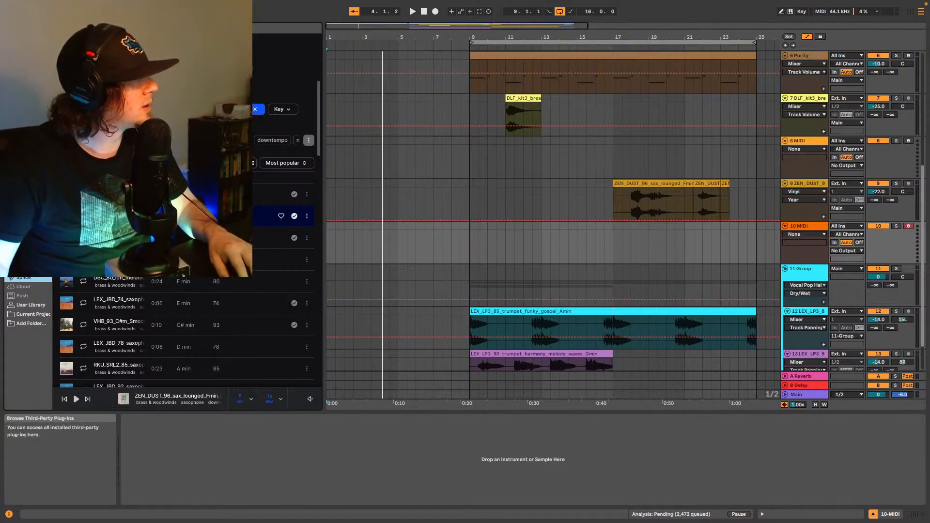
{"action": "left_click", "coordinate": [24, 201]}
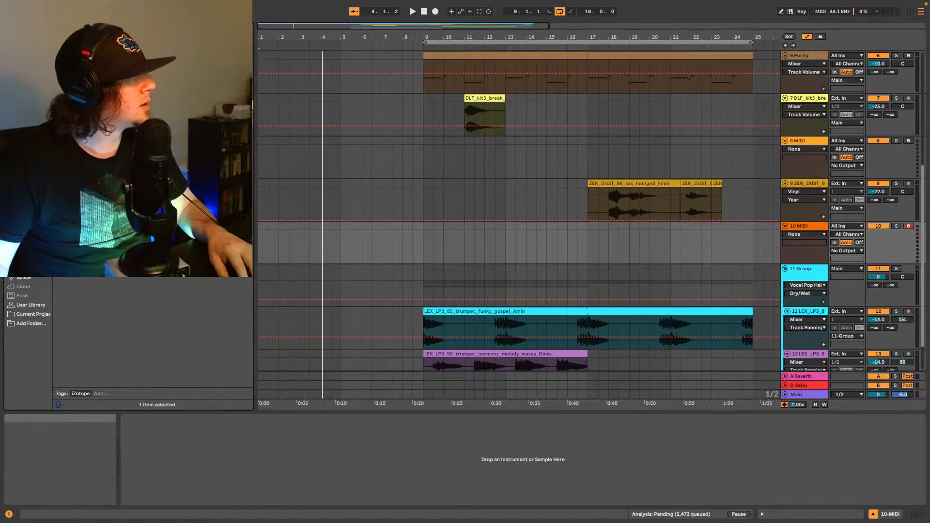
{"action": "left_click", "coordinate": [135, 29]}
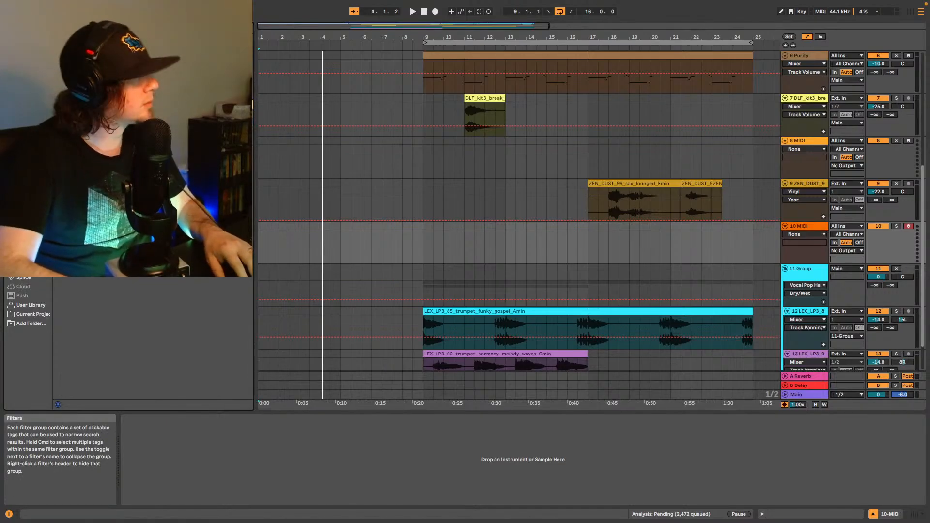
{"action": "left_click_drag", "start_coordinate": [107, 145], "coordinate": [294, 238]}
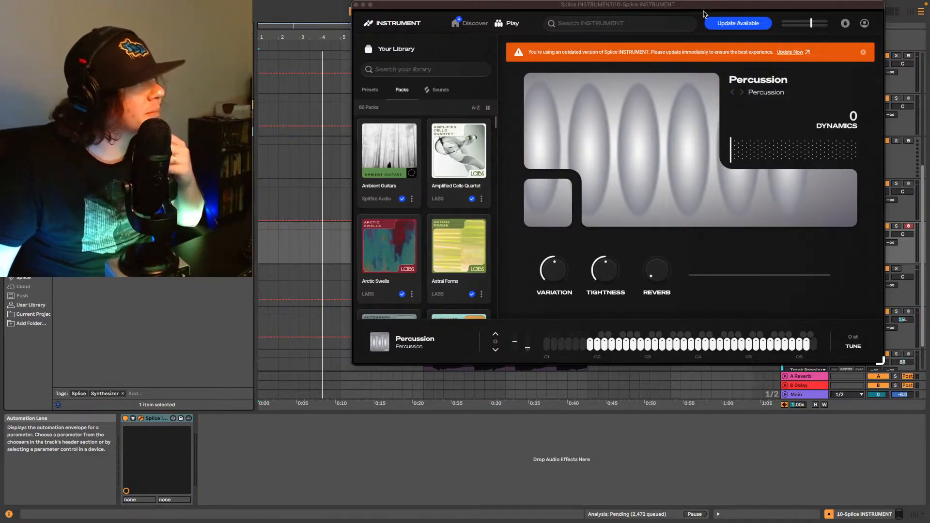
{"action": "left_click_drag", "start_coordinate": [707, 9], "coordinate": [707, 38]}
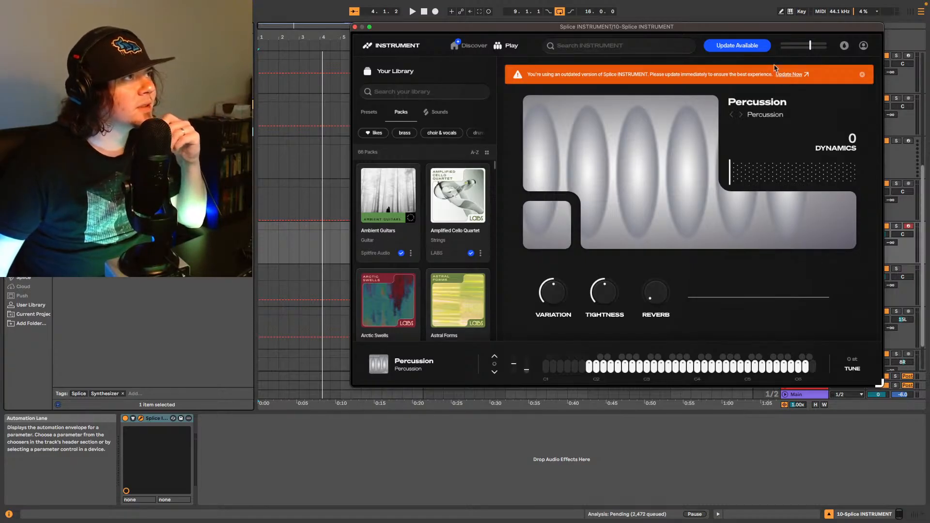
{"action": "left_click_drag", "start_coordinate": [761, 30], "coordinate": [763, 31]}
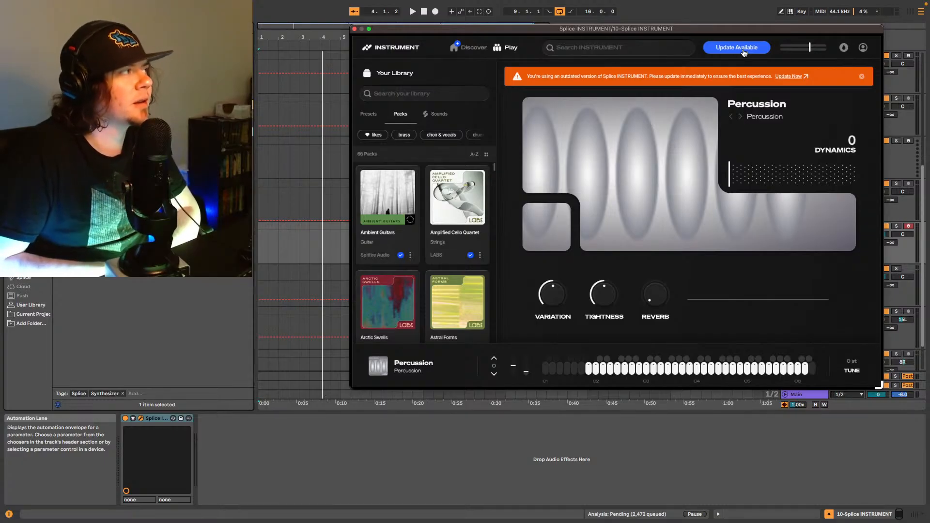
{"action": "left_click", "coordinate": [354, 29]}
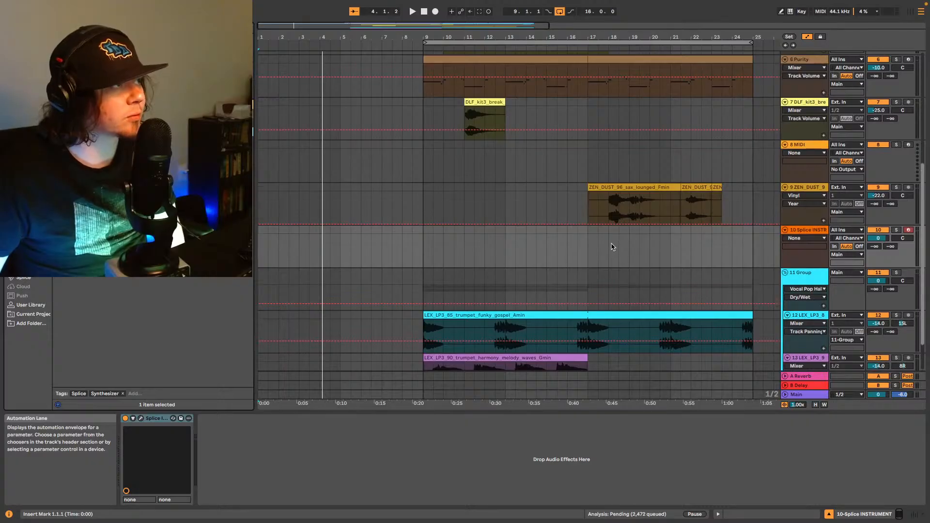
{"action": "scroll", "coordinate": [637, 233], "scroll_direction": "down", "scroll_amount": 1}
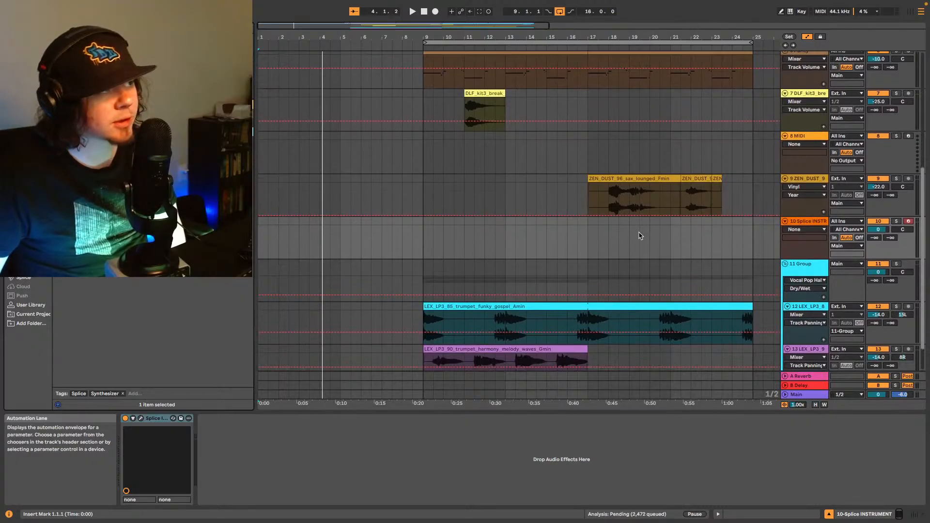
{"action": "left_click", "coordinate": [141, 418]}
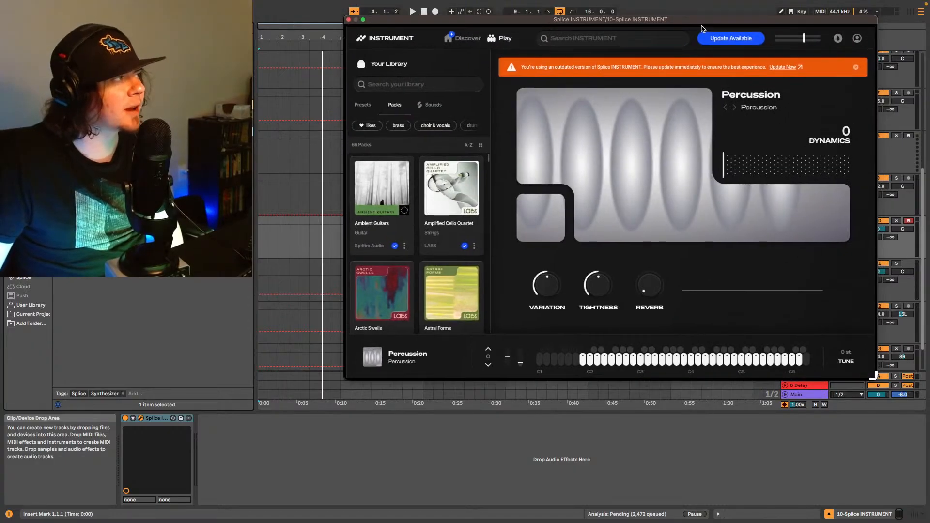
Step: Browse the installed instrument packs in the Splice INSTRUMENT library from the start of the list for a suitable sound
{"action": "mouse_move", "coordinate": [429, 285]}
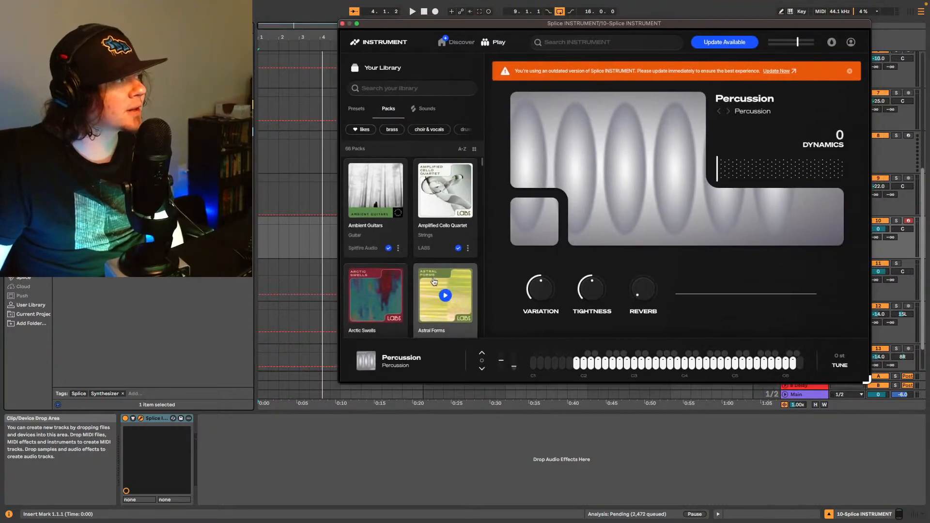
{"action": "scroll", "coordinate": [427, 276], "scroll_direction": "down", "scroll_amount": 5}
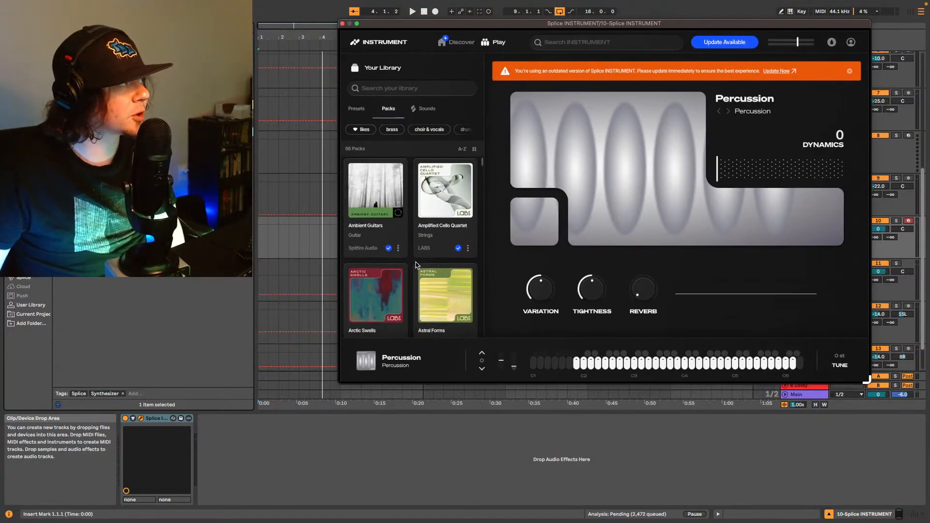
{"action": "scroll", "coordinate": [421, 266], "scroll_direction": "up", "scroll_amount": 4}
{"action": "scroll", "coordinate": [422, 271], "scroll_direction": "down", "scroll_amount": 5}
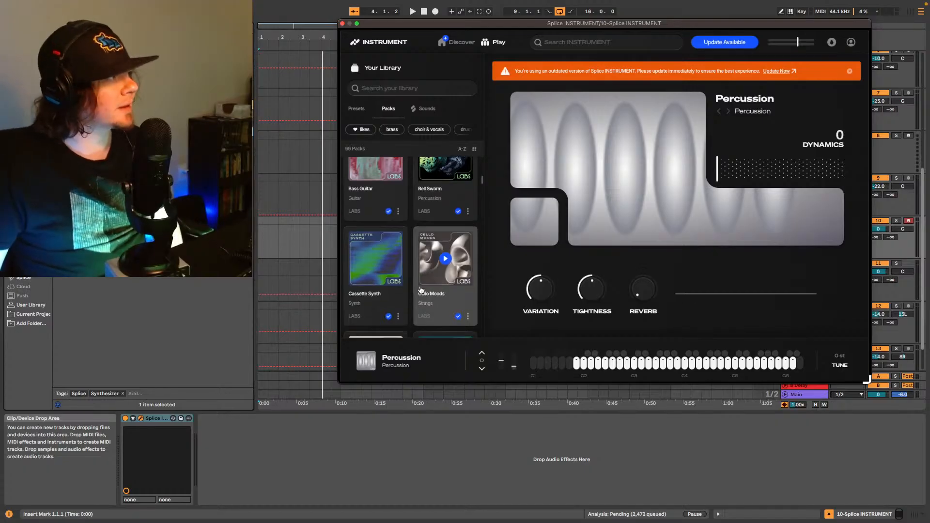
{"action": "scroll", "coordinate": [419, 271], "scroll_direction": "down", "scroll_amount": 3}
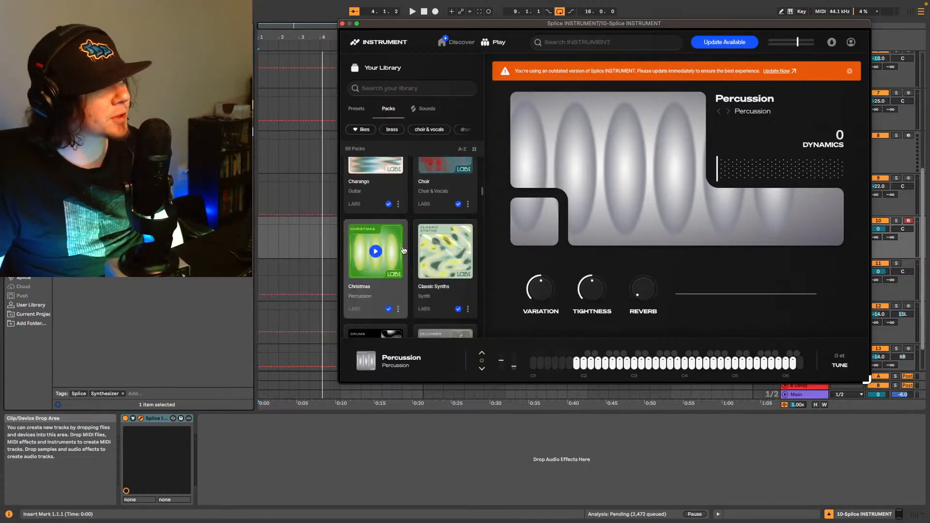
{"action": "scroll", "coordinate": [414, 255], "scroll_direction": "down", "scroll_amount": 4}
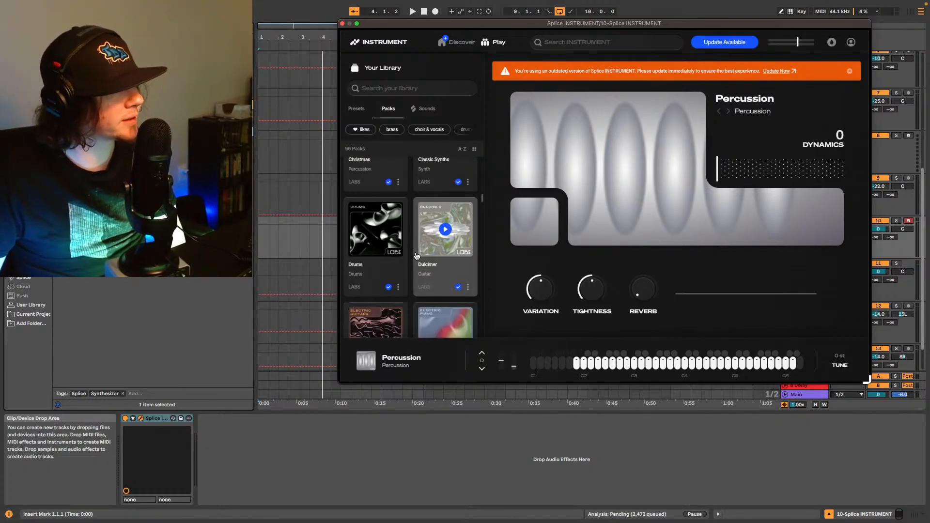
{"action": "scroll", "coordinate": [416, 256], "scroll_direction": "down", "scroll_amount": 2}
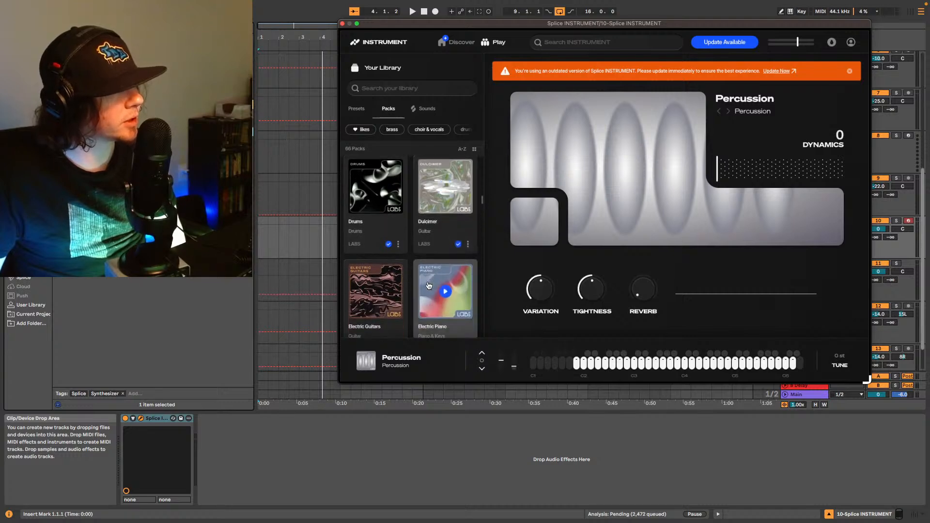
{"action": "scroll", "coordinate": [399, 257], "scroll_direction": "down", "scroll_amount": 4}
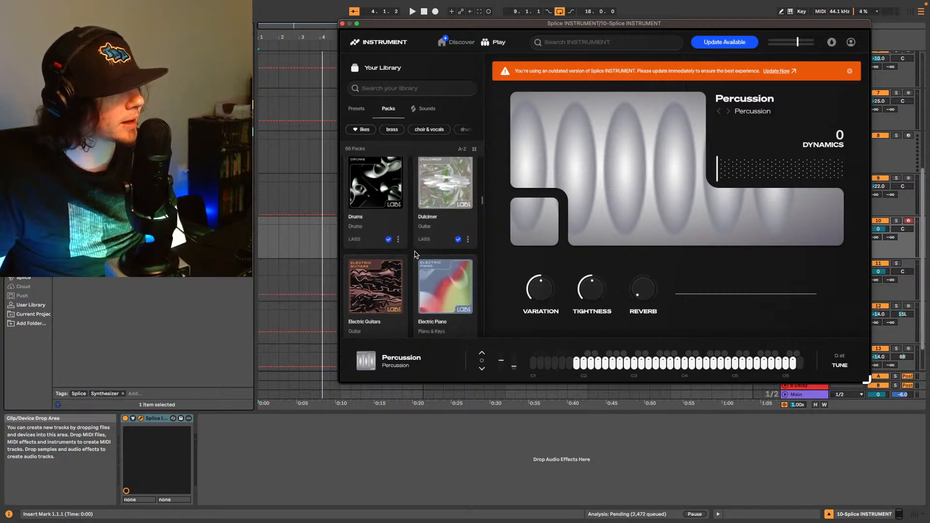
{"action": "scroll", "coordinate": [414, 254], "scroll_direction": "up", "scroll_amount": 3}
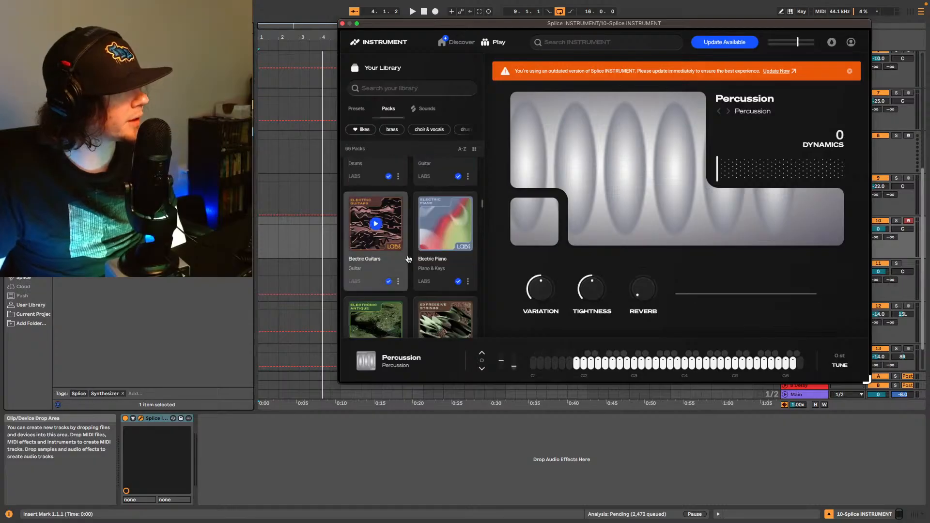
{"action": "scroll", "coordinate": [415, 253], "scroll_direction": "down", "scroll_amount": 6}
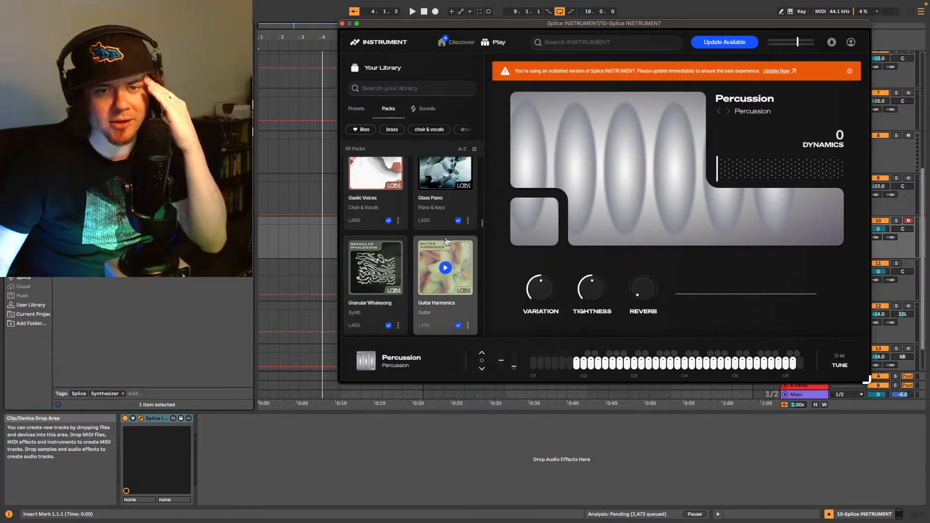
{"action": "scroll", "coordinate": [447, 241], "scroll_direction": "down", "scroll_amount": 2}
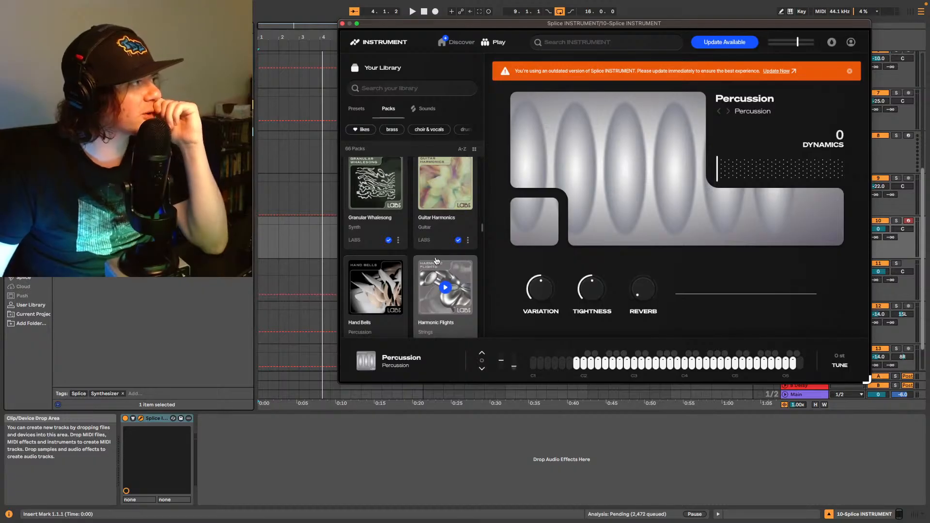
Step: Play the song from the start while browsing the installed instrument packs from Guitar Harmonics onward to the Strings packs
{"action": "key", "text": "space"}
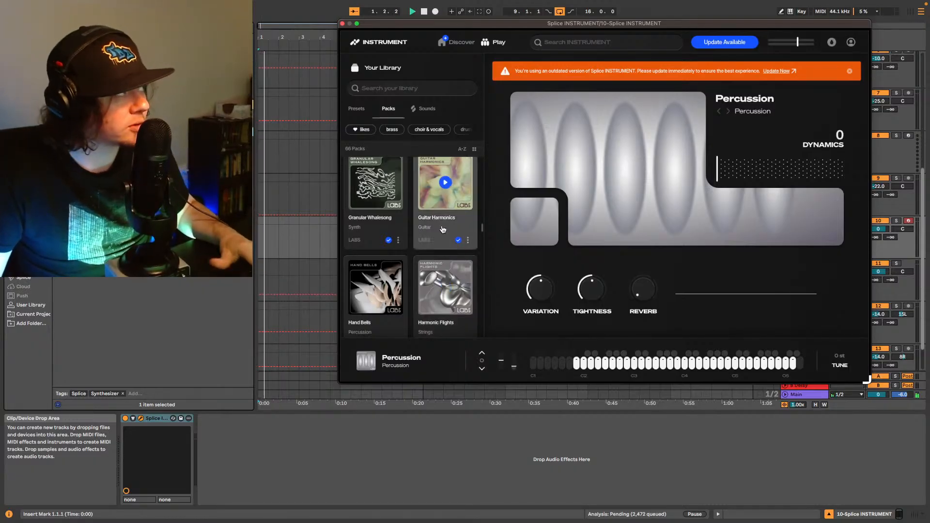
{"action": "scroll", "coordinate": [445, 228], "scroll_direction": "down", "scroll_amount": 2}
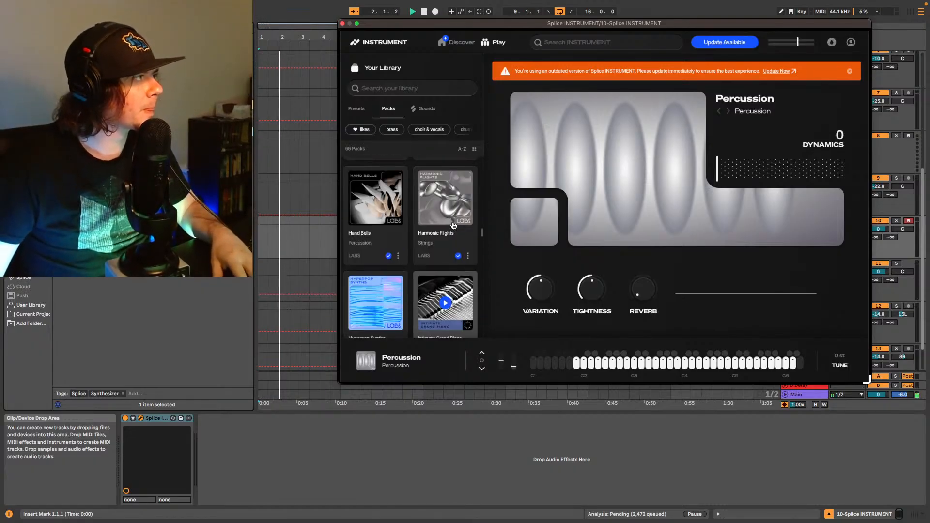
{"action": "scroll", "coordinate": [456, 250], "scroll_direction": "down", "scroll_amount": 3}
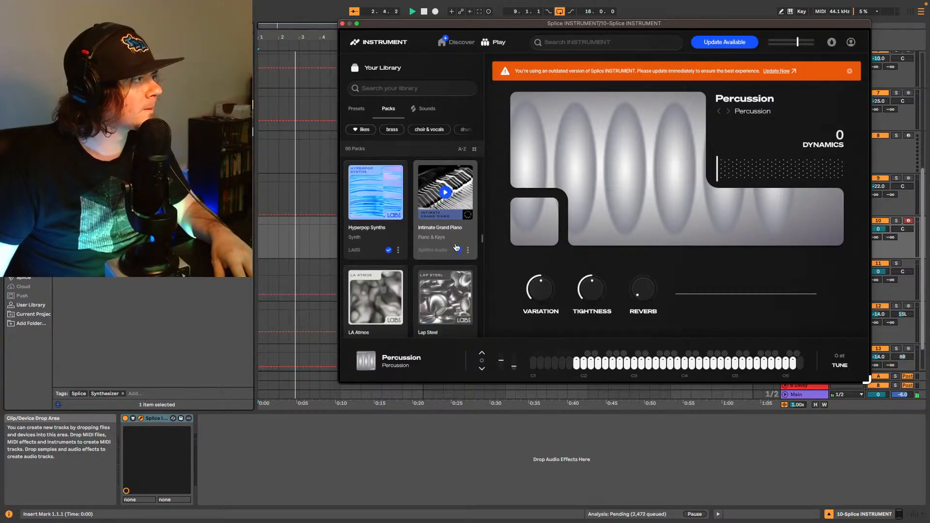
{"action": "scroll", "coordinate": [456, 245], "scroll_direction": "down", "scroll_amount": 3}
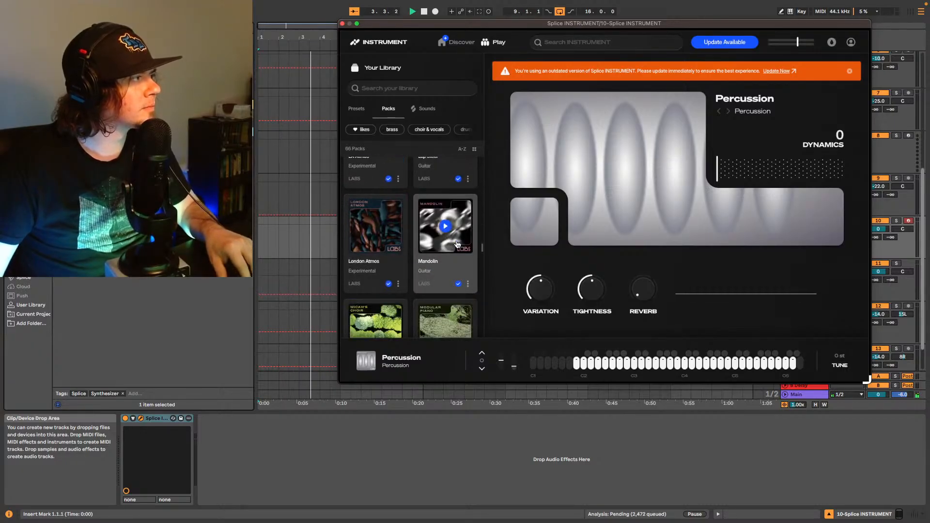
{"action": "scroll", "coordinate": [457, 242], "scroll_direction": "down", "scroll_amount": 2}
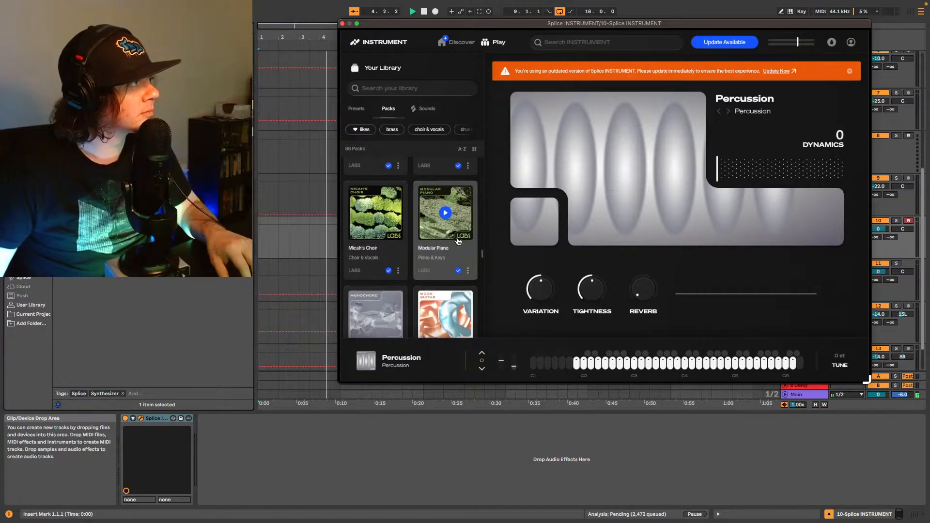
{"action": "scroll", "coordinate": [458, 241], "scroll_direction": "down", "scroll_amount": 4}
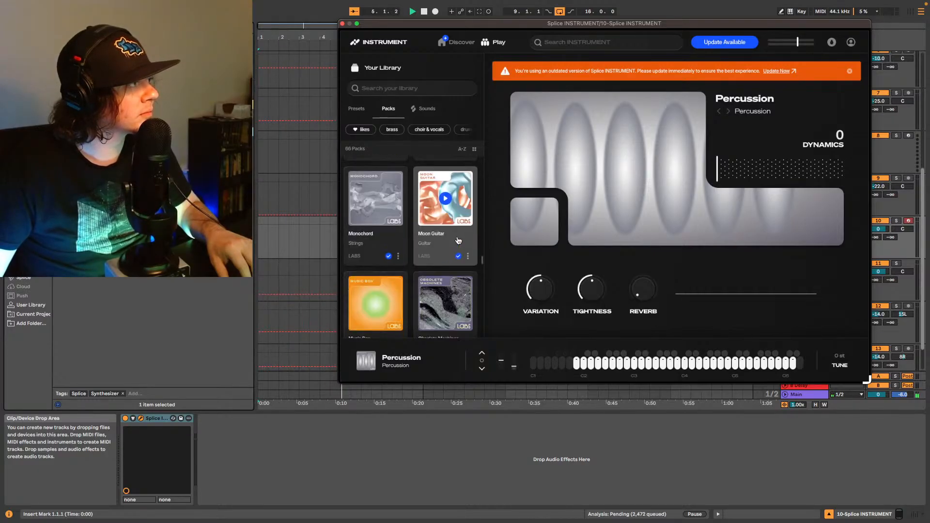
{"action": "scroll", "coordinate": [458, 241], "scroll_direction": "up", "scroll_amount": 2}
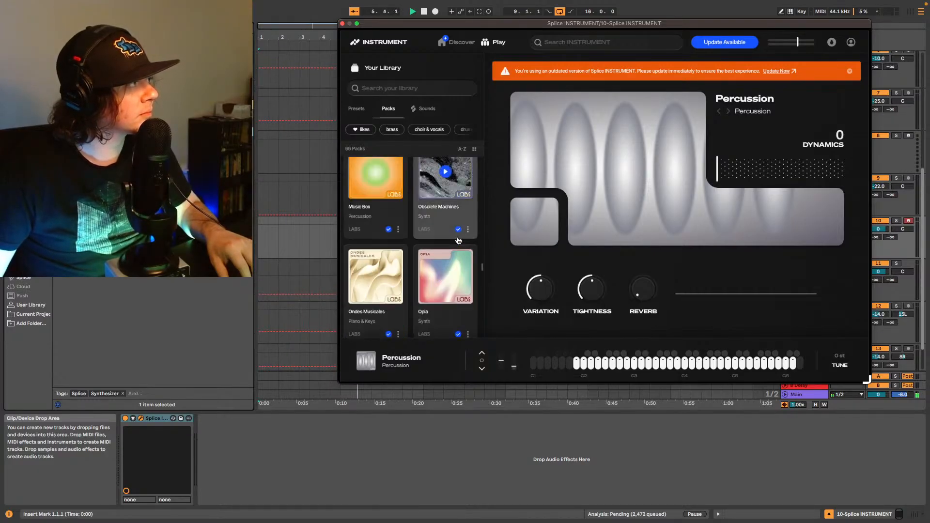
{"action": "scroll", "coordinate": [458, 241], "scroll_direction": "down", "scroll_amount": 6}
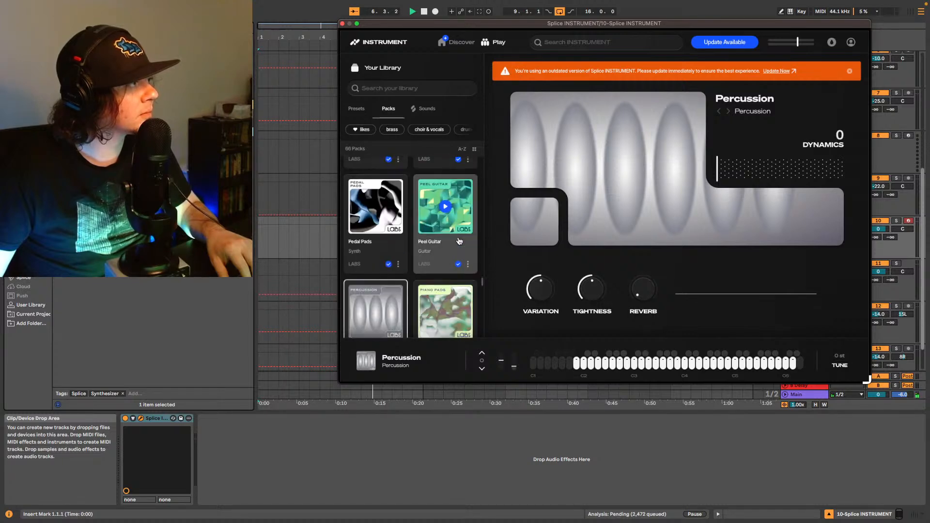
{"action": "scroll", "coordinate": [458, 246], "scroll_direction": "down", "scroll_amount": 2}
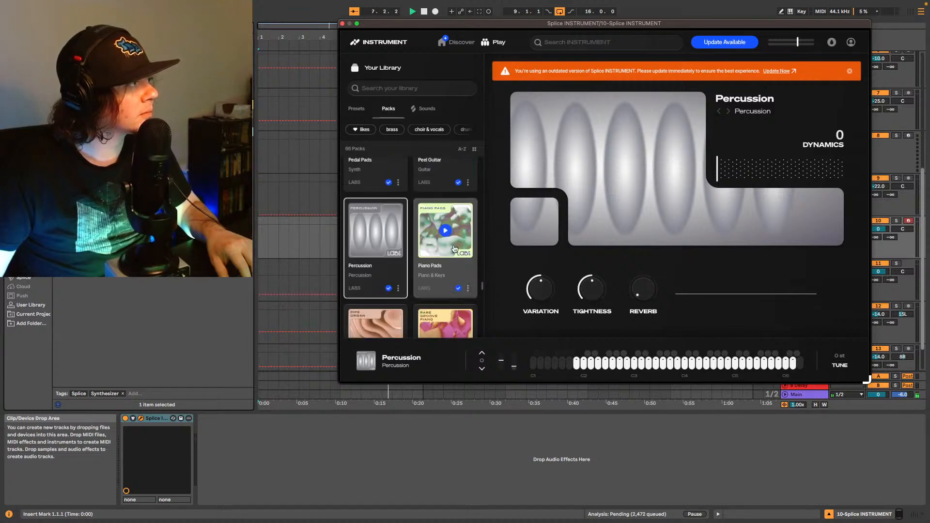
{"action": "scroll", "coordinate": [454, 248], "scroll_direction": "down", "scroll_amount": 4}
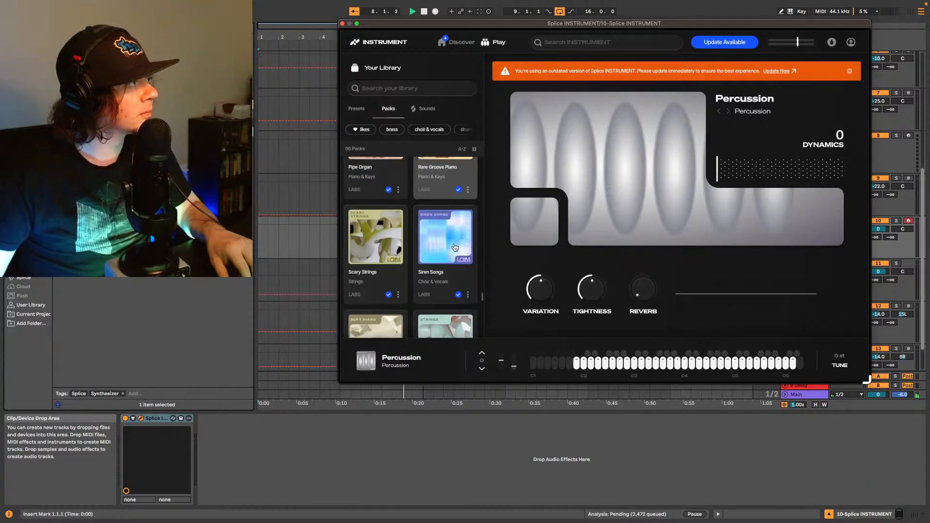
{"action": "scroll", "coordinate": [454, 247], "scroll_direction": "down", "scroll_amount": 2}
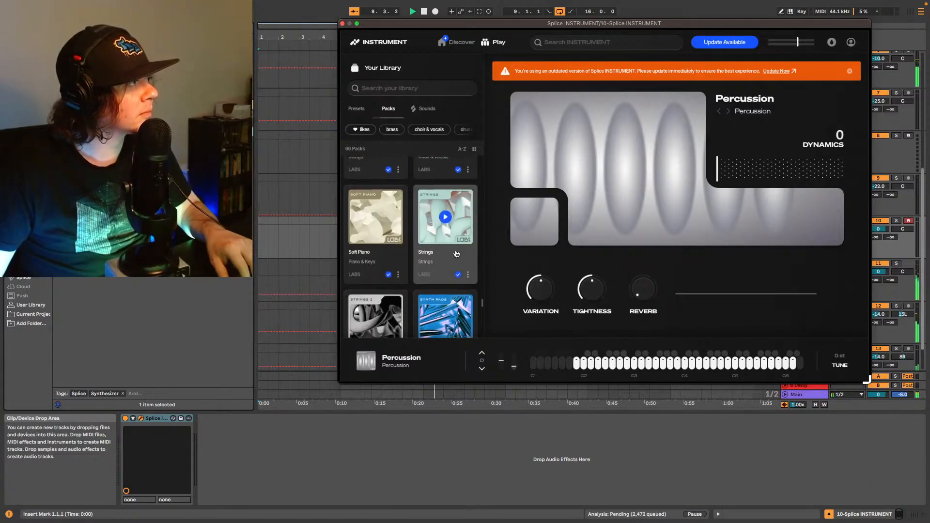
{"action": "scroll", "coordinate": [455, 253], "scroll_direction": "down", "scroll_amount": 1}
Step: Check the presets in the Strings pack, go back and look through the pack list again
{"action": "left_click", "coordinate": [450, 248]}
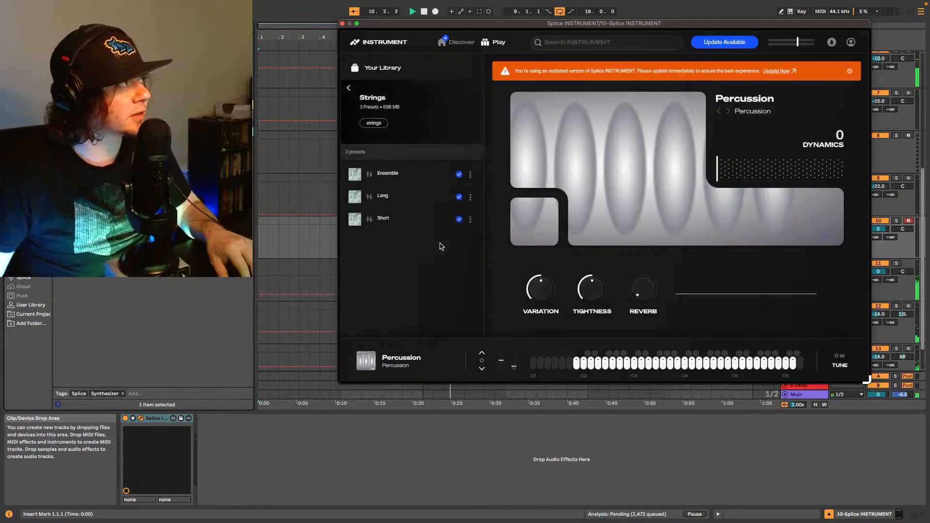
{"action": "left_click", "coordinate": [349, 88]}
{"action": "scroll", "coordinate": [444, 299], "scroll_direction": "down", "scroll_amount": 5}
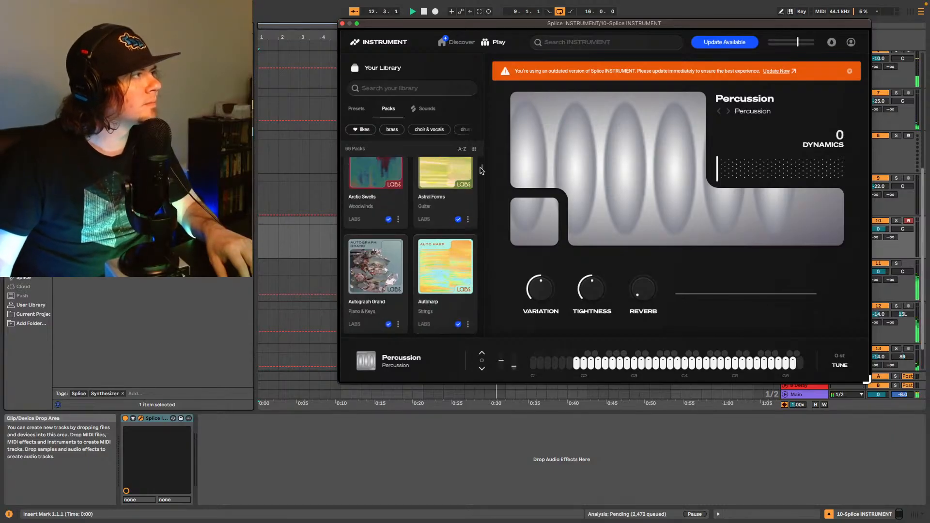
Step: Search the library for "str", load the Swells Ensemble preset from the Strings 2 pack and close the plug-in window
{"action": "type", "text": "str"}
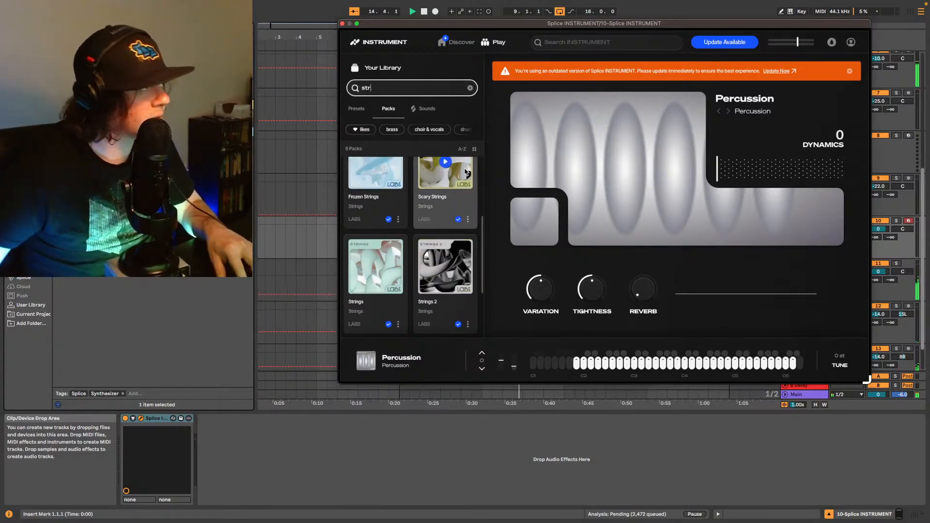
{"action": "left_click", "coordinate": [455, 282]}
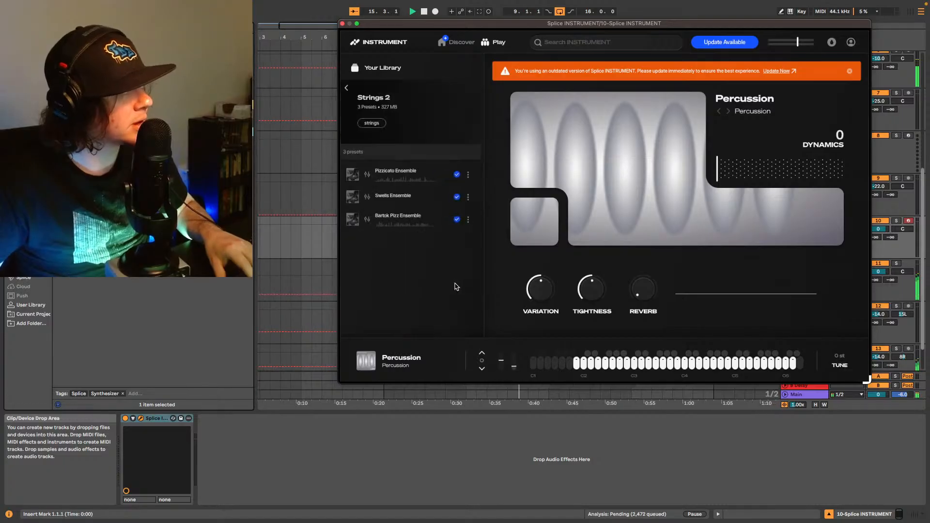
{"action": "left_click", "coordinate": [452, 197]}
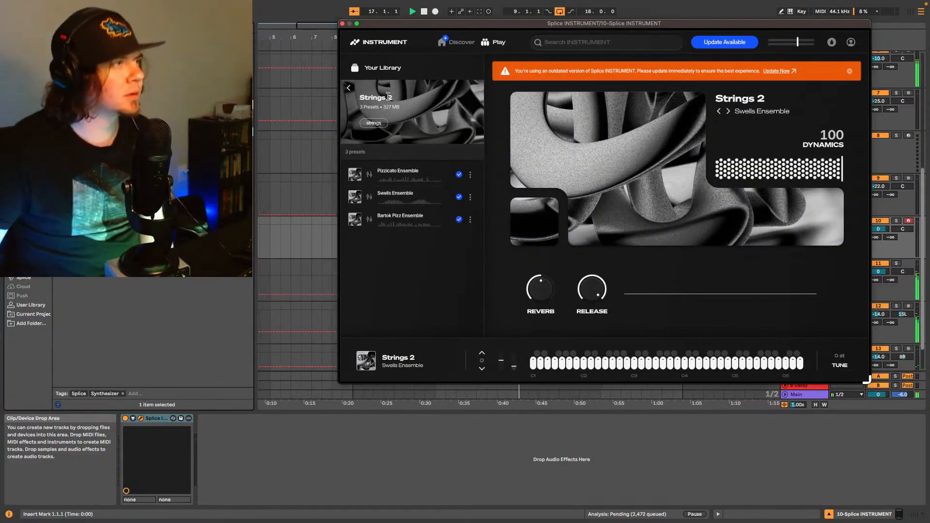
{"action": "left_click", "coordinate": [342, 23]}
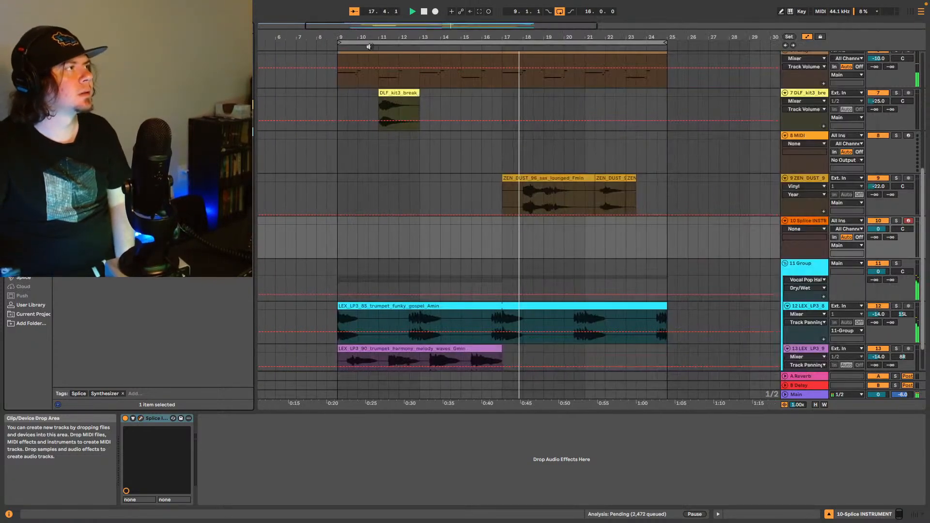
Step: Restart playback from bar 1 and set the loop to the eight intro bars from 1.1.1 to 9.1.1
{"action": "key", "text": "space"}
{"action": "key", "text": "space"}
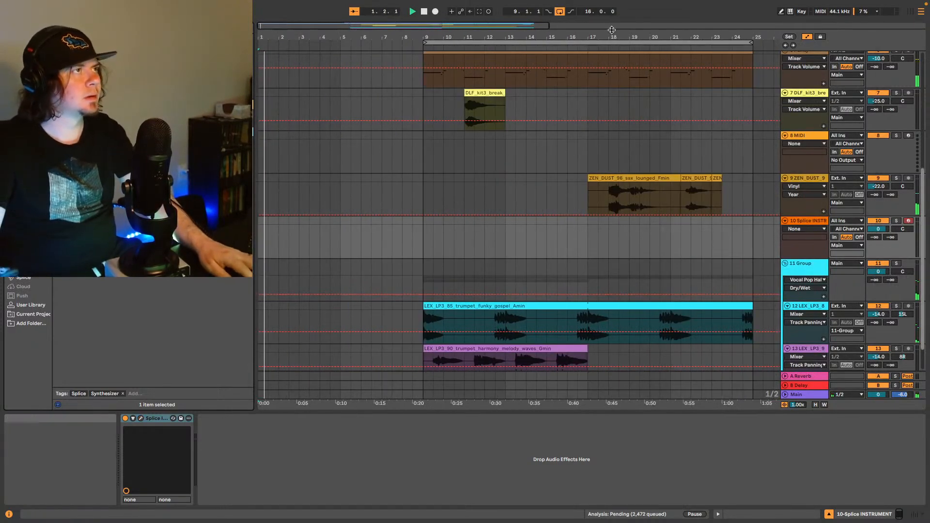
{"action": "left_click_drag", "start_coordinate": [537, 41], "coordinate": [371, 40]}
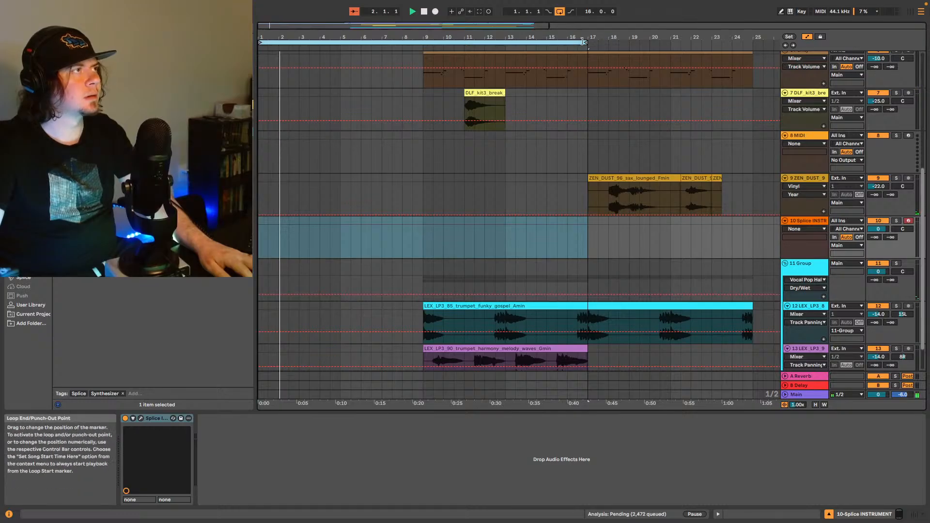
{"action": "left_click_drag", "start_coordinate": [586, 42], "coordinate": [423, 43]}
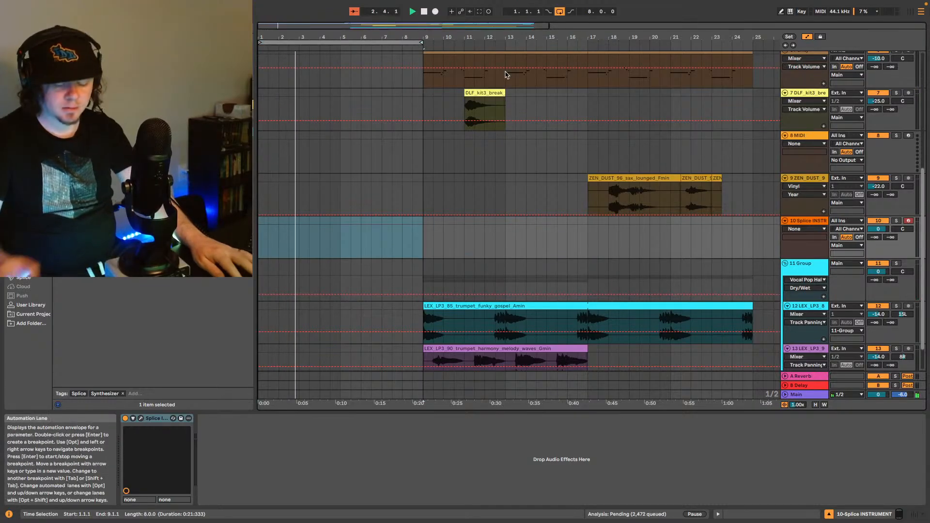
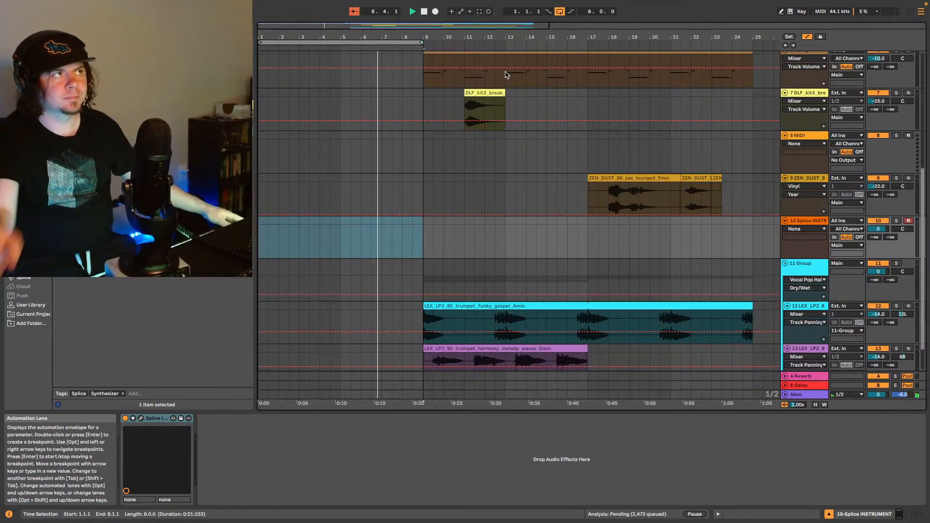
Step: Capture the played string chord as a MIDI clip on the Splice INSTRUMENT track, trim its start to 2.3.1 and play it back
{"action": "left_click", "coordinate": [479, 12]}
{"action": "left_click_drag", "start_coordinate": [259, 223], "coordinate": [278, 222]}
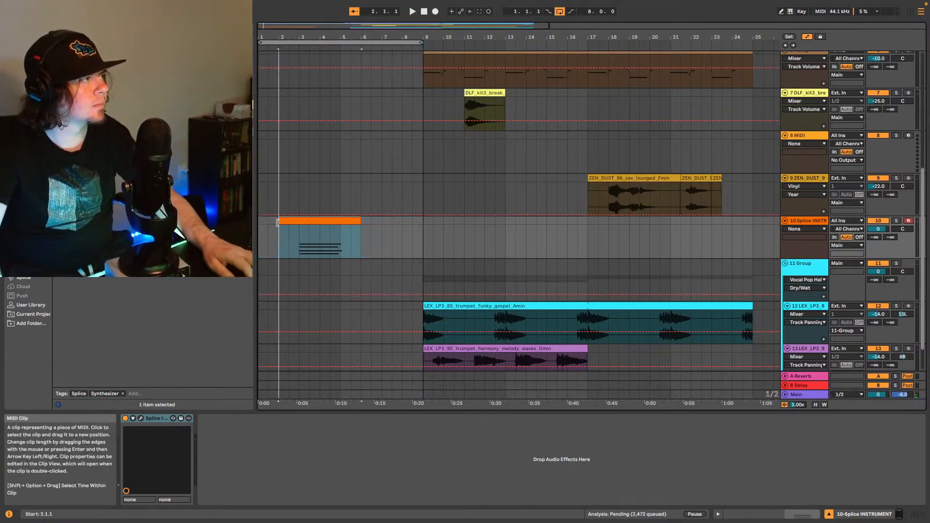
{"action": "key", "text": "space"}
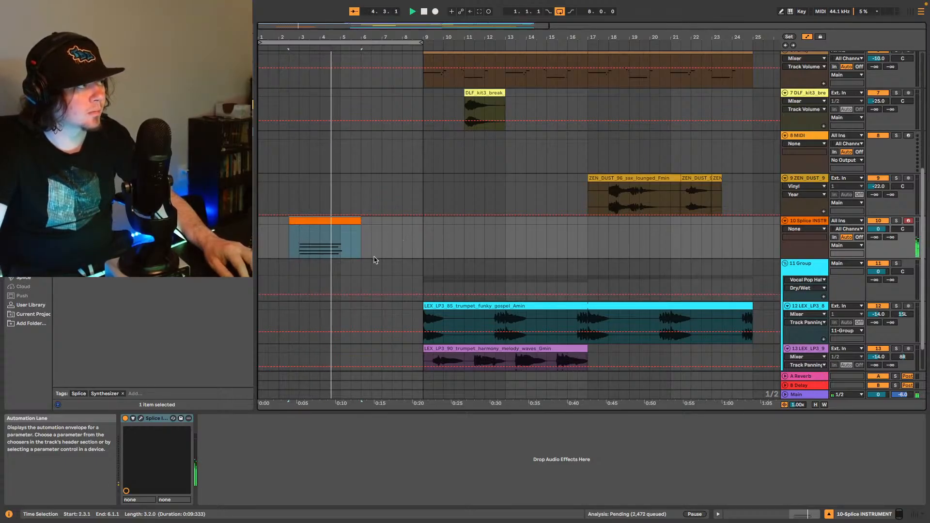
Step: Open the captured clip's notes, display its MIDI Ctrl envelope for the Modulation Wheel and play it back
{"action": "left_click", "coordinate": [806, 514]}
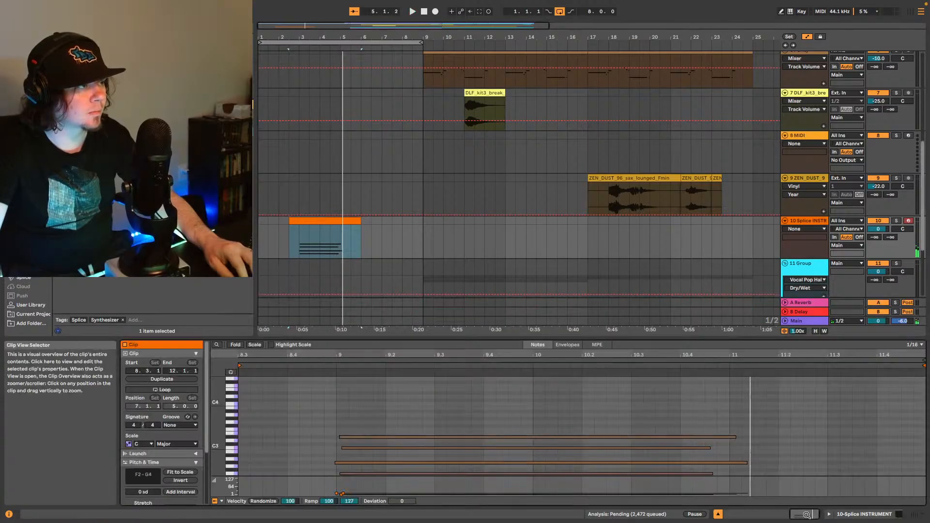
{"action": "scroll", "coordinate": [683, 444], "scroll_direction": "down", "scroll_amount": 2}
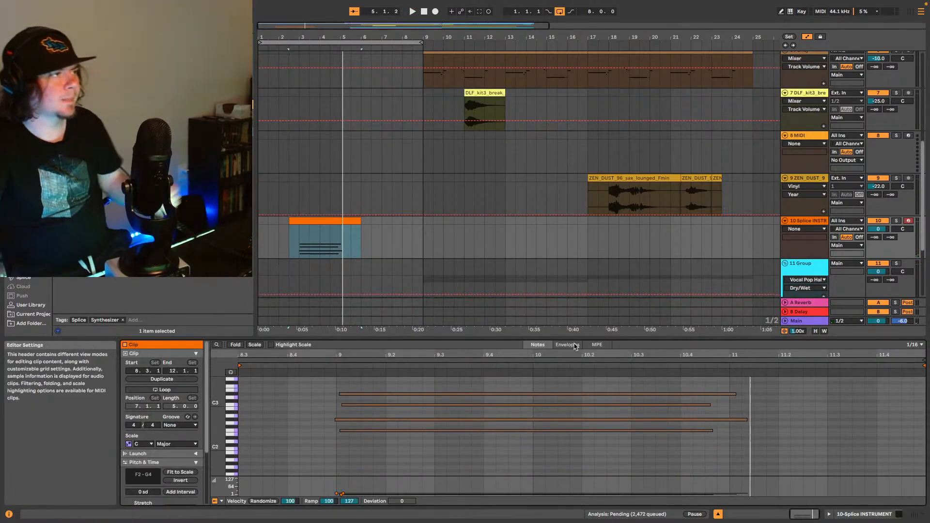
{"action": "left_click", "coordinate": [574, 345]}
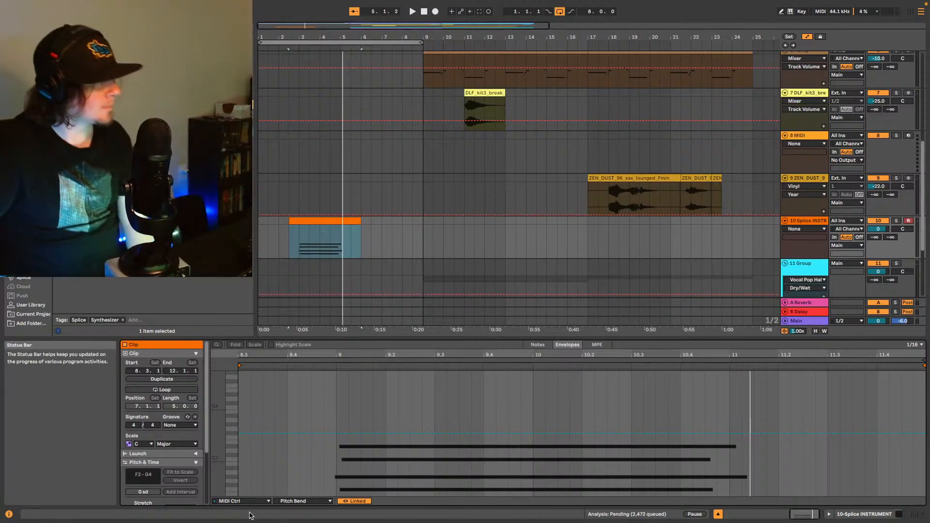
{"action": "left_click", "coordinate": [256, 501]}
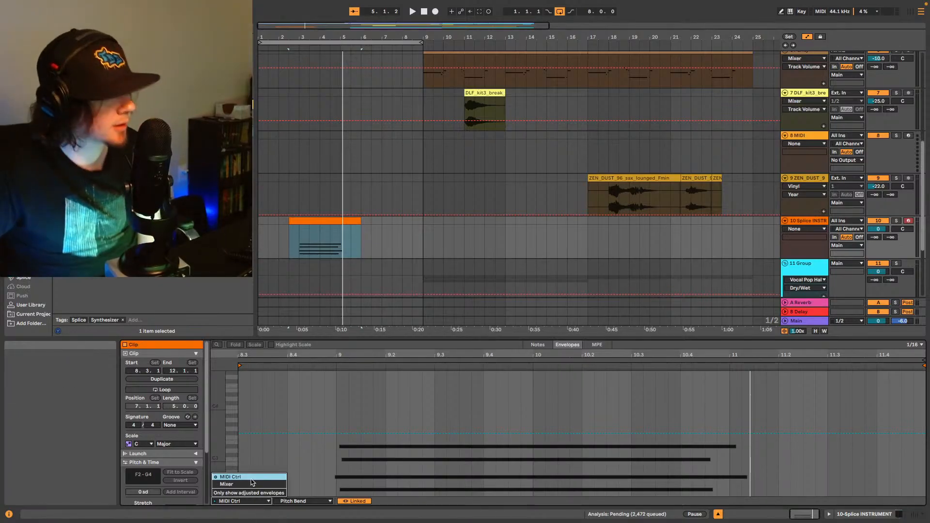
{"action": "left_click", "coordinate": [252, 478]}
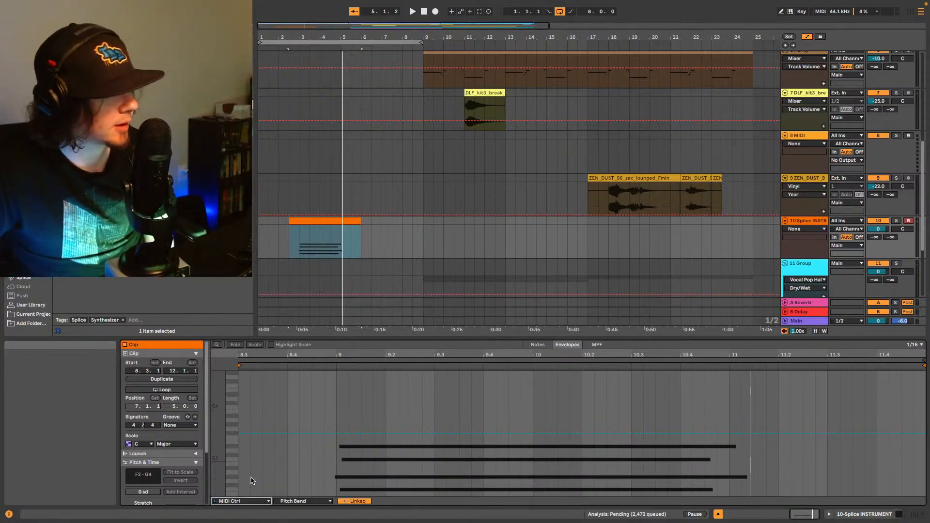
{"action": "left_click", "coordinate": [301, 501]}
{"action": "left_click", "coordinate": [312, 20]}
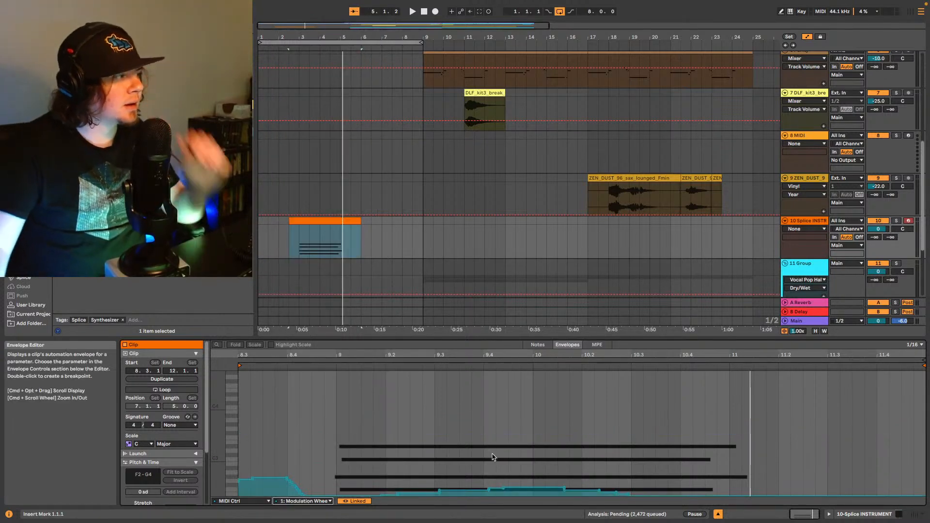
{"action": "key", "text": "space"}
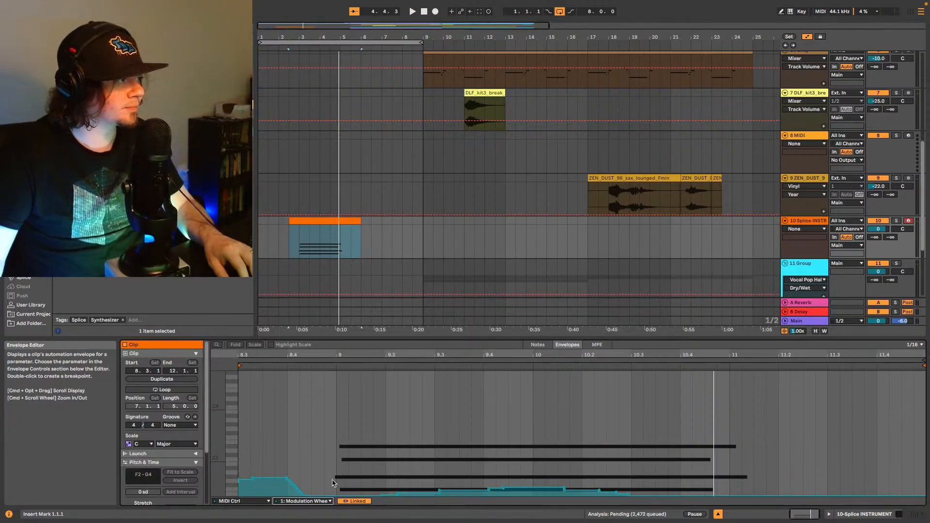
Step: Insert a smooth rise from 9.1.1 to 10.1.1 and a smooth fall to 10.4.3 in the modulation envelope, and audition the swell from 8.4.4
{"action": "left_click_drag", "start_coordinate": [333, 482], "coordinate": [532, 477]}
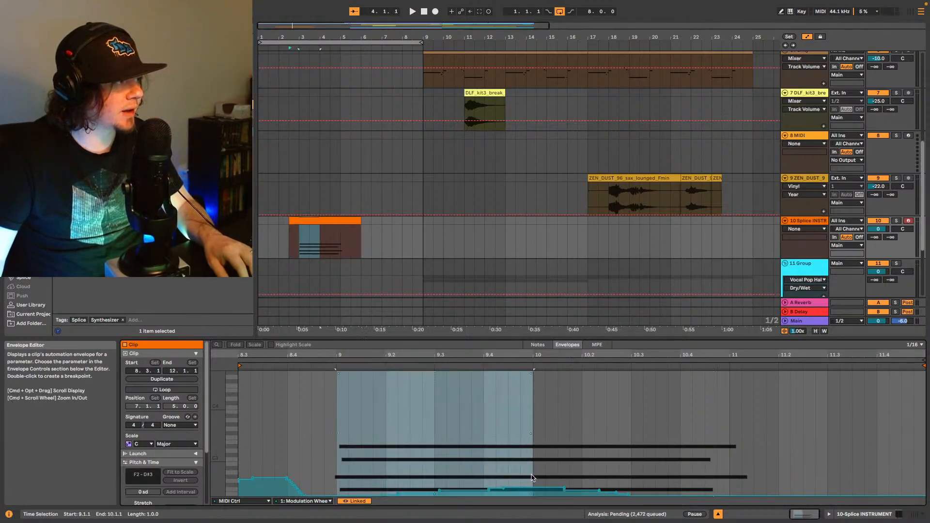
{"action": "right_click", "coordinate": [532, 478]}
{"action": "left_click", "coordinate": [599, 459]}
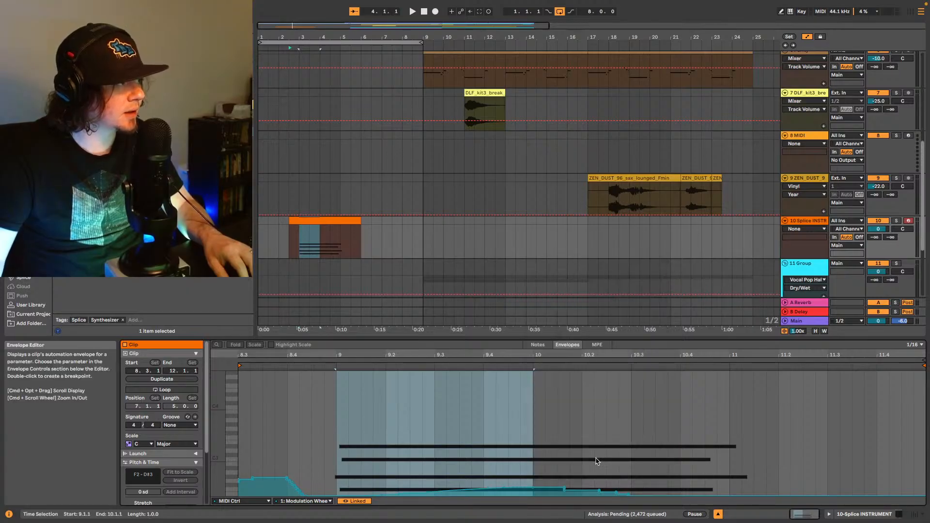
{"action": "left_click_drag", "start_coordinate": [534, 472], "coordinate": [702, 469]}
{"action": "right_click", "coordinate": [657, 467]}
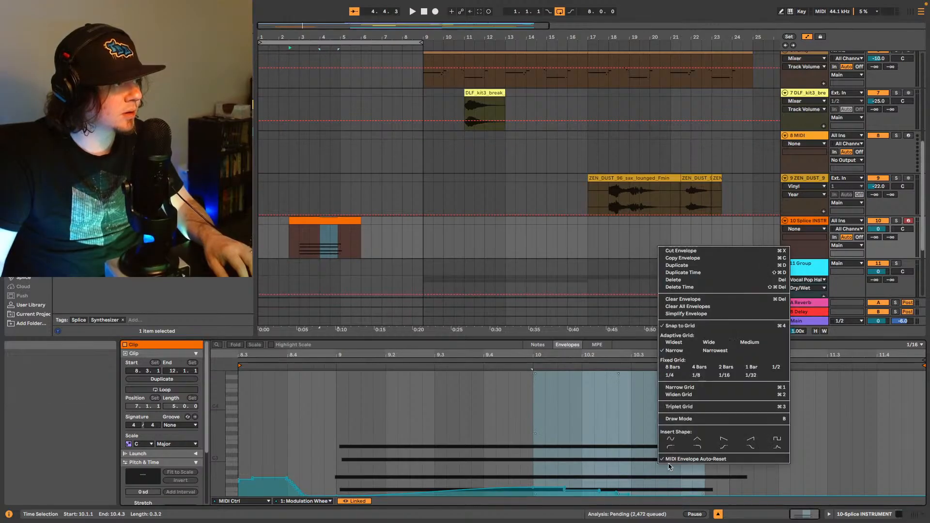
{"action": "left_click", "coordinate": [746, 450]}
{"action": "left_click", "coordinate": [333, 460]}
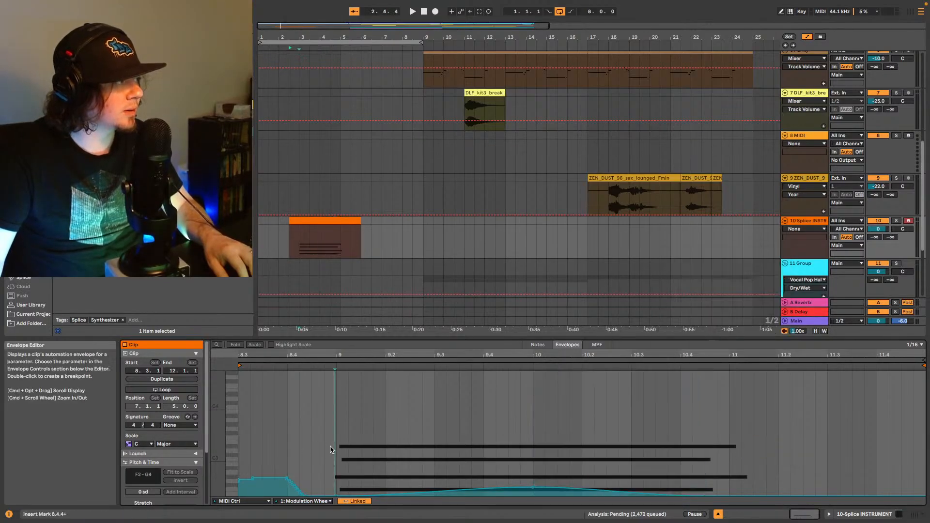
{"action": "key", "text": "space"}
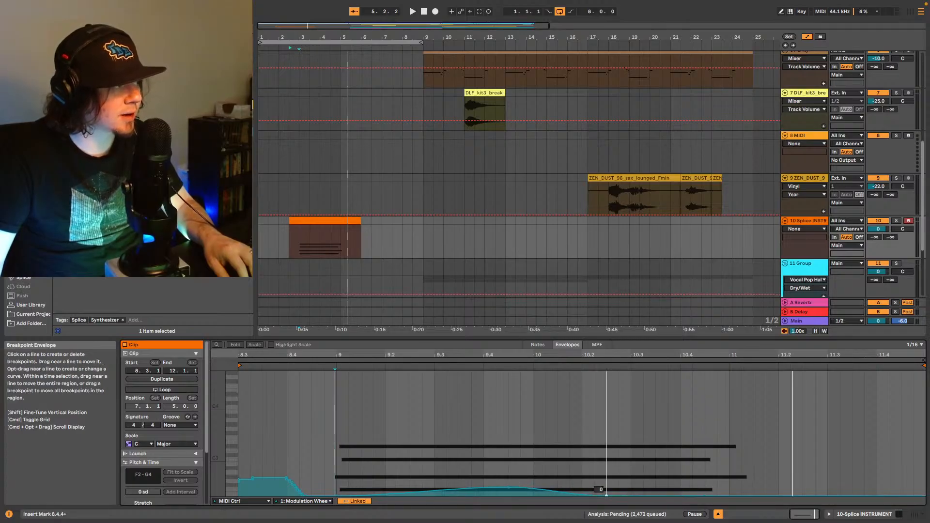
Step: Stop playback and trim the end of the string clip on the Splice INSTRUMENT track to 4.3.1
{"action": "key", "text": "space"}
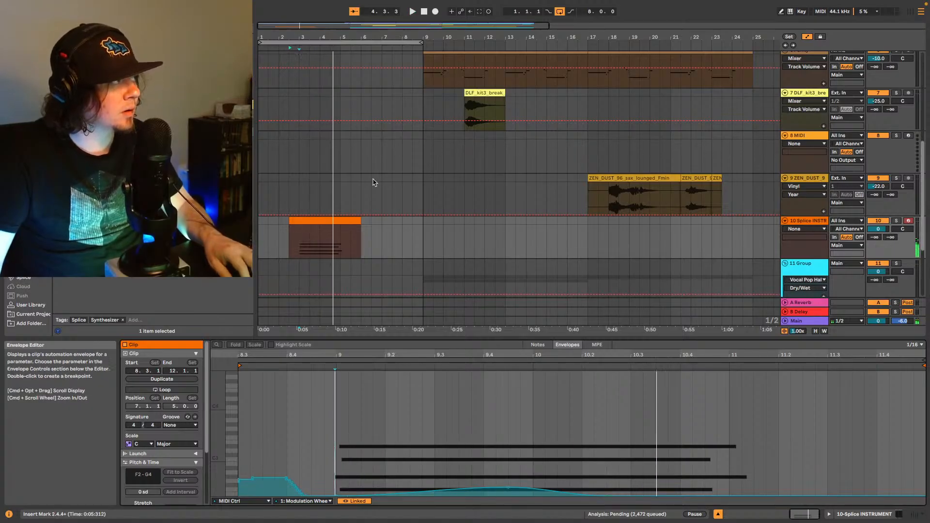
{"action": "left_click_drag", "start_coordinate": [321, 27], "coordinate": [324, 77]}
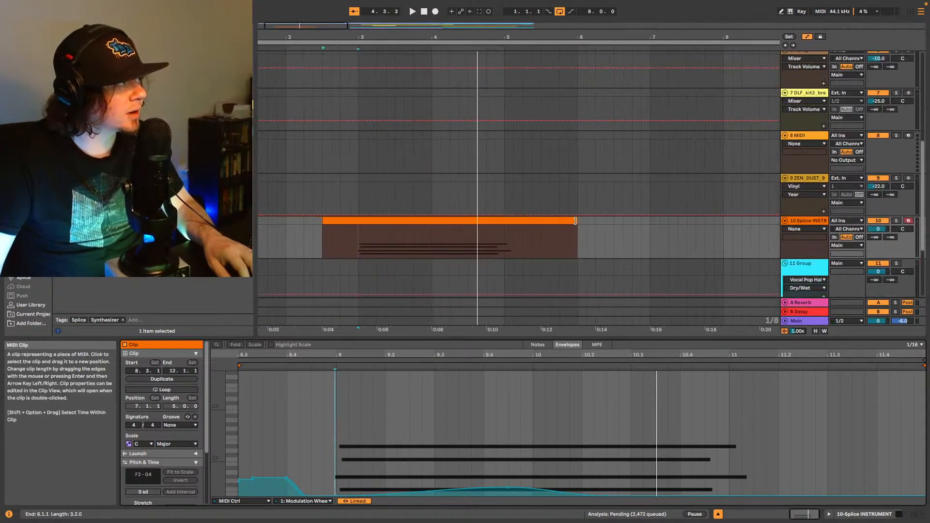
{"action": "left_click_drag", "start_coordinate": [577, 221], "coordinate": [466, 221]}
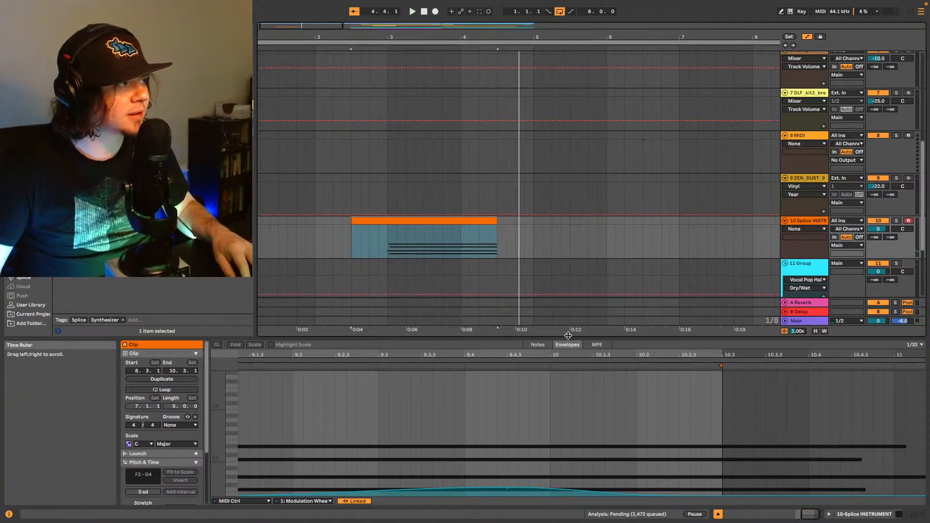
{"action": "left_click_drag", "start_coordinate": [573, 333], "coordinate": [566, 315]}
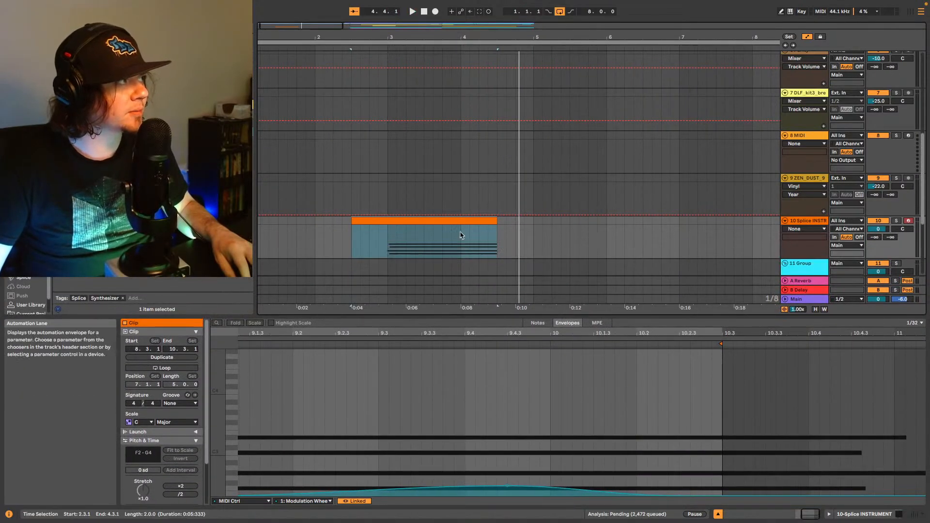
Step: Add a Utility effect to the Splice INSTRUMENT track and show the automation of its output gain
{"action": "left_click", "coordinate": [894, 514]}
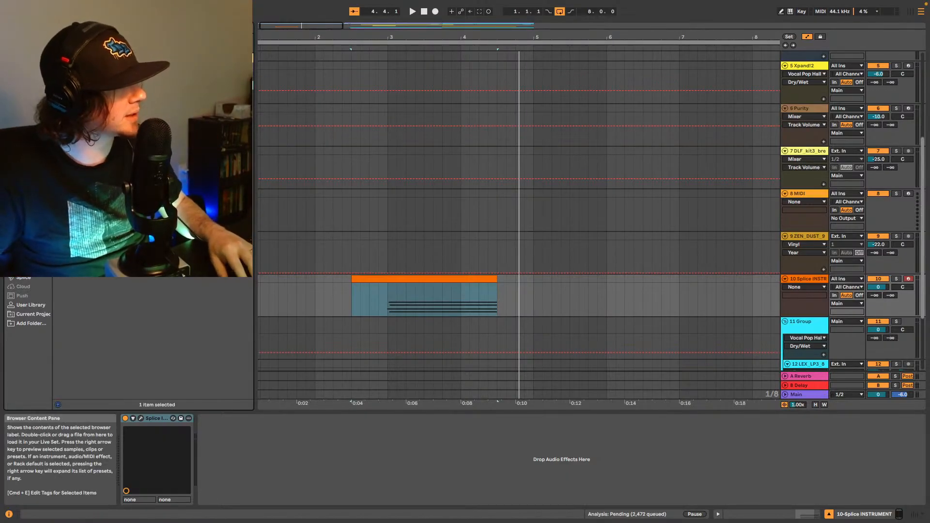
{"action": "left_click_drag", "start_coordinate": [478, 307], "coordinate": [475, 310]}
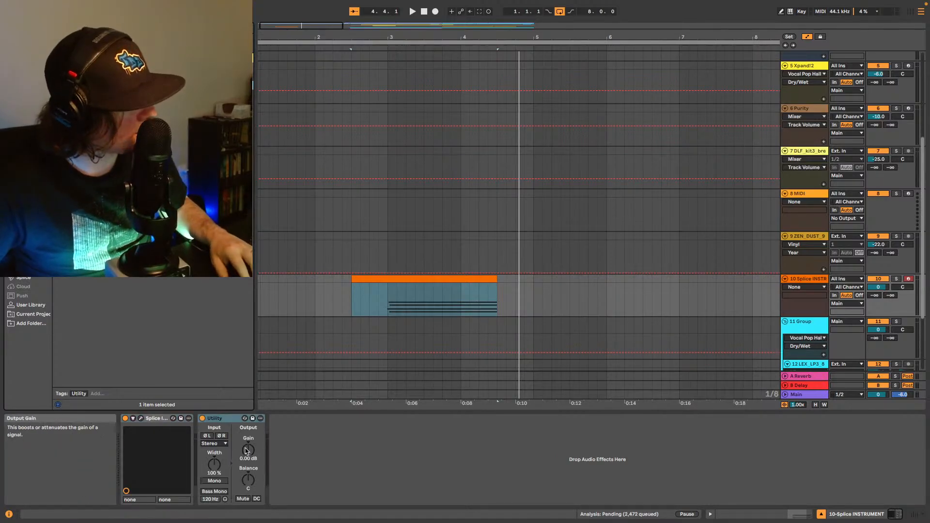
{"action": "right_click", "coordinate": [247, 449]}
{"action": "left_click", "coordinate": [263, 453]}
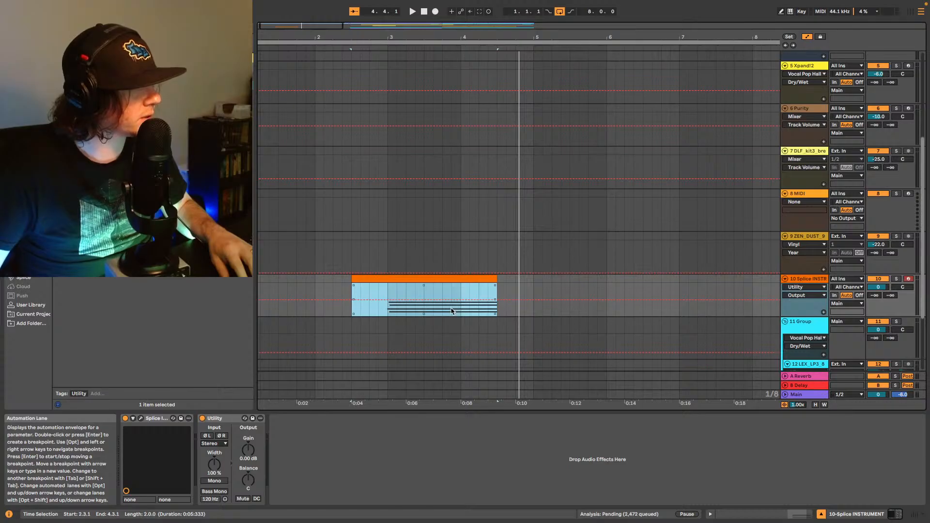
Step: Insert a smooth gain fade-out from 3.4.3 to 4.3.1, keep the gain down after it, and audition the fade from 2.4.3
{"action": "left_click_drag", "start_coordinate": [451, 311], "coordinate": [493, 312]}
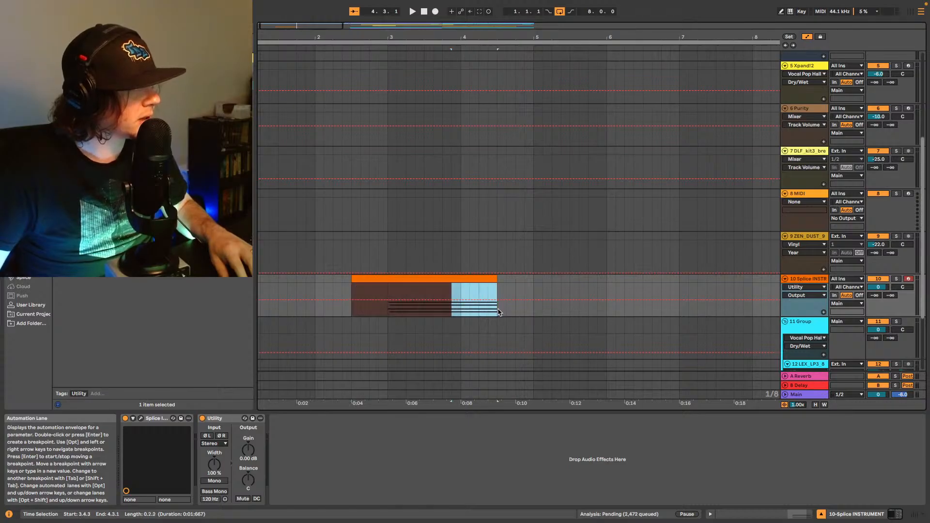
{"action": "right_click", "coordinate": [498, 313]}
{"action": "left_click", "coordinate": [577, 309]}
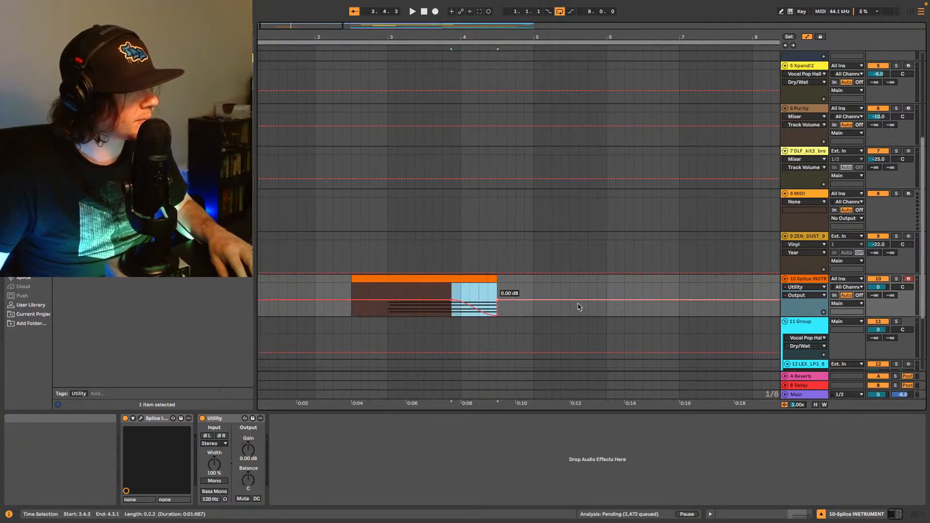
{"action": "left_click", "coordinate": [511, 312]}
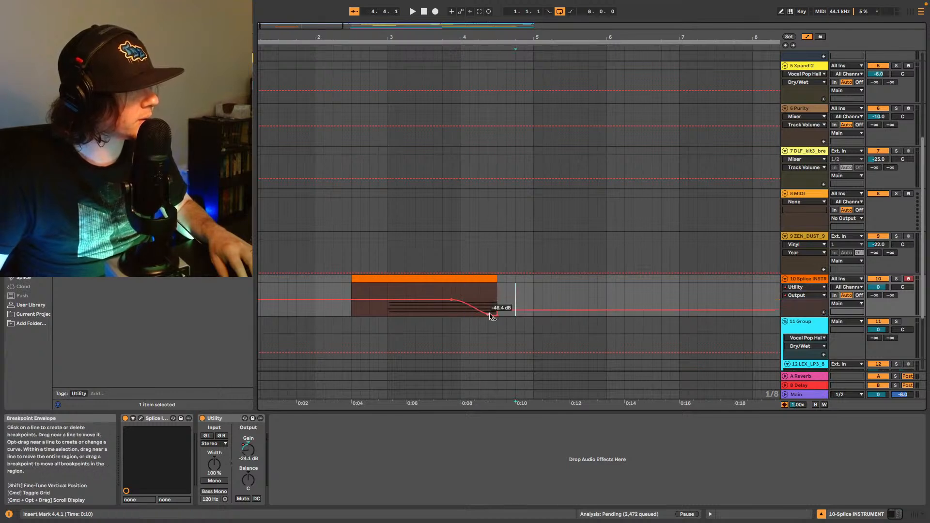
{"action": "left_click", "coordinate": [379, 310]}
{"action": "key", "text": "space"}
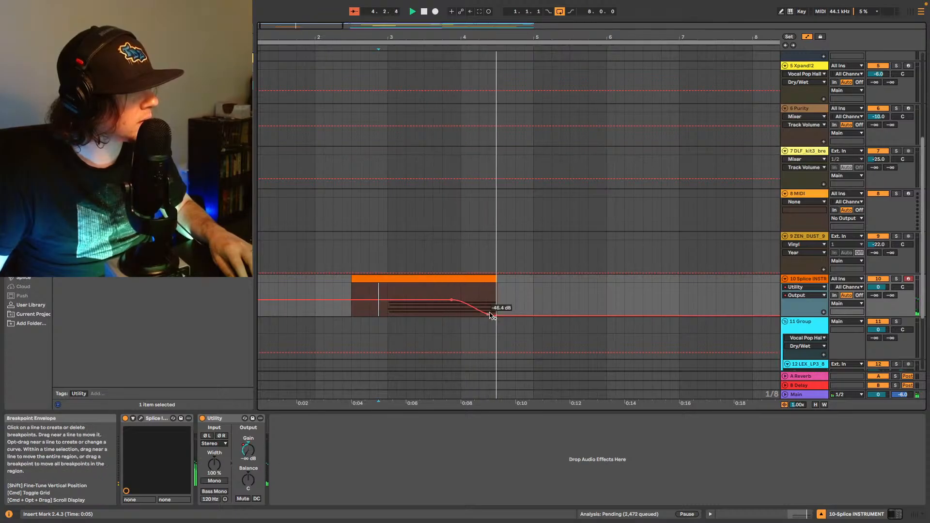
Step: Stretch the end of the gain fade to about bar 5 and extend the string clip to 4.4.1, auditioning the result
{"action": "left_click_drag", "start_coordinate": [497, 316], "coordinate": [543, 318]}
{"action": "key", "text": "space"}
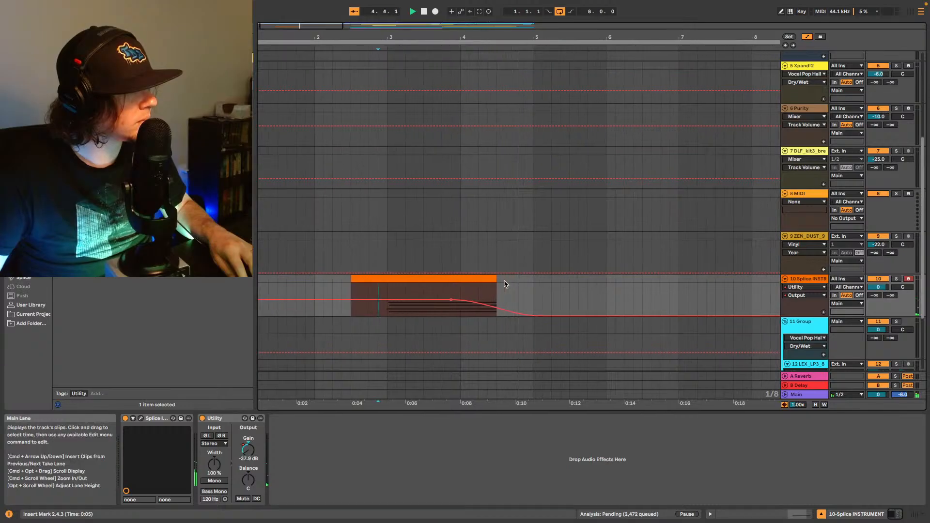
{"action": "key", "text": "space"}
{"action": "left_click_drag", "start_coordinate": [492, 281], "coordinate": [513, 282]}
{"action": "key", "text": "space"}
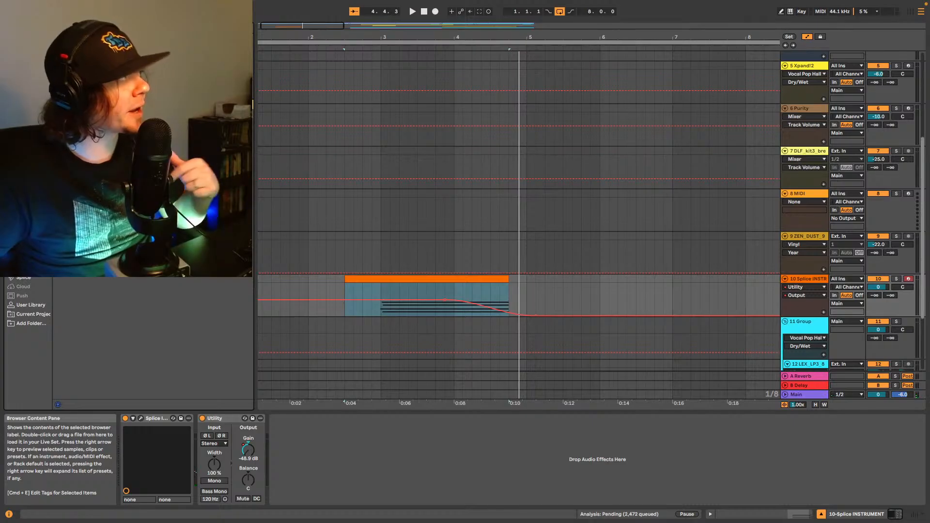
Step: Add the SuperPlate reverb after the Utility with the Long Choir 140 preset and adjust its mix while playing the swell
{"action": "left_click_drag", "start_coordinate": [145, 159], "coordinate": [365, 454]}
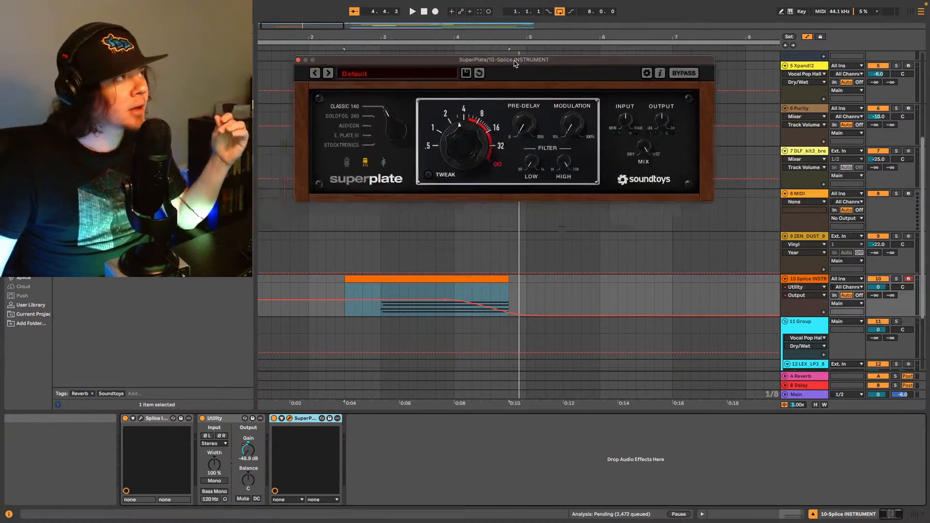
{"action": "left_click", "coordinate": [361, 77]}
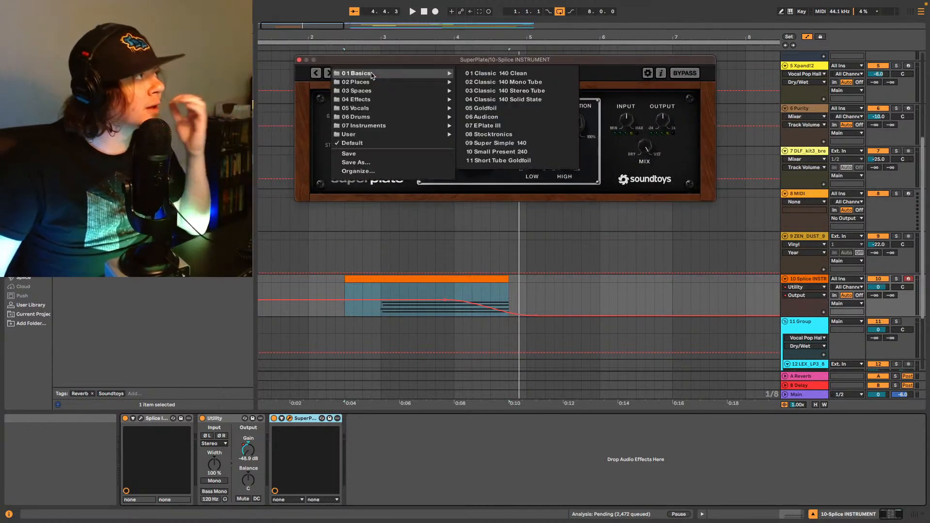
{"action": "mouse_move", "coordinate": [438, 95]}
{"action": "mouse_move", "coordinate": [406, 83]}
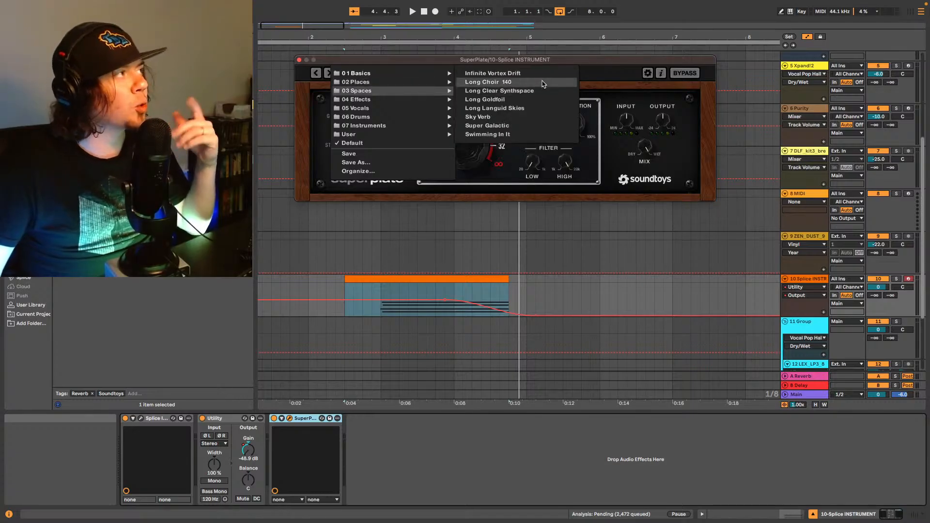
{"action": "left_click", "coordinate": [542, 85]}
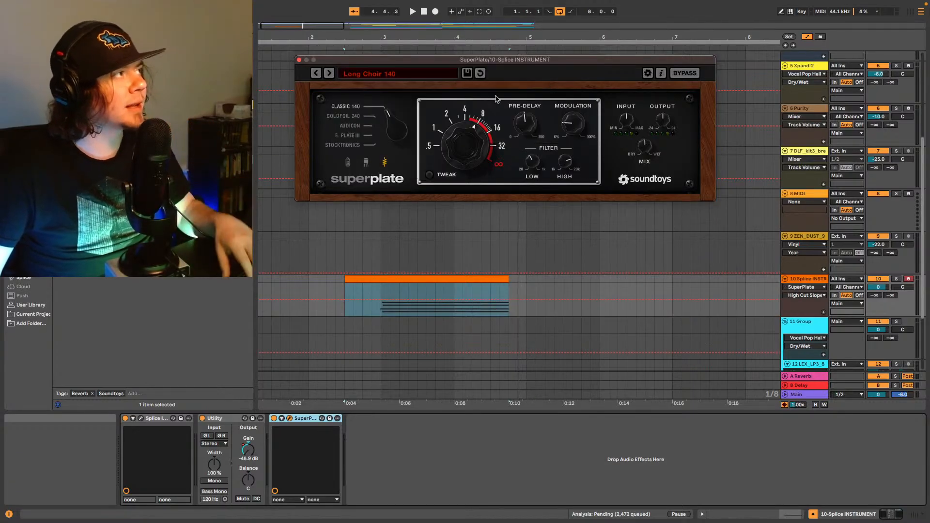
{"action": "key", "text": "space"}
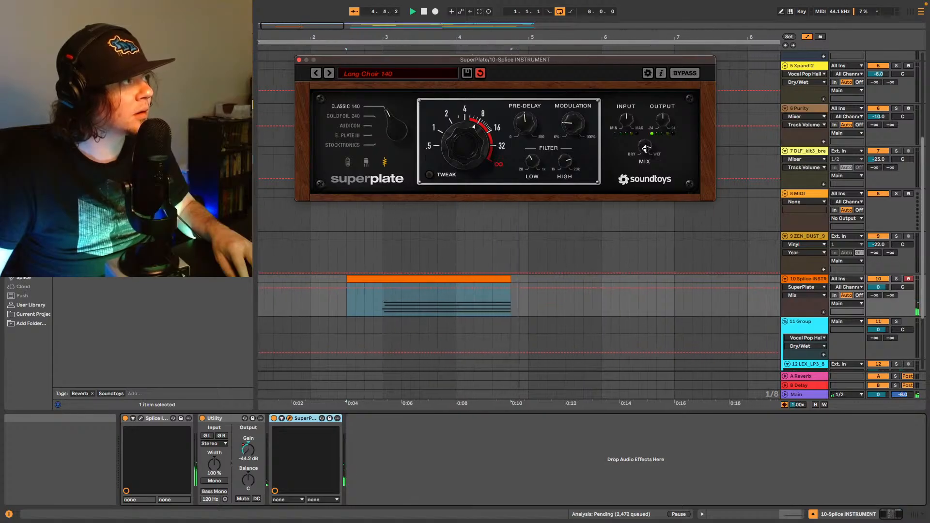
{"action": "left_click", "coordinate": [298, 60]}
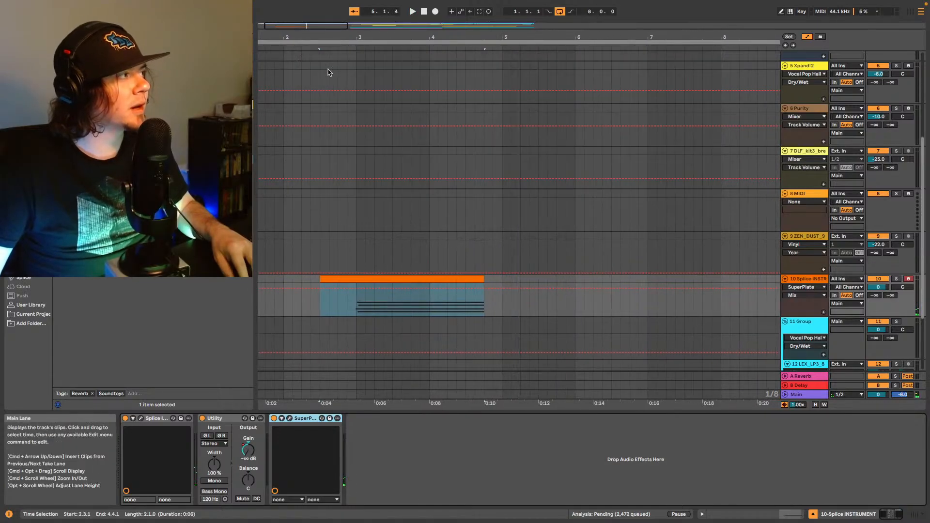
Step: Play the intro from 1.1.1 to hear the string swell in context
{"action": "scroll", "coordinate": [517, 187], "scroll_direction": "down", "scroll_amount": 2}
{"action": "left_click_drag", "start_coordinate": [393, 33], "coordinate": [462, 32]}
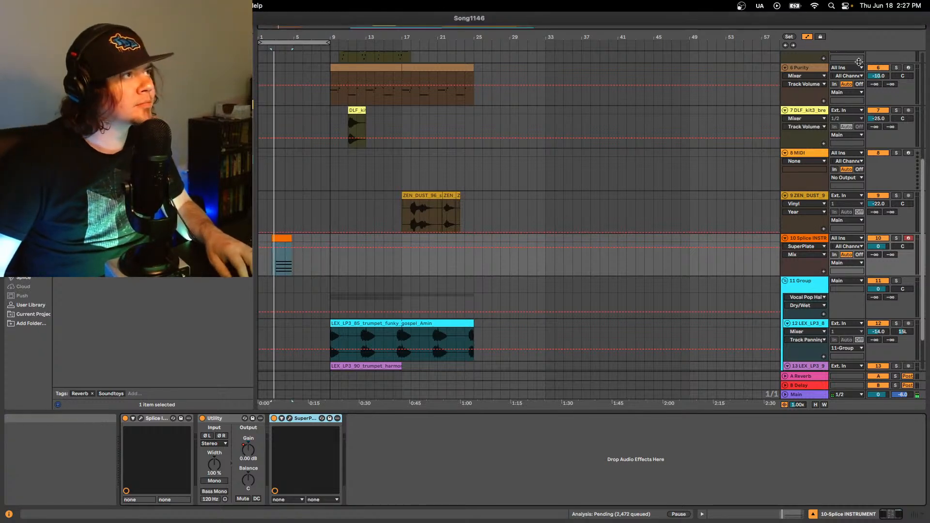
{"action": "left_click", "coordinate": [785, 46]}
{"action": "key", "text": "space"}
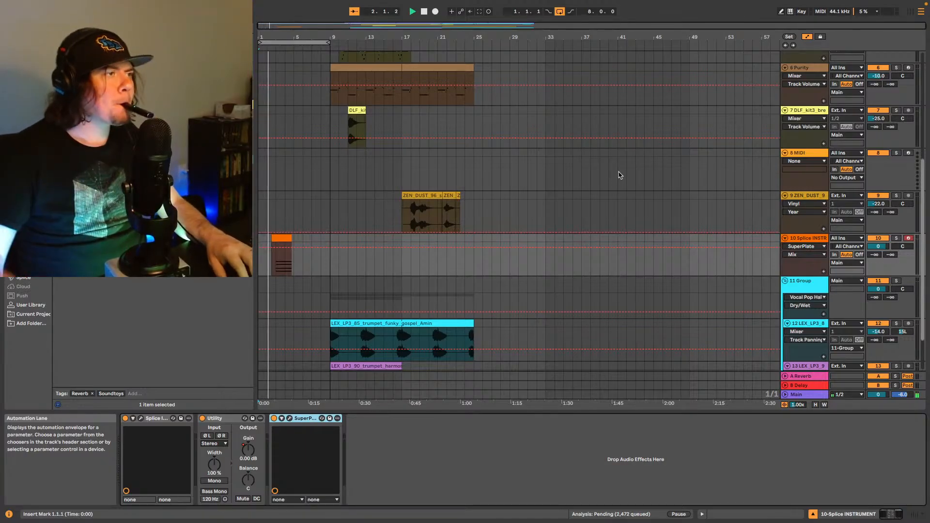
Step: Insert a new MIDI track below the Splice INSTRUMENT track and load the LABS instrument onto it
{"action": "key", "text": "super+shift+t"}
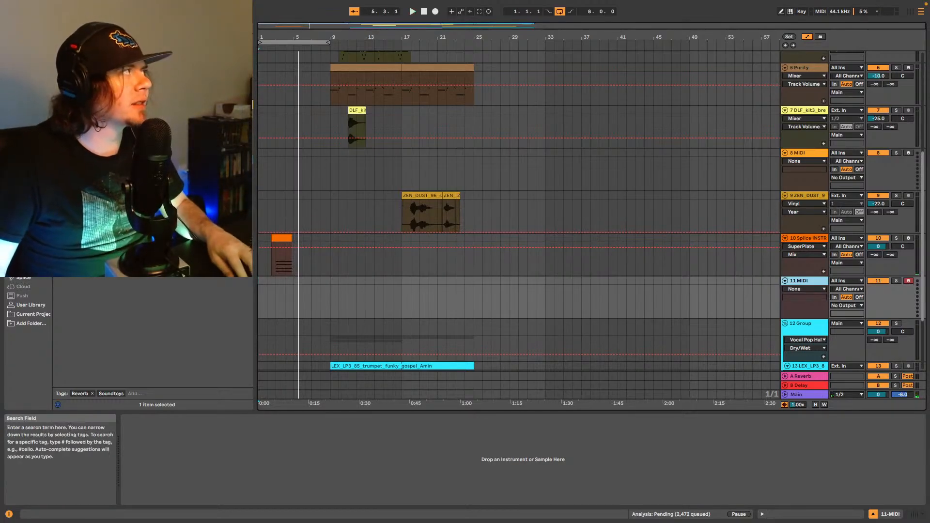
{"action": "left_click", "coordinate": [146, 29]}
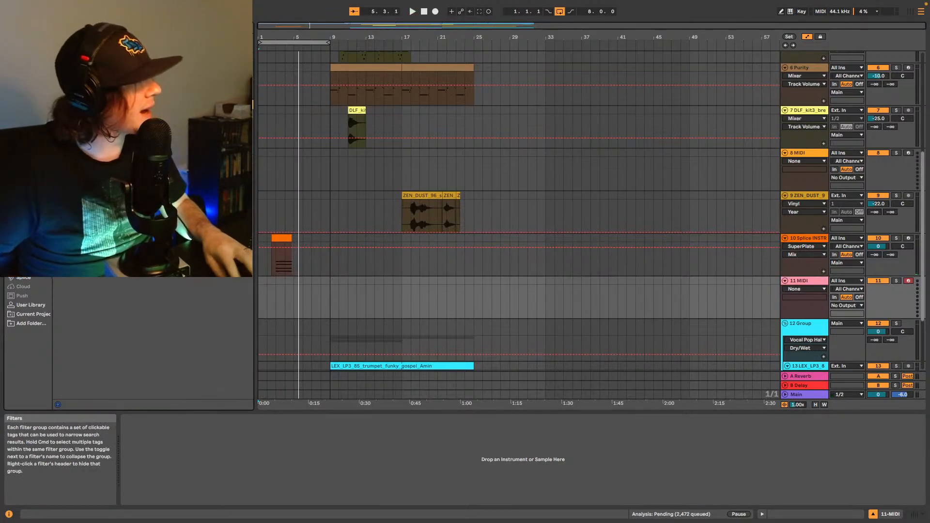
{"action": "left_click_drag", "start_coordinate": [261, 307], "coordinate": [302, 293]}
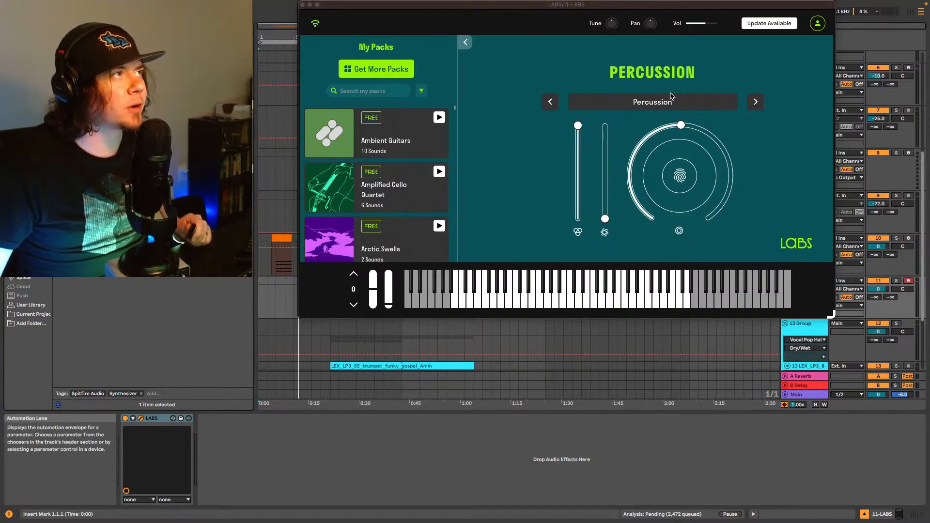
{"action": "left_click_drag", "start_coordinate": [725, 5], "coordinate": [726, 68]}
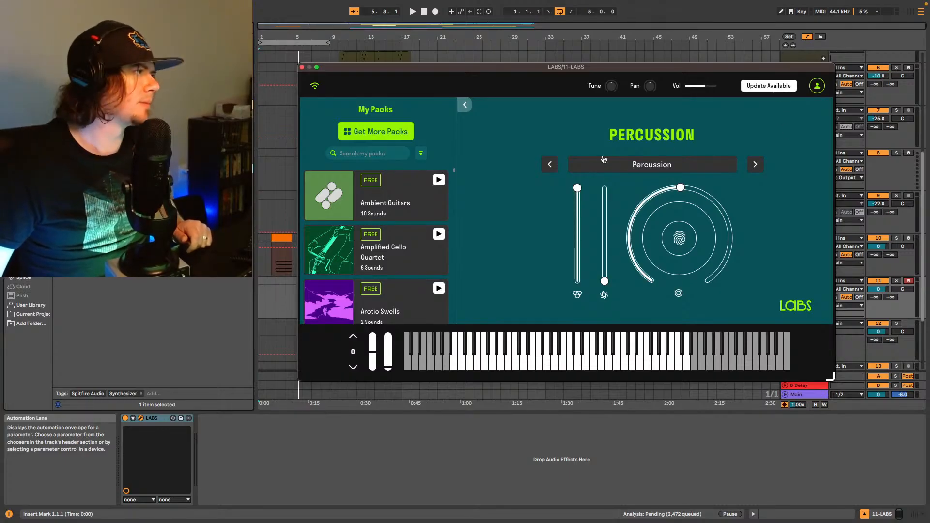
Step: Load the Long sound from the Choir pack in LABS and try it out
{"action": "scroll", "coordinate": [415, 225], "scroll_direction": "down", "scroll_amount": 5}
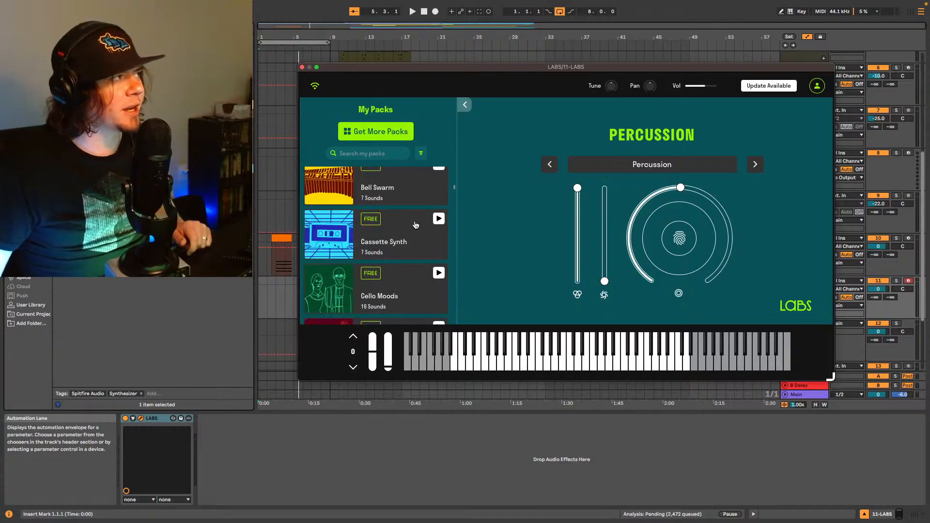
{"action": "scroll", "coordinate": [417, 227], "scroll_direction": "down", "scroll_amount": 4}
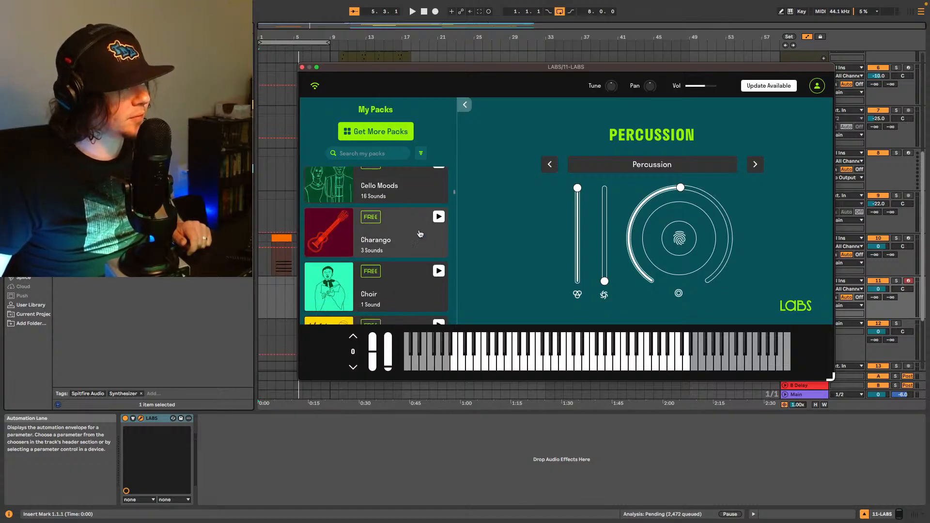
{"action": "scroll", "coordinate": [414, 257], "scroll_direction": "down", "scroll_amount": 1}
{"action": "left_click", "coordinate": [353, 314]}
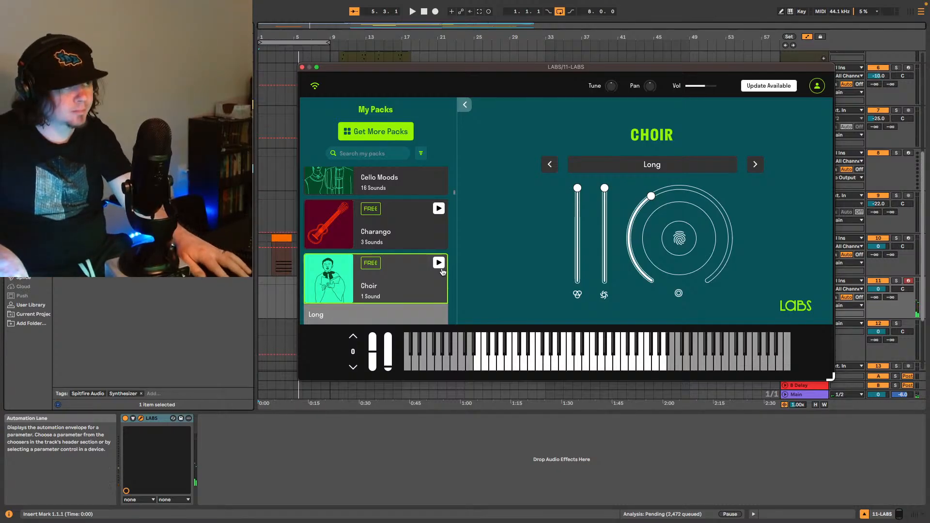
{"action": "scroll", "coordinate": [376, 245], "scroll_direction": "down", "scroll_amount": 3}
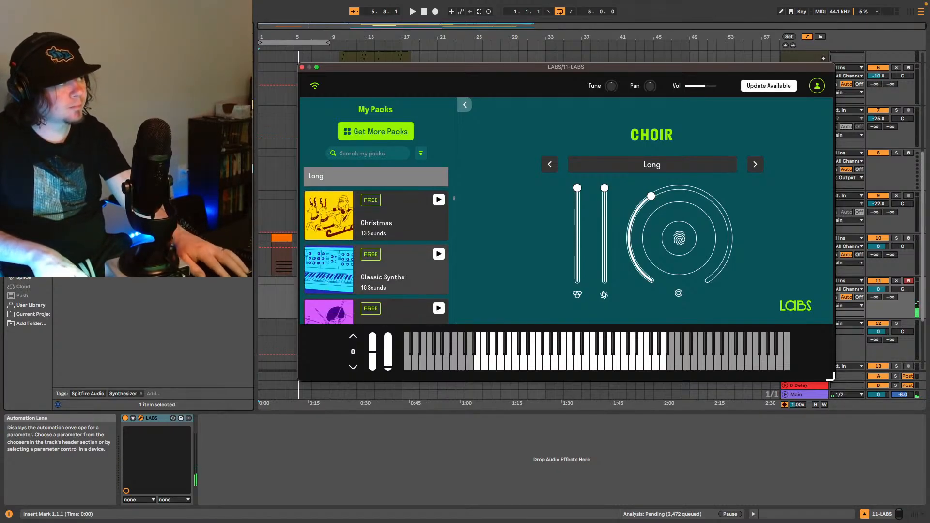
Step: Perform a choir part over the looped intro, close LABS and capture the performance as a MIDI clip on its track
{"action": "left_click", "coordinate": [301, 465]}
{"action": "key", "text": "space"}
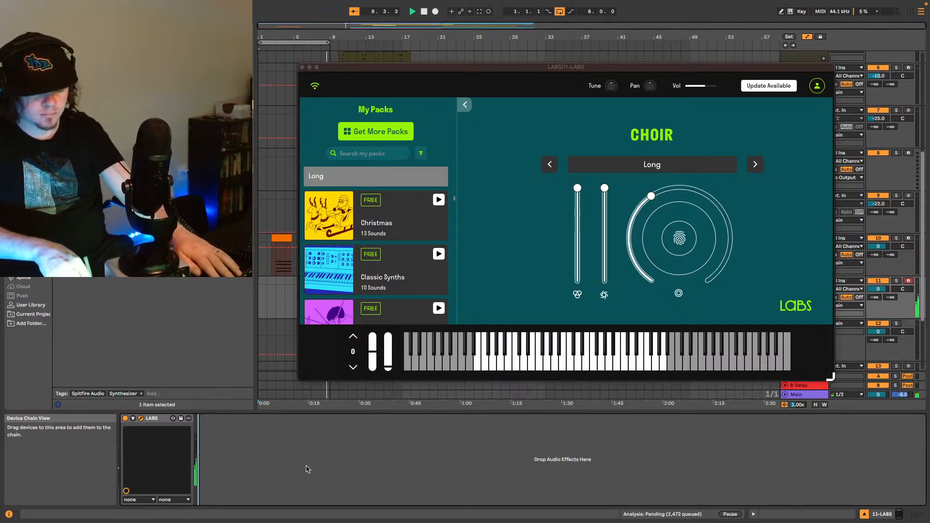
{"action": "key", "text": "space"}
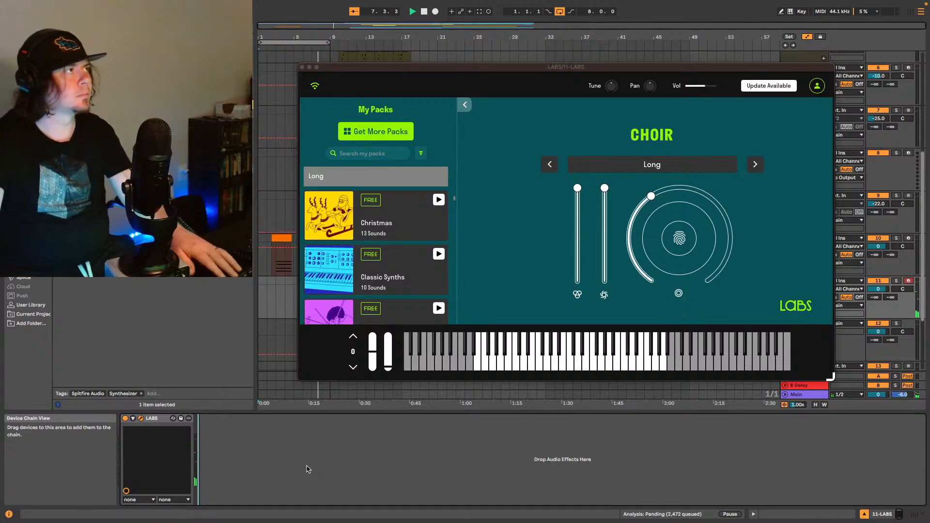
{"action": "left_click", "coordinate": [302, 67]}
{"action": "key", "text": "space"}
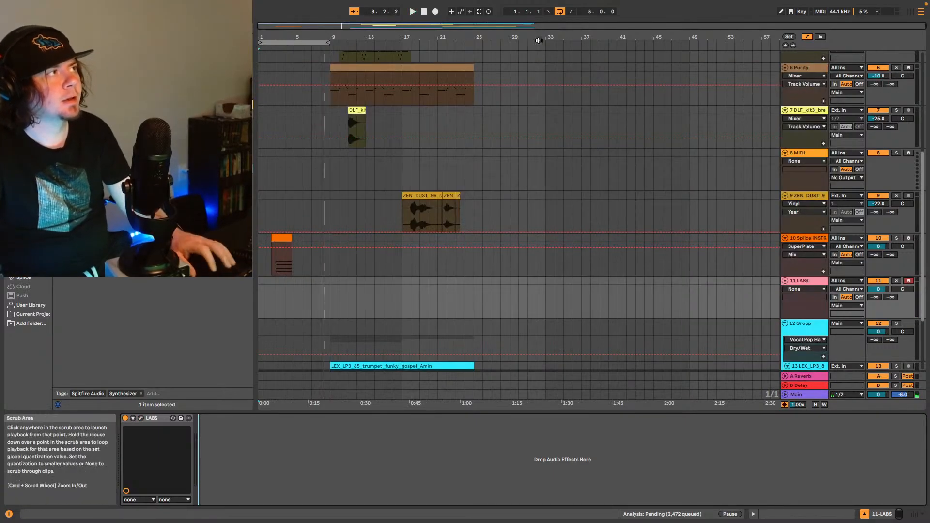
{"action": "left_click", "coordinate": [480, 13]}
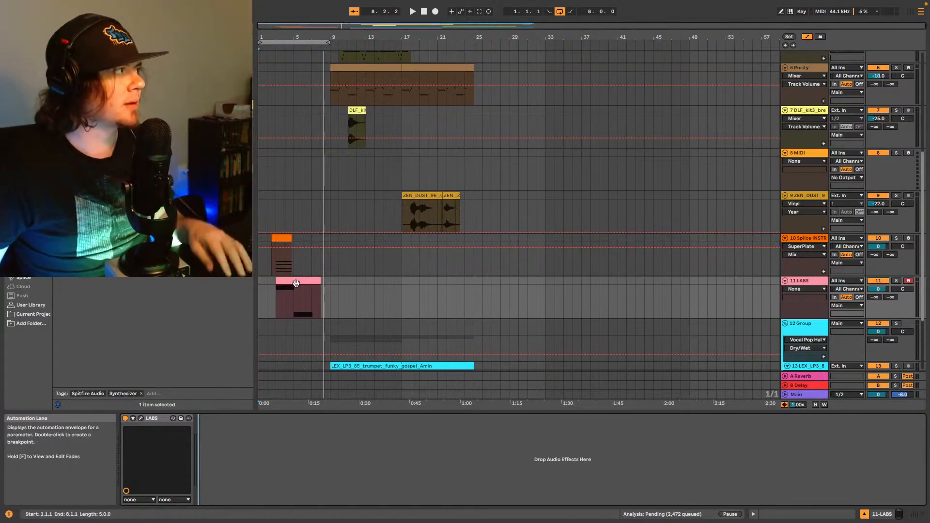
Step: Add a Utility effect after the instrument on the LABS track
{"action": "left_click", "coordinate": [286, 236]}
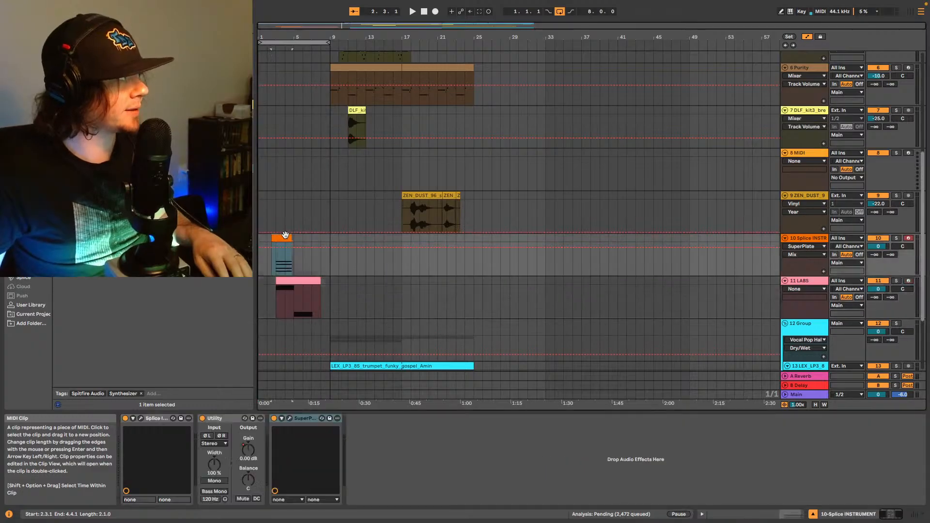
{"action": "left_click", "coordinate": [298, 293]}
{"action": "left_click", "coordinate": [287, 306]}
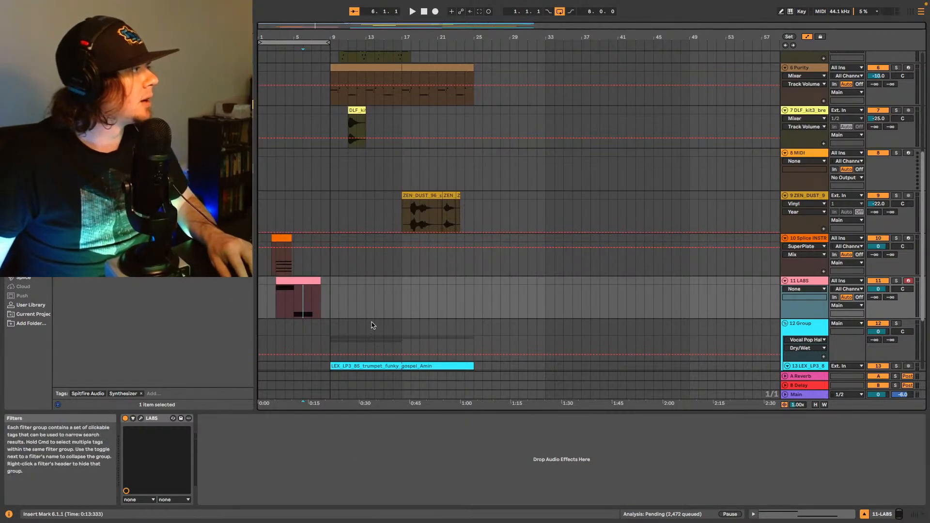
{"action": "left_click", "coordinate": [299, 129]}
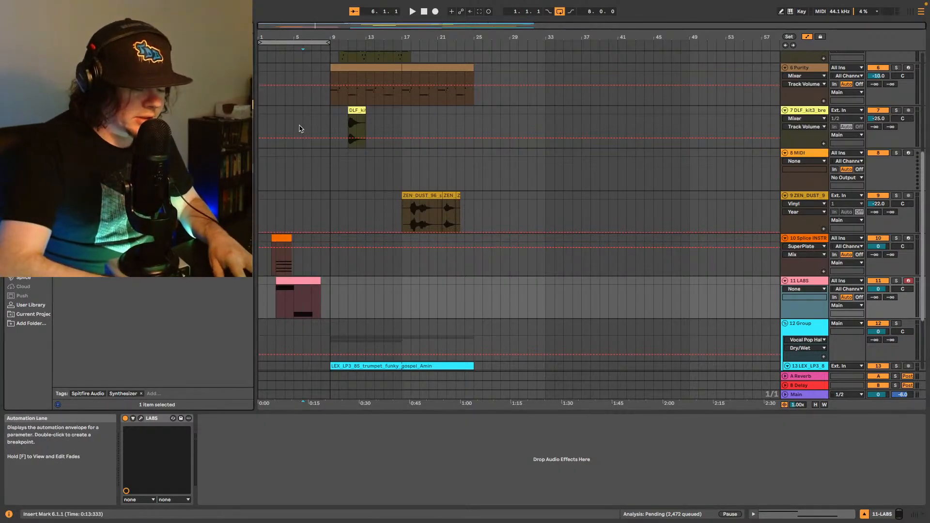
{"action": "left_click", "coordinate": [30, 182]}
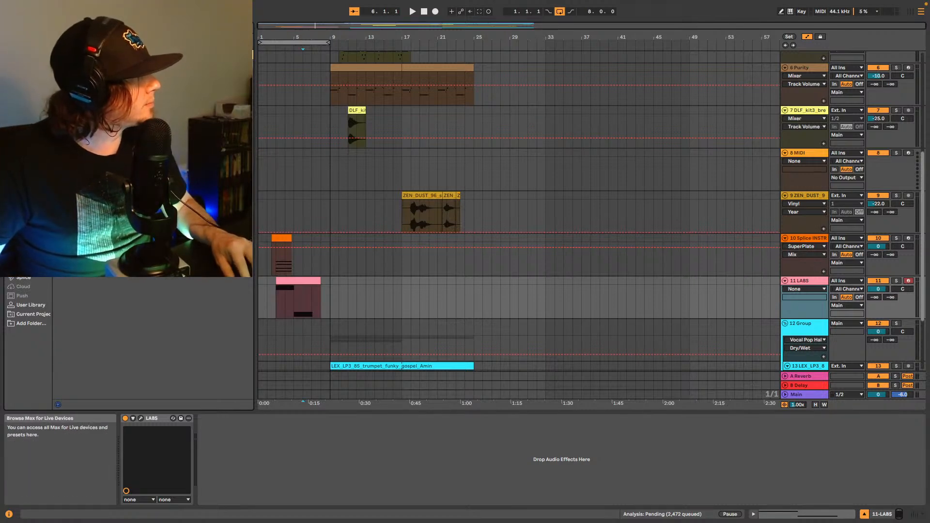
{"action": "left_click_drag", "start_coordinate": [278, 282], "coordinate": [281, 290]}
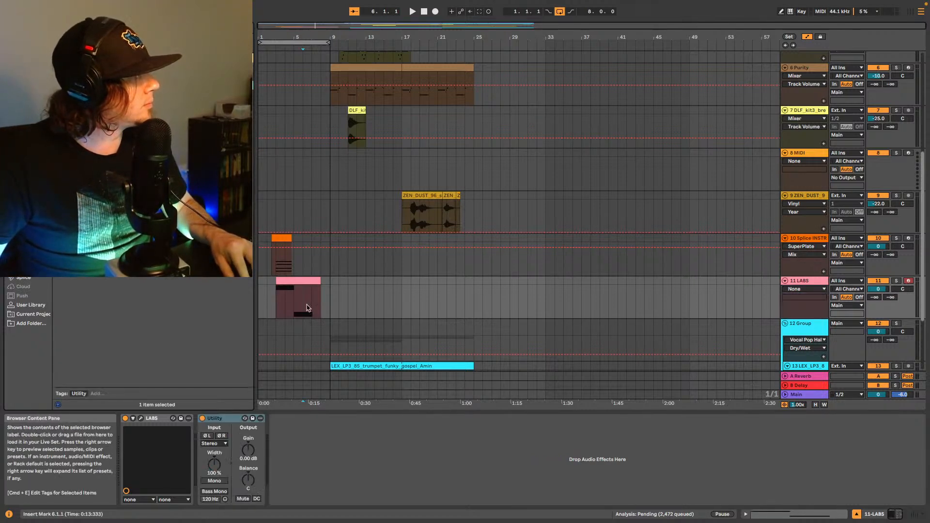
Step: Show the automation lane for the Utility's gain on the LABS track
{"action": "right_click", "coordinate": [249, 452]}
{"action": "left_click", "coordinate": [271, 457]}
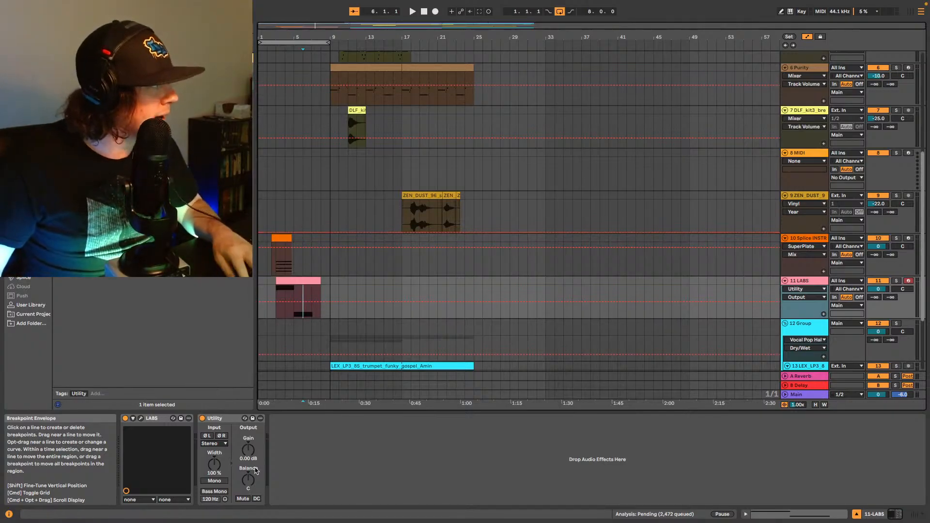
{"action": "right_click", "coordinate": [250, 451]}
{"action": "left_click", "coordinate": [272, 456]}
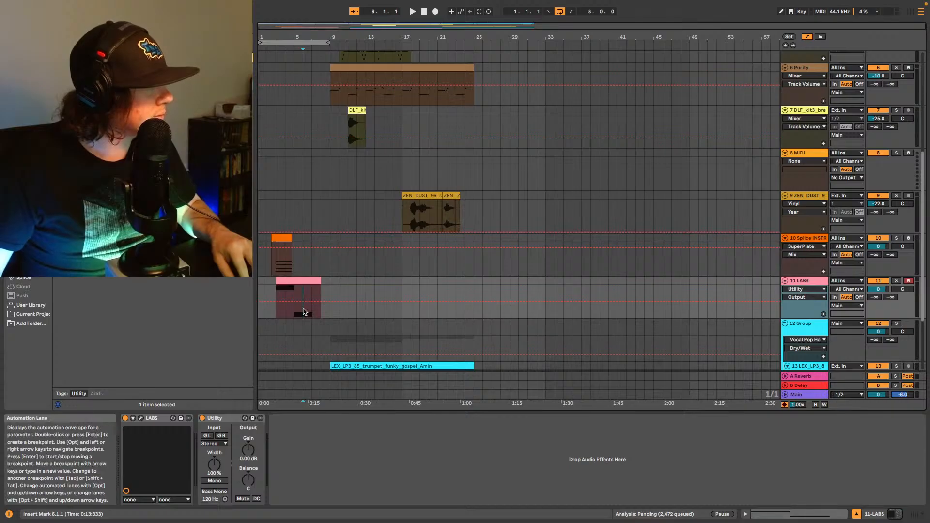
Step: Play the choir clip from 3.1.1 to hear where its second note should fade
{"action": "mouse_move", "coordinate": [312, 25]}
{"action": "left_mouse_down"}
{"action": "mouse_move", "coordinate": [398, 218]}
{"action": "mouse_move", "coordinate": [420, 298]}
{"action": "left_mouse_up"}
{"action": "left_click", "coordinate": [273, 313]}
{"action": "key", "text": "space"}
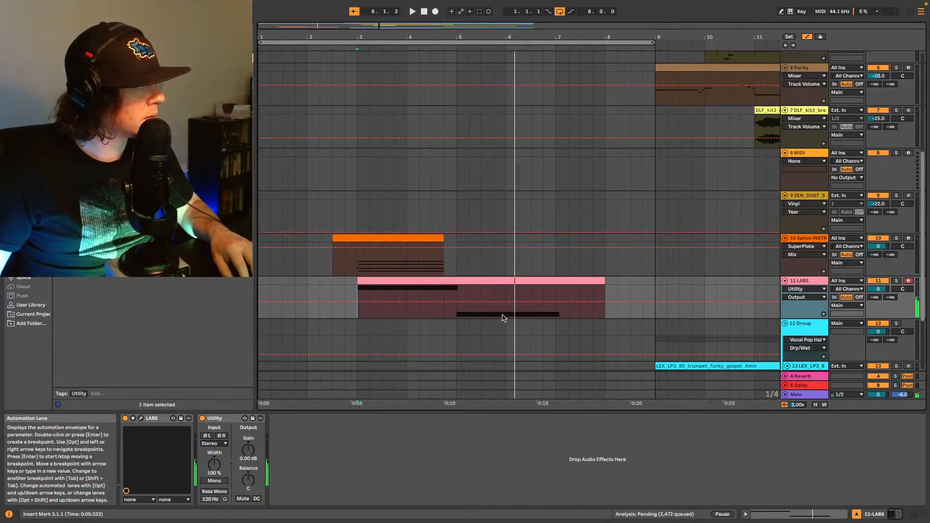
{"action": "key", "text": "space"}
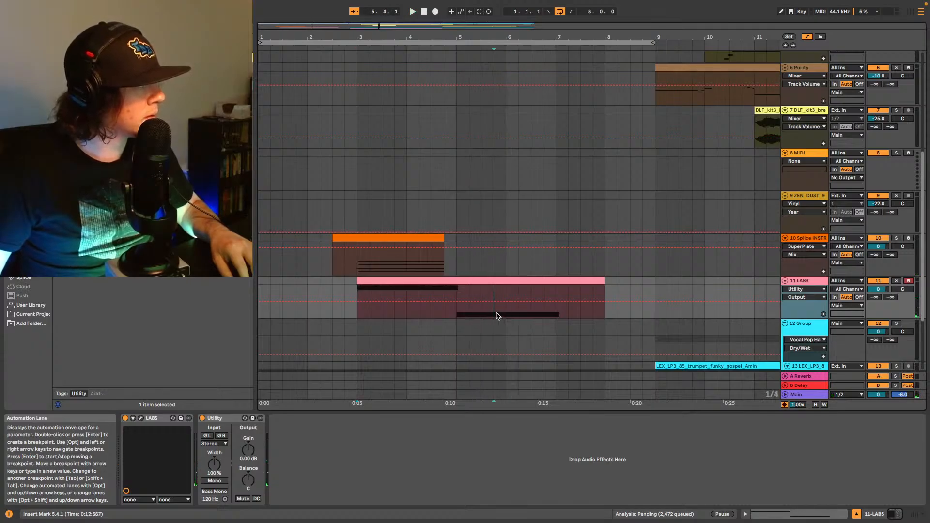
Step: Insert a gain fade-out from 5.4.1 to 6.4.1 on the LABS track, keep it silent from there and trim the choir clip's end to 6.4.1
{"action": "left_click_drag", "start_coordinate": [494, 315], "coordinate": [539, 315]}
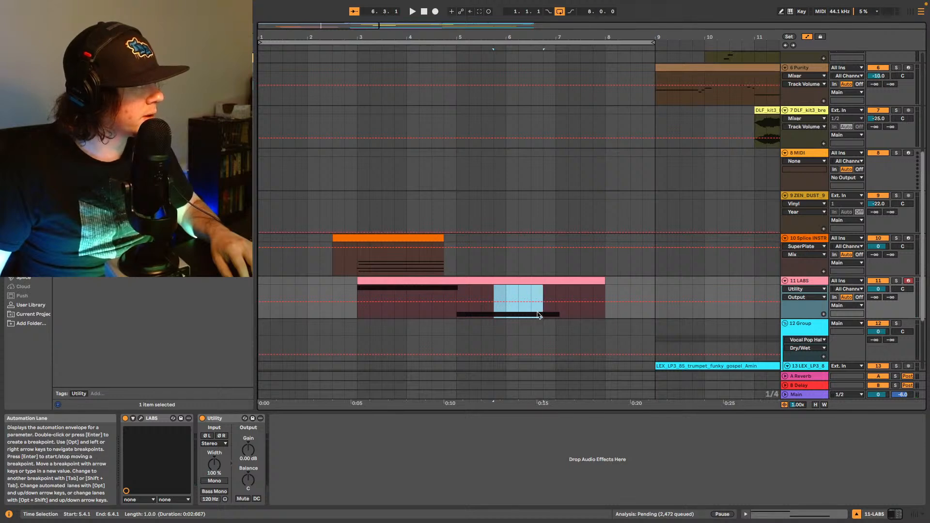
{"action": "right_click", "coordinate": [536, 314]}
{"action": "left_click", "coordinate": [625, 308]}
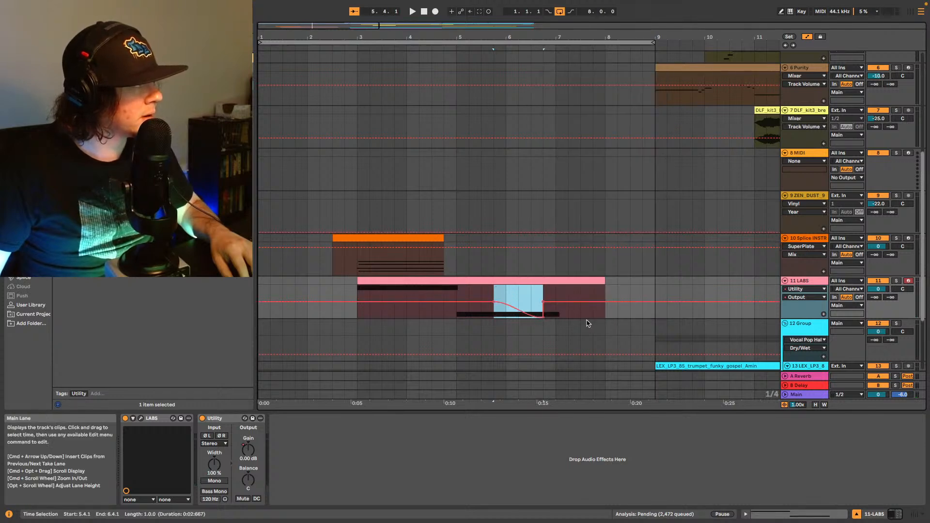
{"action": "left_click", "coordinate": [576, 313]}
{"action": "left_click", "coordinate": [543, 302]}
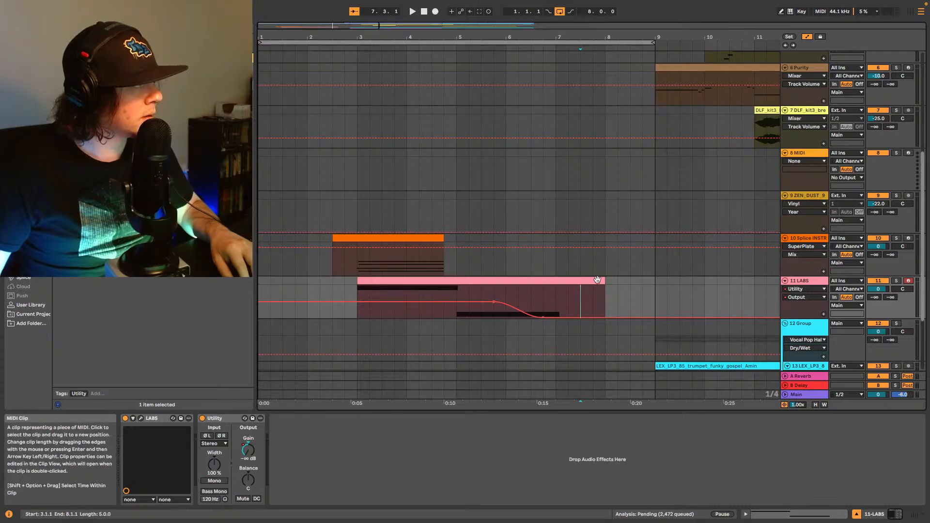
{"action": "left_click_drag", "start_coordinate": [605, 281], "coordinate": [543, 283]}
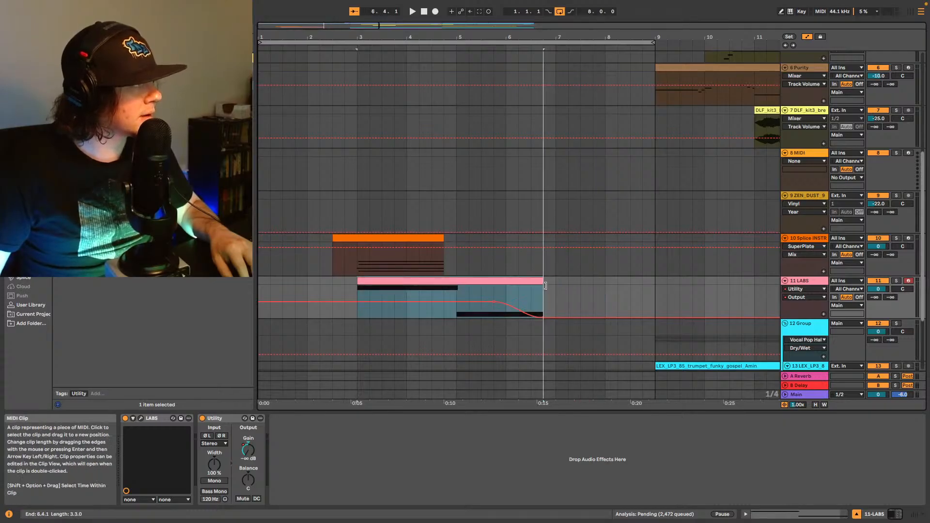
{"action": "key", "text": "space"}
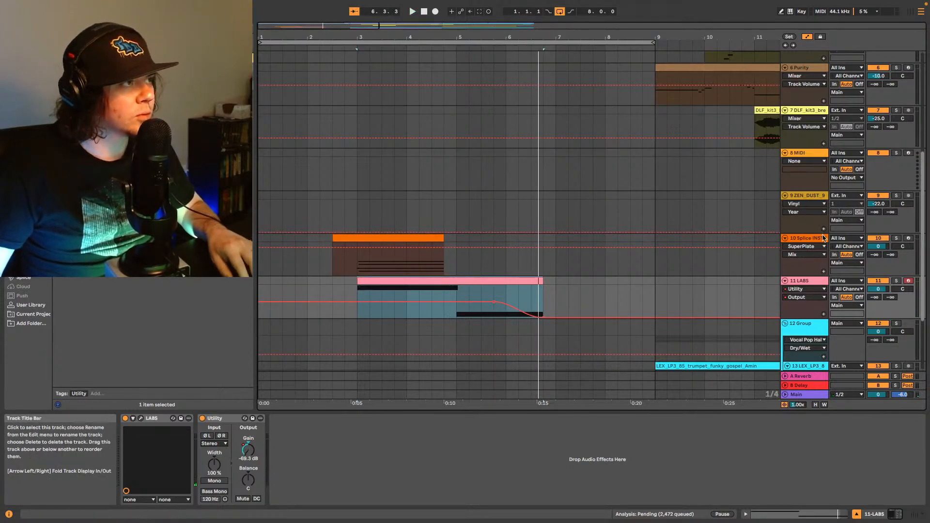
Step: Copy the SuperPlate reverb from the Splice INSTRUMENT track to the end of the LABS device chain
{"action": "key", "text": "Up"}
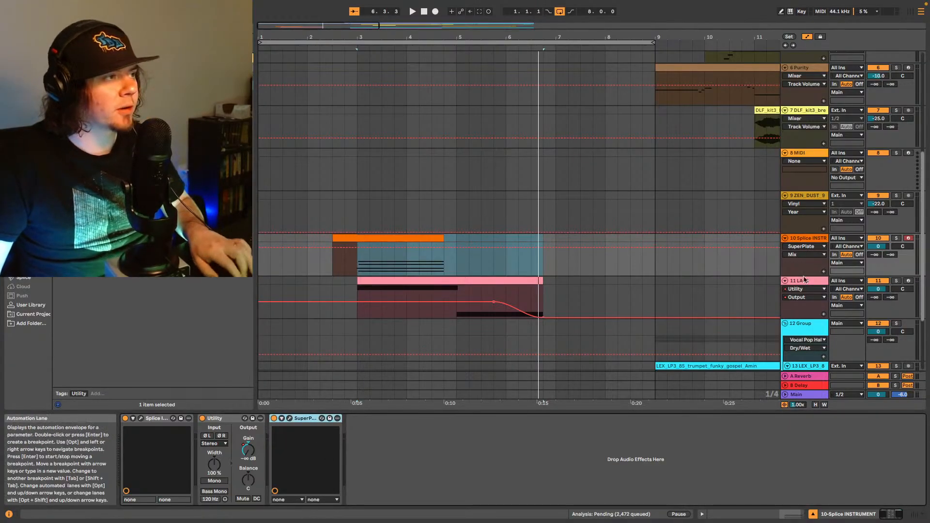
{"action": "key", "text": "Down"}
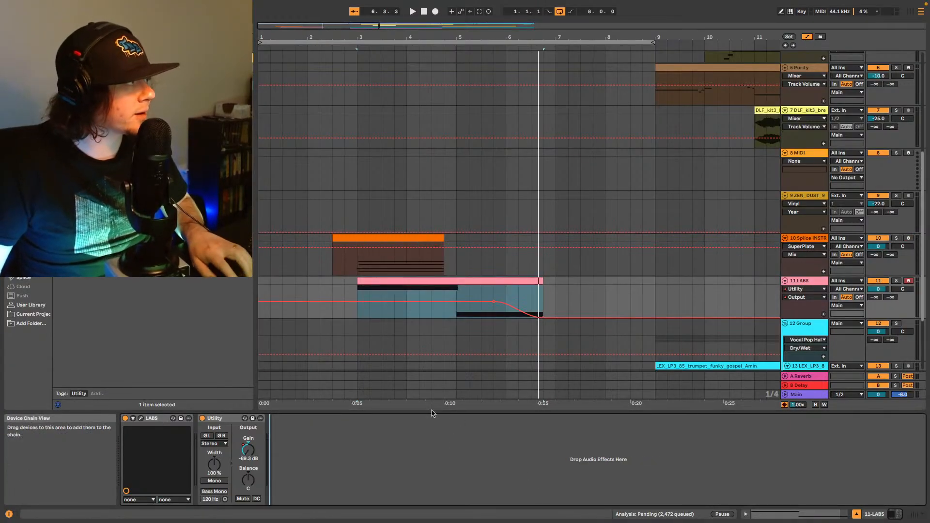
{"action": "key", "text": "super+v"}
Step: Set the LABS track's volume to -11 dB while the choir part plays
{"action": "key", "text": "space"}
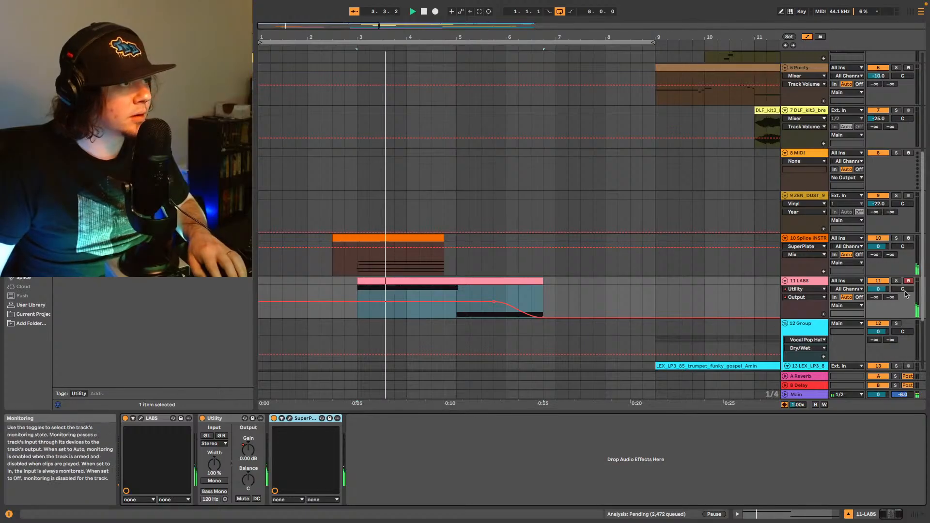
{"action": "left_click", "coordinate": [879, 289]}
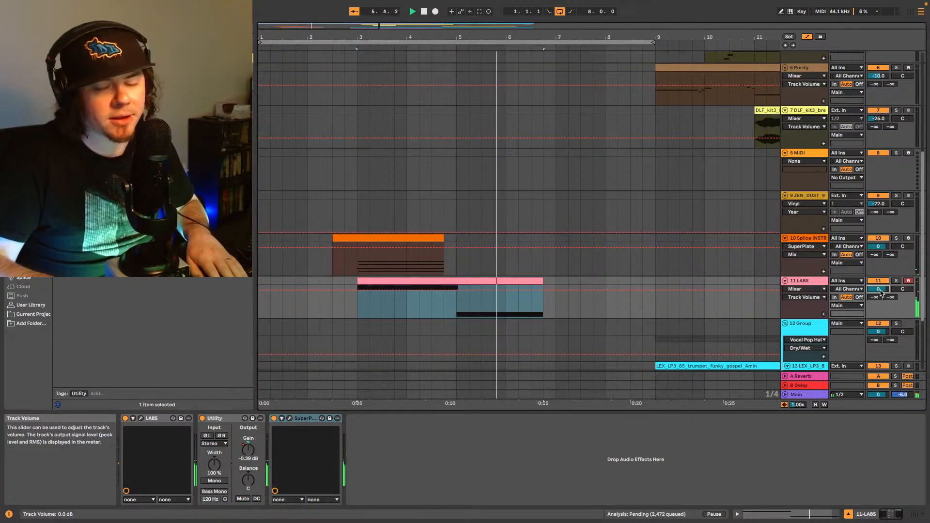
{"action": "left_click_drag", "start_coordinate": [880, 290], "coordinate": [881, 292]}
{"action": "key", "text": "space"}
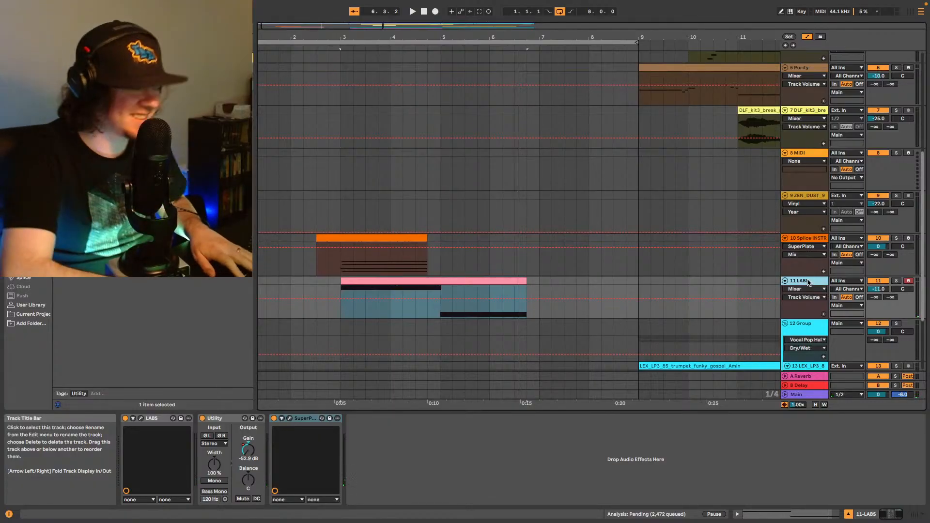
Step: Insert a new MIDI track below the LABS track and load Splice INSTRUMENT onto it
{"action": "key", "text": "ctrl+shift+t"}
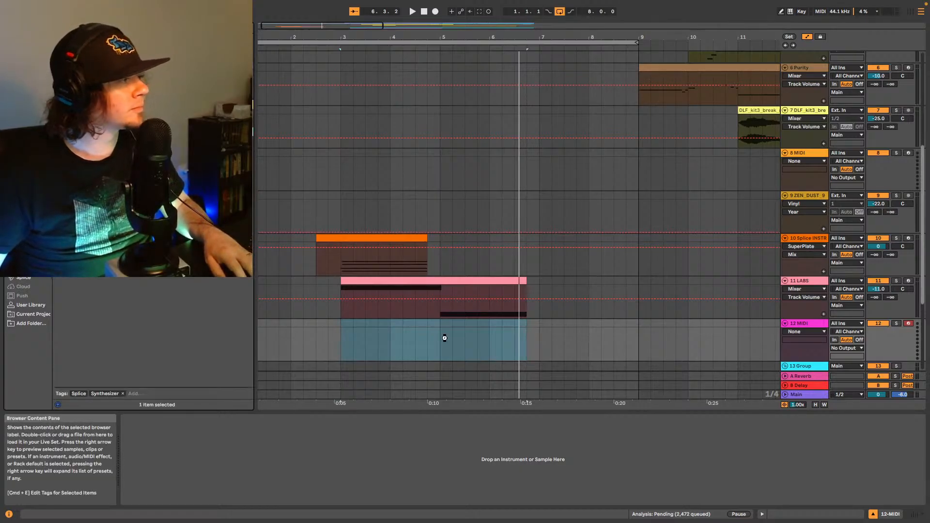
{"action": "left_click_drag", "start_coordinate": [572, 332], "coordinate": [573, 333]}
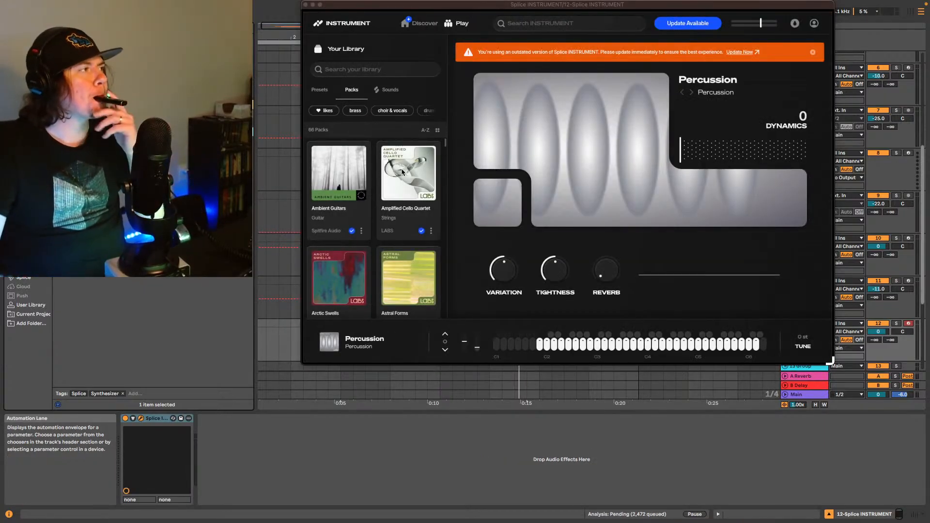
Step: Load the F# Wistfulness preset from the Cello Moods pack and close the instrument's window
{"action": "scroll", "coordinate": [403, 172], "scroll_direction": "down", "scroll_amount": 5}
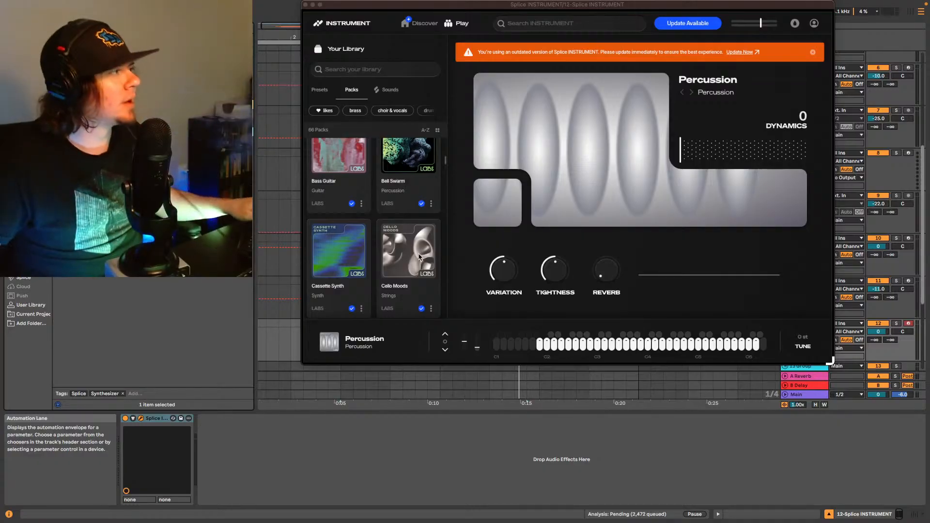
{"action": "scroll", "coordinate": [411, 234], "scroll_direction": "up", "scroll_amount": 1}
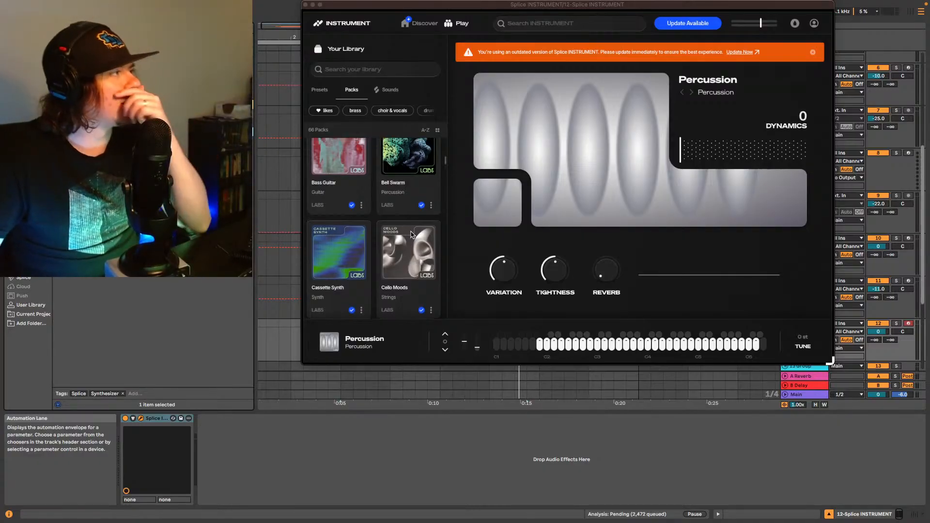
{"action": "left_click", "coordinate": [423, 254]}
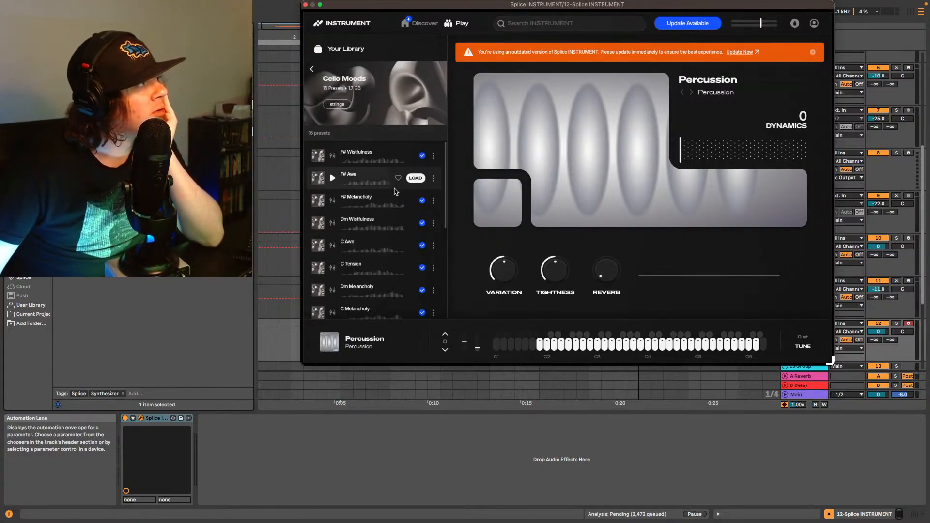
{"action": "left_click", "coordinate": [416, 156]}
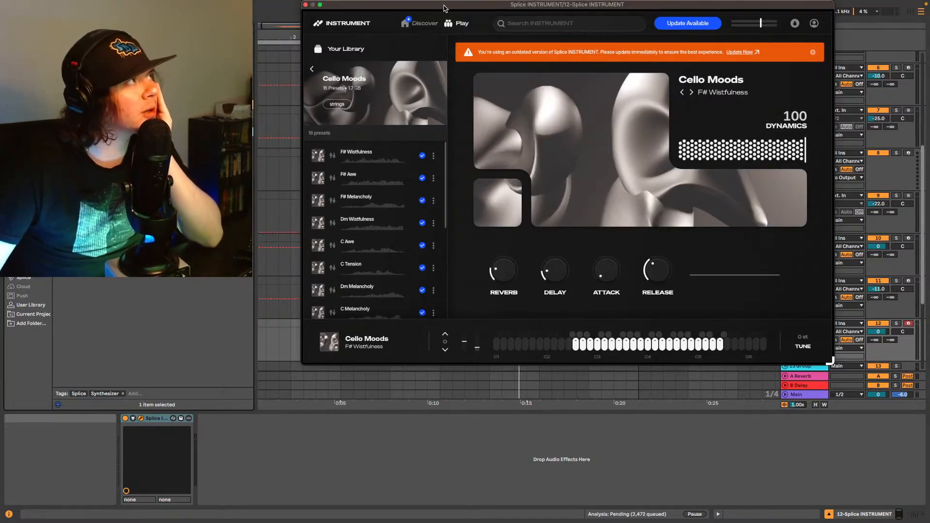
{"action": "left_click_drag", "start_coordinate": [444, 8], "coordinate": [469, 72]}
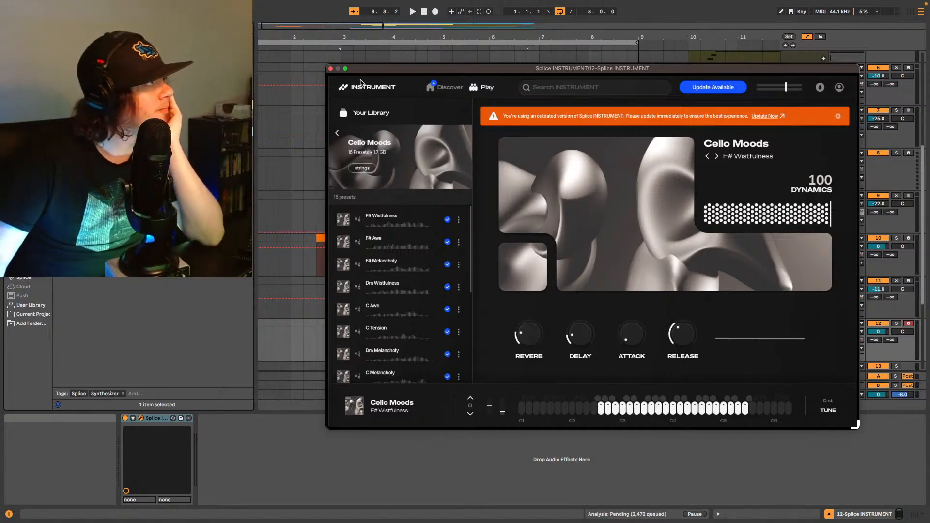
{"action": "left_click", "coordinate": [331, 69]}
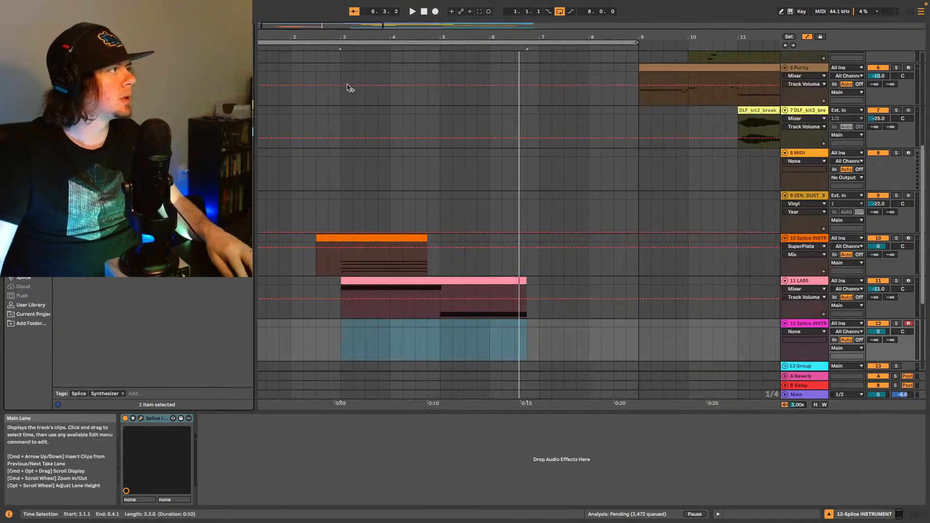
Step: Perform a cello part over the intro from 1.1.1 and set the cello track's volume to -4 dB
{"action": "left_click", "coordinate": [261, 346]}
{"action": "key", "text": "Home"}
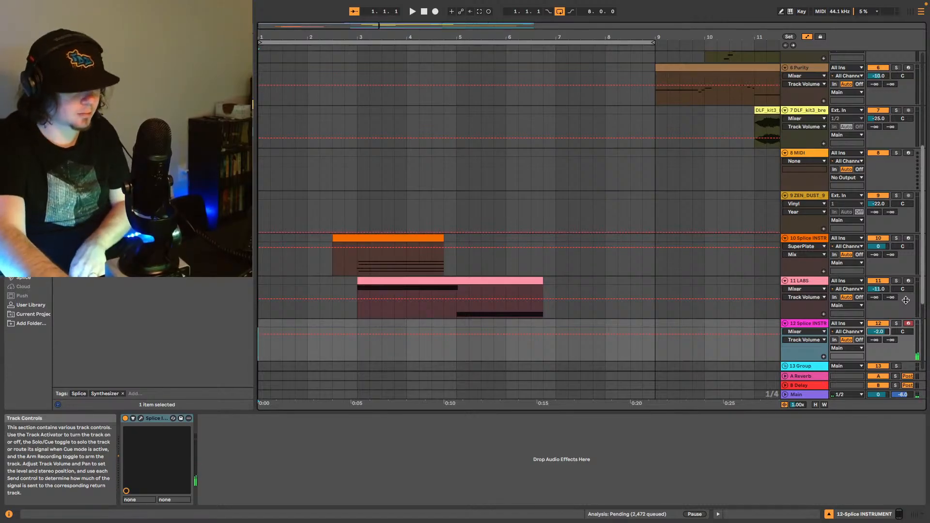
{"action": "key", "text": "space"}
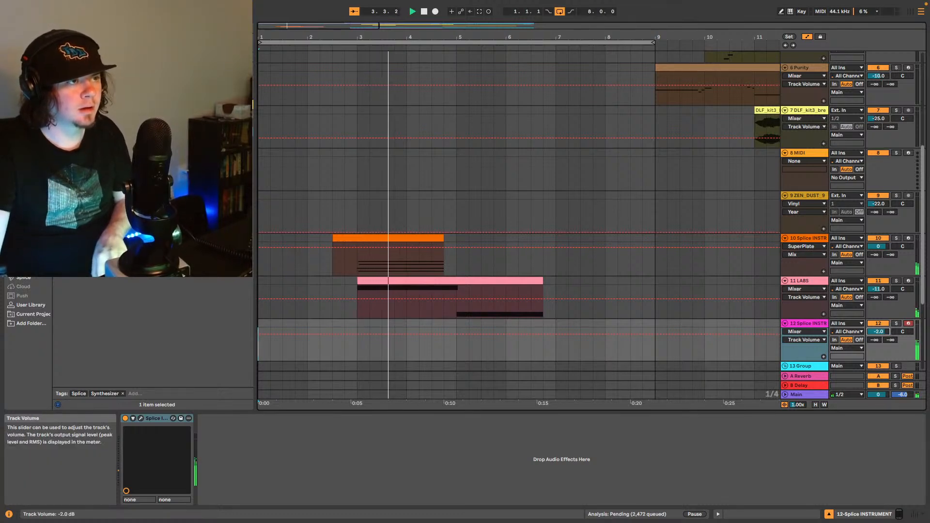
{"action": "left_click_drag", "start_coordinate": [878, 332], "coordinate": [884, 335]}
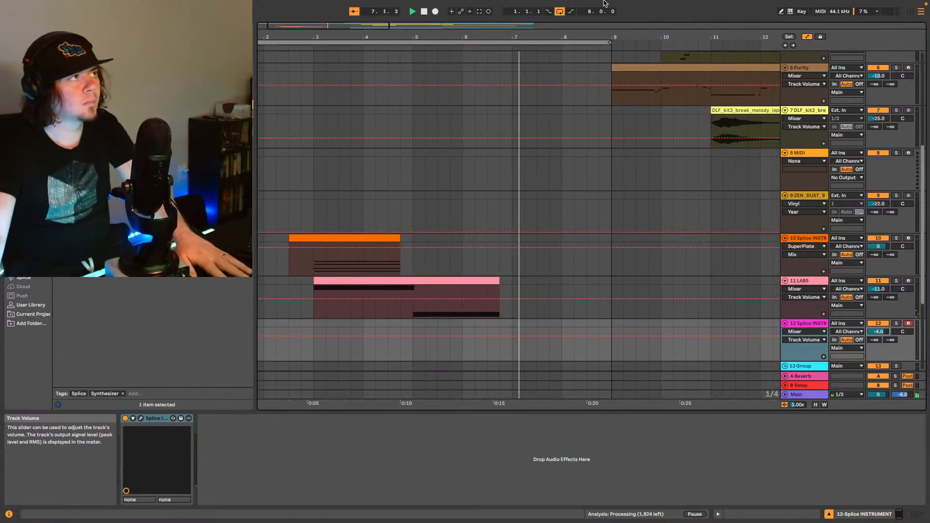
Step: Capture the cello performance as a MIDI clip on its track and stop playback
{"action": "left_click", "coordinate": [479, 11]}
{"action": "key", "text": "space"}
{"action": "key", "text": "space"}
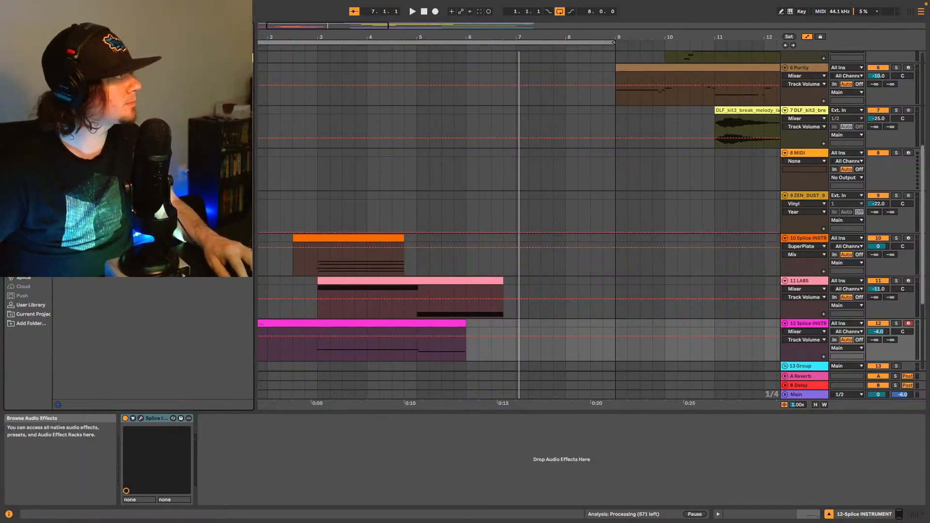
Step: Add the Vocal Pop Hall reverb to the cello track and set its Dry/Wet to 38% while the intro plays
{"action": "left_click_drag", "start_coordinate": [402, 358], "coordinate": [403, 358]}
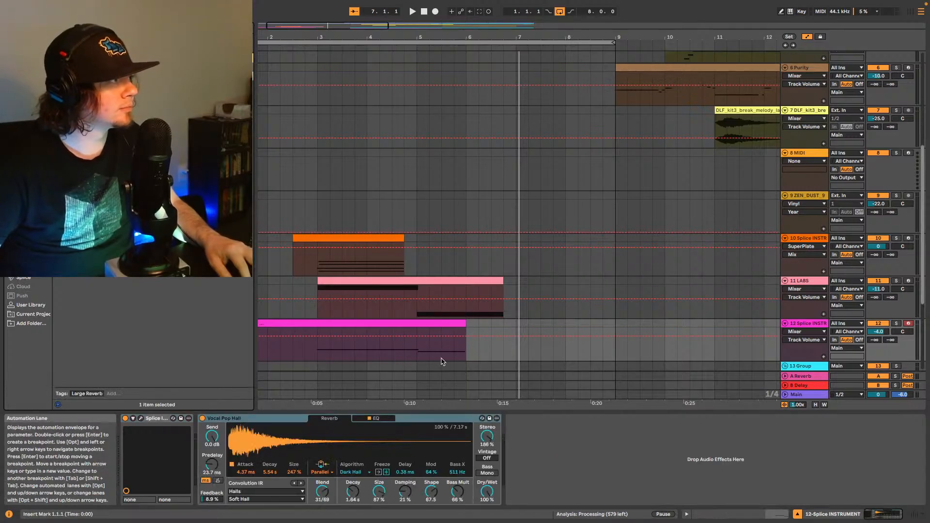
{"action": "left_click", "coordinate": [487, 491]}
{"action": "key", "text": "space"}
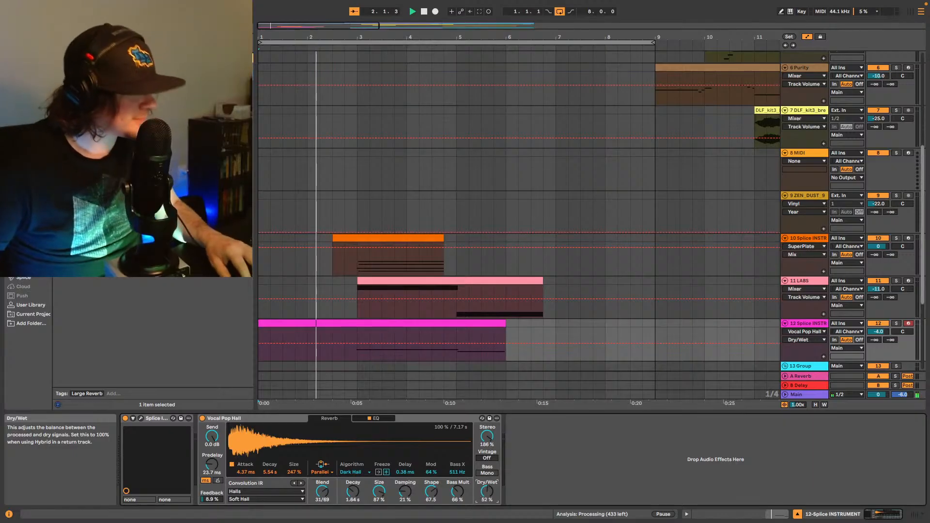
{"action": "left_click_drag", "start_coordinate": [481, 495], "coordinate": [481, 510]}
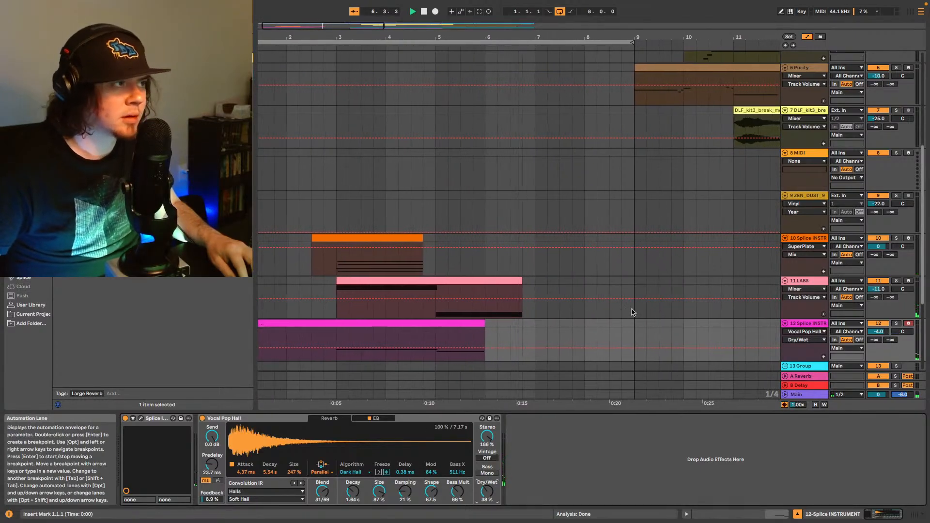
{"action": "scroll", "coordinate": [631, 312], "scroll_direction": "down", "scroll_amount": 1}
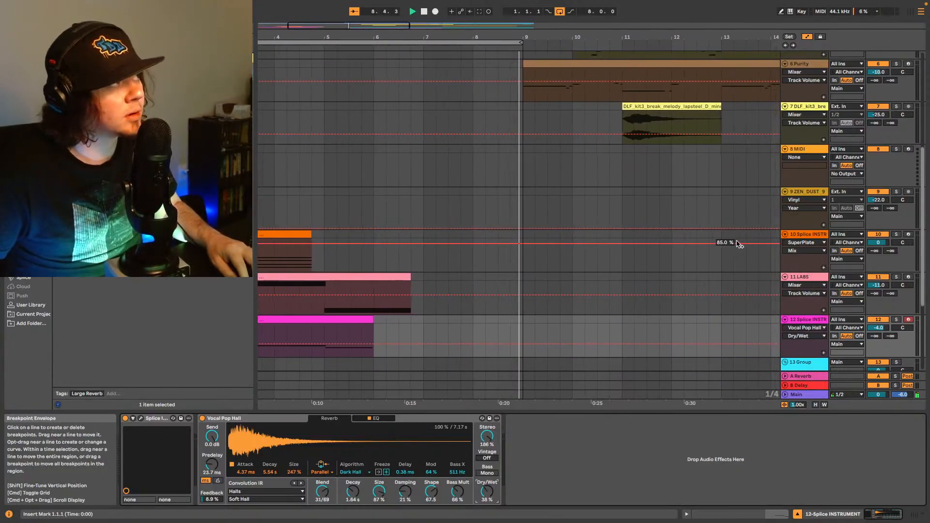
Step: Insert a new MIDI track directly below the cello track, track 12
{"action": "left_click", "coordinate": [807, 280]}
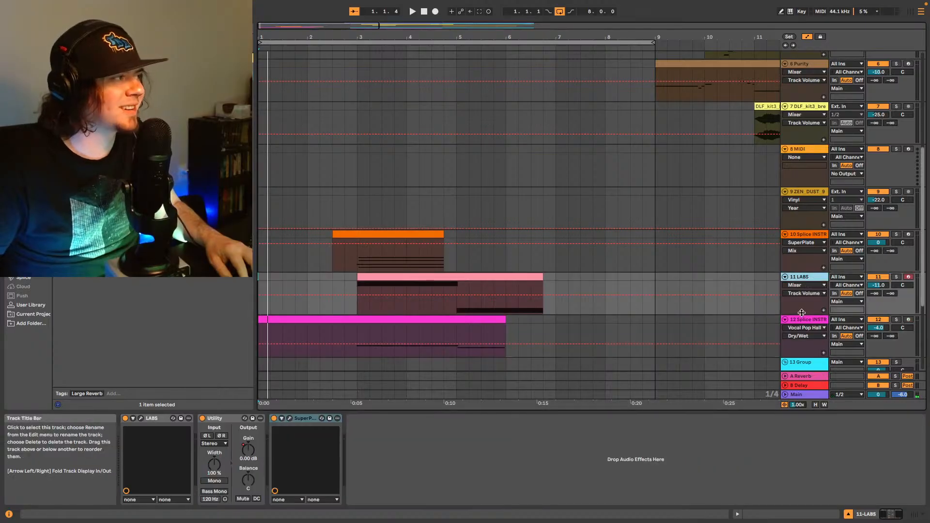
{"action": "scroll", "coordinate": [808, 300], "scroll_direction": "down", "scroll_amount": 5}
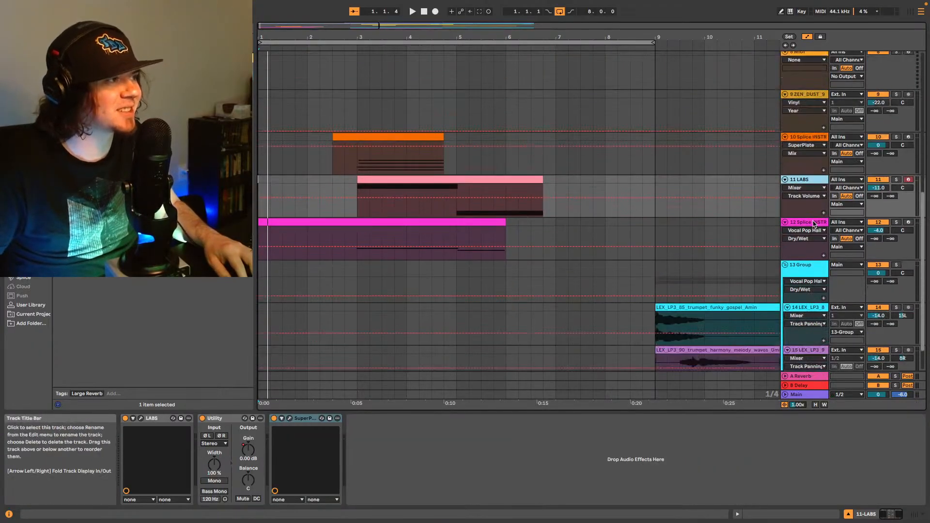
{"action": "left_click", "coordinate": [739, 230]}
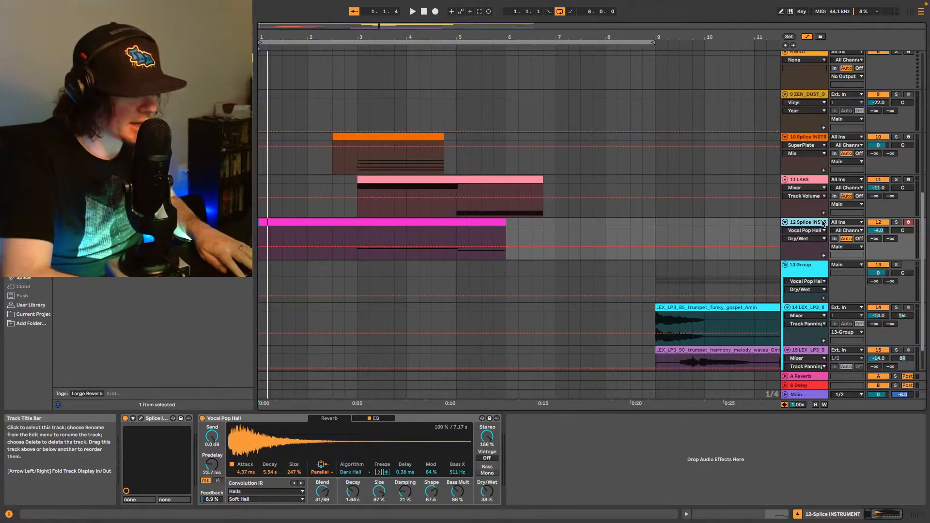
{"action": "key", "text": "ctrl+shift+t"}
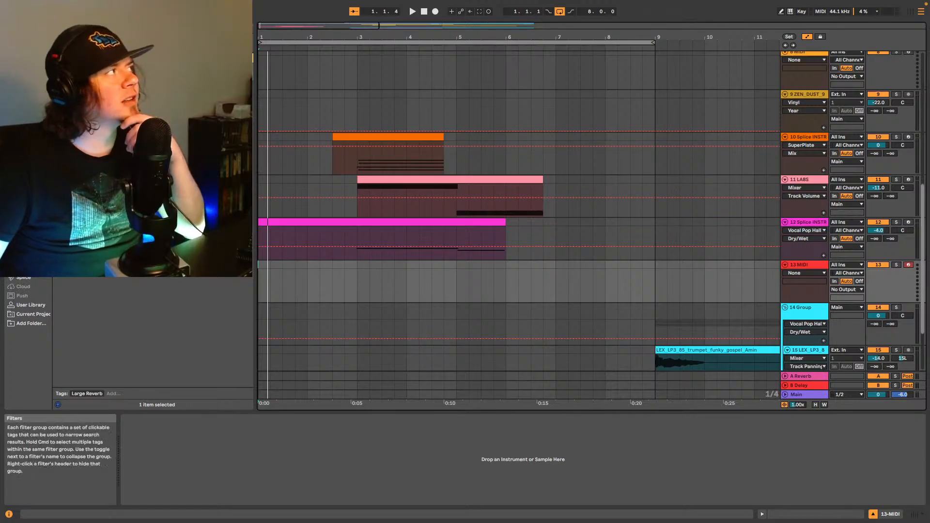
Step: Find Arturia's Augmented STRINGS among the plug-ins and load it onto the new MIDI track 13
{"action": "left_click", "coordinate": [246, 29]}
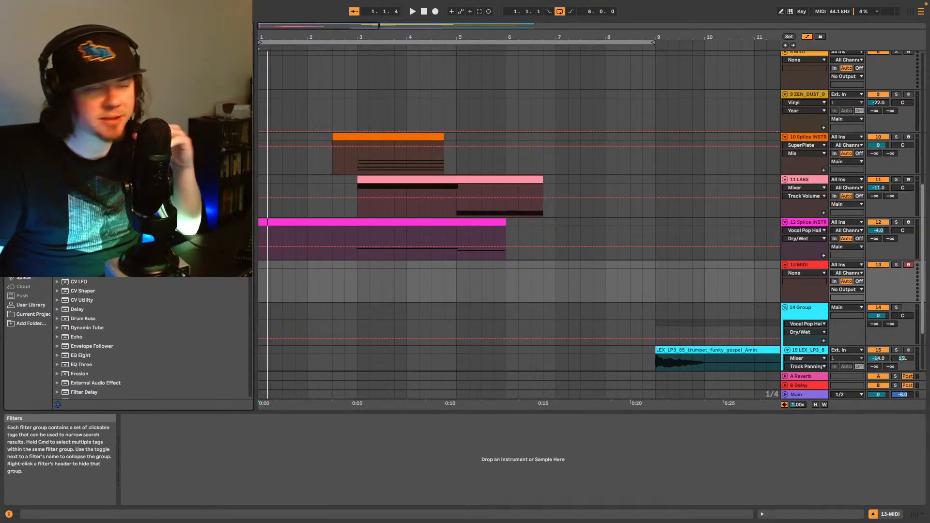
{"action": "scroll", "coordinate": [150, 339], "scroll_direction": "down", "scroll_amount": 15}
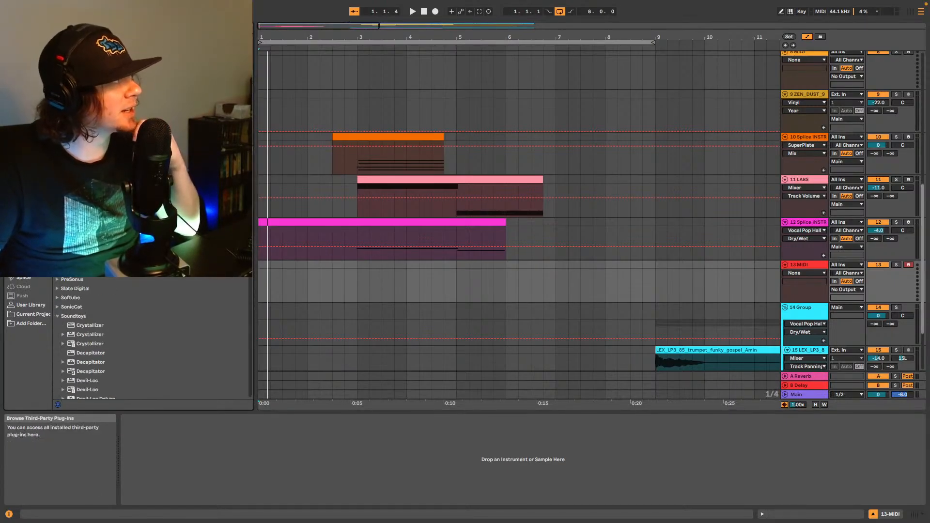
{"action": "scroll", "coordinate": [150, 339], "scroll_direction": "down", "scroll_amount": 5}
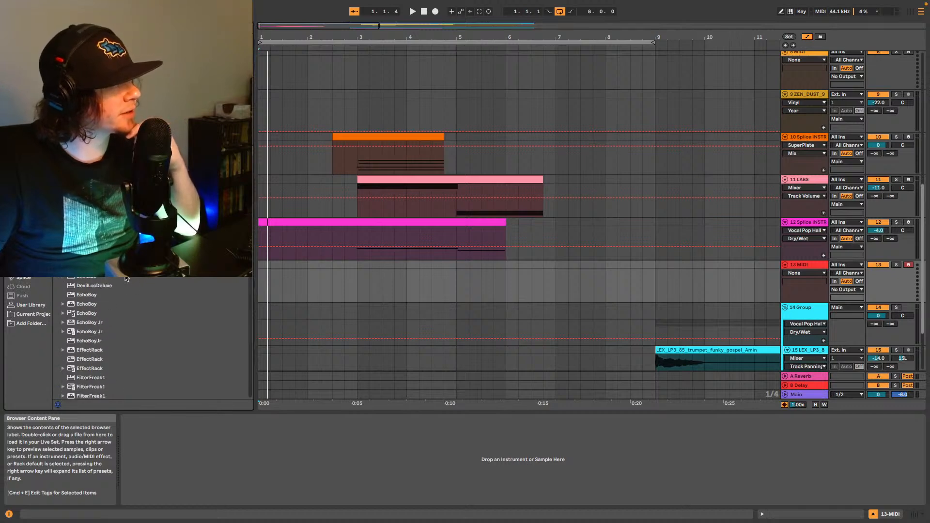
{"action": "scroll", "coordinate": [150, 339], "scroll_direction": "down", "scroll_amount": 2}
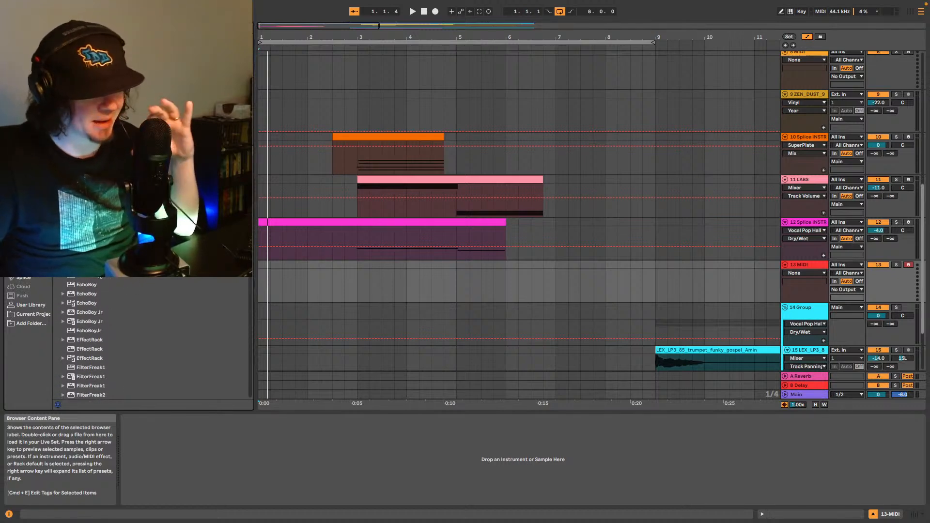
{"action": "scroll", "coordinate": [81, 284], "scroll_direction": "up", "scroll_amount": 5}
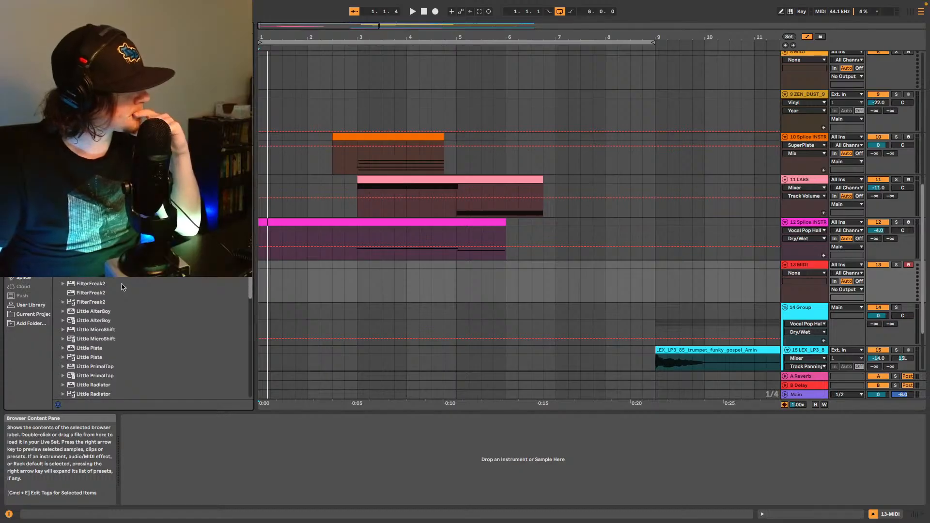
{"action": "left_click", "coordinate": [58, 316]}
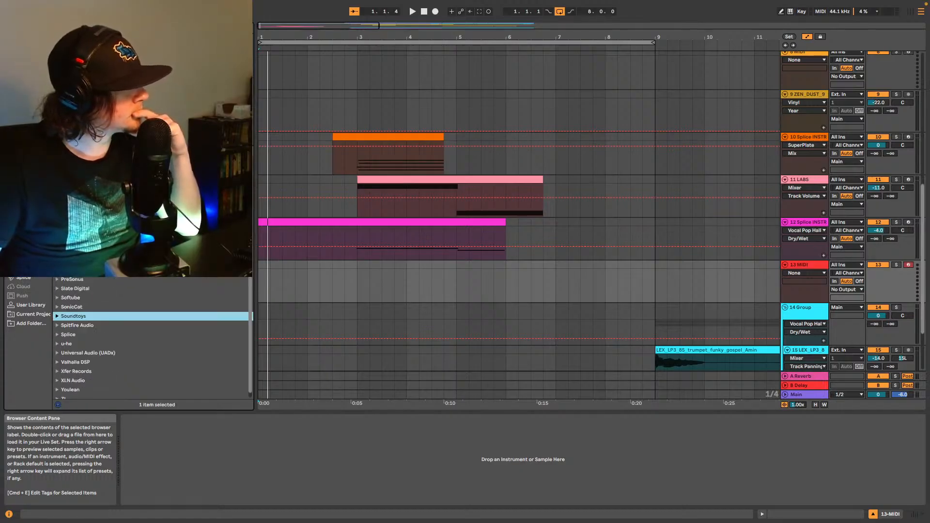
{"action": "scroll", "coordinate": [97, 287], "scroll_direction": "up", "scroll_amount": 10}
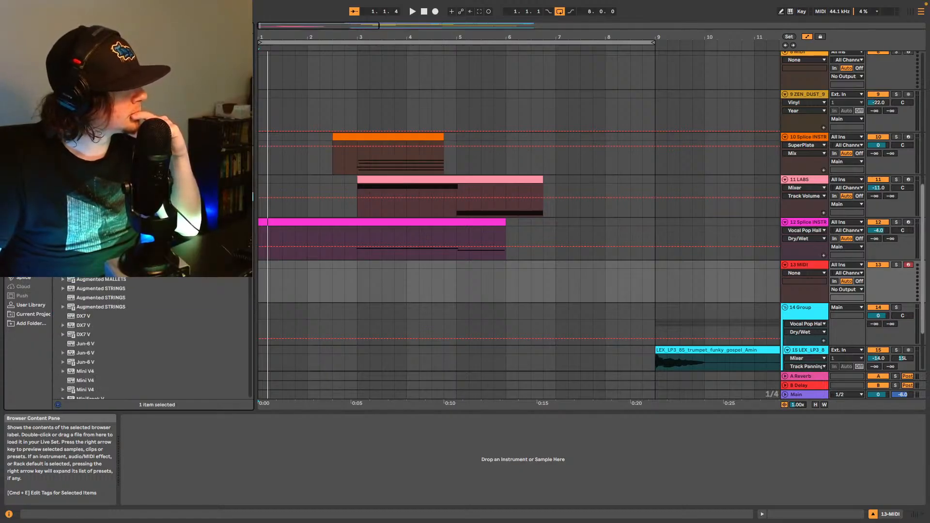
{"action": "left_click_drag", "start_coordinate": [94, 288], "coordinate": [404, 262]}
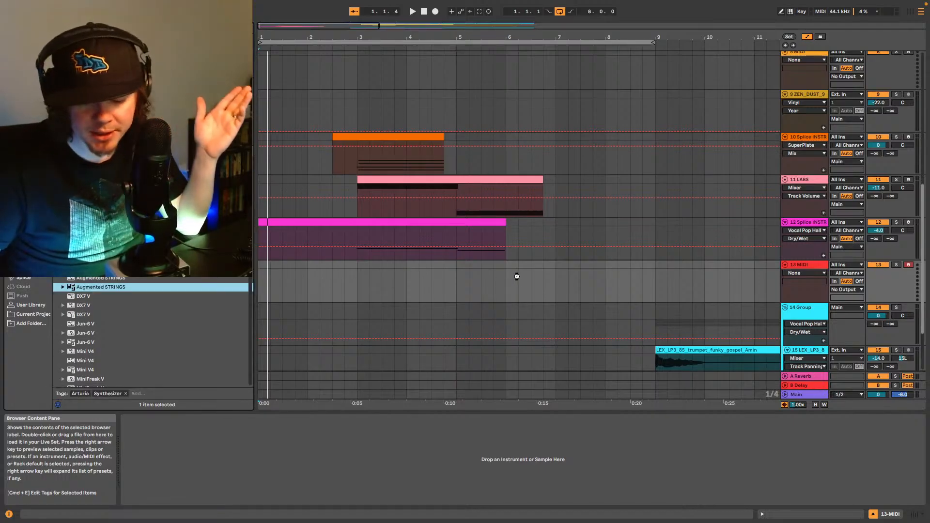
{"action": "left_click_drag", "start_coordinate": [517, 280], "coordinate": [518, 280]}
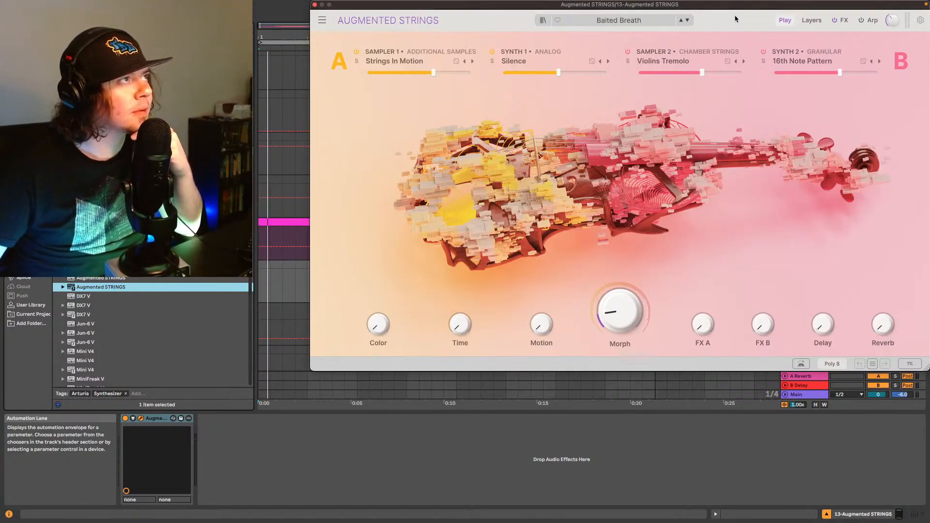
Step: Reposition the Augmented STRINGS window and browse its full preset list for a string sound
{"action": "left_click_drag", "start_coordinate": [737, 13], "coordinate": [668, 54]}
{"action": "left_click", "coordinate": [579, 63]}
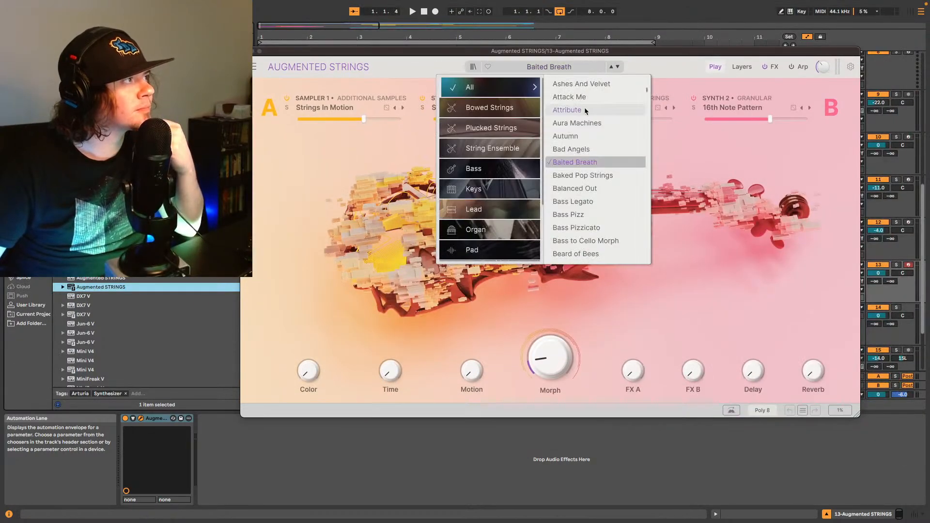
{"action": "scroll", "coordinate": [600, 211], "scroll_direction": "down", "scroll_amount": 5}
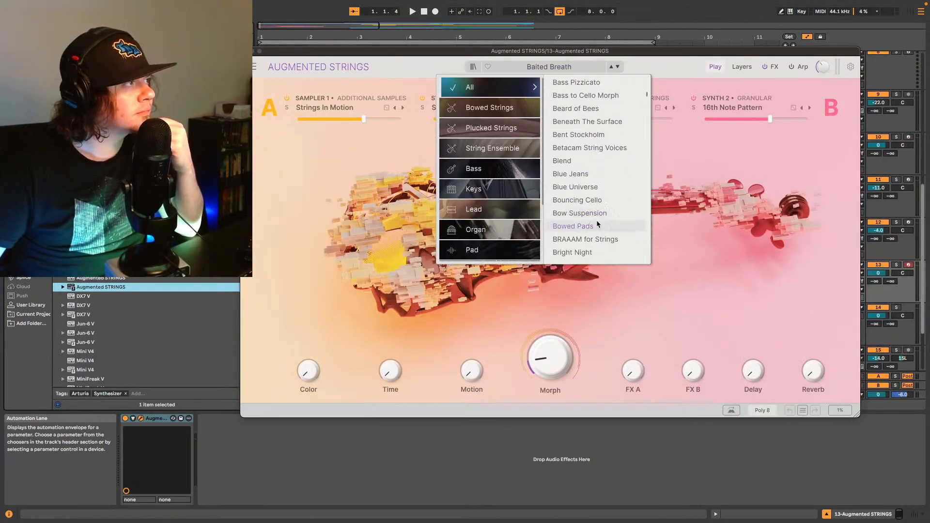
Step: Load the Pad preset A Second Before in Augmented Strings, trying A New Gospel first, and close the instrument window
{"action": "scroll", "coordinate": [597, 222], "scroll_direction": "down", "scroll_amount": 5}
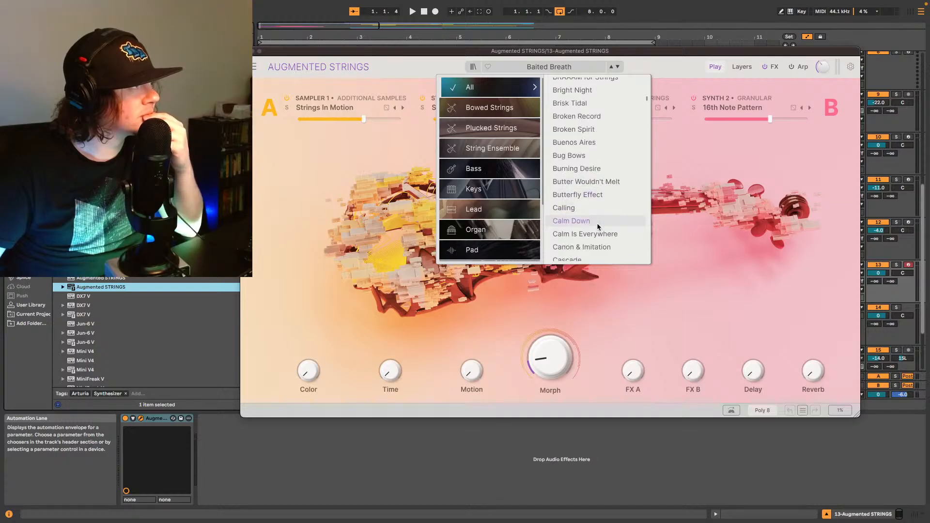
{"action": "scroll", "coordinate": [599, 226], "scroll_direction": "down", "scroll_amount": 4}
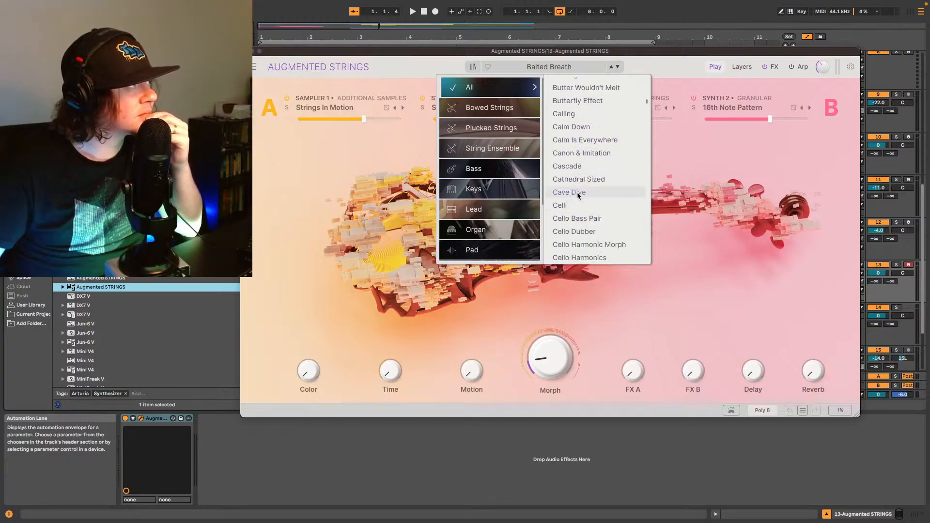
{"action": "scroll", "coordinate": [499, 215], "scroll_direction": "down", "scroll_amount": 2}
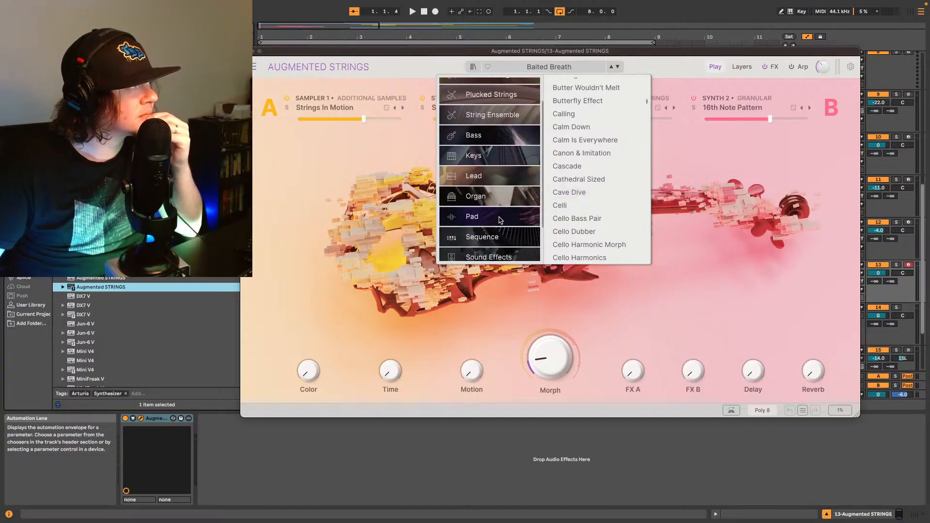
{"action": "left_click", "coordinate": [501, 217]}
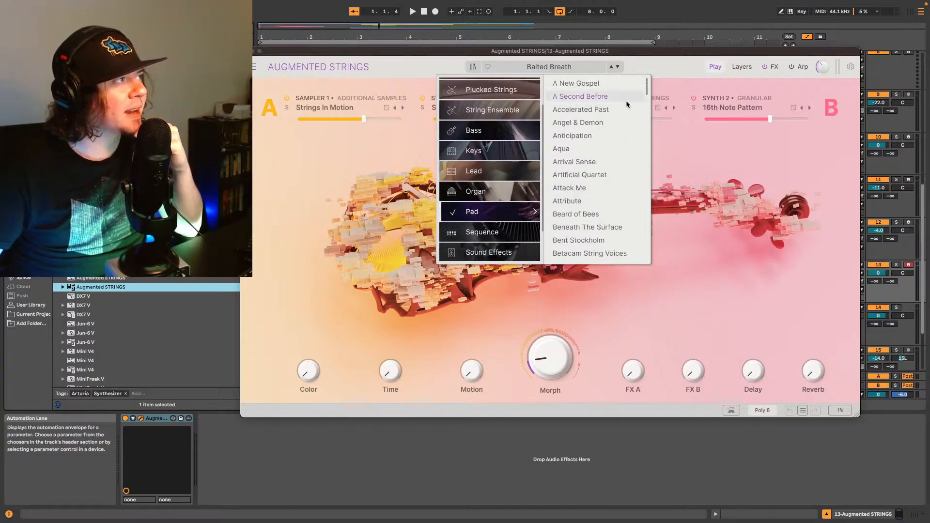
{"action": "left_click", "coordinate": [614, 86]}
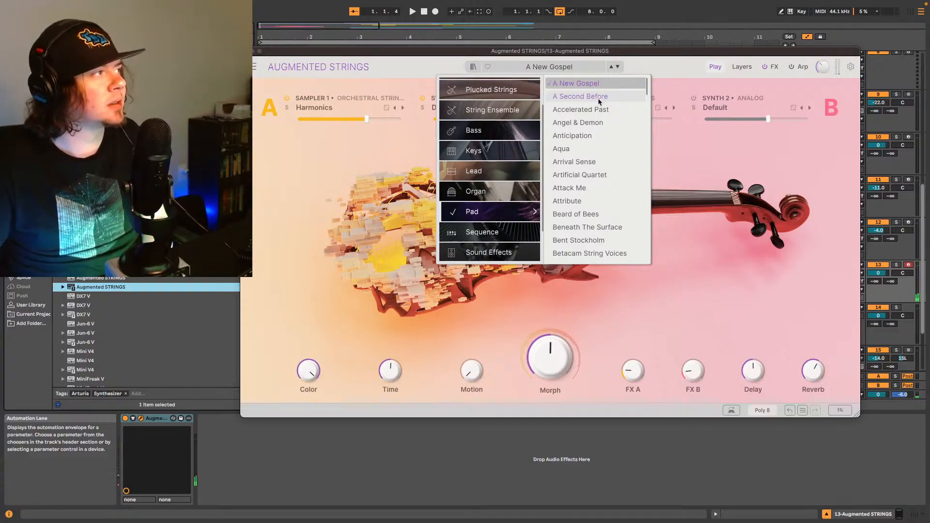
{"action": "left_click", "coordinate": [596, 96]}
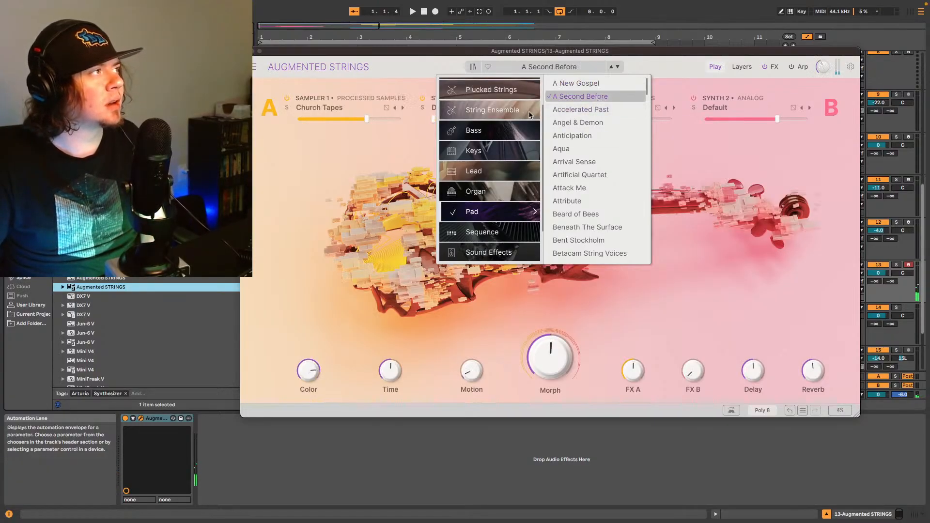
{"action": "left_click", "coordinate": [247, 51]}
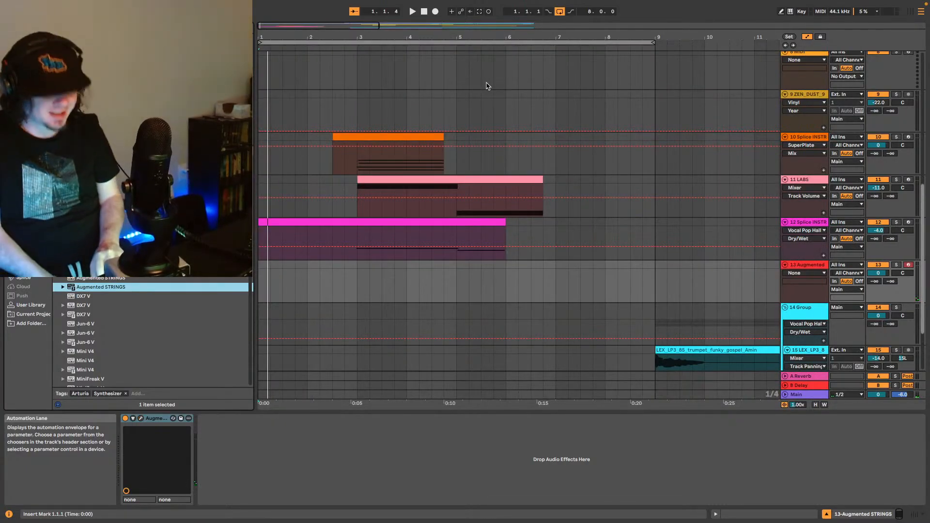
Step: Audition the preset over the intro and lower the Viola Sustain 1 volume of Sampler 2 to its minimum
{"action": "key", "text": "space"}
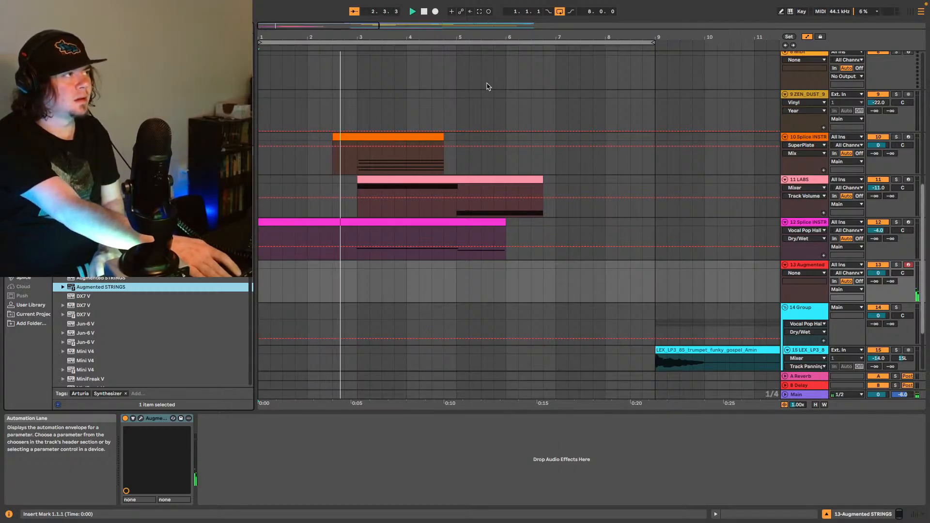
{"action": "key", "text": "space"}
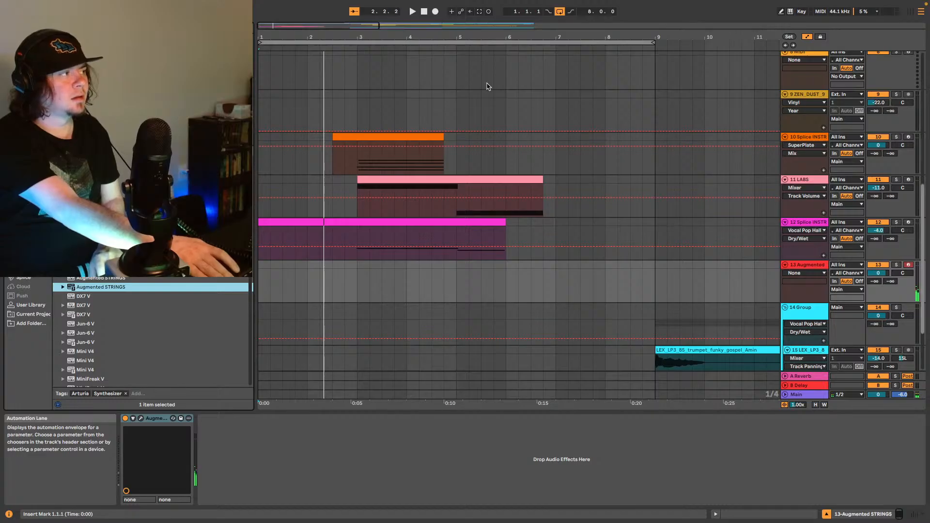
{"action": "left_click", "coordinate": [141, 419]}
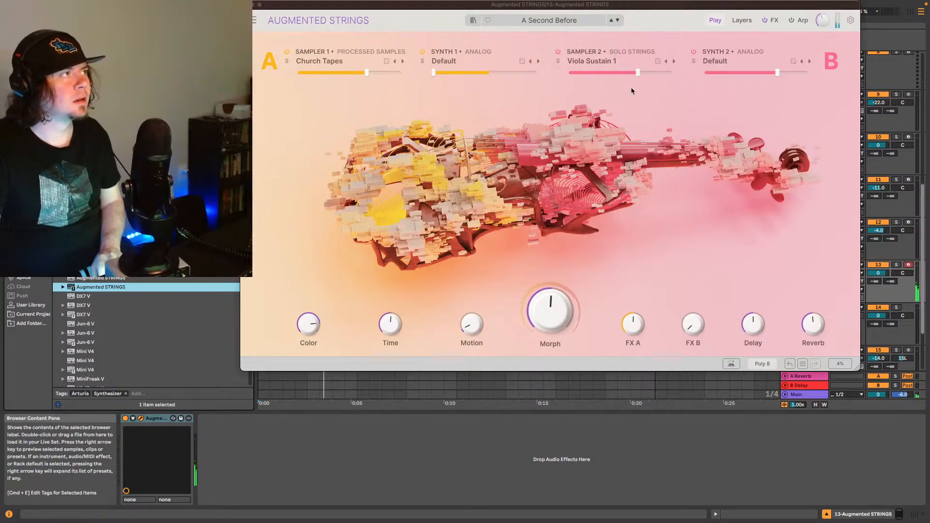
{"action": "left_click_drag", "start_coordinate": [637, 73], "coordinate": [570, 73]}
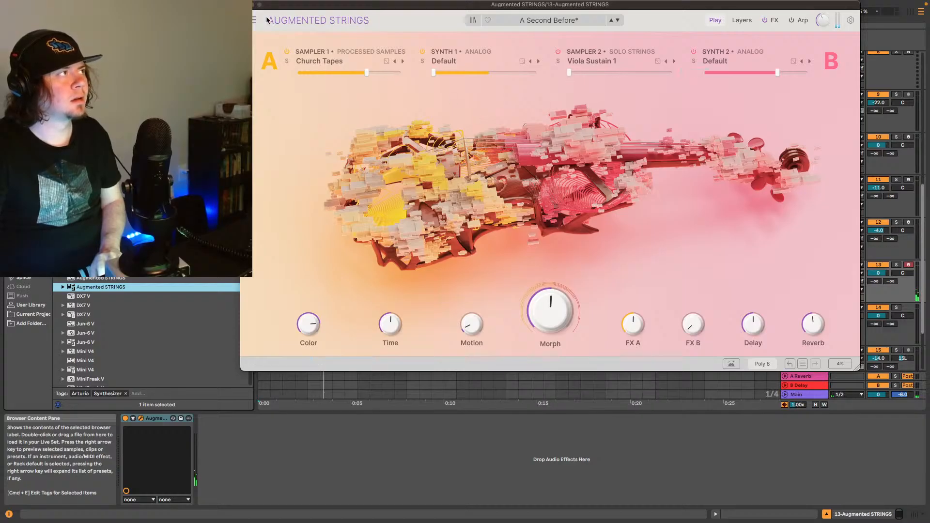
{"action": "left_click", "coordinate": [246, 4]}
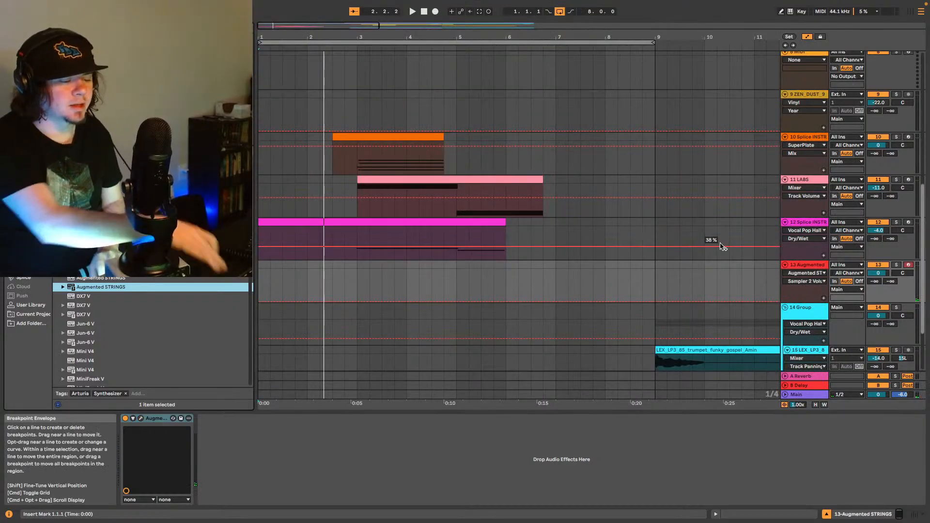
Step: Play the intro from bar 1 and capture the performed notes as a MIDI clip on the Augmented Strings track
{"action": "key", "text": "space"}
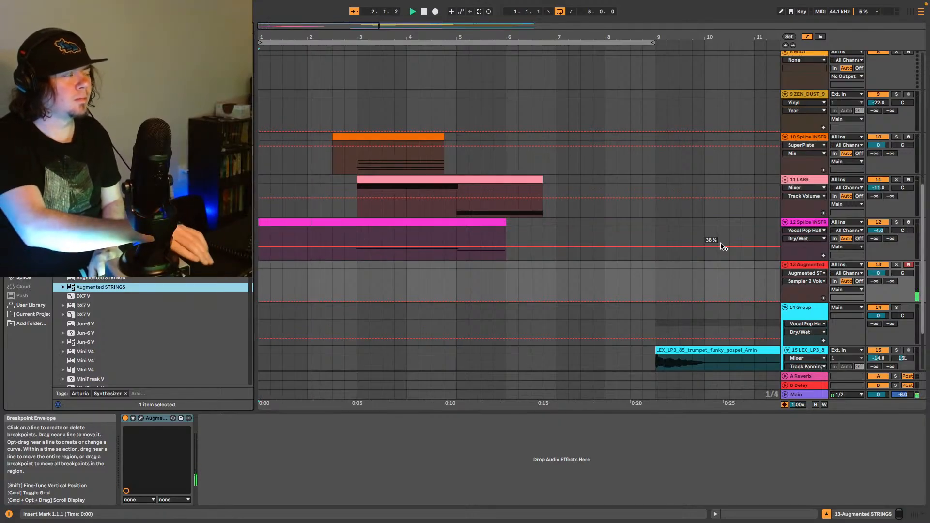
{"action": "key", "text": "space"}
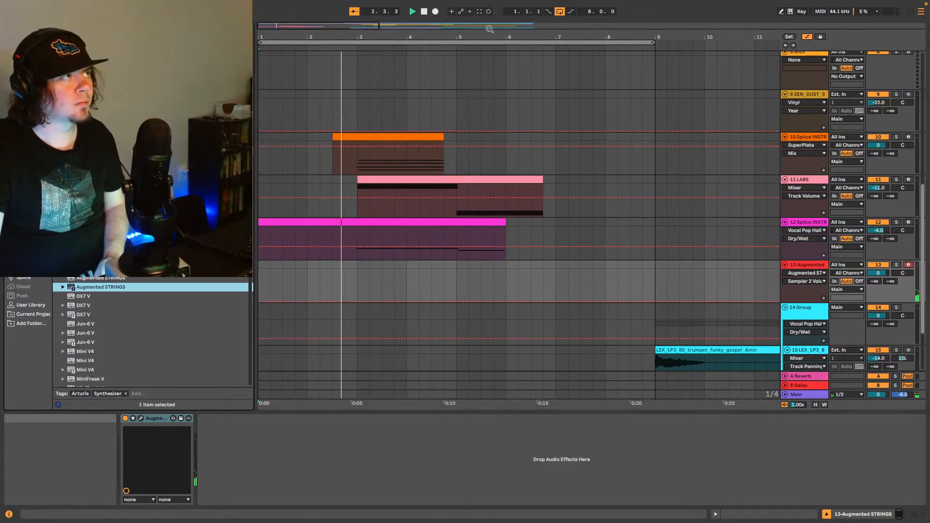
{"action": "left_click", "coordinate": [481, 14]}
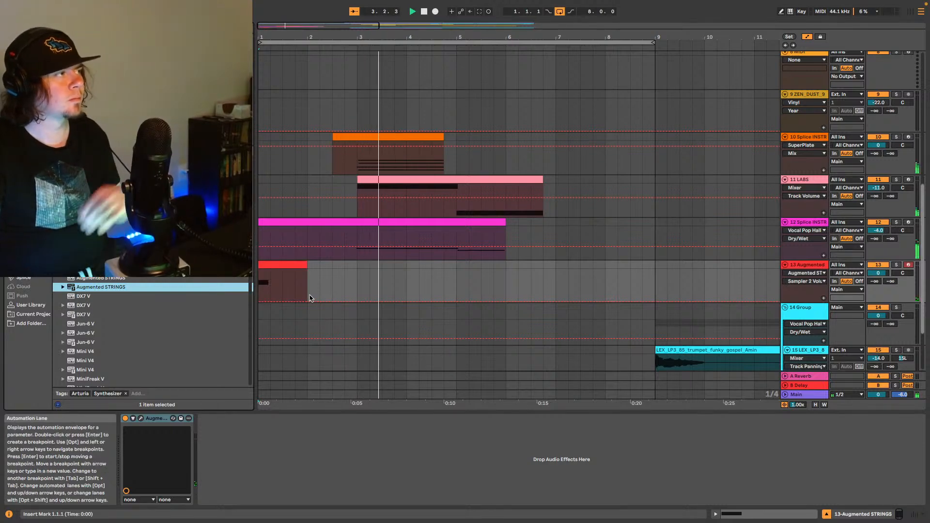
Step: Capture another strings performance near the end of the intro and trim the clip's start to bar 8
{"action": "key", "text": "space"}
{"action": "key", "text": "space"}
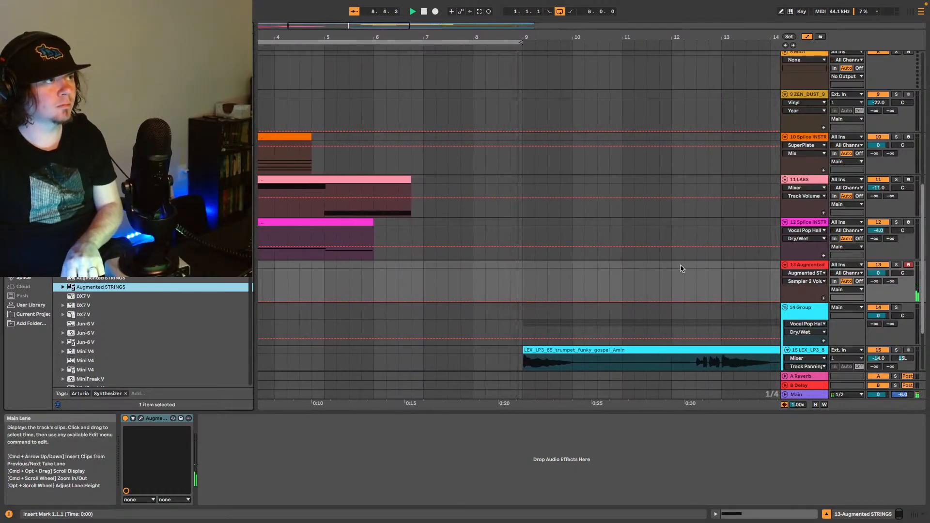
{"action": "left_click", "coordinate": [478, 15]}
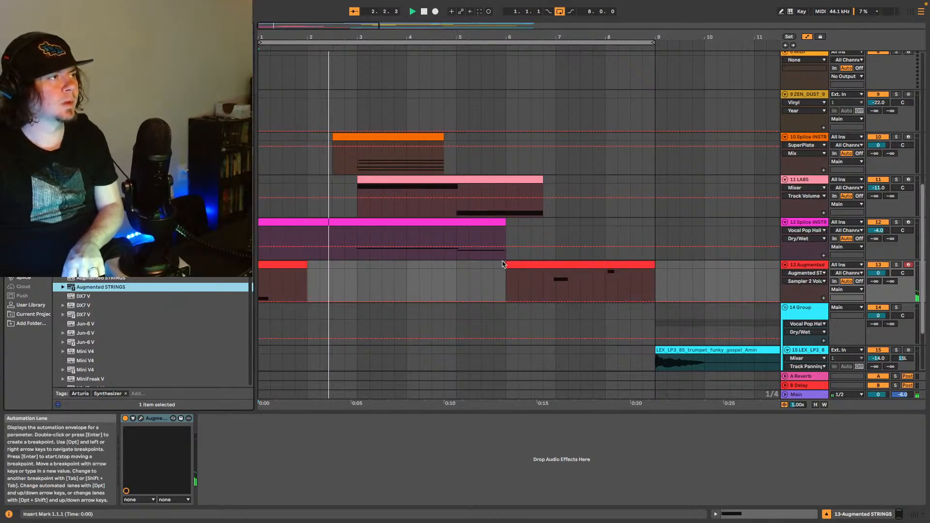
{"action": "left_click_drag", "start_coordinate": [505, 264], "coordinate": [605, 269]}
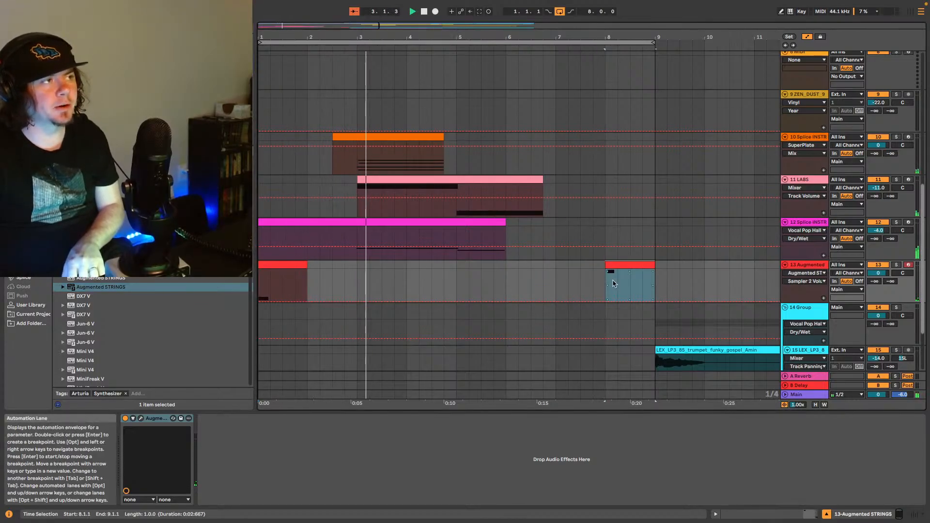
{"action": "left_click", "coordinate": [640, 265]}
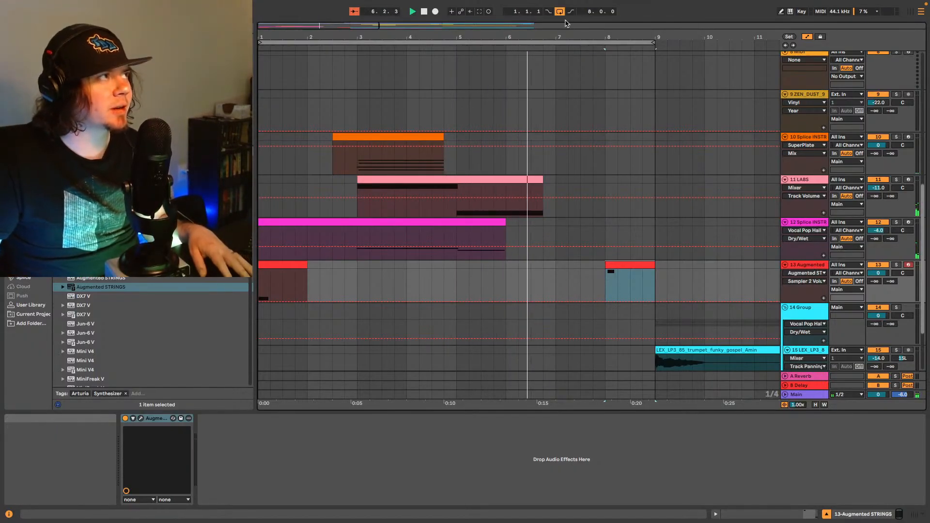
Step: Move the loop from the intro to the main section, spanning 16 bars from bar 9 to bar 25, with looping enabled
{"action": "key", "text": "super+l"}
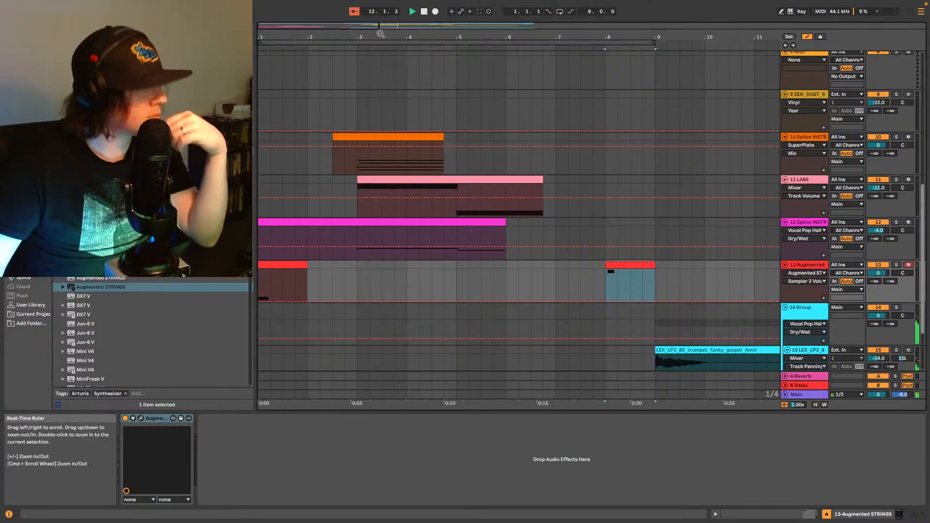
{"action": "left_click_drag", "start_coordinate": [379, 27], "coordinate": [867, 27]}
{"action": "scroll", "coordinate": [626, 163], "scroll_direction": "up", "scroll_amount": 5}
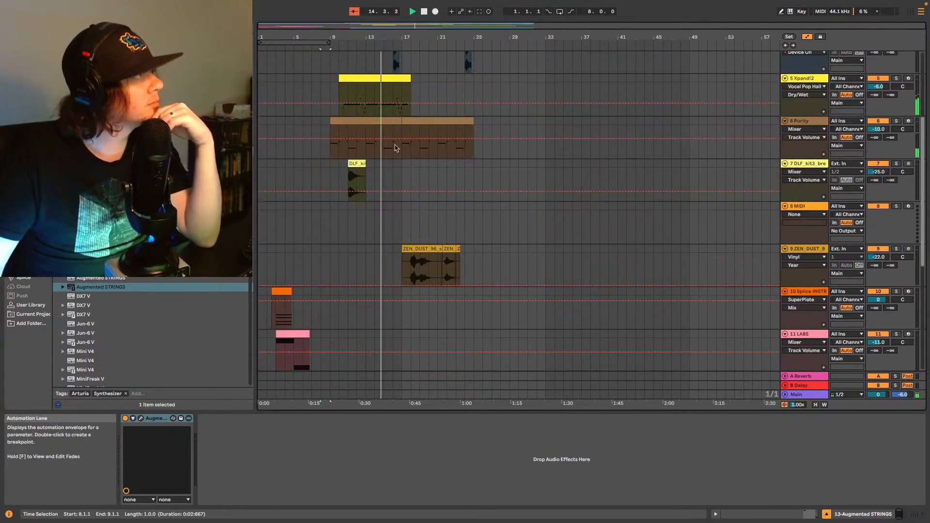
{"action": "left_click_drag", "start_coordinate": [306, 42], "coordinate": [473, 42]}
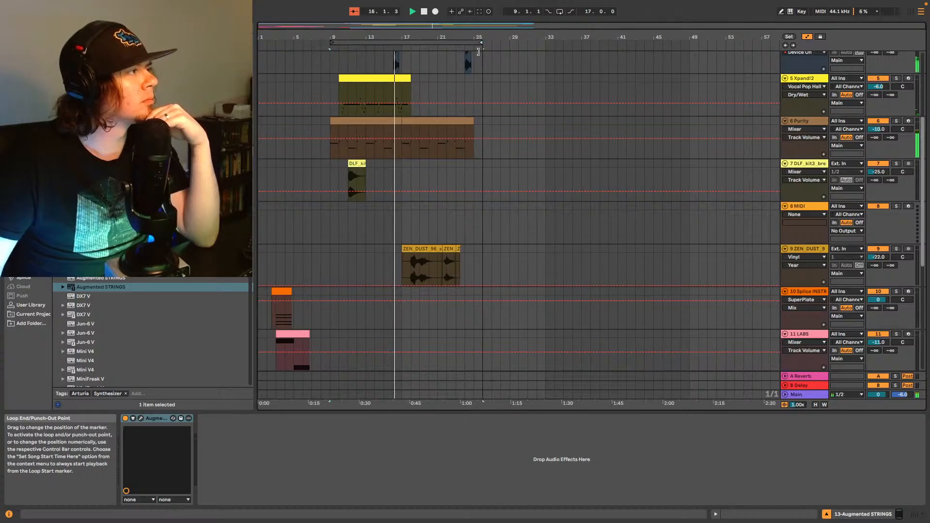
{"action": "scroll", "coordinate": [560, 153], "scroll_direction": "up", "scroll_amount": 5}
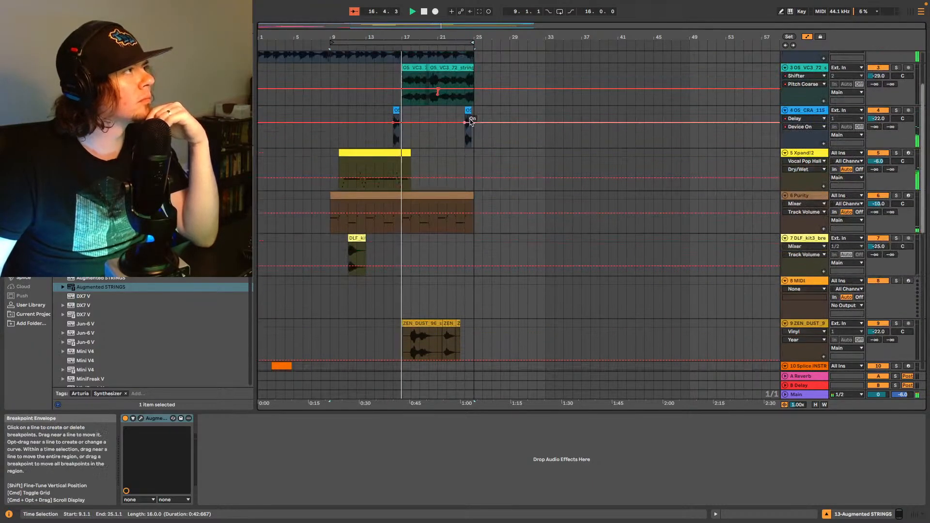
{"action": "key", "text": "ctrl+l"}
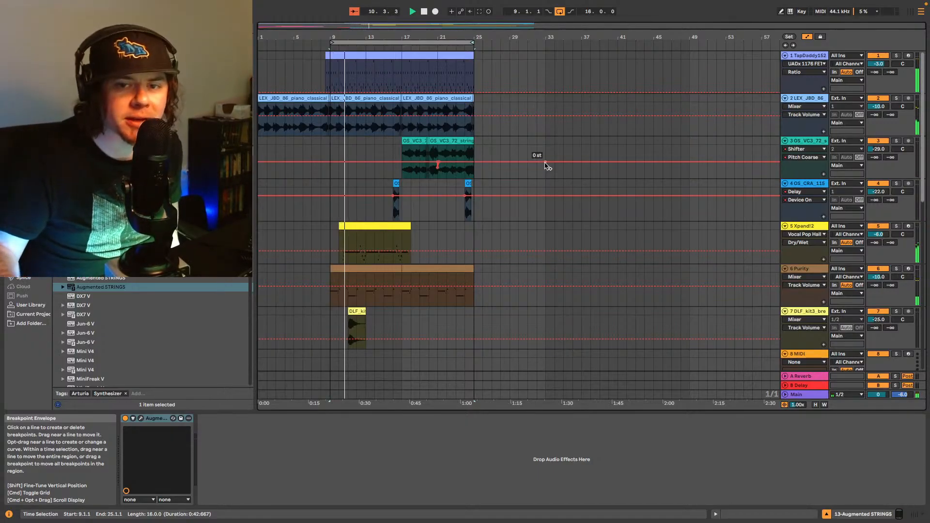
Step: Stop playback and insert an empty MIDI track below the Augmented Strings track
{"action": "scroll", "coordinate": [485, 172], "scroll_direction": "down", "scroll_amount": 5}
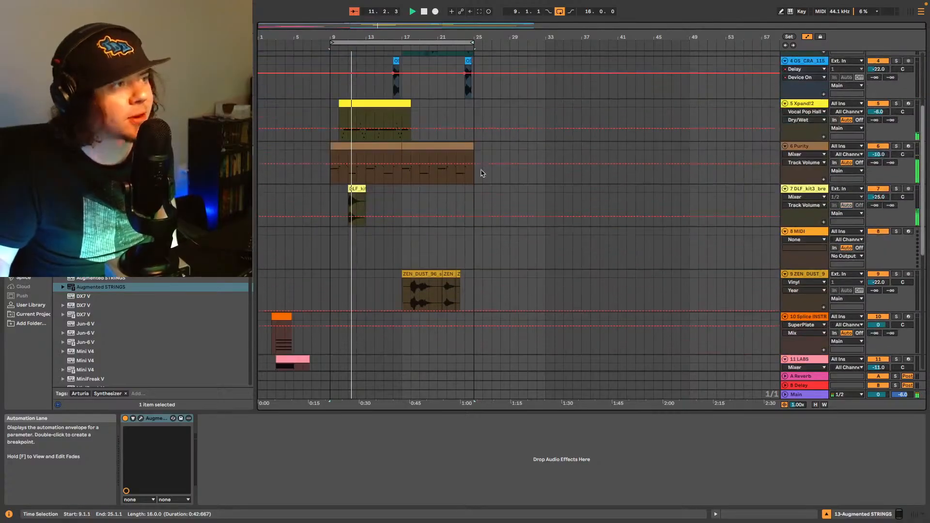
{"action": "scroll", "coordinate": [480, 179], "scroll_direction": "down", "scroll_amount": 2}
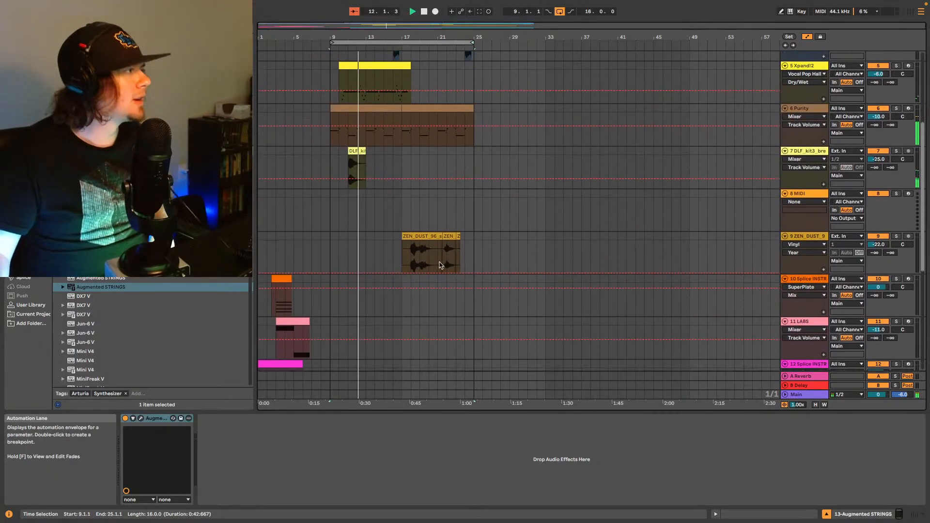
{"action": "scroll", "coordinate": [441, 265], "scroll_direction": "down", "scroll_amount": 9}
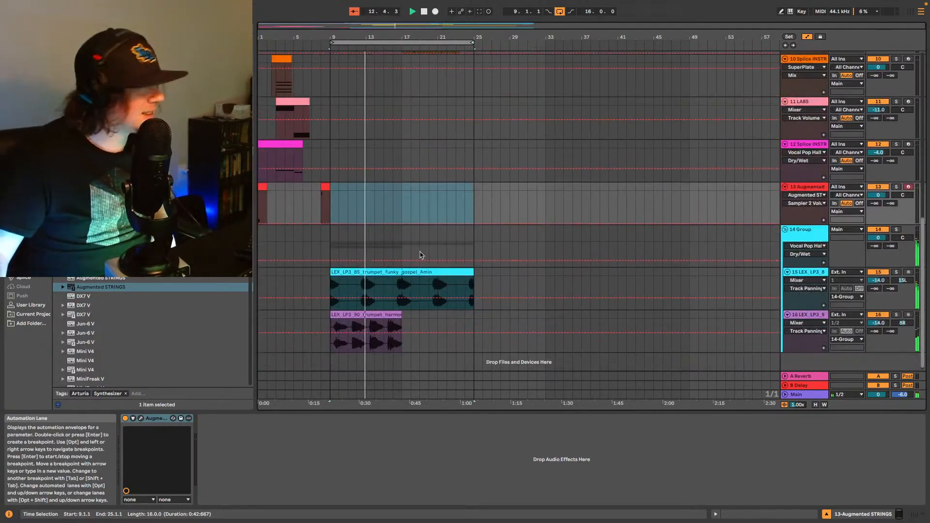
{"action": "scroll", "coordinate": [421, 255], "scroll_direction": "down", "scroll_amount": 1}
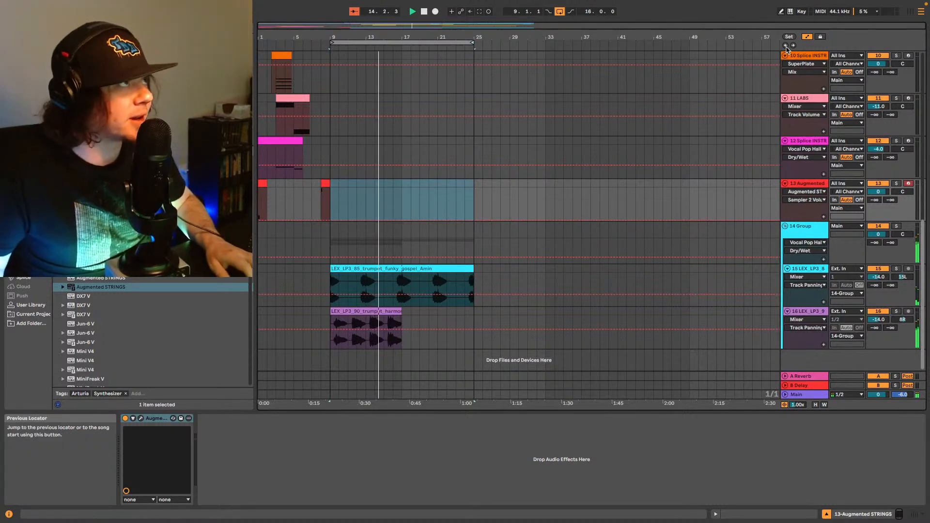
{"action": "key", "text": "space"}
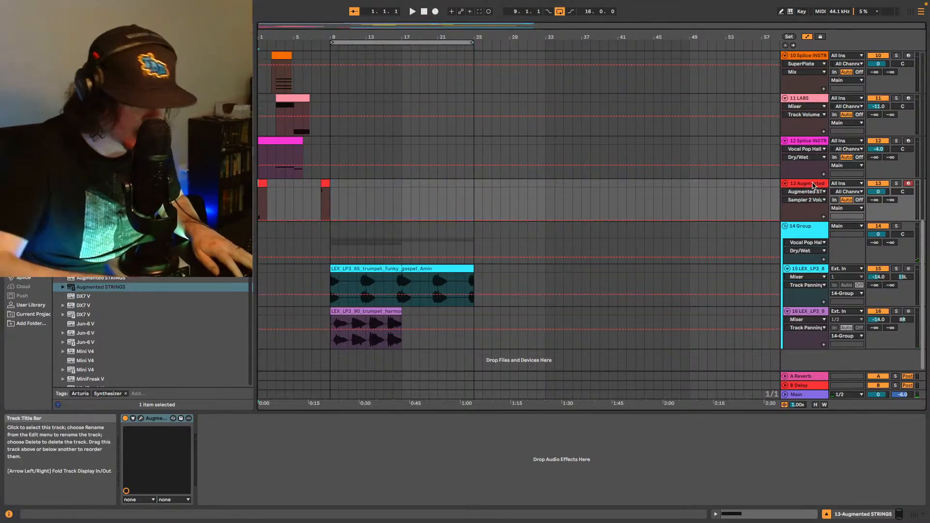
{"action": "key", "text": "super+shift+t"}
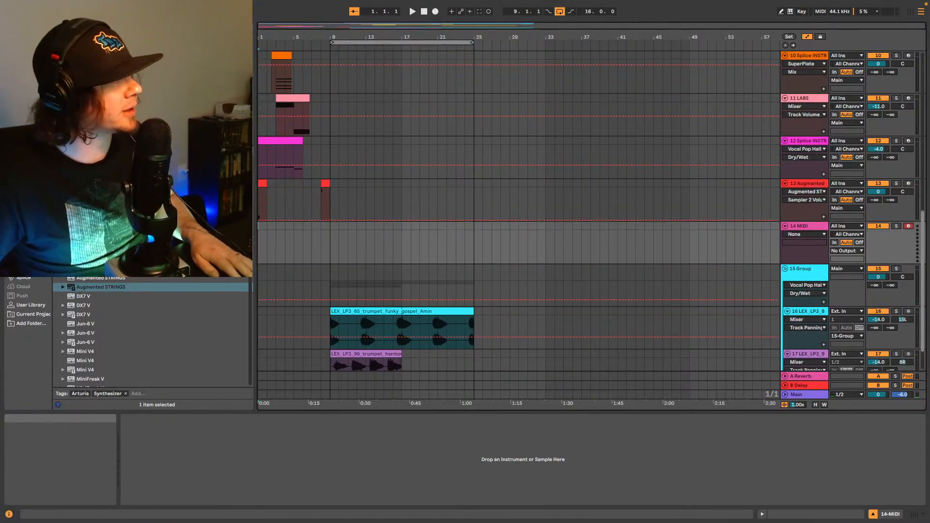
Step: Browse the Arturia synthesizers while listening to the intro, and play the arrangement from bar 5
{"action": "scroll", "coordinate": [166, 314], "scroll_direction": "down", "scroll_amount": 1}
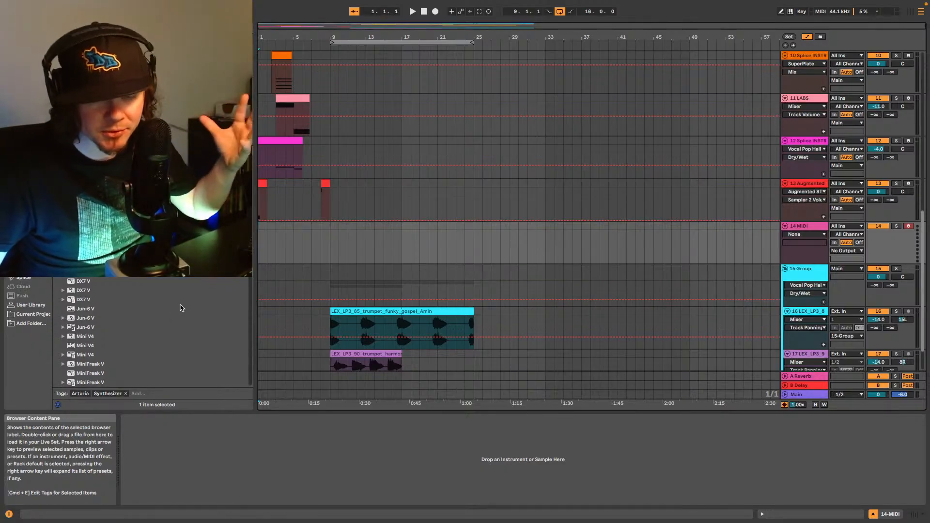
{"action": "scroll", "coordinate": [177, 298], "scroll_direction": "down", "scroll_amount": 3}
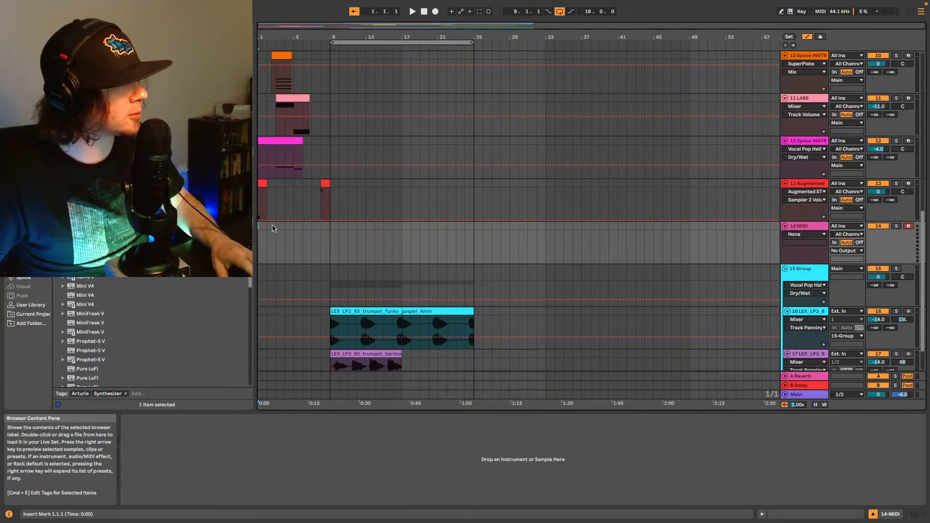
{"action": "key", "text": "space"}
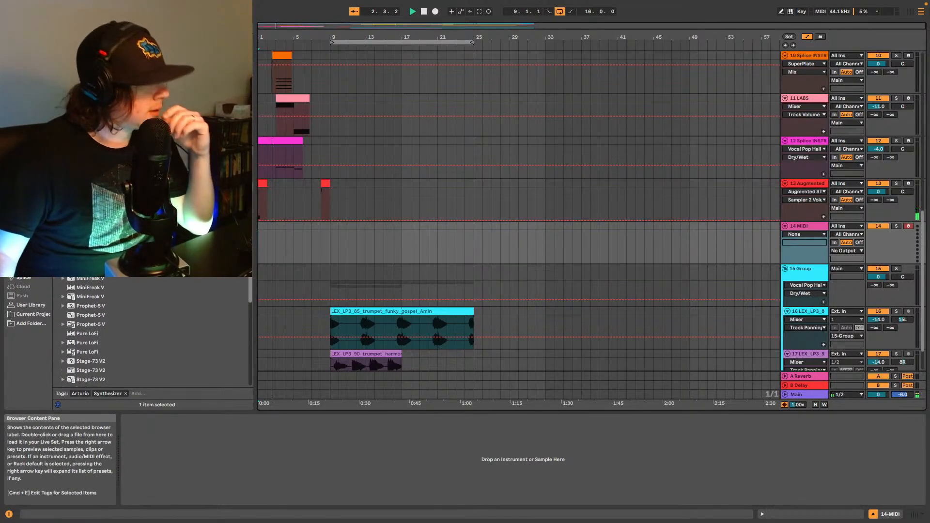
{"action": "scroll", "coordinate": [145, 335], "scroll_direction": "down", "scroll_amount": 2}
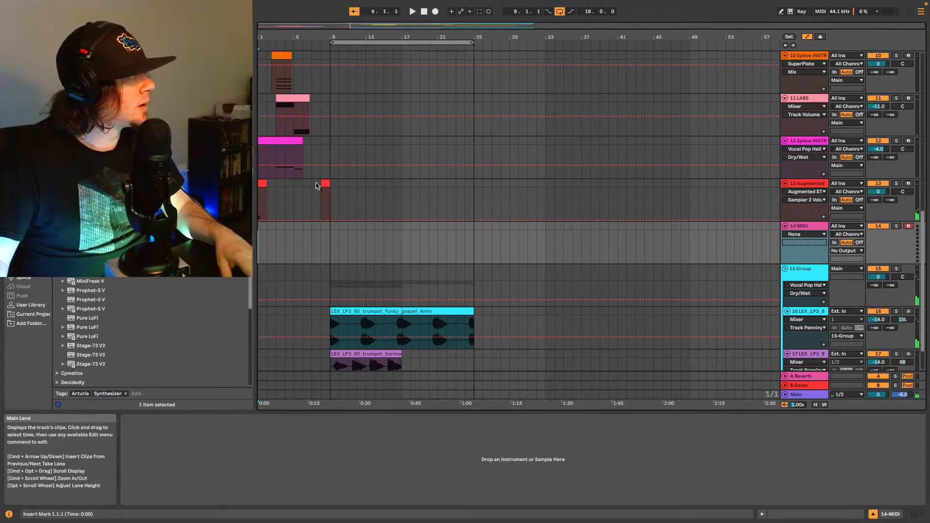
{"action": "left_click", "coordinate": [293, 193]}
{"action": "key", "text": "space"}
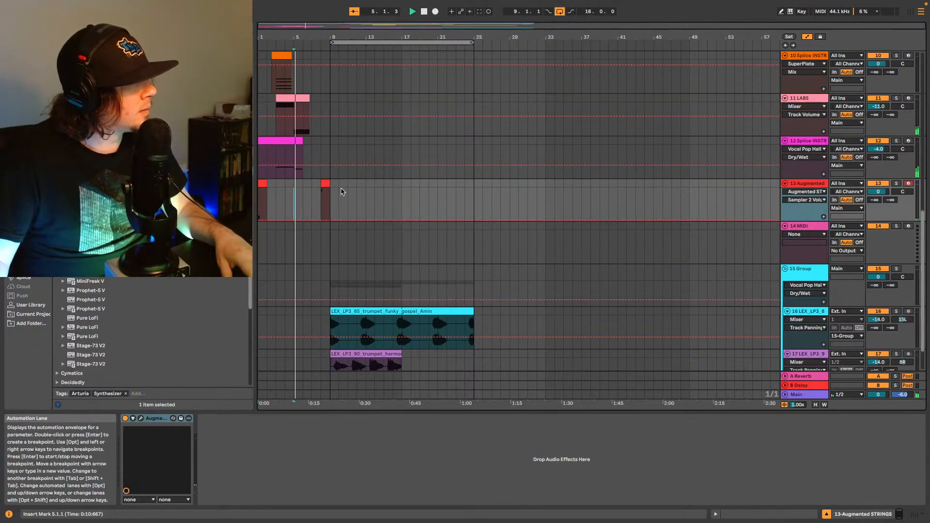
Step: Move the second Augmented Strings clip one bar earlier to bar 7 and play the arrangement from there
{"action": "left_click", "coordinate": [326, 183]}
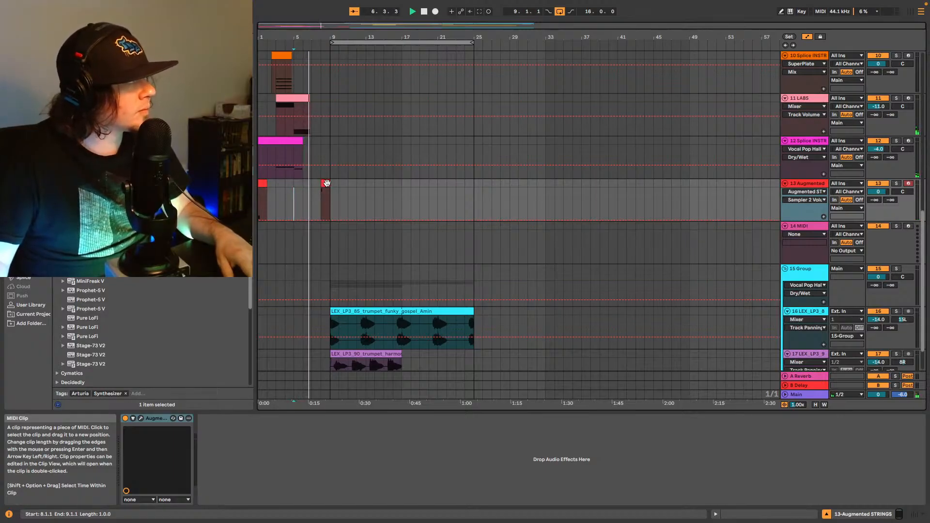
{"action": "left_click_drag", "start_coordinate": [318, 187], "coordinate": [317, 187]}
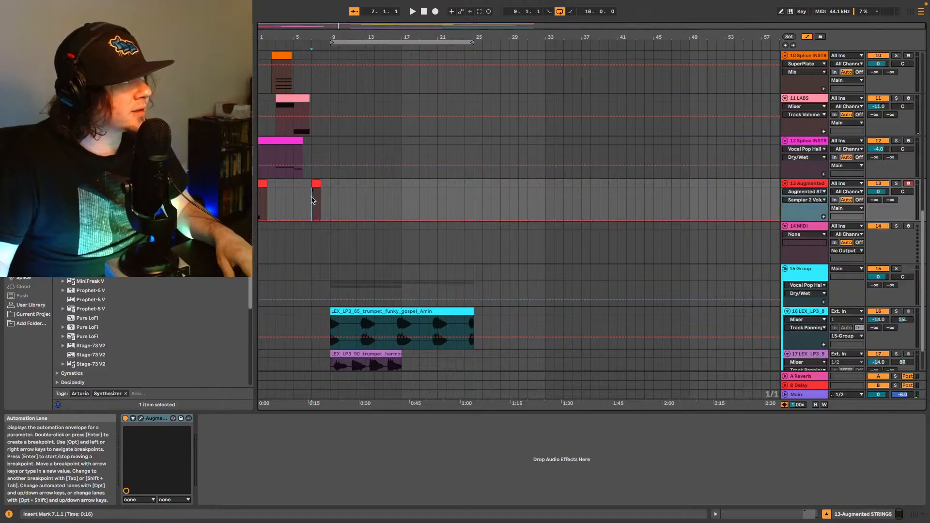
{"action": "key", "text": "space"}
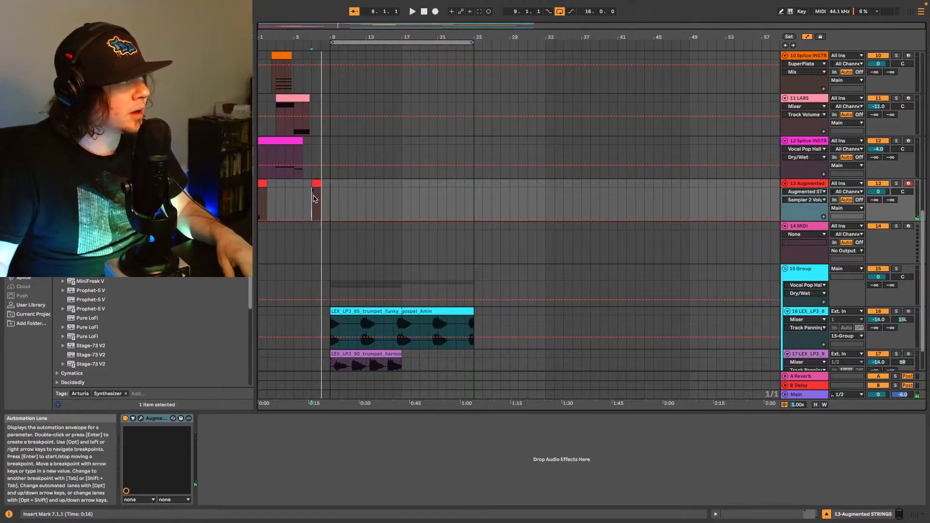
Step: Insert an audio track below Augmented Strings and place the STCR2_NAH_110 reverse crash sample from the User Library at bar 8
{"action": "scroll", "coordinate": [797, 233], "scroll_direction": "down", "scroll_amount": 3}
{"action": "scroll", "coordinate": [802, 194], "scroll_direction": "up", "scroll_amount": 1}
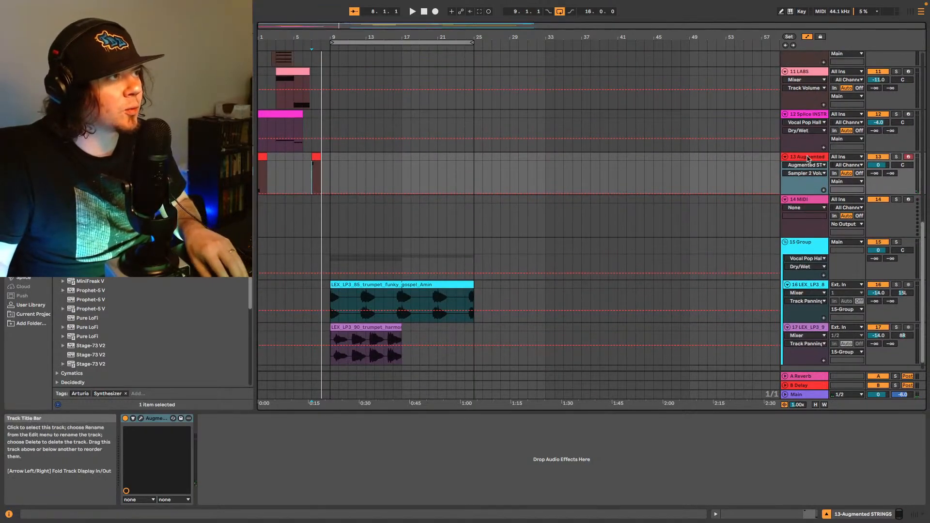
{"action": "key", "text": "super+t"}
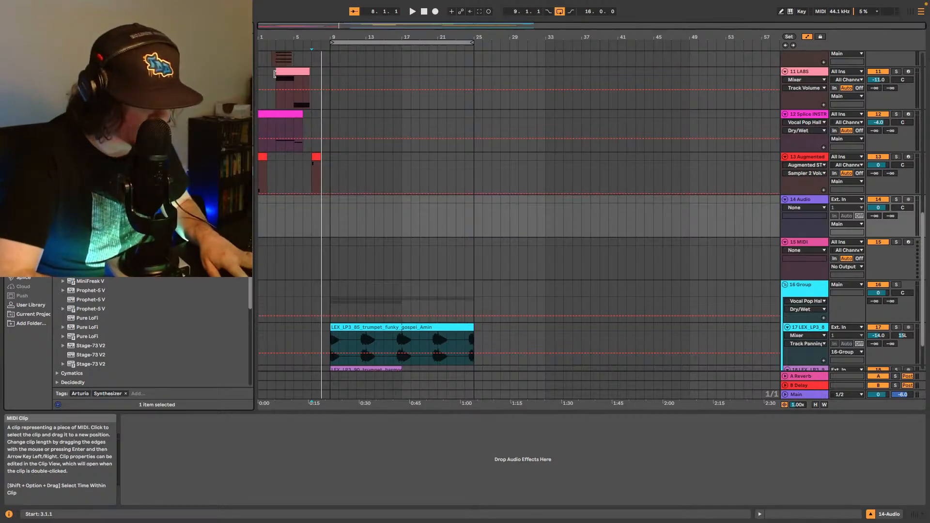
{"action": "left_click", "coordinate": [27, 307]}
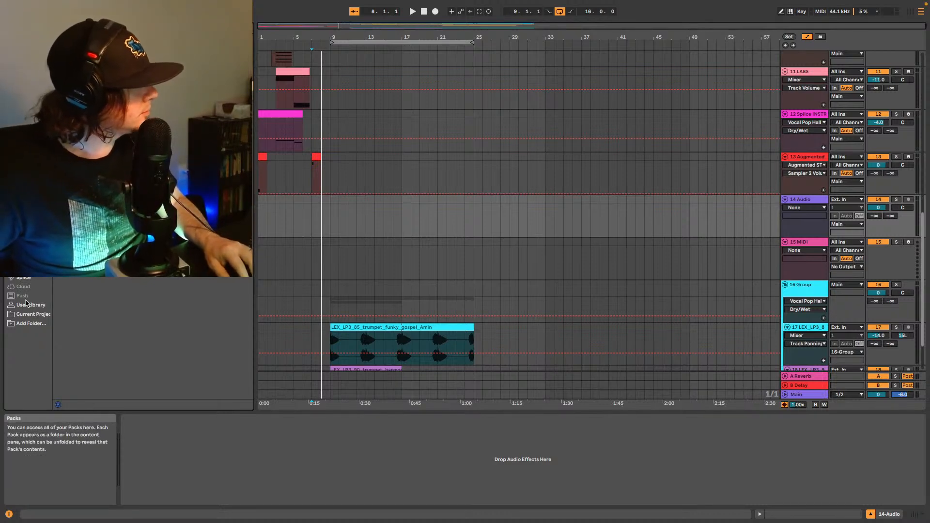
{"action": "scroll", "coordinate": [145, 296], "scroll_direction": "down", "scroll_amount": 1}
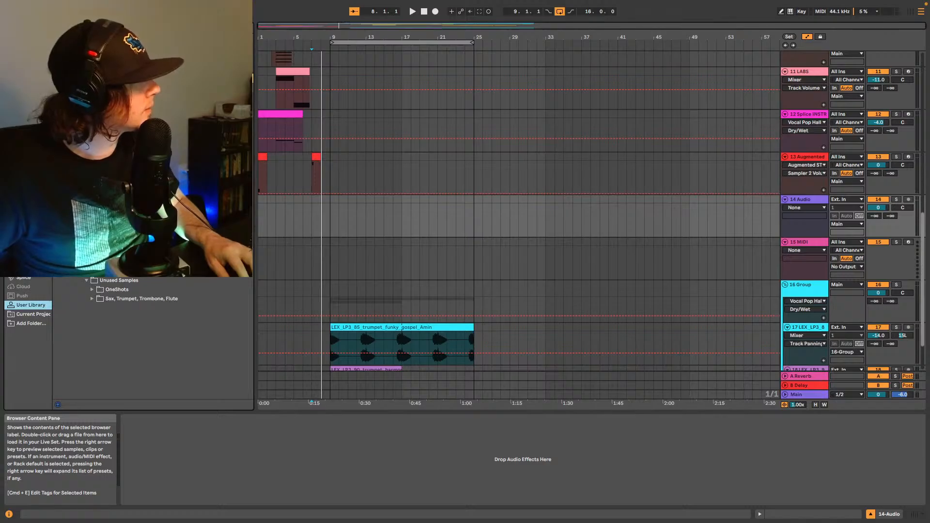
{"action": "left_click", "coordinate": [121, 270]}
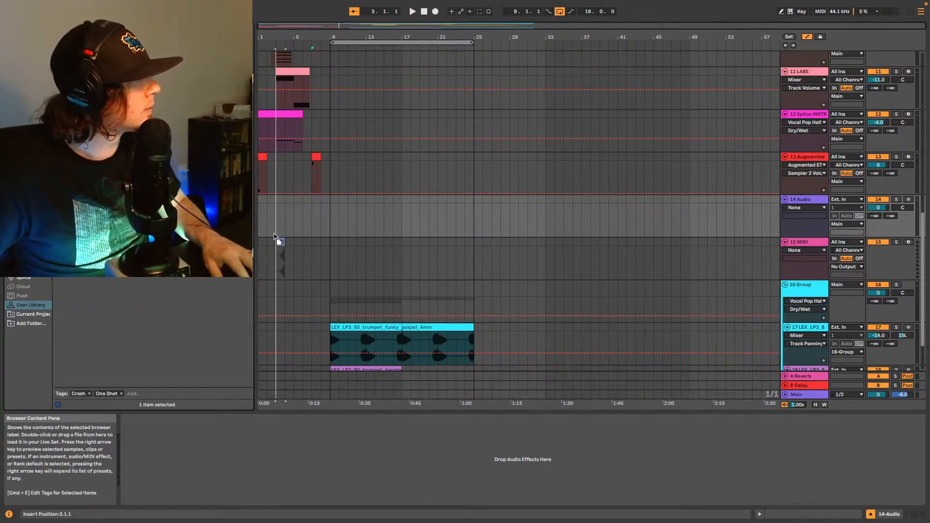
{"action": "left_click_drag", "start_coordinate": [321, 218], "coordinate": [323, 218]}
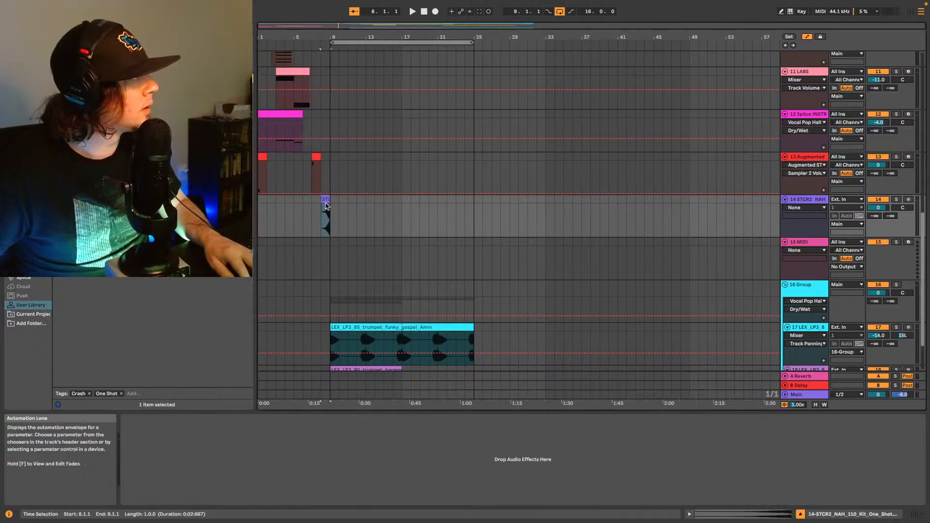
Step: Turn off warping for the reverse crash and shift the clip so it ends exactly at bar 9
{"action": "left_click", "coordinate": [746, 512]}
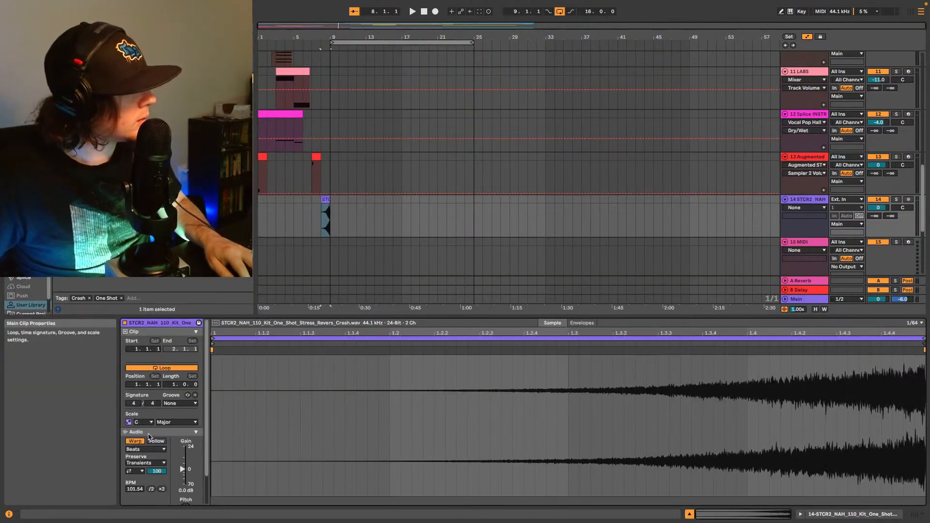
{"action": "key", "text": "space"}
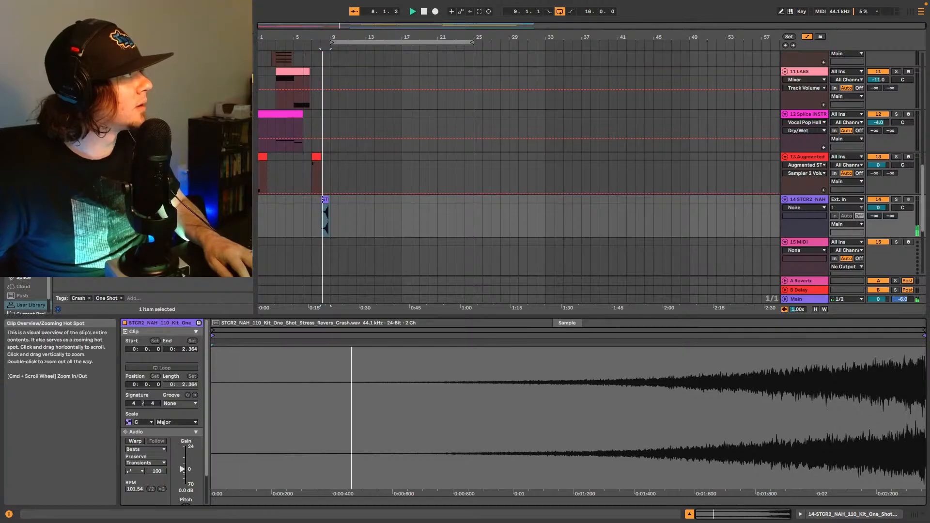
{"action": "left_click_drag", "start_coordinate": [343, 26], "coordinate": [344, 68]}
{"action": "left_click_drag", "start_coordinate": [540, 200], "coordinate": [560, 197]}
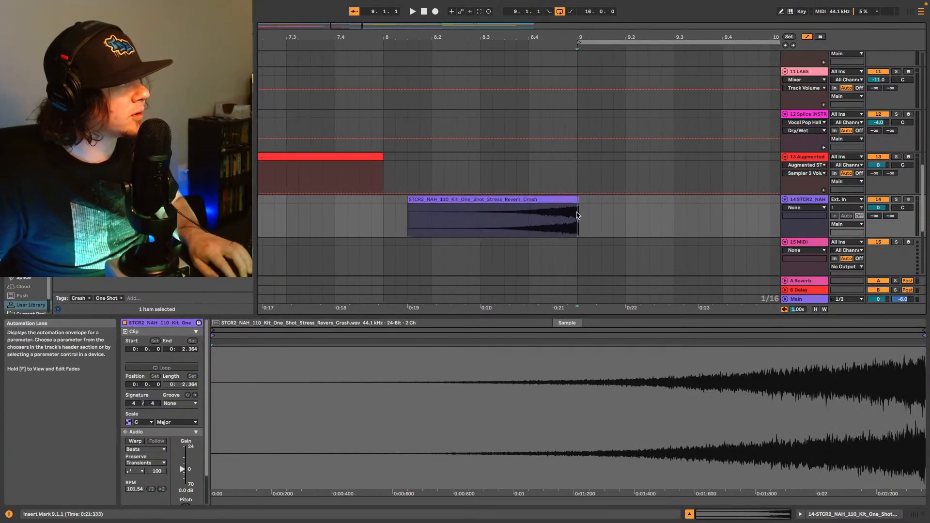
Step: Duplicate the reverse crash at bar 9 and reverse the copy so it decays into the main section
{"action": "key", "text": "super+d"}
{"action": "right_click", "coordinate": [607, 214]}
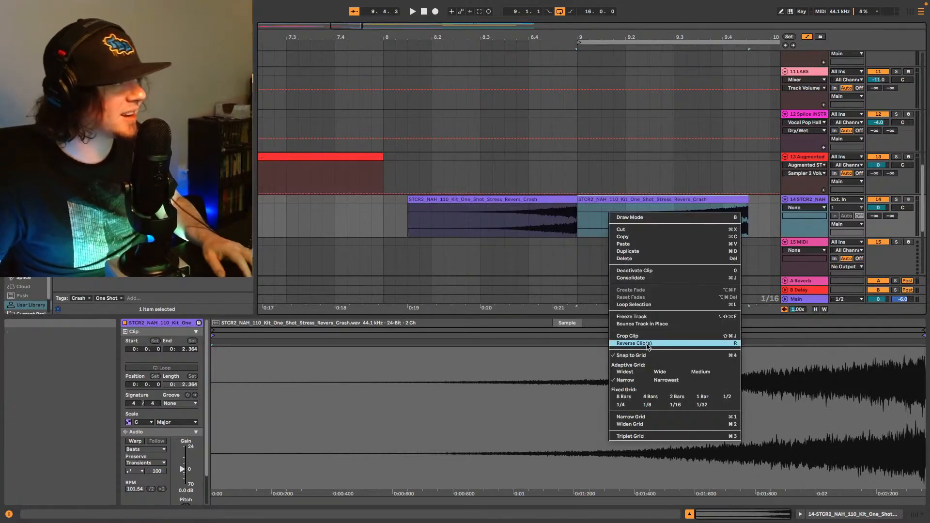
{"action": "left_click", "coordinate": [650, 343]}
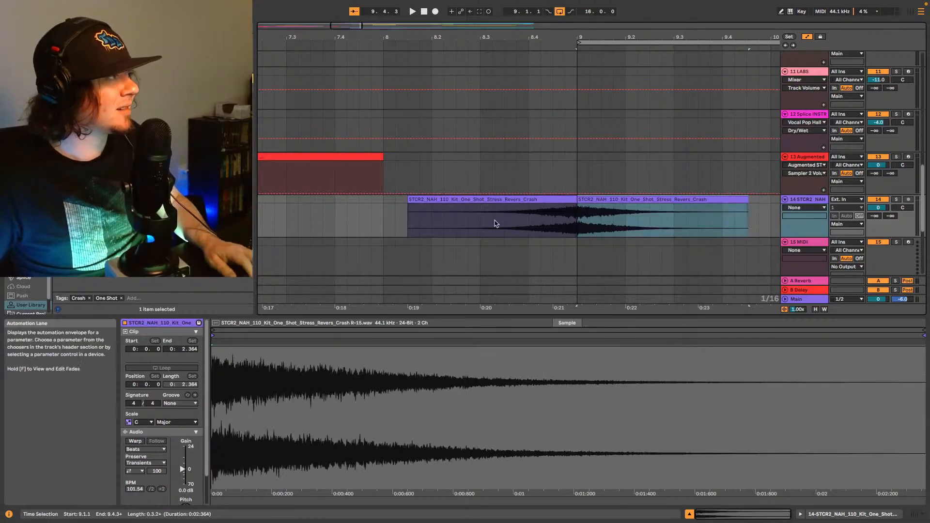
Step: Play the two crash clips and lower their track's volume to -12 dB
{"action": "left_click", "coordinate": [492, 222]}
{"action": "key", "text": "space"}
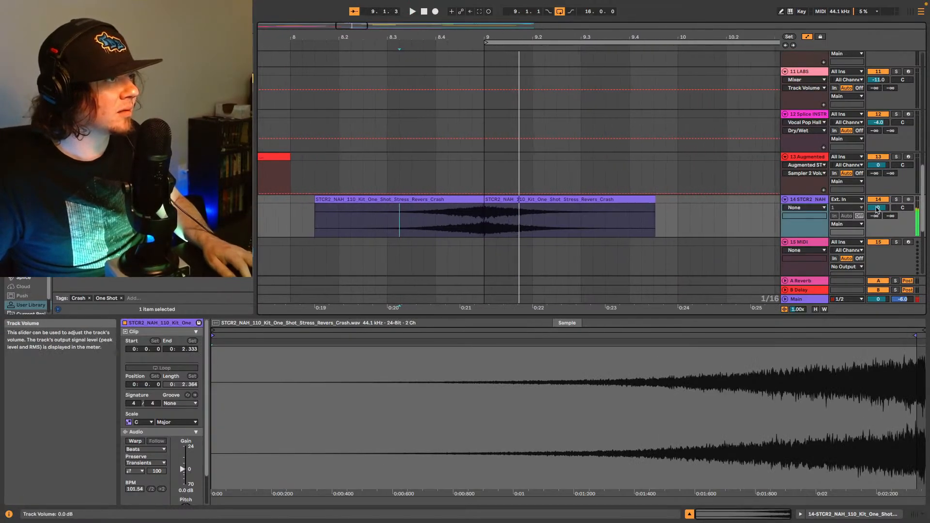
{"action": "scroll", "coordinate": [890, 211], "scroll_direction": "down", "scroll_amount": 1}
{"action": "scroll", "coordinate": [890, 212], "scroll_direction": "down", "scroll_amount": 7}
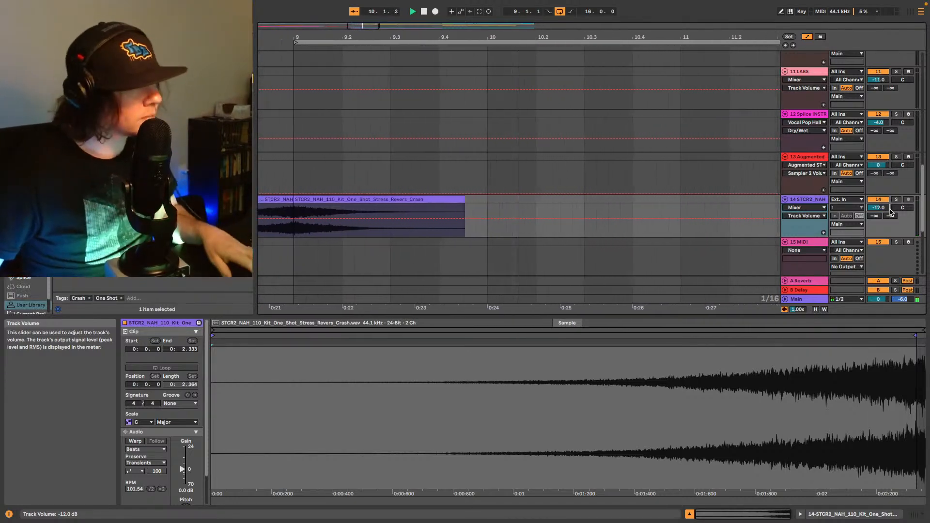
{"action": "key", "text": "space"}
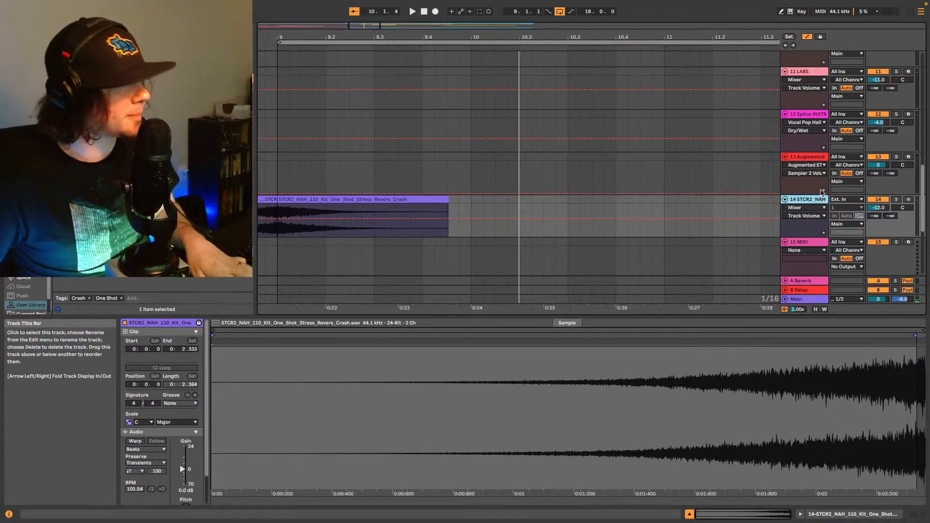
Step: Insert another audio track below the reverse crash and place the Splice sample TS_STERLOID_cymbal_one_shot_crash_20_sizzle_hard at bar 9
{"action": "key", "text": "super+t"}
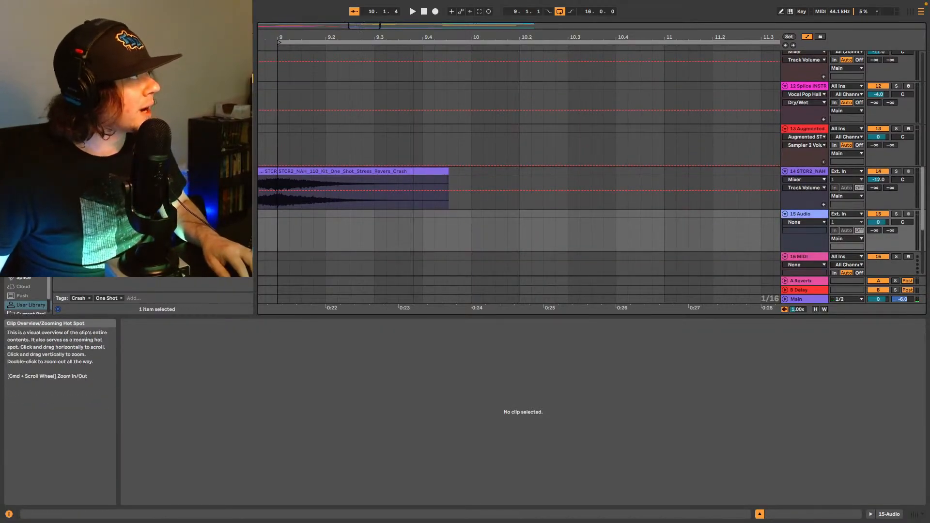
{"action": "left_click_drag", "start_coordinate": [356, 35], "coordinate": [342, 236]}
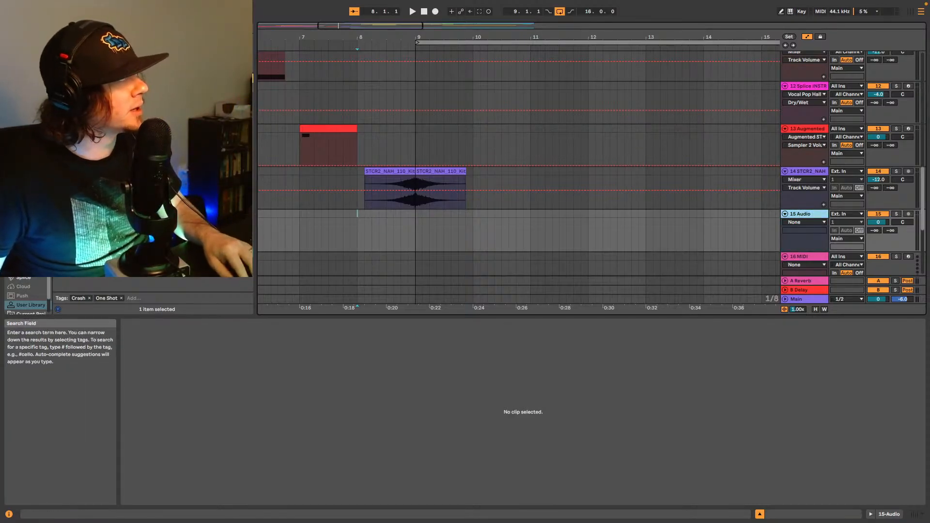
{"action": "left_click", "coordinate": [121, 28]}
{"action": "key", "text": "BackSpace"}
{"action": "scroll", "coordinate": [153, 218], "scroll_direction": "down", "scroll_amount": 5}
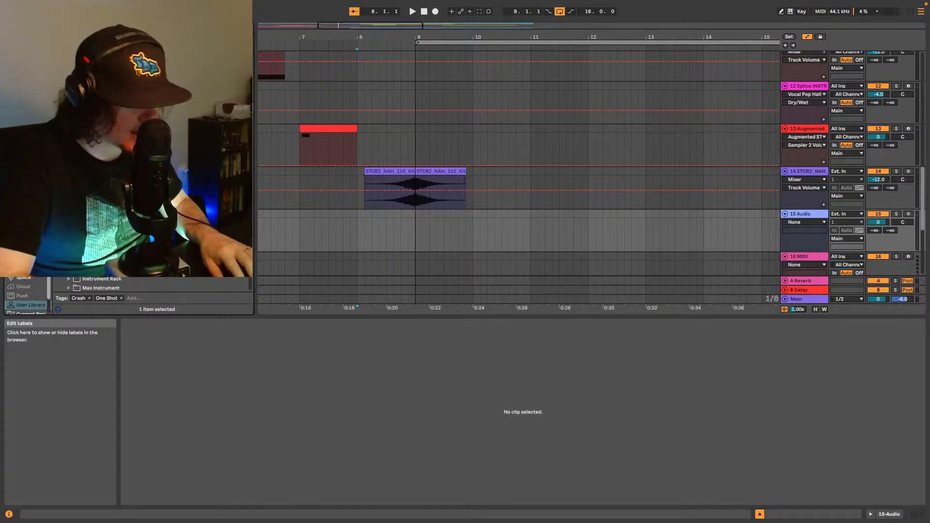
{"action": "type", "text": "t"}
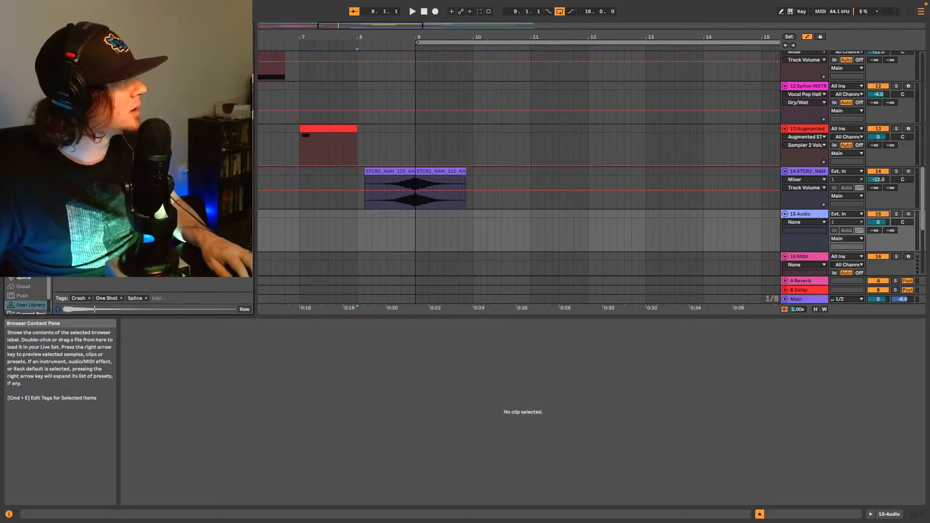
{"action": "left_click_drag", "start_coordinate": [145, 194], "coordinate": [419, 241]}
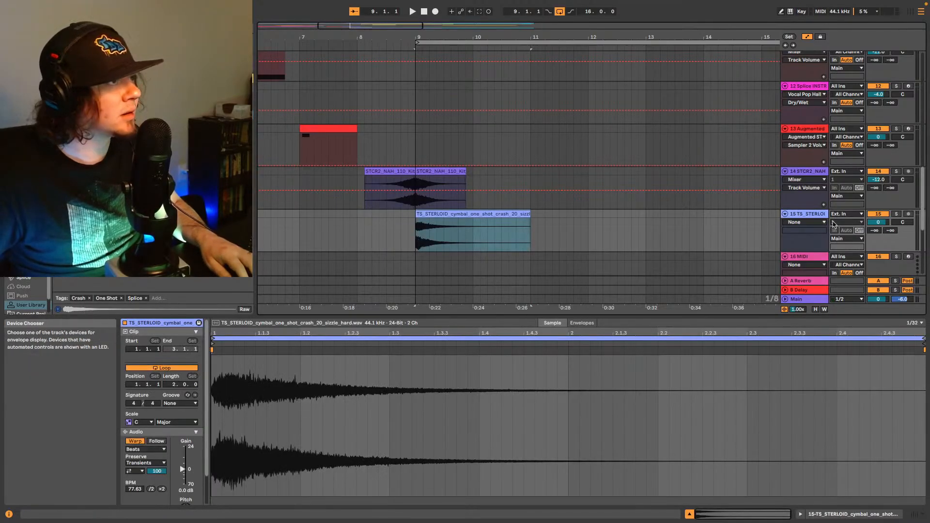
Step: Turn off warping for the cymbal crash and set its track volume to -18 dB while listening from bar 9
{"action": "left_click", "coordinate": [135, 441]}
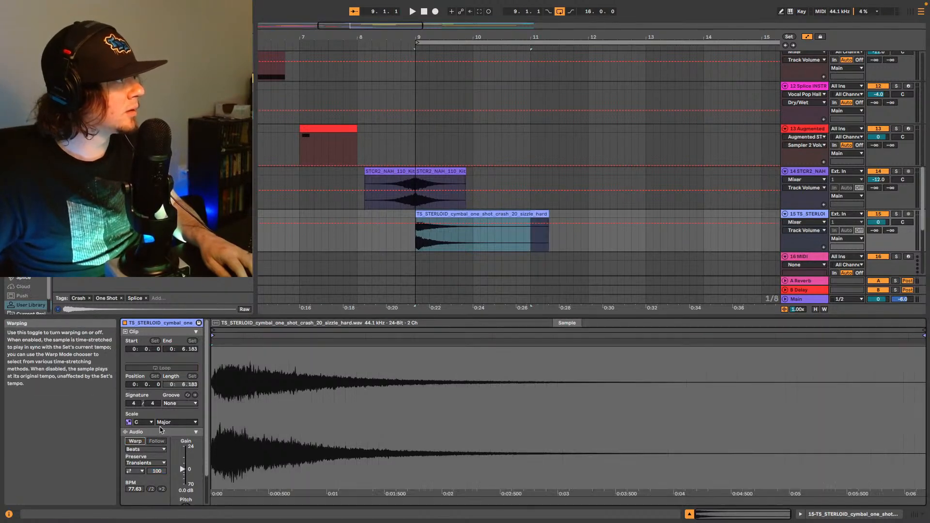
{"action": "left_click", "coordinate": [874, 222]}
{"action": "type", "text": "-4"}
{"action": "key", "text": "Return"}
{"action": "type", "text": "-16"}
{"action": "key", "text": "Return"}
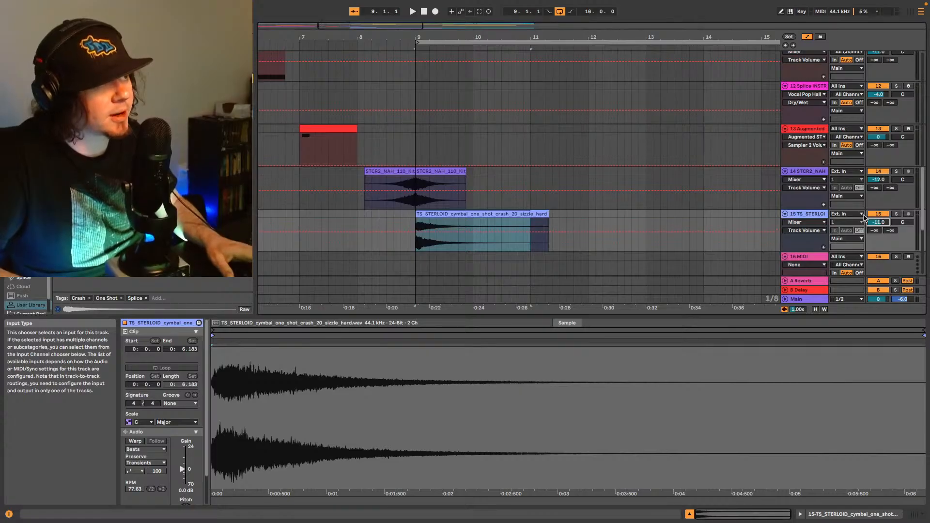
{"action": "key", "text": "space"}
{"action": "type", "text": "-20"}
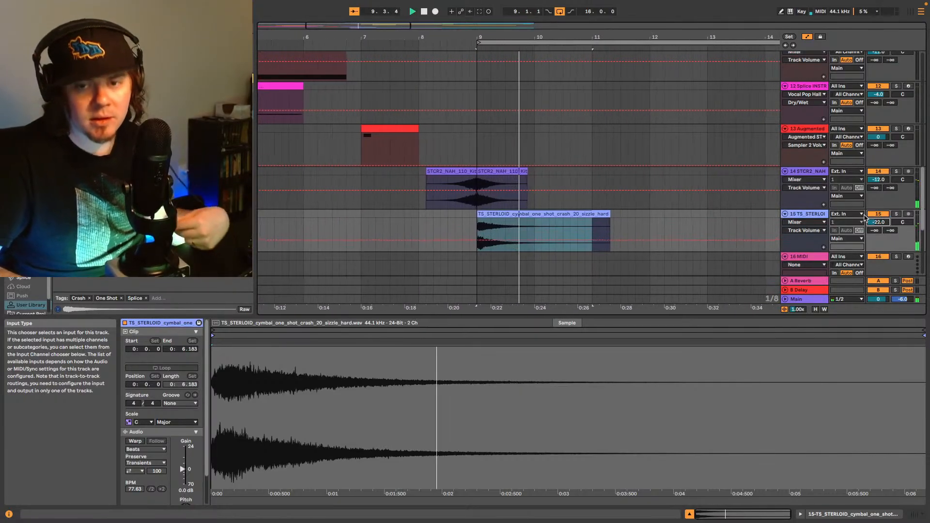
{"action": "key", "text": "Return"}
{"action": "type", "text": "-18"}
{"action": "key", "text": "Return"}
{"action": "key", "text": "space"}
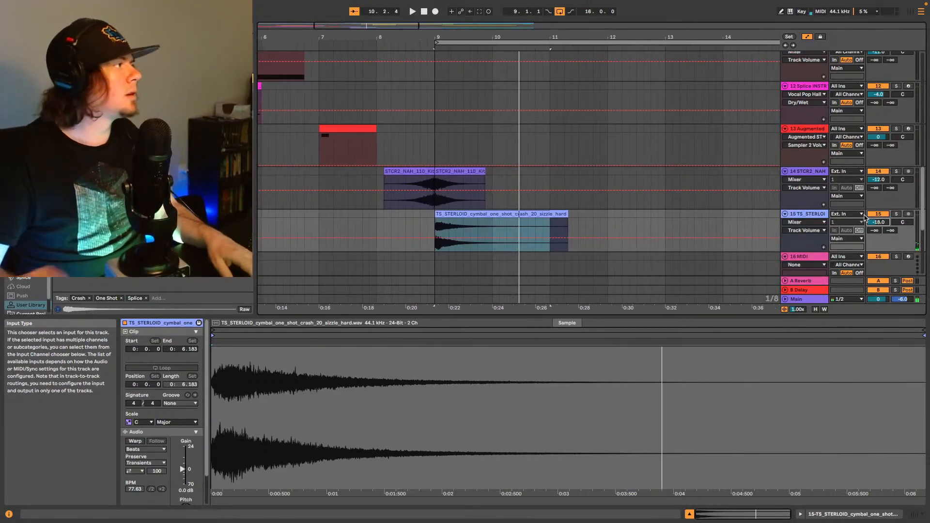
Step: Play the transition from just after bar 8 and group the two crash tracks
{"action": "left_click", "coordinate": [386, 204]}
{"action": "key", "text": "space"}
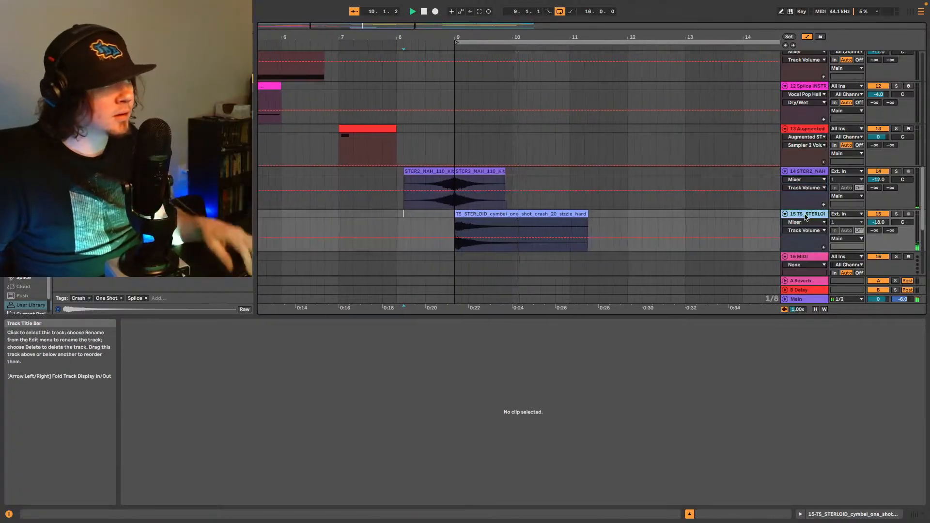
{"action": "key", "text": "Down"}
{"action": "left_click", "coordinate": [810, 172], "text": "shift"}
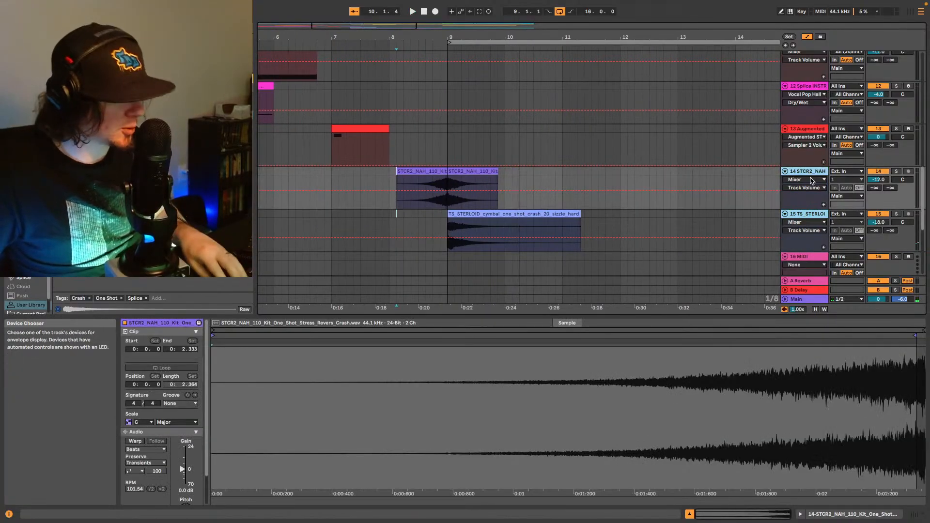
{"action": "key", "text": "super+g"}
Step: Add the iZotope Vinyl effect to the crash group, set its year to 1930, and listen to the transition
{"action": "left_click", "coordinate": [245, 27]}
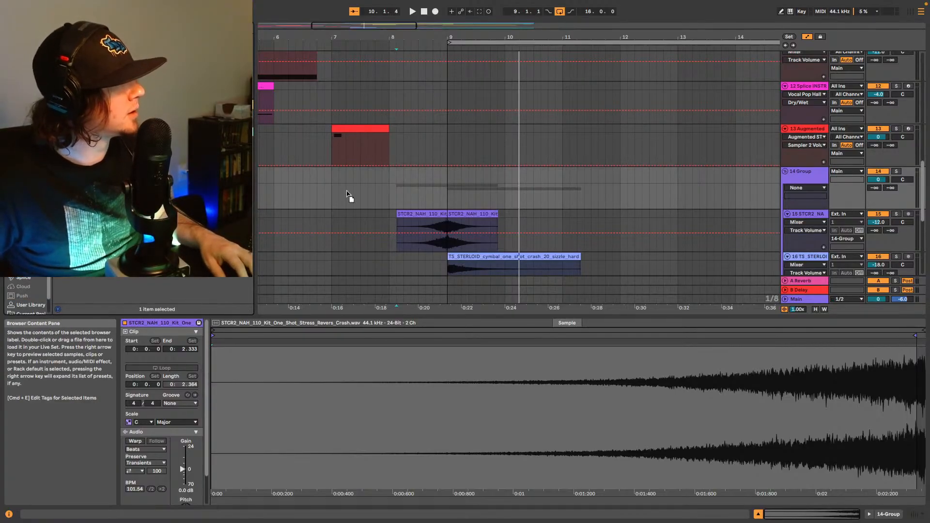
{"action": "left_click", "coordinate": [425, 191]}
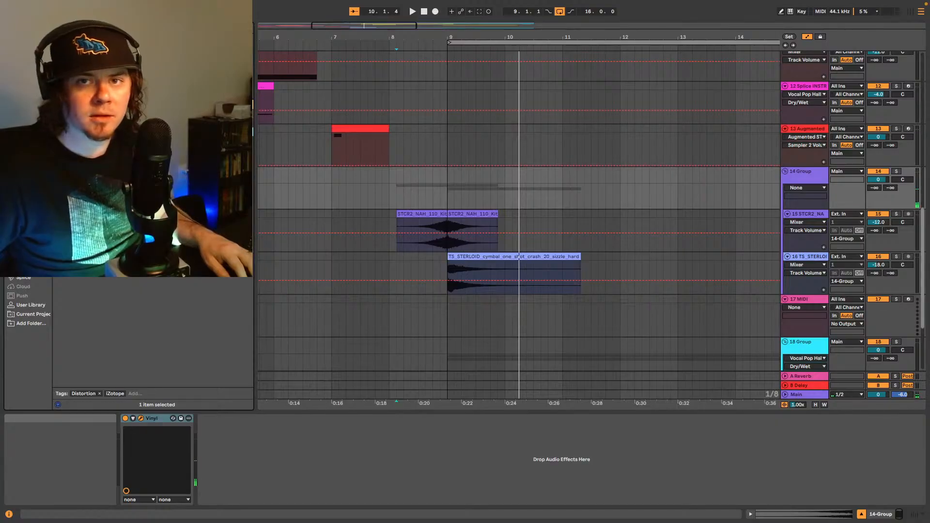
{"action": "left_click", "coordinate": [373, 173]}
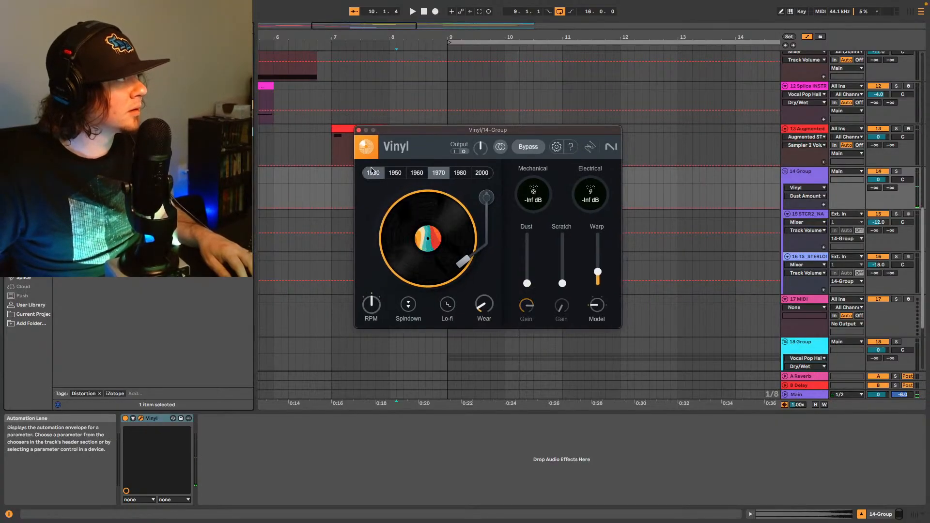
{"action": "key", "text": "space"}
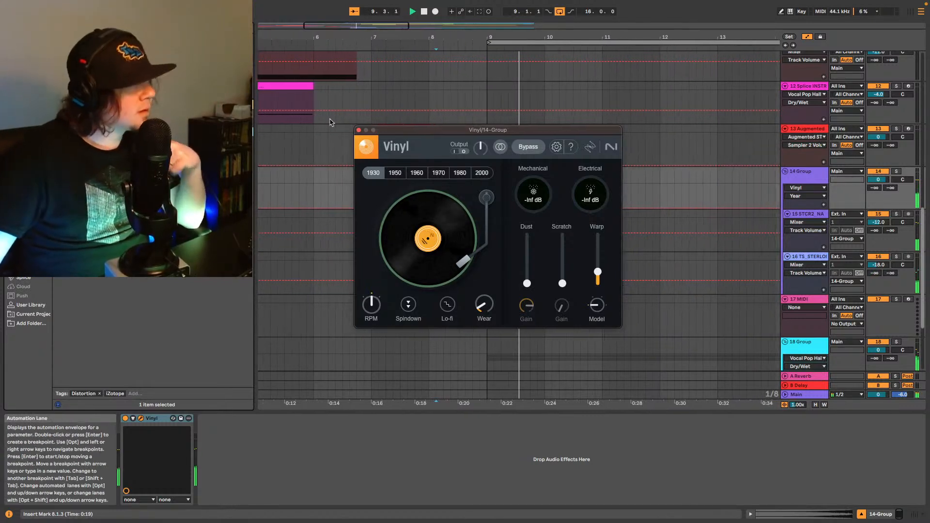
{"action": "left_click", "coordinate": [359, 130]}
{"action": "key", "text": "space"}
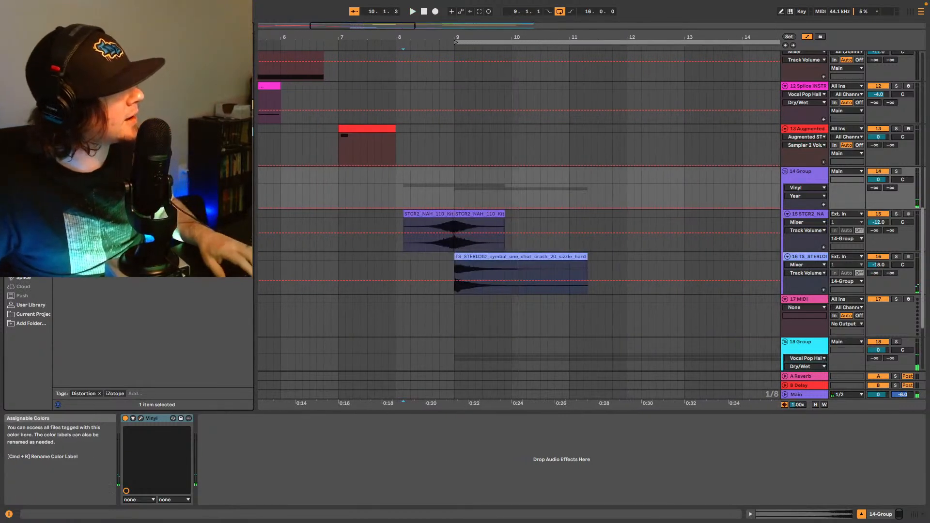
Step: Add ValhallaSupermassive after Vinyl on the crash group and play the transition through it
{"action": "key", "text": "BackSpace"}
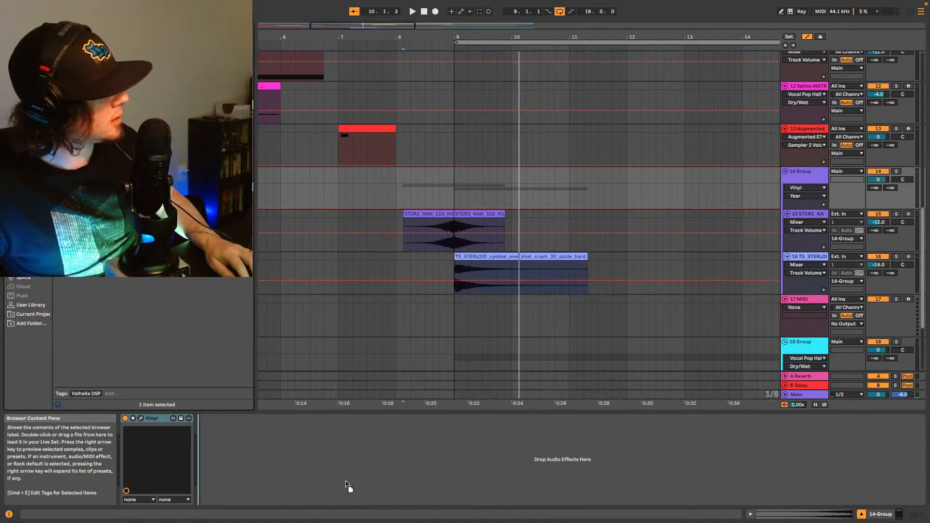
{"action": "left_click_drag", "start_coordinate": [345, 472], "coordinate": [349, 471]}
{"action": "key", "text": "space"}
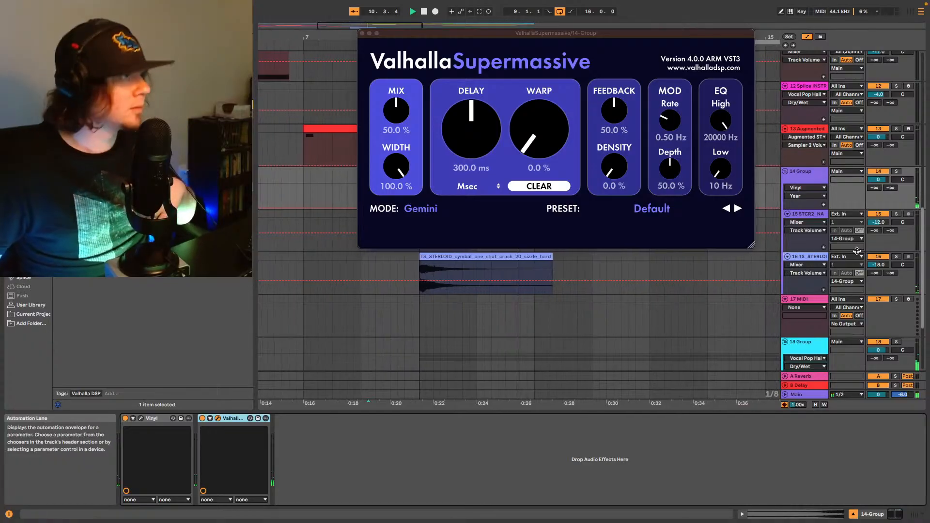
Step: Set the crash group's track volume to -3 dB while listening, and close the ValhallaSupermassive window
{"action": "left_click_drag", "start_coordinate": [882, 180], "coordinate": [882, 182]}
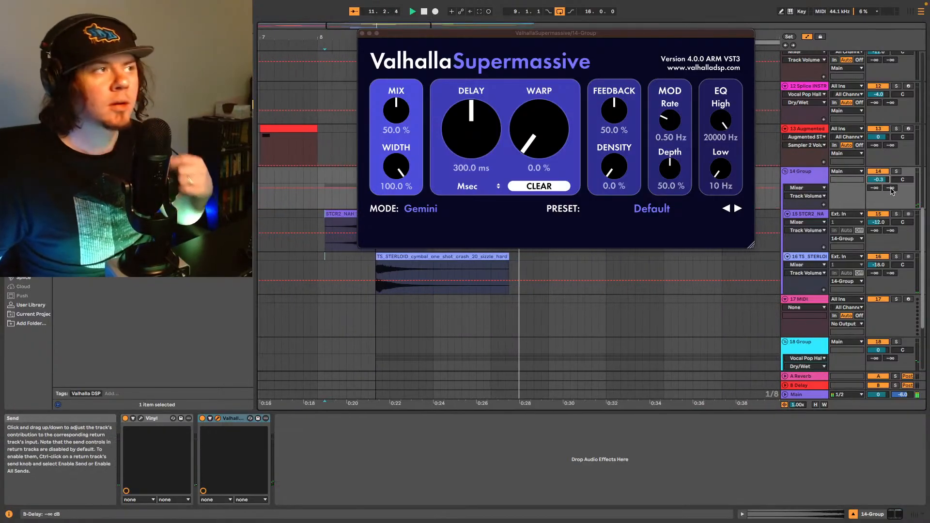
{"action": "type", "text": "-3"}
{"action": "key", "text": "Return"}
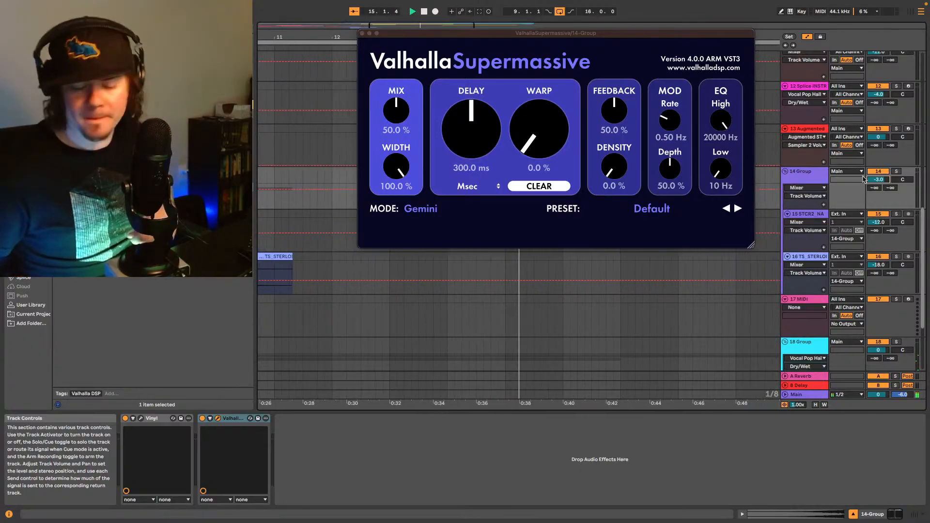
{"action": "left_click", "coordinate": [361, 33]}
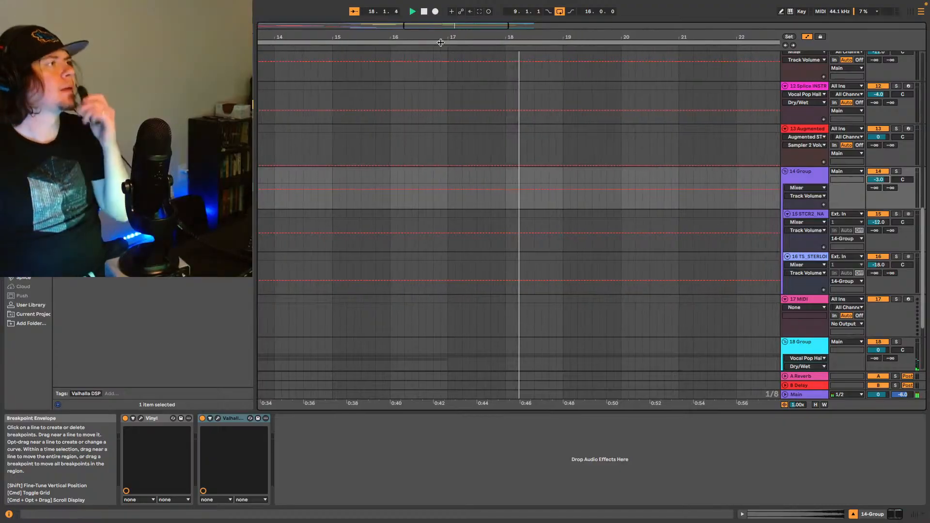
{"action": "double_click", "coordinate": [453, 26]}
{"action": "scroll", "coordinate": [439, 208], "scroll_direction": "up", "scroll_amount": 10}
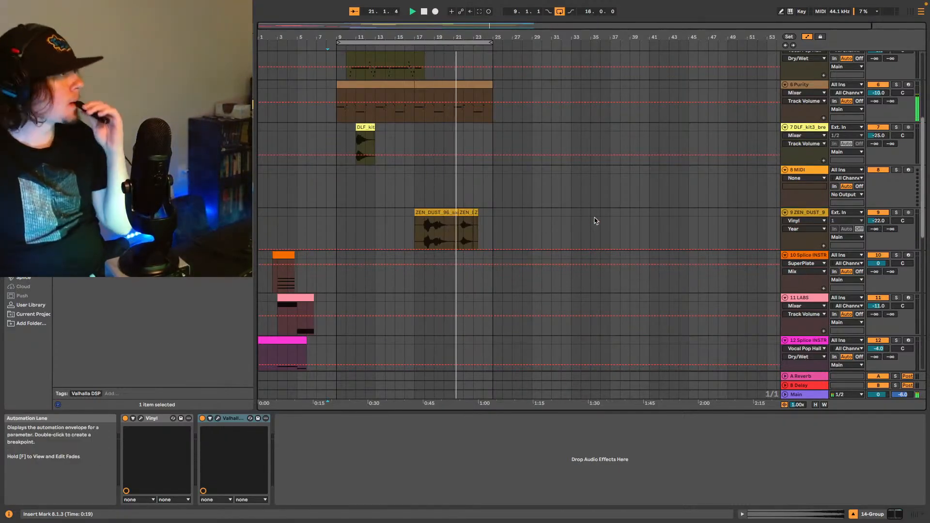
{"action": "scroll", "coordinate": [593, 218], "scroll_direction": "down", "scroll_amount": 1}
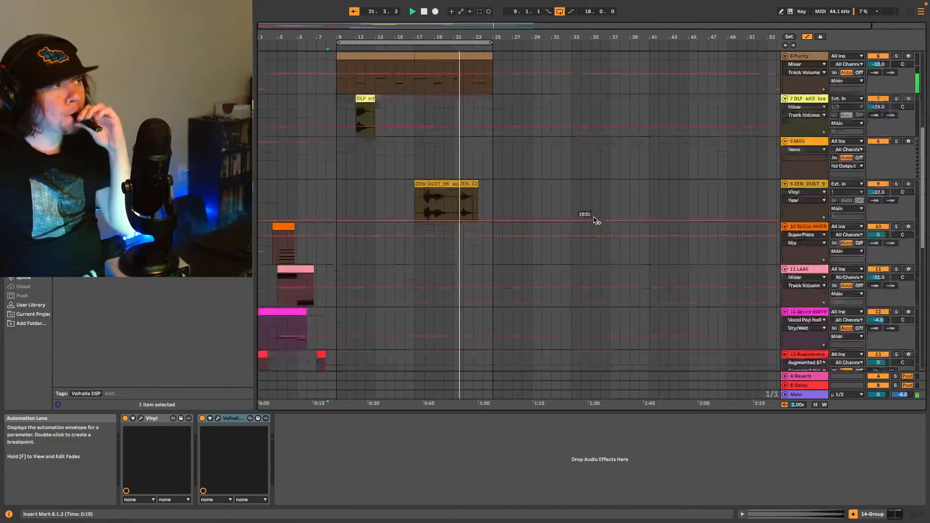
{"action": "left_click", "coordinate": [815, 144]}
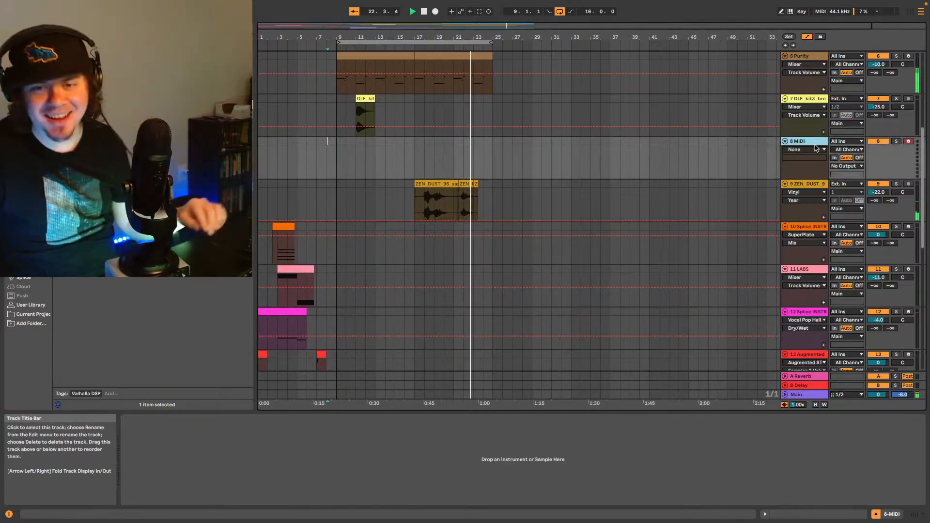
{"action": "key", "text": "super+shift+t"}
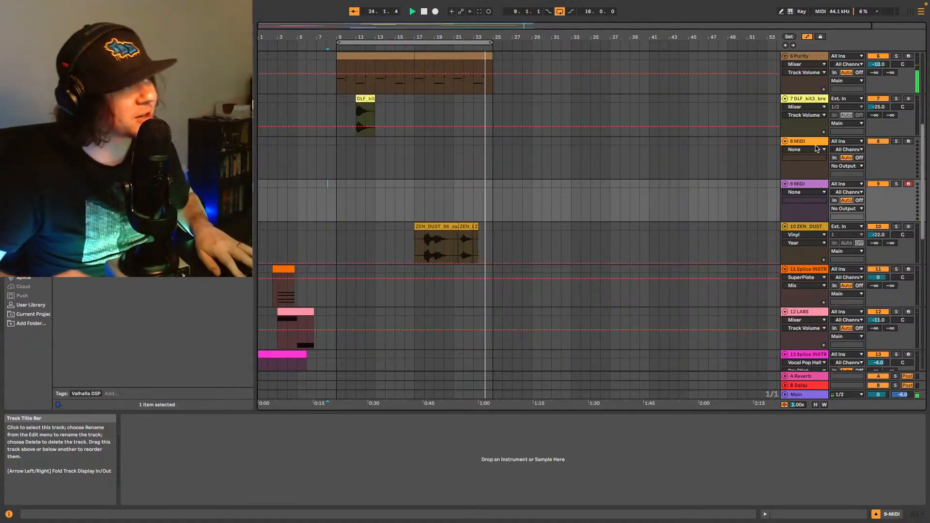
{"action": "key", "text": "Delete"}
Step: Load the Arturia Stage-73 V2 electric piano onto the empty MIDI track 8 and show its effects
{"action": "left_click", "coordinate": [799, 142]}
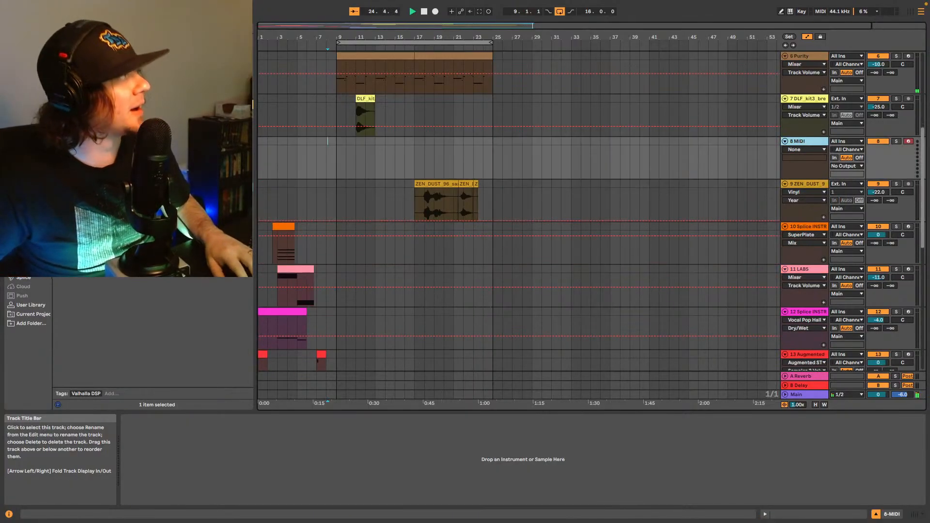
{"action": "left_click", "coordinate": [145, 28]}
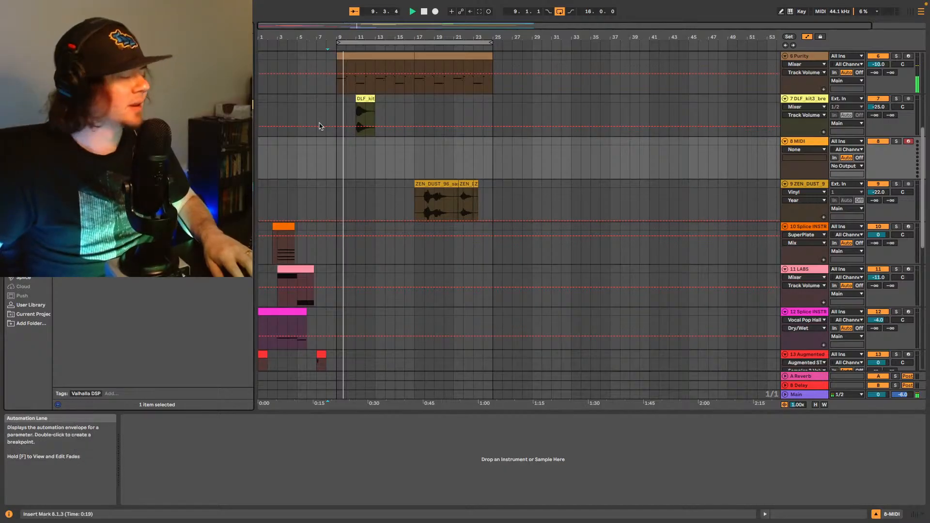
{"action": "key", "text": "BackSpace"}
{"action": "type", "text": "serum"}
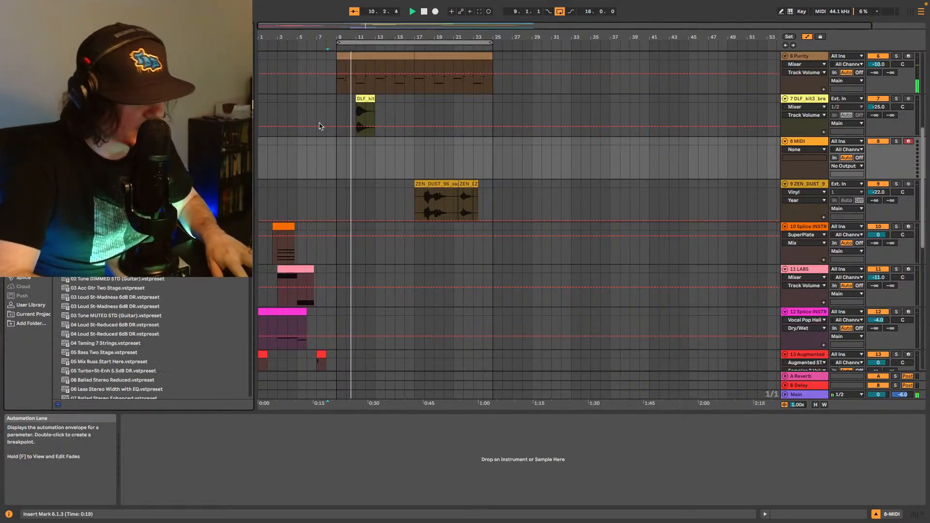
{"action": "left_click", "coordinate": [24, 278]}
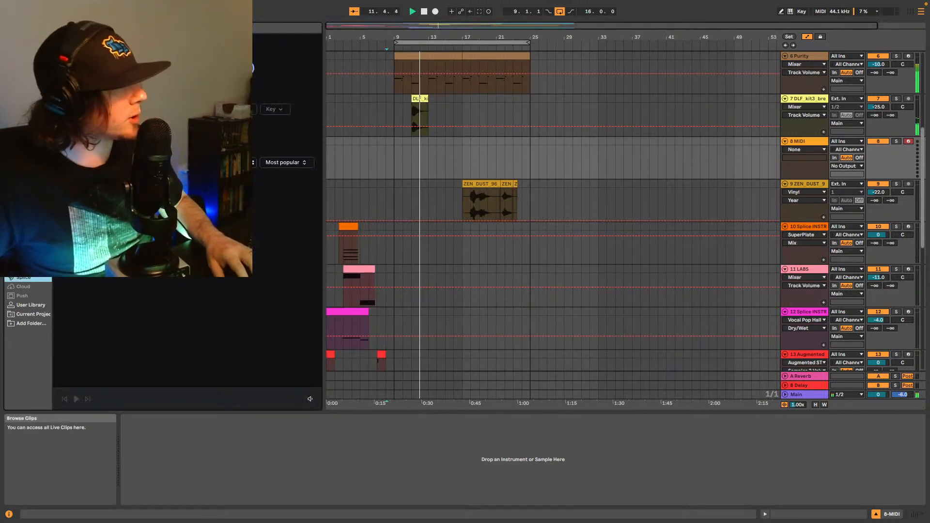
{"action": "left_click", "coordinate": [24, 200]}
{"action": "left_click_drag", "start_coordinate": [121, 141], "coordinate": [228, 468]}
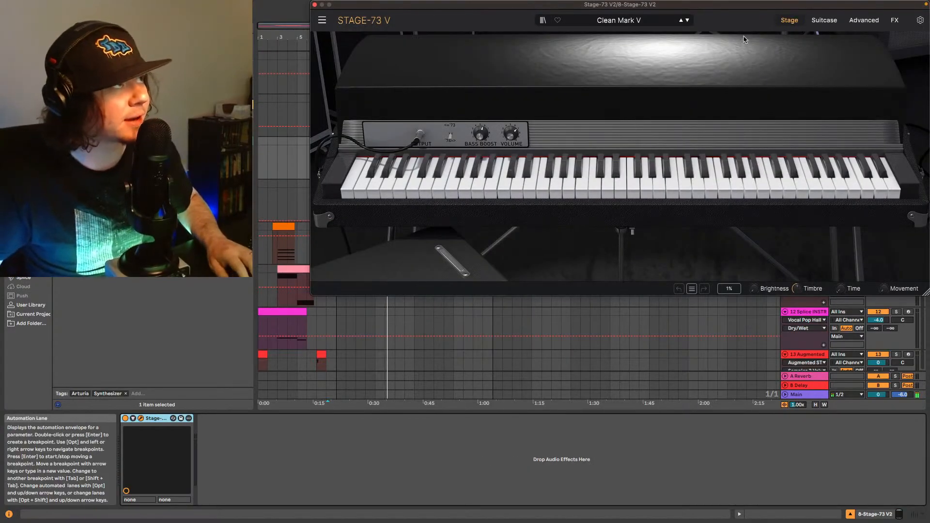
{"action": "left_click_drag", "start_coordinate": [752, 6], "coordinate": [654, 57]}
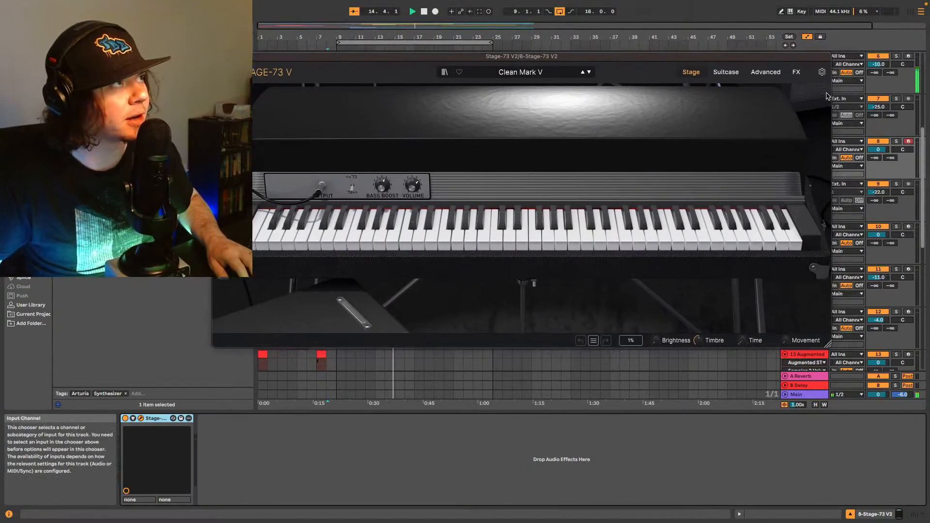
{"action": "left_click", "coordinate": [797, 71]}
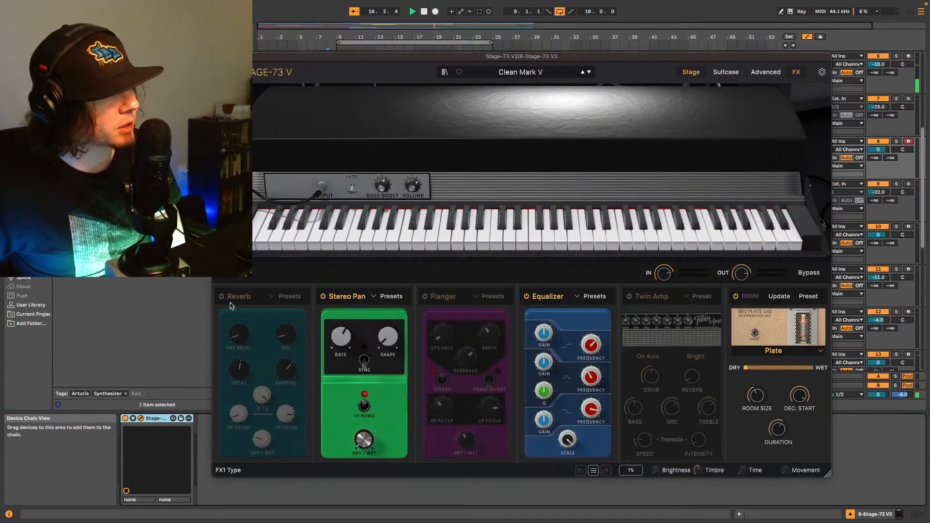
Step: Try the Austrian Ballad EP preset in Stage-73 V2 with a wetter Wooden Room reverb mix
{"action": "left_click", "coordinate": [533, 73]}
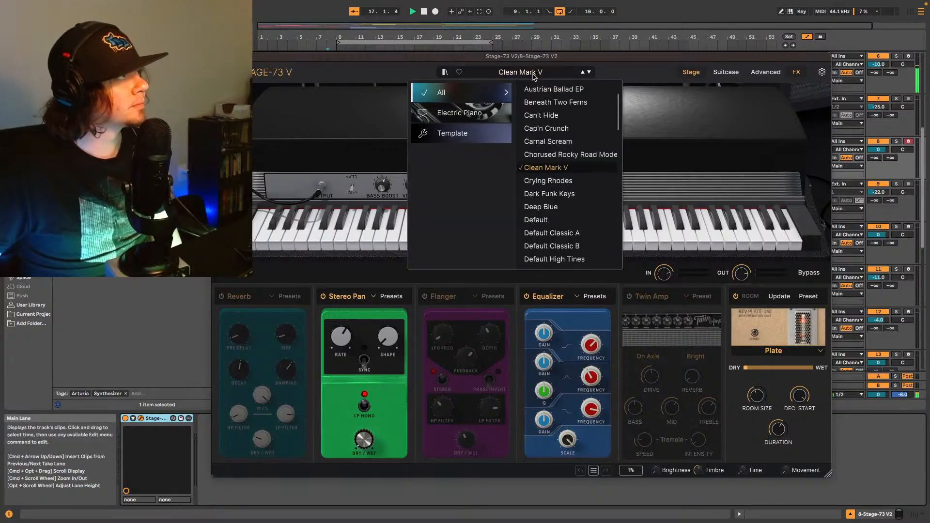
{"action": "scroll", "coordinate": [558, 174], "scroll_direction": "up", "scroll_amount": 1}
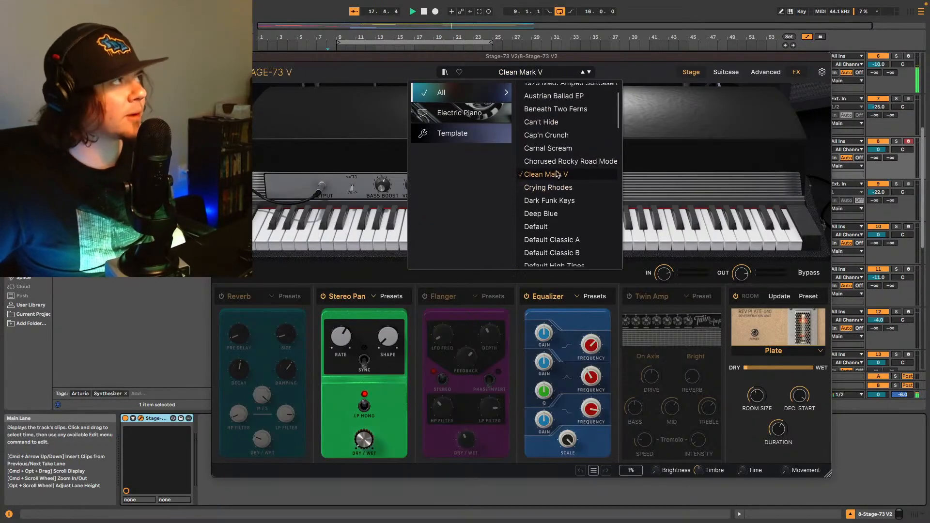
{"action": "left_click", "coordinate": [557, 99]}
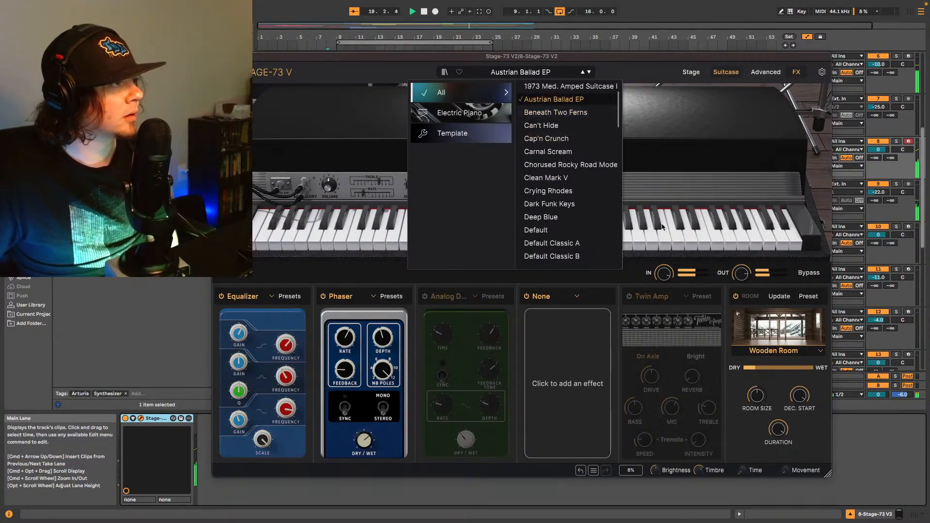
{"action": "left_click", "coordinate": [757, 370]}
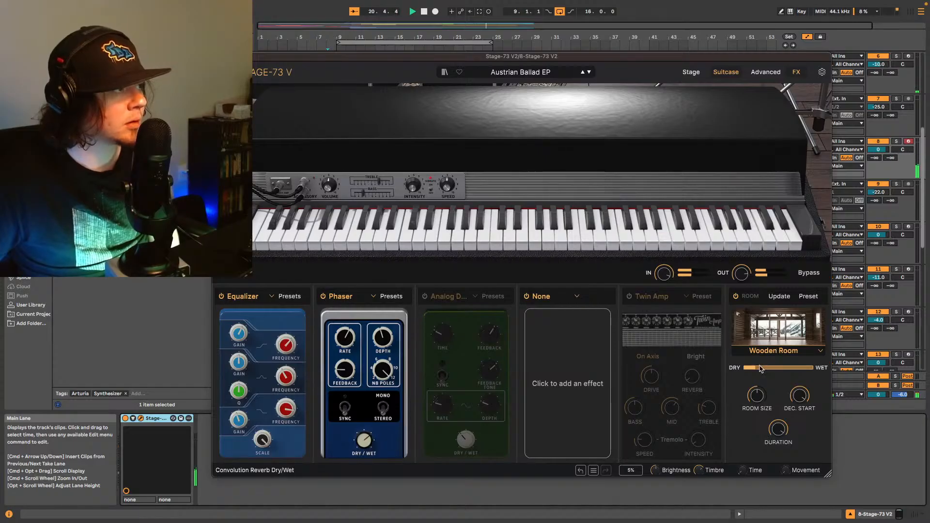
{"action": "left_click_drag", "start_coordinate": [760, 369], "coordinate": [781, 369]}
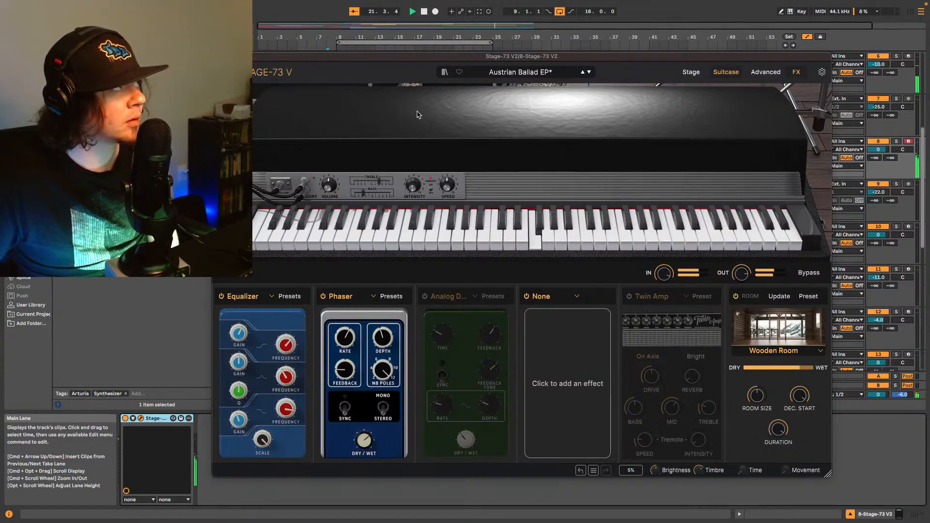
Step: Audition the Deep Blue preset, return to Clean Mark V, and try it with its Reverb pedal on
{"action": "left_click", "coordinate": [541, 77]}
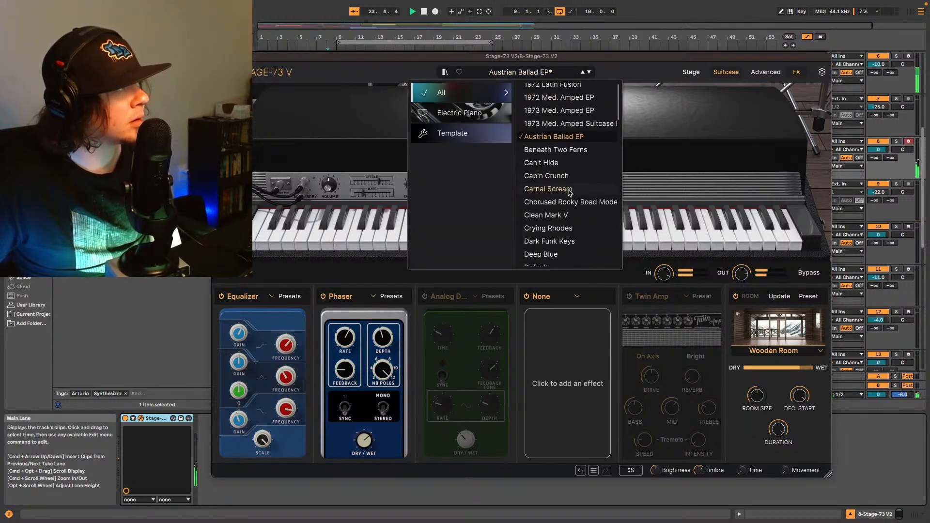
{"action": "scroll", "coordinate": [565, 199], "scroll_direction": "down", "scroll_amount": 3}
{"action": "left_click", "coordinate": [560, 207]}
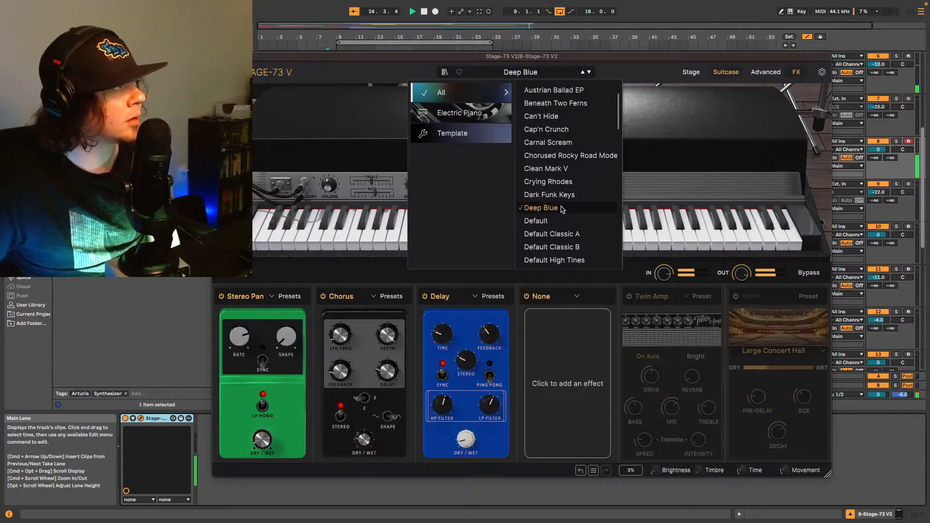
{"action": "left_click", "coordinate": [542, 168]}
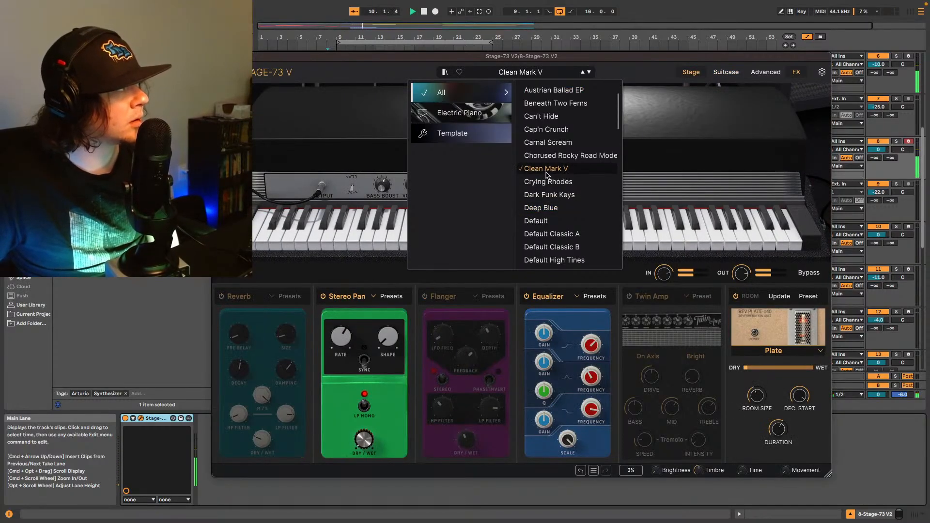
{"action": "left_click", "coordinate": [222, 297]}
{"action": "left_click", "coordinate": [221, 298]}
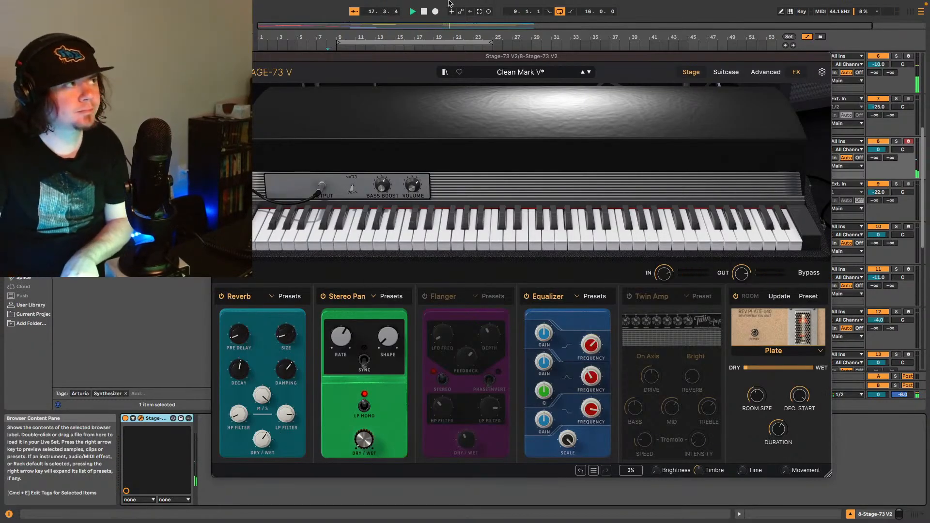
Step: Load the LA Studio Pop EP preset in Stage-73 V2 and raise its Plate reverb mix to about halfway wet
{"action": "left_click", "coordinate": [533, 72]}
{"action": "scroll", "coordinate": [569, 180], "scroll_direction": "down", "scroll_amount": 6}
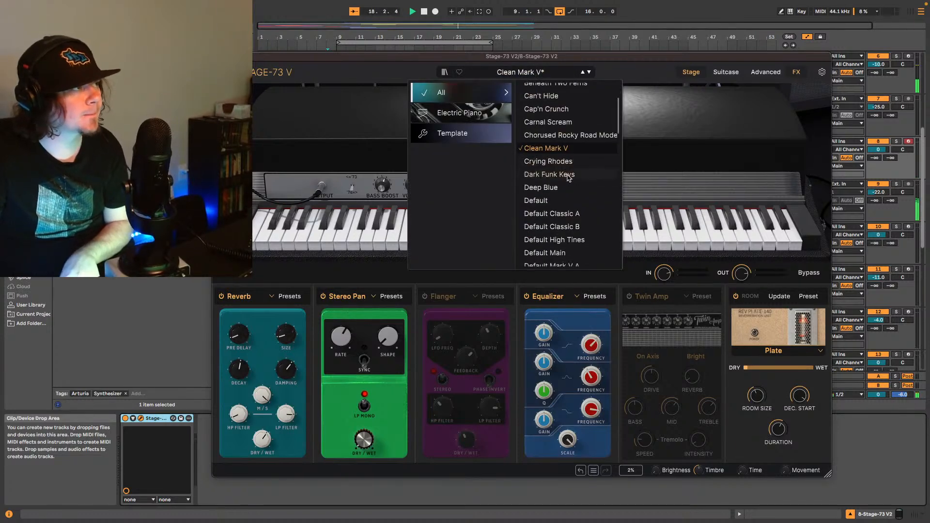
{"action": "scroll", "coordinate": [568, 168], "scroll_direction": "down", "scroll_amount": 8}
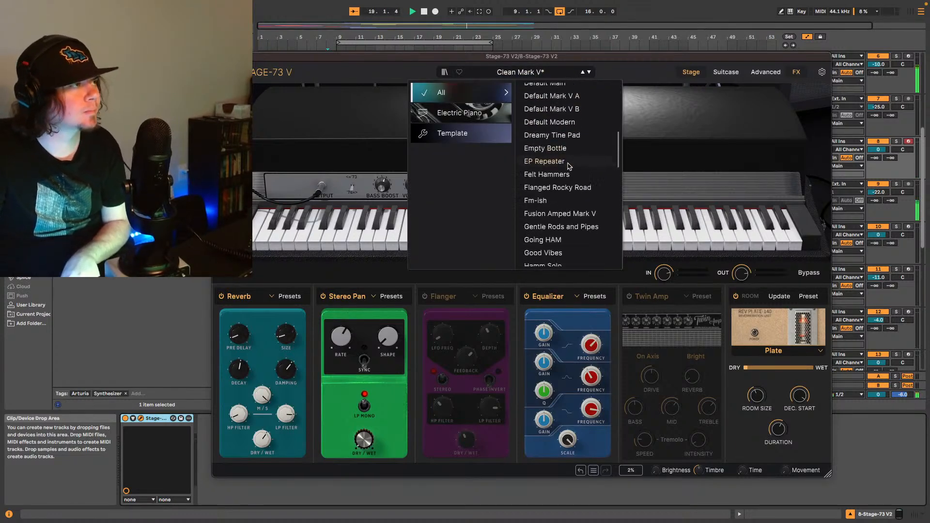
{"action": "scroll", "coordinate": [567, 160], "scroll_direction": "down", "scroll_amount": 3}
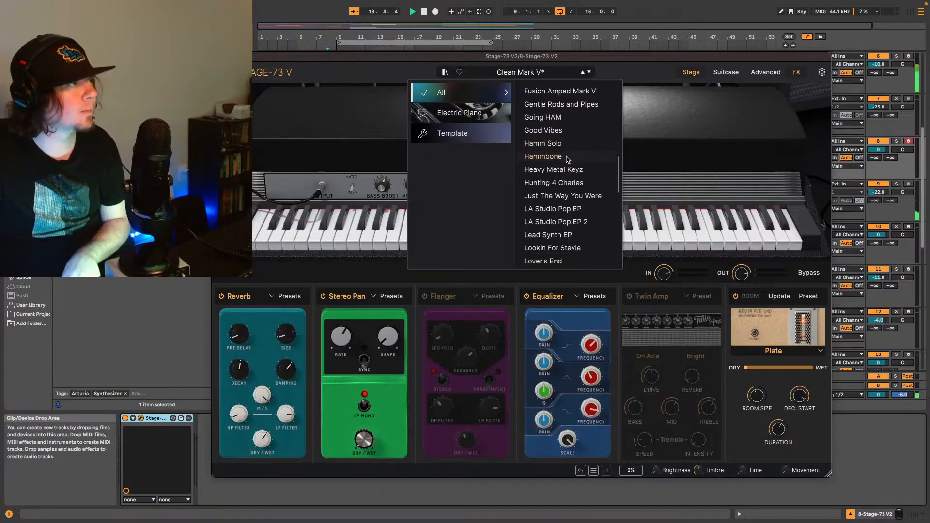
{"action": "left_click", "coordinate": [565, 181]}
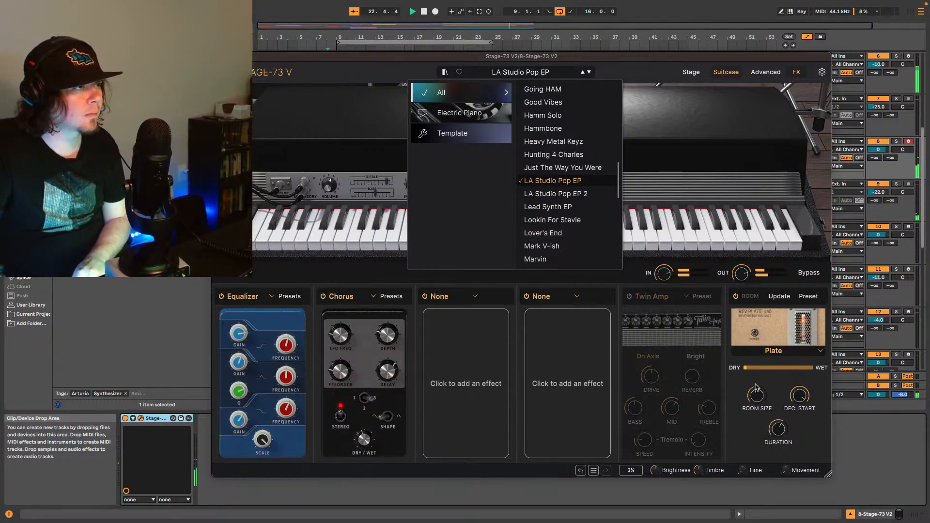
{"action": "left_click", "coordinate": [748, 367]}
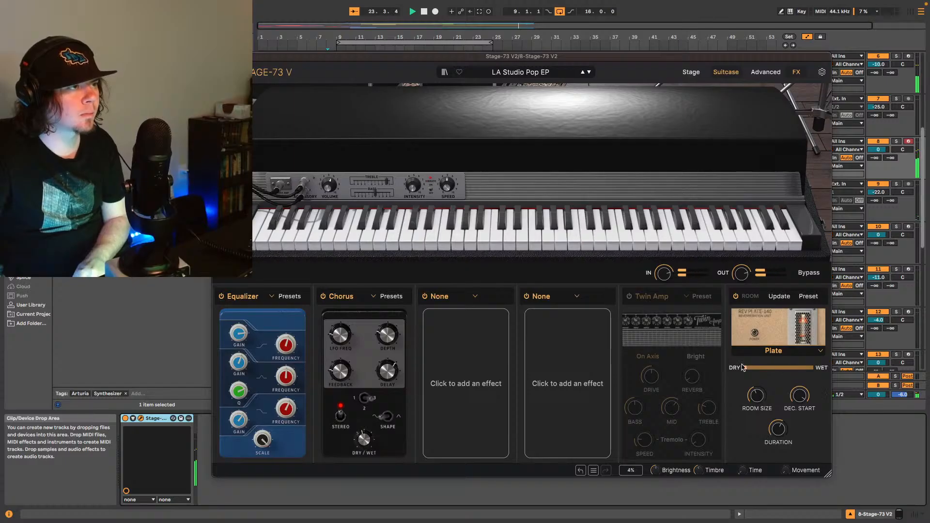
{"action": "left_click_drag", "start_coordinate": [744, 367], "coordinate": [762, 367]}
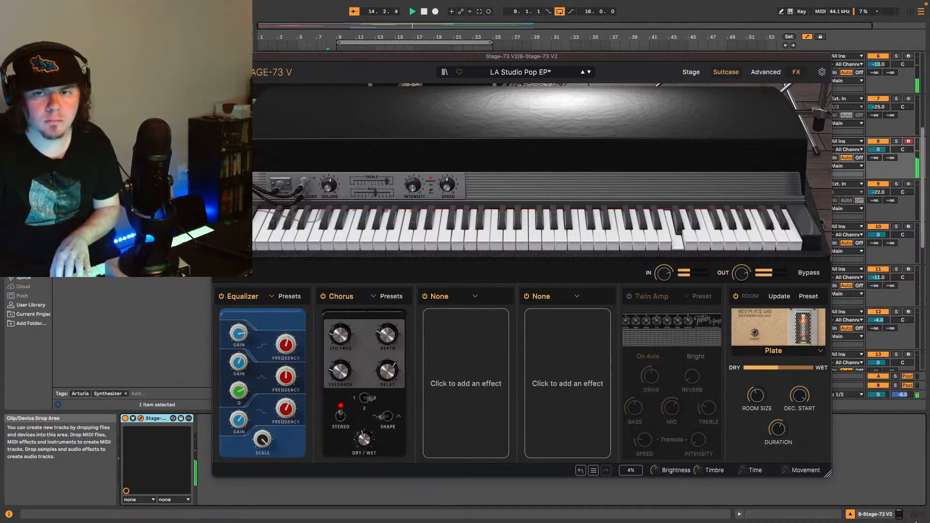
{"action": "key", "text": "alt+p"}
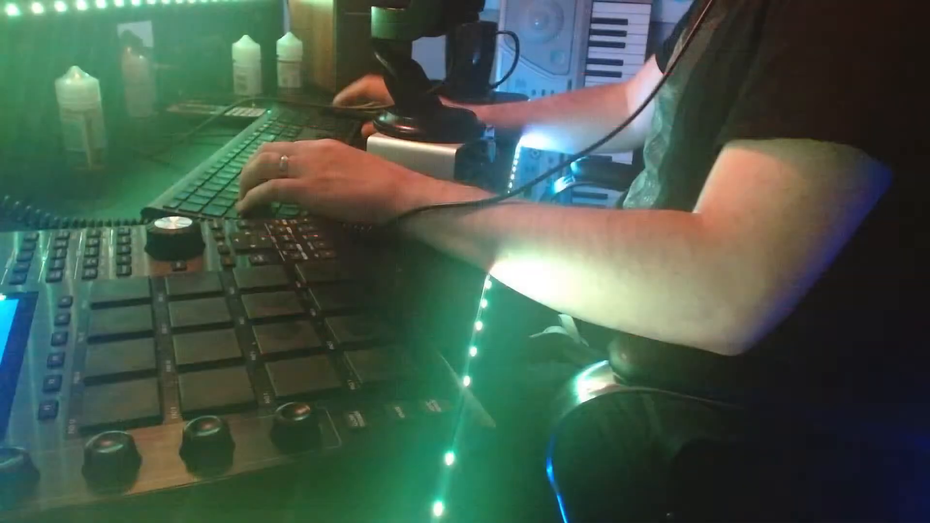
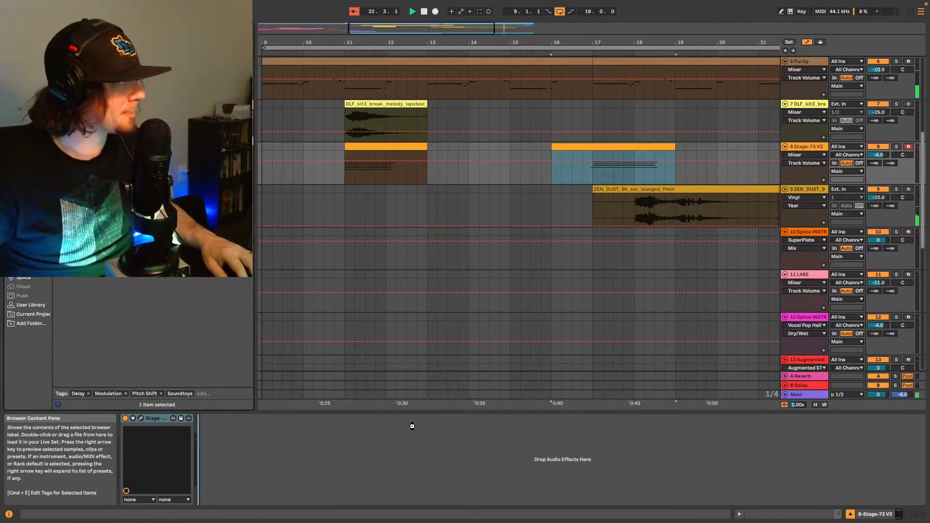
Step: Add Crystallizer after Stage-73 V2 with the Emeralds preset and adjust its output gain while listening from bar 11
{"action": "left_click_drag", "start_coordinate": [412, 426], "coordinate": [426, 422]}
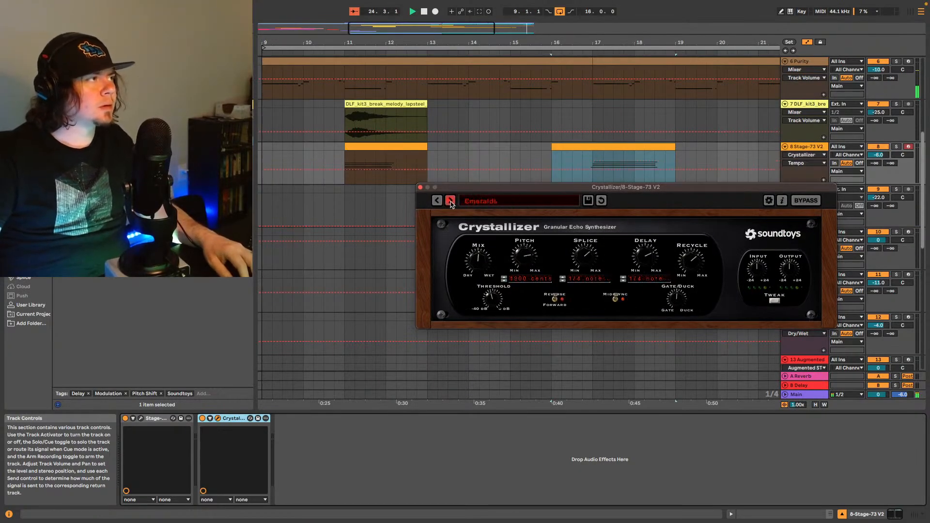
{"action": "left_click", "coordinate": [352, 161]}
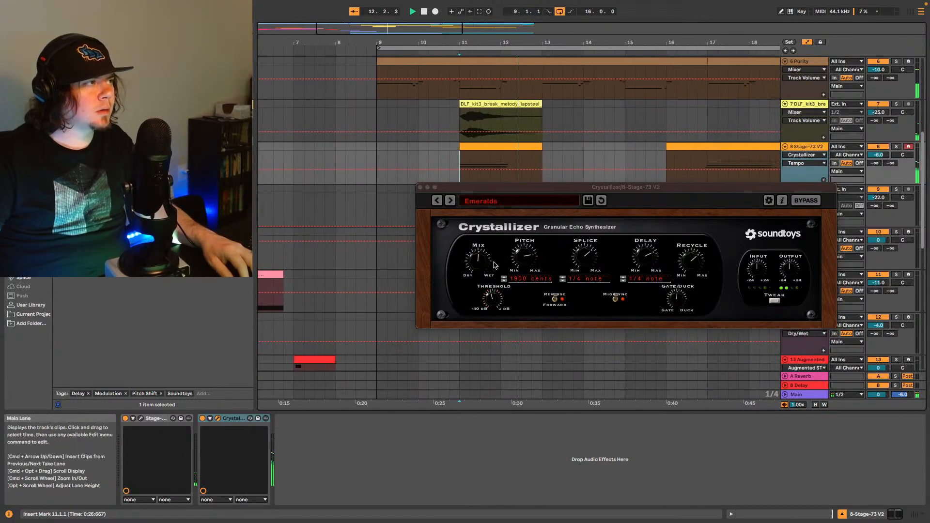
{"action": "left_click", "coordinate": [792, 276]}
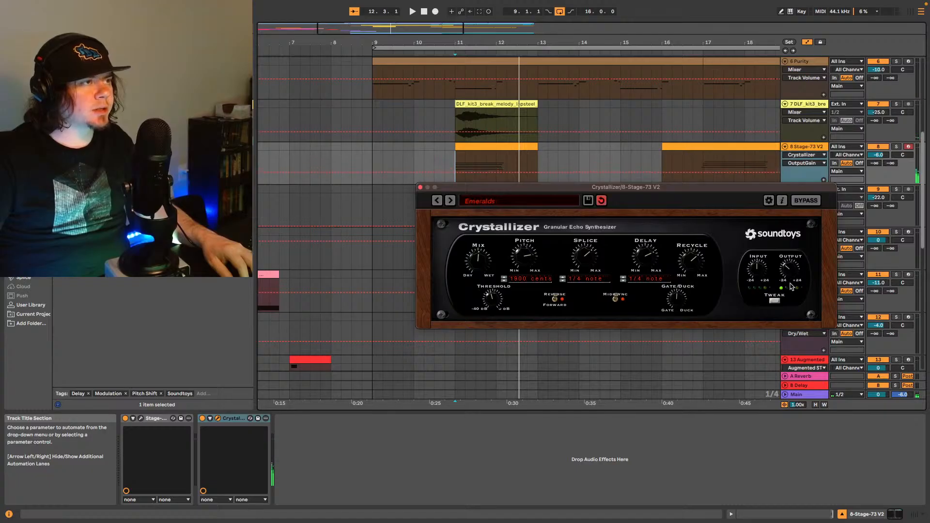
{"action": "key", "text": "space"}
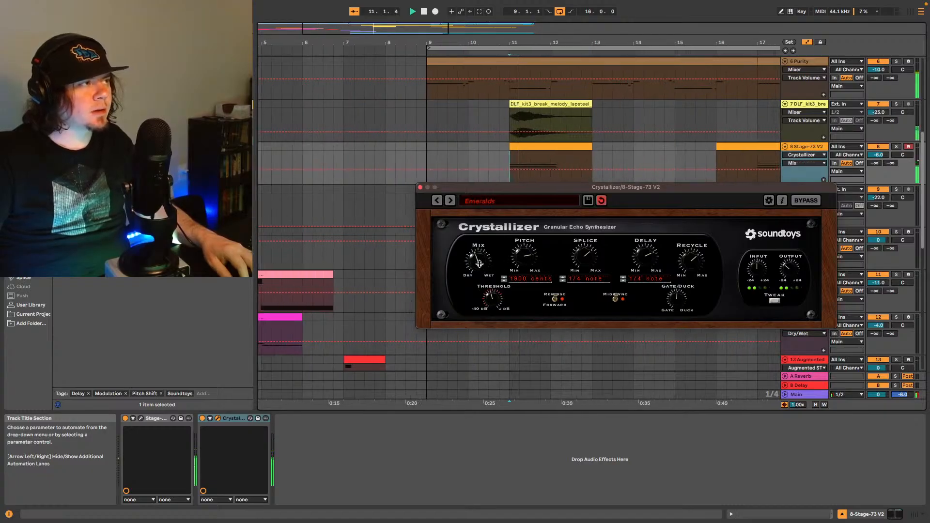
Step: Try a wetter Crystallizer mix with a readjusted output gain while listening to the second Stage-73 V2 clip from bar 16
{"action": "left_click_drag", "start_coordinate": [478, 259], "coordinate": [483, 247]}
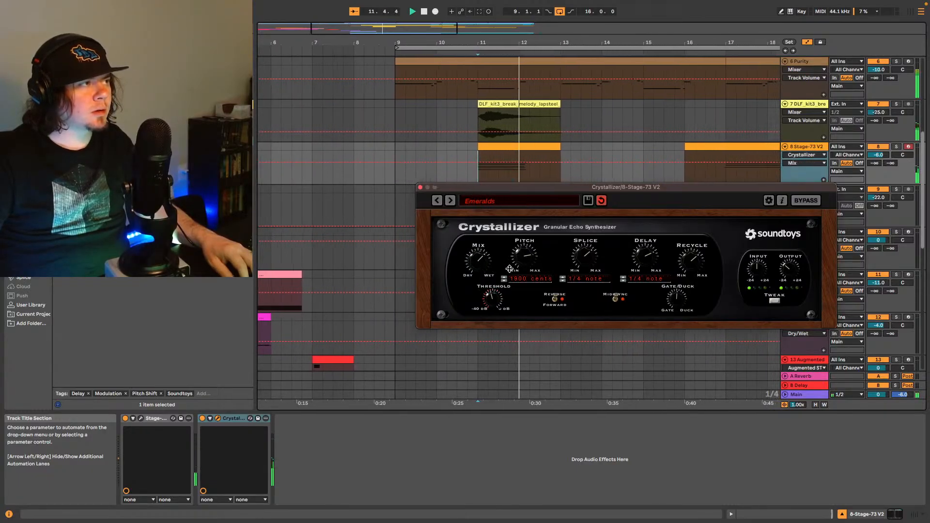
{"action": "left_click", "coordinate": [790, 281]}
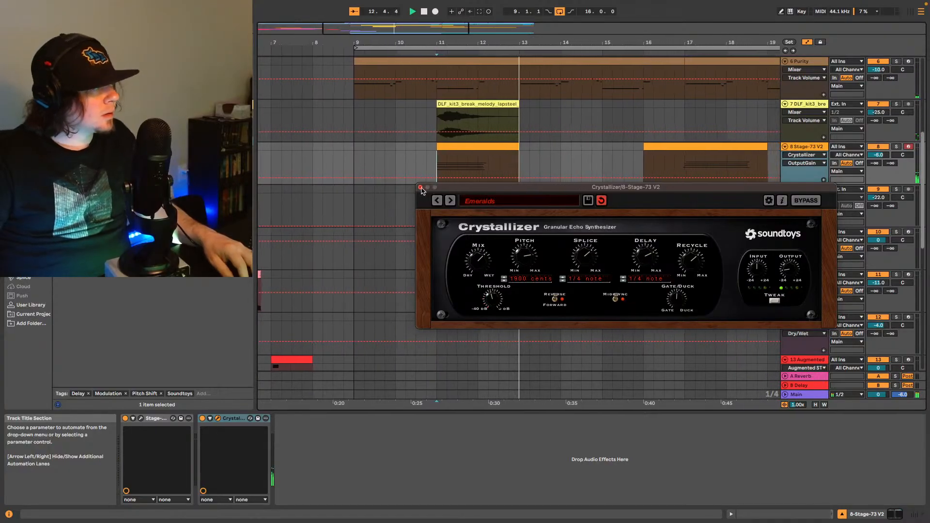
{"action": "left_click", "coordinate": [658, 164]}
{"action": "key", "text": "space"}
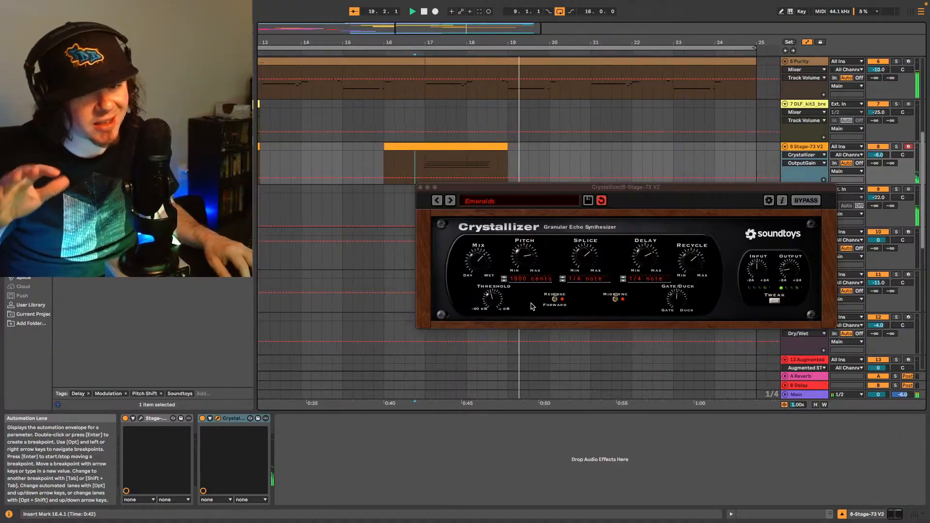
Step: Stop playback and remove Crystallizer from the Stage-73 V2 track
{"action": "key", "text": "space"}
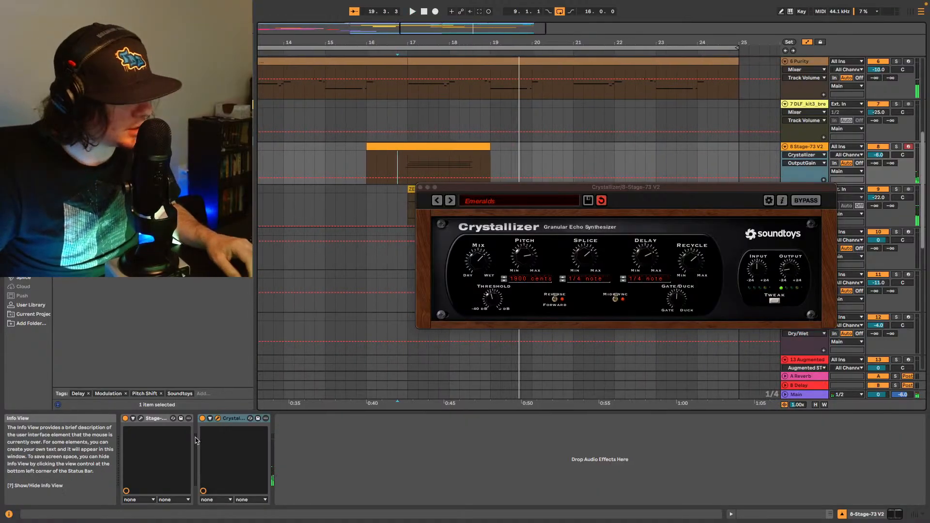
{"action": "left_click", "coordinate": [233, 420]}
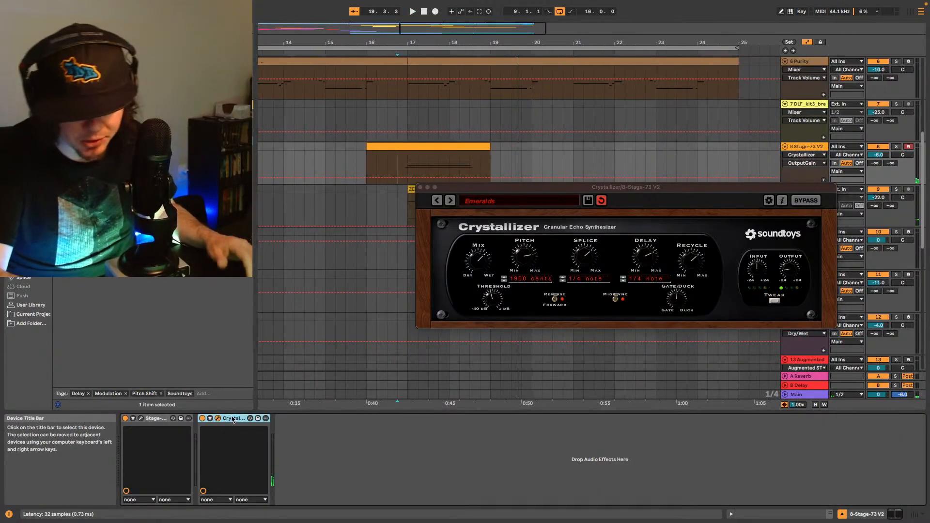
{"action": "key", "text": "Delete"}
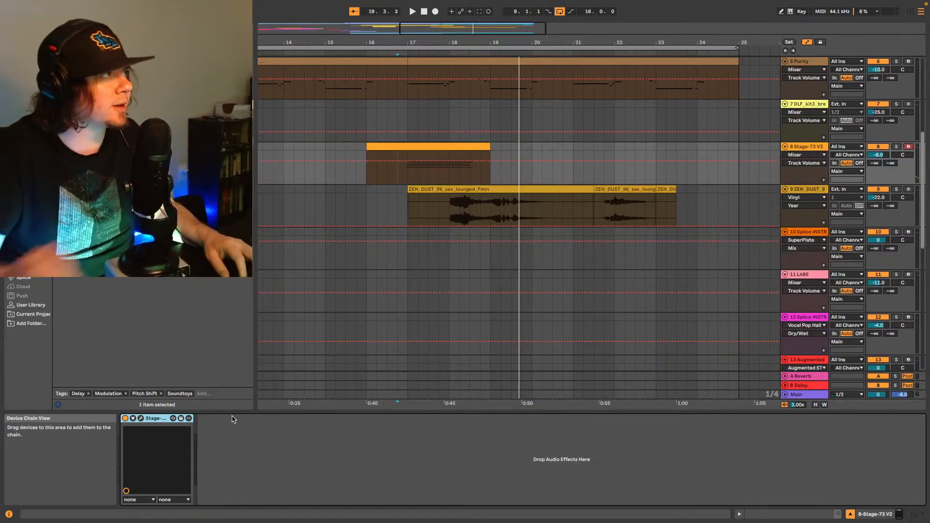
Step: Turn off the arrangement loop and play the whole beat from bar 1
{"action": "left_click_drag", "start_coordinate": [454, 31], "coordinate": [454, 23]}
{"action": "left_click_drag", "start_coordinate": [393, 28], "coordinate": [420, 26]}
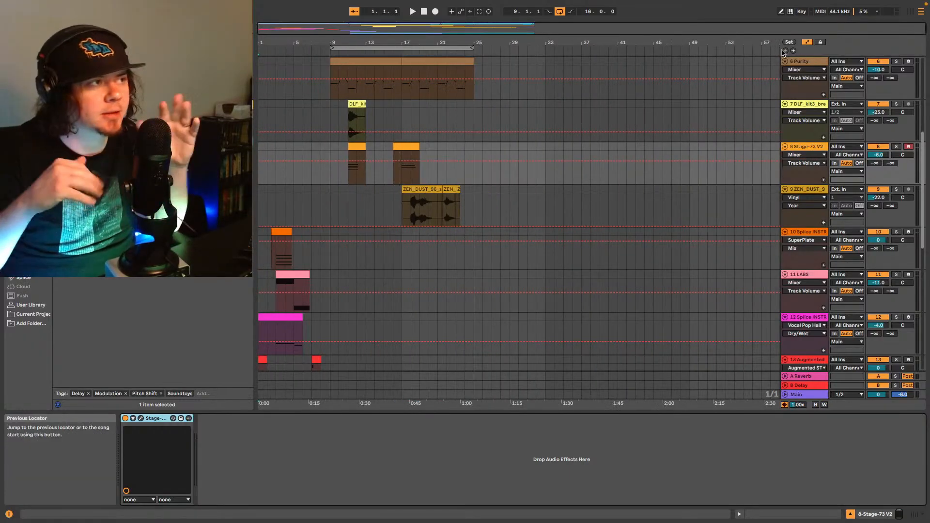
{"action": "key", "text": "space"}
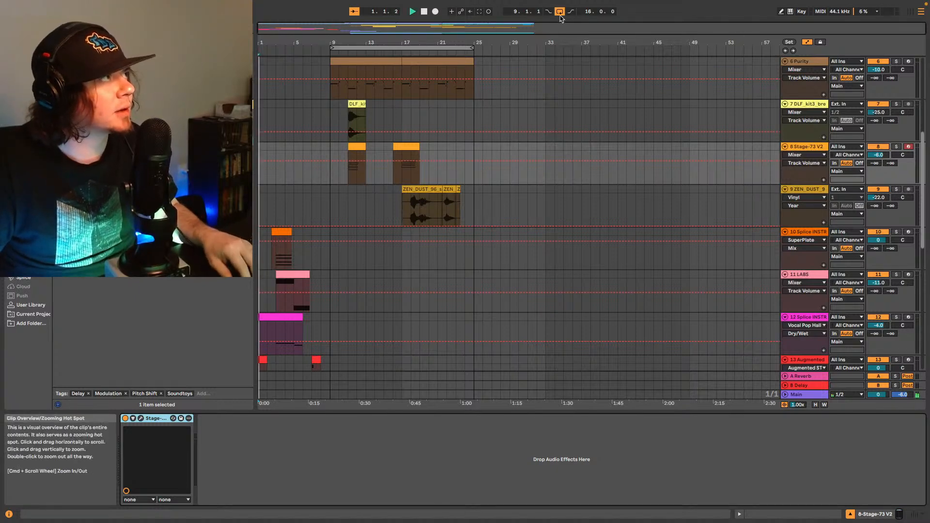
{"action": "left_click", "coordinate": [560, 11]}
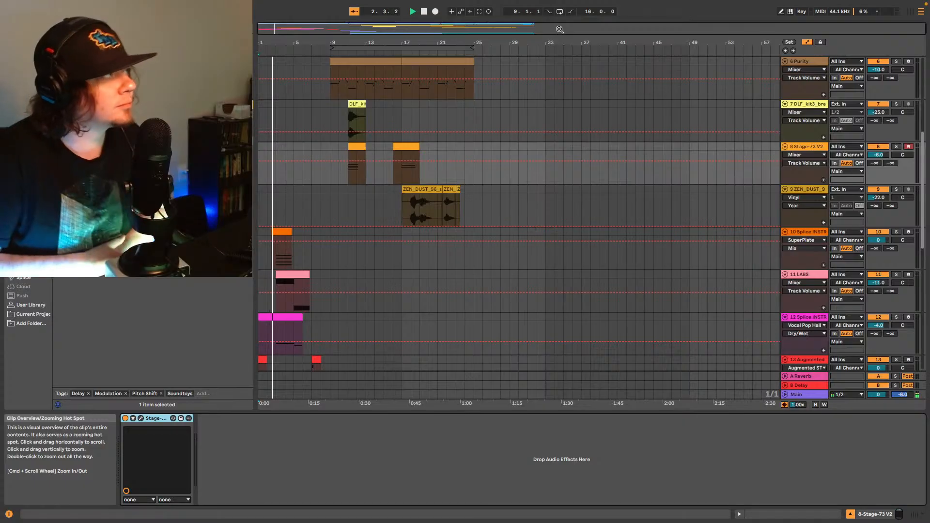
{"action": "scroll", "coordinate": [379, 81], "scroll_direction": "up", "scroll_amount": 3}
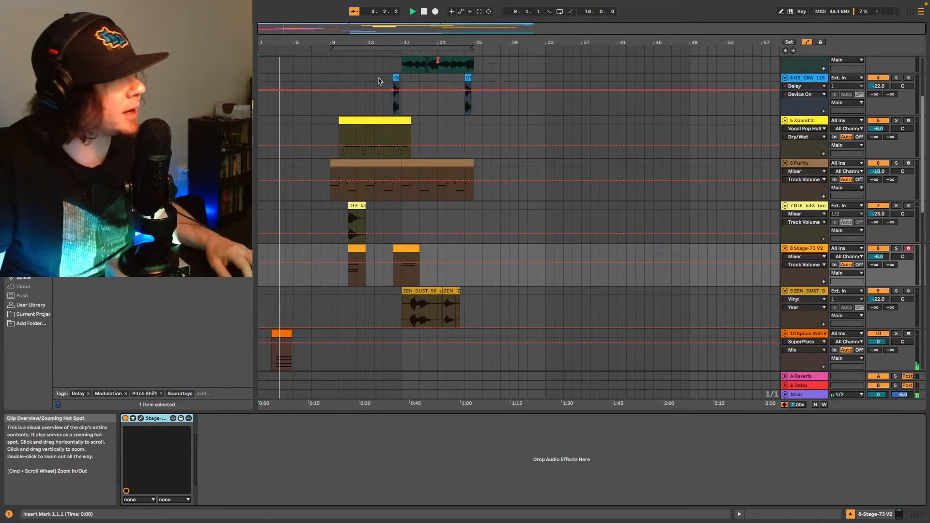
{"action": "scroll", "coordinate": [379, 81], "scroll_direction": "up", "scroll_amount": 3}
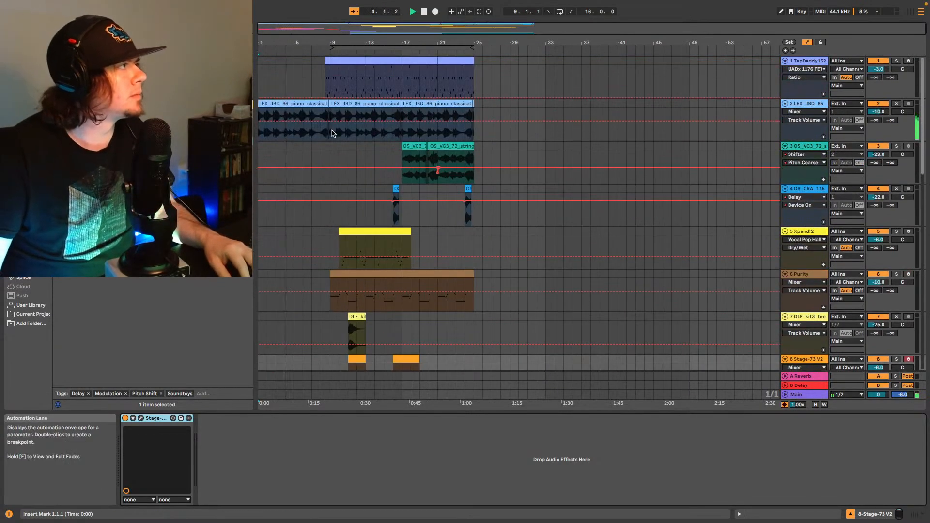
Step: Copy the drum and piano clips of bars 9 to 17 and paste them at bar 25 to extend the beat to bar 33
{"action": "left_click_drag", "start_coordinate": [332, 133], "coordinate": [402, 60]}
{"action": "key", "text": "super+c"}
{"action": "left_click", "coordinate": [474, 77]}
{"action": "key", "text": "super+v"}
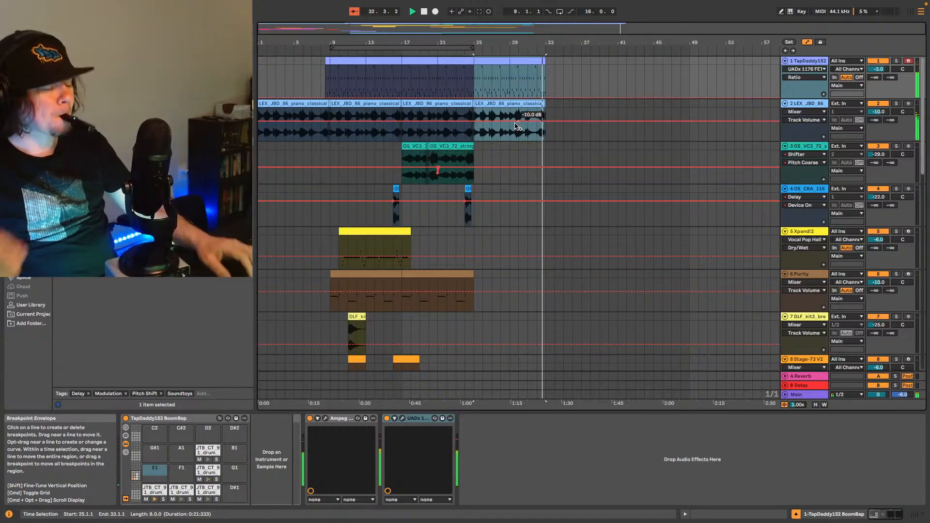
{"action": "key", "text": "space"}
Step: Look through every track of the arrangement to see which parts play between bars 9 and 33
{"action": "left_click_drag", "start_coordinate": [496, 29], "coordinate": [434, 63]}
{"action": "scroll", "coordinate": [505, 234], "scroll_direction": "down", "scroll_amount": 10}
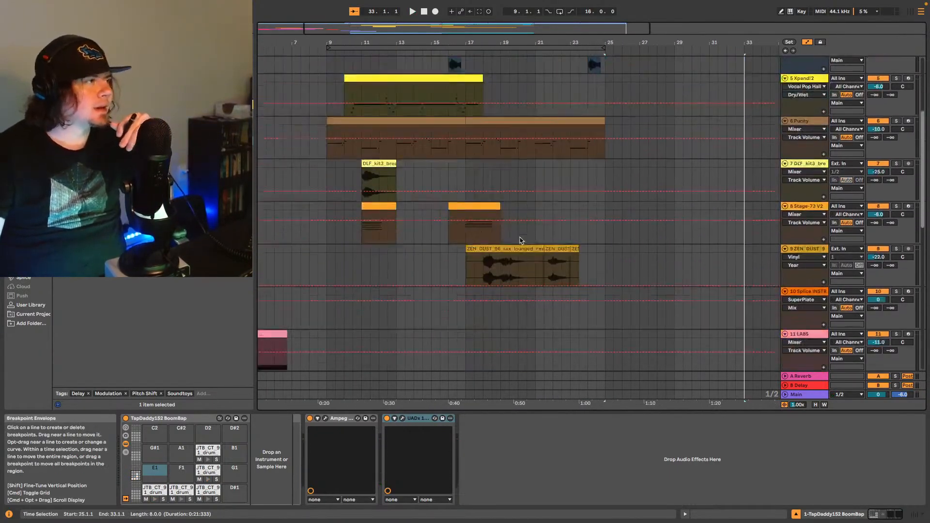
{"action": "scroll", "coordinate": [529, 259], "scroll_direction": "down", "scroll_amount": 7}
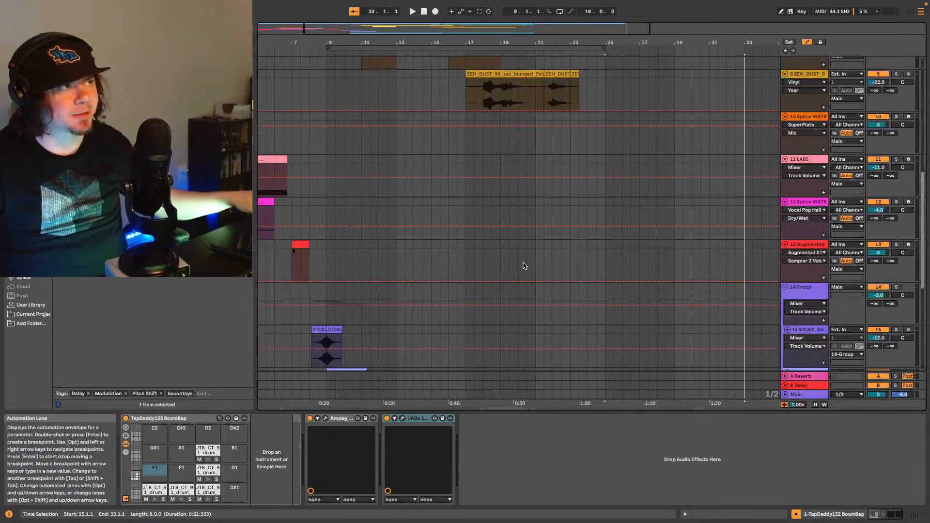
{"action": "scroll", "coordinate": [519, 272], "scroll_direction": "down", "scroll_amount": 5}
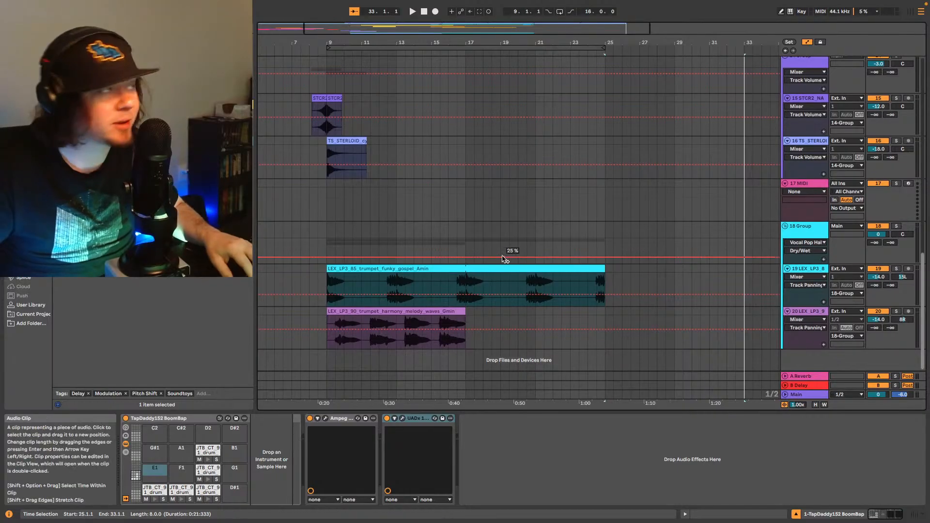
{"action": "scroll", "coordinate": [496, 256], "scroll_direction": "up", "scroll_amount": 2}
{"action": "scroll", "coordinate": [496, 256], "scroll_direction": "up", "scroll_amount": 15}
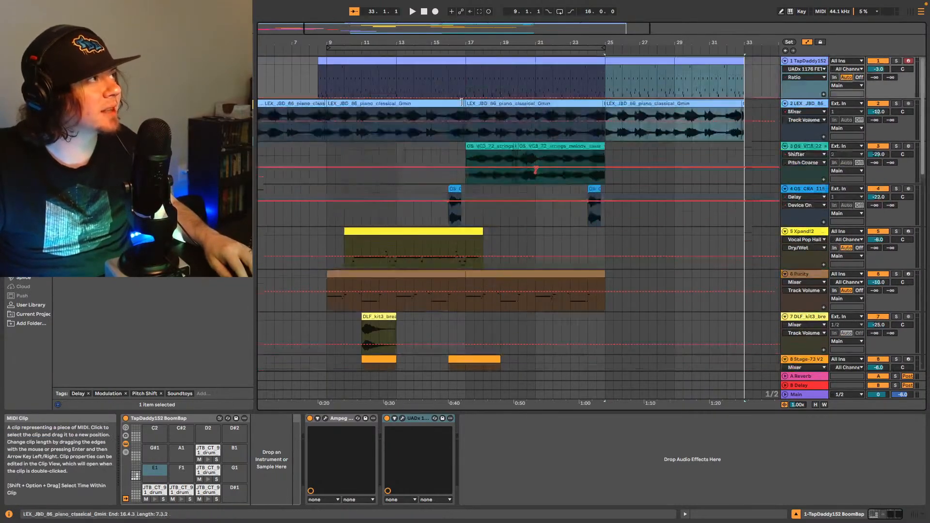
{"action": "left_click_drag", "start_coordinate": [506, 30], "coordinate": [522, 19]}
Step: Play the main section from bar 9 and check the lower tracks, including the transition effects group
{"action": "left_click", "coordinate": [333, 86]}
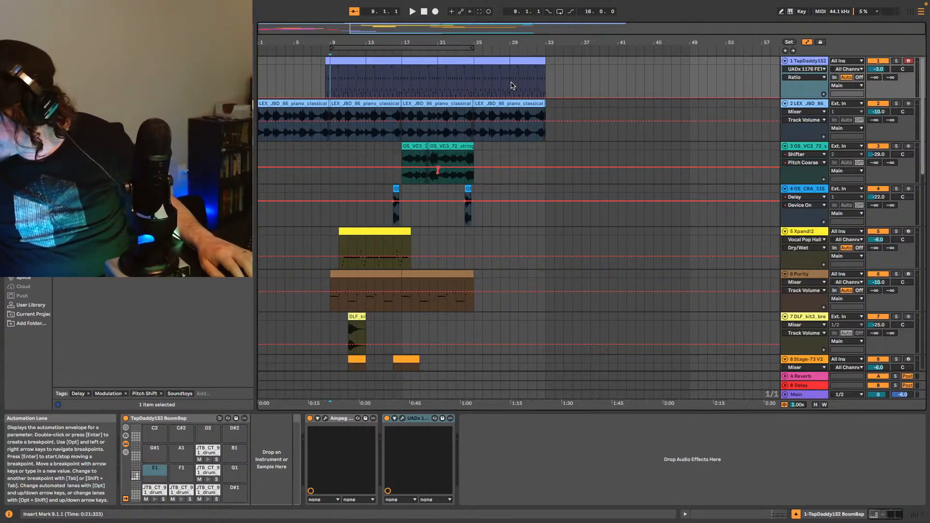
{"action": "scroll", "coordinate": [493, 237], "scroll_direction": "down", "scroll_amount": 8}
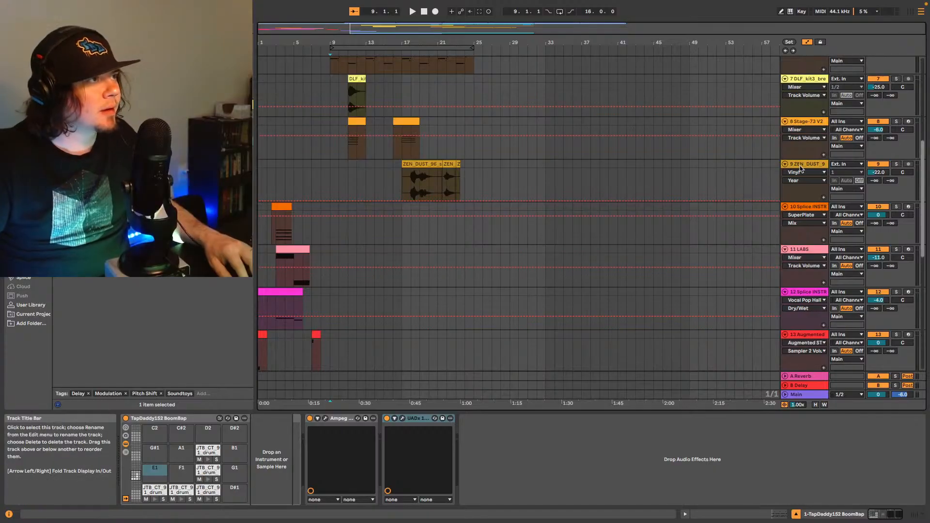
{"action": "left_click", "coordinate": [743, 165]}
{"action": "scroll", "coordinate": [687, 312], "scroll_direction": "down", "scroll_amount": 2}
{"action": "scroll", "coordinate": [687, 309], "scroll_direction": "down", "scroll_amount": 9}
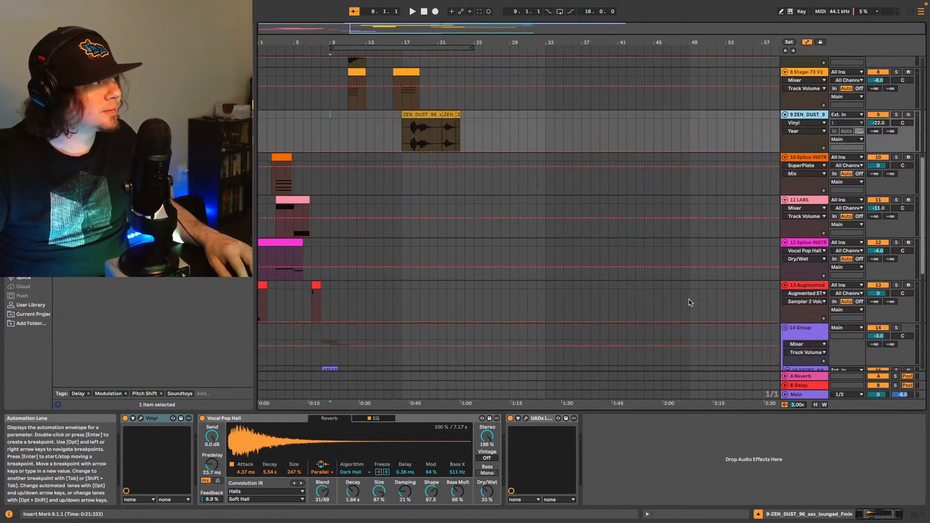
{"action": "key", "text": "space"}
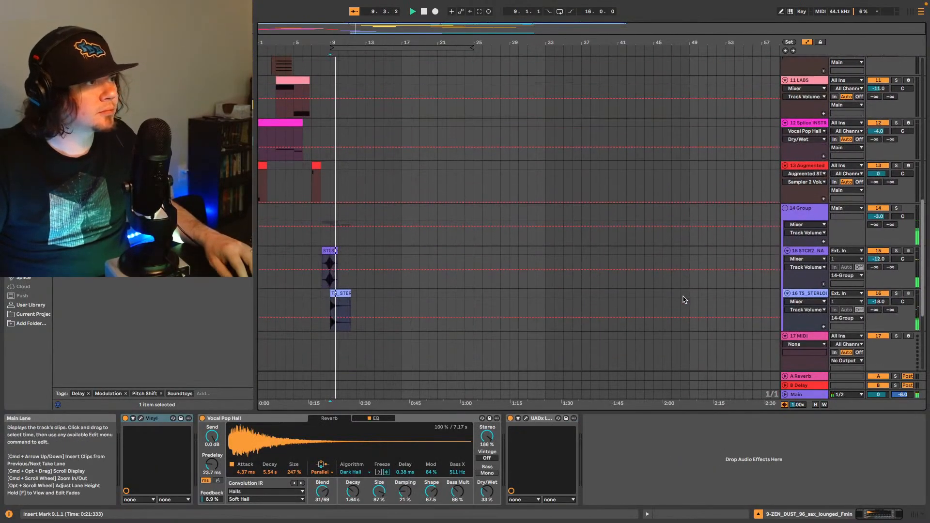
{"action": "scroll", "coordinate": [684, 297], "scroll_direction": "up", "scroll_amount": 9}
{"action": "scroll", "coordinate": [683, 293], "scroll_direction": "up", "scroll_amount": 2}
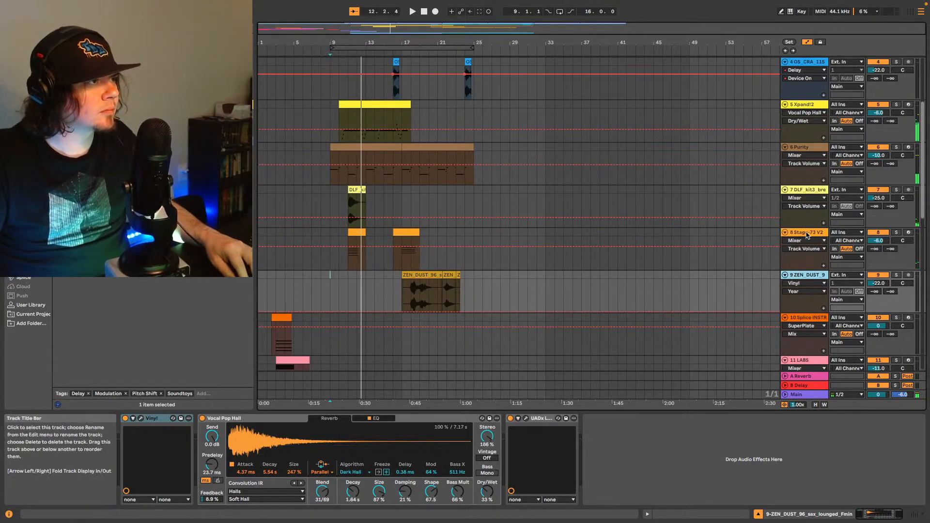
Step: Listen to the Stage-73 V2 part from bar 11 against the drums, piano and other melodic tracks
{"action": "left_click", "coordinate": [333, 248]}
{"action": "left_click", "coordinate": [349, 264]}
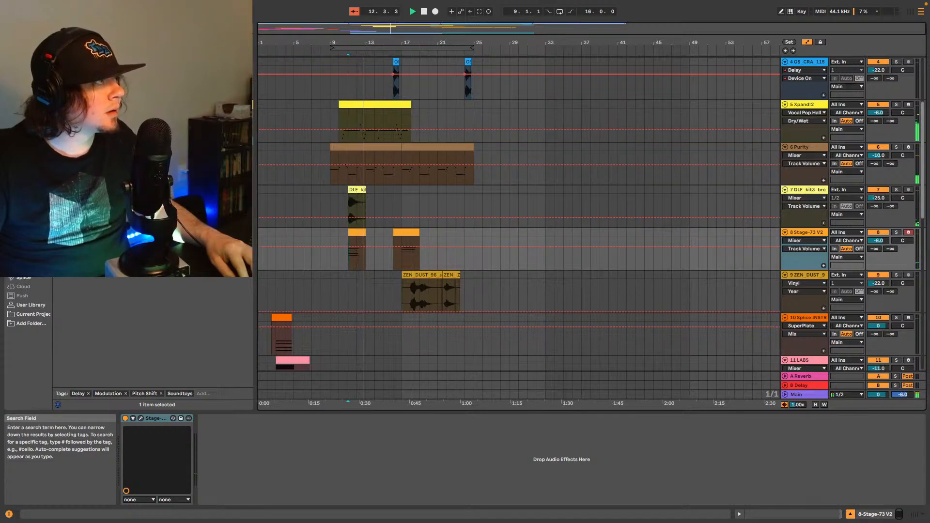
{"action": "scroll", "coordinate": [266, 208], "scroll_direction": "up", "scroll_amount": 3}
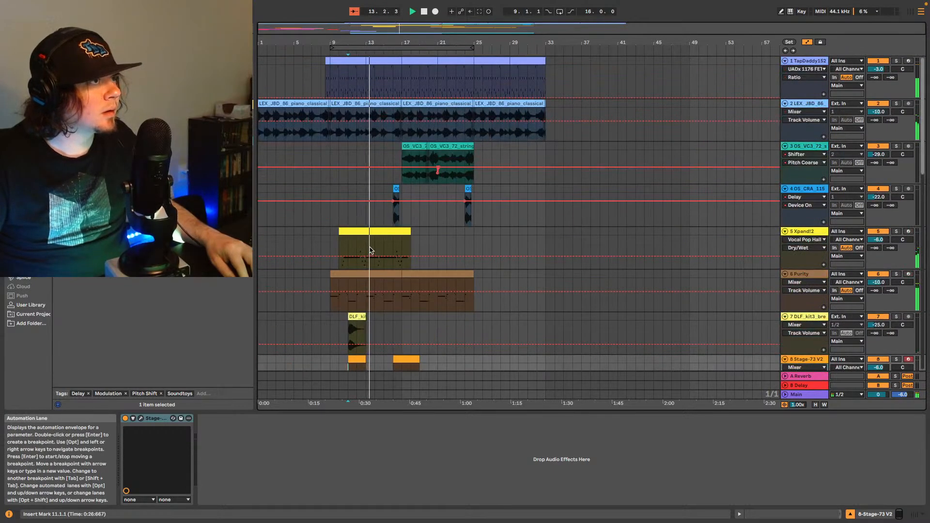
{"action": "scroll", "coordinate": [370, 250], "scroll_direction": "down", "scroll_amount": 1}
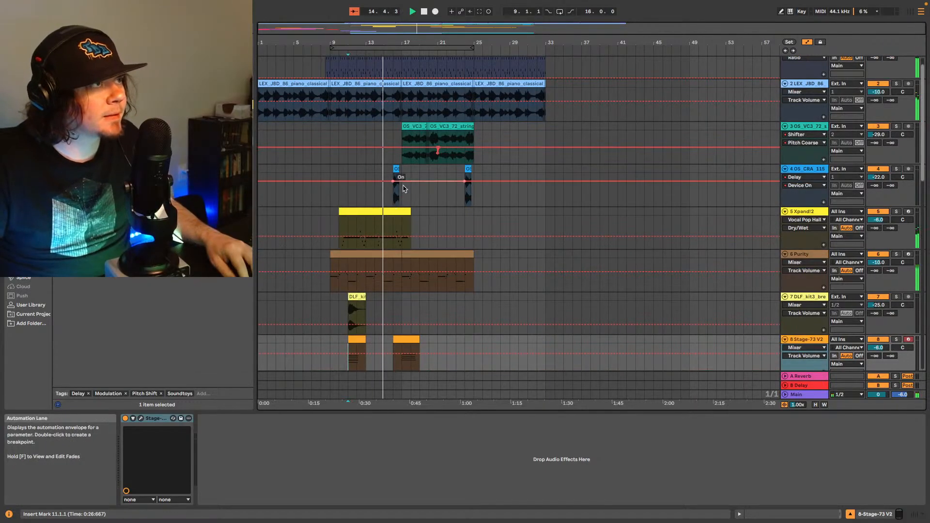
{"action": "scroll", "coordinate": [392, 218], "scroll_direction": "down", "scroll_amount": 3}
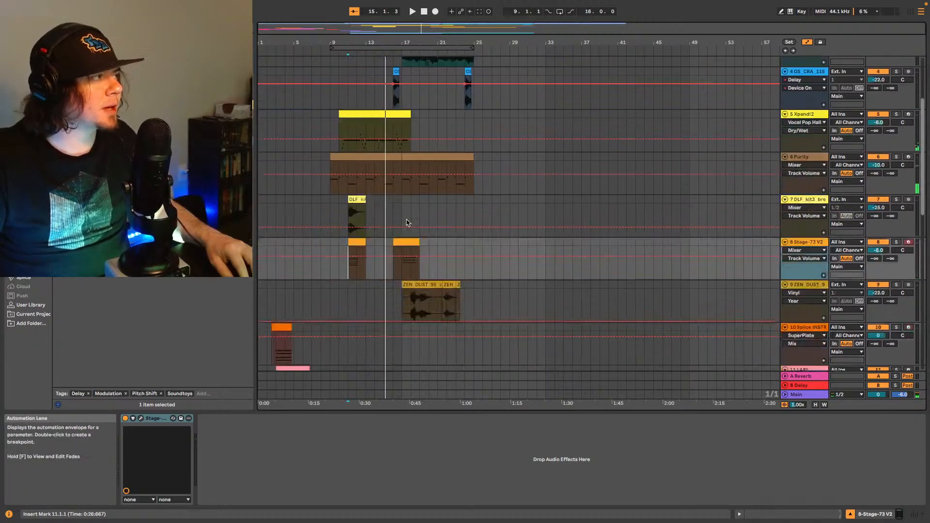
Step: Pan the Stage-73 V2 track to 13R while listening from bar 11
{"action": "key", "text": "space"}
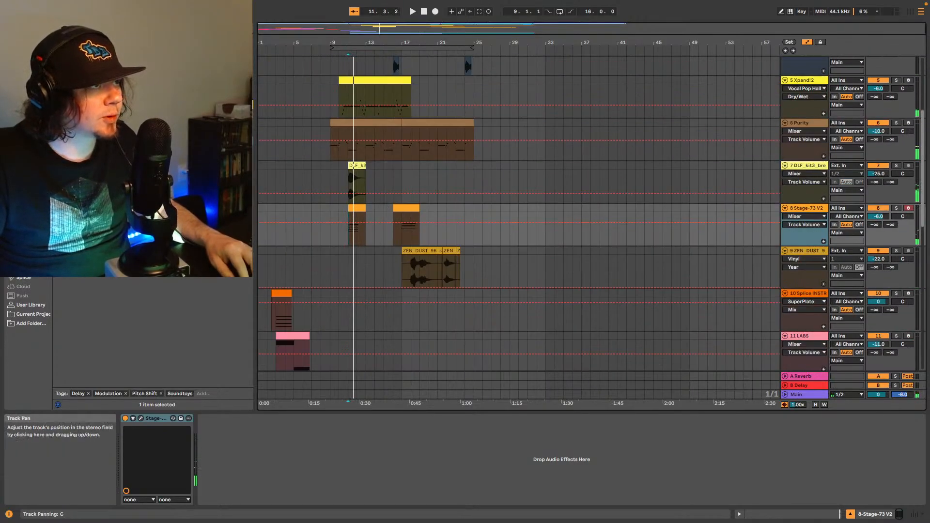
{"action": "key", "text": "space"}
{"action": "left_click_drag", "start_coordinate": [903, 216], "coordinate": [902, 214]}
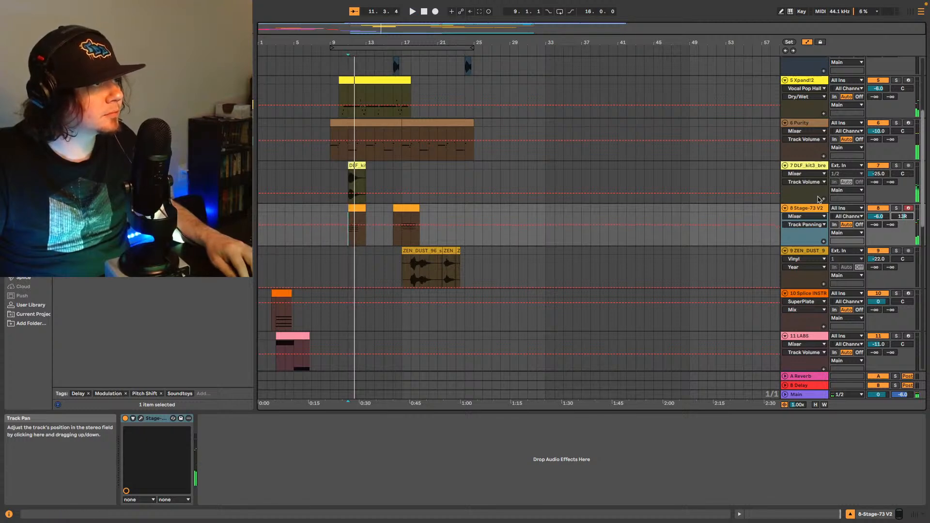
{"action": "left_click", "coordinate": [896, 209]}
{"action": "key", "text": "space"}
{"action": "left_click", "coordinate": [897, 209]}
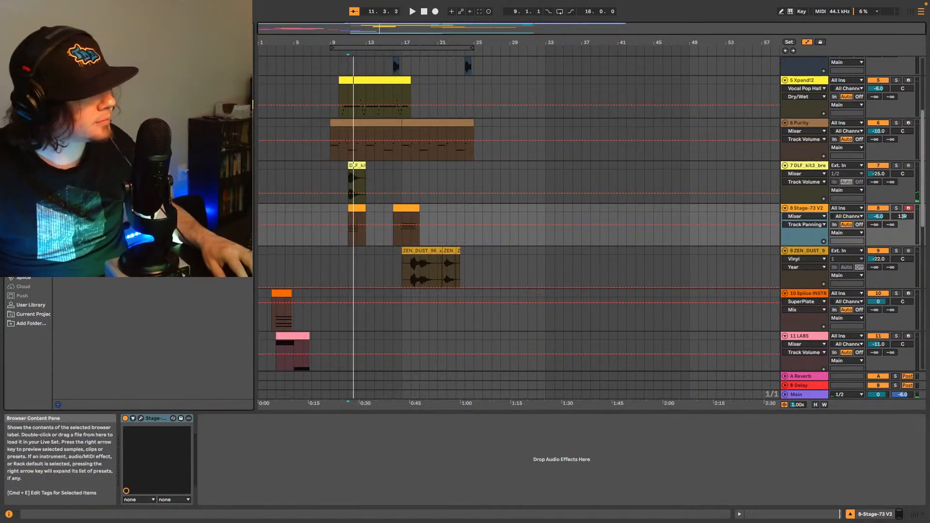
Step: Add the UADx LA-2A Tube Compressor after Stage-73 V2 and raise its peak reduction to about 50 during playback
{"action": "left_click_drag", "start_coordinate": [159, 218], "coordinate": [271, 454]}
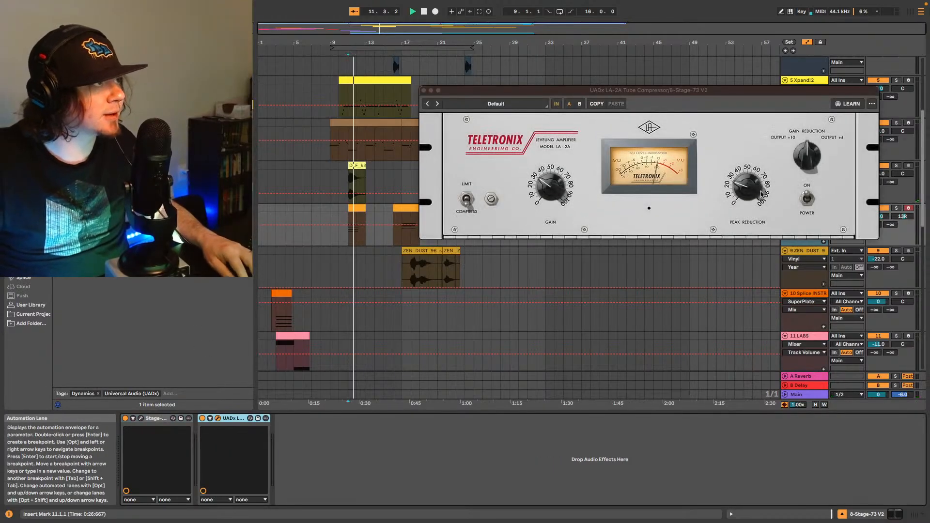
{"action": "key", "text": "space"}
{"action": "left_click_drag", "start_coordinate": [750, 190], "coordinate": [758, 173]}
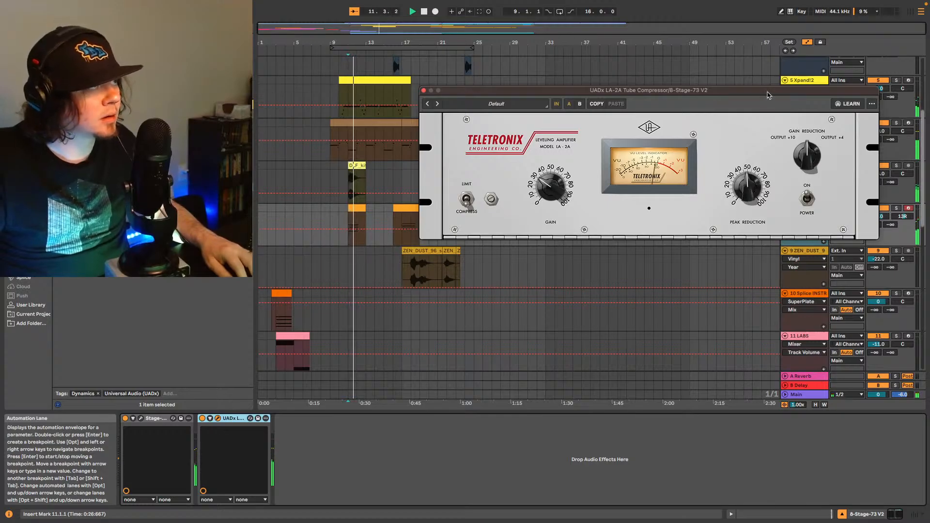
{"action": "left_click_drag", "start_coordinate": [767, 95], "coordinate": [714, 79]}
{"action": "key", "text": "space"}
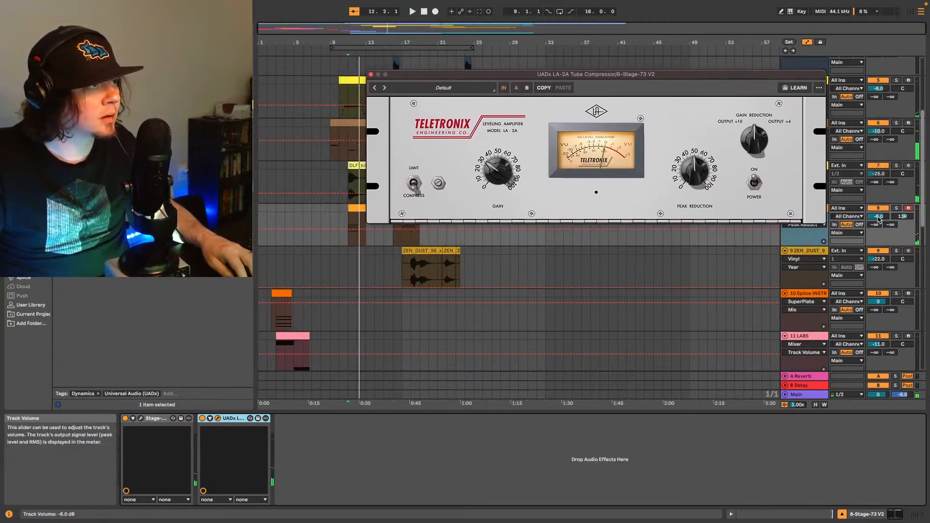
Step: Lower the Stage-73 V2 track volume to -8 dB and play the section again
{"action": "left_click", "coordinate": [878, 217]}
{"action": "key", "text": "Down"}
{"action": "key", "text": "Down"}
{"action": "key", "text": "space"}
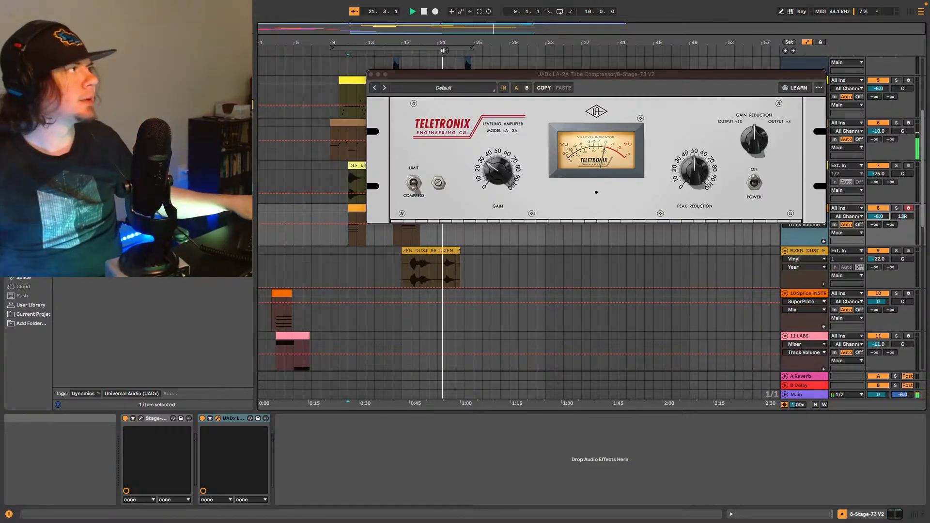
Step: Close the LA-2A window and look over the tracks while the beat plays on from bar 21
{"action": "left_click", "coordinate": [371, 74]}
{"action": "scroll", "coordinate": [649, 257], "scroll_direction": "down", "scroll_amount": 2}
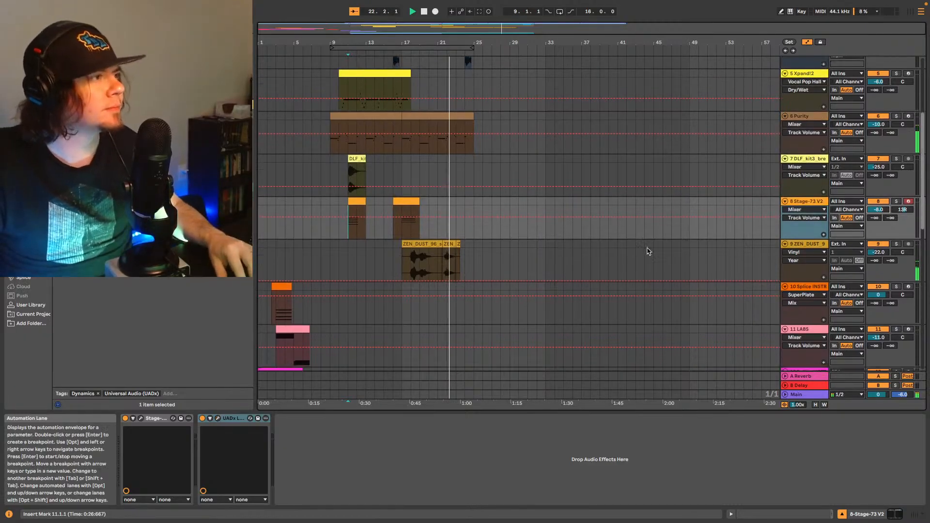
{"action": "scroll", "coordinate": [635, 208], "scroll_direction": "up", "scroll_amount": 6}
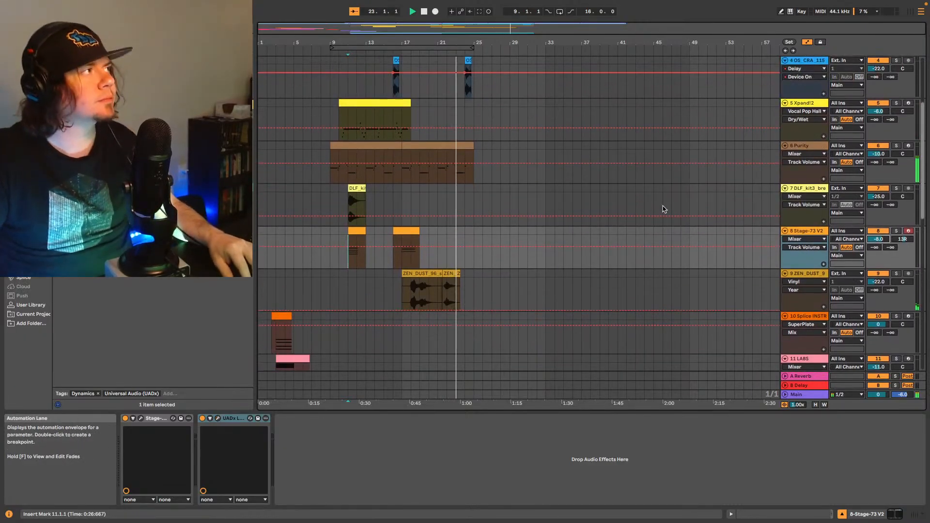
{"action": "scroll", "coordinate": [657, 200], "scroll_direction": "up", "scroll_amount": 2}
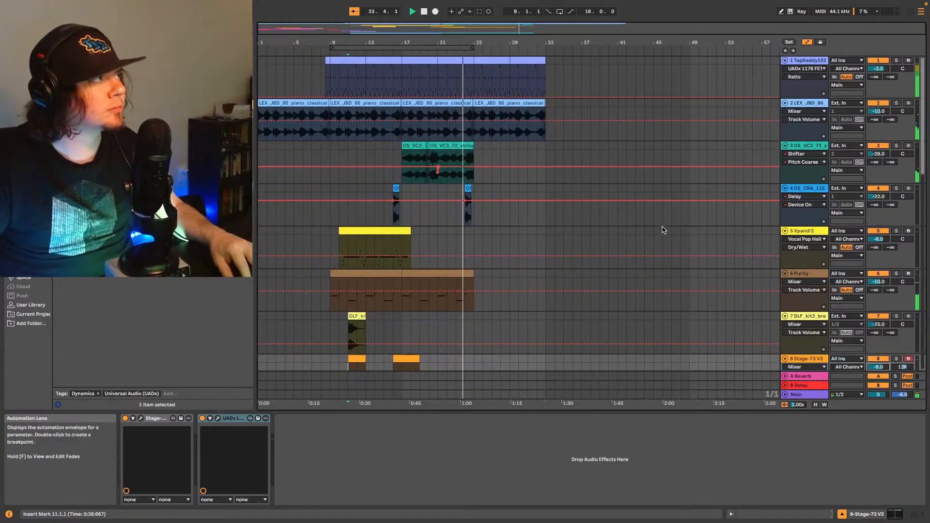
Step: Add an empty MIDI track and an empty audio track below the ZEN_DUST saxophone track
{"action": "scroll", "coordinate": [654, 238], "scroll_direction": "down", "scroll_amount": 7}
{"action": "scroll", "coordinate": [649, 237], "scroll_direction": "up", "scroll_amount": 8}
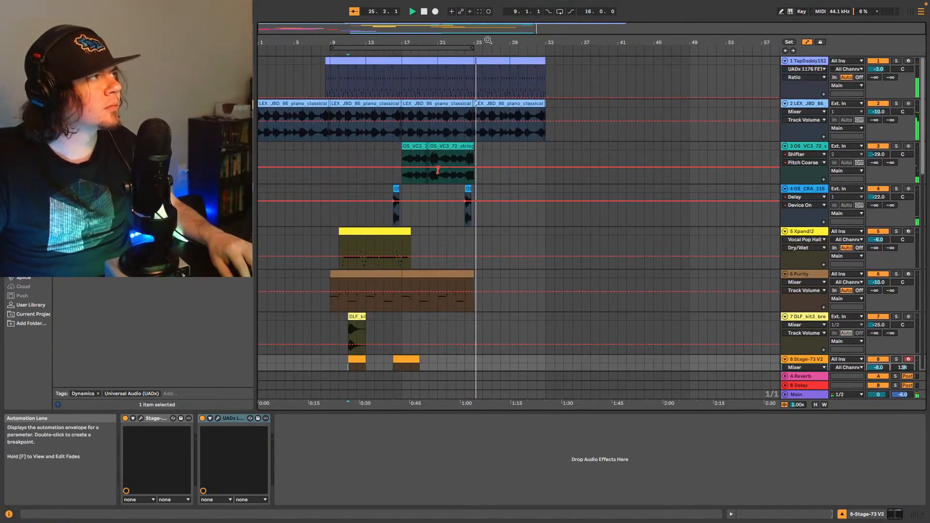
{"action": "scroll", "coordinate": [624, 346], "scroll_direction": "down", "scroll_amount": 12}
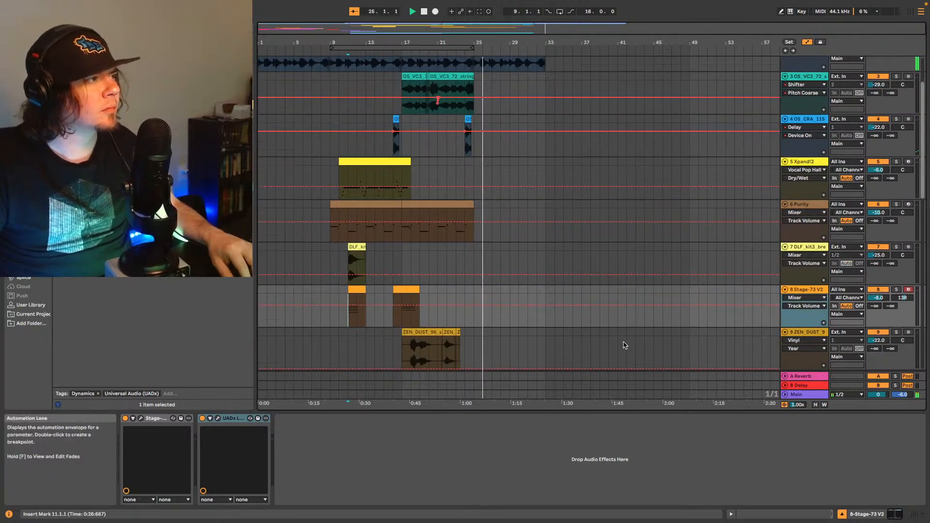
{"action": "scroll", "coordinate": [623, 341], "scroll_direction": "down", "scroll_amount": 8}
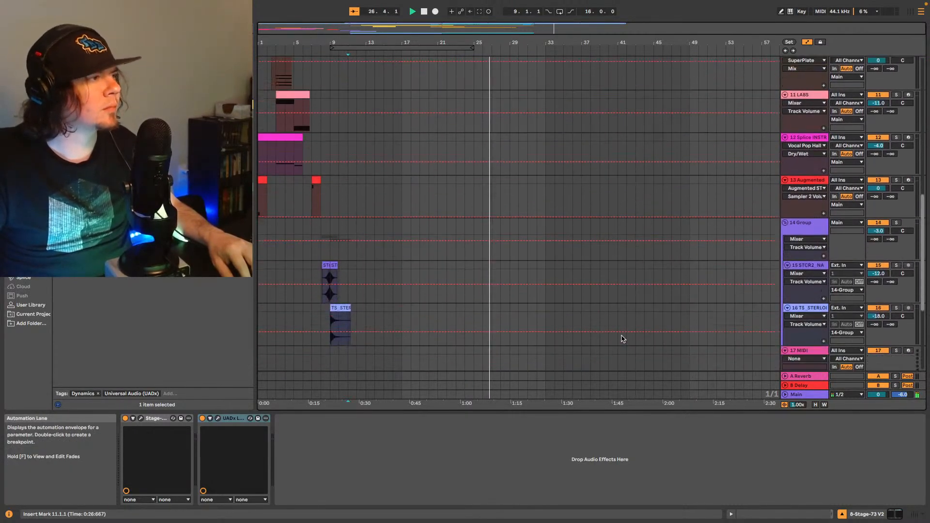
{"action": "scroll", "coordinate": [624, 335], "scroll_direction": "up", "scroll_amount": 12}
{"action": "scroll", "coordinate": [624, 332], "scroll_direction": "up", "scroll_amount": 1}
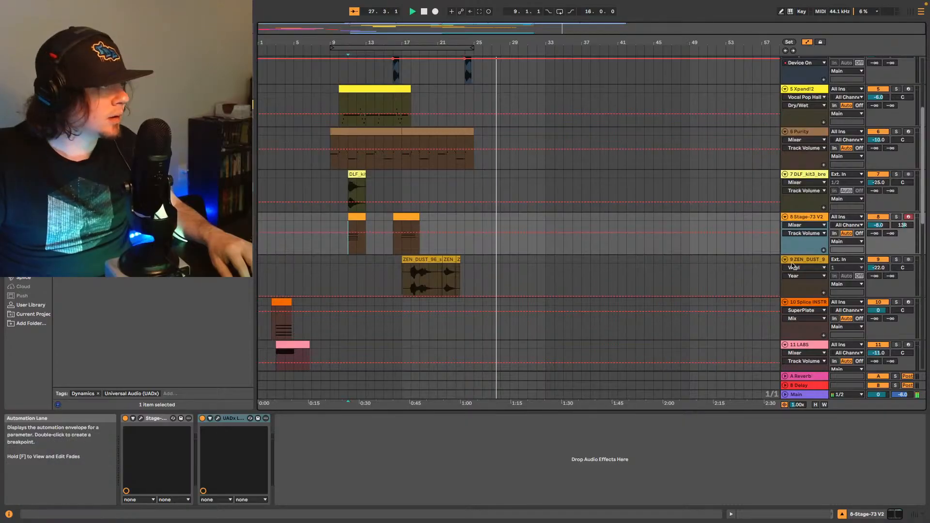
{"action": "left_click", "coordinate": [807, 262]}
{"action": "key", "text": "ctrl+shift+t"}
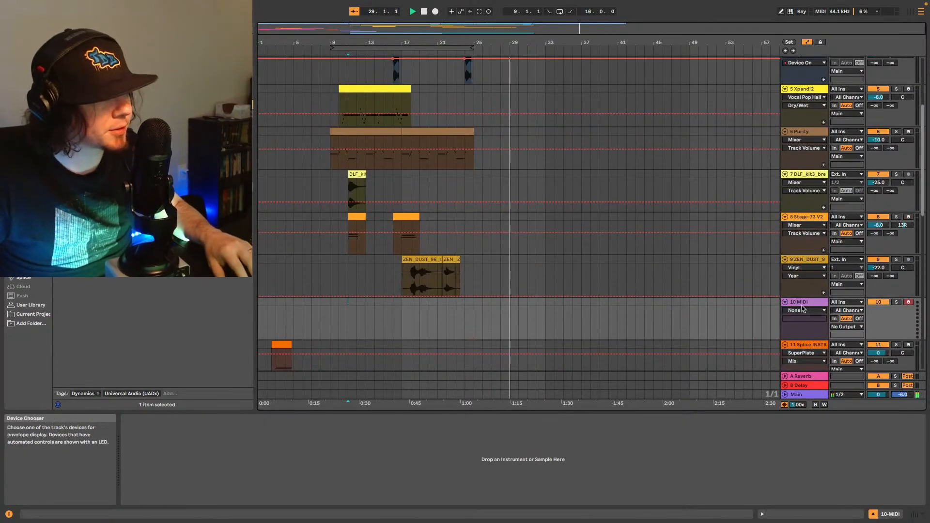
{"action": "left_click", "coordinate": [805, 262]}
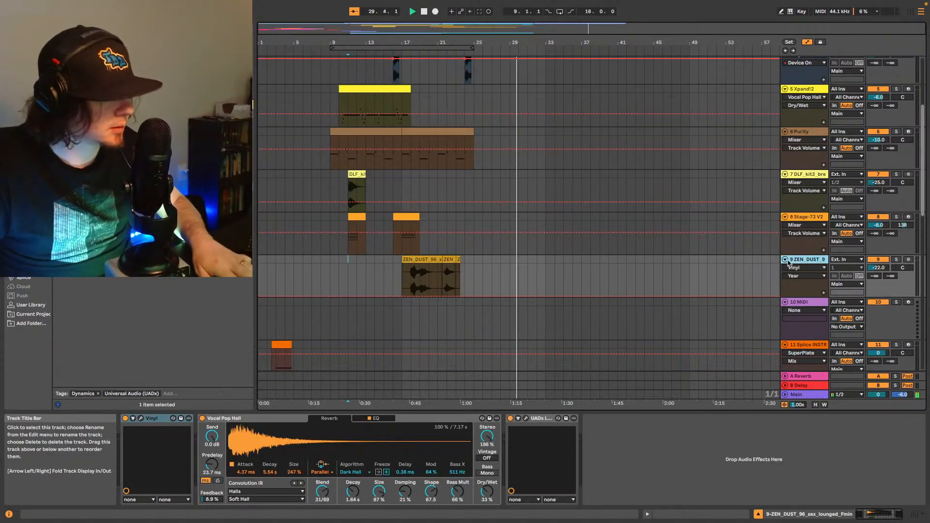
{"action": "key", "text": "ctrl+t"}
{"action": "scroll", "coordinate": [758, 285], "scroll_direction": "down", "scroll_amount": 2}
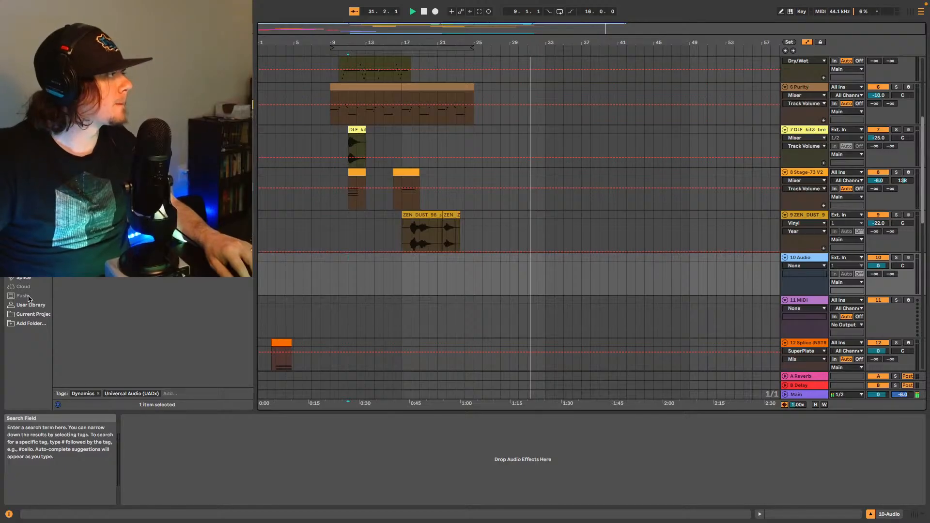
Step: Show the Splice sample browser and move the 16-bar loop region so it starts at bar 25
{"action": "left_click", "coordinate": [23, 277]}
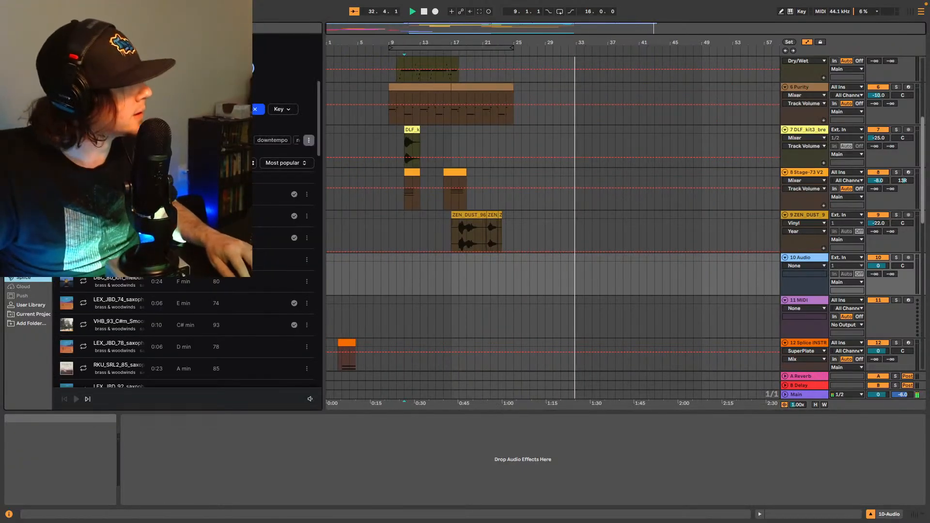
{"action": "left_click", "coordinate": [571, 471]}
{"action": "key", "text": "space"}
{"action": "key", "text": "space"}
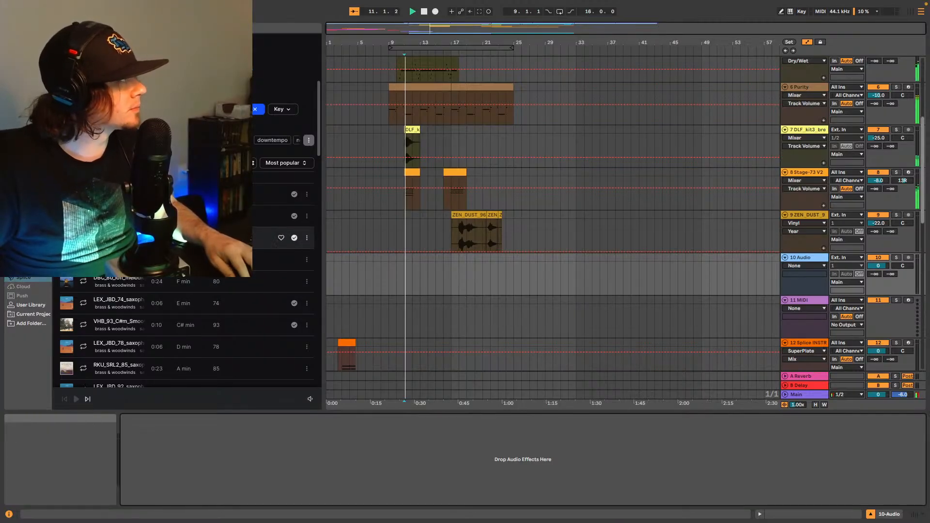
{"action": "left_click_drag", "start_coordinate": [465, 48], "coordinate": [561, 47]}
{"action": "scroll", "coordinate": [543, 147], "scroll_direction": "up", "scroll_amount": 6}
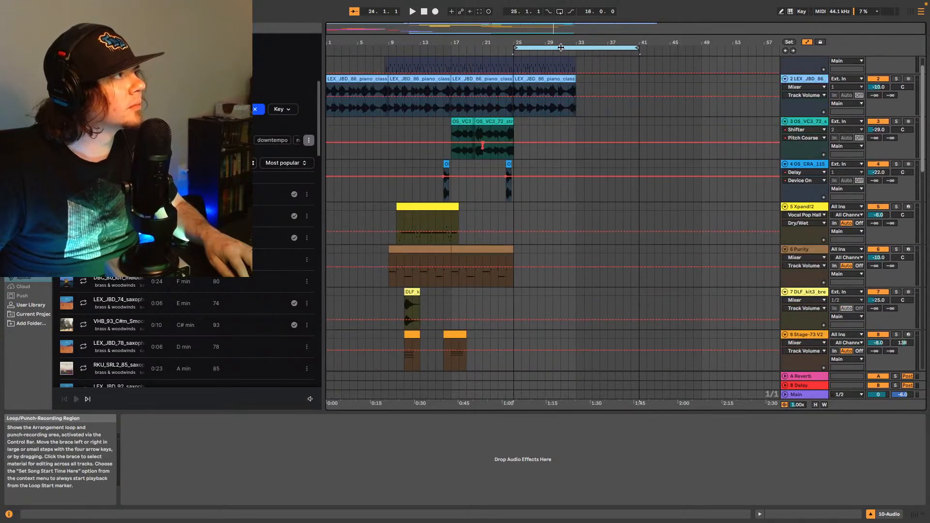
{"action": "scroll", "coordinate": [538, 121], "scroll_direction": "up", "scroll_amount": 2}
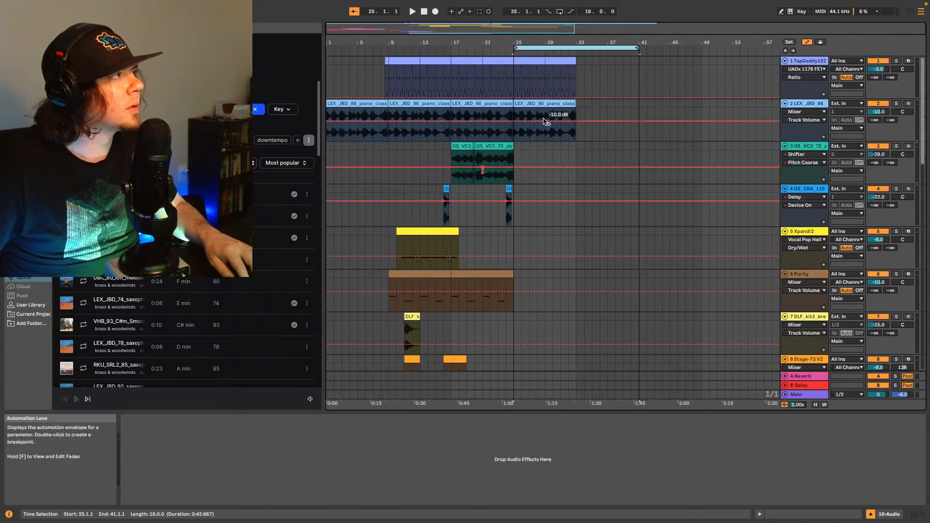
{"action": "left_click_drag", "start_coordinate": [516, 137], "coordinate": [580, 67]}
{"action": "left_click", "coordinate": [580, 76]}
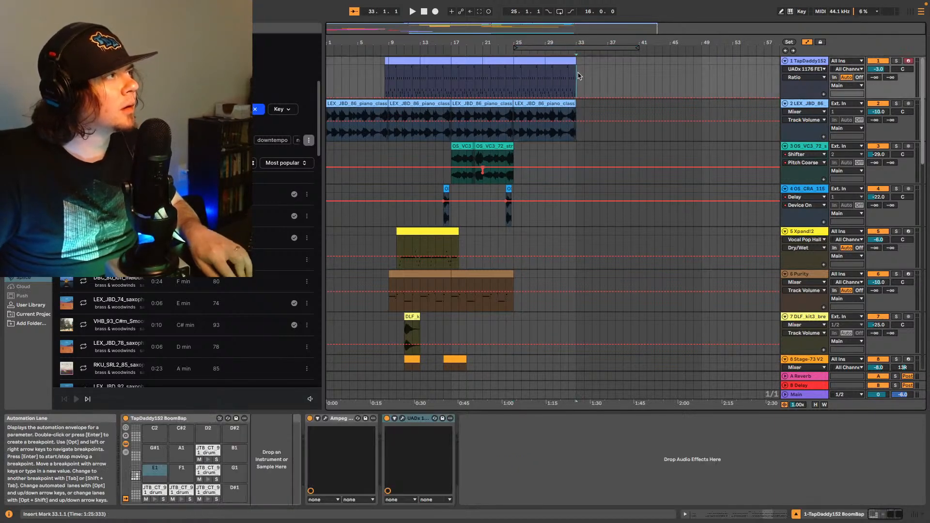
{"action": "left_click_drag", "start_coordinate": [516, 137], "coordinate": [577, 66]}
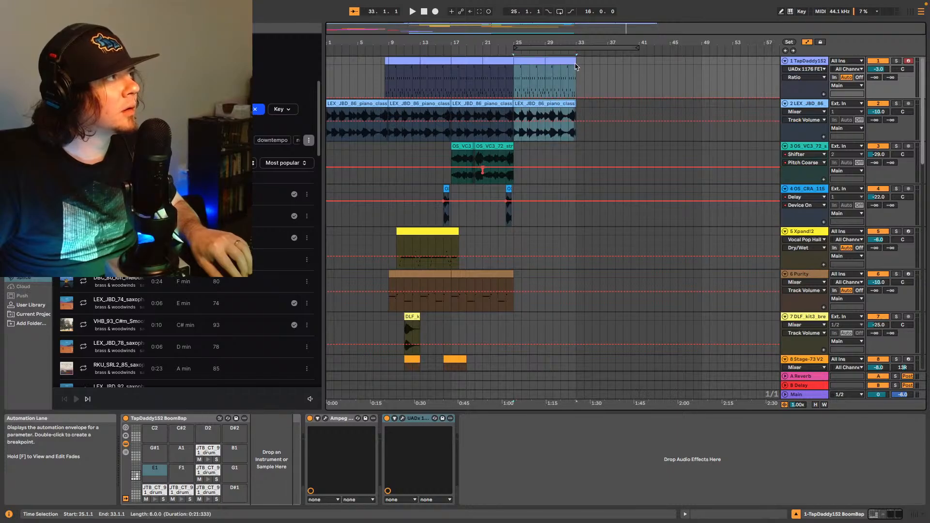
{"action": "left_click", "coordinate": [579, 70]}
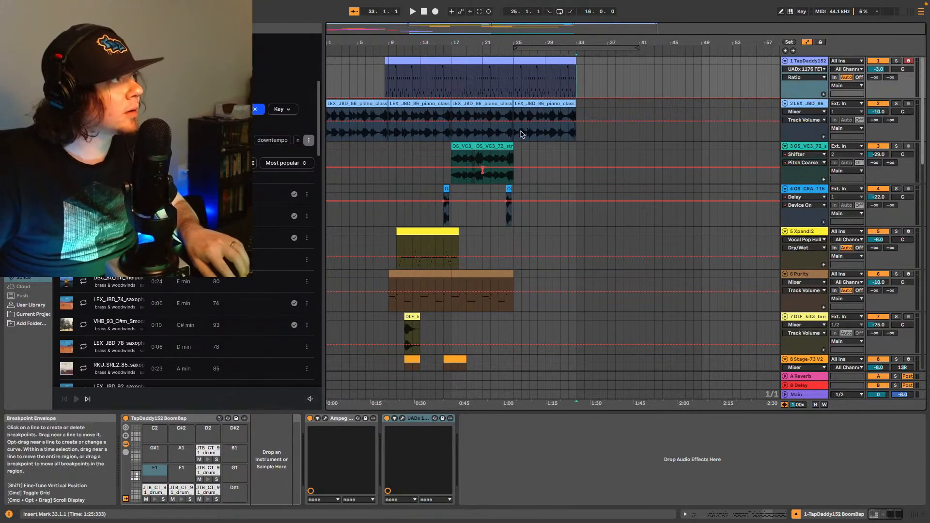
{"action": "left_click_drag", "start_coordinate": [515, 138], "coordinate": [574, 64]}
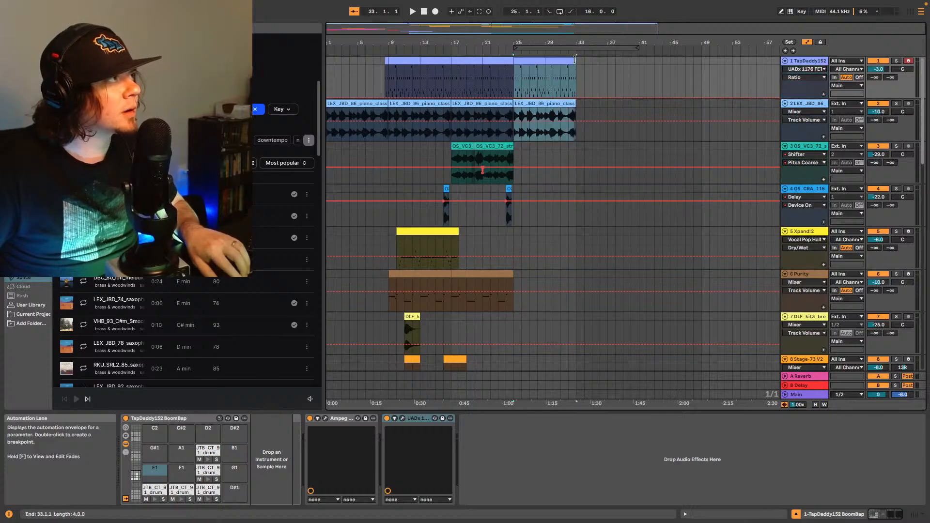
{"action": "left_click", "coordinate": [577, 73]}
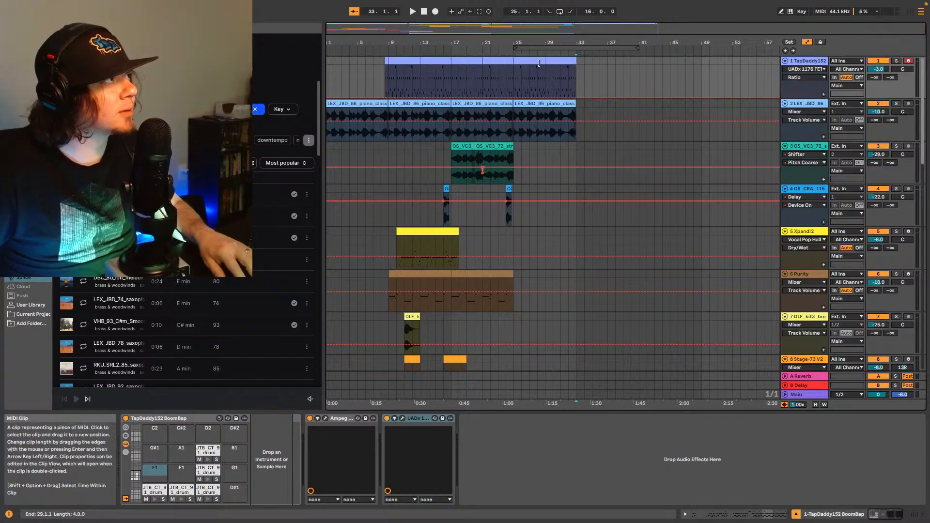
{"action": "left_click_drag", "start_coordinate": [516, 133], "coordinate": [577, 71]}
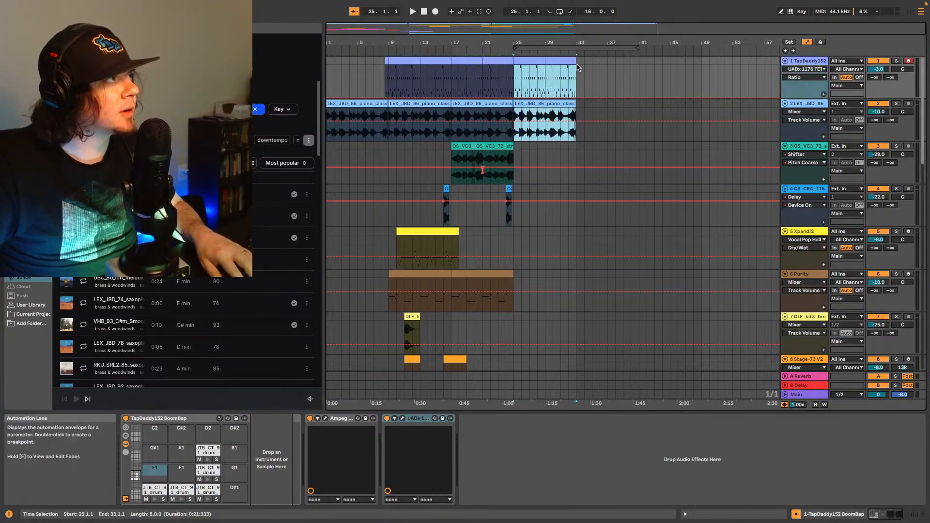
{"action": "left_click", "coordinate": [577, 71]}
Step: Copy the drum and piano clips from bars 25 to 33 and paste them at bar 33
{"action": "left_click_drag", "start_coordinate": [516, 138], "coordinate": [568, 61]}
{"action": "right_click", "coordinate": [567, 61]}
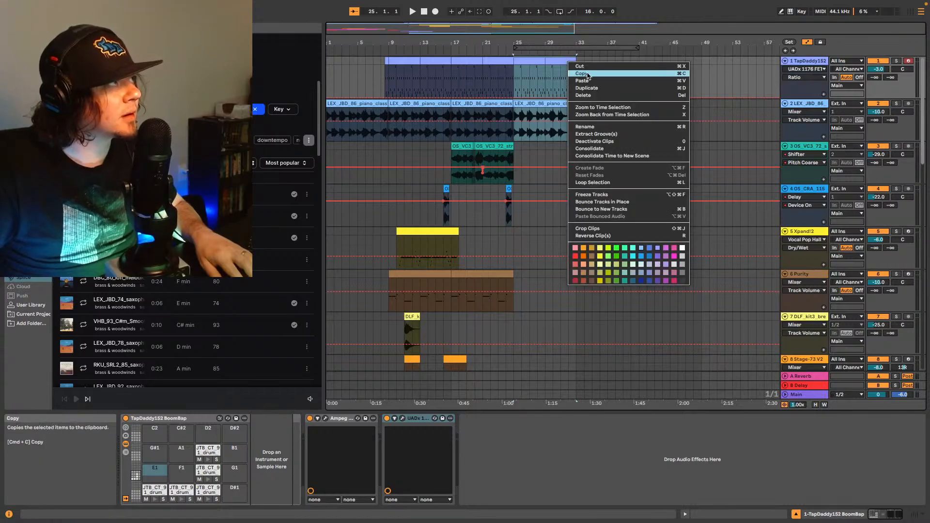
{"action": "left_click", "coordinate": [588, 76]}
{"action": "left_click", "coordinate": [577, 71]}
{"action": "right_click", "coordinate": [577, 72]}
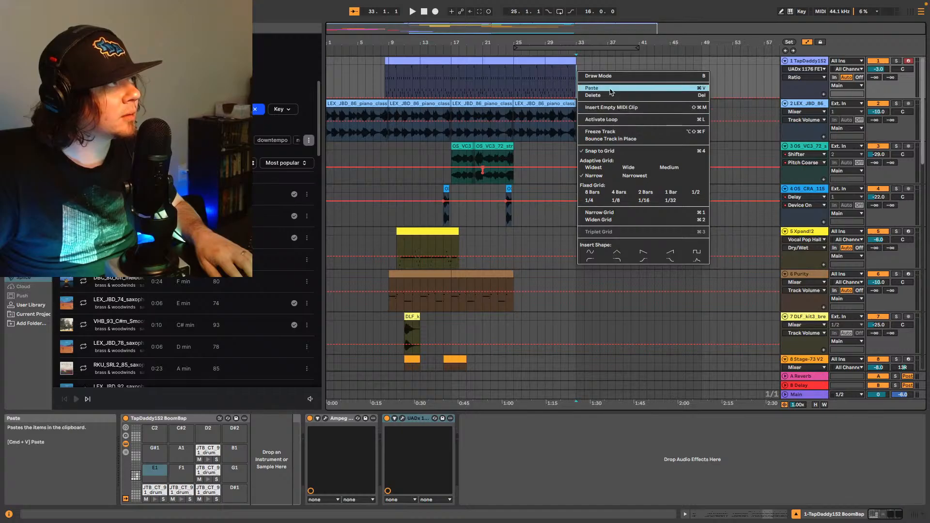
{"action": "left_click", "coordinate": [611, 92]}
Step: Turn on arrangement looping for the region from bar 25 to 41 and start playback at bar 25
{"action": "scroll", "coordinate": [630, 135], "scroll_direction": "down", "scroll_amount": 5}
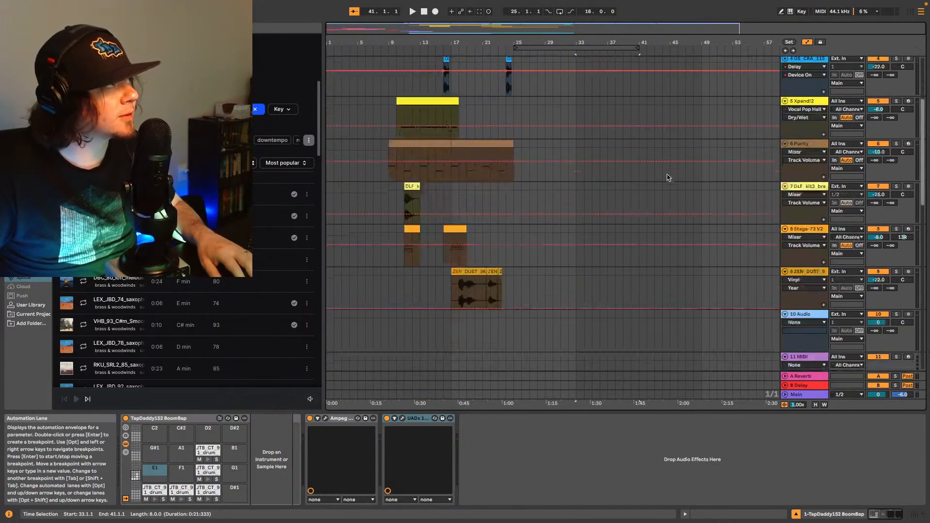
{"action": "scroll", "coordinate": [625, 145], "scroll_direction": "up", "scroll_amount": 5}
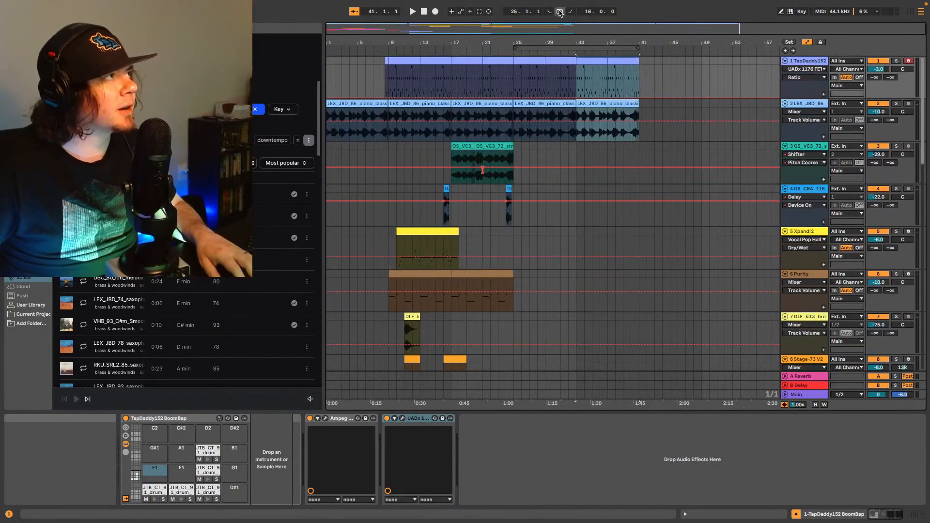
{"action": "left_click", "coordinate": [560, 12]}
{"action": "scroll", "coordinate": [615, 154], "scroll_direction": "down", "scroll_amount": 2}
{"action": "key", "text": "space"}
{"action": "key", "text": "space"}
{"action": "left_click", "coordinate": [515, 97]}
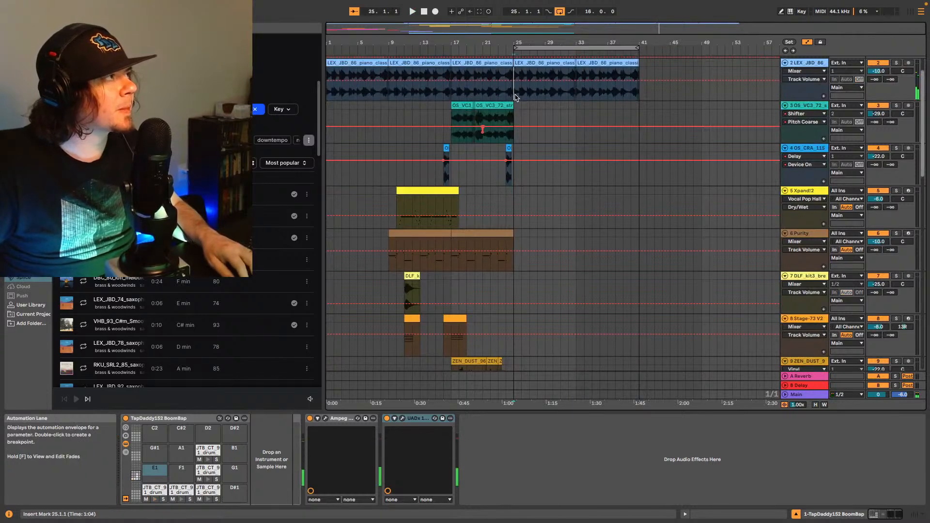
{"action": "key", "text": "space"}
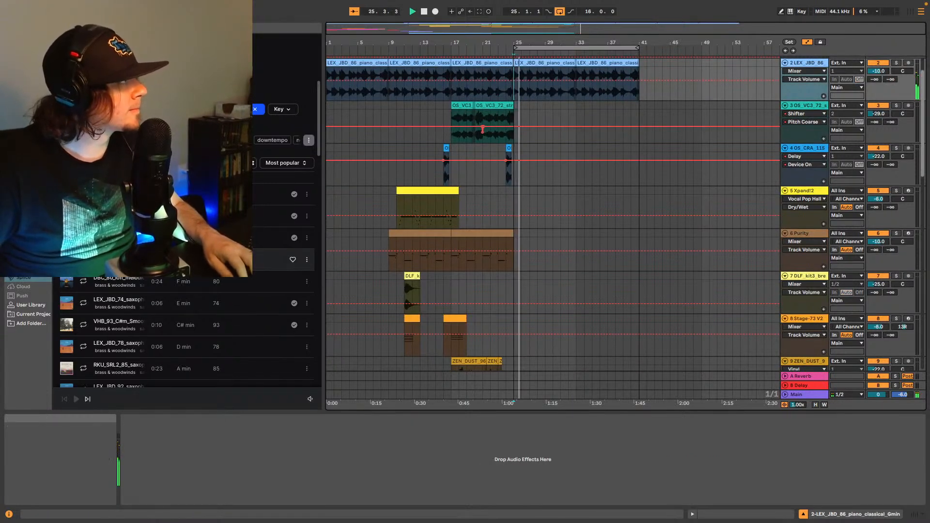
Step: Preview the RKU_SRL2_70 saxophone loop over the beat, adjust the preview volume and check the sample's key and pitch settings
{"action": "left_click", "coordinate": [116, 259]}
{"action": "left_click", "coordinate": [240, 399]}
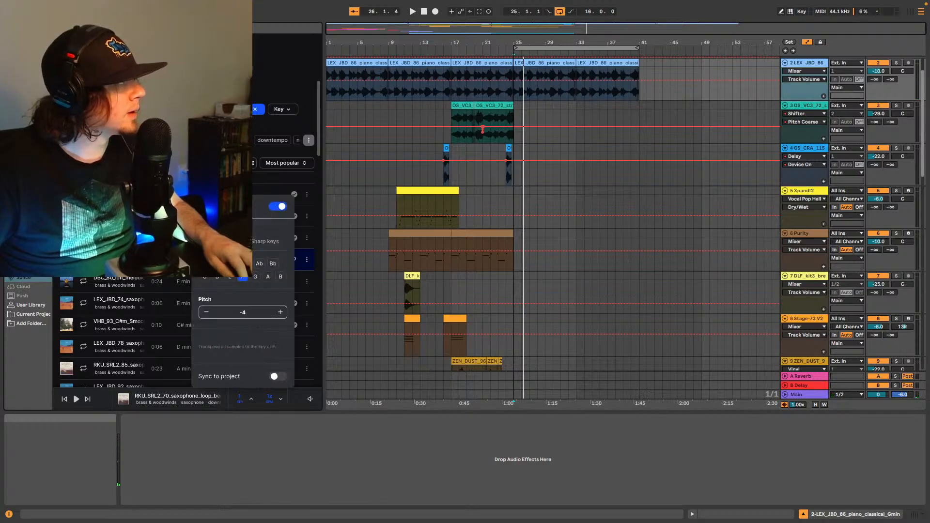
{"action": "left_click", "coordinate": [137, 264]}
{"action": "key", "text": "space"}
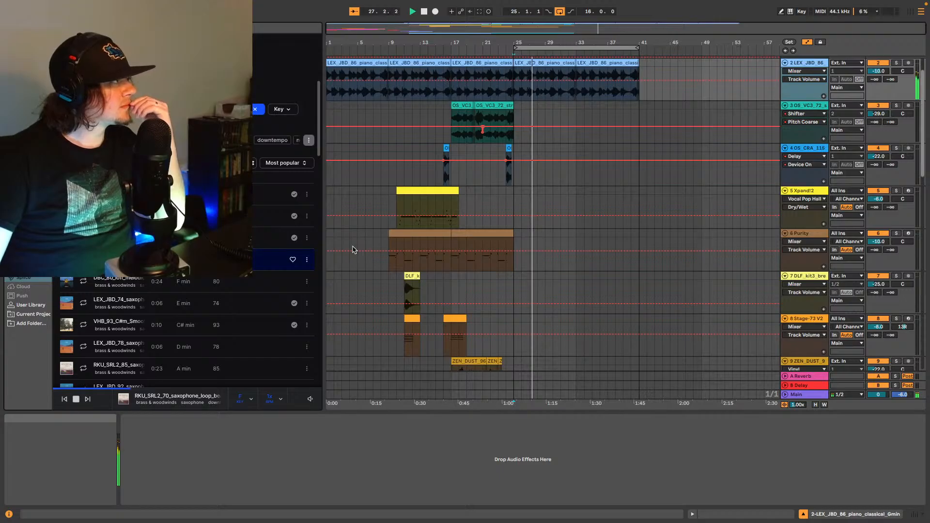
{"action": "mouse_move", "coordinate": [309, 399]}
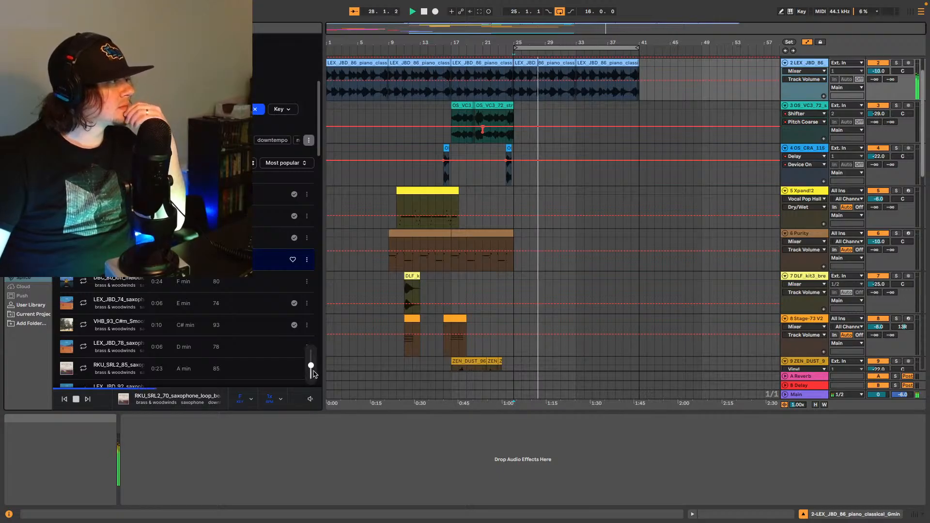
{"action": "left_click_drag", "start_coordinate": [311, 371], "coordinate": [312, 373]}
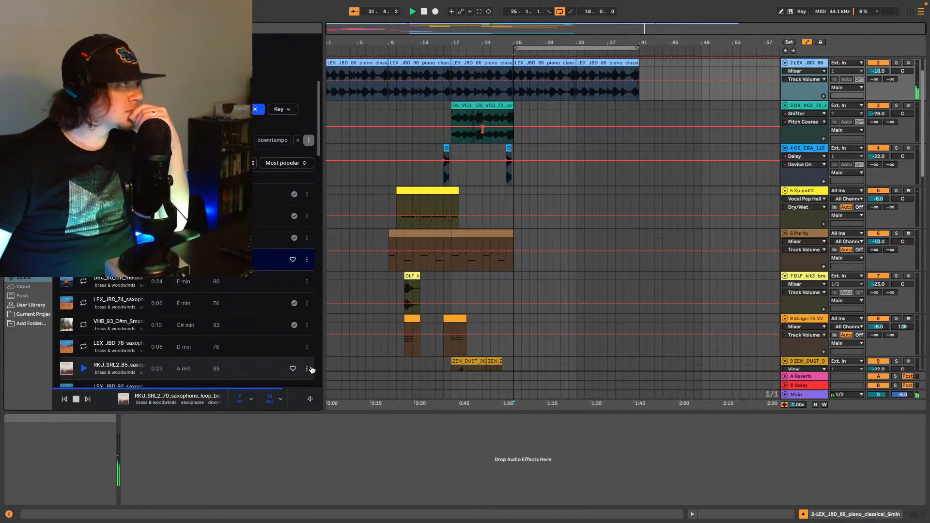
{"action": "left_click", "coordinate": [248, 404]}
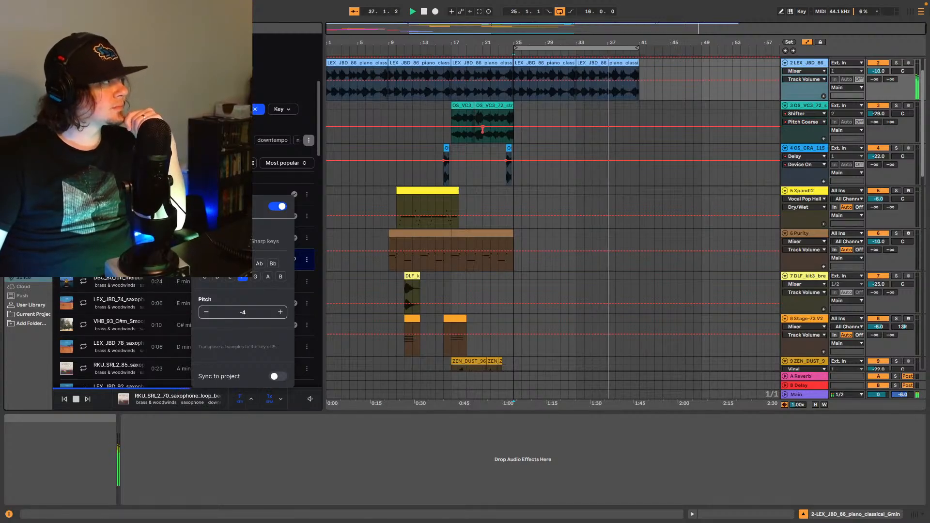
Step: Open the sample pack of the current saxophone loop and preview its freedom_side_Bm and beachwalk_Am loops over the beat
{"action": "left_click", "coordinate": [66, 259]}
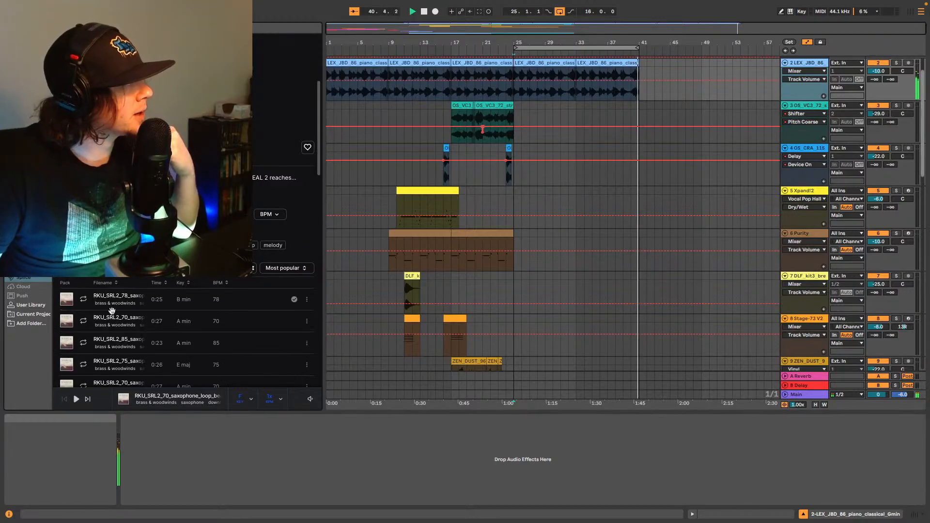
{"action": "left_click", "coordinate": [82, 300]}
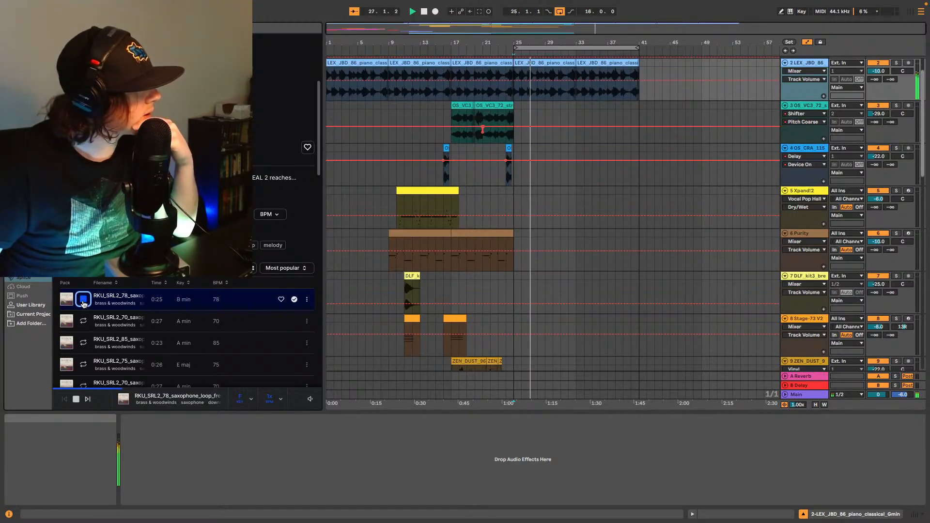
{"action": "scroll", "coordinate": [128, 343], "scroll_direction": "down", "scroll_amount": 1}
{"action": "scroll", "coordinate": [128, 343], "scroll_direction": "down", "scroll_amount": 5}
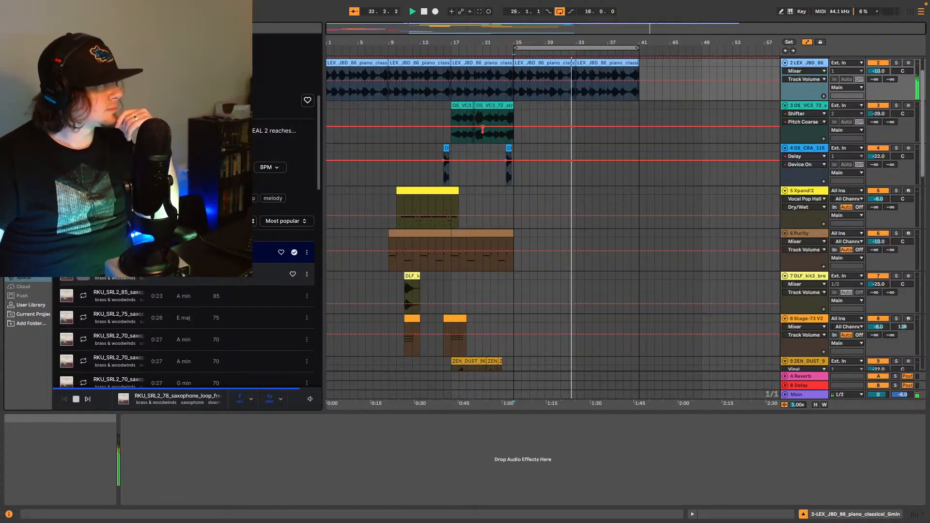
{"action": "left_click", "coordinate": [86, 277]}
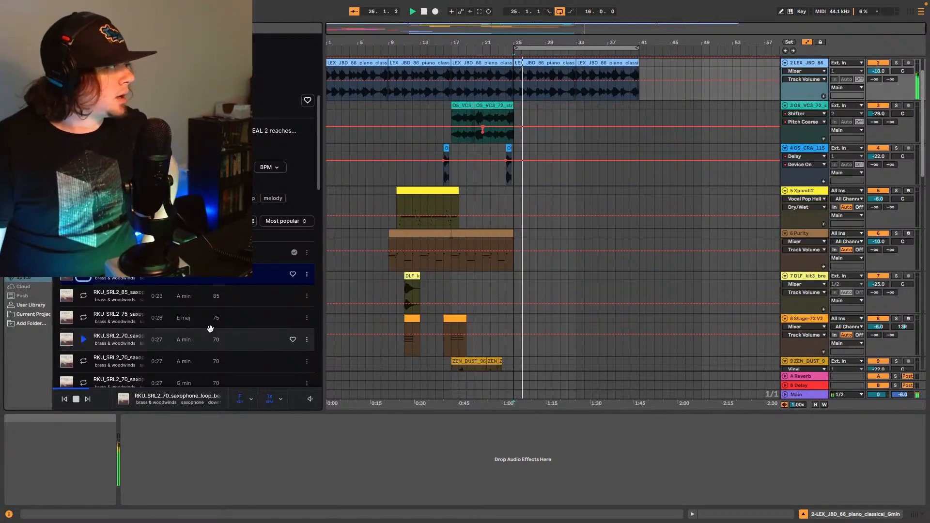
Step: Preview the pack's astrosoul, friends, beachwalk_stranger, hobbiton and tropical_nights saxophone loops against the looping drums and piano
{"action": "left_click", "coordinate": [84, 297]}
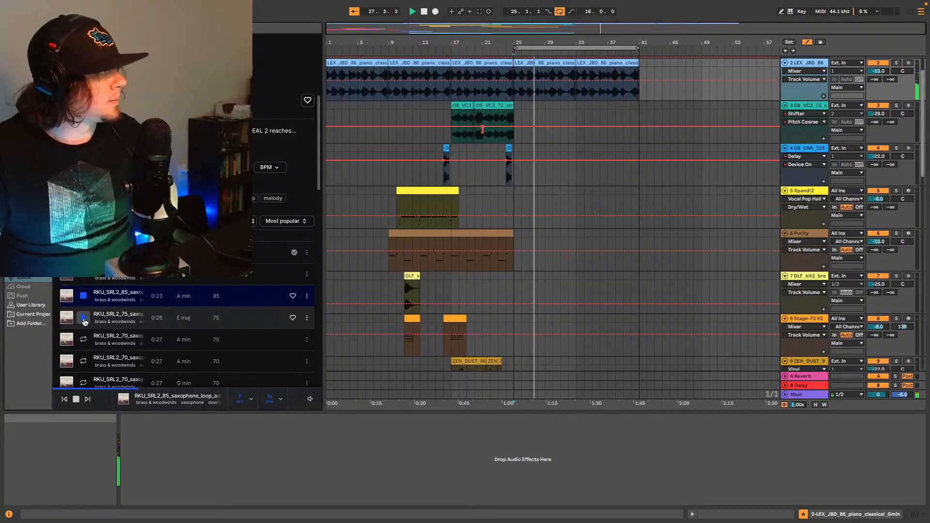
{"action": "left_click", "coordinate": [84, 318]}
{"action": "scroll", "coordinate": [85, 322], "scroll_direction": "down", "scroll_amount": 2}
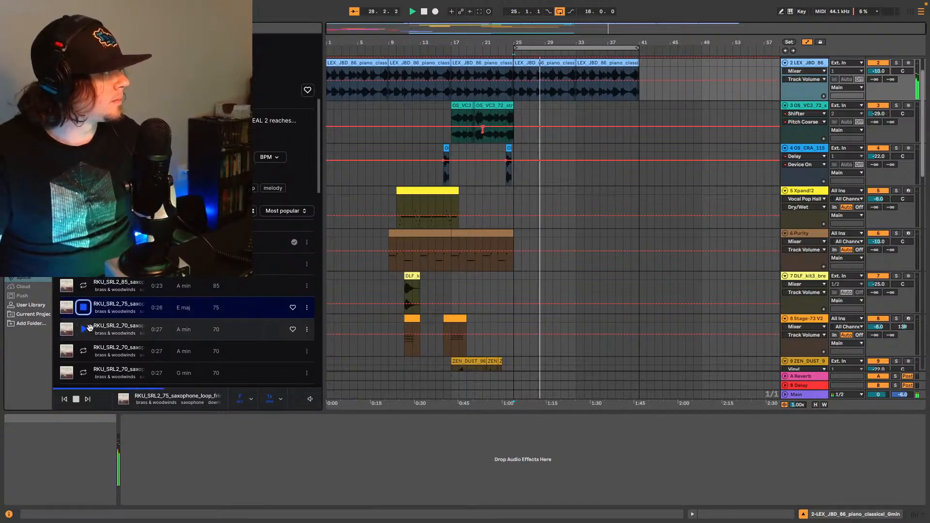
{"action": "scroll", "coordinate": [87, 319], "scroll_direction": "down", "scroll_amount": 2}
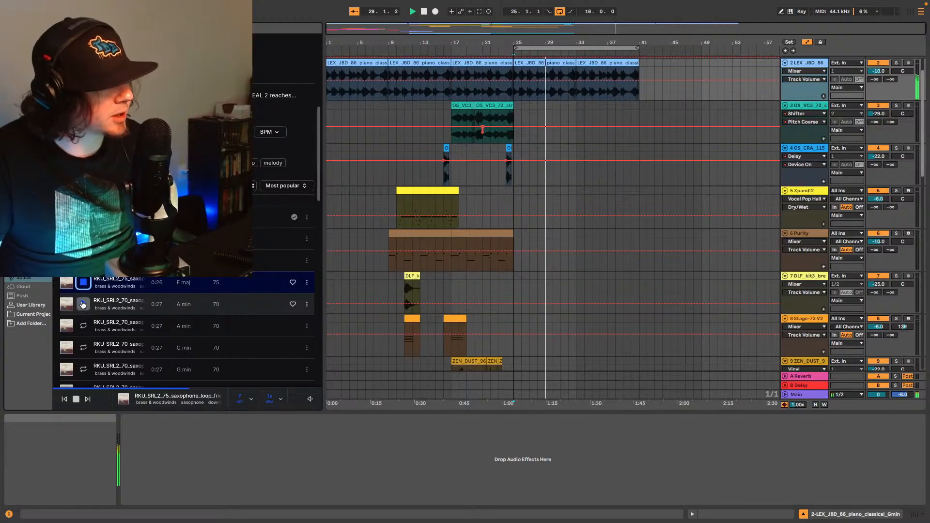
{"action": "left_click", "coordinate": [83, 304]}
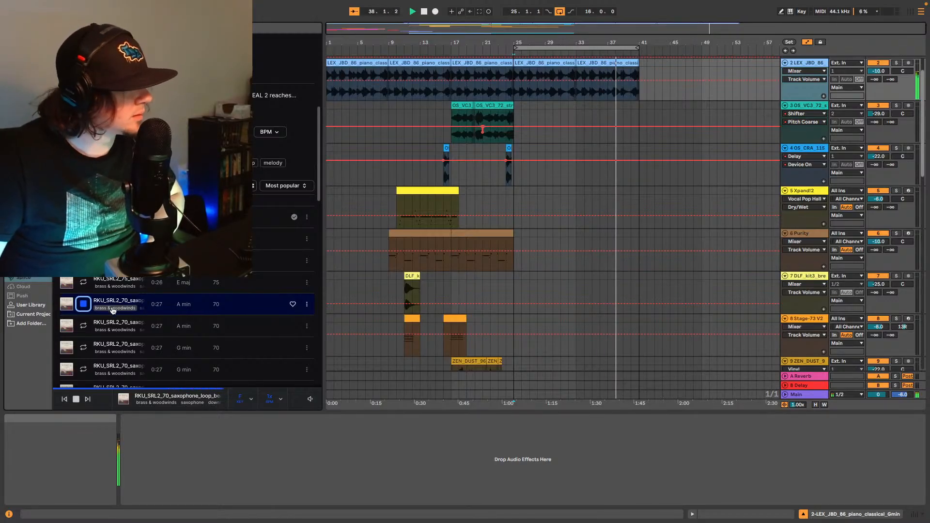
{"action": "left_click", "coordinate": [85, 329]}
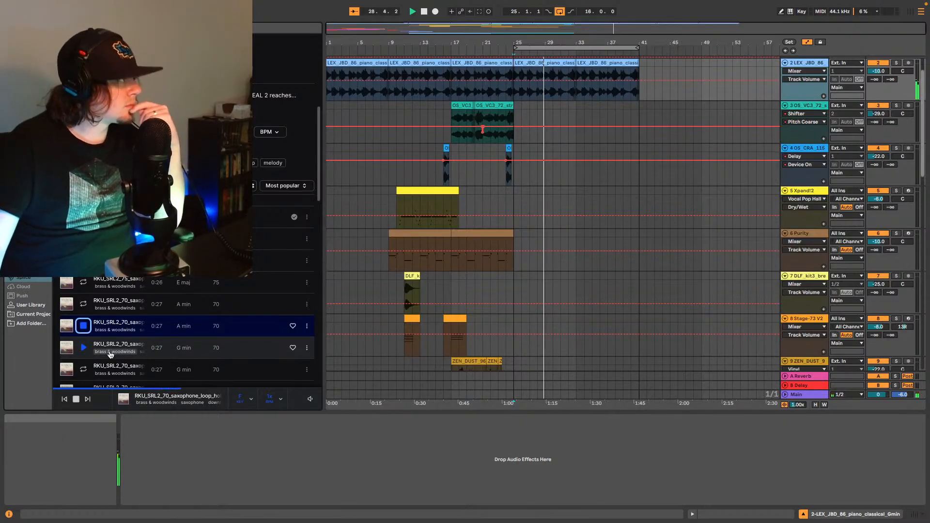
{"action": "left_click", "coordinate": [86, 349]}
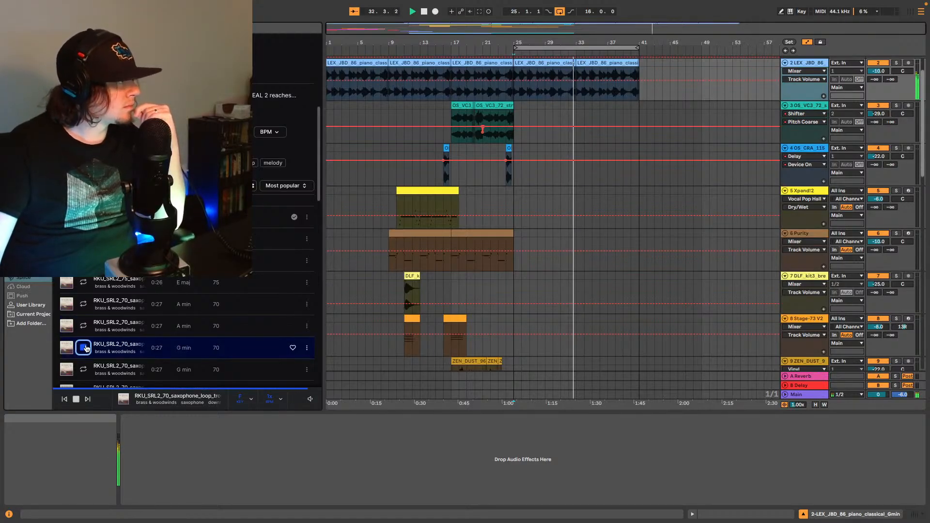
Step: Return to the RKU_SRL2_70 beachwalk_Am loop and preview it with the beat restarted from bar 25
{"action": "scroll", "coordinate": [131, 353], "scroll_direction": "down", "scroll_amount": 4}
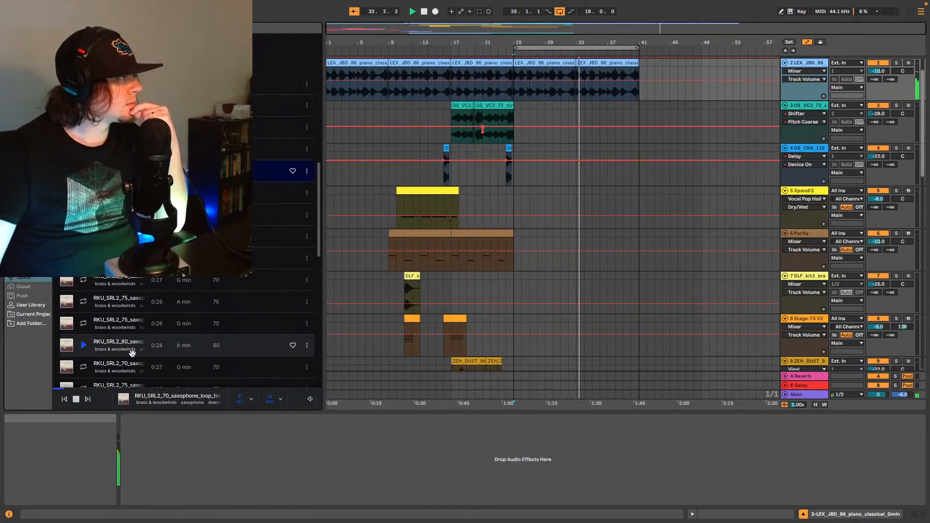
{"action": "scroll", "coordinate": [132, 353], "scroll_direction": "up", "scroll_amount": 2}
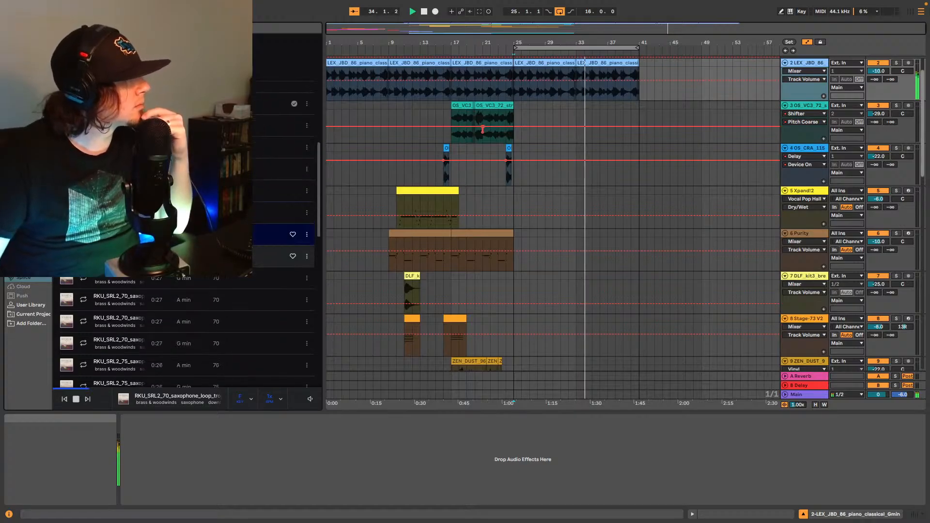
{"action": "scroll", "coordinate": [132, 354], "scroll_direction": "up", "scroll_amount": 2}
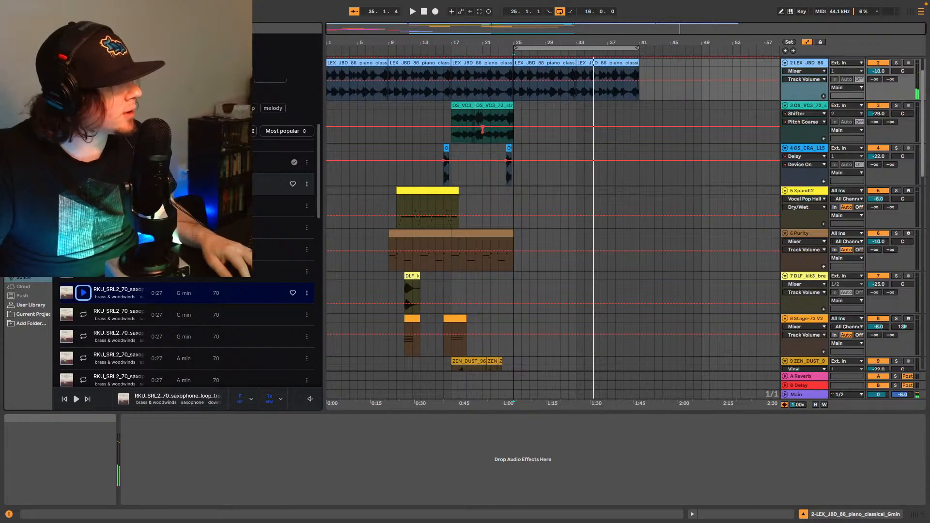
{"action": "left_click", "coordinate": [84, 184]}
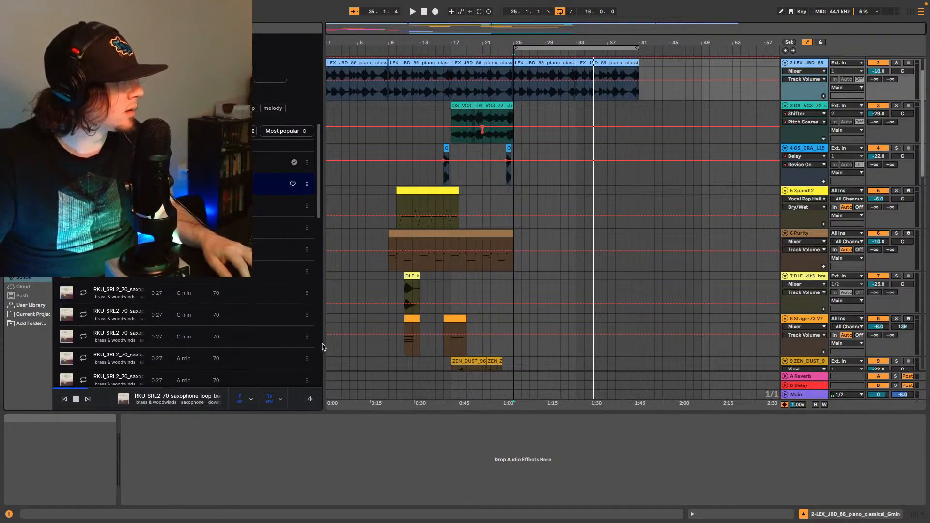
{"action": "key", "text": "space"}
{"action": "key", "text": "space"}
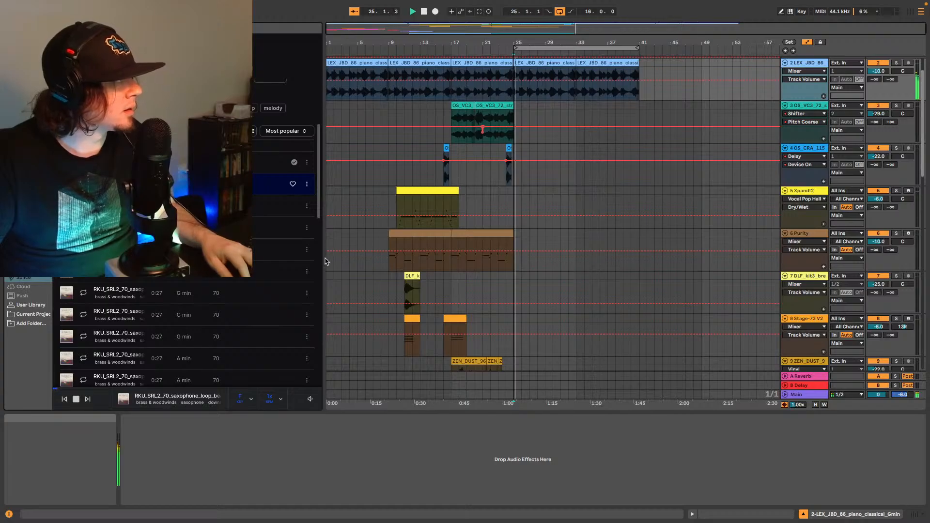
Step: Resize the sample browser so the full filenames are readable and go back to the start of the pack's sample list
{"action": "left_click", "coordinate": [384, 478]}
{"action": "mouse_move", "coordinate": [323, 374]}
{"action": "left_mouse_down"}
{"action": "mouse_move", "coordinate": [398, 377]}
{"action": "mouse_move", "coordinate": [314, 366]}
{"action": "left_mouse_up"}
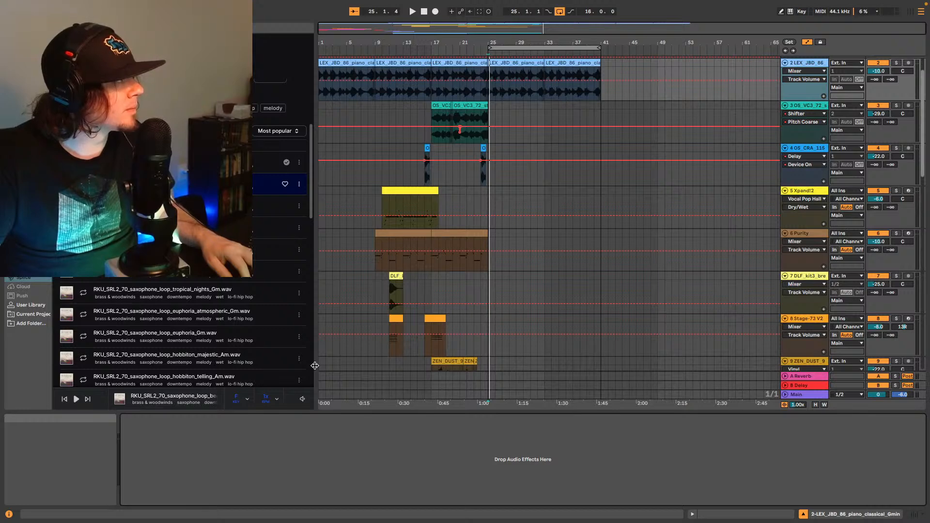
{"action": "scroll", "coordinate": [213, 232], "scroll_direction": "up", "scroll_amount": 3}
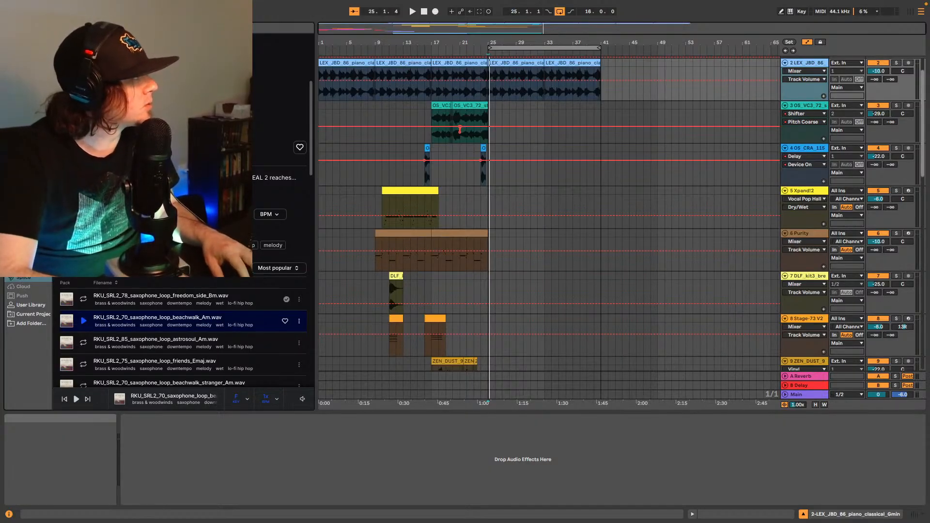
Step: Search the pack for the beachwalk samples and preview both the beachwalk_Am and beachwalk_stranger_Am loops on their own
{"action": "key", "text": "Return"}
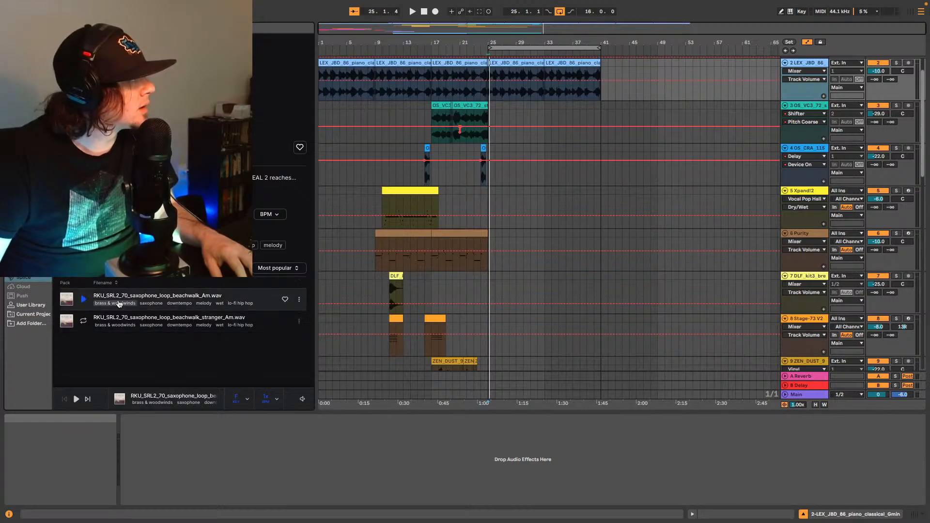
{"action": "left_click", "coordinate": [83, 300]}
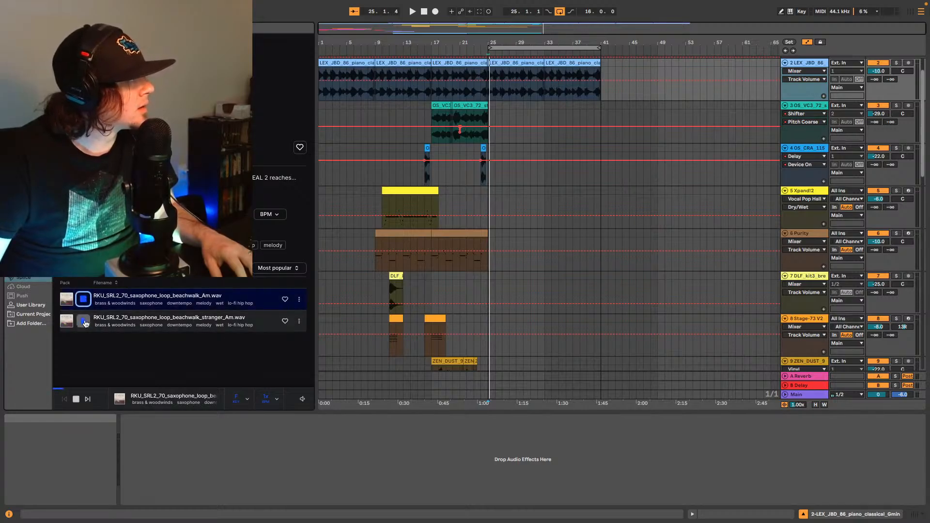
{"action": "left_click", "coordinate": [84, 322]}
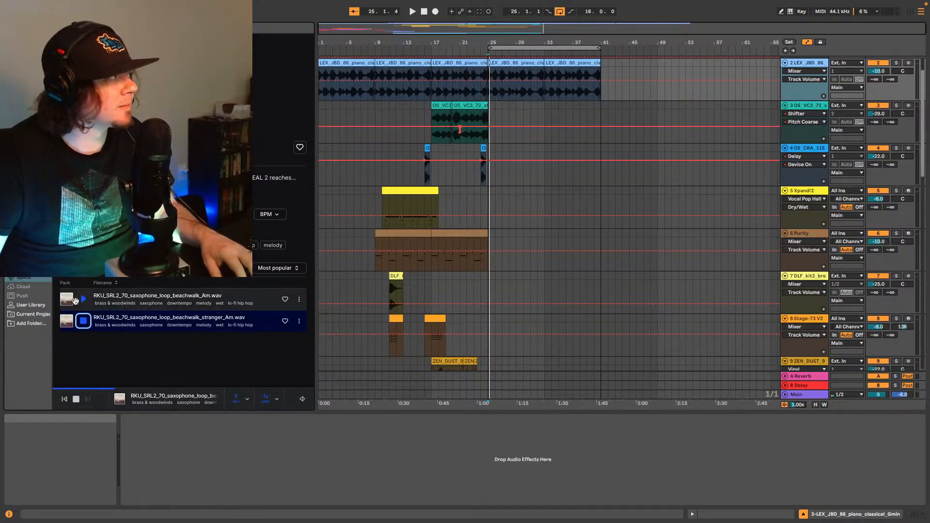
{"action": "left_click", "coordinate": [85, 320]}
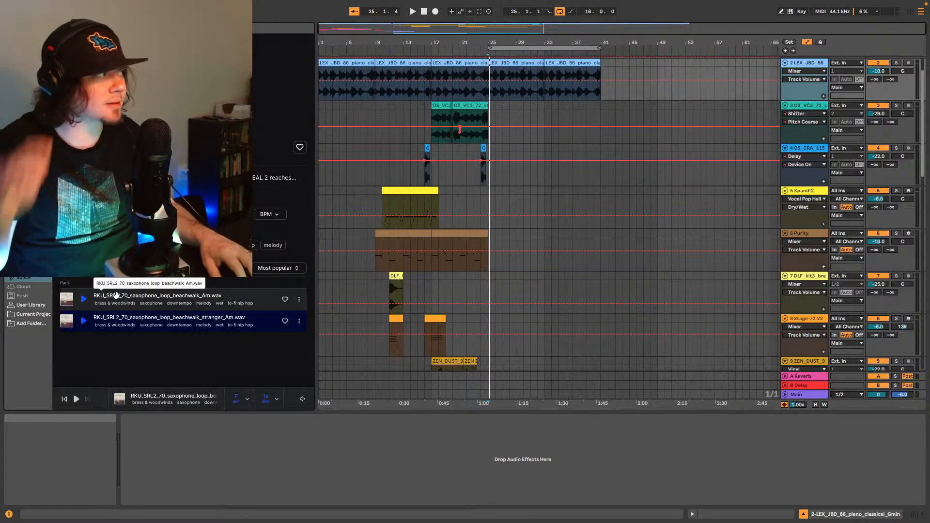
Step: Place RKU_SRL2_70_saxophone_loop_beachwalk_Am.wav on the empty audio track 10 at bar 25
{"action": "scroll", "coordinate": [600, 159], "scroll_direction": "down", "scroll_amount": 1}
{"action": "scroll", "coordinate": [599, 160], "scroll_direction": "down", "scroll_amount": 5}
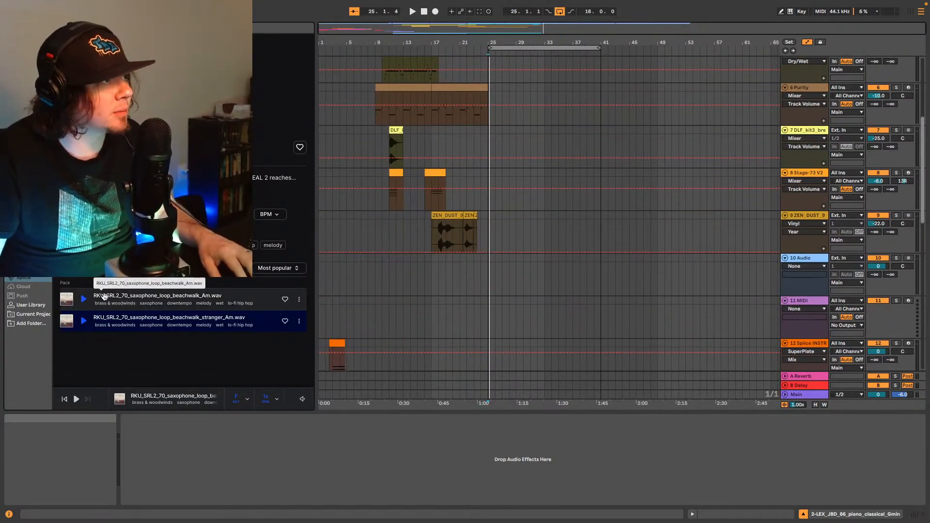
{"action": "left_click_drag", "start_coordinate": [160, 298], "coordinate": [489, 280]}
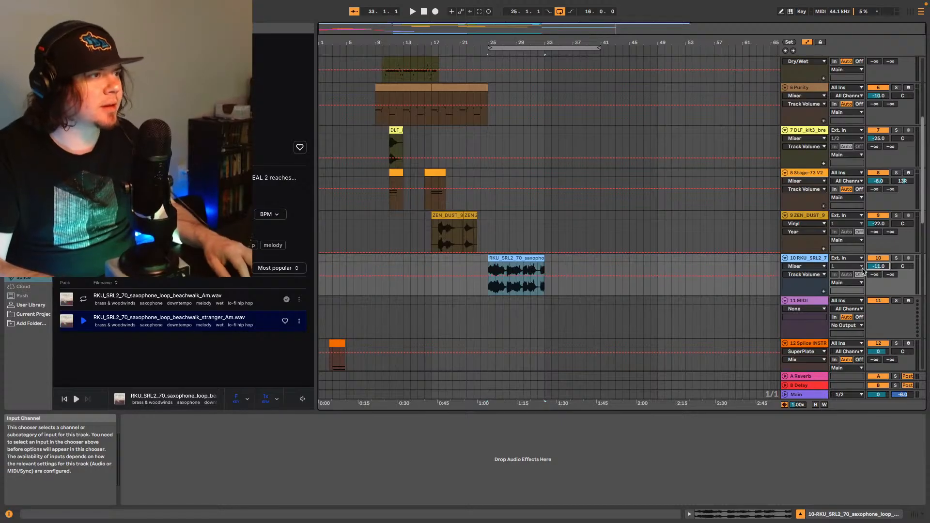
Step: Play the section from bar 25 and set the saxophone track's volume to -15 dB
{"action": "key", "text": "space"}
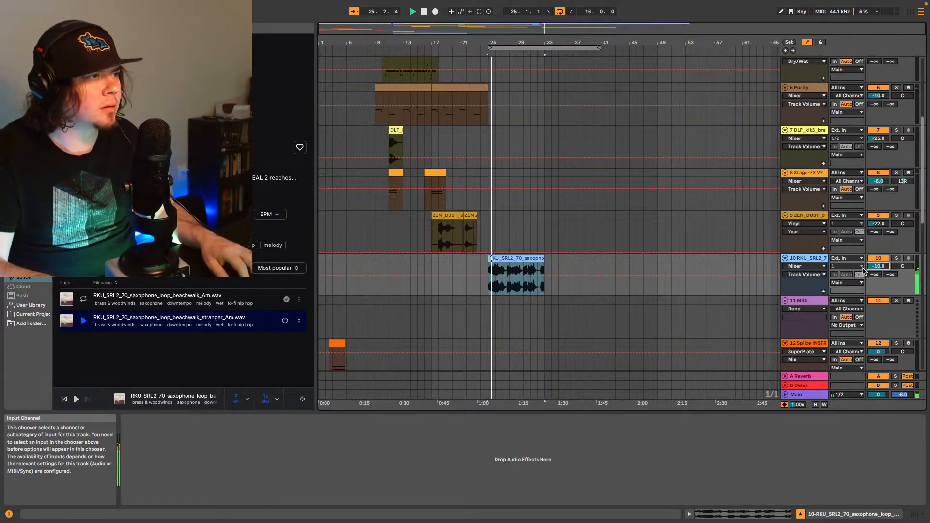
{"action": "key", "text": "Down"}
{"action": "key", "text": "Down"}
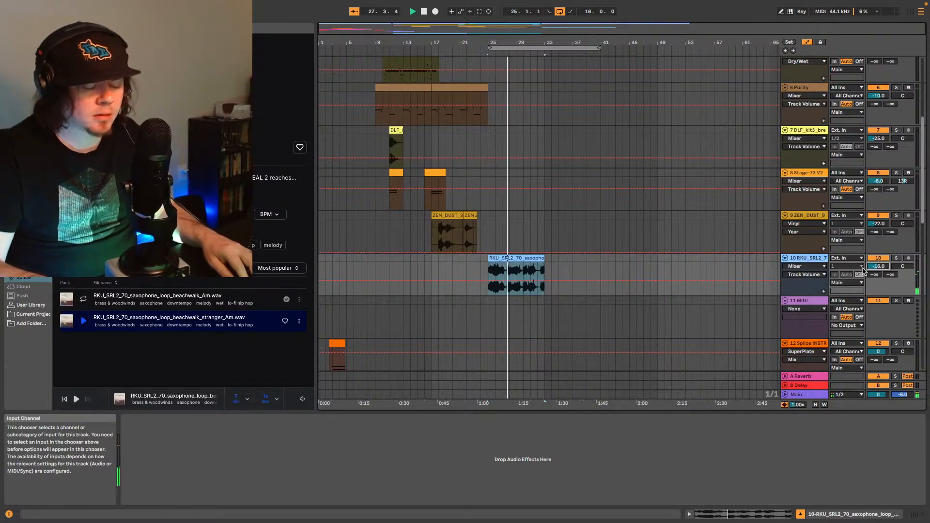
{"action": "key", "text": "Up"}
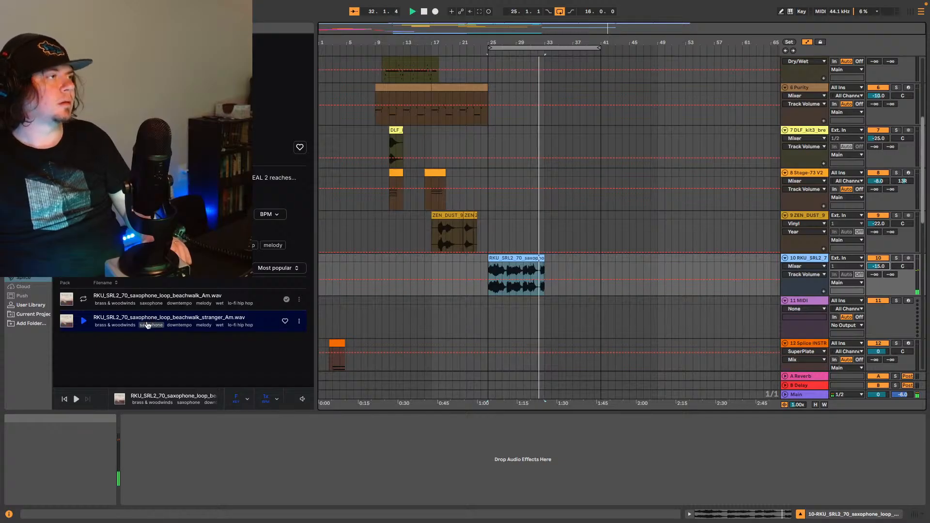
Step: Preview beachwalk_stranger_Am, add an audio track for it and move its clip to bar 33 on the first saxophone track
{"action": "left_click", "coordinate": [83, 321]}
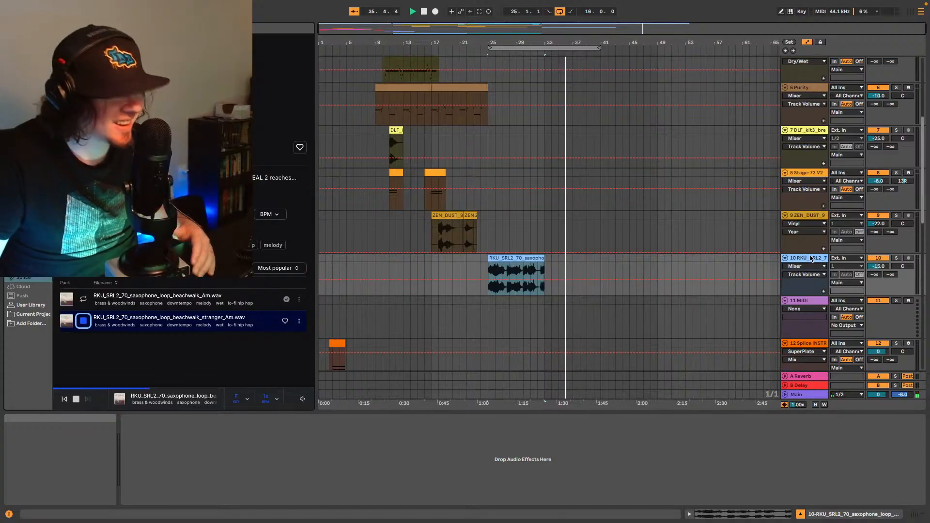
{"action": "key", "text": "super+t"}
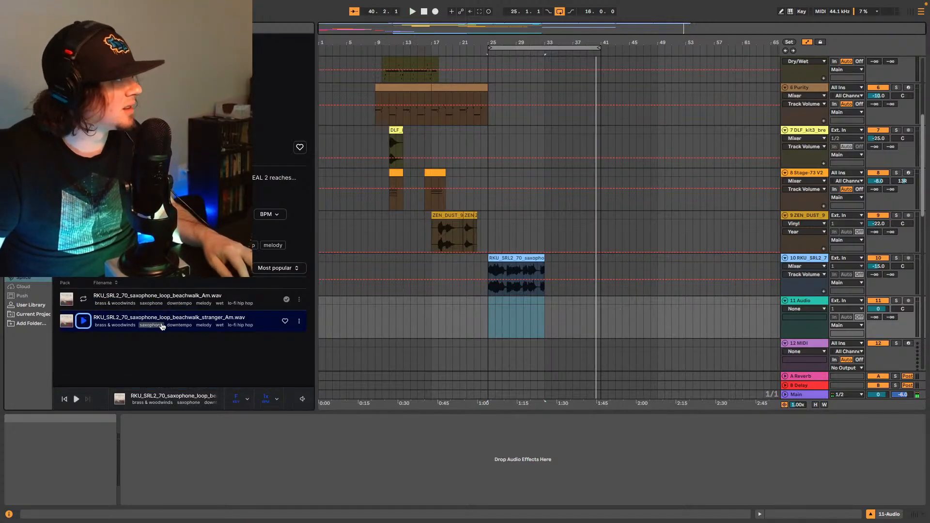
{"action": "left_click_drag", "start_coordinate": [161, 318], "coordinate": [588, 304]}
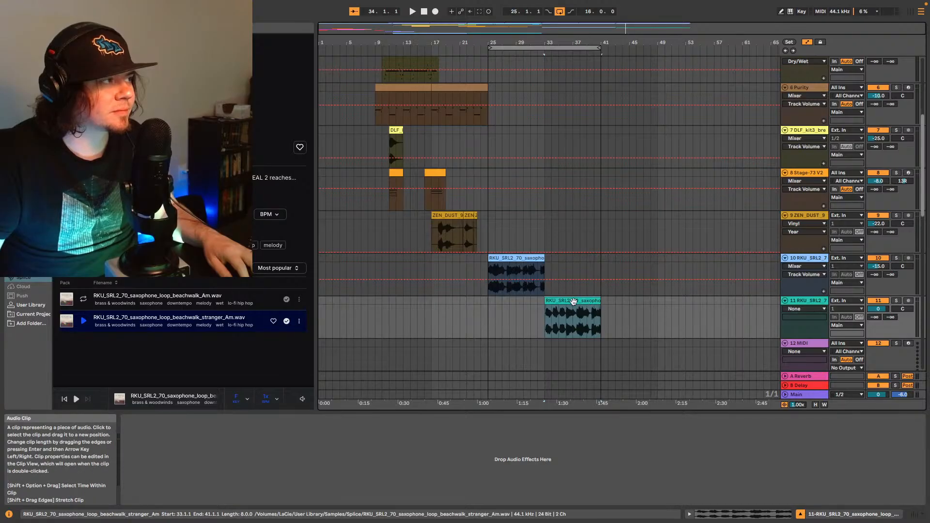
{"action": "left_click_drag", "start_coordinate": [574, 301], "coordinate": [573, 259]}
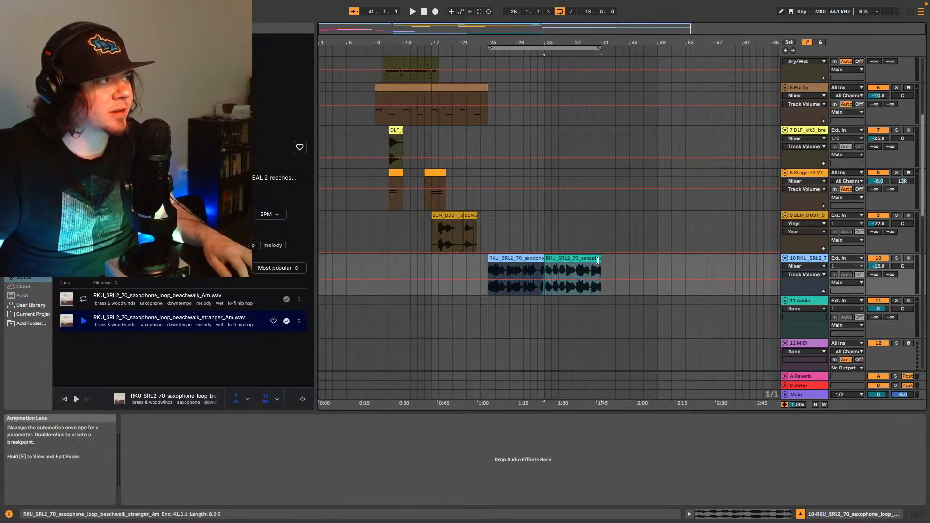
Step: Extend the beachwalk_Am clip's end to 33.3.1 over the following clip and listen to the transition from 32.3.1
{"action": "left_click_drag", "start_coordinate": [547, 28], "coordinate": [548, 117]}
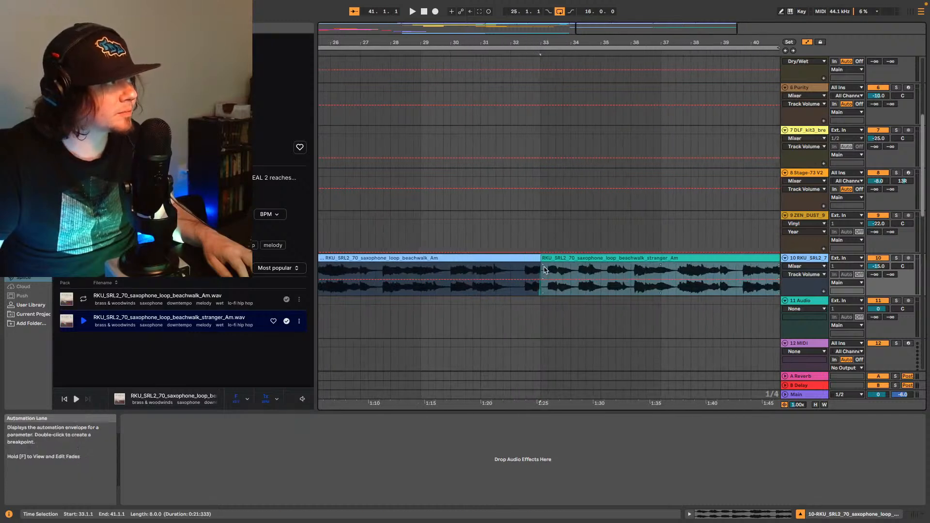
{"action": "left_click_drag", "start_coordinate": [541, 259], "coordinate": [555, 259]}
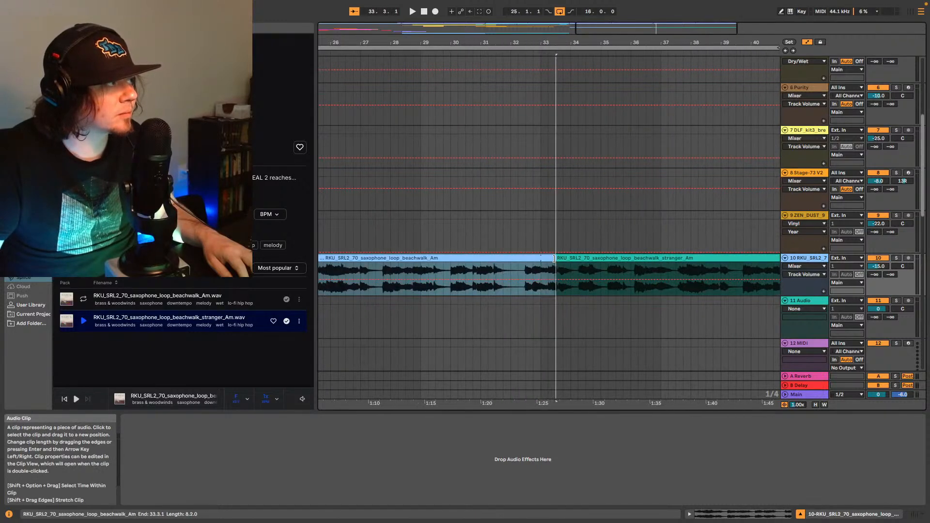
{"action": "left_click", "coordinate": [523, 276]}
{"action": "key", "text": "space"}
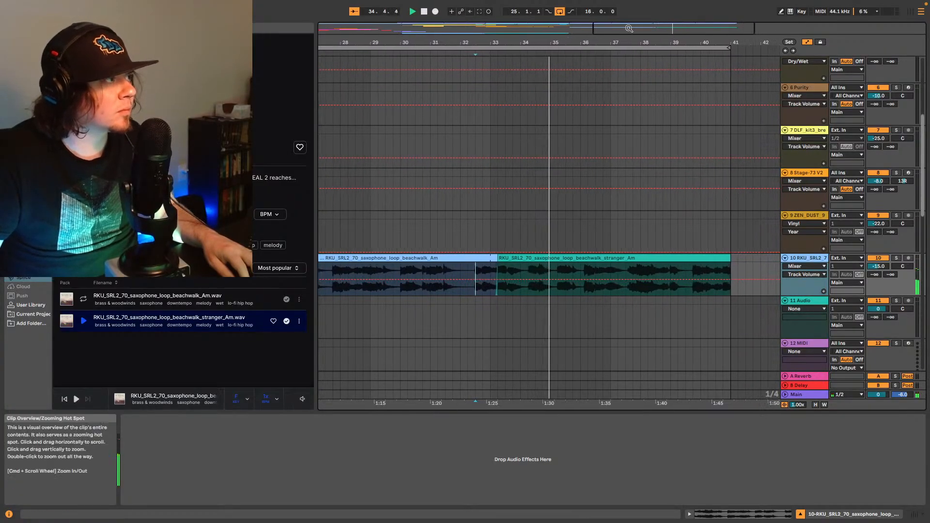
{"action": "left_click_drag", "start_coordinate": [629, 28], "coordinate": [533, 140]}
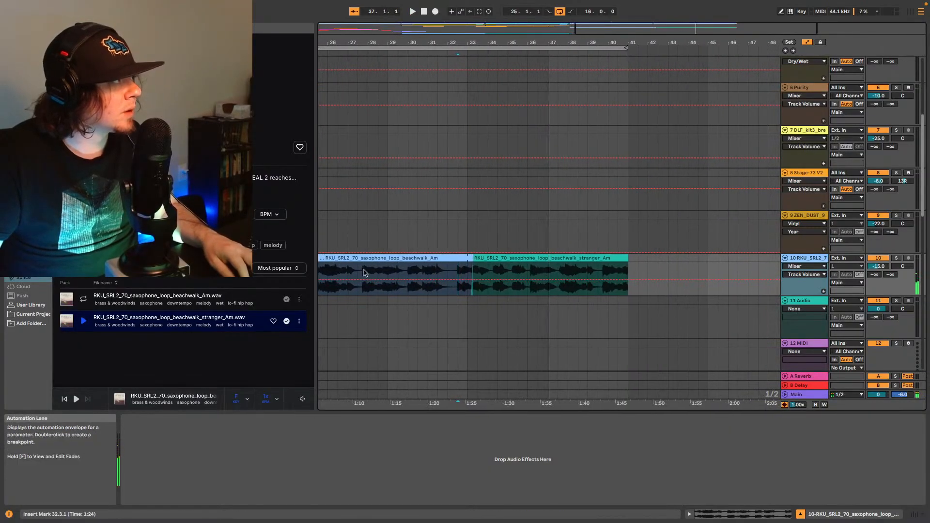
{"action": "scroll", "coordinate": [558, 272], "scroll_direction": "left", "scroll_amount": 5}
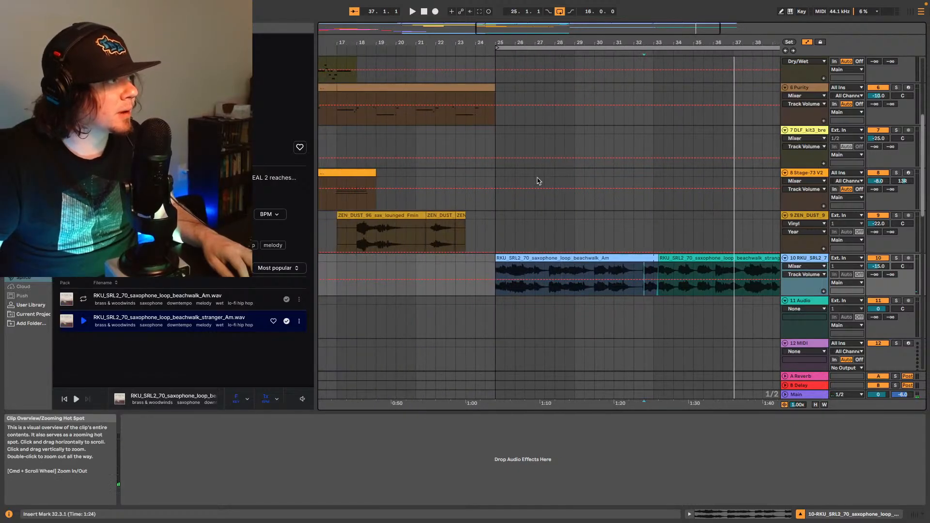
Step: Play the first beachwalk_Am saxophone clip around bars 28 and 29 to find the phrase starting at 28.4.1
{"action": "key", "text": "space"}
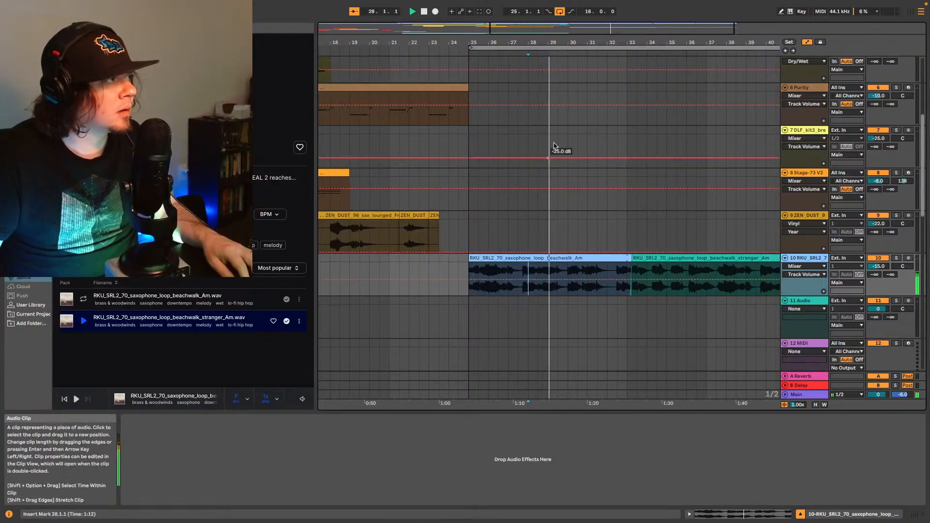
{"action": "left_click_drag", "start_coordinate": [592, 32], "coordinate": [599, 74]}
{"action": "key", "text": "space"}
{"action": "left_click", "coordinate": [546, 293]}
{"action": "key", "text": "space"}
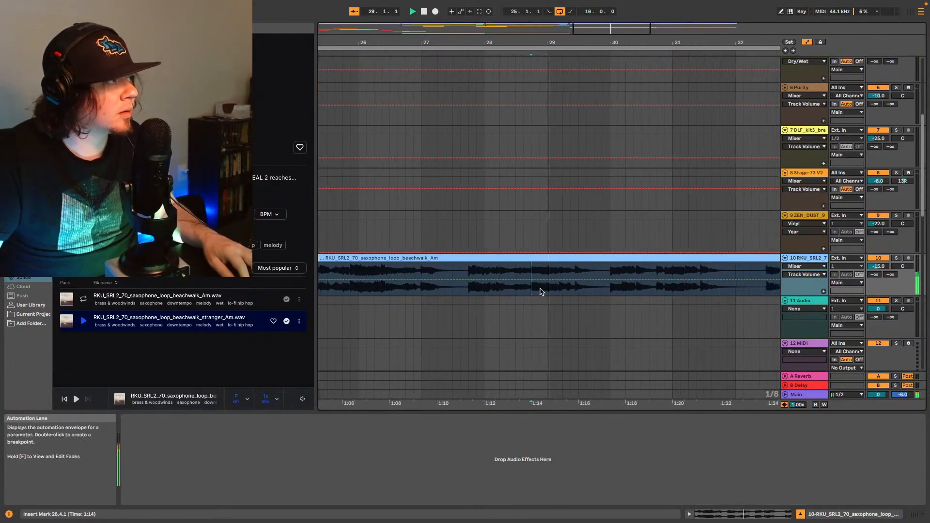
{"action": "key", "text": "space"}
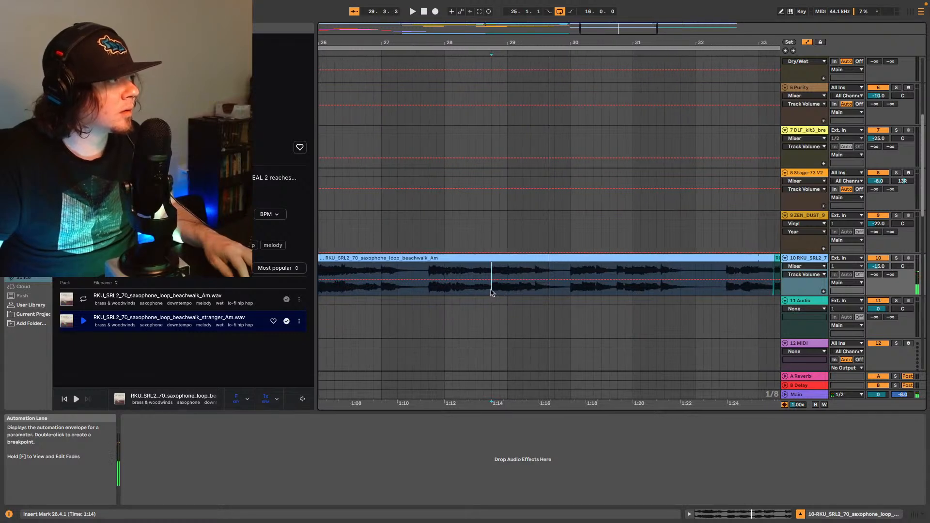
Step: Copy the beachwalk_Am phrase from 28.4.1 to 30.1.1, paste it at 36.4.1 over the beachwalk_stranger_Am clip and listen to it
{"action": "left_click_drag", "start_coordinate": [493, 293], "coordinate": [571, 265]}
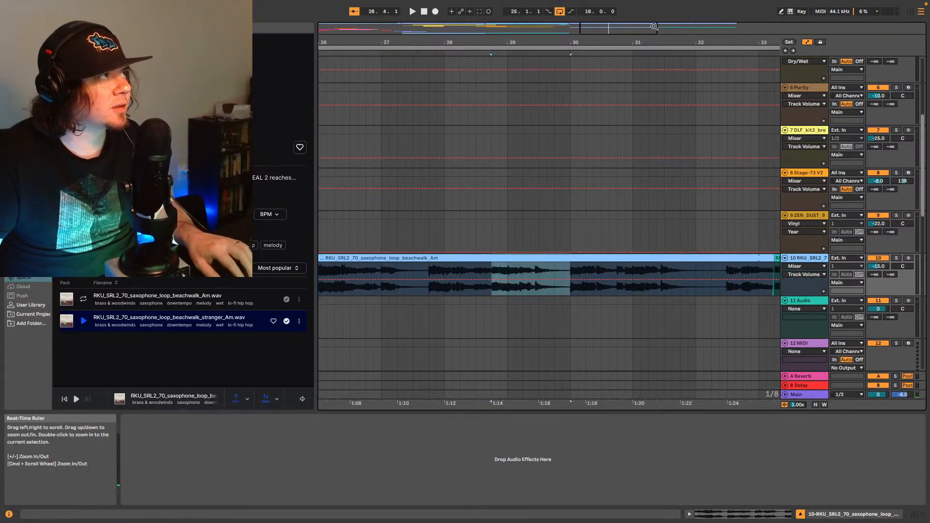
{"action": "left_click_drag", "start_coordinate": [628, 29], "coordinate": [674, 17]}
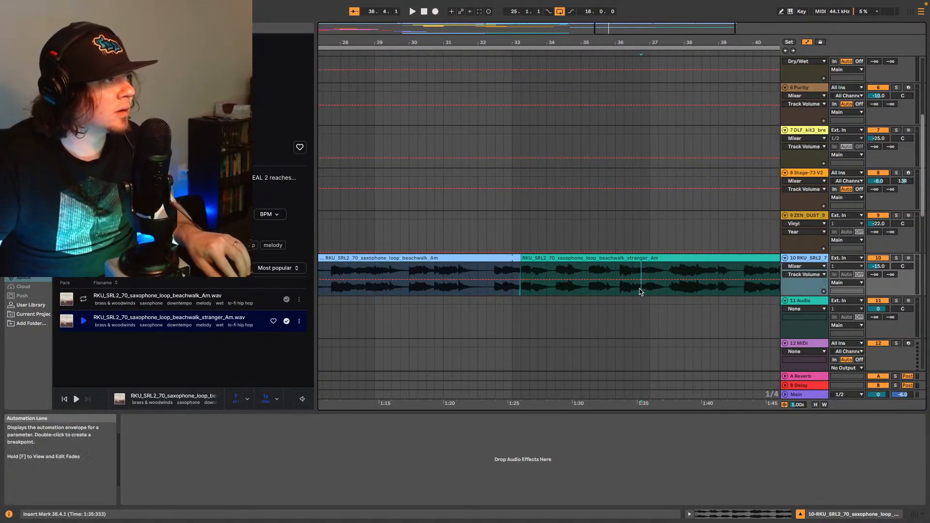
{"action": "key", "text": "ctrl+v"}
{"action": "key", "text": "space"}
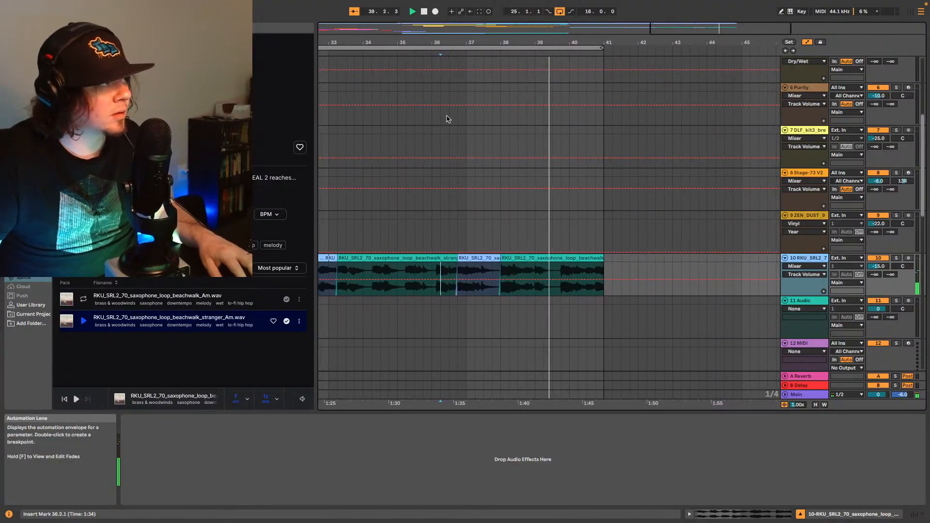
{"action": "left_click_drag", "start_coordinate": [407, 43], "coordinate": [409, 88]}
{"action": "key", "text": "space"}
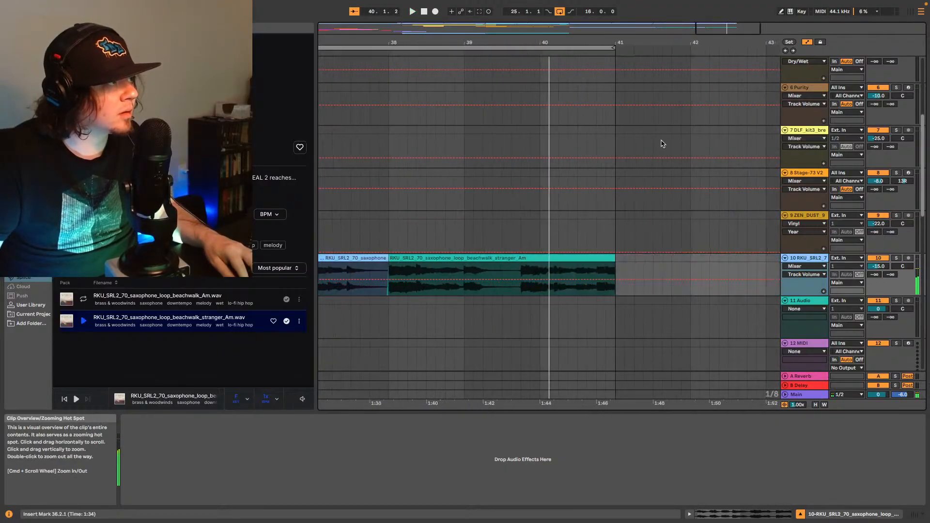
Step: Extend the pasted beachwalk_Am clip's end to 38.4.1 over the following clip and listen to the transition from 37.4.3
{"action": "left_click_drag", "start_coordinate": [386, 257], "coordinate": [426, 260]}
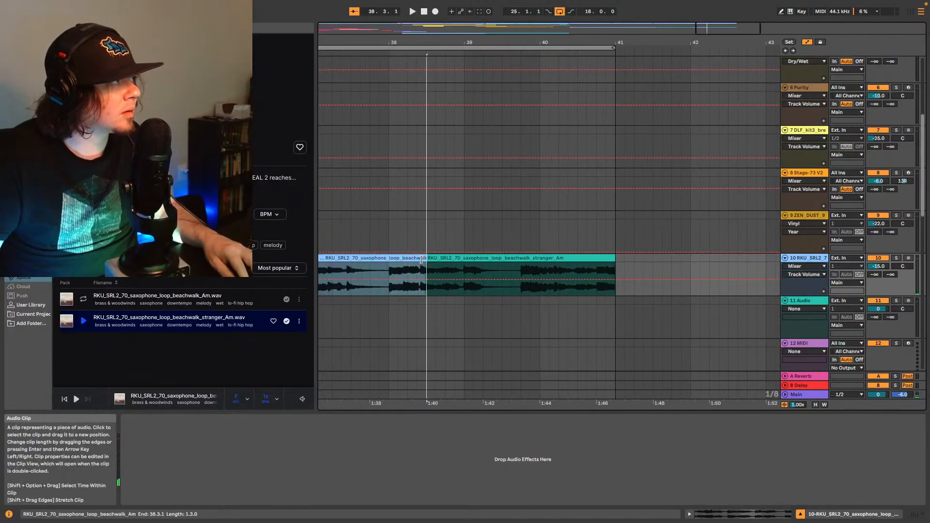
{"action": "key", "text": "space"}
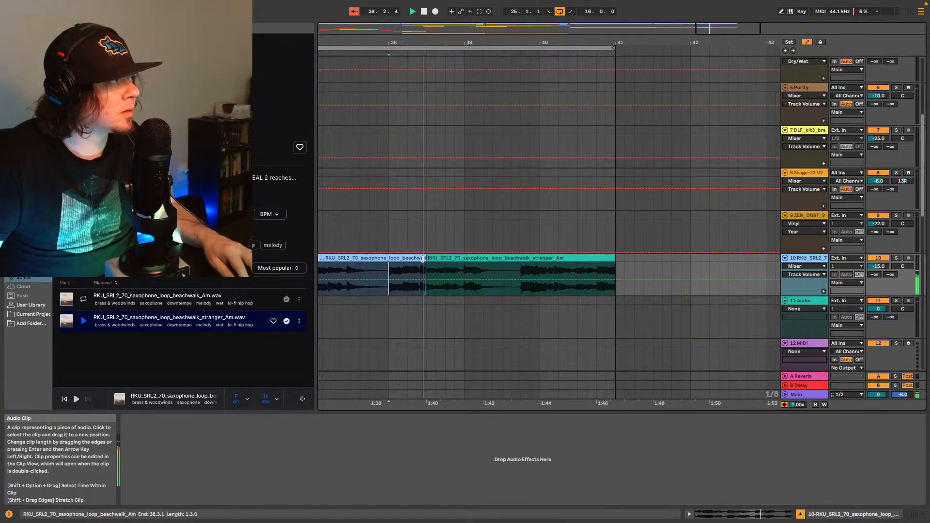
{"action": "left_click_drag", "start_coordinate": [424, 258], "coordinate": [446, 258]}
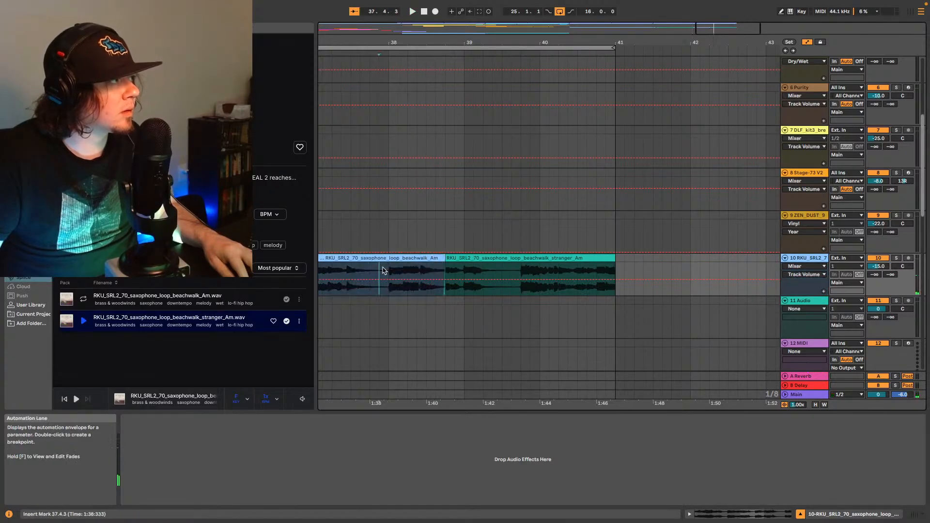
{"action": "key", "text": "space"}
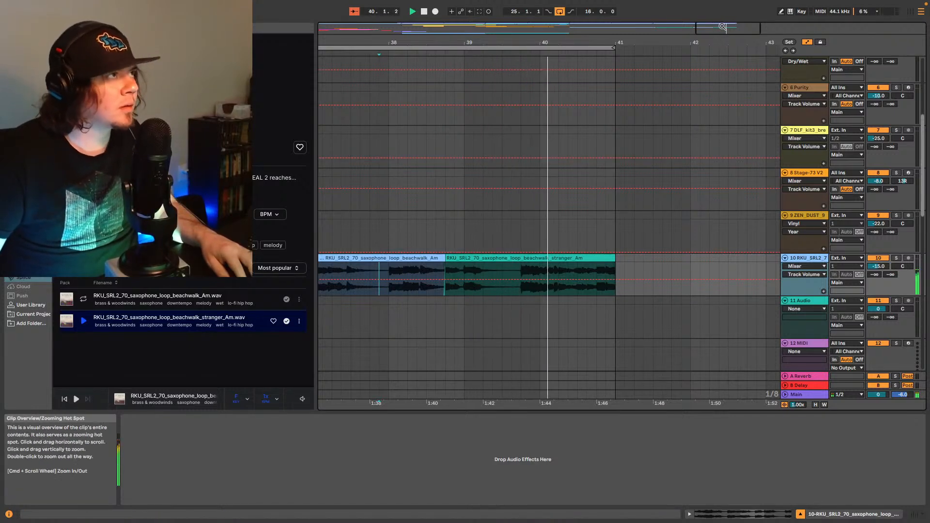
Step: Try a copy of the Purity clip from bars 17 to 25 at bar 33
{"action": "left_click_drag", "start_coordinate": [722, 26], "coordinate": [722, 1]}
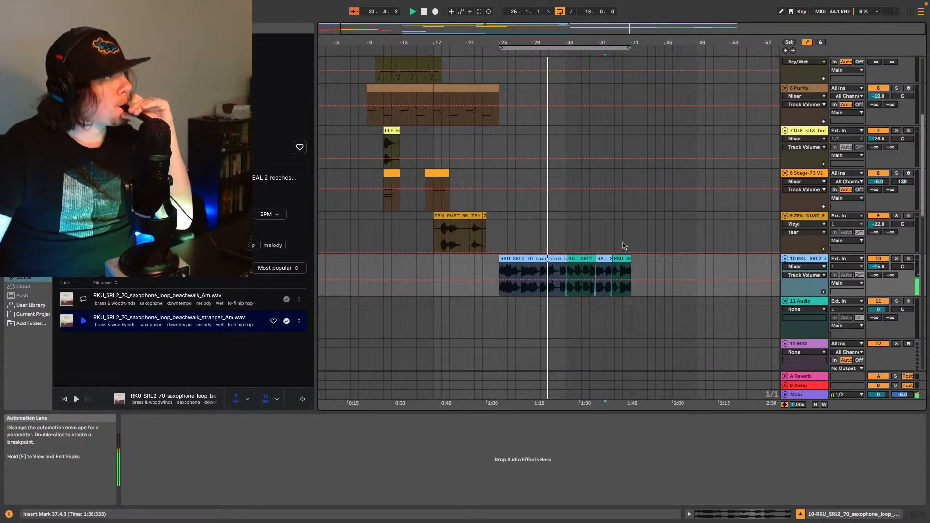
{"action": "scroll", "coordinate": [631, 247], "scroll_direction": "up", "scroll_amount": 6}
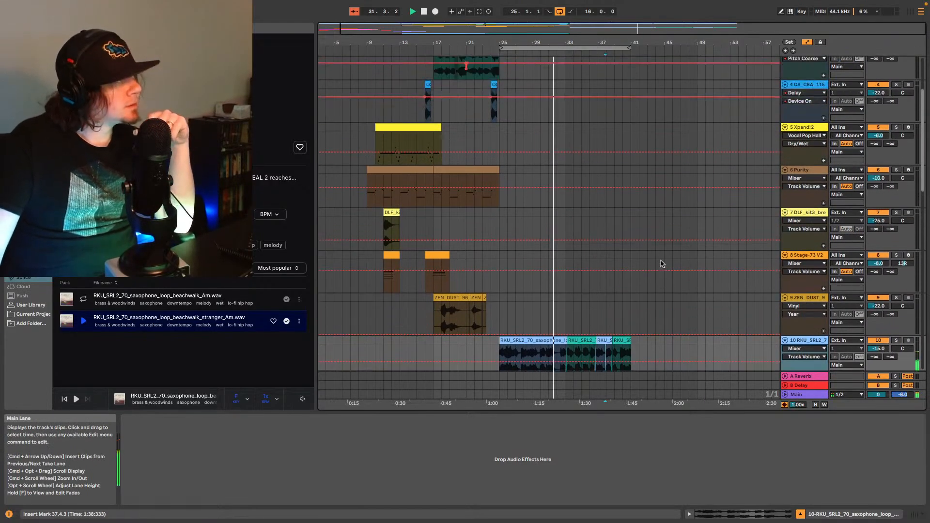
{"action": "scroll", "coordinate": [661, 263], "scroll_direction": "up", "scroll_amount": 6}
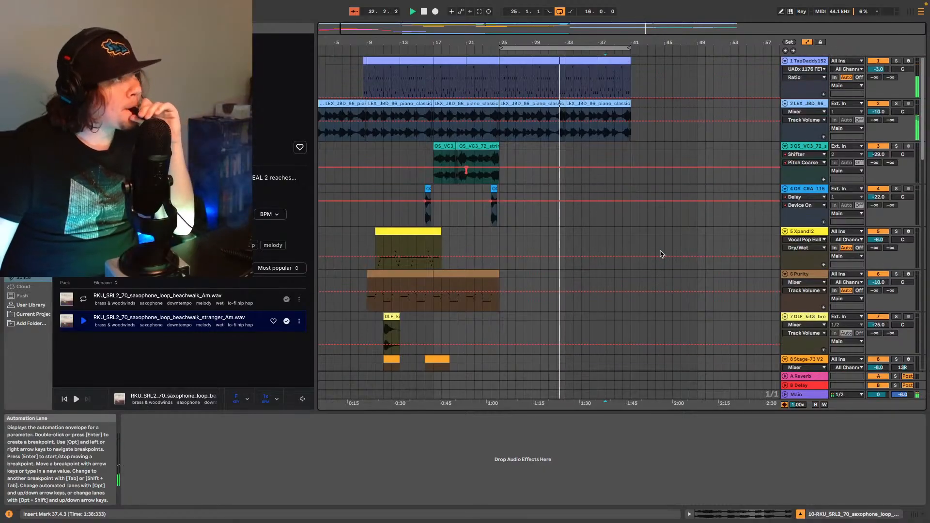
{"action": "scroll", "coordinate": [664, 251], "scroll_direction": "down", "scroll_amount": 2}
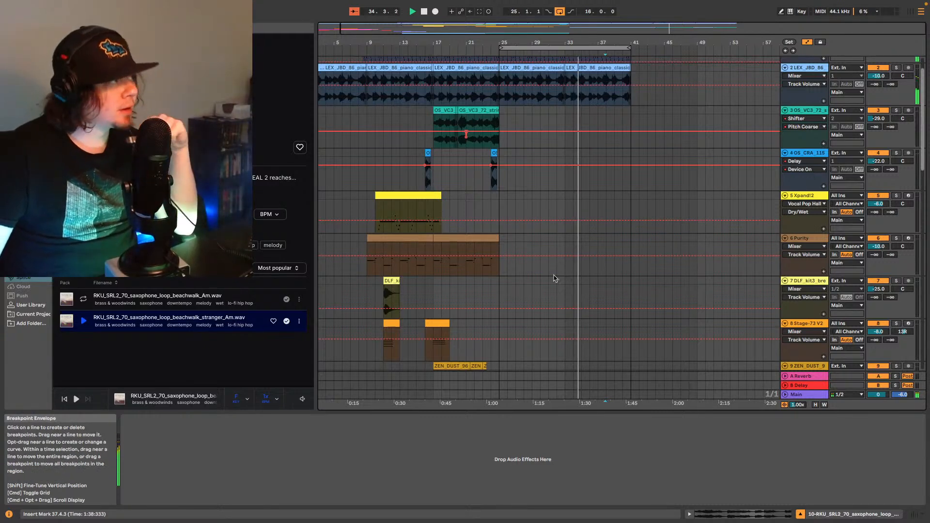
{"action": "left_click", "coordinate": [468, 247]}
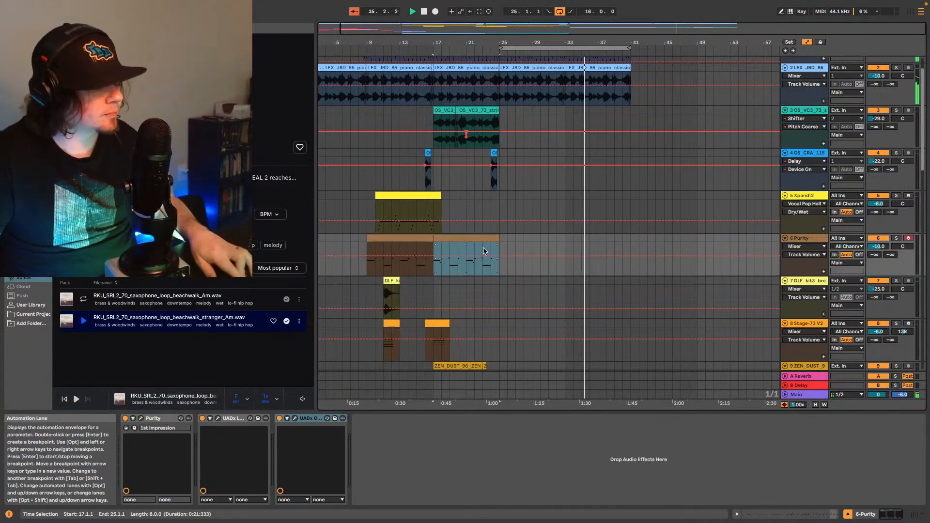
{"action": "key", "text": "space"}
{"action": "key", "text": "ctrl+v"}
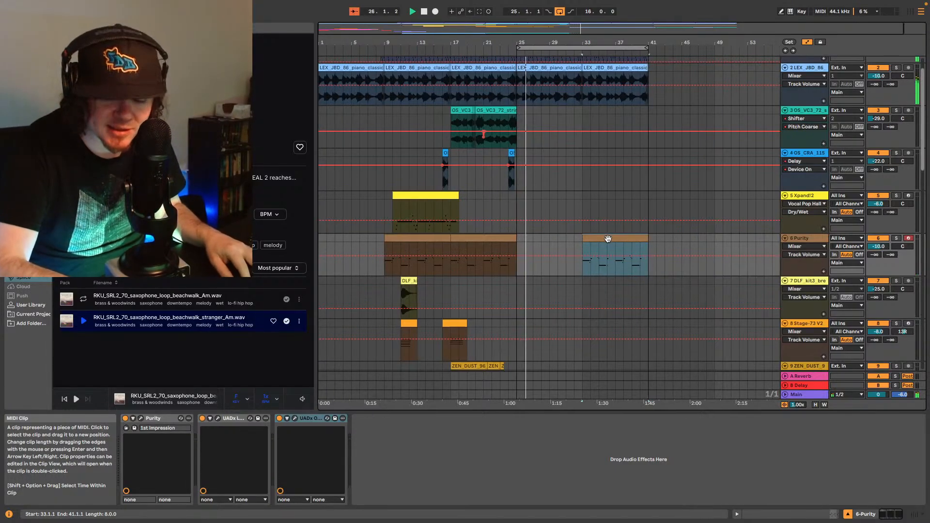
Step: Copy bars 9 to 17 of the trumpet_funky_gospel clip to bar 33 on its track, extend its start to bar 32 and play it
{"action": "scroll", "coordinate": [607, 193], "scroll_direction": "down", "scroll_amount": 6}
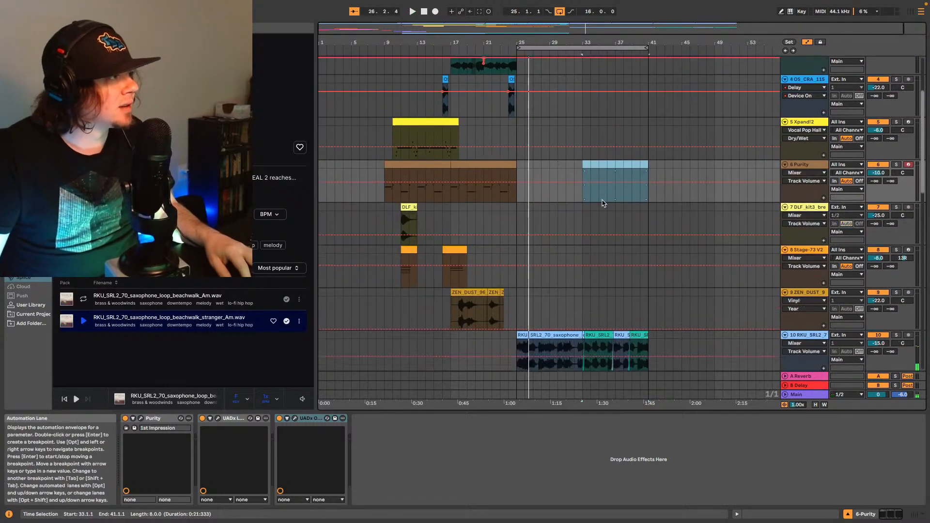
{"action": "scroll", "coordinate": [552, 196], "scroll_direction": "up", "scroll_amount": 7}
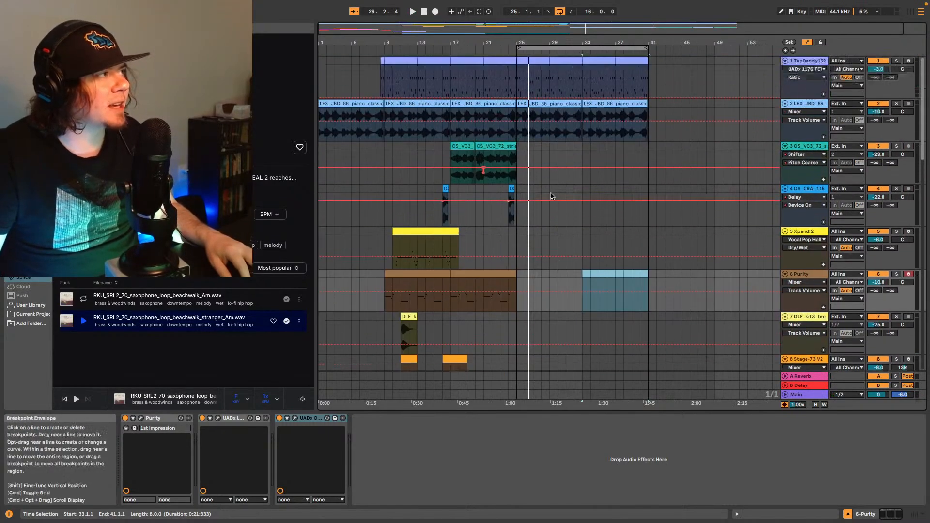
{"action": "scroll", "coordinate": [465, 182], "scroll_direction": "down", "scroll_amount": 7}
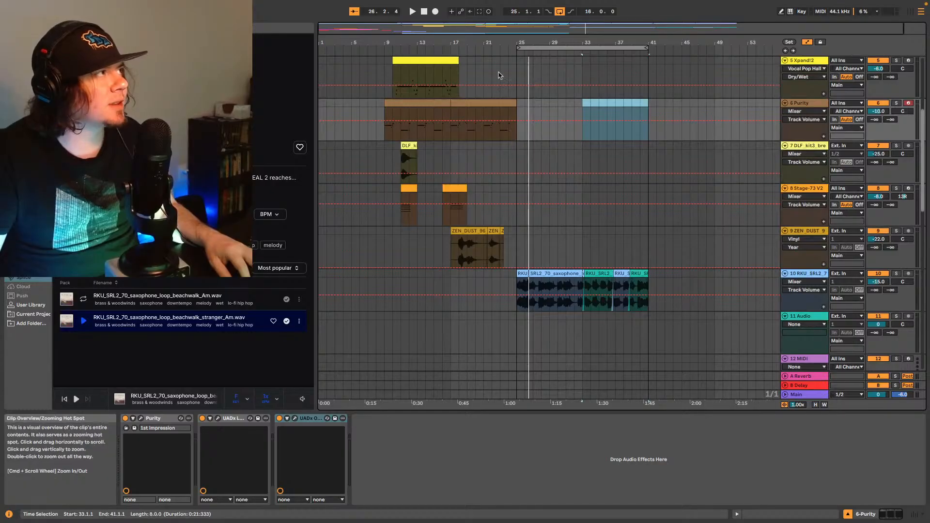
{"action": "scroll", "coordinate": [499, 170], "scroll_direction": "up", "scroll_amount": 5}
{"action": "scroll", "coordinate": [514, 184], "scroll_direction": "down", "scroll_amount": 9}
{"action": "scroll", "coordinate": [538, 191], "scroll_direction": "down", "scroll_amount": 15}
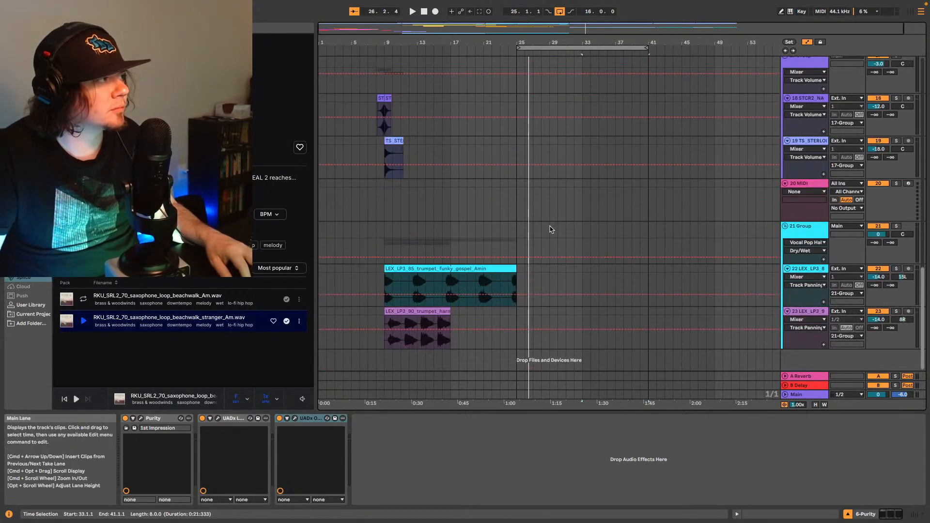
{"action": "scroll", "coordinate": [550, 230], "scroll_direction": "up", "scroll_amount": 1}
{"action": "left_click", "coordinate": [442, 284]}
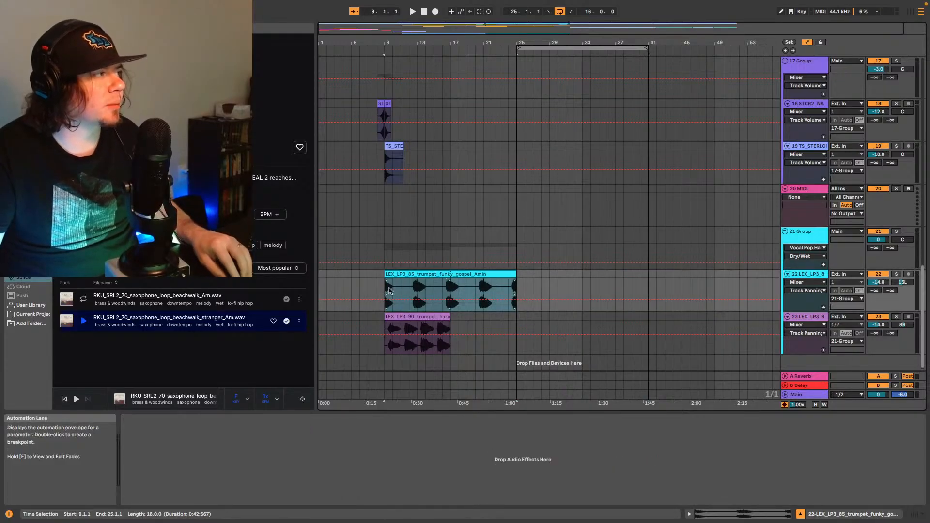
{"action": "left_click_drag", "start_coordinate": [386, 291], "coordinate": [453, 278]}
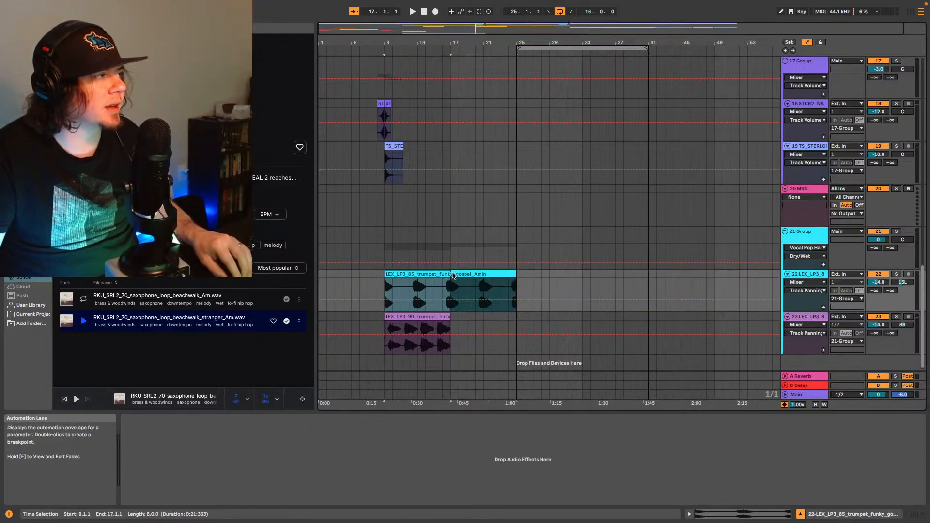
{"action": "left_click", "coordinate": [582, 283]}
{"action": "key", "text": "super+v"}
{"action": "left_click_drag", "start_coordinate": [583, 275], "coordinate": [574, 278]}
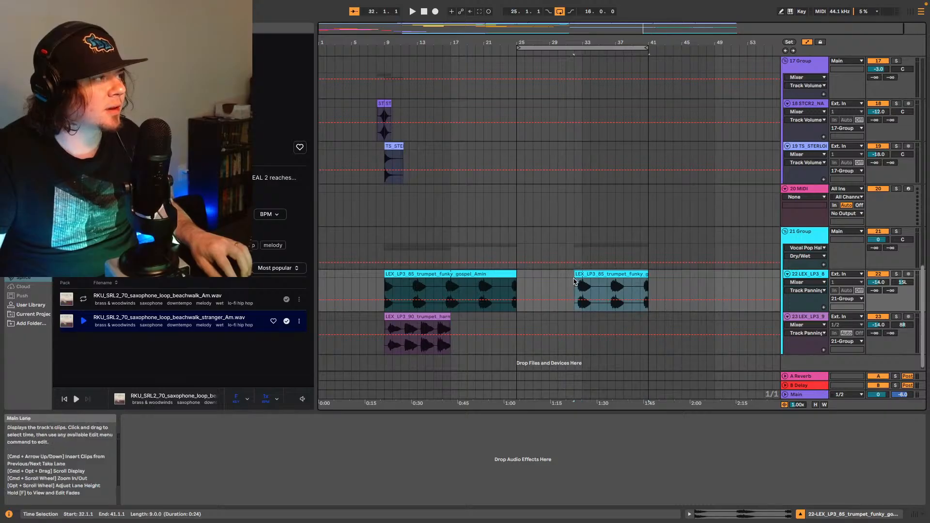
{"action": "key", "text": "space"}
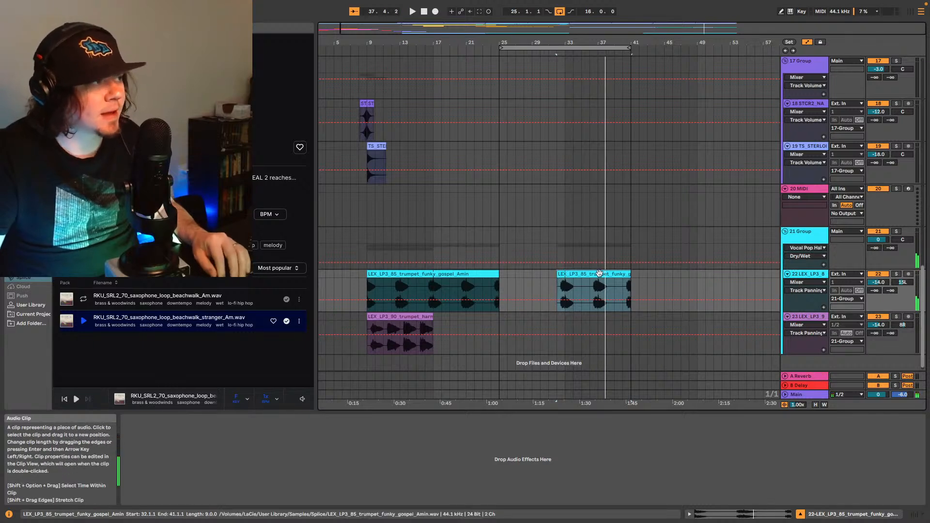
Step: Shift the copied trumpet clip two bars earlier, listen to it and adjust its edges so it spans bars 38 to 41
{"action": "key", "text": "Delete"}
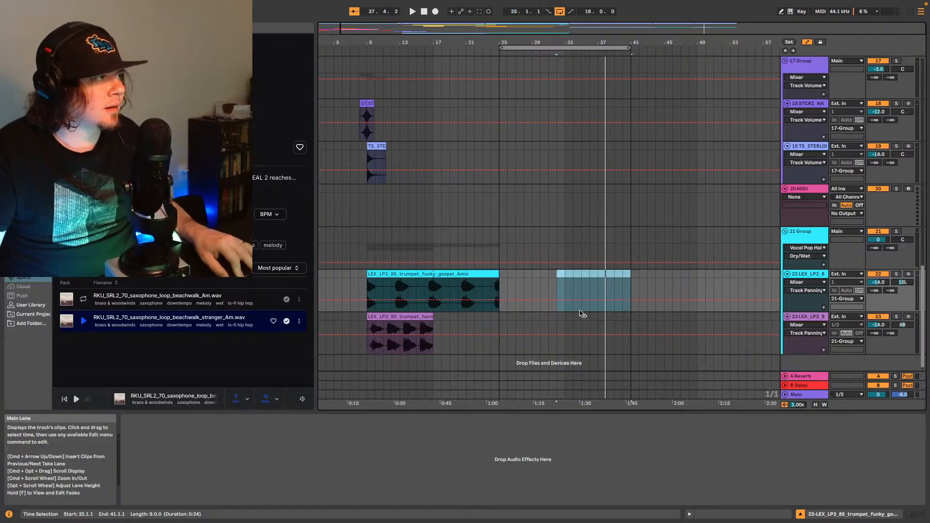
{"action": "key", "text": "super+z"}
{"action": "left_click_drag", "start_coordinate": [588, 274], "coordinate": [572, 286]}
{"action": "left_click", "coordinate": [570, 288]}
{"action": "key", "text": "space"}
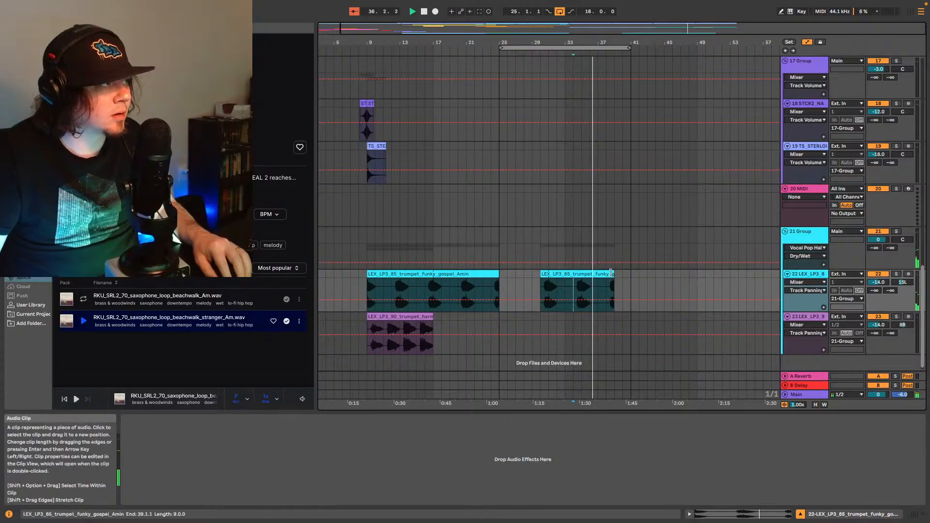
{"action": "left_click_drag", "start_coordinate": [614, 274], "coordinate": [624, 273]}
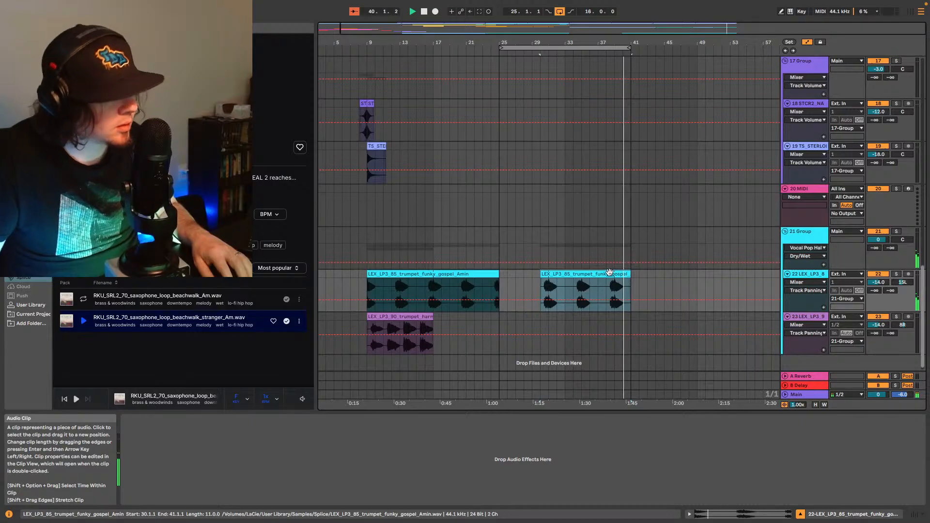
{"action": "left_click_drag", "start_coordinate": [542, 274], "coordinate": [589, 272]}
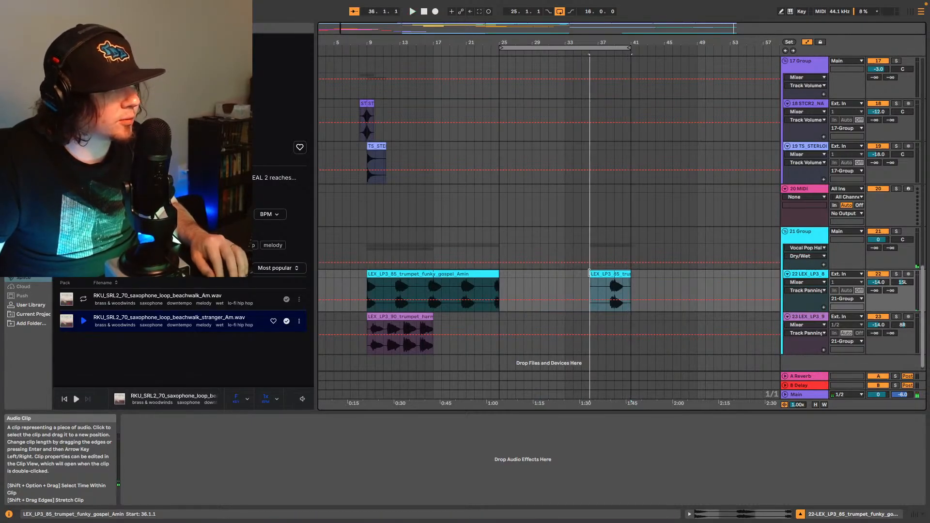
Step: Play the saxophone track from bar 37 and trim the last beachwalk_stranger_Am clip's start to 39.3.1
{"action": "scroll", "coordinate": [565, 243], "scroll_direction": "up", "scroll_amount": 10}
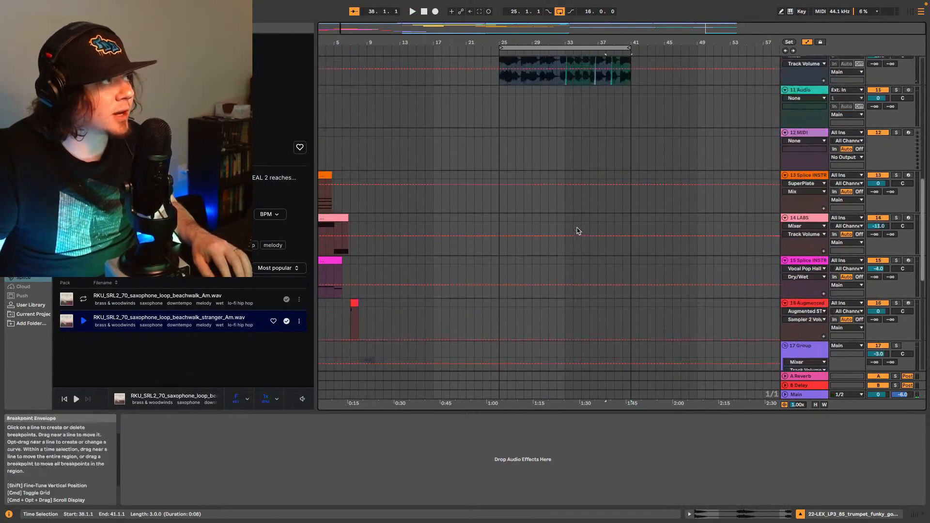
{"action": "scroll", "coordinate": [587, 209], "scroll_direction": "down", "scroll_amount": 5}
{"action": "scroll", "coordinate": [616, 239], "scroll_direction": "up", "scroll_amount": 7}
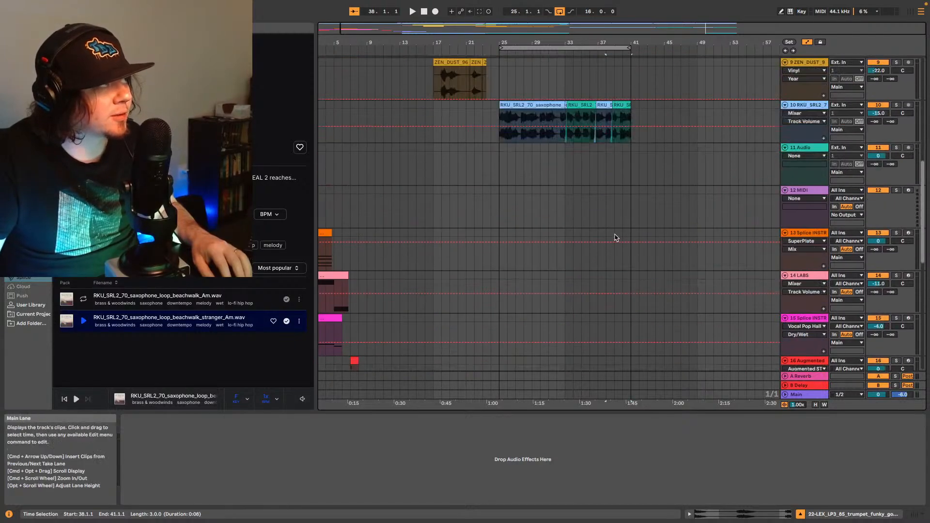
{"action": "left_click", "coordinate": [596, 51]}
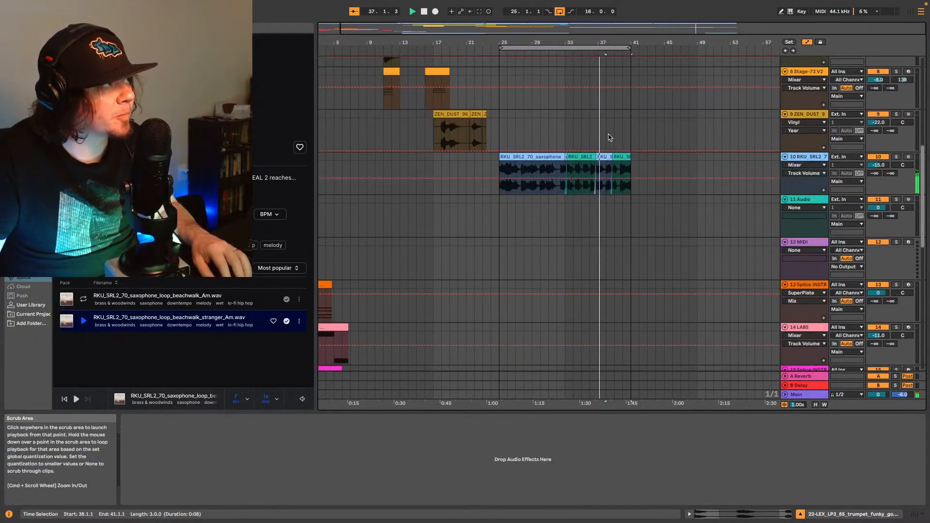
{"action": "scroll", "coordinate": [610, 137], "scroll_direction": "up", "scroll_amount": 3}
{"action": "left_click_drag", "start_coordinate": [622, 31], "coordinate": [622, 29]}
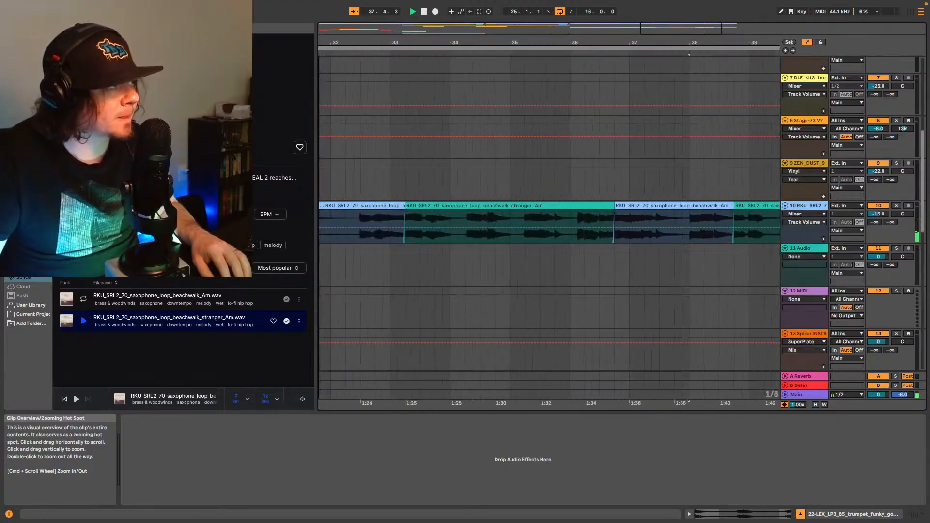
{"action": "left_click_drag", "start_coordinate": [683, 28], "coordinate": [711, 39]}
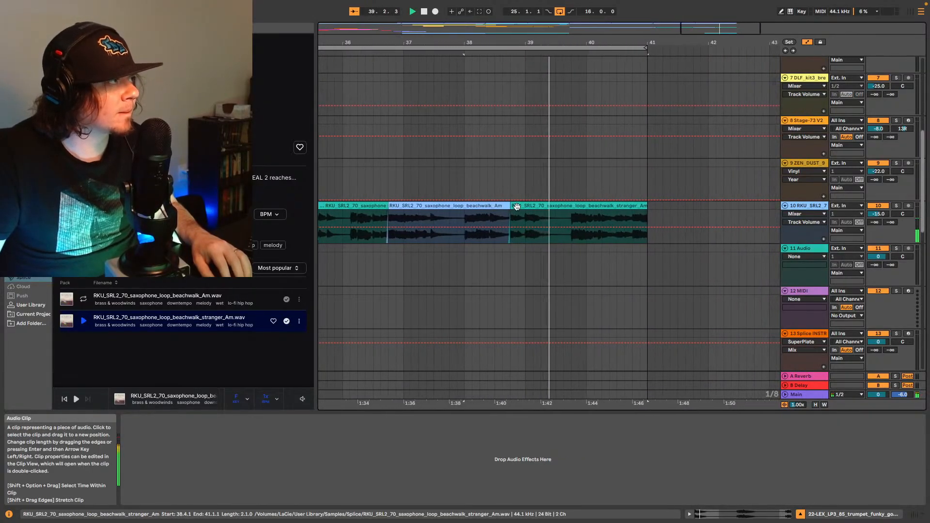
{"action": "left_click_drag", "start_coordinate": [506, 206], "coordinate": [510, 205]}
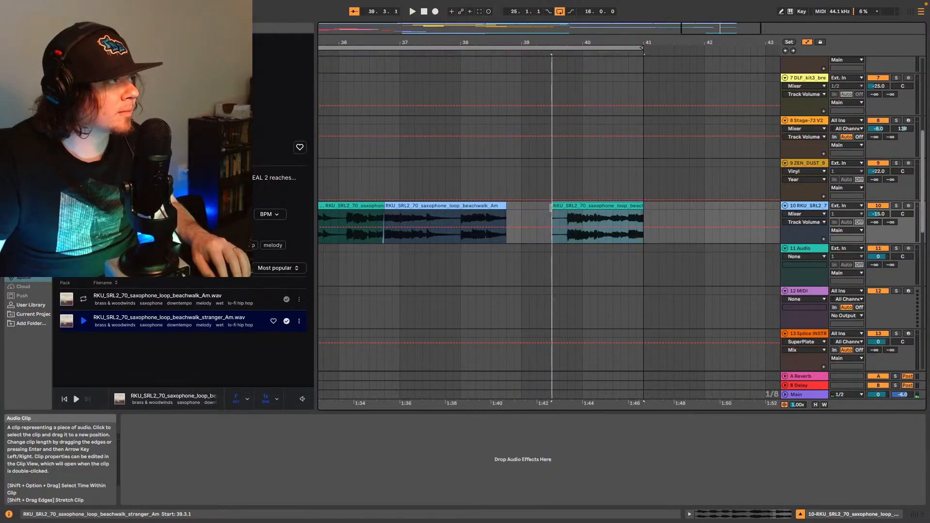
Step: Nudge the start of the last beachwalk_stranger_Am clip slightly later and play the saxophone track from bar 38 to check the gap
{"action": "left_click", "coordinate": [475, 225]}
{"action": "key", "text": "space"}
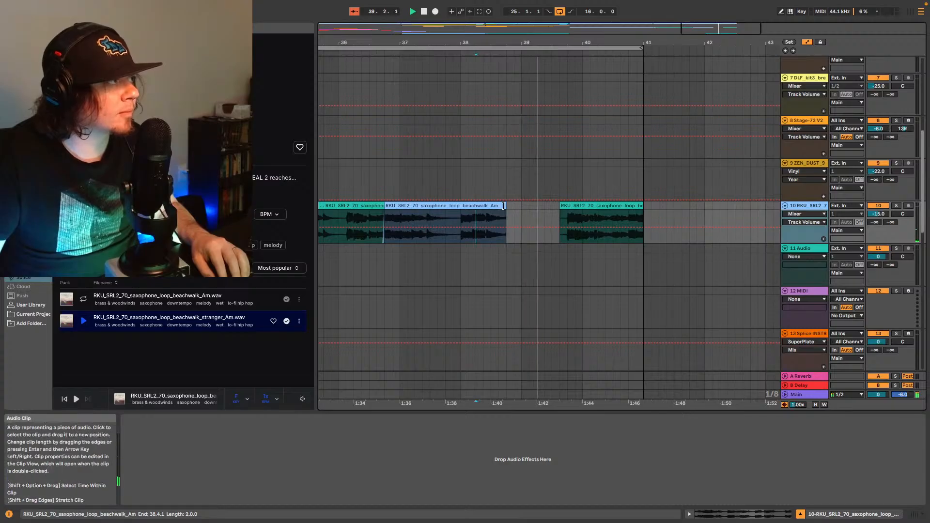
{"action": "left_click", "coordinate": [504, 205]}
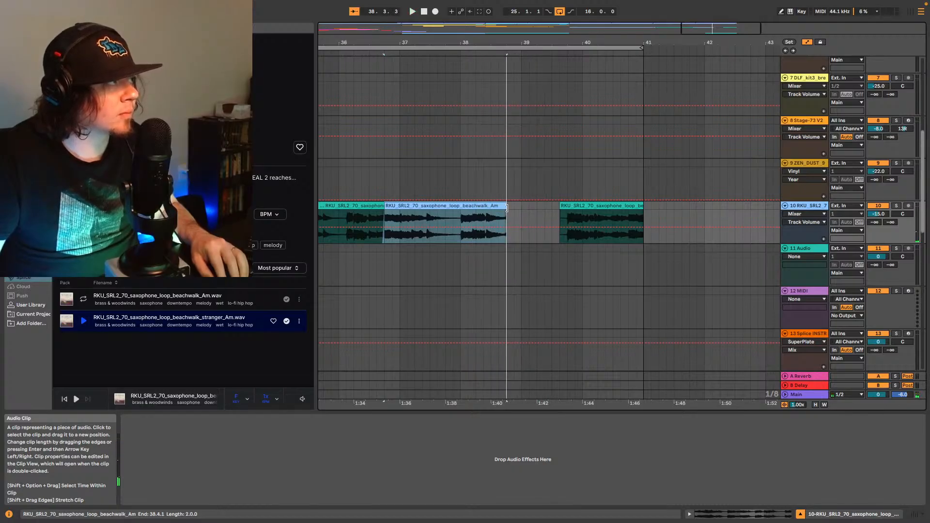
{"action": "left_click", "coordinate": [476, 223]}
{"action": "key", "text": "space"}
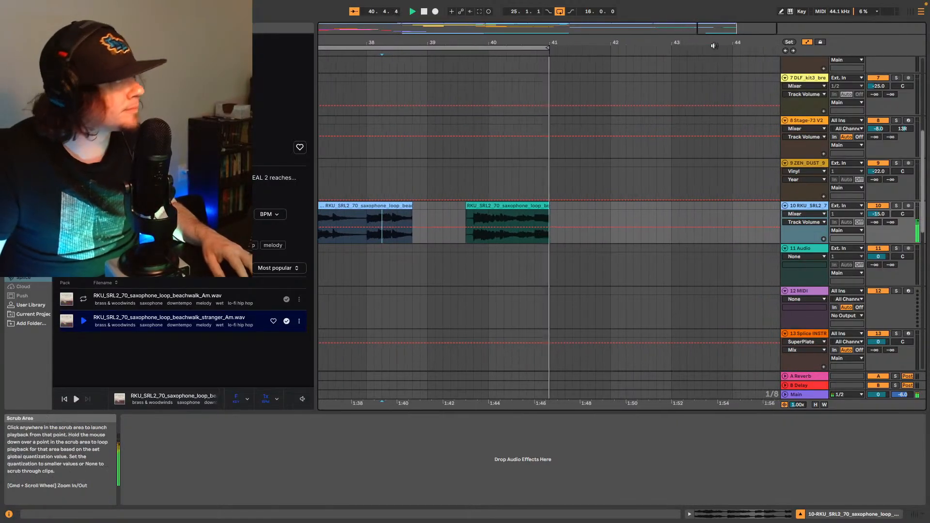
Step: Copy bars 9 to 16 of the DLF_kit3_break_melody track to bar 33 on the same track
{"action": "double_click", "coordinate": [568, 31]}
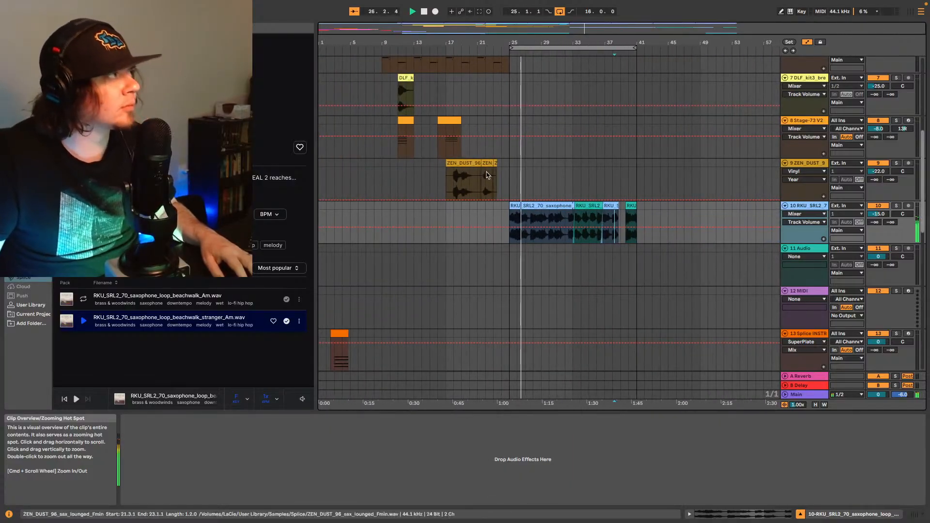
{"action": "scroll", "coordinate": [587, 228], "scroll_direction": "up", "scroll_amount": 10}
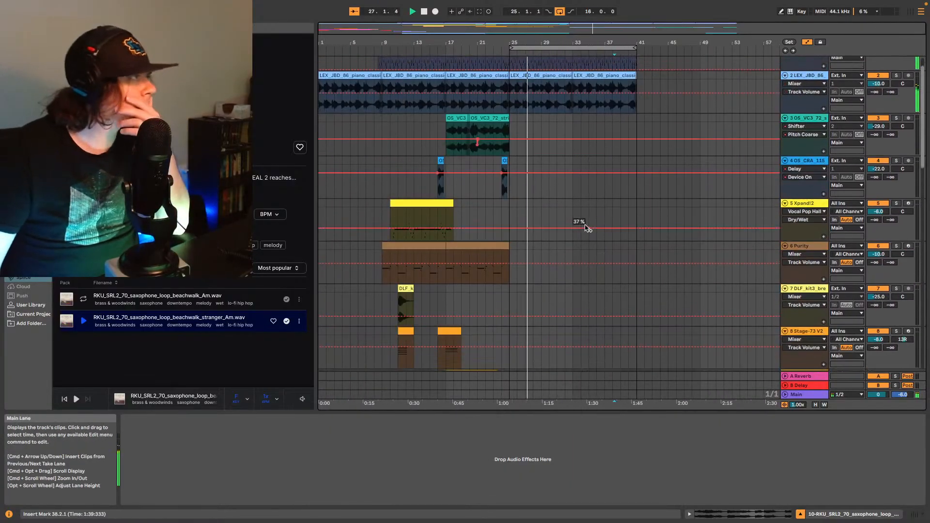
{"action": "scroll", "coordinate": [574, 241], "scroll_direction": "up", "scroll_amount": 1}
{"action": "scroll", "coordinate": [562, 193], "scroll_direction": "down", "scroll_amount": 3}
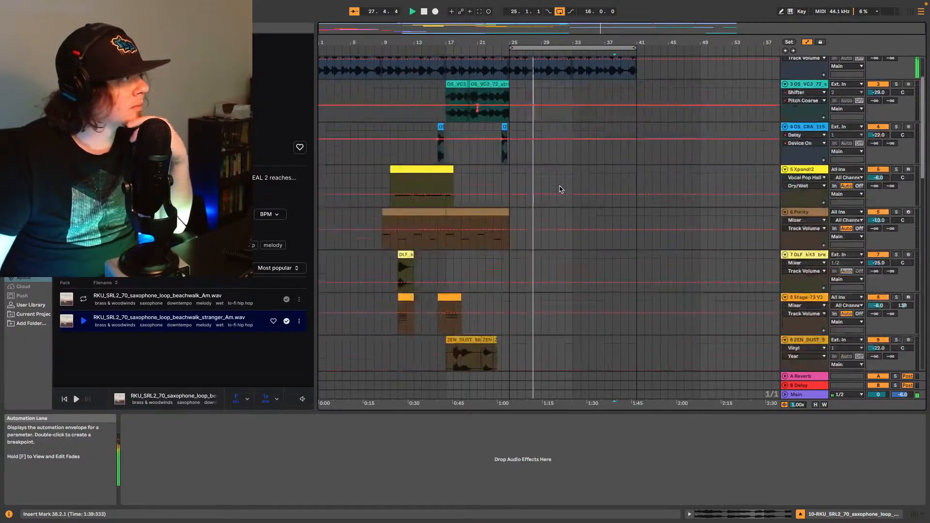
{"action": "scroll", "coordinate": [560, 189], "scroll_direction": "down", "scroll_amount": 3}
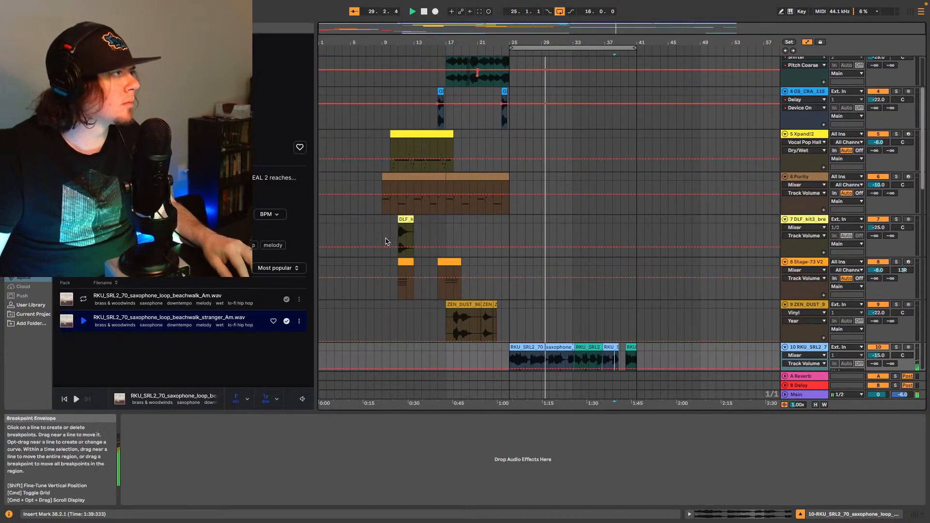
{"action": "left_click_drag", "start_coordinate": [383, 234], "coordinate": [421, 232]}
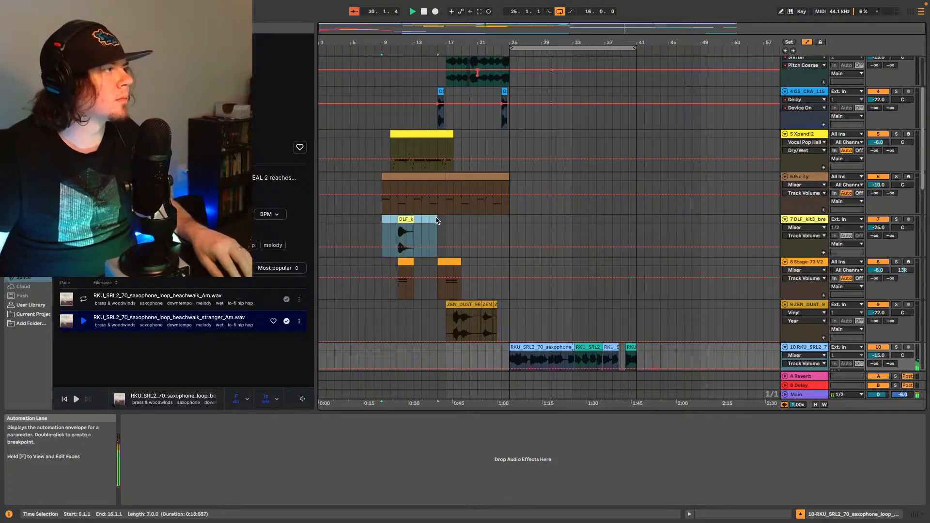
{"action": "key", "text": "super+c"}
{"action": "left_click", "coordinate": [576, 230]}
{"action": "key", "text": "super+v"}
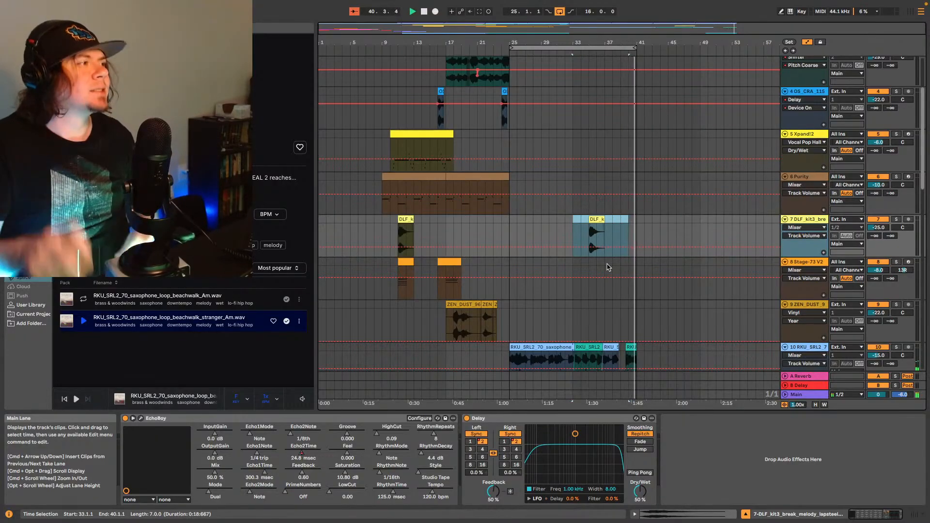
{"action": "key", "text": "space"}
Step: Duplicate the last piano_classical_Gmin clip so the piano continues from bar 41 to bar 49
{"action": "scroll", "coordinate": [601, 145], "scroll_direction": "up", "scroll_amount": 5}
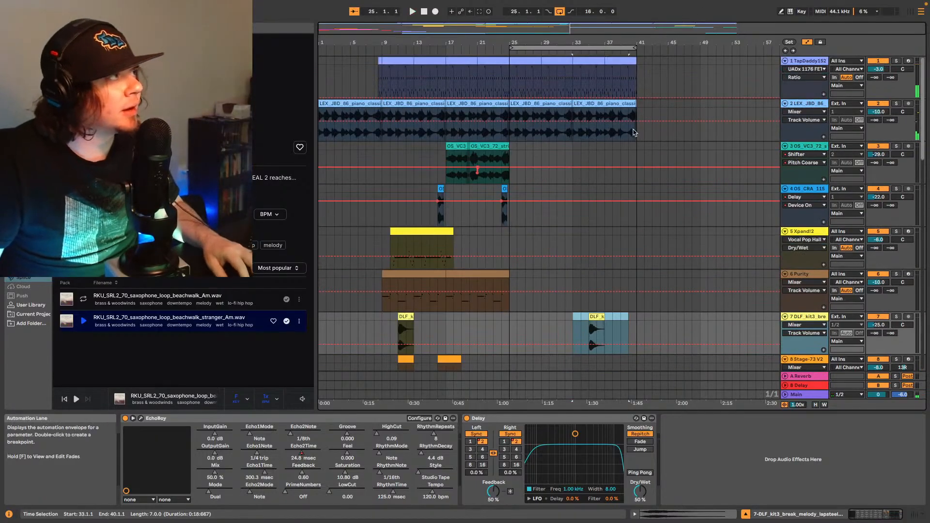
{"action": "left_click_drag", "start_coordinate": [574, 111], "coordinate": [624, 103]}
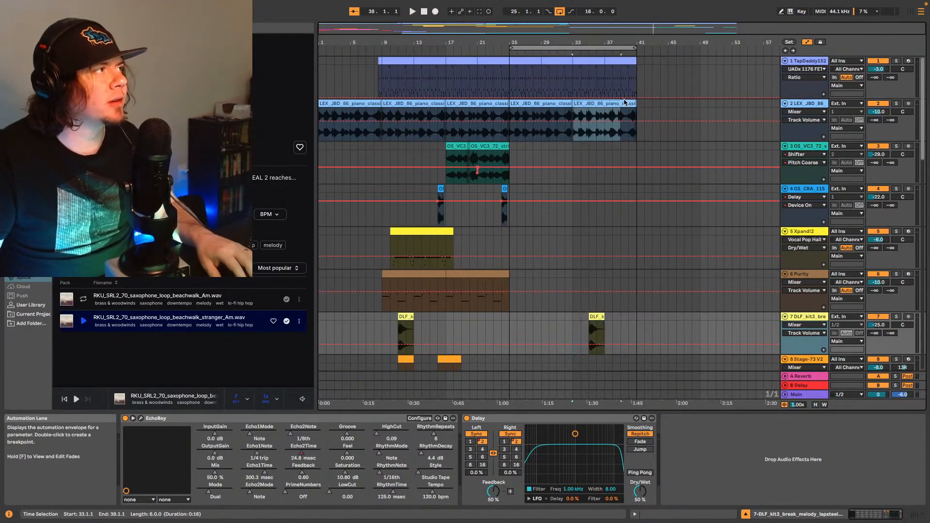
{"action": "key", "text": "super+d"}
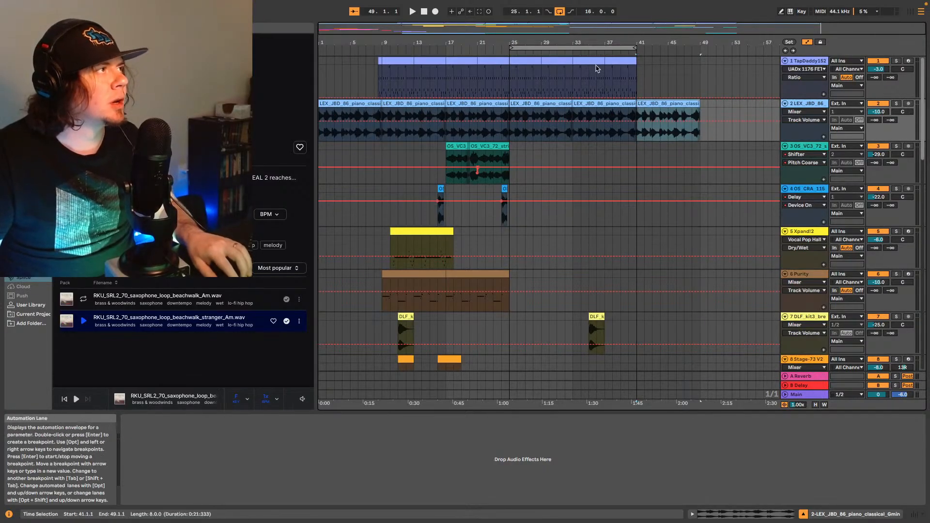
Step: Play the arrangement from bar 17 to hear the strings section
{"action": "scroll", "coordinate": [485, 199], "scroll_direction": "down", "scroll_amount": 5}
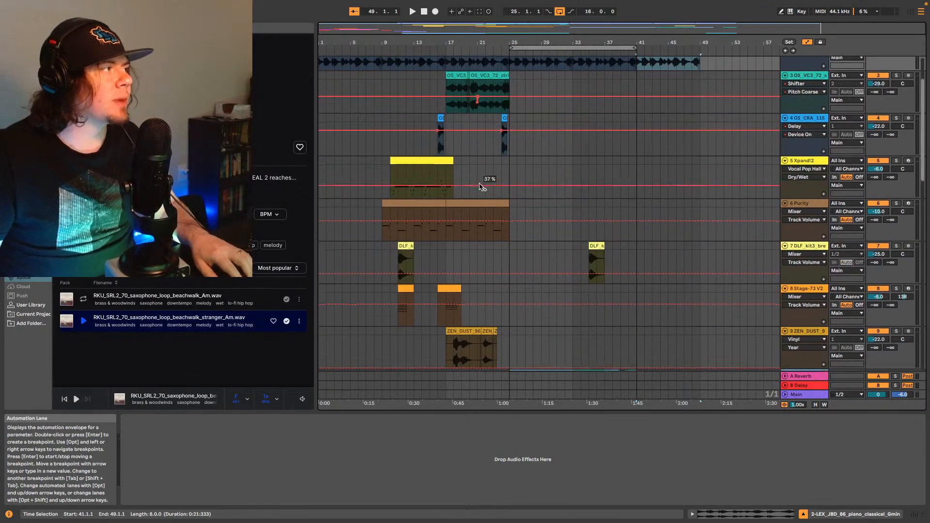
{"action": "scroll", "coordinate": [452, 347], "scroll_direction": "up", "scroll_amount": 4}
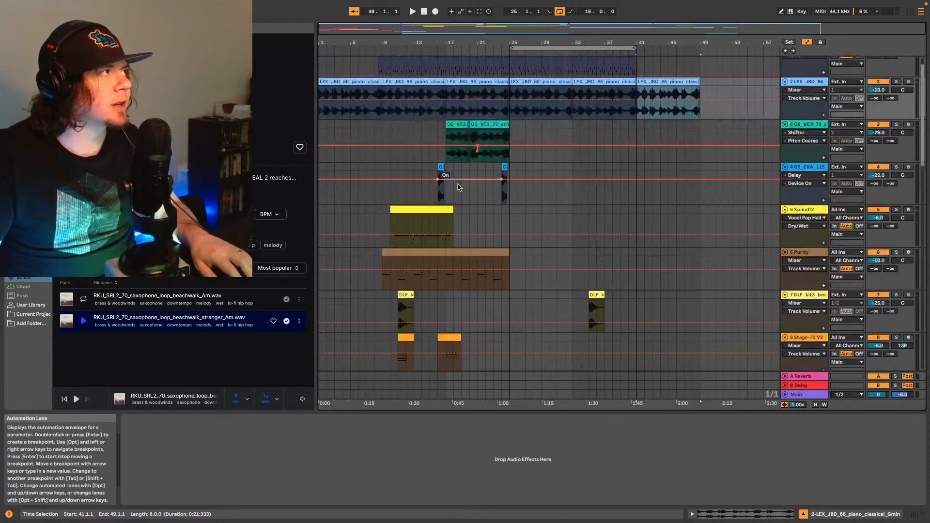
{"action": "left_click", "coordinate": [448, 160]}
{"action": "key", "text": "space"}
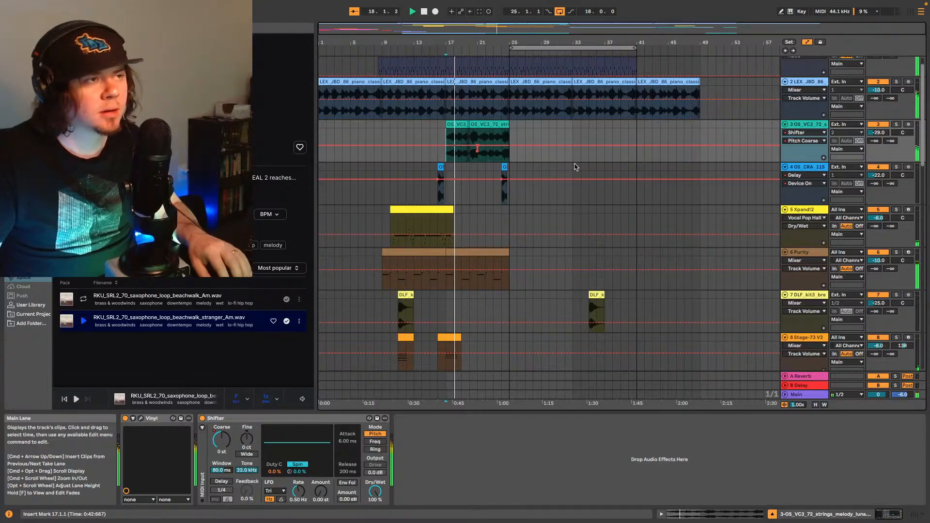
Step: Copy bars 9 to 17 of both trumpet tracks to bar 41
{"action": "scroll", "coordinate": [585, 159], "scroll_direction": "down", "scroll_amount": 10}
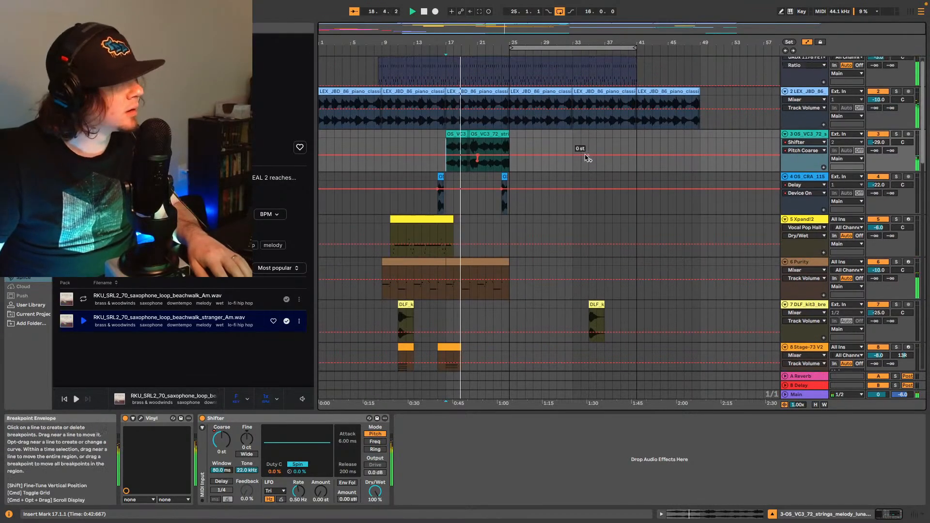
{"action": "scroll", "coordinate": [586, 173], "scroll_direction": "down", "scroll_amount": 8}
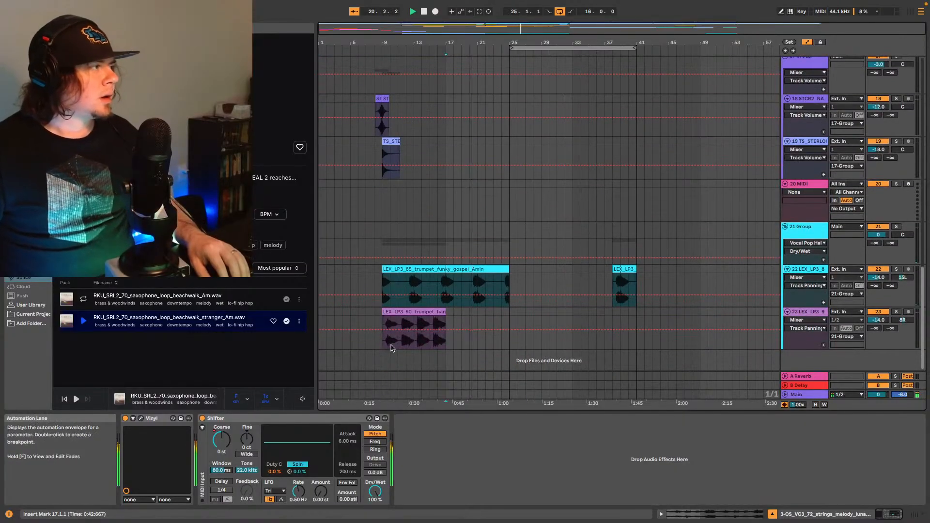
{"action": "left_click", "coordinate": [639, 279]}
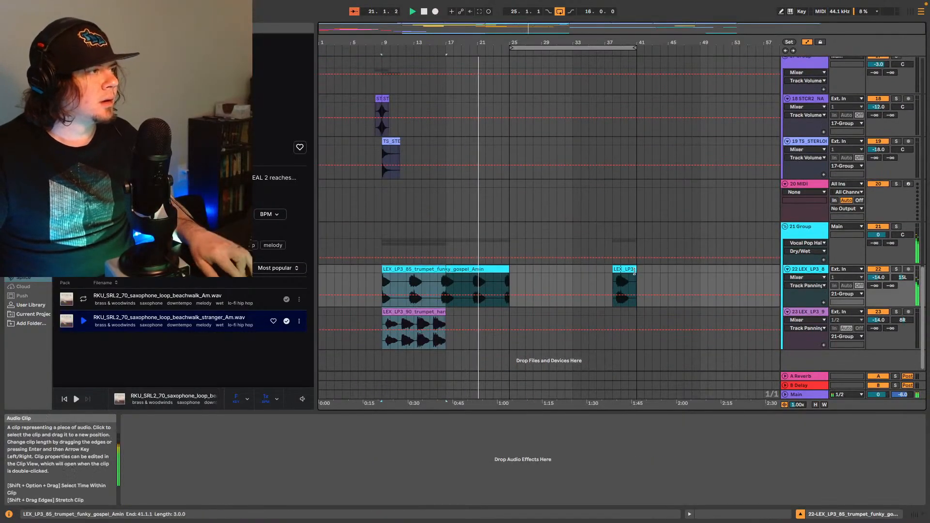
{"action": "key", "text": "ctrl+v"}
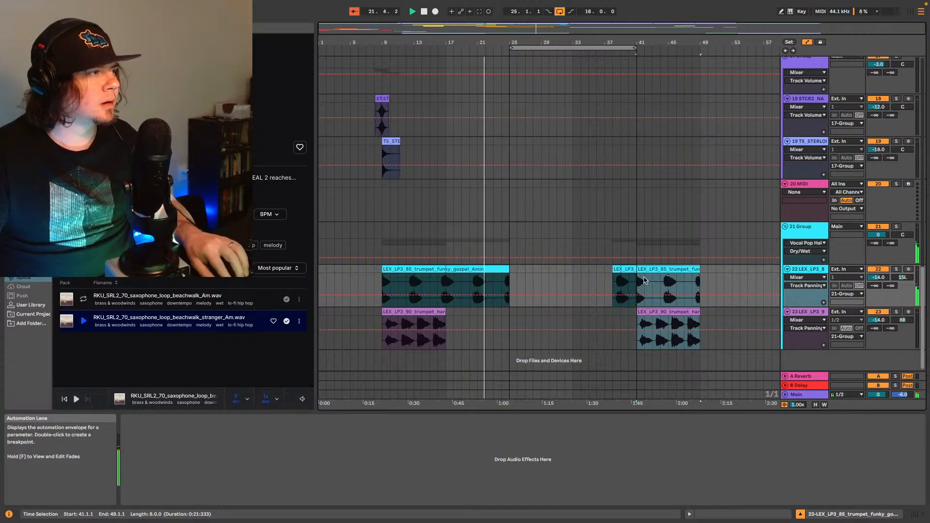
Step: Play the trumpet transition from about bar 39 and switch off the arrangement loop
{"action": "left_click", "coordinate": [623, 283]}
{"action": "key", "text": "space"}
{"action": "key", "text": "space"}
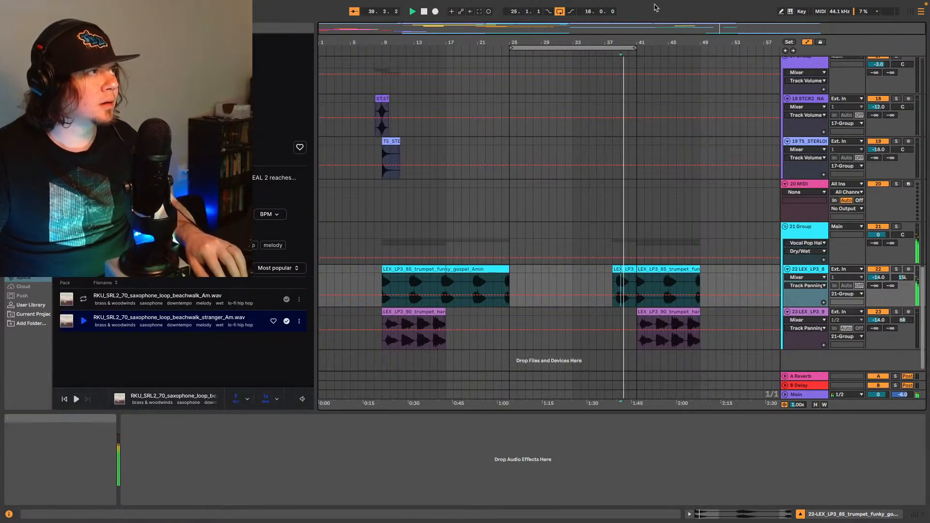
{"action": "left_click_drag", "start_coordinate": [660, 28], "coordinate": [660, 56]}
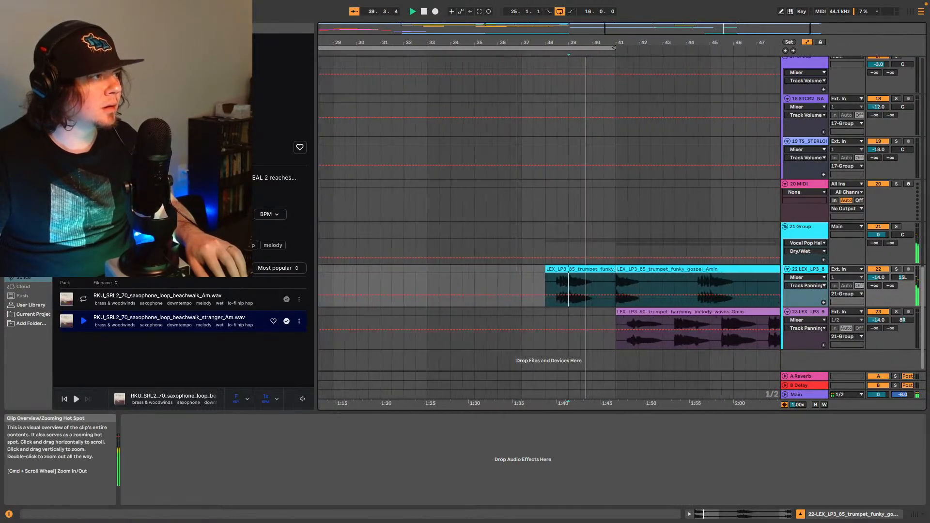
{"action": "left_click", "coordinate": [559, 12]}
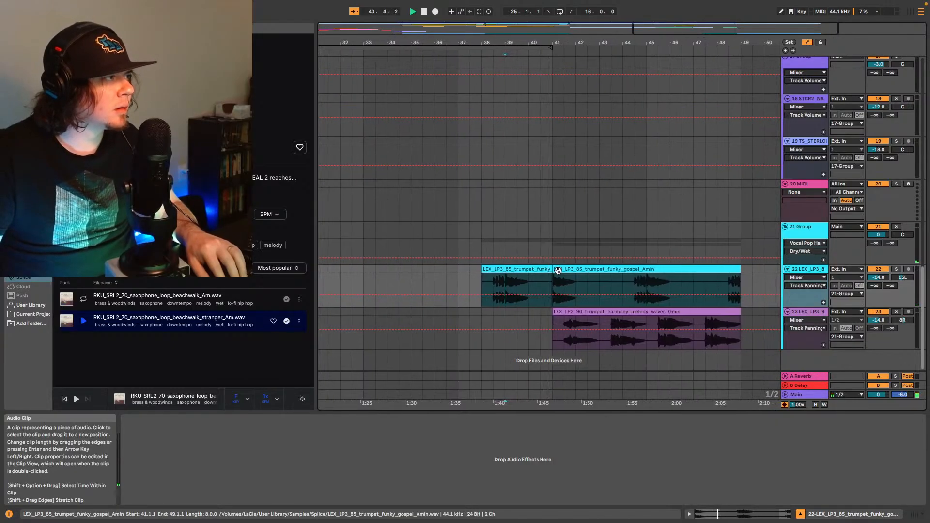
Step: Extend the start of the newly copied trumpet_funky_gospel clip back to 40.3.1 and listen to the transition
{"action": "key", "text": "space"}
{"action": "left_click", "coordinate": [553, 269]}
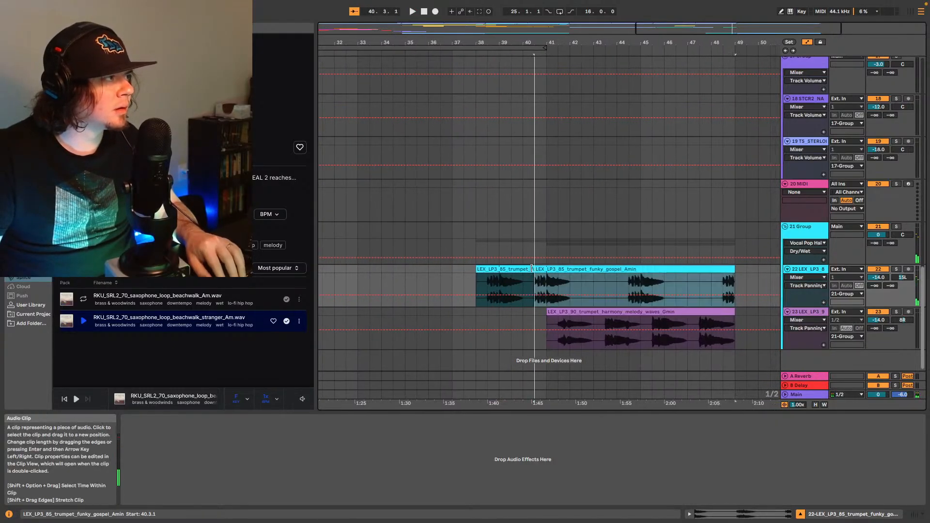
{"action": "key", "text": "space"}
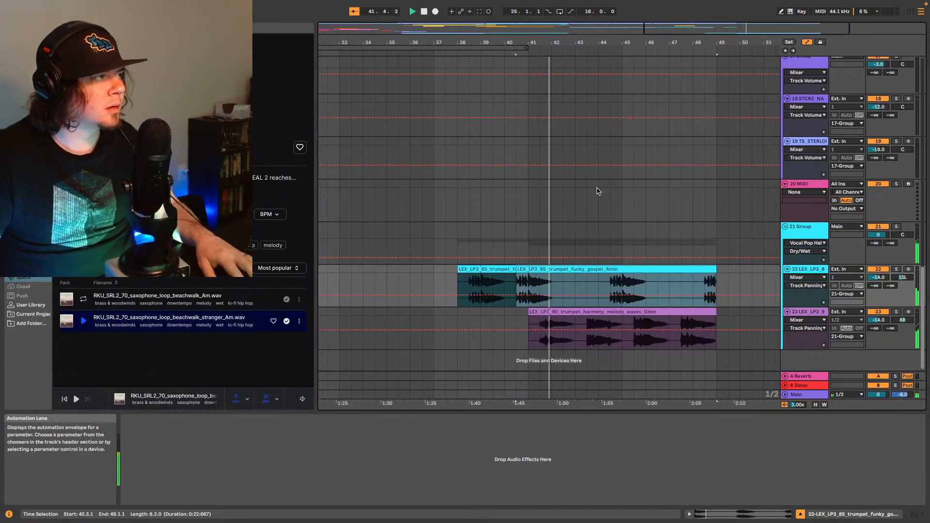
{"action": "scroll", "coordinate": [597, 191], "scroll_direction": "up", "scroll_amount": 15}
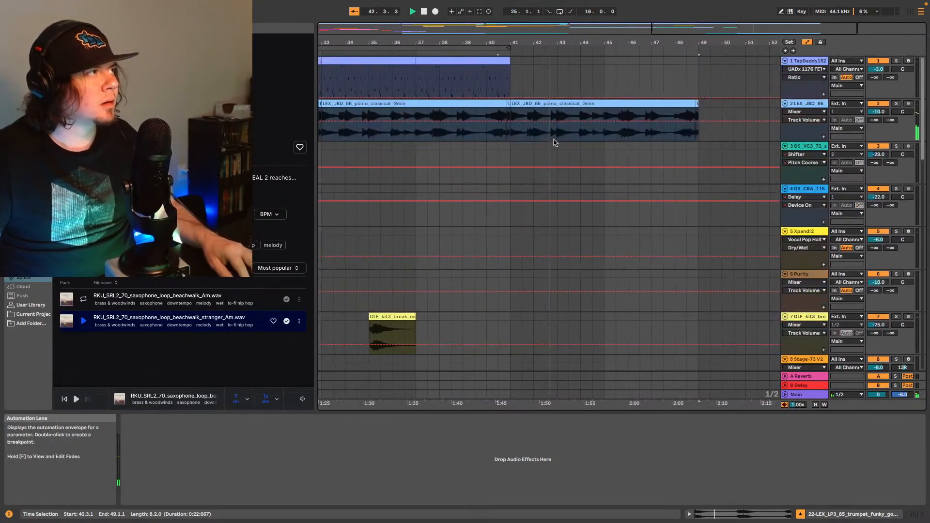
{"action": "key", "text": "space"}
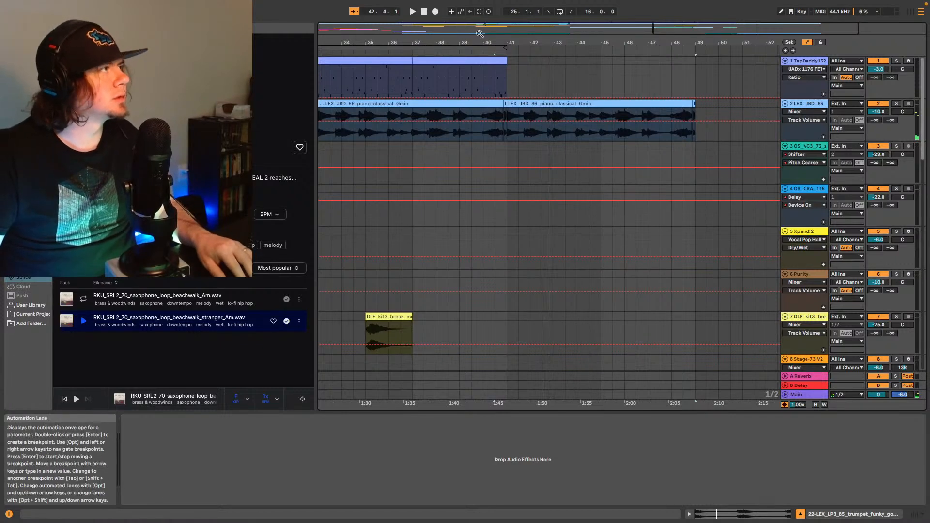
Step: Copy bars 33 to 41 of the TapDaddy152 drum track to bar 41, extending the drums to bar 49
{"action": "left_click_drag", "start_coordinate": [480, 33], "coordinate": [482, 89]}
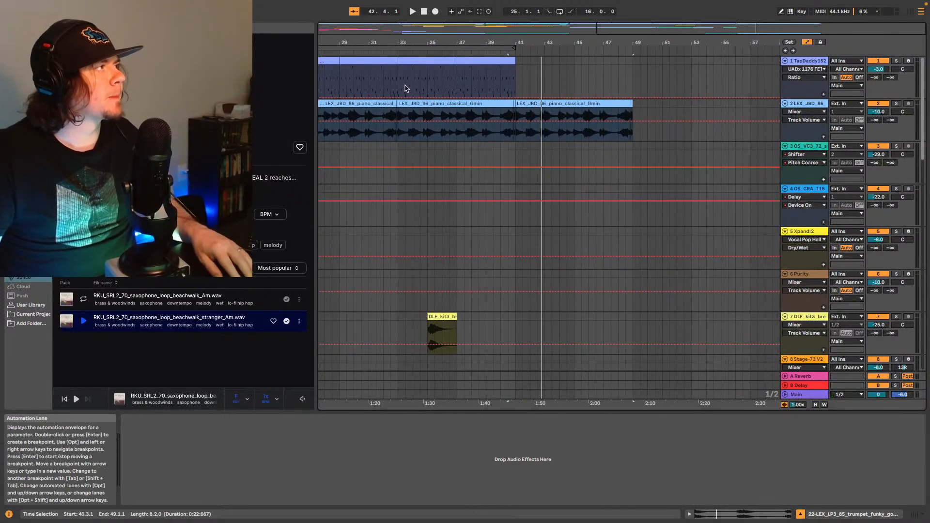
{"action": "left_click_drag", "start_coordinate": [515, 55], "coordinate": [506, 61]}
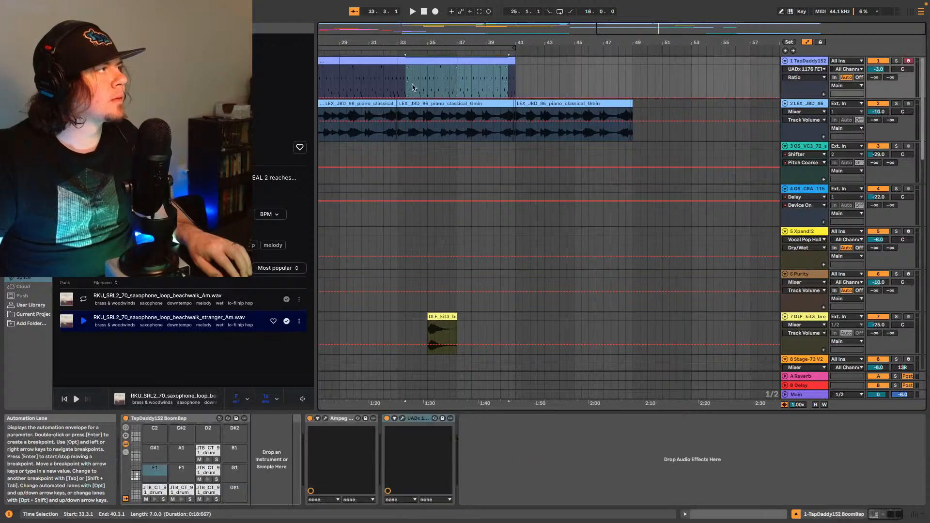
{"action": "left_click_drag", "start_coordinate": [400, 85], "coordinate": [510, 58]}
{"action": "left_click", "coordinate": [517, 73]}
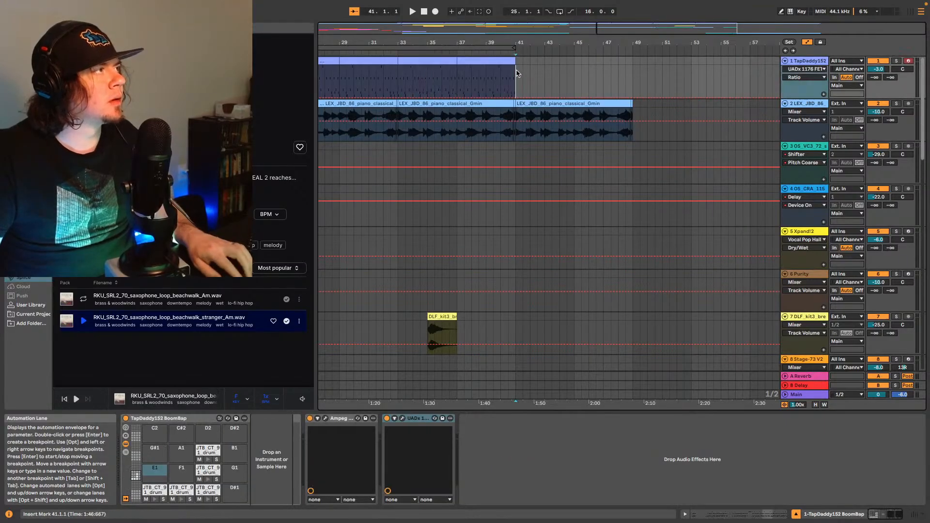
Step: Trim the start of the copied drum clip to 42.2.1 and listen to the new section from bar 41
{"action": "left_click", "coordinate": [533, 62]}
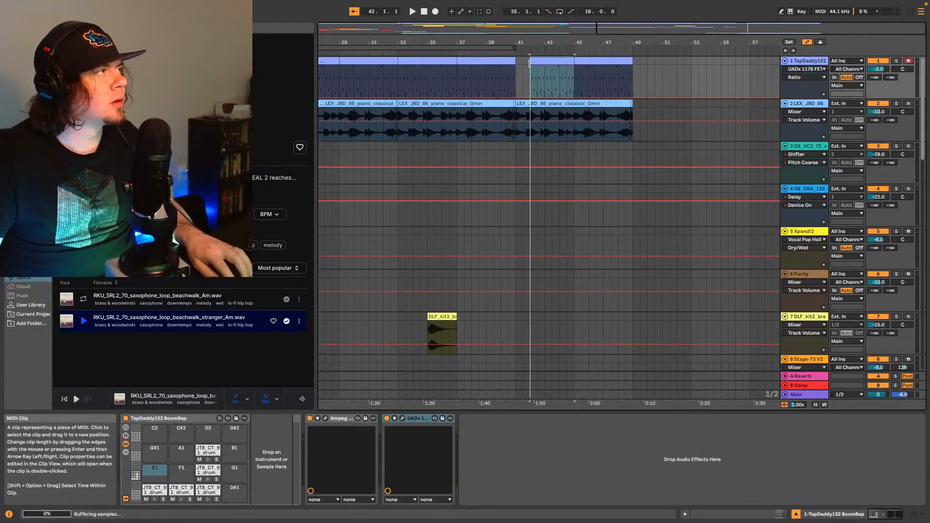
{"action": "left_click", "coordinate": [519, 74]}
{"action": "key", "text": "space"}
{"action": "mouse_move", "coordinate": [668, 29]}
{"action": "left_mouse_down"}
{"action": "mouse_move", "coordinate": [647, 65]}
{"action": "mouse_move", "coordinate": [708, 69]}
{"action": "left_mouse_up"}
{"action": "left_click", "coordinate": [555, 59]}
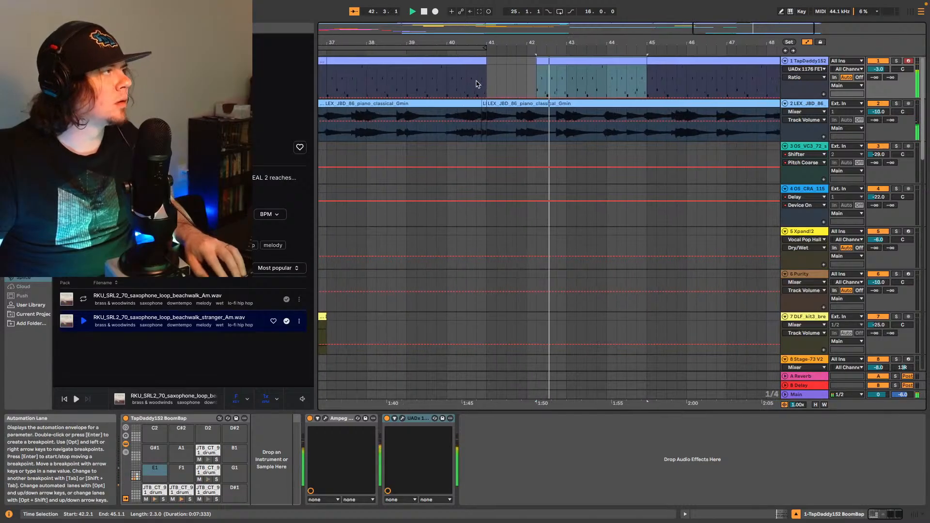
{"action": "left_click", "coordinate": [513, 85]}
{"action": "key", "text": "space"}
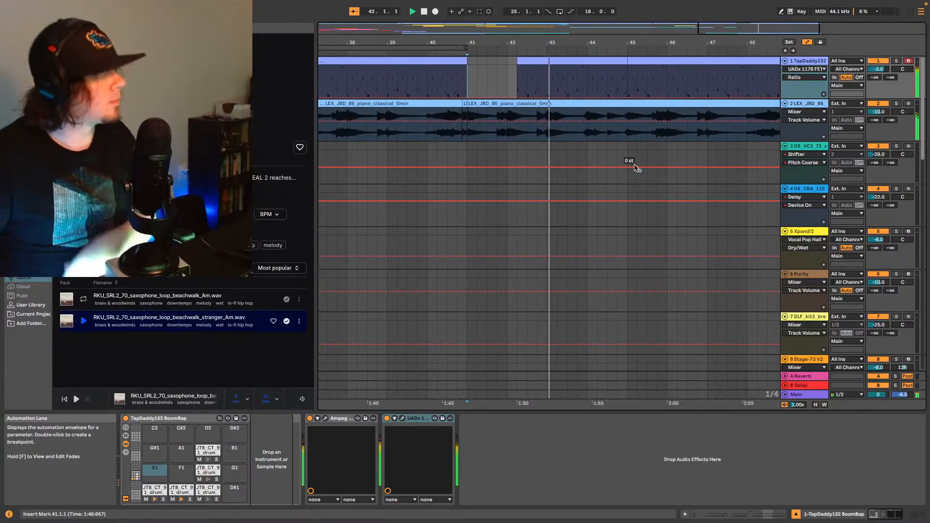
{"action": "left_click_drag", "start_coordinate": [762, 28], "coordinate": [762, 13]}
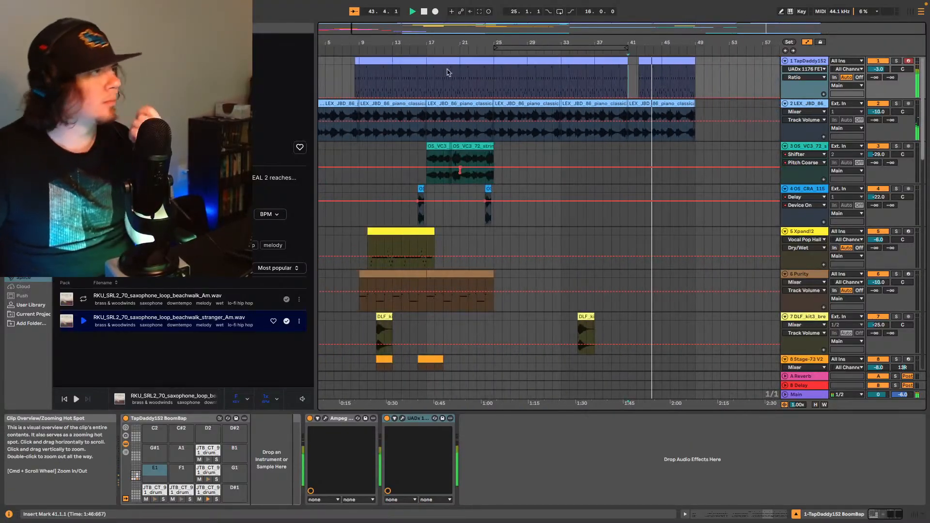
{"action": "scroll", "coordinate": [668, 203], "scroll_direction": "down", "scroll_amount": 5}
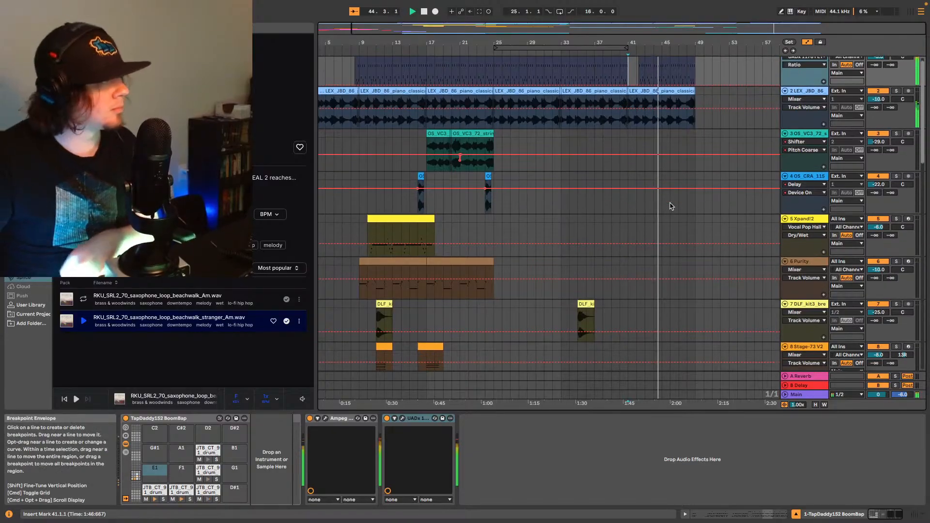
{"action": "scroll", "coordinate": [677, 259], "scroll_direction": "down", "scroll_amount": 2}
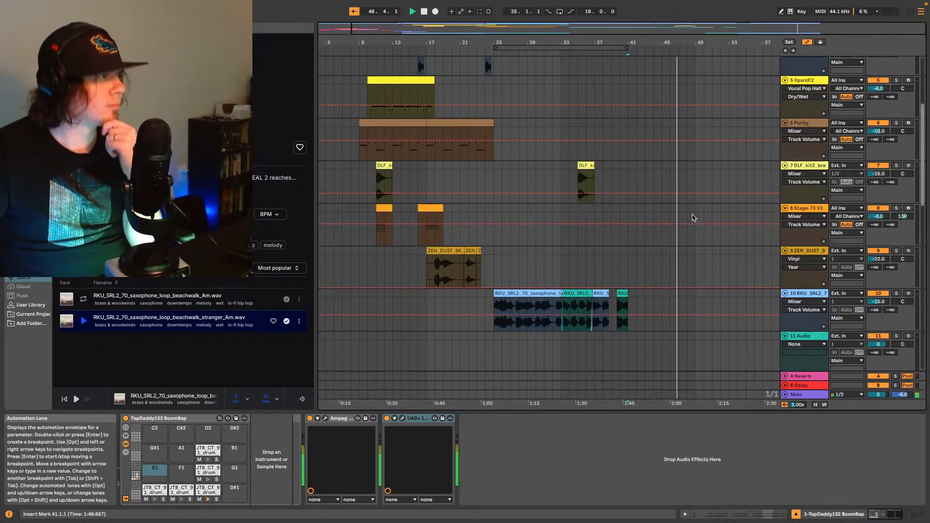
Step: Stop playback and copy the Stage-73 V2 clip at bars 16 to 19 to bar 48
{"action": "scroll", "coordinate": [675, 194], "scroll_direction": "up", "scroll_amount": 7}
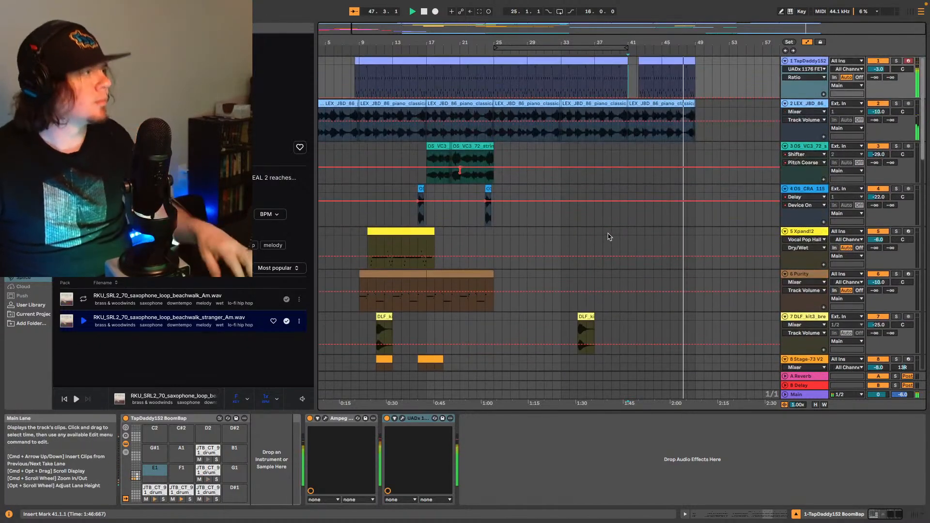
{"action": "scroll", "coordinate": [609, 236], "scroll_direction": "down", "scroll_amount": 7}
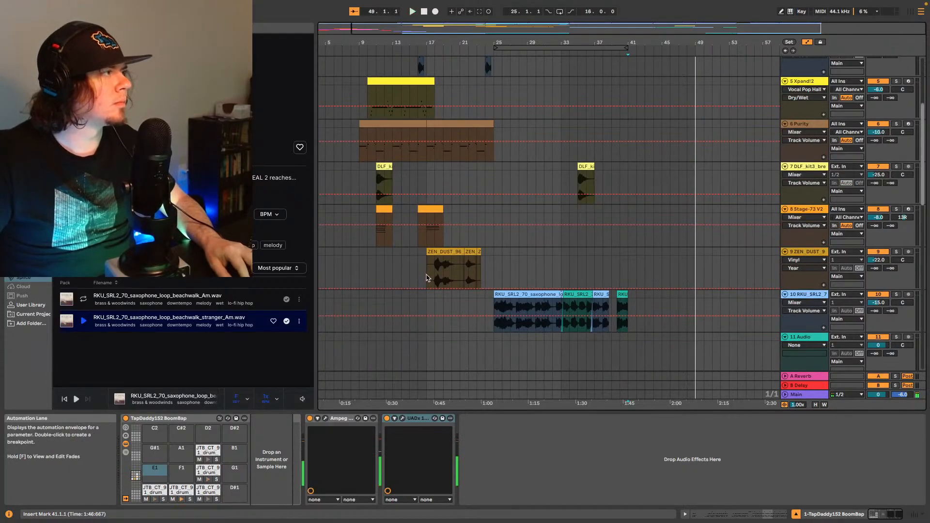
{"action": "key", "text": "space"}
{"action": "left_click", "coordinate": [430, 227]}
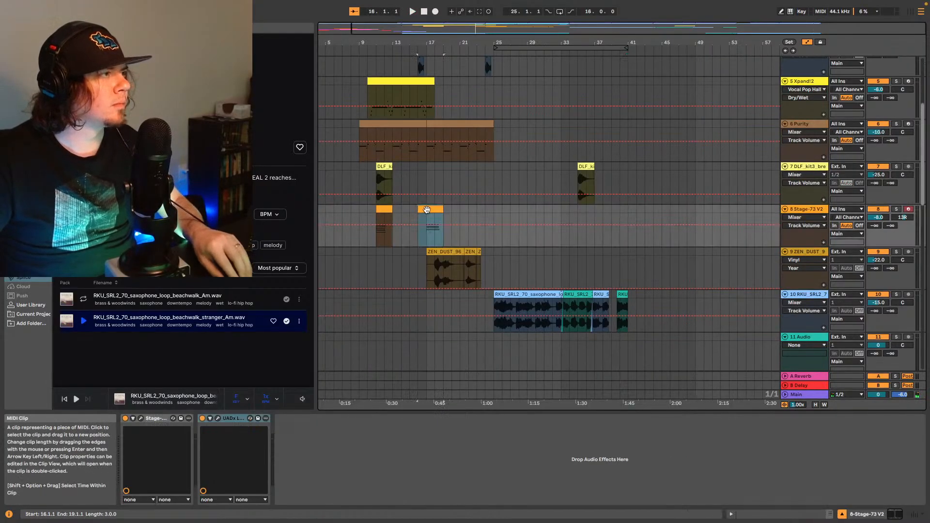
{"action": "left_click", "coordinate": [691, 239]}
{"action": "key", "text": "ctrl+v"}
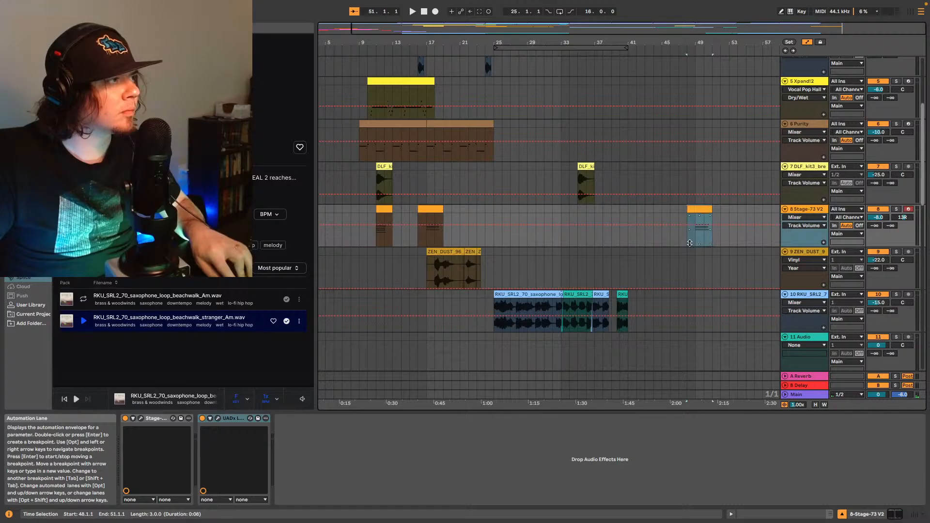
Step: Copy the ZEN_DUST saxophone clips from bars 17 to 25 to bar 49
{"action": "left_click", "coordinate": [445, 252]}
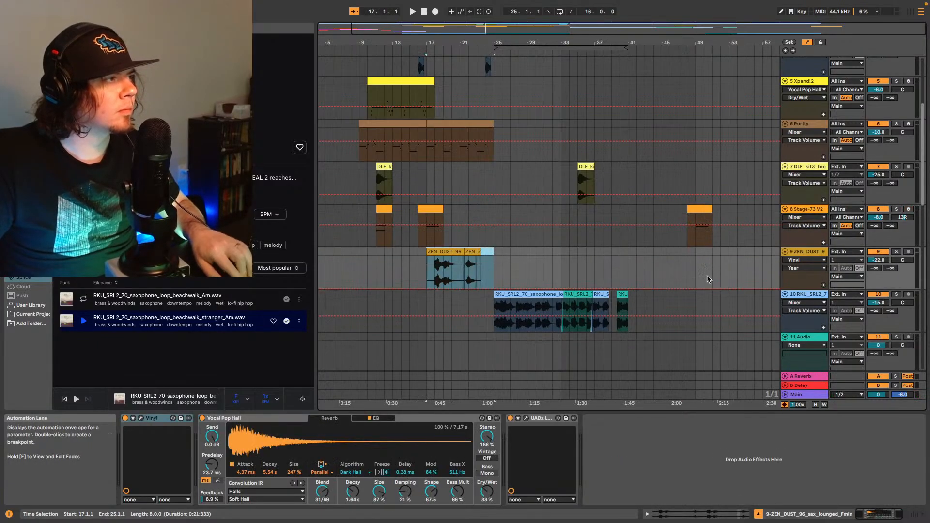
{"action": "left_click", "coordinate": [708, 279]}
{"action": "key", "text": "ctrl+v"}
Step: Copy bars 17 to 25 of the drum, piano and OS_VC3 string tracks to bar 49, extending them to bar 57
{"action": "scroll", "coordinate": [685, 264], "scroll_direction": "up", "scroll_amount": 5}
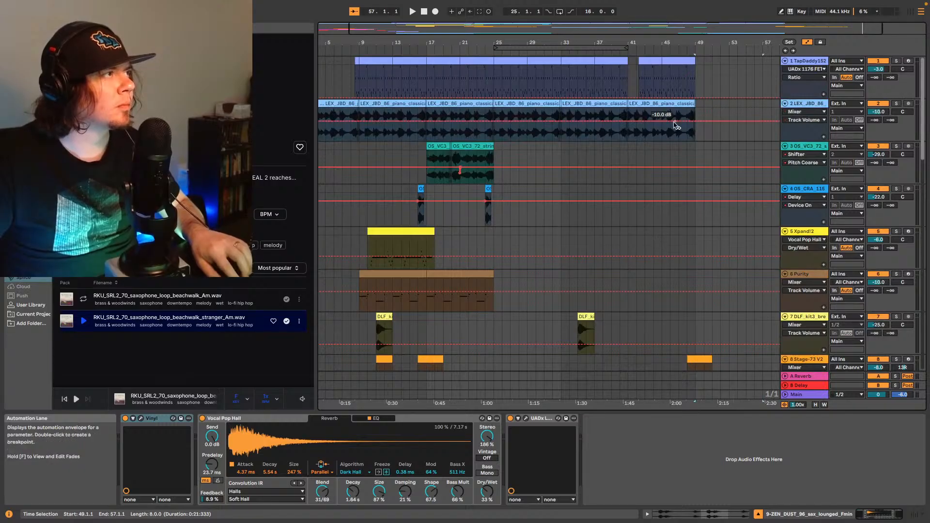
{"action": "scroll", "coordinate": [548, 145], "scroll_direction": "down", "scroll_amount": 2}
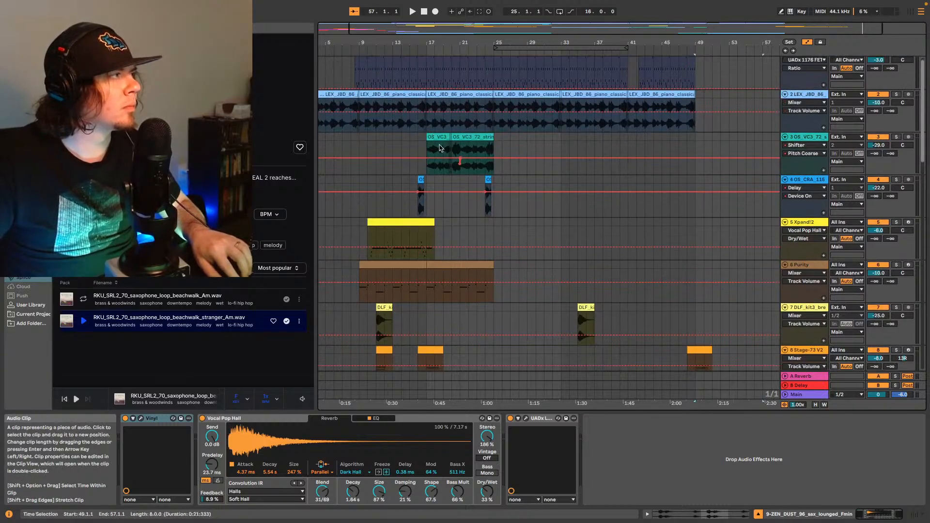
{"action": "left_click_drag", "start_coordinate": [461, 118], "coordinate": [495, 49]}
{"action": "key", "text": "super+c"}
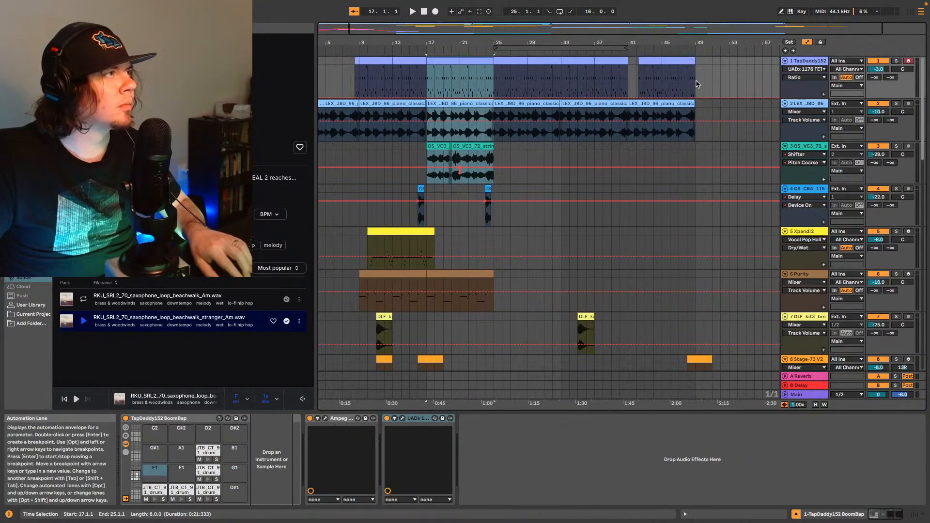
{"action": "left_click", "coordinate": [696, 83]}
{"action": "key", "text": "super+v"}
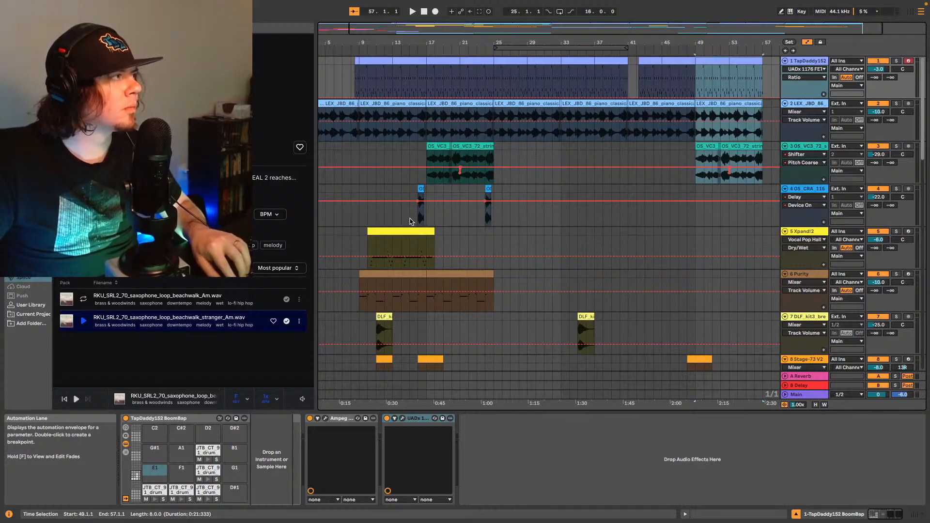
Step: Copy bars 15 to 26 of the OS_CRA_115 strings track to bar 47
{"action": "left_click_drag", "start_coordinate": [410, 221], "coordinate": [502, 222]}
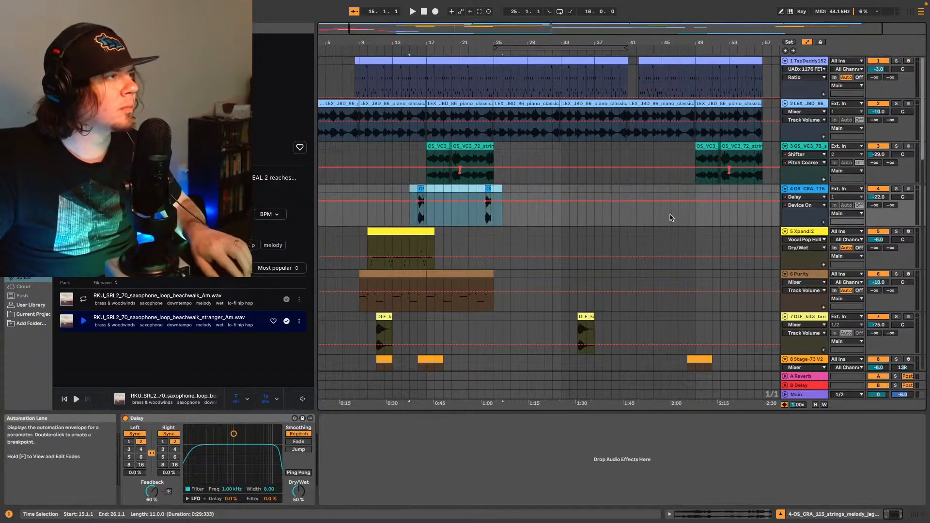
{"action": "left_click", "coordinate": [686, 218]}
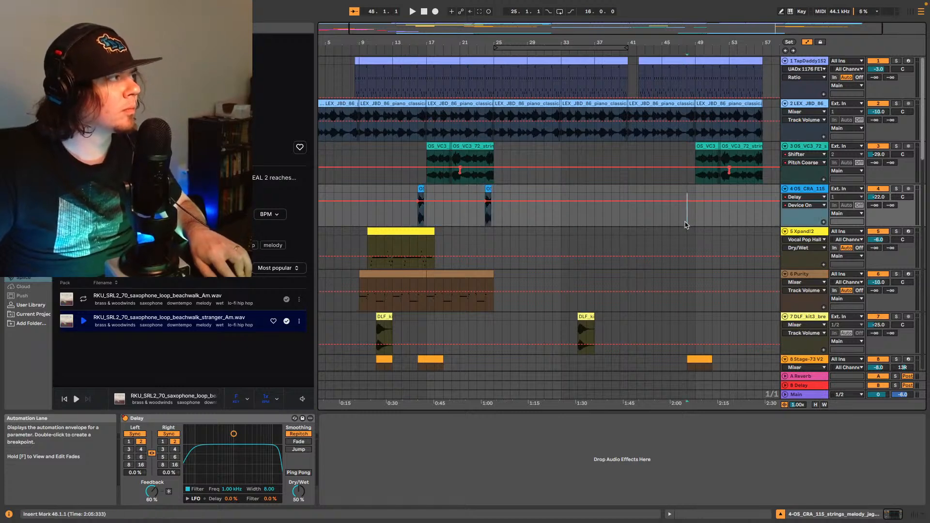
{"action": "key", "text": "super+v"}
{"action": "scroll", "coordinate": [668, 228], "scroll_direction": "down", "scroll_amount": 5}
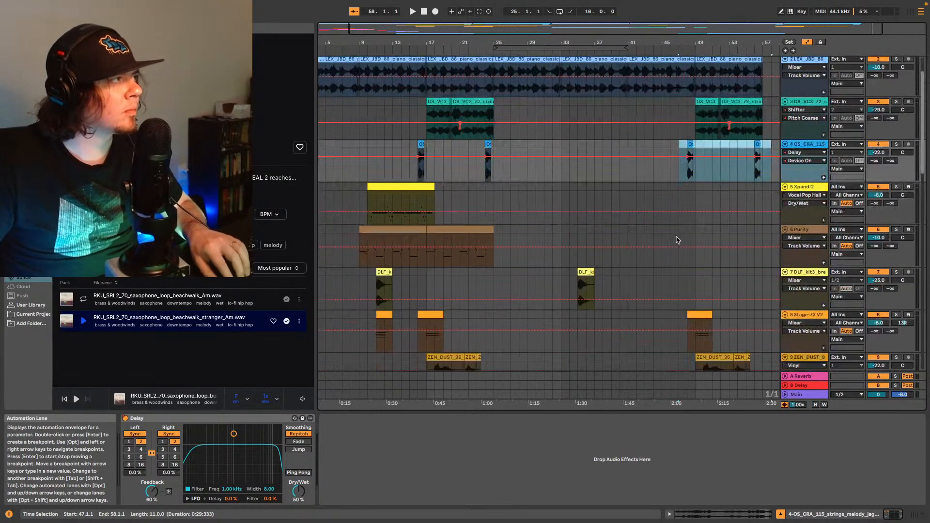
Step: Listen to the copied section from bar 47 and compare it with the original section from bar 16
{"action": "left_click", "coordinate": [675, 51]}
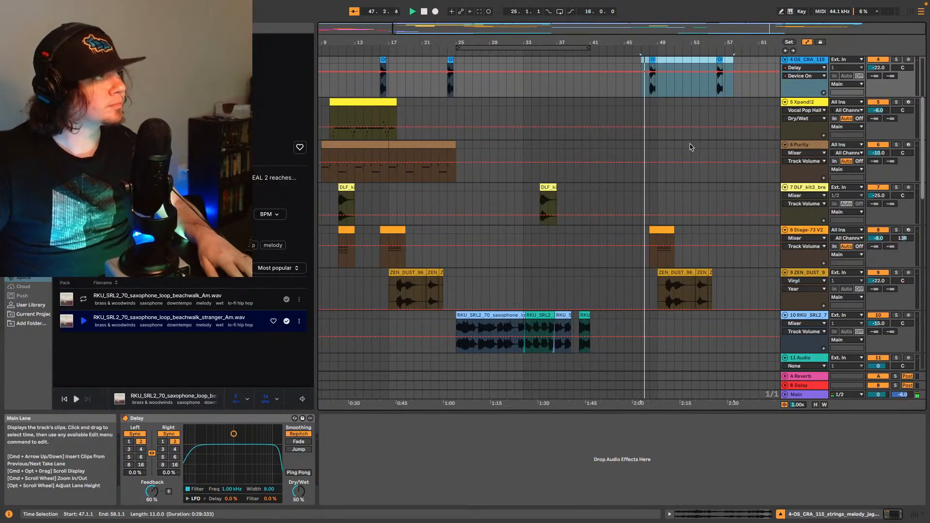
{"action": "scroll", "coordinate": [683, 156], "scroll_direction": "up", "scroll_amount": 1}
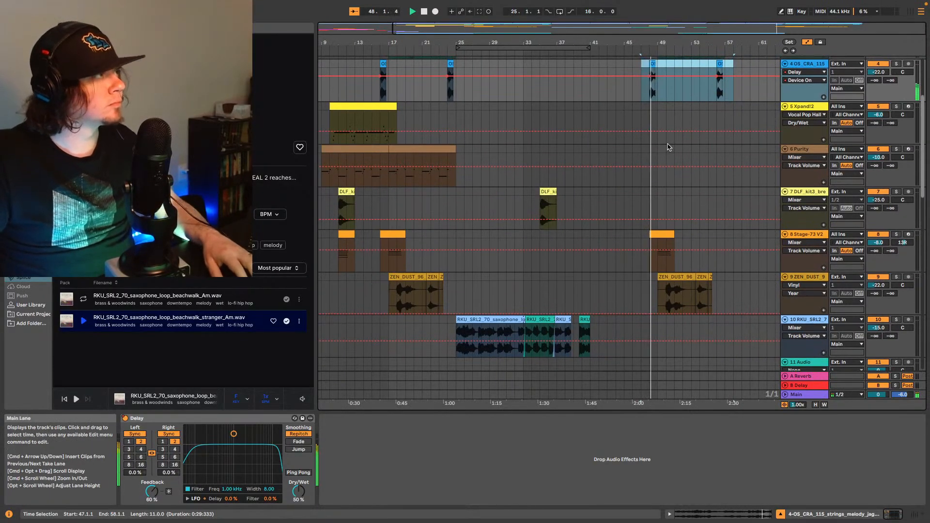
{"action": "scroll", "coordinate": [667, 148], "scroll_direction": "up", "scroll_amount": 2}
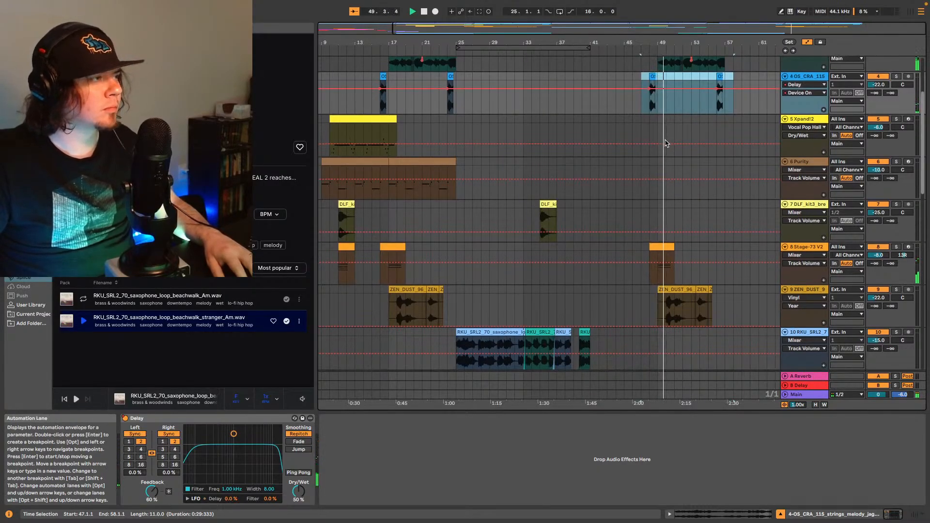
{"action": "scroll", "coordinate": [666, 146], "scroll_direction": "up", "scroll_amount": 3}
{"action": "scroll", "coordinate": [668, 153], "scroll_direction": "down", "scroll_amount": 1}
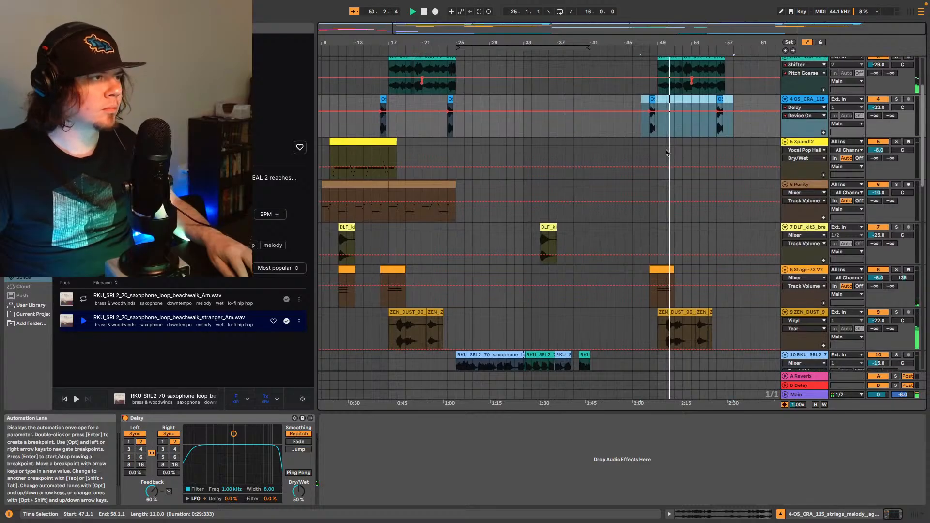
{"action": "scroll", "coordinate": [666, 153], "scroll_direction": "down", "scroll_amount": 1}
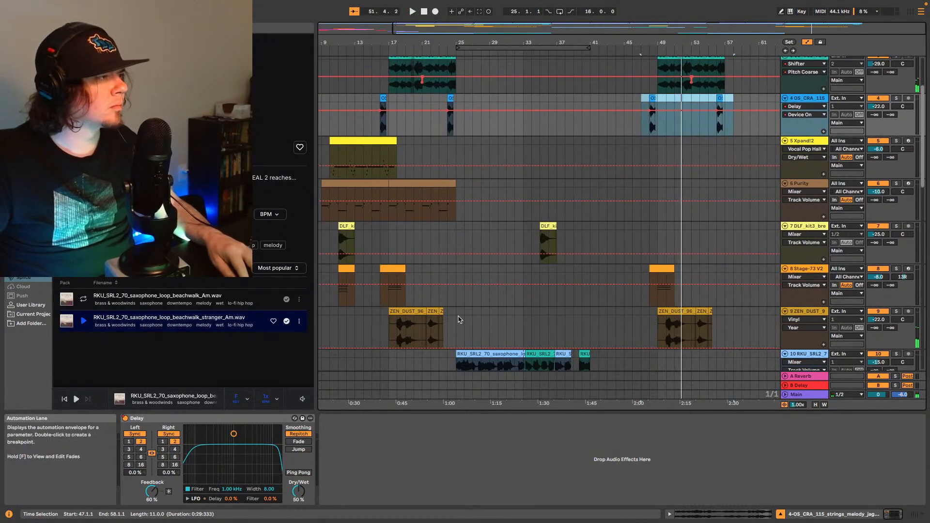
{"action": "scroll", "coordinate": [459, 315], "scroll_direction": "down", "scroll_amount": 1}
{"action": "left_click", "coordinate": [381, 293]}
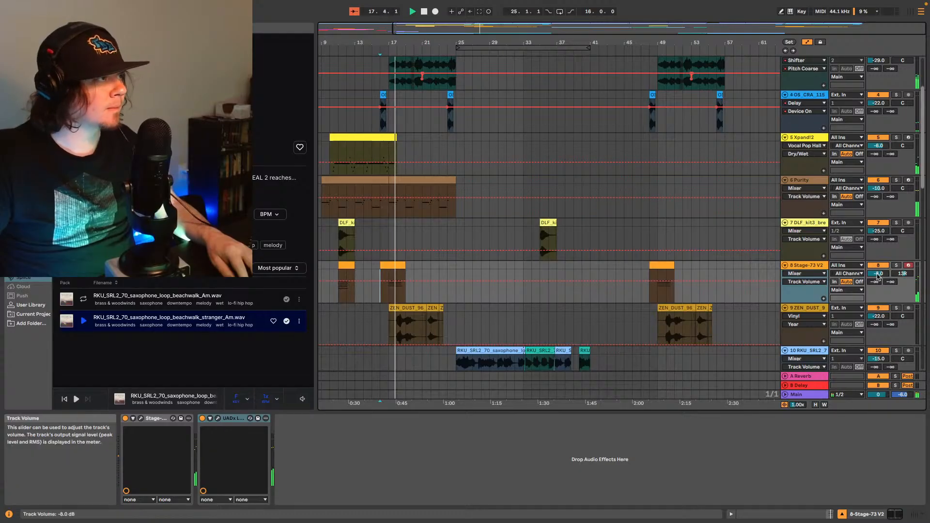
Step: Copy the Purity clip at bars 17 to 25 to bar 49 and listen to the result
{"action": "left_click", "coordinate": [426, 187]}
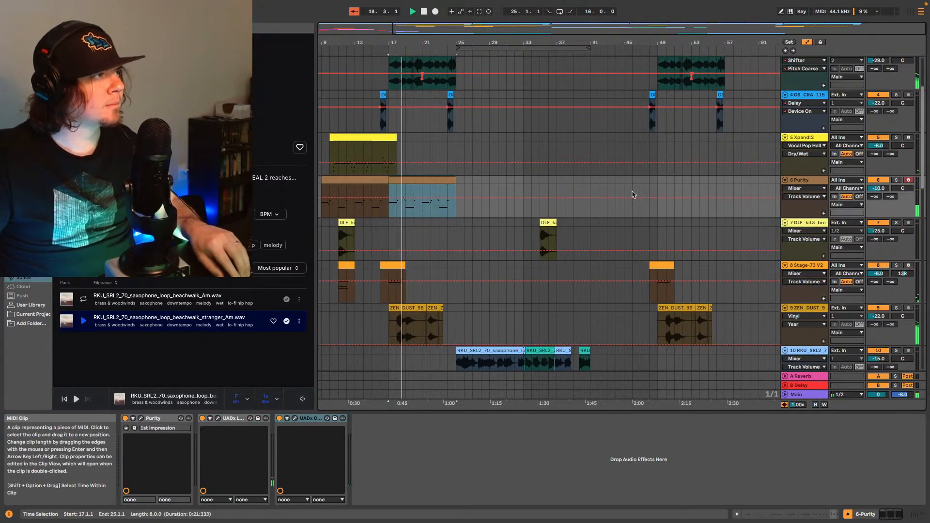
{"action": "left_click", "coordinate": [657, 187]}
{"action": "key", "text": "super+v"}
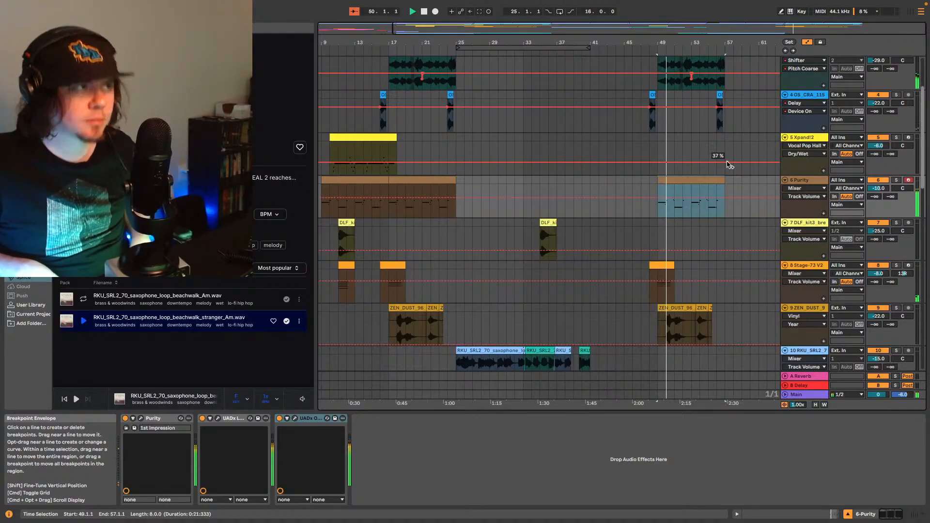
{"action": "key", "text": "space"}
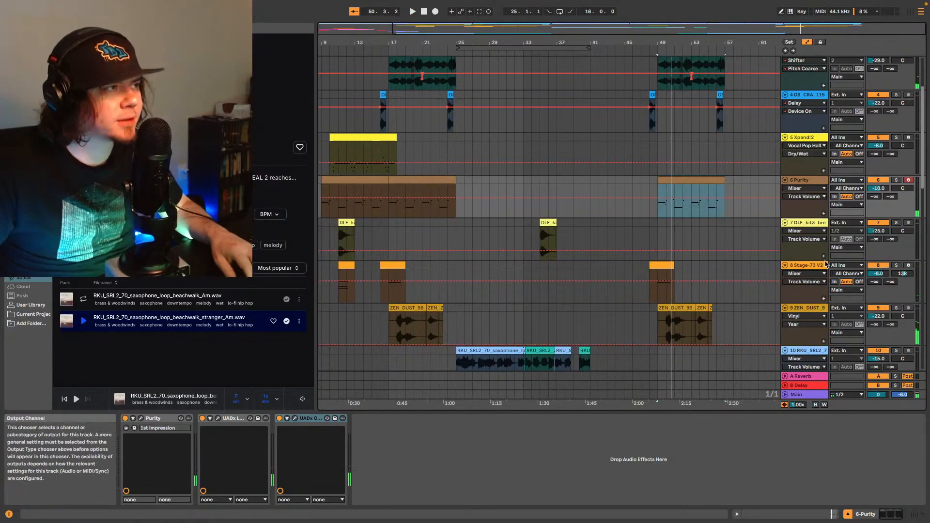
Step: Find ValhallaSupermassive among the plug-ins and add it to the Stage-73 V2 track
{"action": "left_click", "coordinate": [820, 266]}
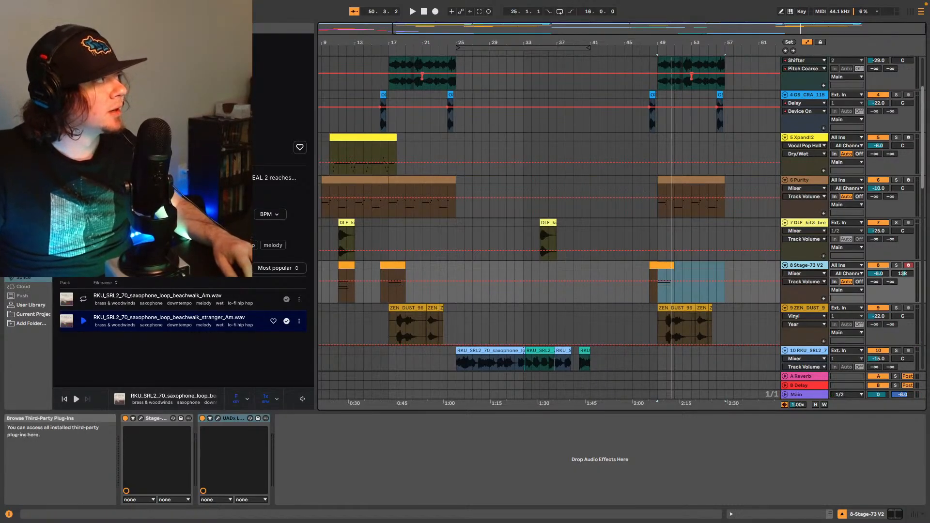
{"action": "left_click", "coordinate": [24, 200]}
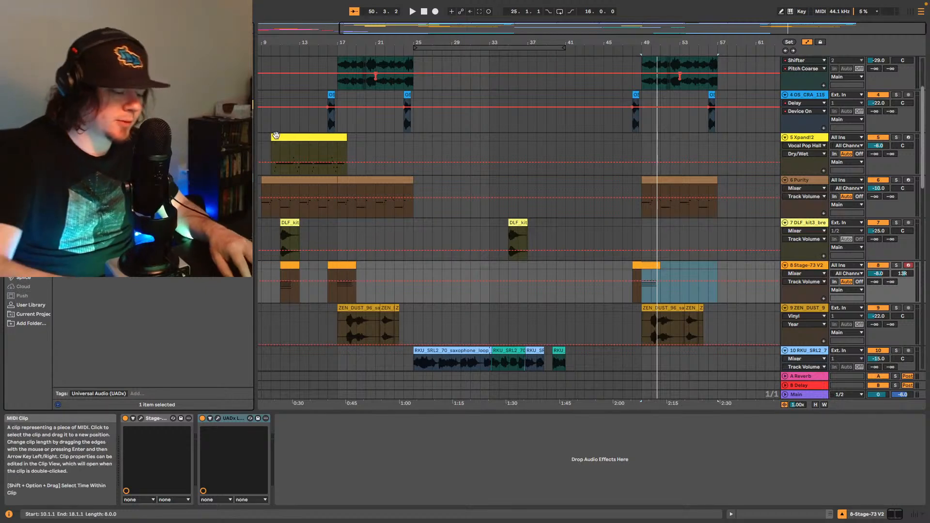
{"action": "key", "text": "super+f"}
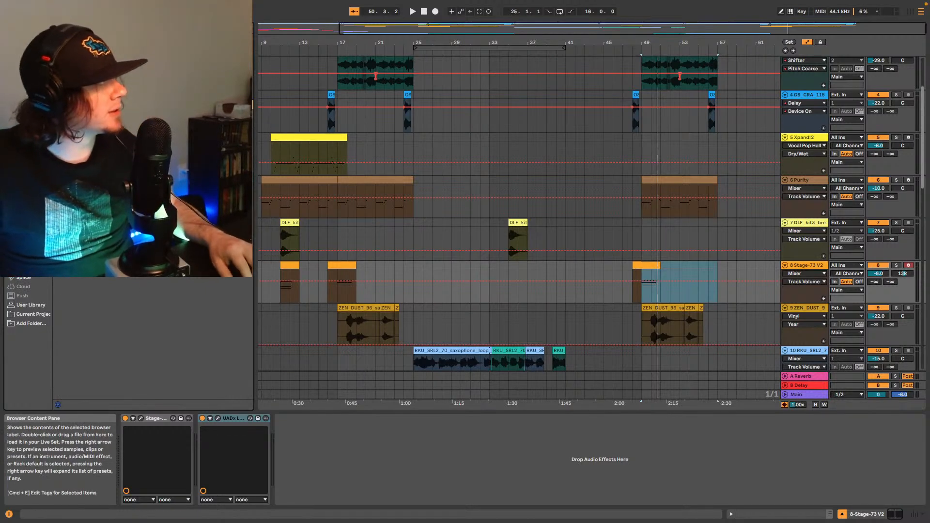
{"action": "left_click_drag", "start_coordinate": [145, 187], "coordinate": [648, 291]}
{"action": "key", "text": "space"}
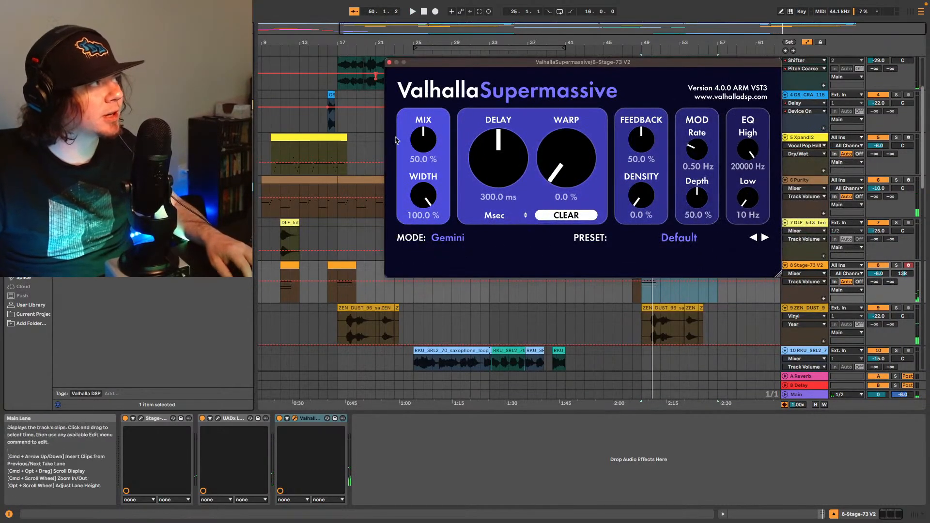
Step: Play from bar 16 and lower the Stage-73 V2 track volume to -12 dB
{"action": "key", "text": "space"}
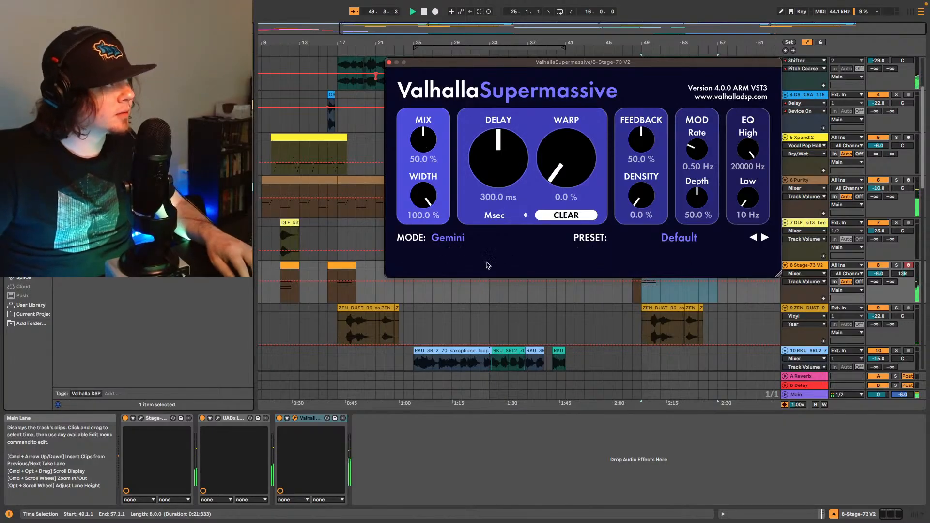
{"action": "left_click", "coordinate": [329, 288]}
{"action": "key", "text": "space"}
{"action": "key", "text": "space"}
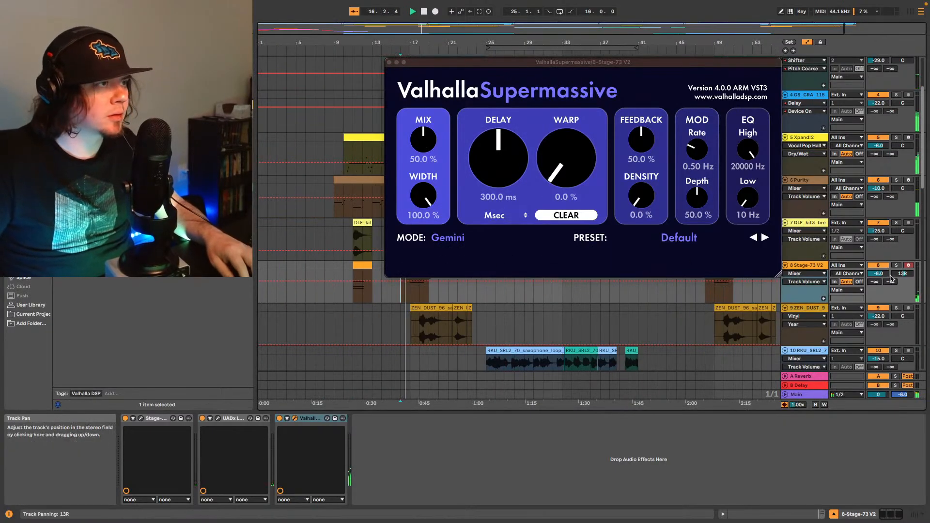
{"action": "scroll", "coordinate": [883, 275], "scroll_direction": "down", "scroll_amount": 2}
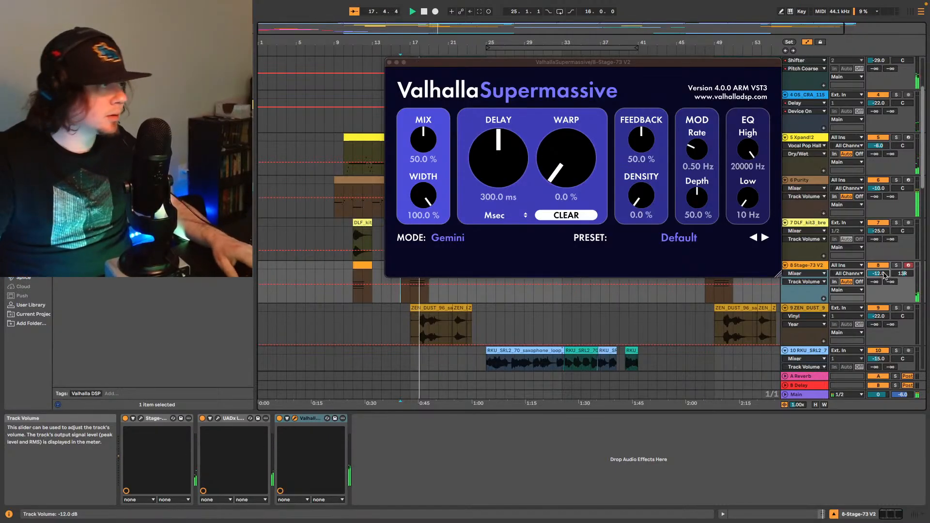
Step: Listen to the copied section from bar 47 with the new effect and close the ValhallaSupermassive window
{"action": "left_click", "coordinate": [699, 301]}
{"action": "key", "text": "space"}
{"action": "key", "text": "space"}
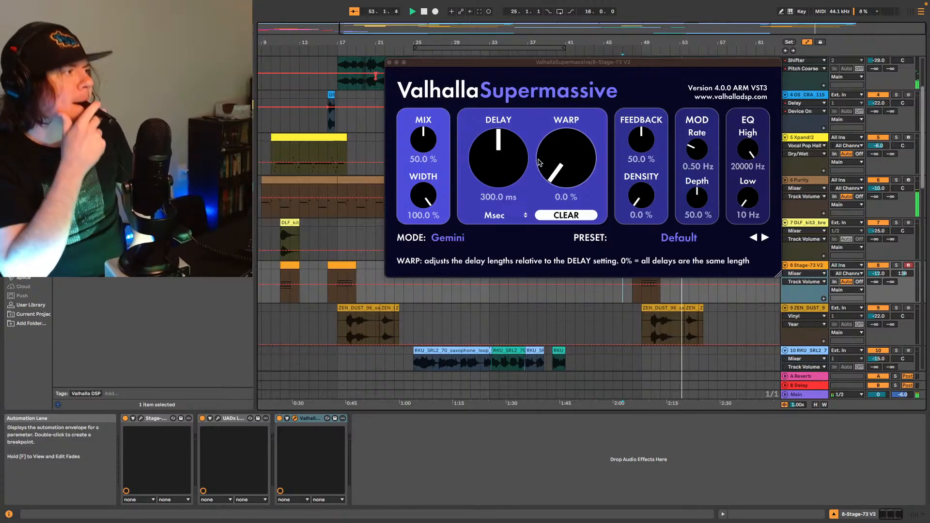
{"action": "key", "text": "space"}
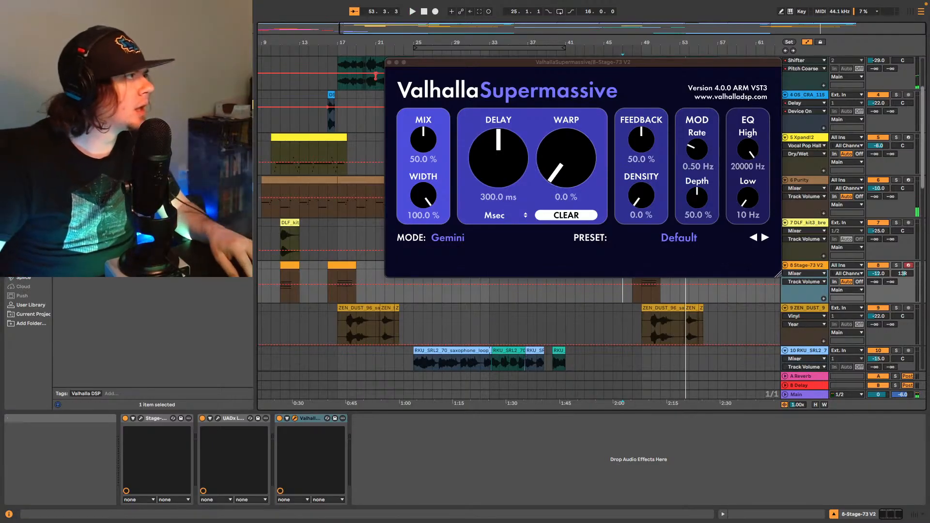
{"action": "left_click", "coordinate": [389, 63]}
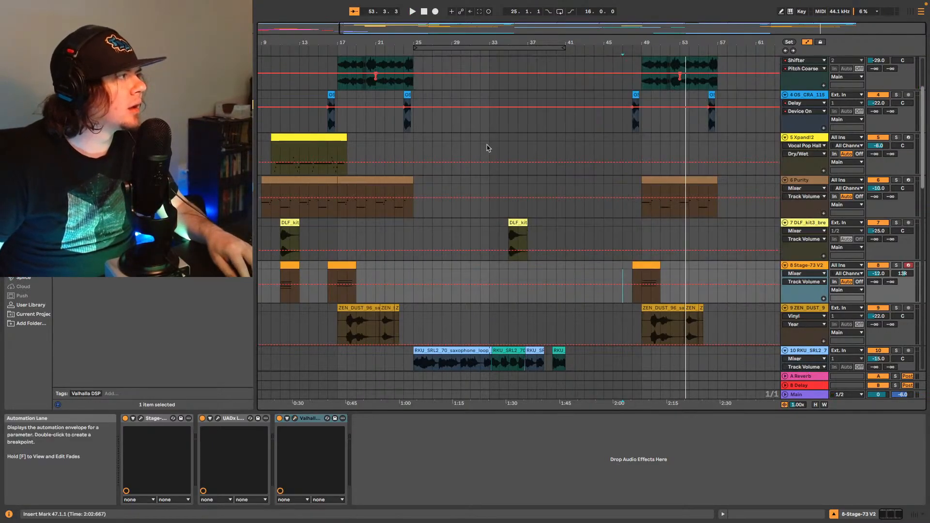
Step: Extend the end of the second trumpet_funky_gospel clip to 59.1.1 while listening to the section after bar 41
{"action": "scroll", "coordinate": [588, 228], "scroll_direction": "down", "scroll_amount": 8}
{"action": "scroll", "coordinate": [642, 258], "scroll_direction": "down", "scroll_amount": 10}
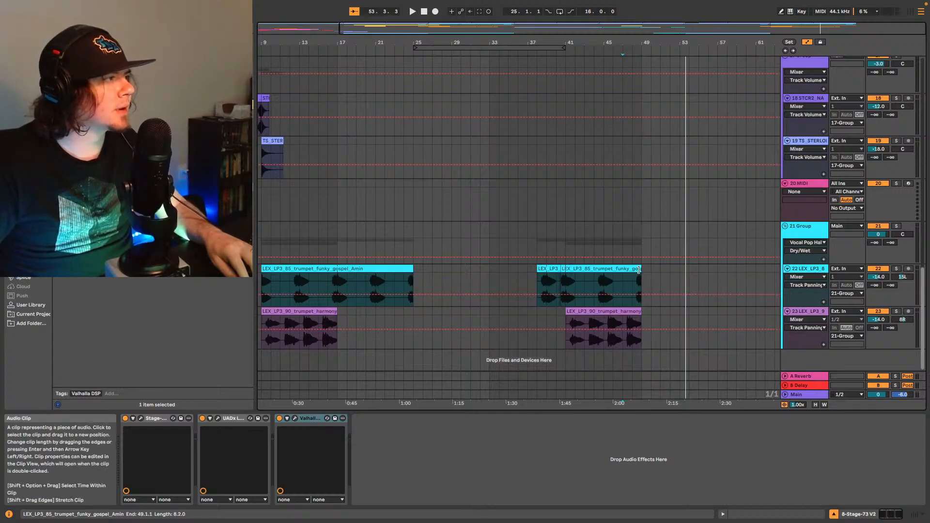
{"action": "left_click", "coordinate": [587, 313]}
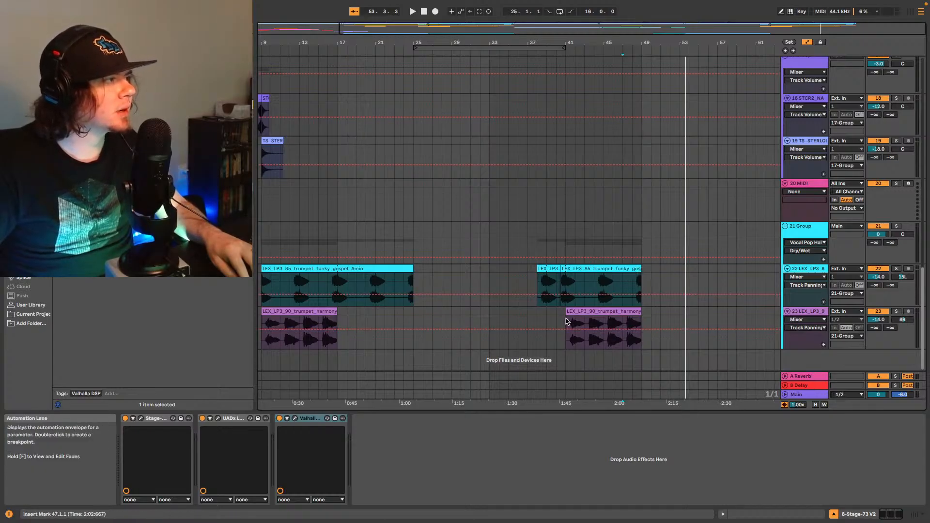
{"action": "key", "text": "space"}
{"action": "left_click_drag", "start_coordinate": [639, 269], "coordinate": [732, 270]}
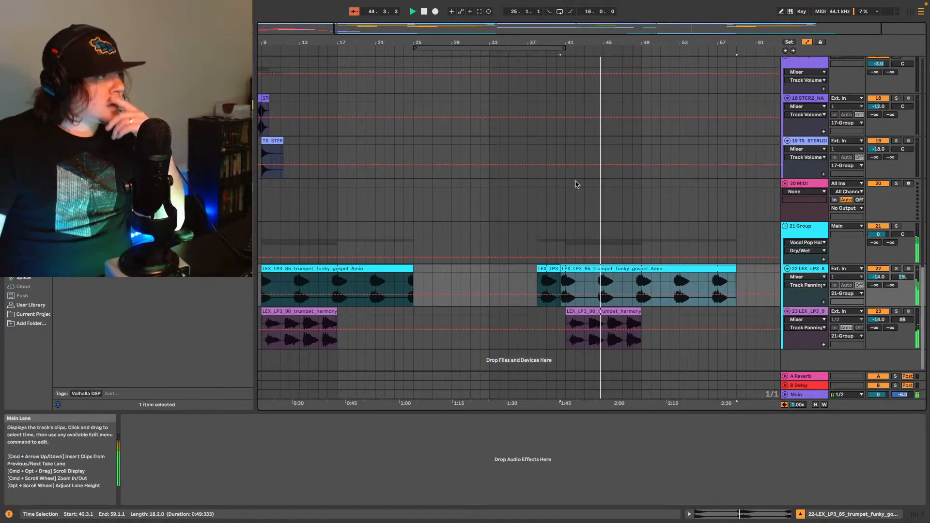
{"action": "scroll", "coordinate": [601, 174], "scroll_direction": "up", "scroll_amount": 12}
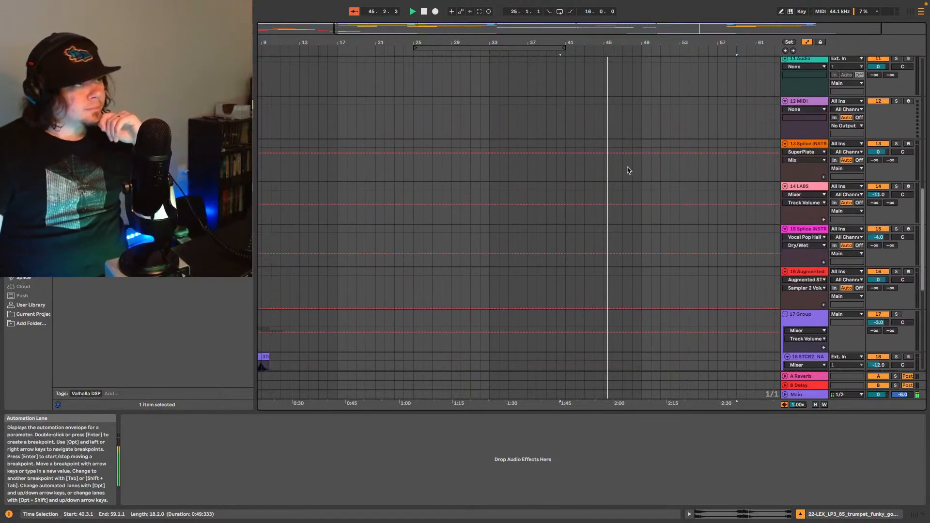
Step: Duplicate the drum and piano parts of bars 49 to 57 so they continue to bar 65
{"action": "scroll", "coordinate": [664, 200], "scroll_direction": "up", "scroll_amount": 8}
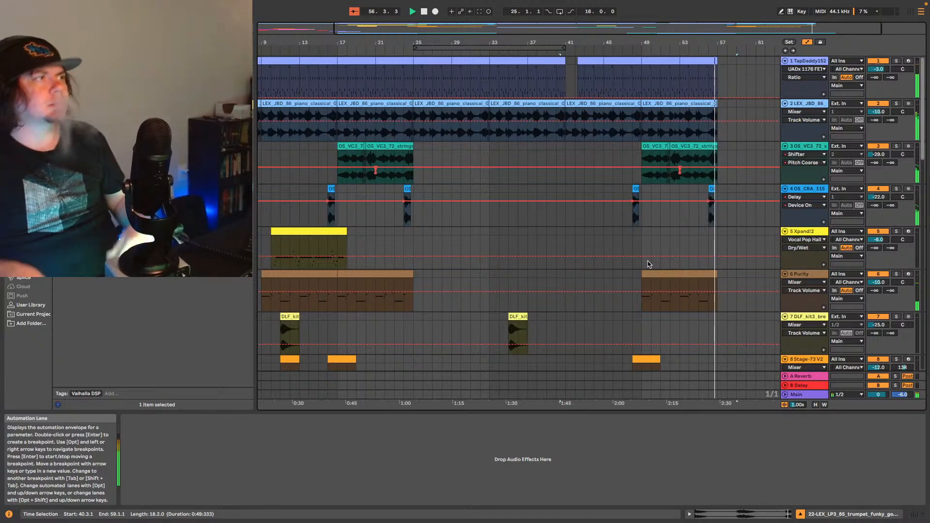
{"action": "left_click", "coordinate": [646, 130]}
{"action": "left_click", "coordinate": [719, 76]}
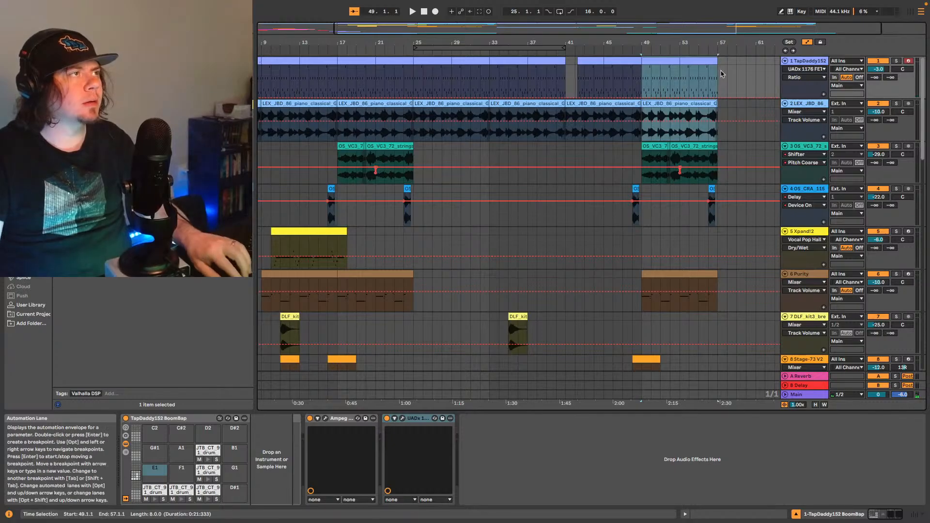
{"action": "key", "text": "space"}
Step: Duplicate the Purity clip of bars 49 to 57 so it continues to bar 65, and play from bar 56
{"action": "scroll", "coordinate": [590, 195], "scroll_direction": "down", "scroll_amount": 3}
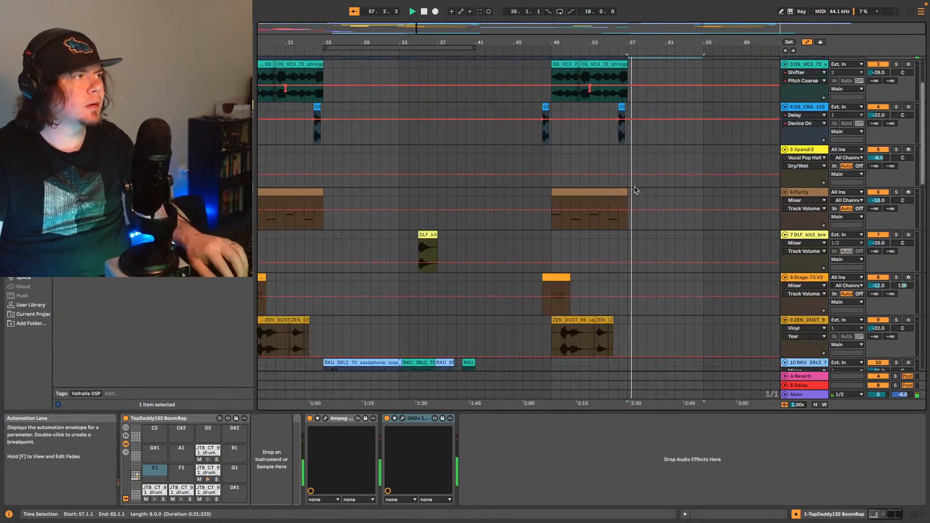
{"action": "left_click", "coordinate": [590, 194]}
{"action": "key", "text": "space"}
{"action": "key", "text": "super+d"}
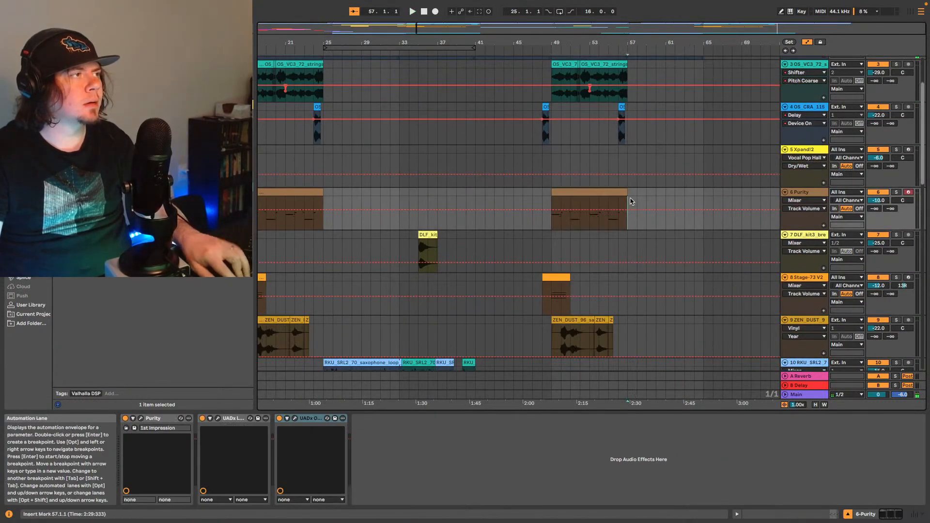
{"action": "left_click", "coordinate": [618, 203]}
{"action": "key", "text": "space"}
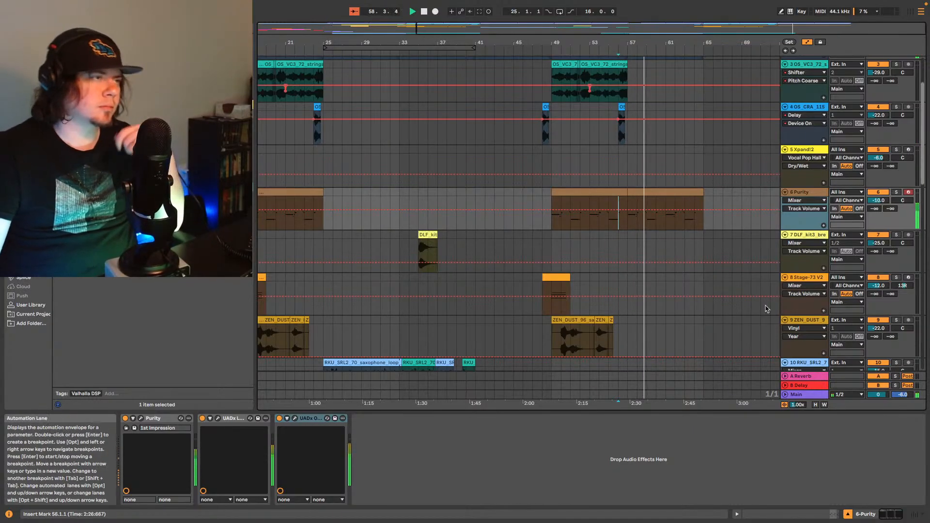
Step: Draw a volume fade-out on the Main track from bar 61 to silence at bar 65 and listen through the ending
{"action": "right_click", "coordinate": [878, 396]}
{"action": "left_click", "coordinate": [879, 401]}
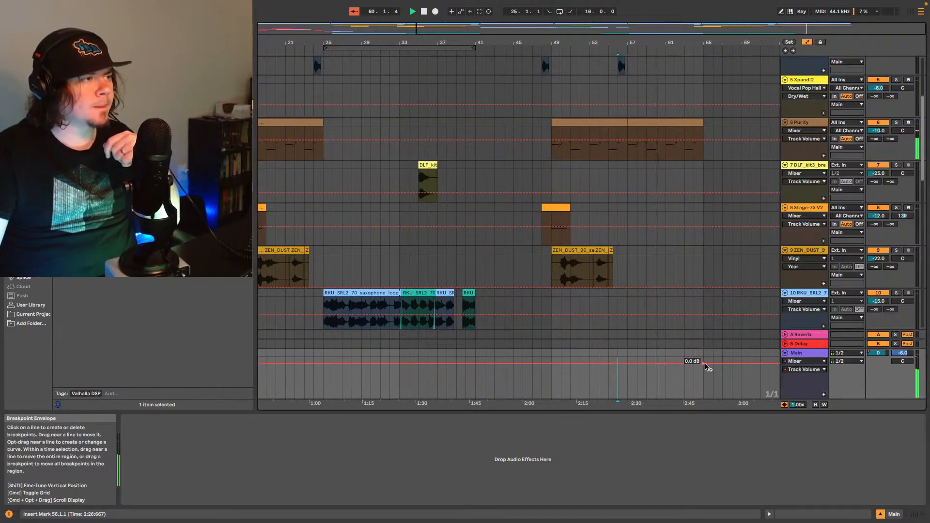
{"action": "left_click_drag", "start_coordinate": [706, 365], "coordinate": [707, 399]}
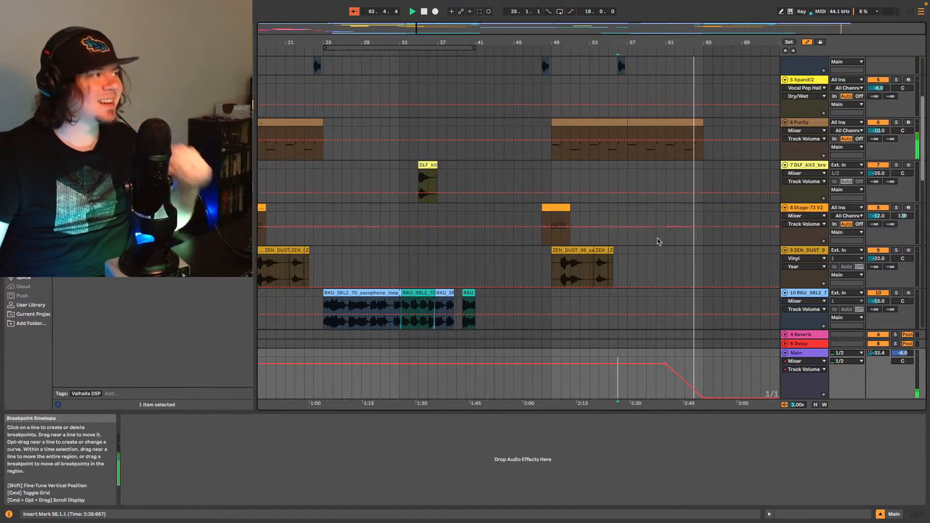
{"action": "scroll", "coordinate": [688, 208], "scroll_direction": "up", "scroll_amount": 4}
{"action": "scroll", "coordinate": [692, 214], "scroll_direction": "up", "scroll_amount": 3}
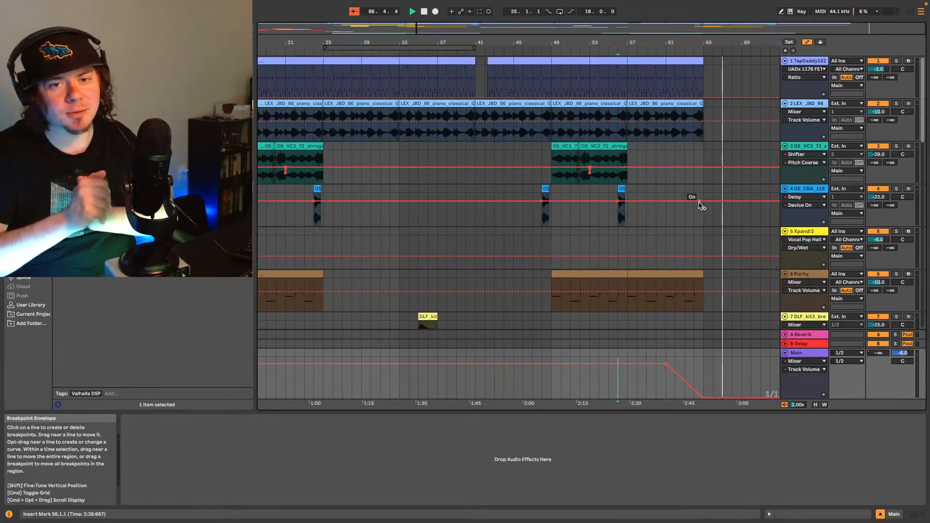
{"action": "key", "text": "space"}
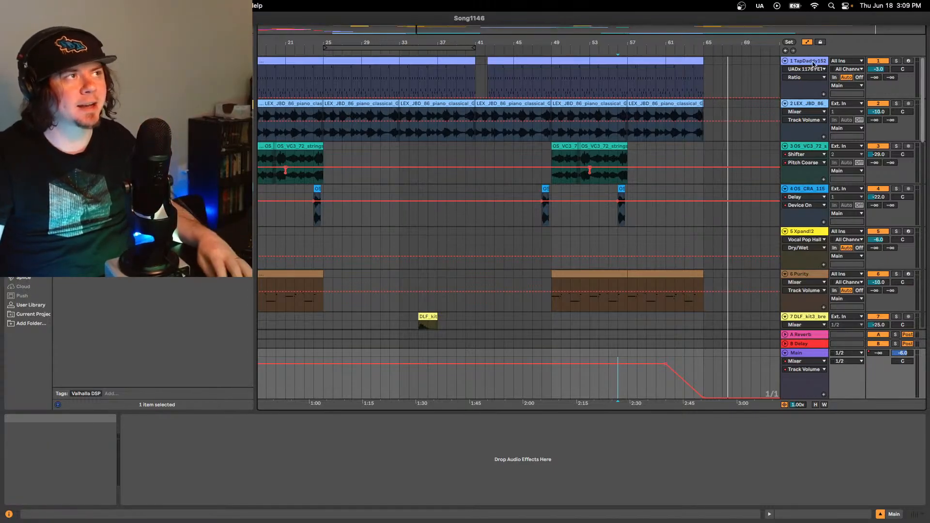
Step: Play the arrangement from bar 1, save the set and look through the tracks down to the 17 Group
{"action": "left_click", "coordinate": [785, 51]}
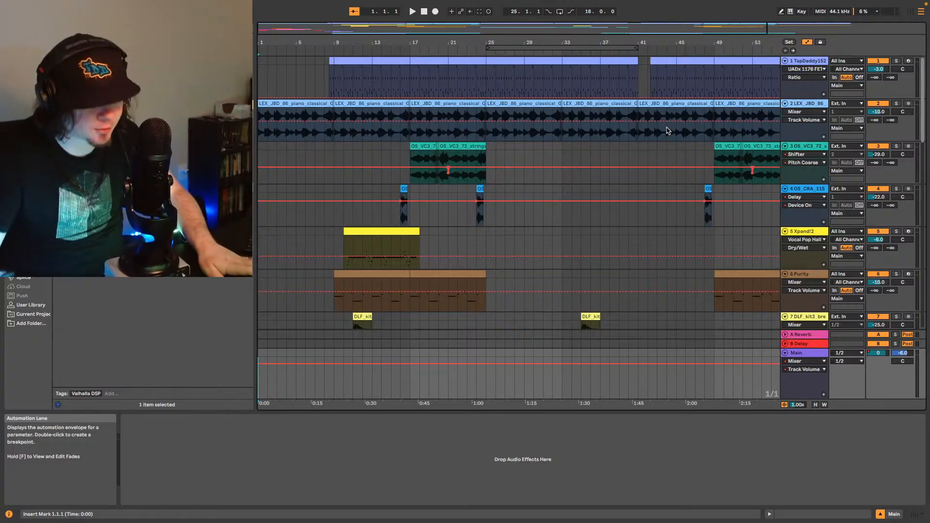
{"action": "key", "text": "space"}
{"action": "key", "text": "ctrl+s"}
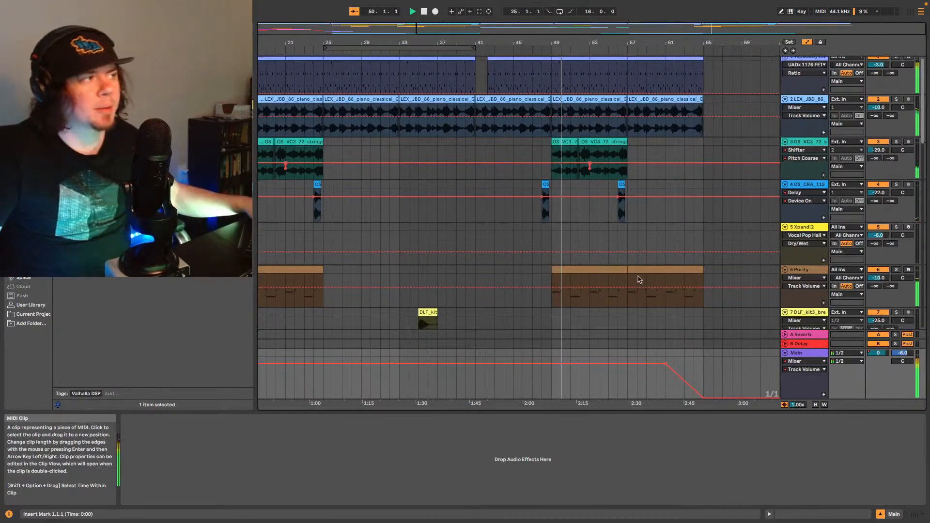
{"action": "scroll", "coordinate": [645, 315], "scroll_direction": "down", "scroll_amount": 4}
{"action": "scroll", "coordinate": [642, 281], "scroll_direction": "down", "scroll_amount": 1}
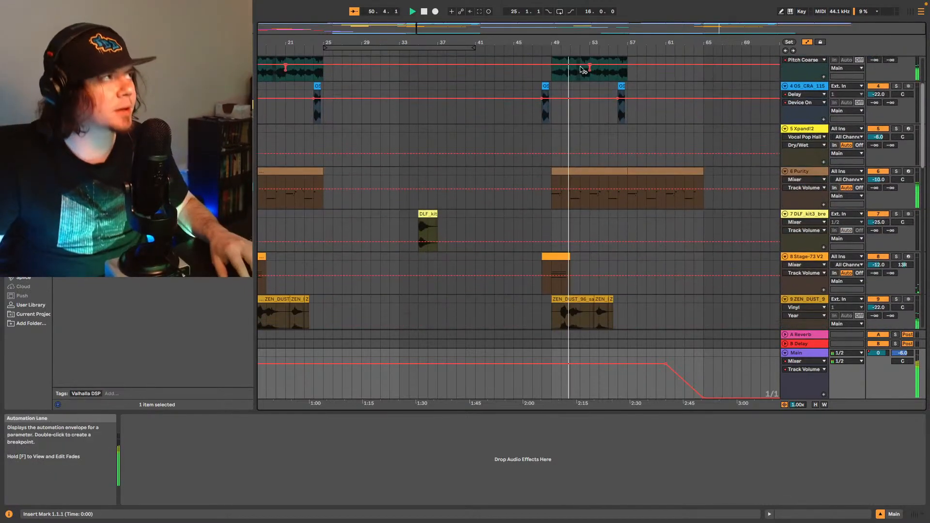
{"action": "left_click_drag", "start_coordinate": [607, 29], "coordinate": [607, 14]}
{"action": "scroll", "coordinate": [494, 262], "scroll_direction": "down", "scroll_amount": 8}
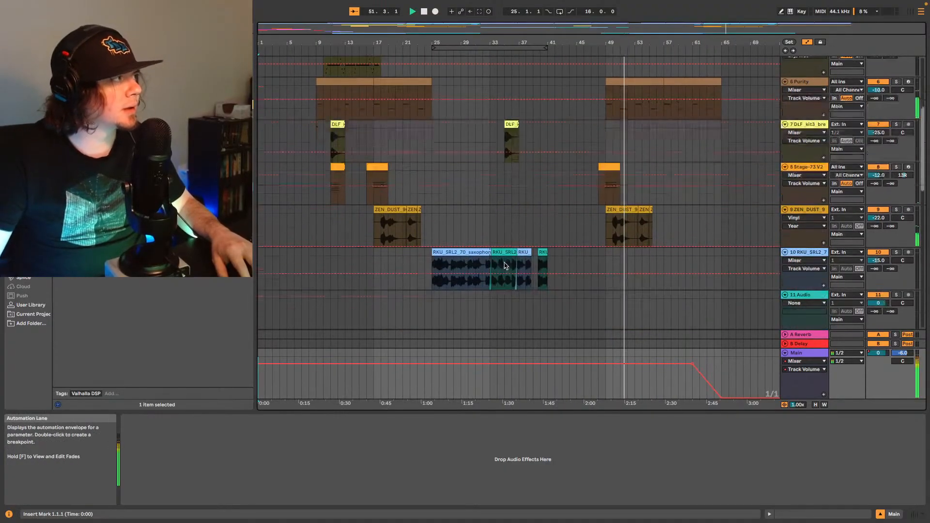
{"action": "scroll", "coordinate": [390, 261], "scroll_direction": "down", "scroll_amount": 7}
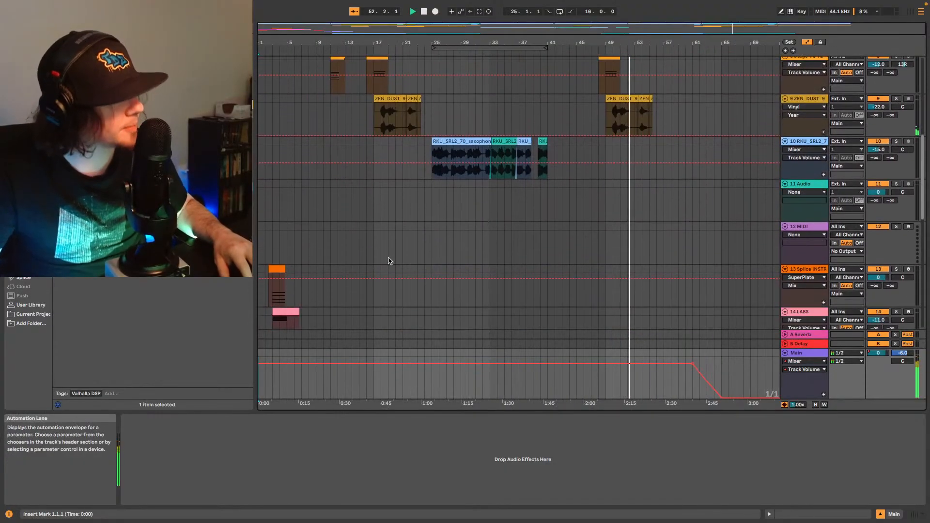
{"action": "scroll", "coordinate": [419, 271], "scroll_direction": "down", "scroll_amount": 5}
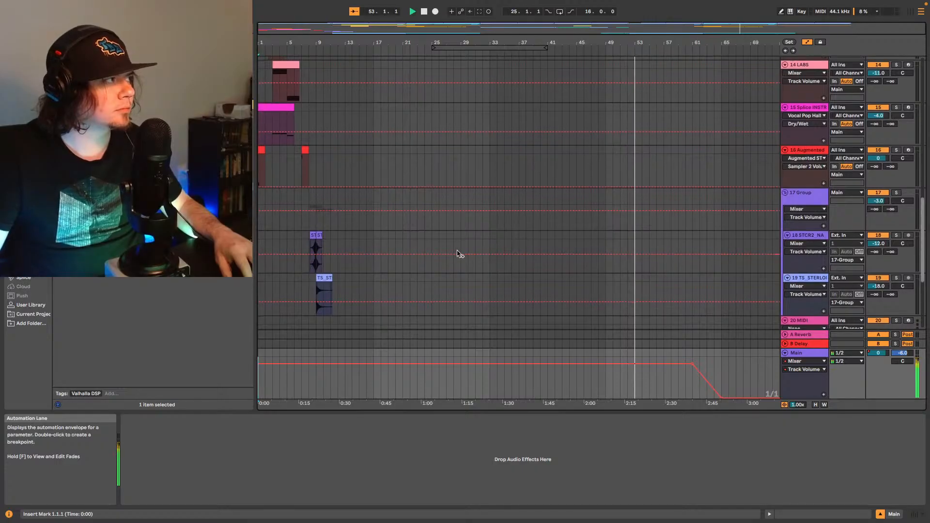
Step: Try to copy bars 7 to 15 of tracks 18 and 19 in the 17 Group to bar 47
{"action": "left_click", "coordinate": [305, 290]}
{"action": "left_click_drag", "start_coordinate": [313, 284], "coordinate": [359, 252]}
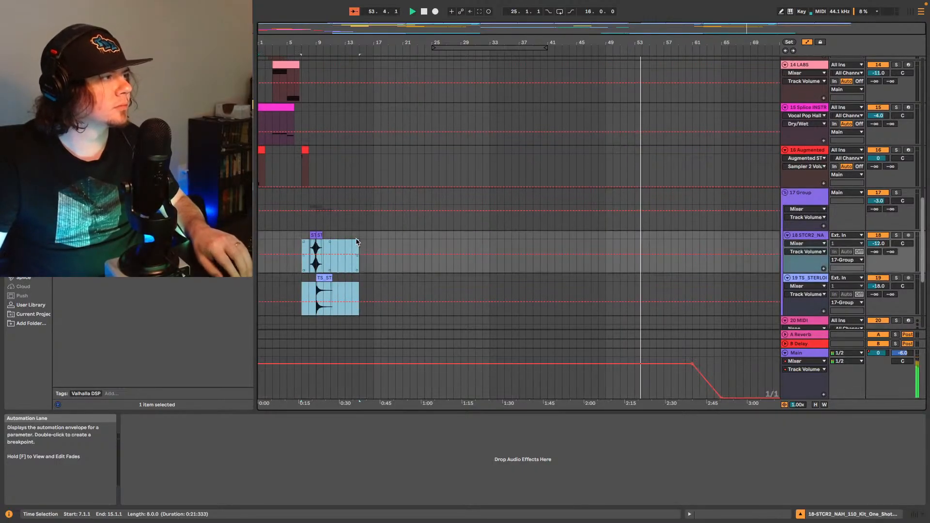
{"action": "left_click", "coordinate": [598, 264]}
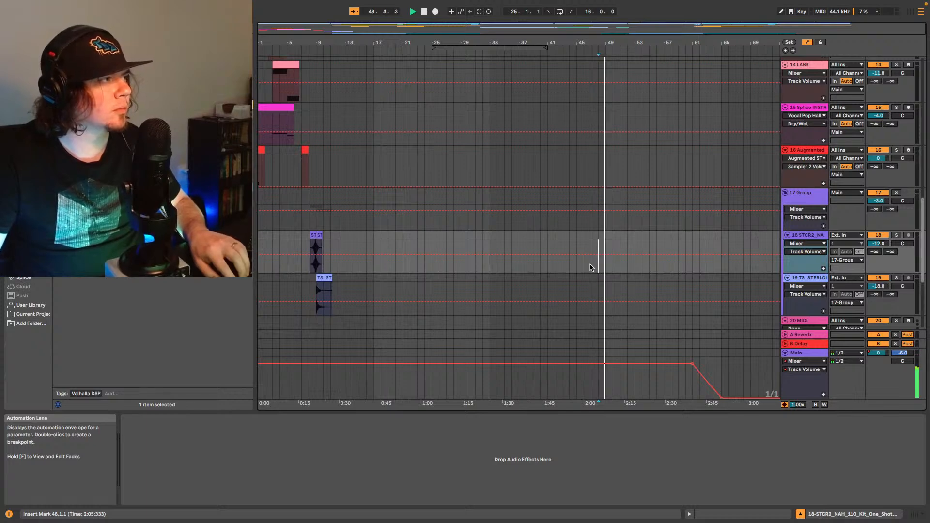
{"action": "key", "text": "space"}
{"action": "left_click", "coordinate": [592, 268]}
{"action": "key", "text": "super+v"}
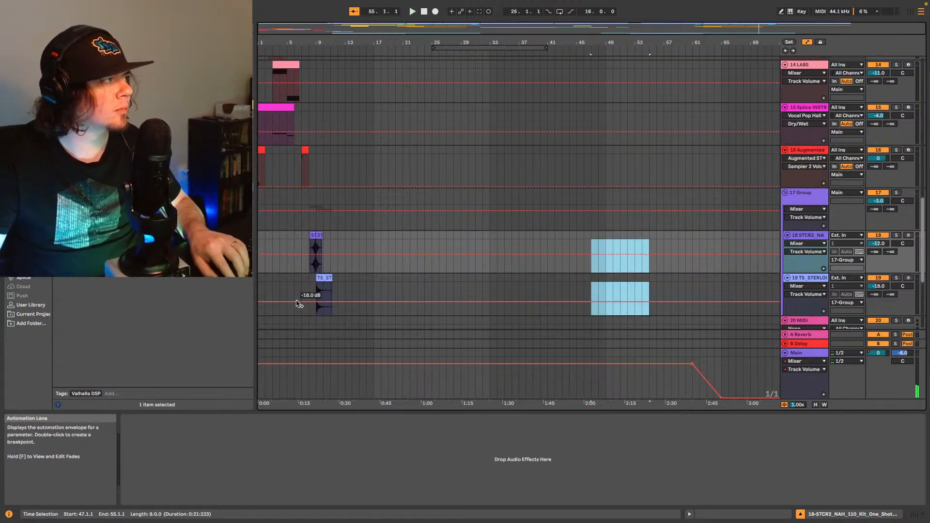
Step: Copy the clips in bars 7 to 17 of tracks 18 and 19 and paste them at bar 47
{"action": "left_click_drag", "start_coordinate": [303, 291], "coordinate": [329, 262]}
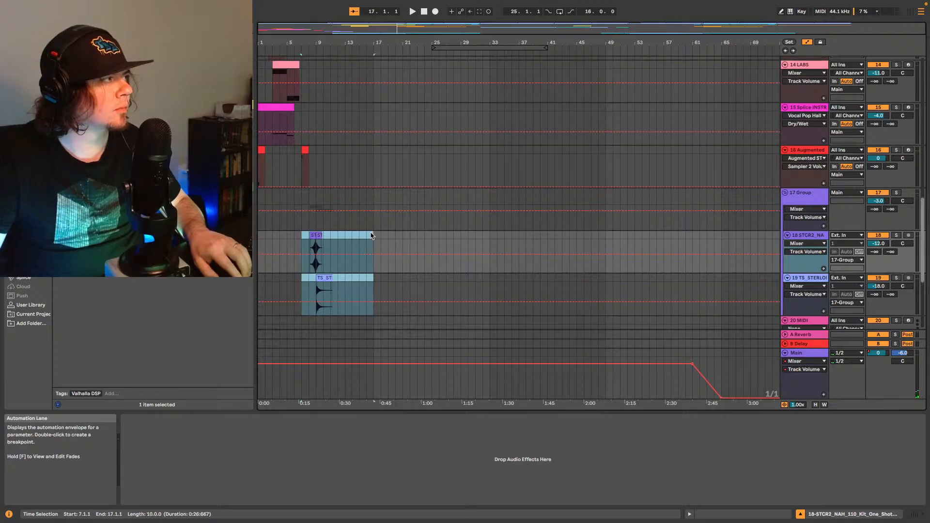
{"action": "left_click_drag", "start_coordinate": [371, 236], "coordinate": [371, 236]}
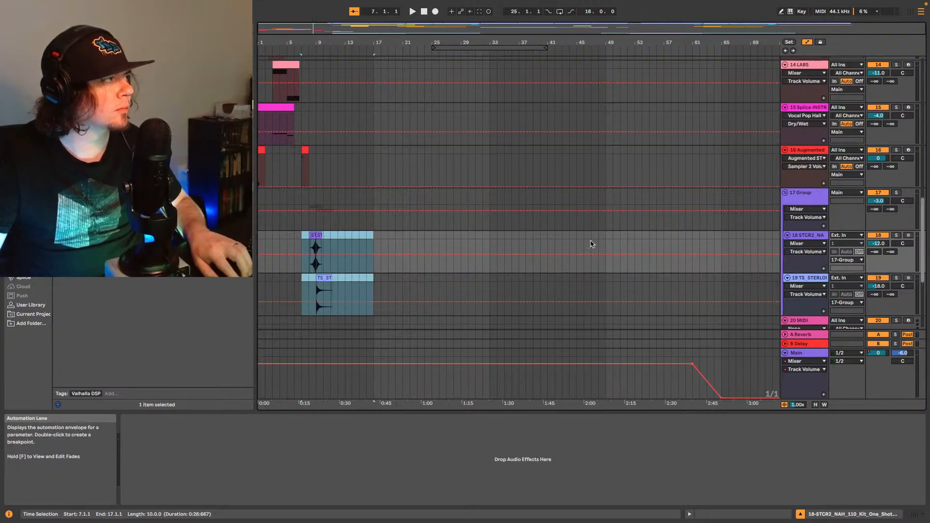
{"action": "left_click", "coordinate": [591, 242]}
{"action": "key", "text": "ctrl+v"}
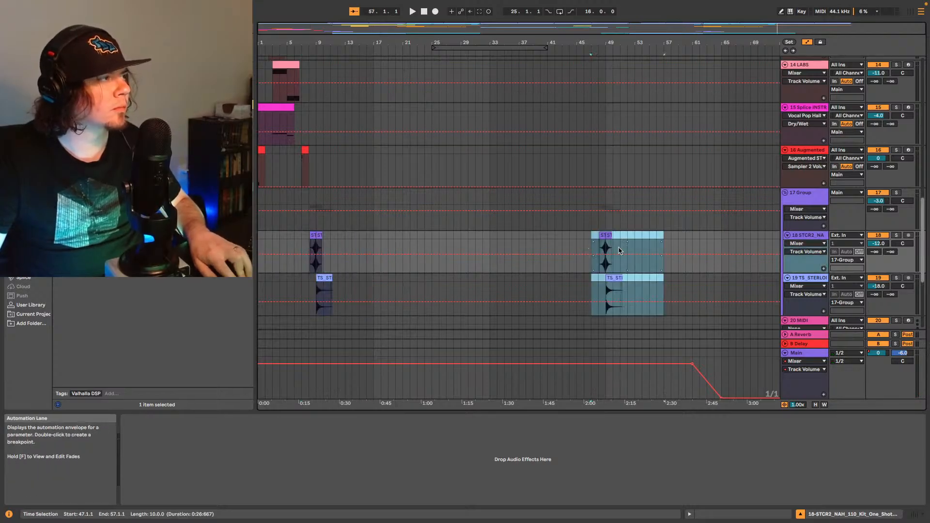
Step: Listen from bar 47 through the closing fade-out and review the clips across the tracks
{"action": "key", "text": "space"}
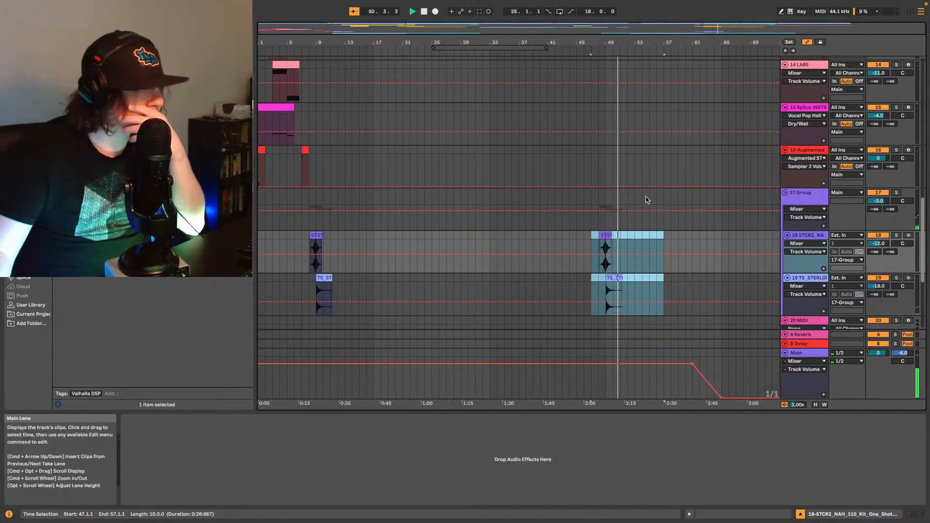
{"action": "scroll", "coordinate": [640, 208], "scroll_direction": "up", "scroll_amount": 6}
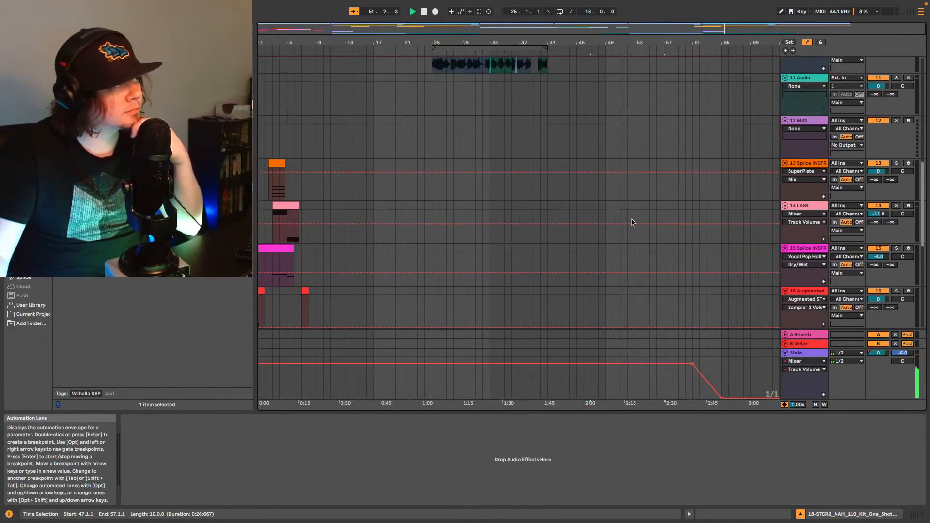
{"action": "scroll", "coordinate": [632, 223], "scroll_direction": "up", "scroll_amount": 10}
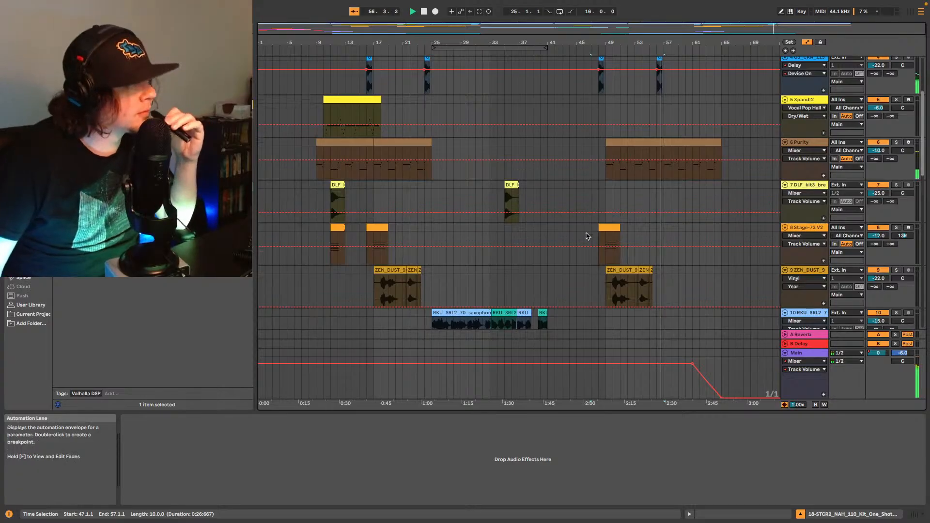
{"action": "scroll", "coordinate": [596, 227], "scroll_direction": "up", "scroll_amount": 6}
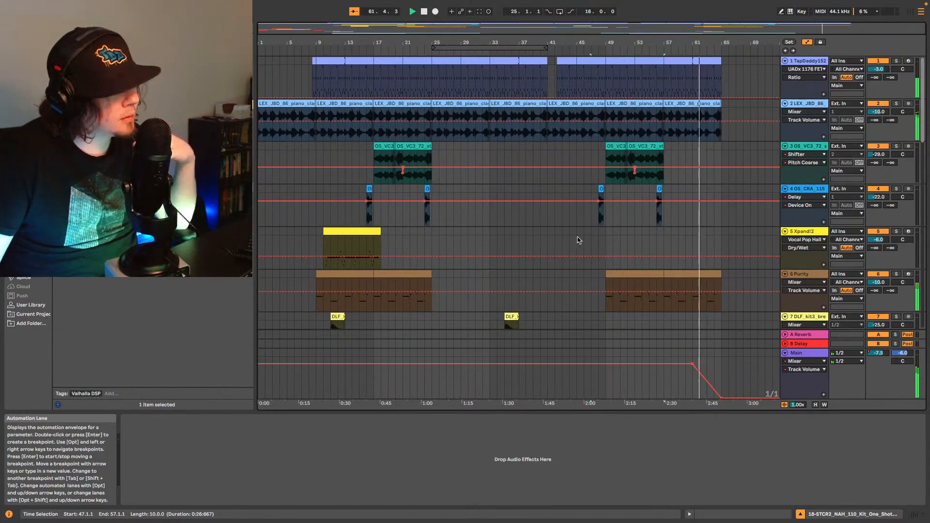
{"action": "scroll", "coordinate": [503, 252], "scroll_direction": "down", "scroll_amount": 3}
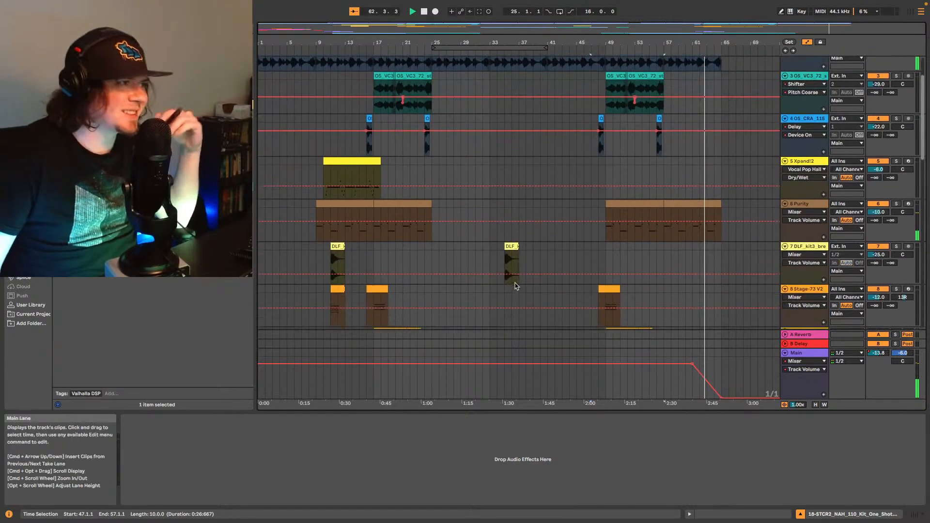
{"action": "scroll", "coordinate": [515, 286], "scroll_direction": "down", "scroll_amount": 7}
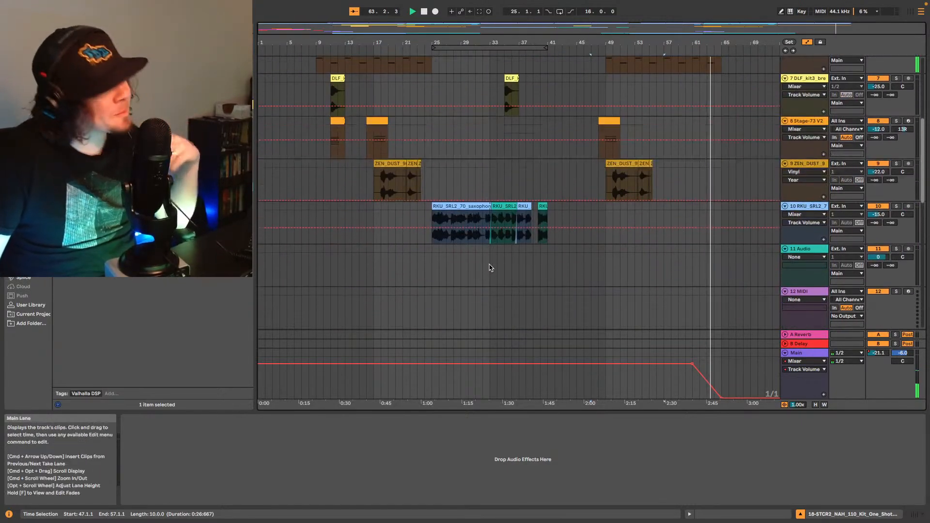
{"action": "scroll", "coordinate": [492, 267], "scroll_direction": "up", "scroll_amount": 2}
{"action": "scroll", "coordinate": [494, 259], "scroll_direction": "down", "scroll_amount": 3}
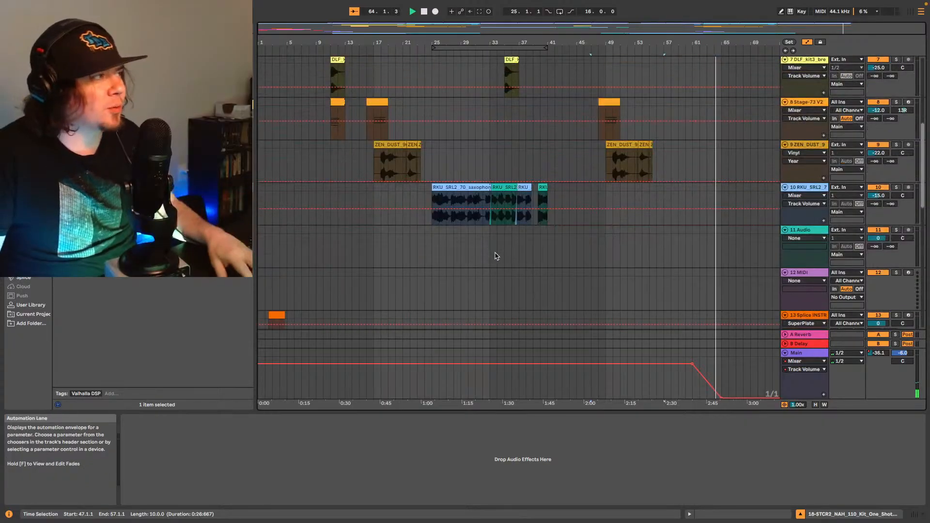
{"action": "scroll", "coordinate": [495, 254], "scroll_direction": "down", "scroll_amount": 1}
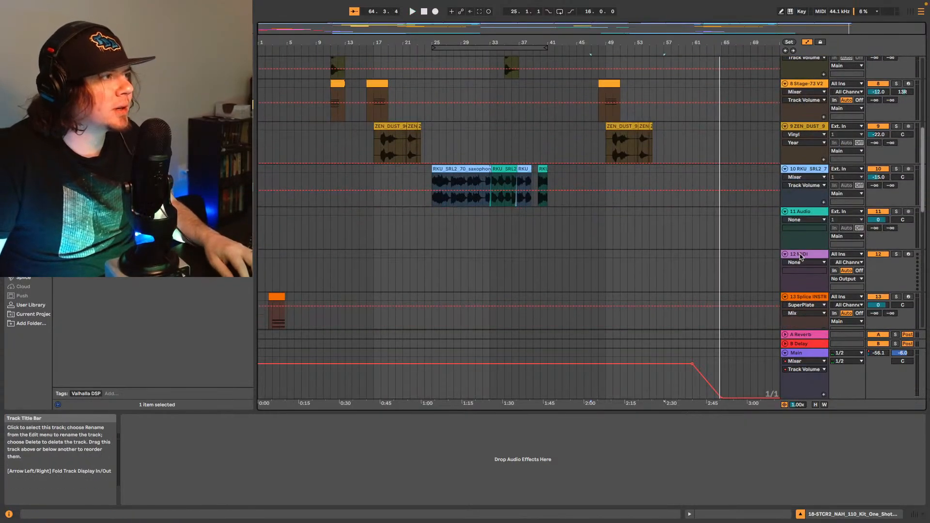
Step: Move the empty MIDI track above the empty audio track, directly below the saxophone track, and play from bar 25
{"action": "left_click_drag", "start_coordinate": [800, 257], "coordinate": [800, 213]}
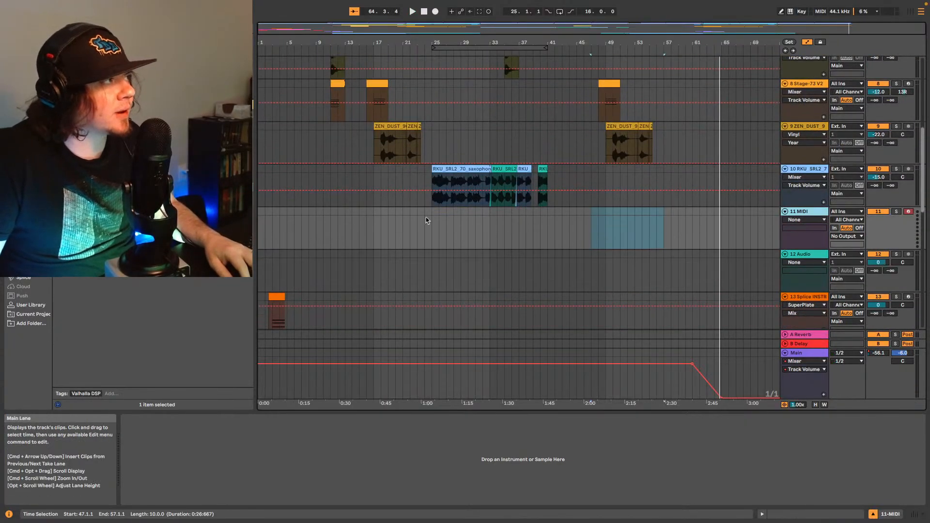
{"action": "left_click", "coordinate": [431, 221]}
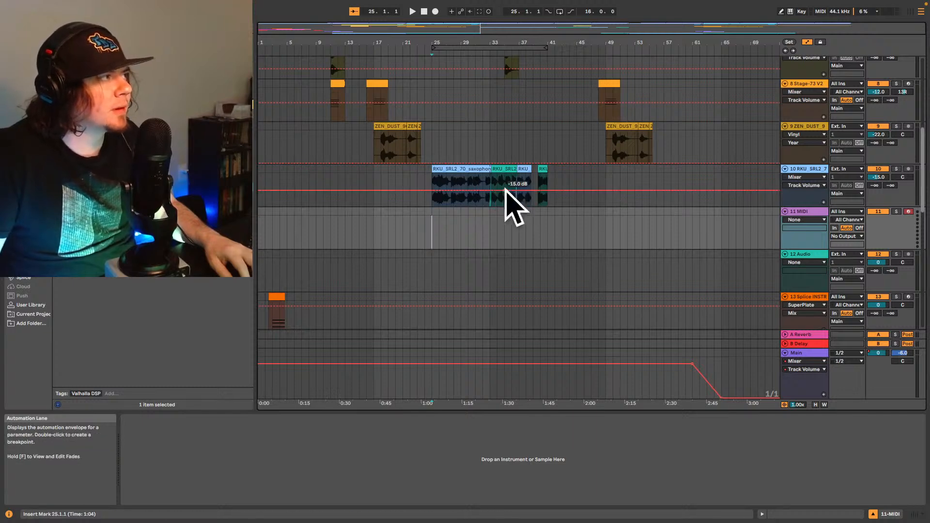
{"action": "key", "text": "space"}
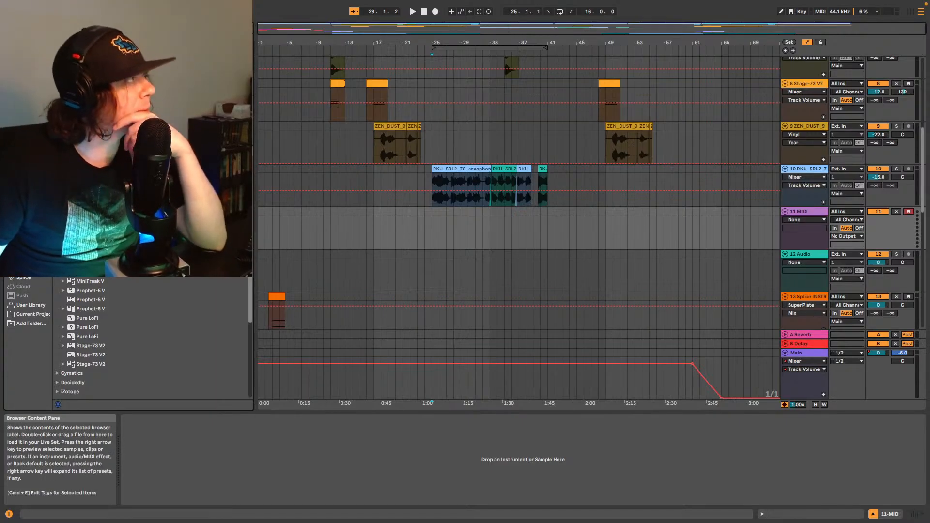
Step: Add the Analog Lab V instrument to the empty MIDI track and open its preset browser
{"action": "scroll", "coordinate": [155, 339], "scroll_direction": "up", "scroll_amount": 5}
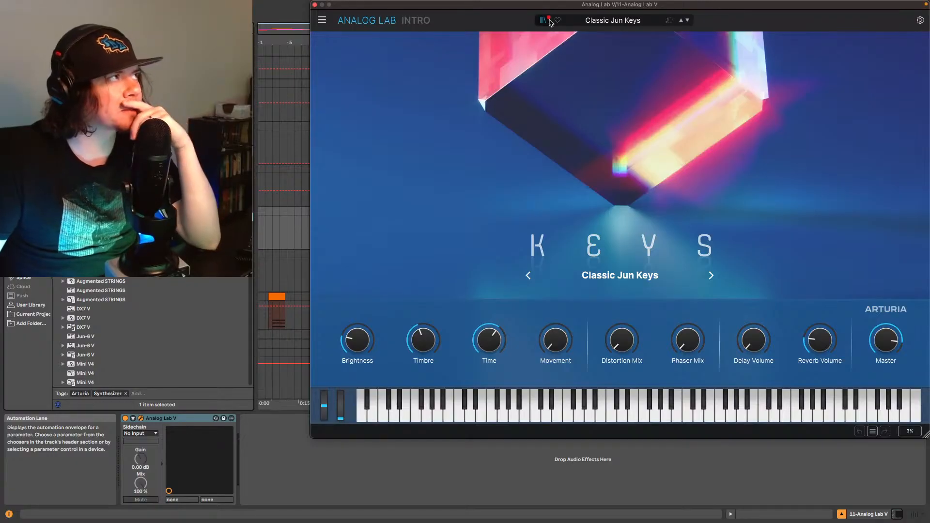
{"action": "mouse_move", "coordinate": [568, 7]}
{"action": "left_mouse_down"}
{"action": "mouse_move", "coordinate": [569, 116]}
{"action": "mouse_move", "coordinate": [447, 305]}
{"action": "mouse_move", "coordinate": [469, 232]}
{"action": "mouse_move", "coordinate": [483, 223]}
{"action": "mouse_move", "coordinate": [519, 239]}
{"action": "mouse_move", "coordinate": [519, 229]}
{"action": "left_mouse_up"}
{"action": "left_click", "coordinate": [506, 244]}
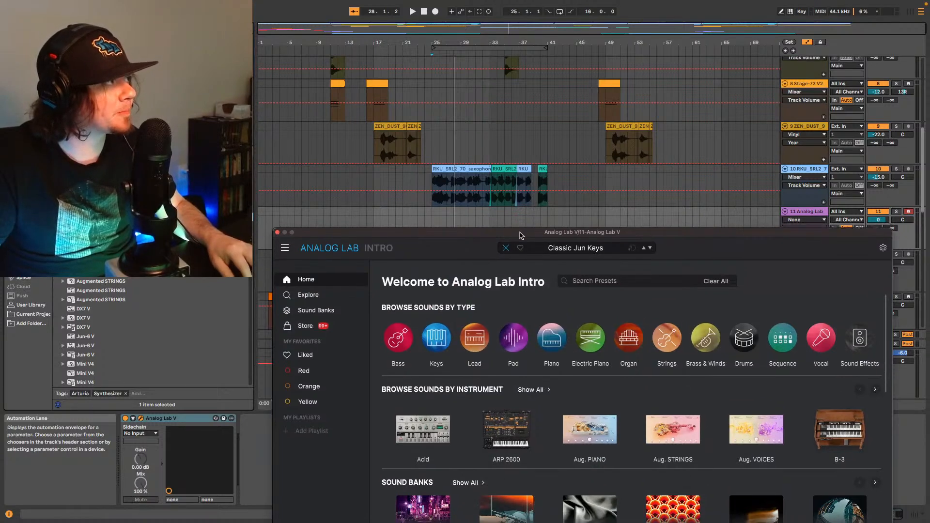
Step: Play from bar 25, show the liked presets in Analog Lab V and load the Venus preset
{"action": "key", "text": "space"}
{"action": "left_click_drag", "start_coordinate": [446, 239], "coordinate": [461, 190]}
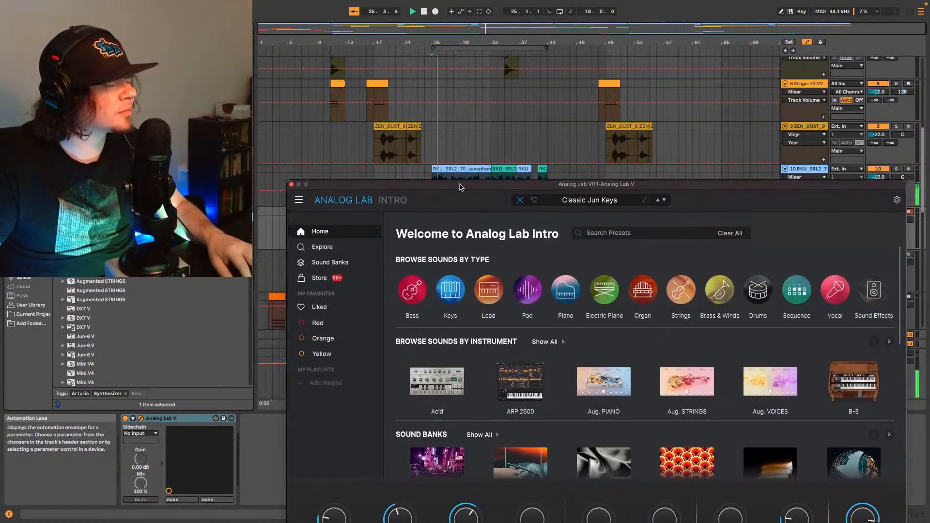
{"action": "left_click", "coordinate": [339, 306]}
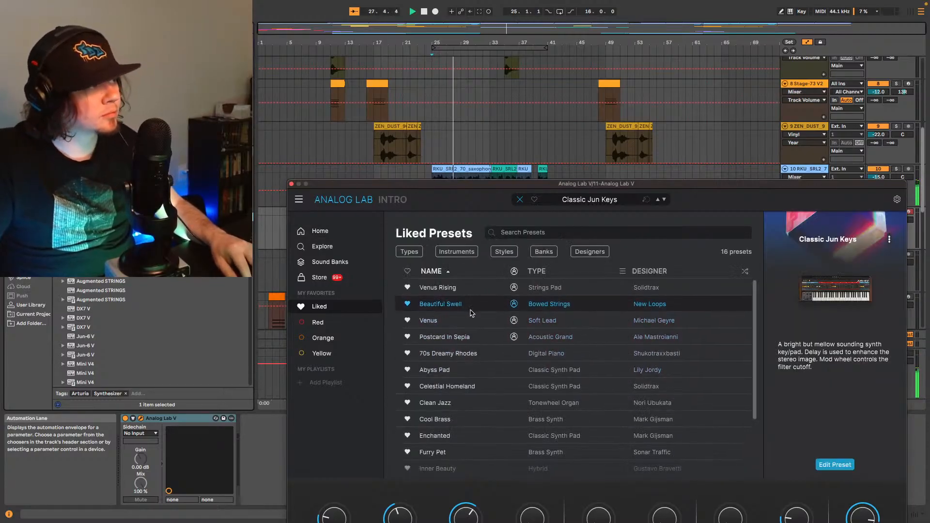
{"action": "left_click", "coordinate": [479, 325]}
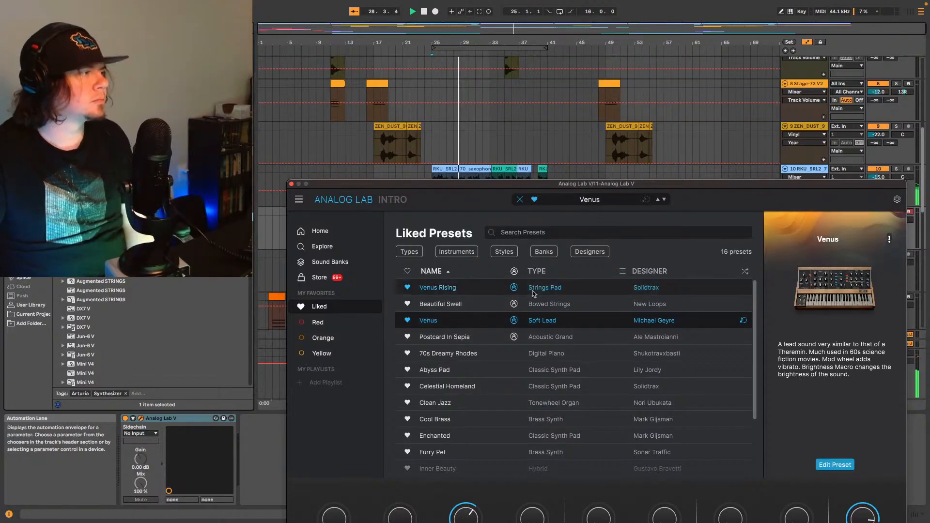
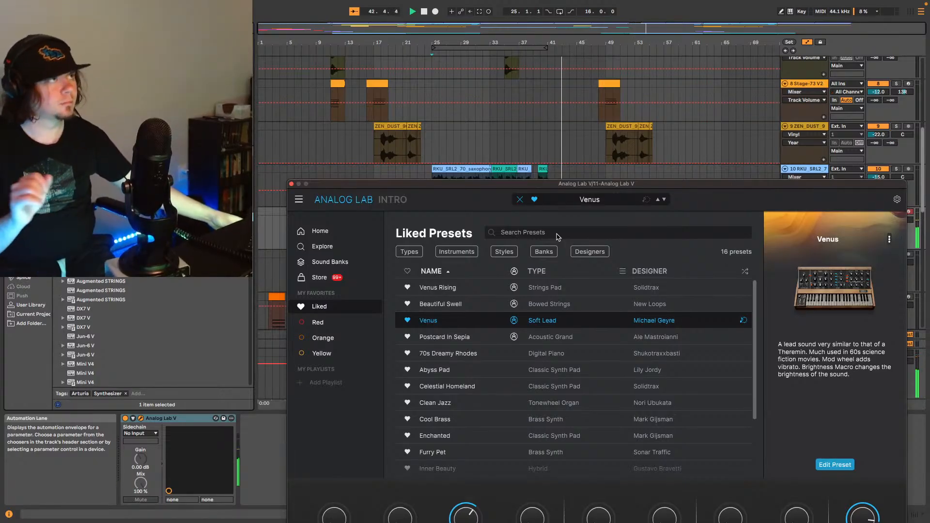
Step: Close the Analog Lab V window, capture the melody just played as a MIDI clip on track 11, and open its notes
{"action": "left_click", "coordinate": [291, 184]}
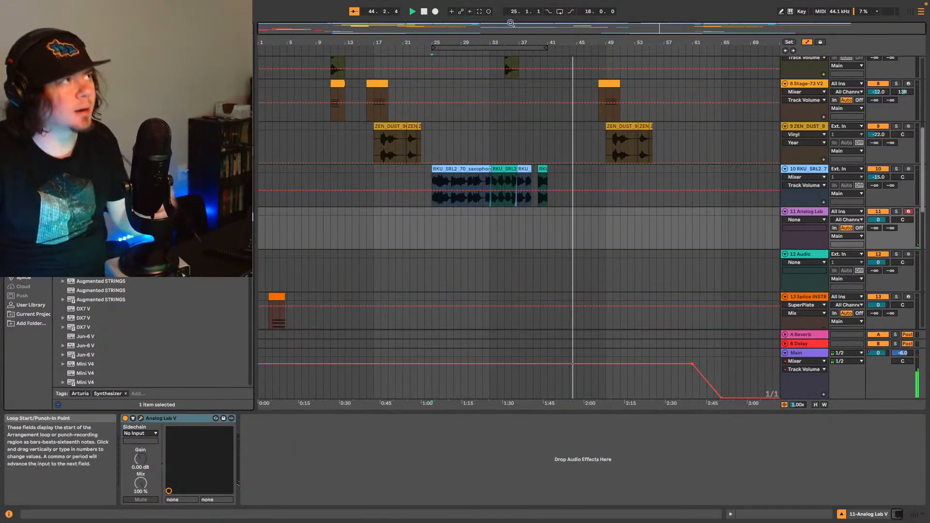
{"action": "left_click", "coordinate": [480, 12]}
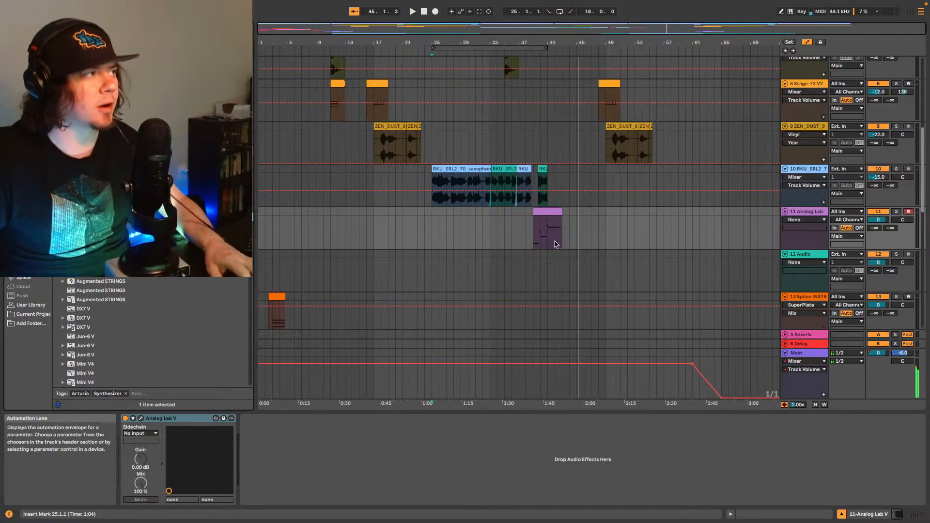
{"action": "key", "text": "space"}
{"action": "key", "text": "space"}
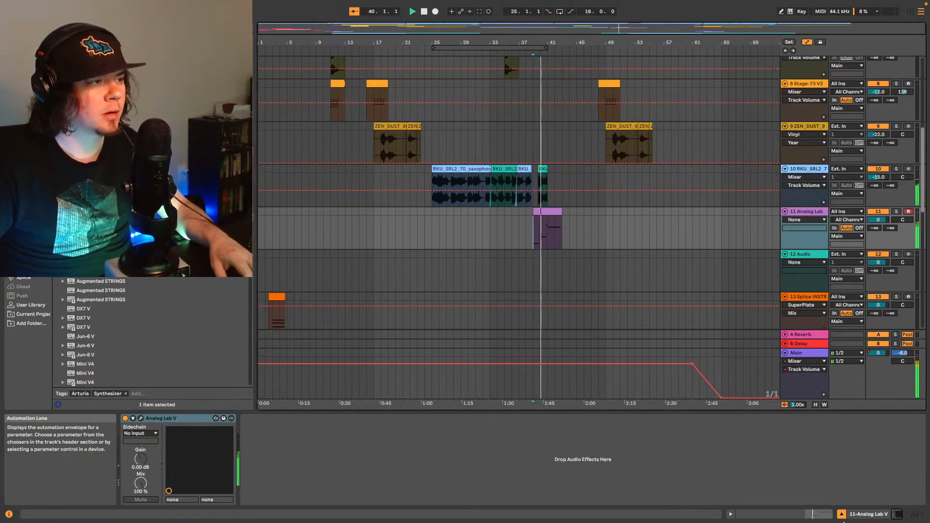
{"action": "left_click", "coordinate": [824, 515]}
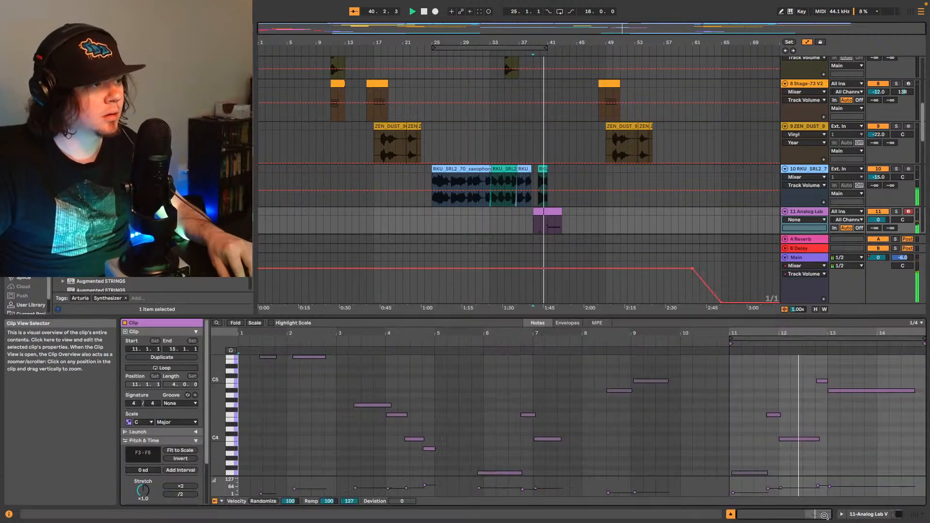
Step: Lower the velocities of the clip's last two notes, C5 and A#4, to between 16 and 19 and play them back
{"action": "key", "text": "space"}
{"action": "left_click", "coordinate": [833, 485]}
{"action": "left_click", "coordinate": [818, 485], "text": "shift"}
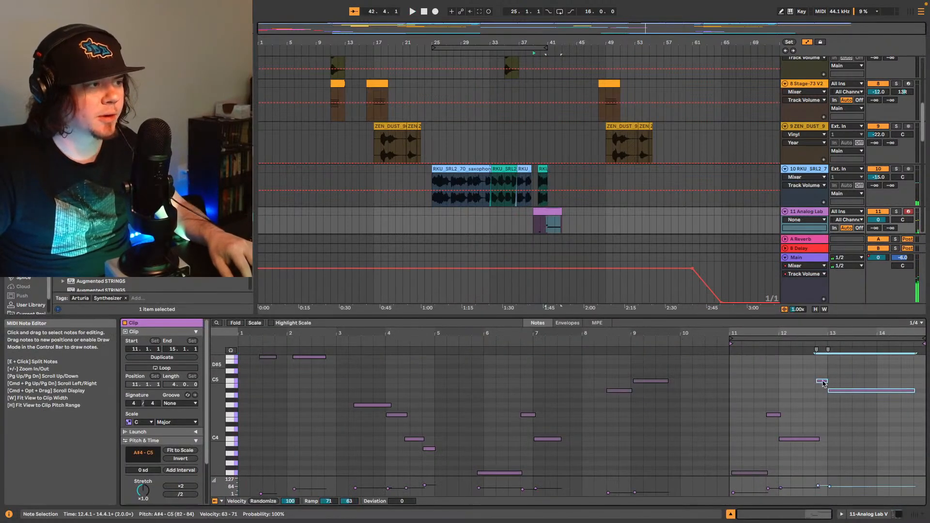
{"action": "left_click_drag", "start_coordinate": [820, 489], "coordinate": [821, 491]}
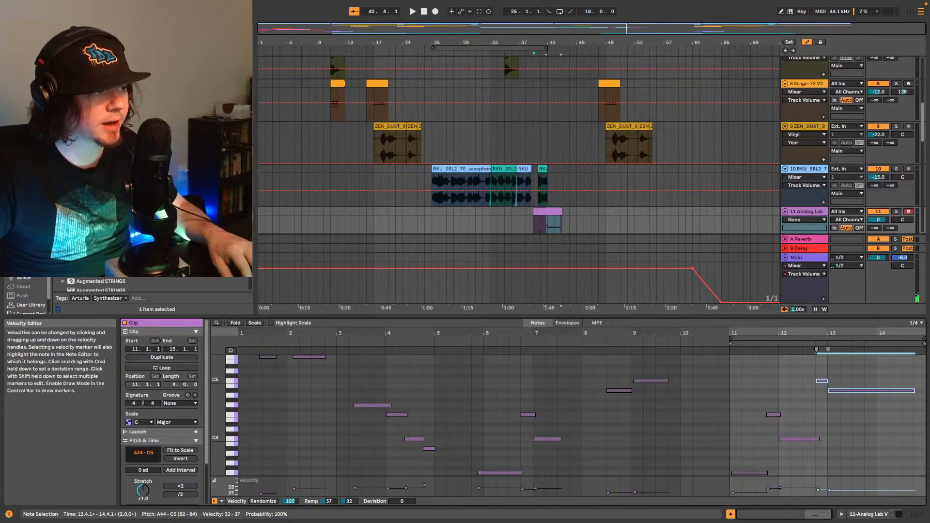
{"action": "key", "text": "space"}
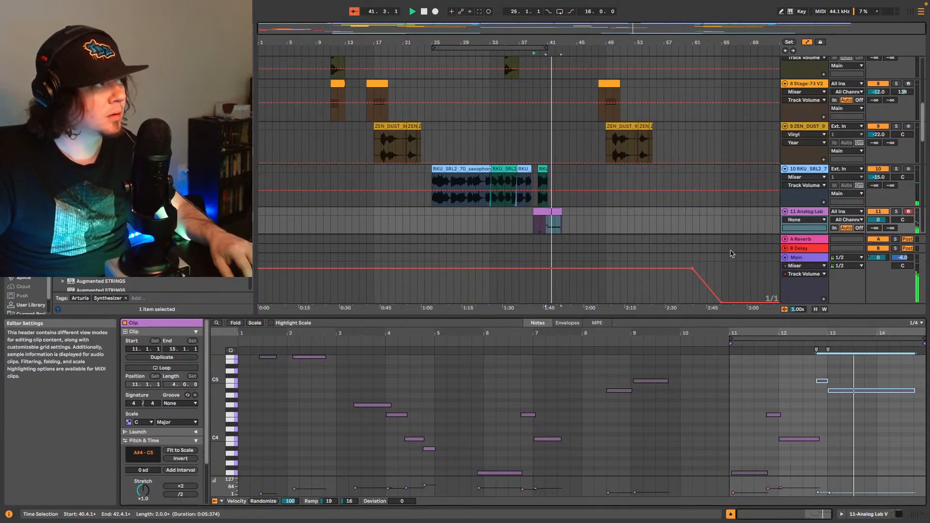
{"action": "scroll", "coordinate": [598, 214], "scroll_direction": "down", "scroll_amount": 3}
{"action": "key", "text": "space"}
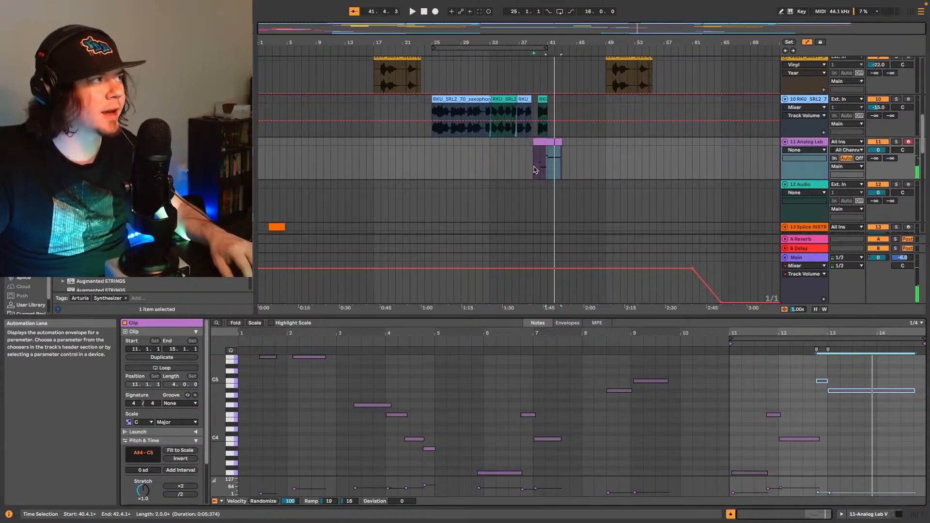
Step: Set the velocity of the clip's opening F3 note to 33 and listen to the phrase
{"action": "left_click", "coordinate": [733, 492]}
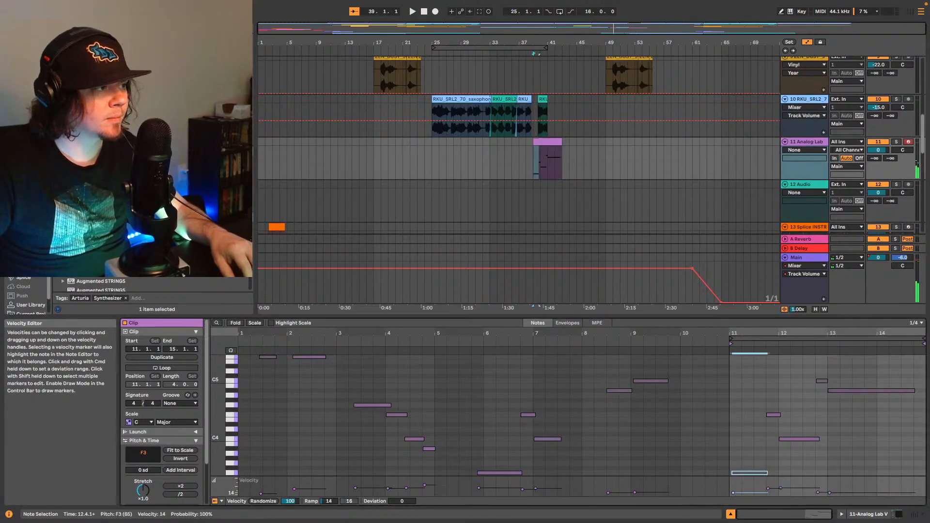
{"action": "left_click_drag", "start_coordinate": [733, 491], "coordinate": [737, 493]}
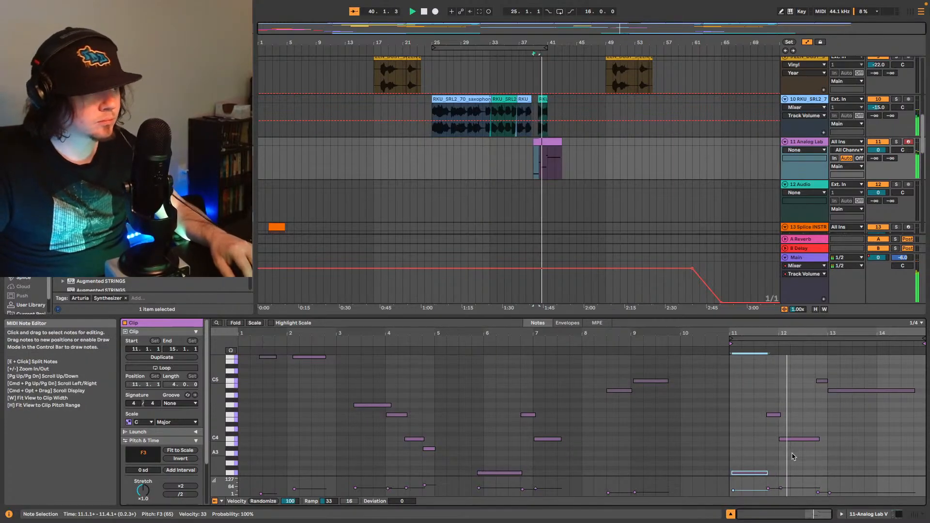
{"action": "key", "text": "space"}
Step: Set the Analog Lab track's volume to -7 dB while playing the clip
{"action": "left_click", "coordinate": [880, 151]}
{"action": "type", "text": "-5"}
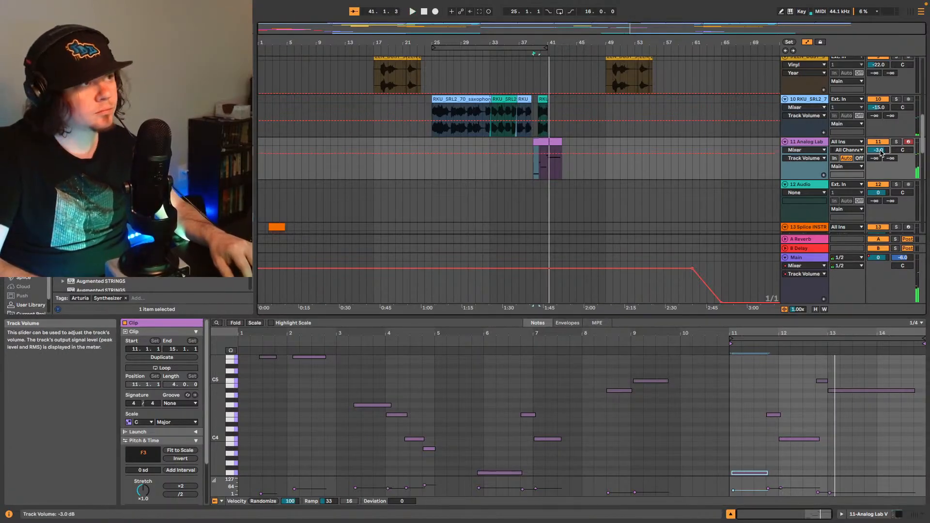
{"action": "key", "text": "Return"}
{"action": "key", "text": "space"}
{"action": "key", "text": "Down"}
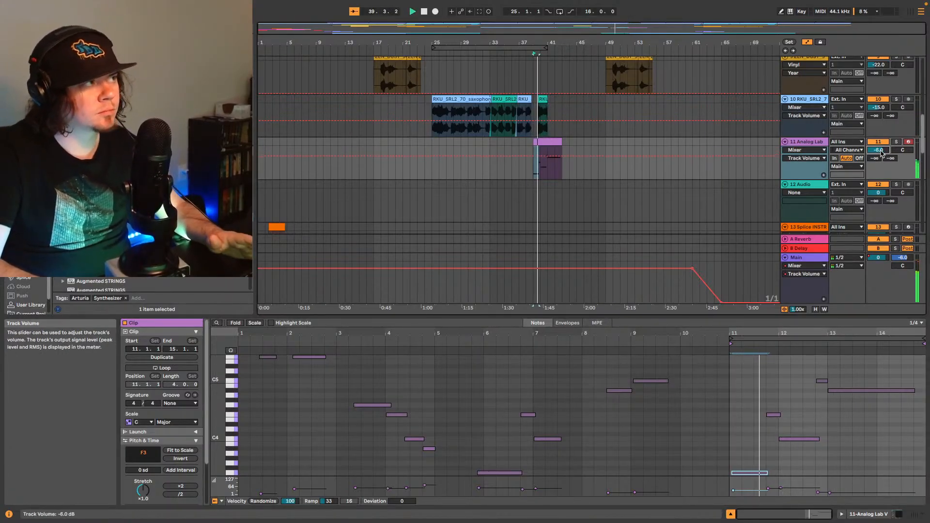
{"action": "key", "text": "Down"}
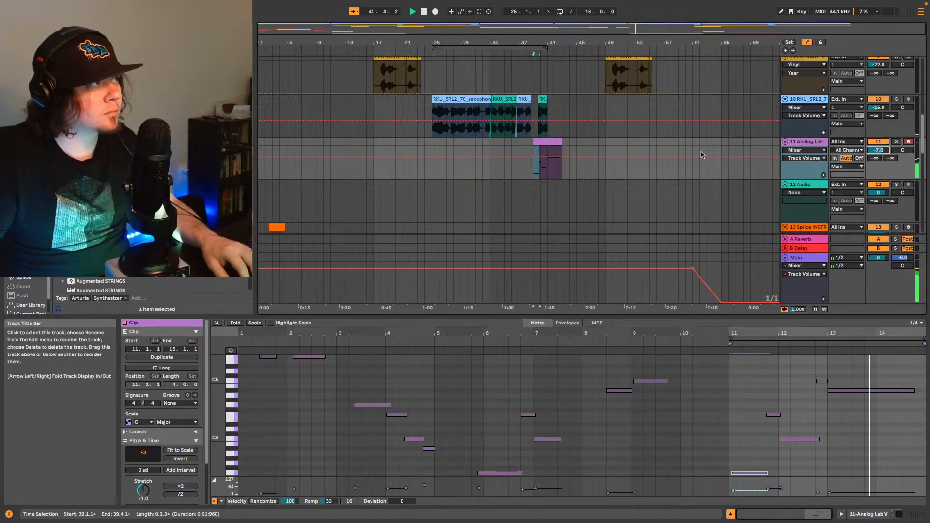
Step: Add a Utility effect after Analog Lab V on track 11 and show the automation lane for its output gain
{"action": "left_click", "coordinate": [559, 142]}
{"action": "key", "text": "space"}
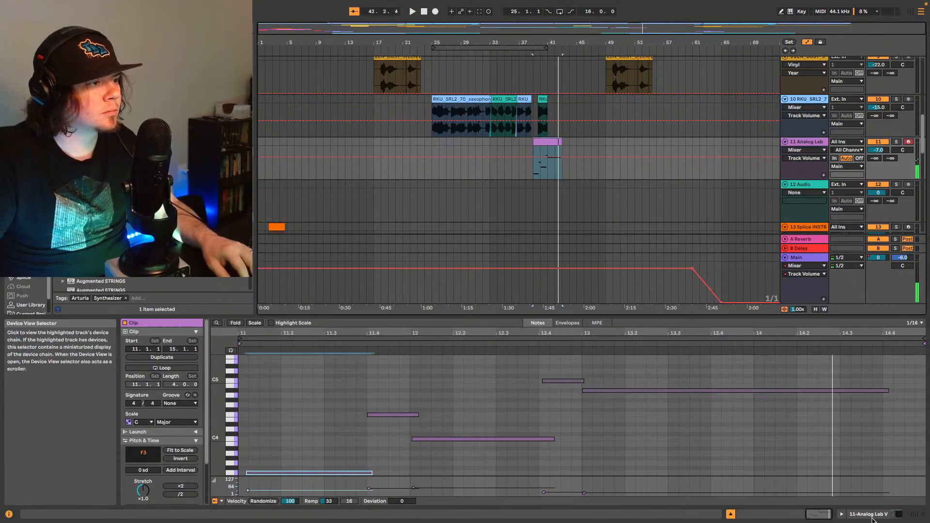
{"action": "left_click", "coordinate": [873, 515]}
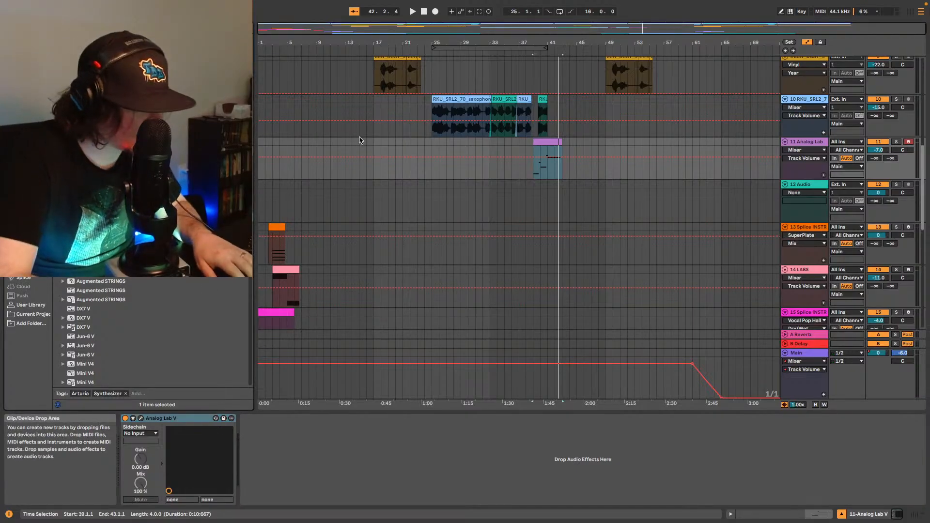
{"action": "left_click", "coordinate": [30, 181]}
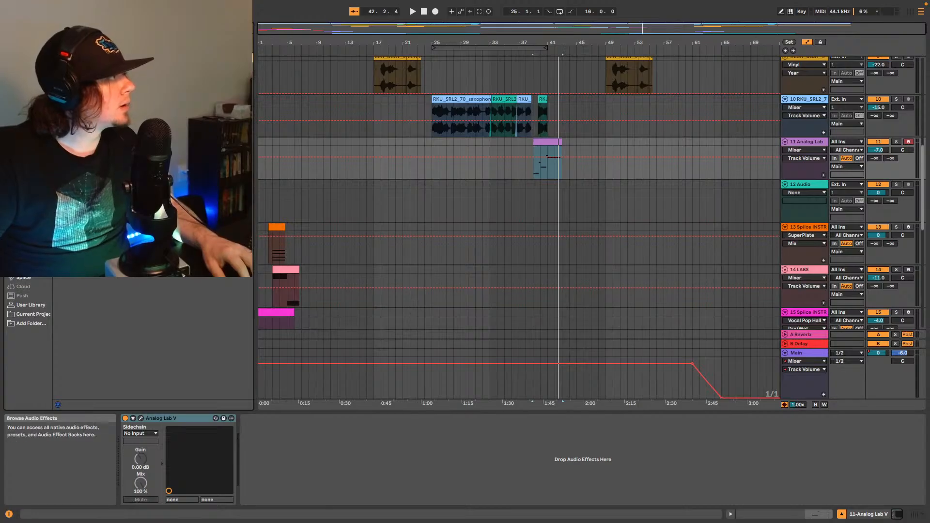
{"action": "left_click_drag", "start_coordinate": [552, 170], "coordinate": [556, 177]}
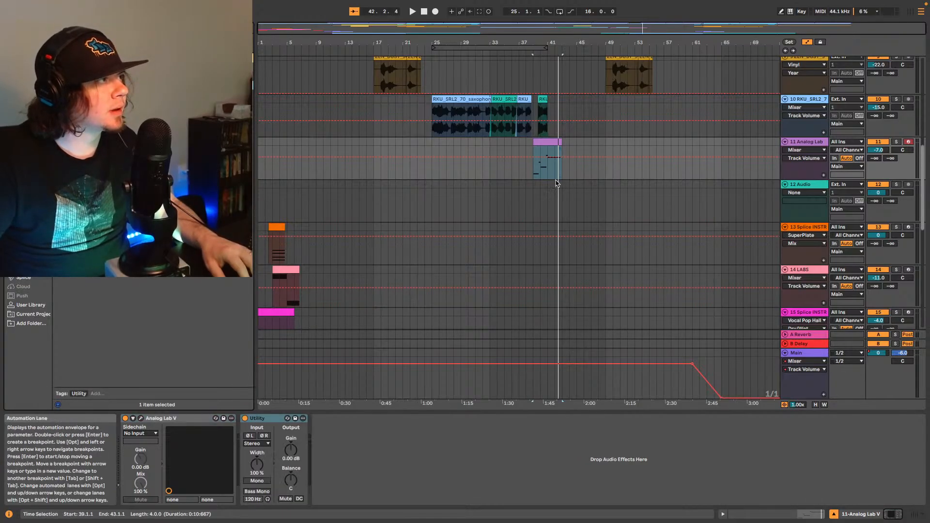
{"action": "right_click", "coordinate": [291, 450]}
{"action": "left_click", "coordinate": [306, 450]}
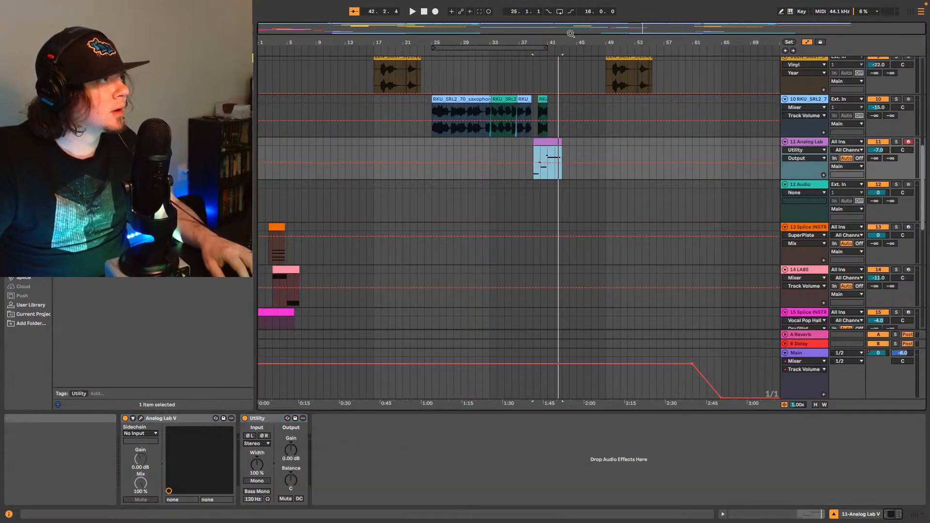
Step: Insert a curved ramp-down shape in the Utility gain automation from 41.3 to just past the end of the Analog Lab clip
{"action": "left_click_drag", "start_coordinate": [570, 30], "coordinate": [589, 76]}
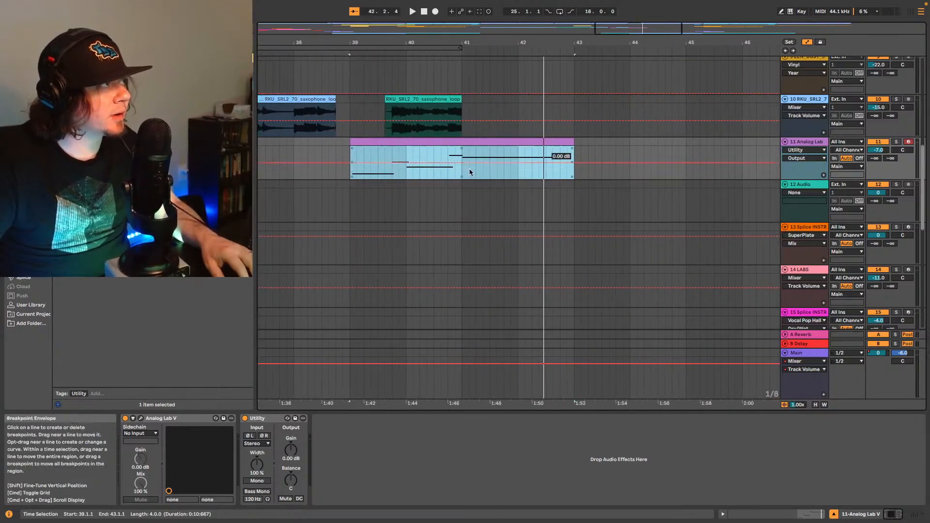
{"action": "left_click_drag", "start_coordinate": [493, 175], "coordinate": [582, 174]}
{"action": "right_click", "coordinate": [568, 174]}
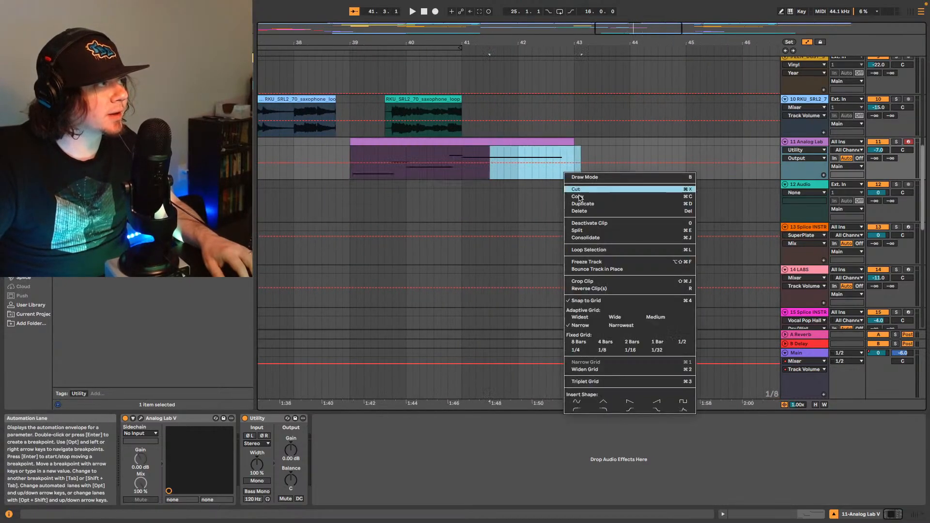
{"action": "left_click", "coordinate": [657, 406]}
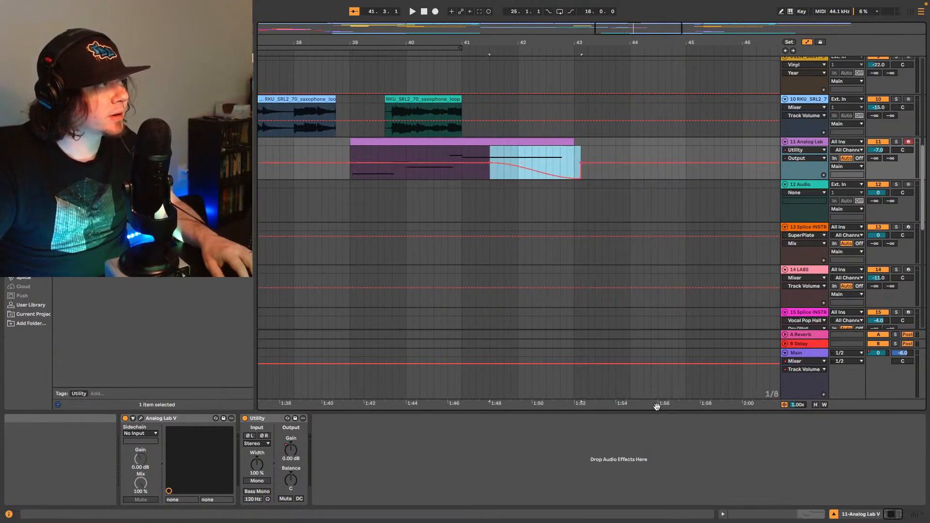
Step: Play back the fade-out and delete the breakpoint after the clip that returns the Utility gain to 0 dB
{"action": "left_click", "coordinate": [458, 177]}
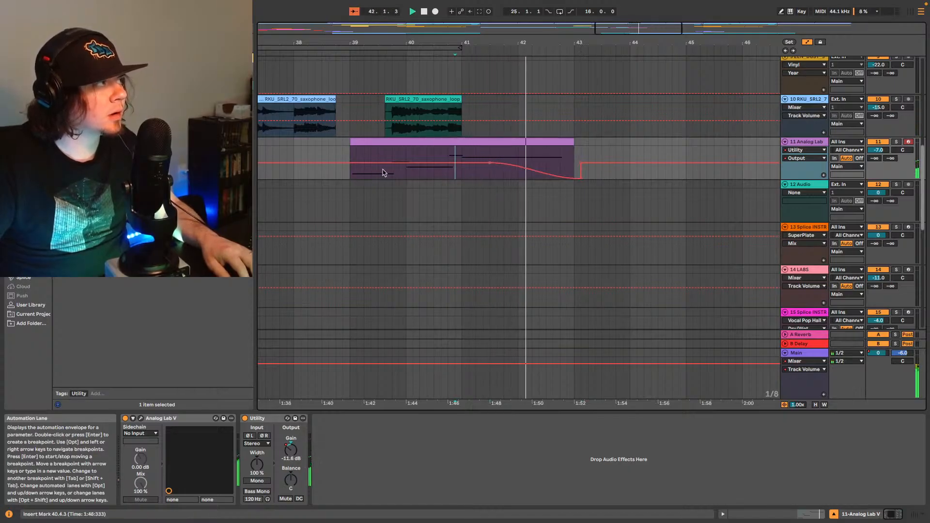
{"action": "left_click", "coordinate": [351, 177]}
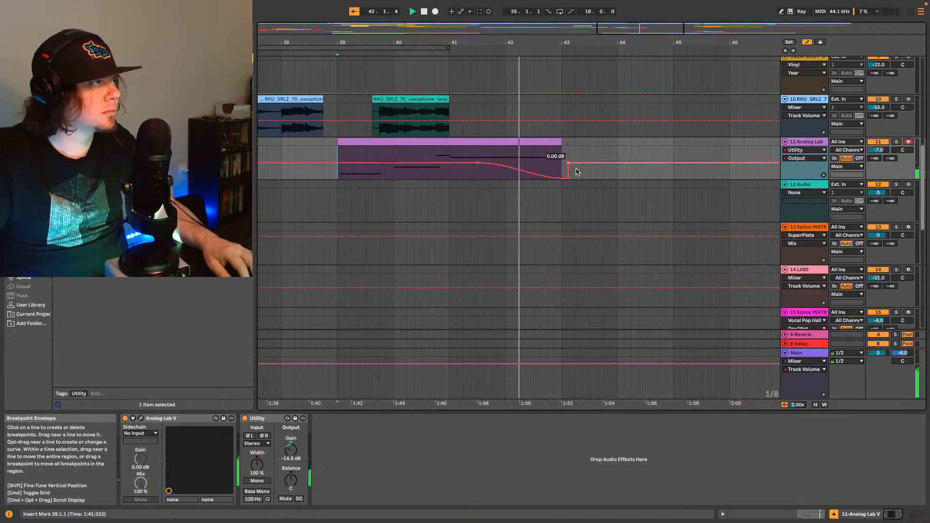
{"action": "left_click", "coordinate": [553, 165]}
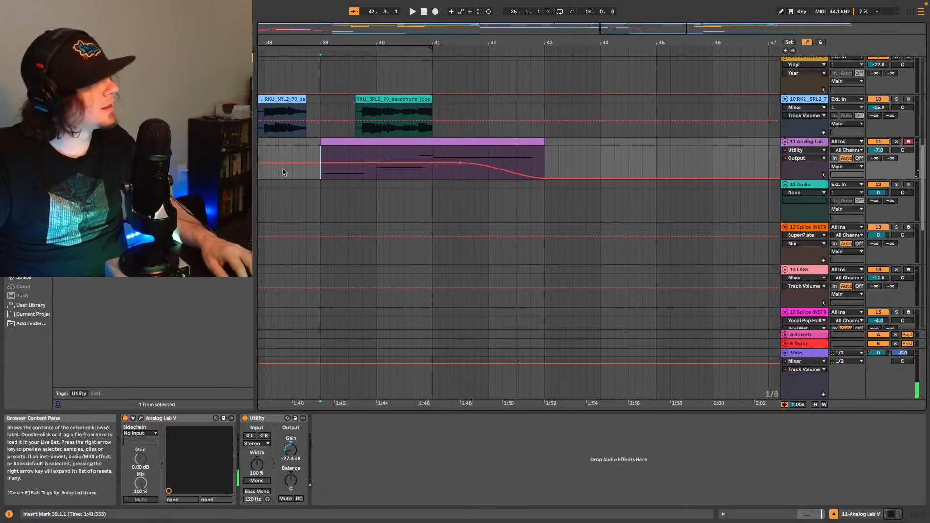
{"action": "key", "text": "space"}
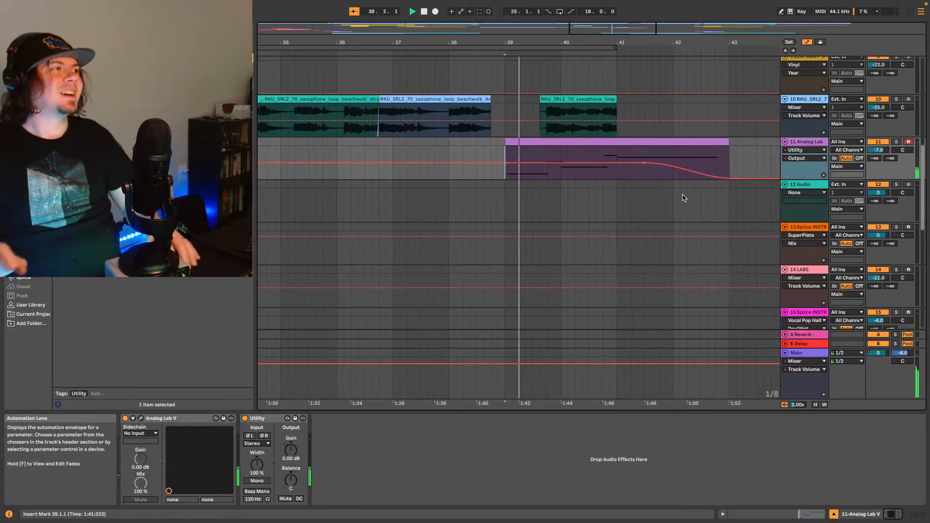
Step: Review the whole arrangement and play it from bar 25, where the saxophone starts, through the end of the Analog Lab clip
{"action": "double_click", "coordinate": [536, 41]}
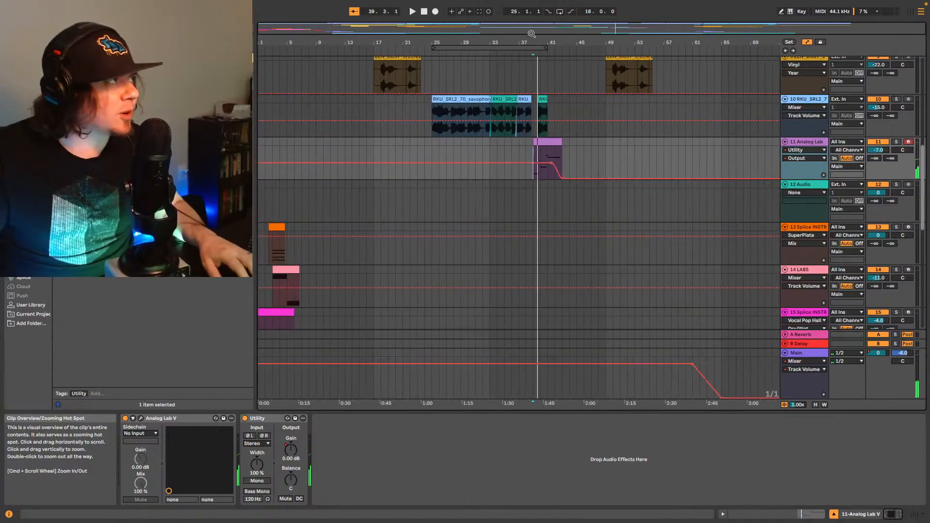
{"action": "scroll", "coordinate": [426, 145], "scroll_direction": "up", "scroll_amount": 10}
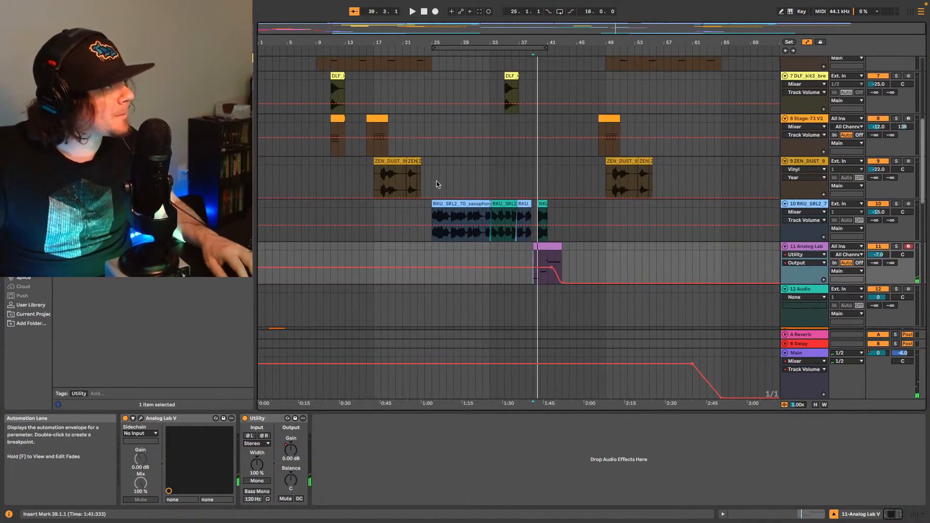
{"action": "scroll", "coordinate": [513, 188], "scroll_direction": "up", "scroll_amount": 2}
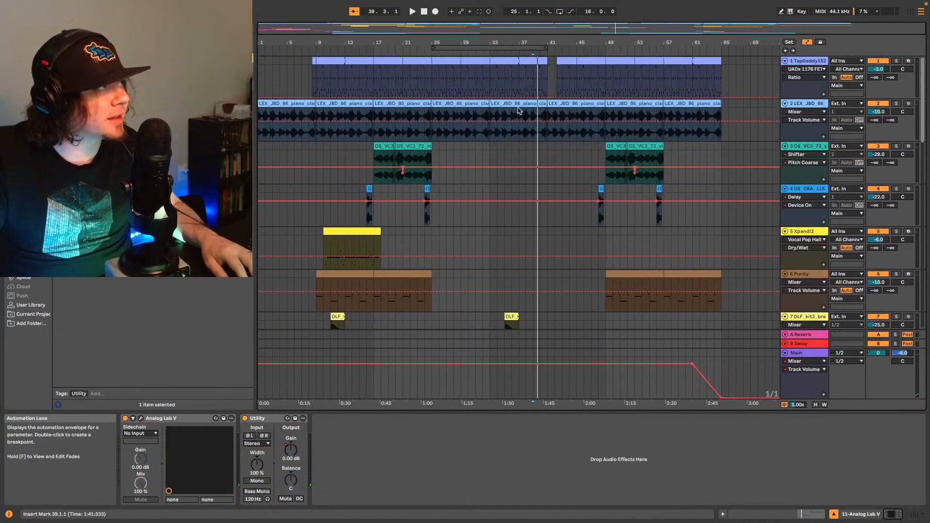
{"action": "scroll", "coordinate": [505, 154], "scroll_direction": "down", "scroll_amount": 8}
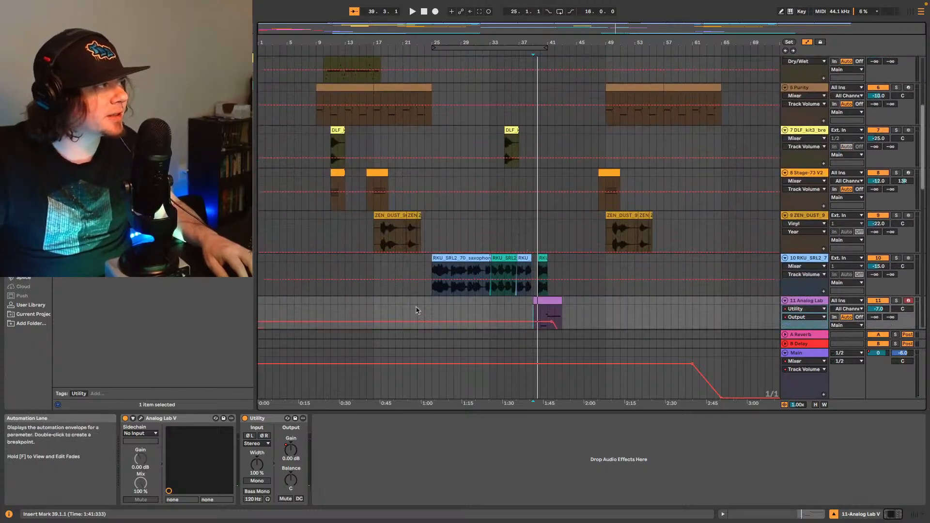
{"action": "left_click", "coordinate": [431, 294]}
{"action": "key", "text": "space"}
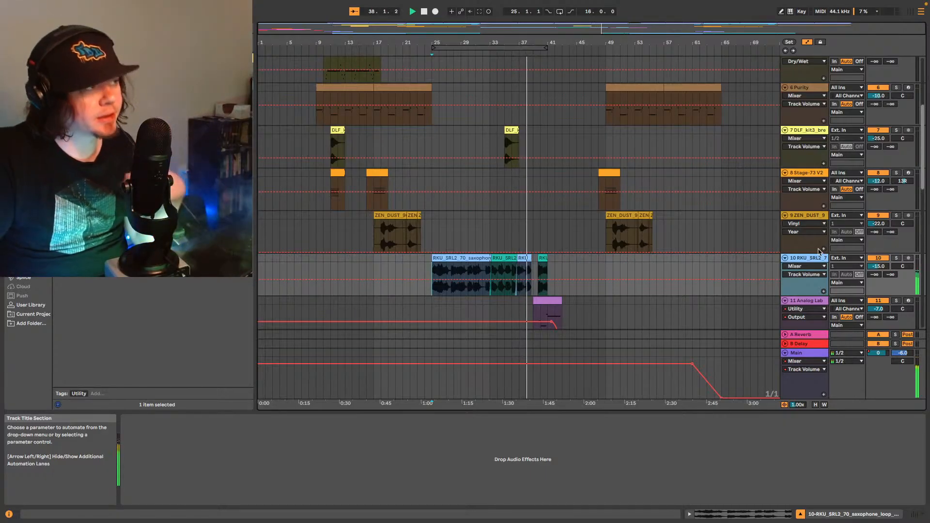
{"action": "scroll", "coordinate": [797, 247], "scroll_direction": "down", "scroll_amount": 5}
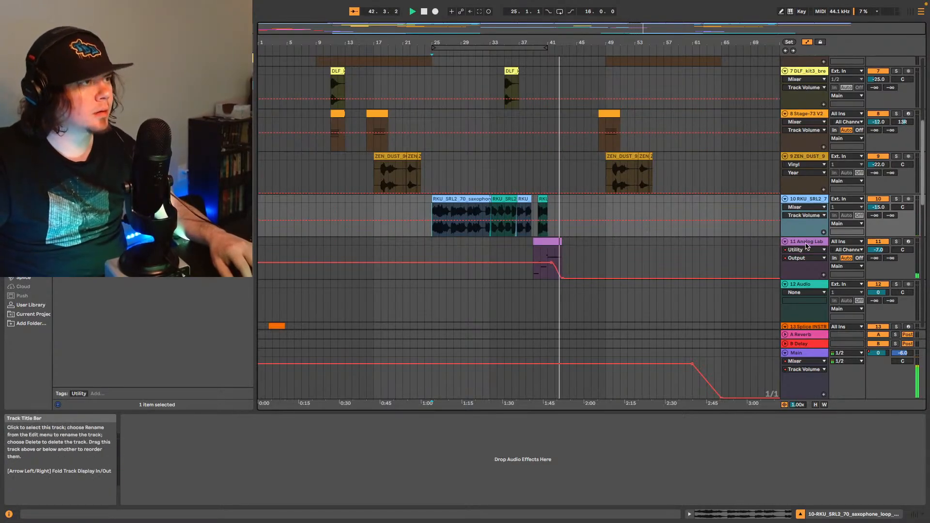
{"action": "key", "text": "space"}
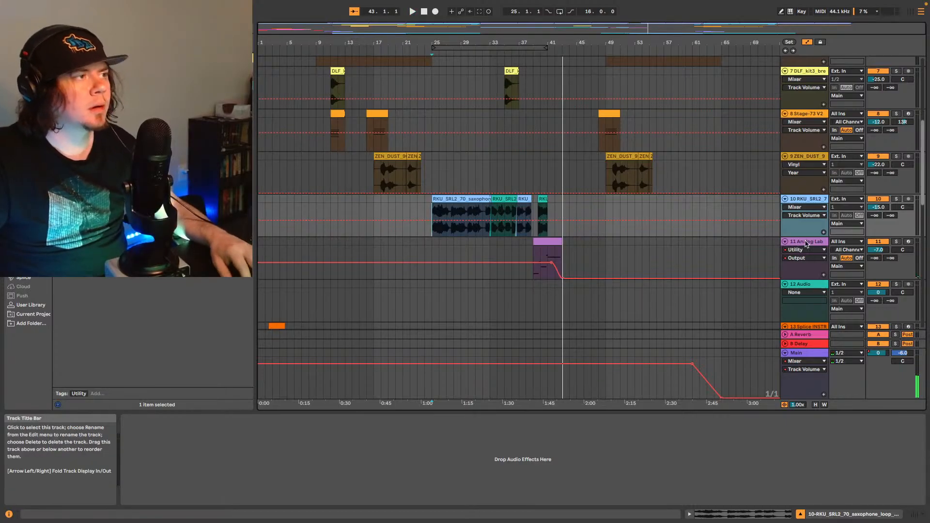
Step: Select the empty 12 Audio track below the Analog Lab track
{"action": "left_click", "coordinate": [806, 244]}
{"action": "left_click", "coordinate": [808, 290]}
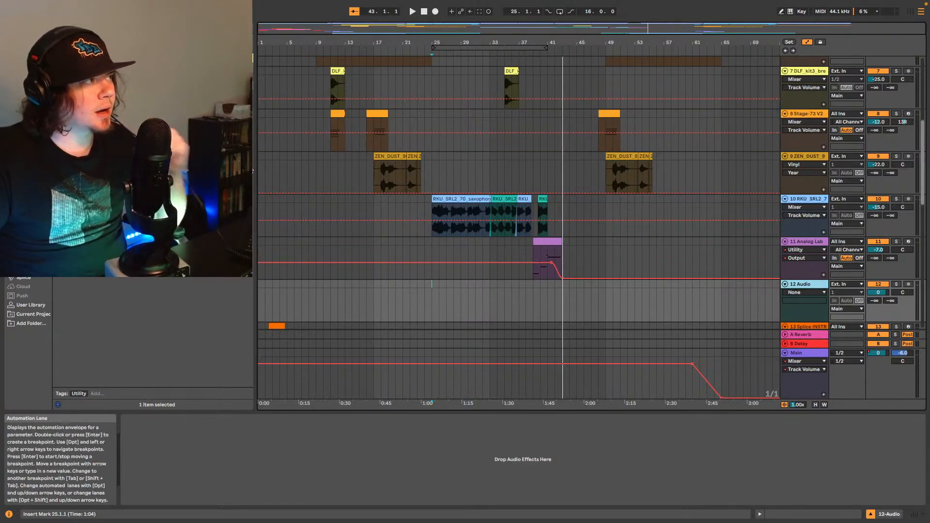
{"action": "left_click", "coordinate": [136, 28]}
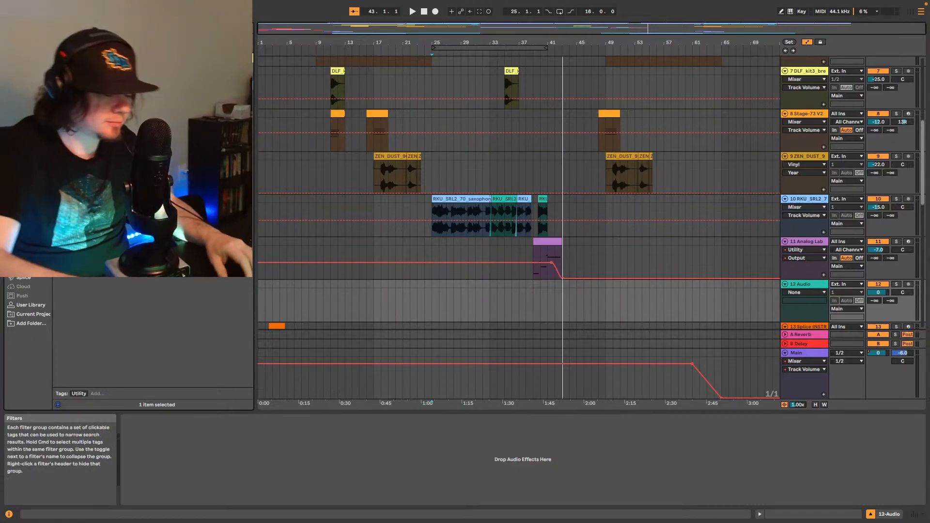
Step: Find the chimes loop "Cymatics - Day Dream - 76 BPM G Maj Chimes" in the User Library and place it on the empty audio track at bar 32
{"action": "type", "text": "chan"}
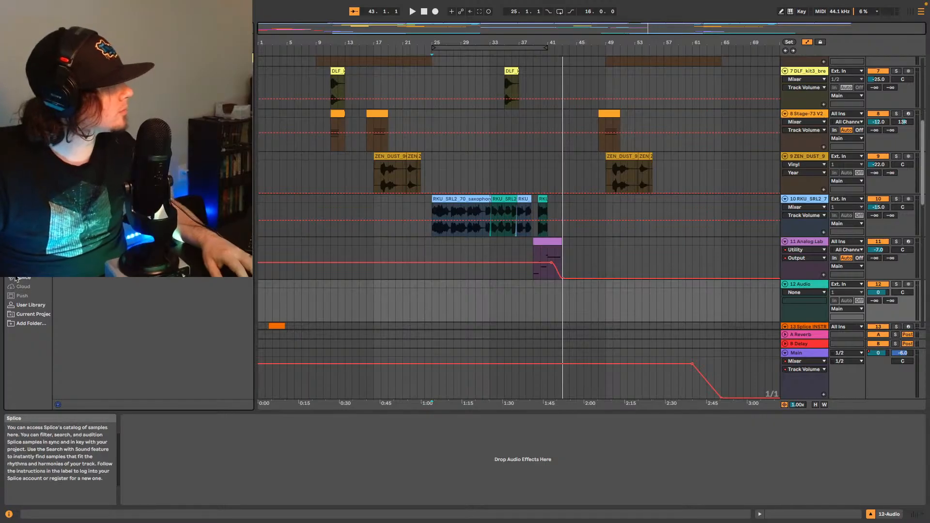
{"action": "left_click", "coordinate": [31, 304]}
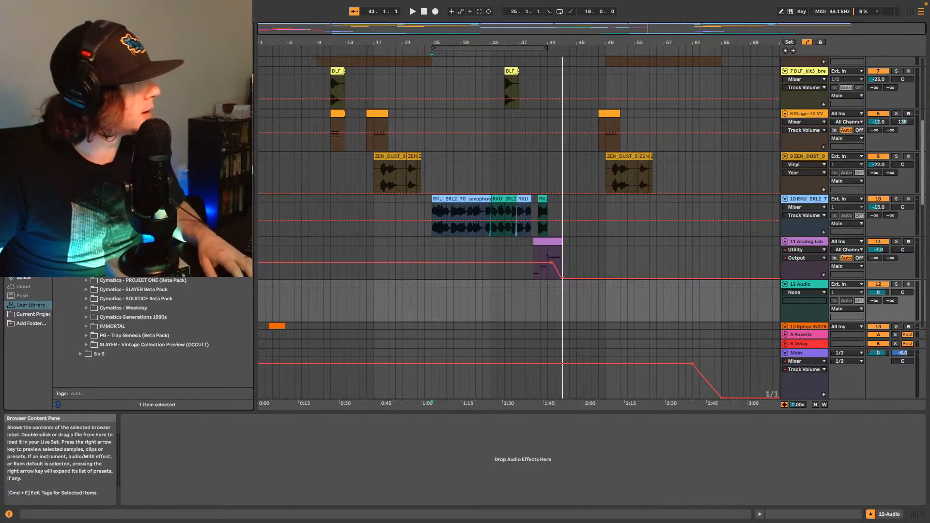
{"action": "scroll", "coordinate": [153, 334], "scroll_direction": "up", "scroll_amount": 1}
{"action": "scroll", "coordinate": [152, 325], "scroll_direction": "up", "scroll_amount": 1}
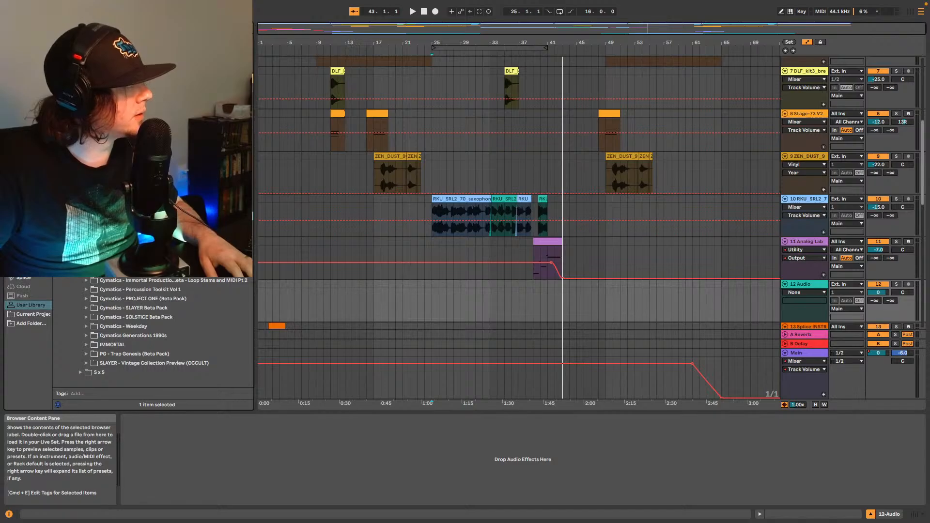
{"action": "scroll", "coordinate": [153, 334], "scroll_direction": "up", "scroll_amount": 2}
{"action": "scroll", "coordinate": [153, 334], "scroll_direction": "up", "scroll_amount": 1}
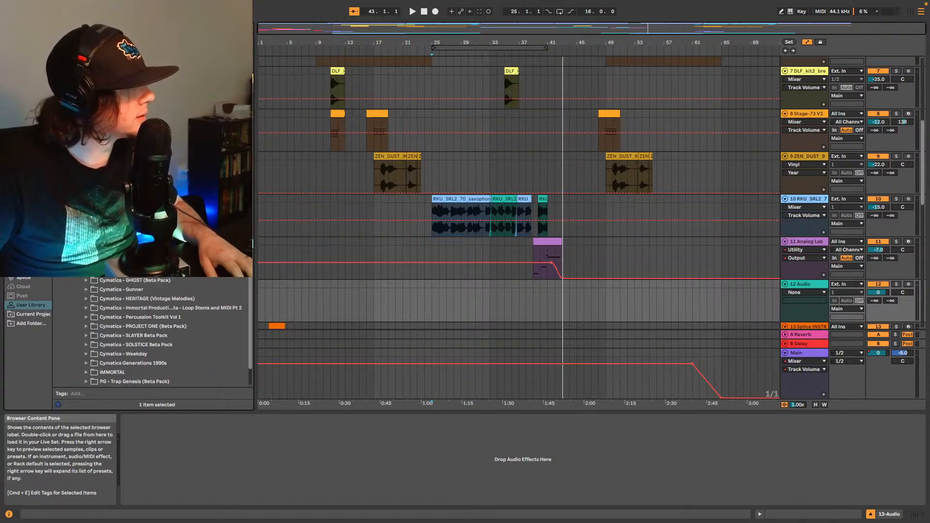
{"action": "left_click_drag", "start_coordinate": [153, 242], "coordinate": [485, 307]}
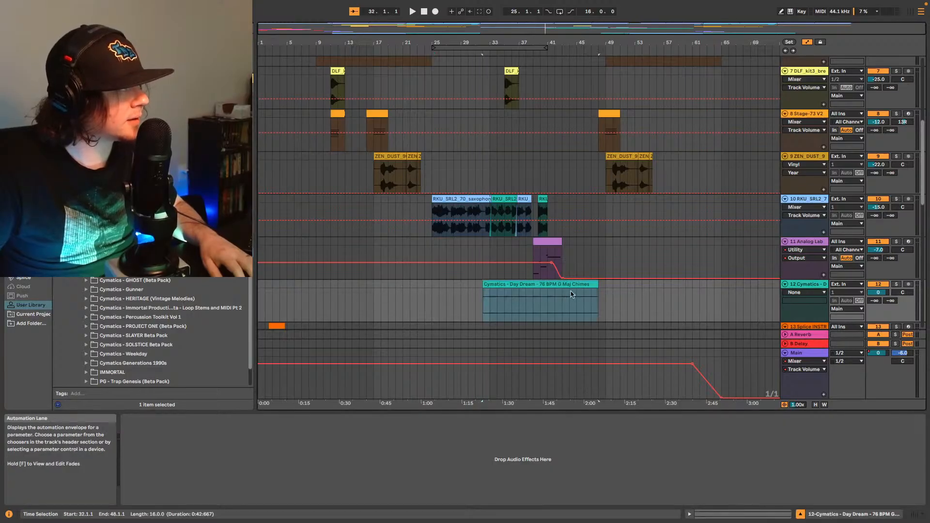
Step: Turn off warping for the Day Dream chimes clip and shorten it to end at bar 35
{"action": "left_click", "coordinate": [746, 515]}
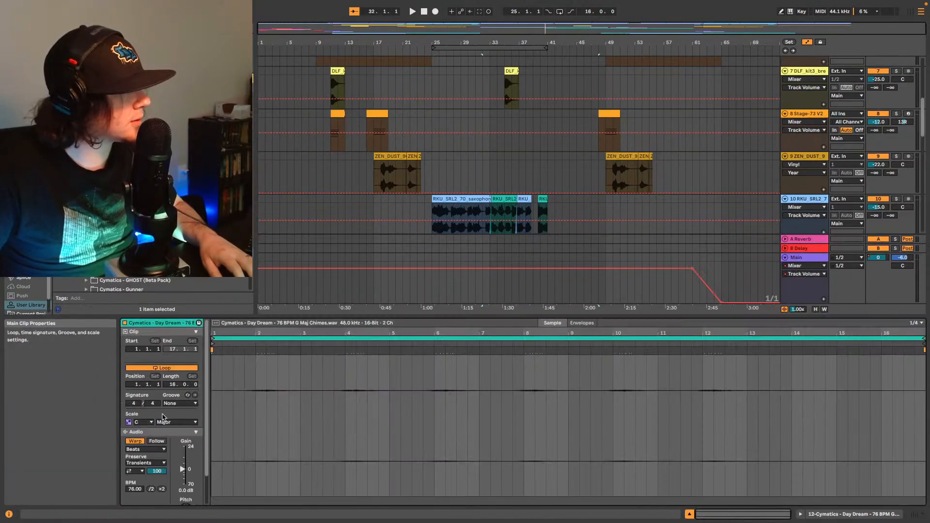
{"action": "left_click", "coordinate": [138, 442]}
{"action": "scroll", "coordinate": [513, 198], "scroll_direction": "down", "scroll_amount": 5}
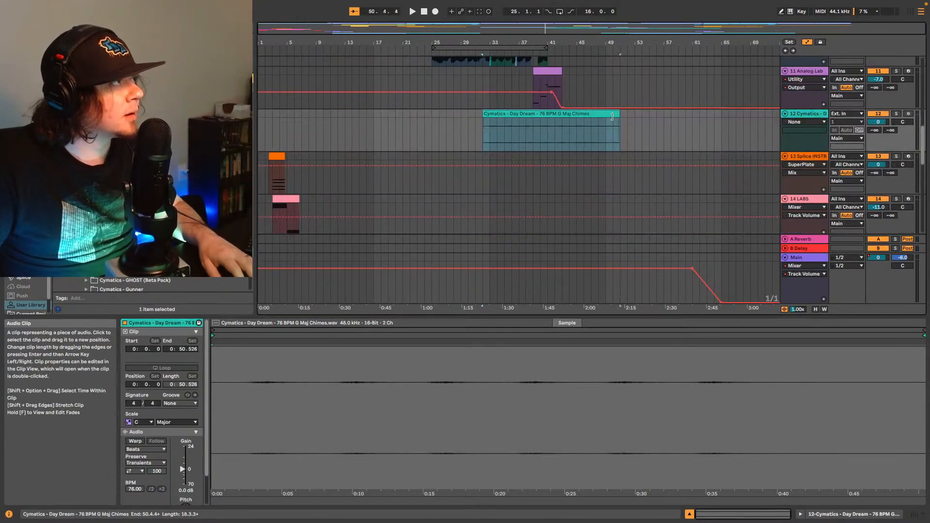
{"action": "left_click_drag", "start_coordinate": [619, 118], "coordinate": [500, 115]}
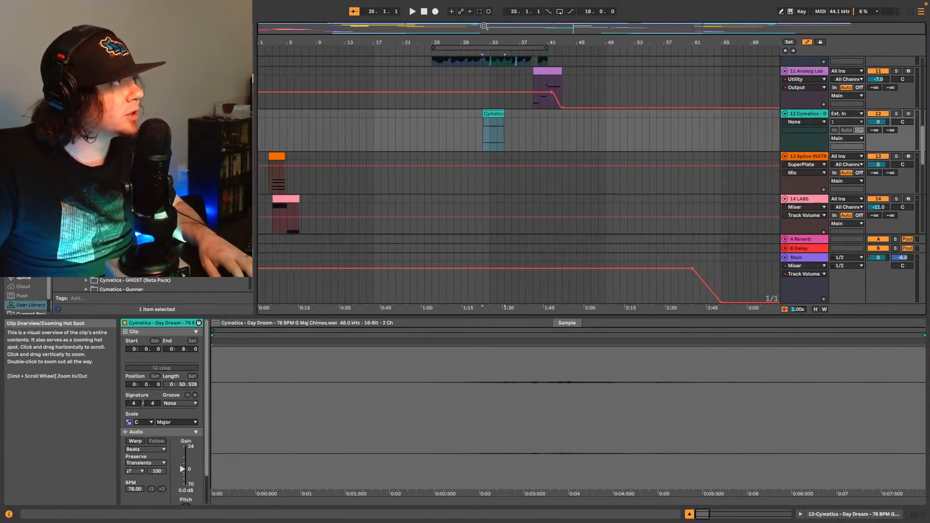
Step: Move the chimes clip so it starts at 31.3.1 and play it with the saxophone section
{"action": "left_click_drag", "start_coordinate": [498, 42], "coordinate": [552, 129]}
{"action": "left_click", "coordinate": [532, 136]}
{"action": "left_click", "coordinate": [504, 137]}
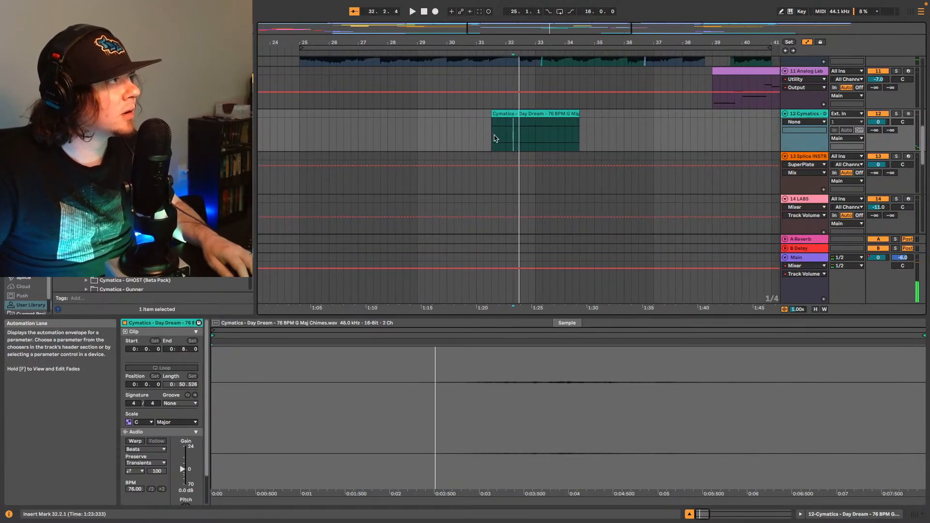
{"action": "key", "text": "space"}
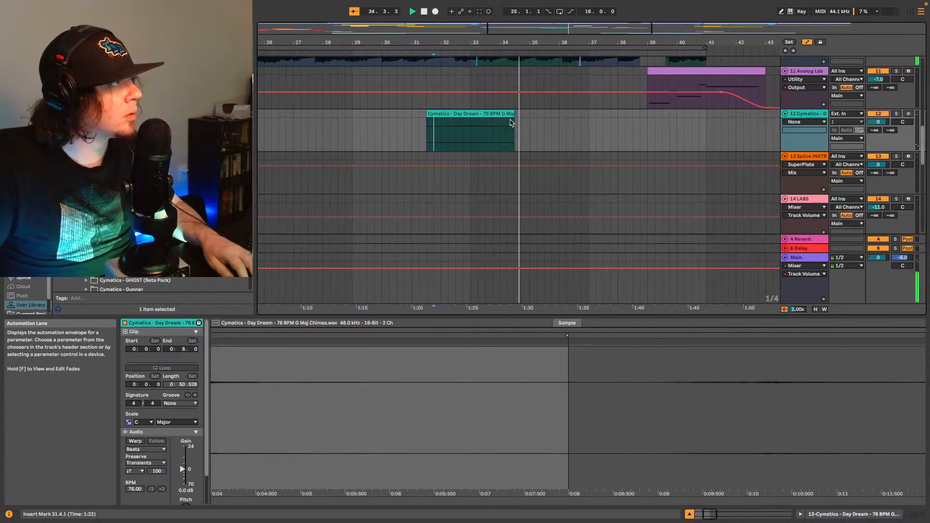
Step: Extend the chimes clip's end to 8.500 seconds of the sample and audition how it finishes
{"action": "left_click_drag", "start_coordinate": [503, 43], "coordinate": [590, 117]}
{"action": "left_click", "coordinate": [555, 113]}
{"action": "left_click", "coordinate": [578, 129]}
{"action": "key", "text": "space"}
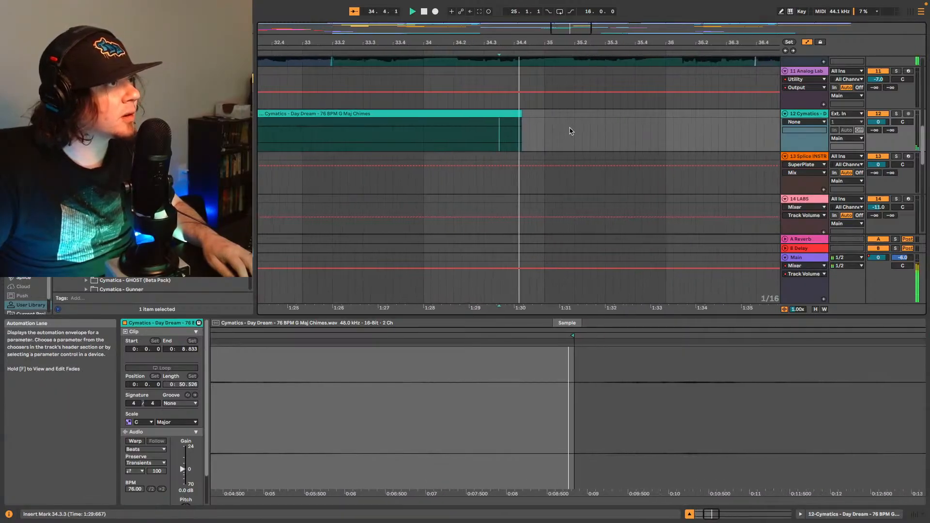
{"action": "key", "text": "space"}
{"action": "left_click_drag", "start_coordinate": [496, 125], "coordinate": [481, 124]}
{"action": "left_click", "coordinate": [443, 130]}
{"action": "key", "text": "space"}
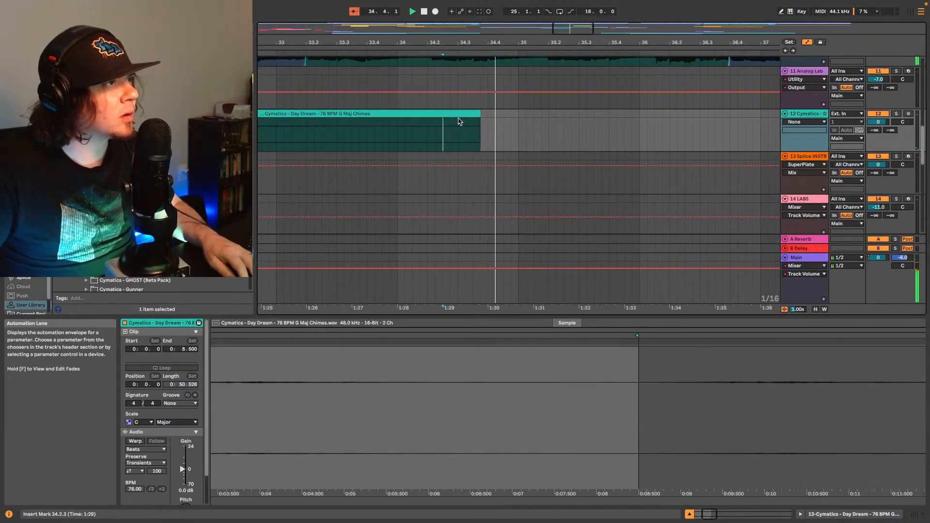
{"action": "key", "text": "space"}
Step: Play the chimes from 31.3.1 and set their track volume to -9.0 dB
{"action": "left_click_drag", "start_coordinate": [486, 43], "coordinate": [581, 17]}
{"action": "left_click", "coordinate": [474, 137]}
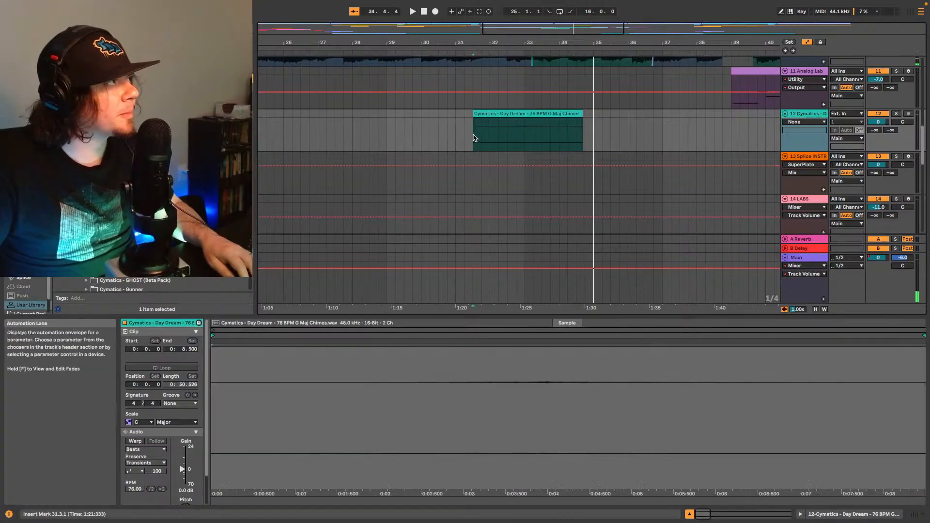
{"action": "key", "text": "space"}
{"action": "left_click", "coordinate": [880, 122]}
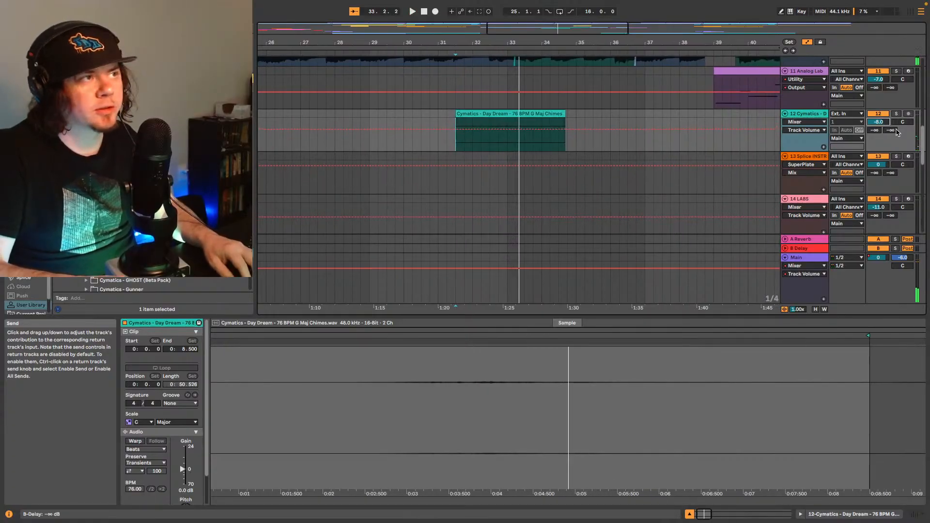
{"action": "key", "text": "space"}
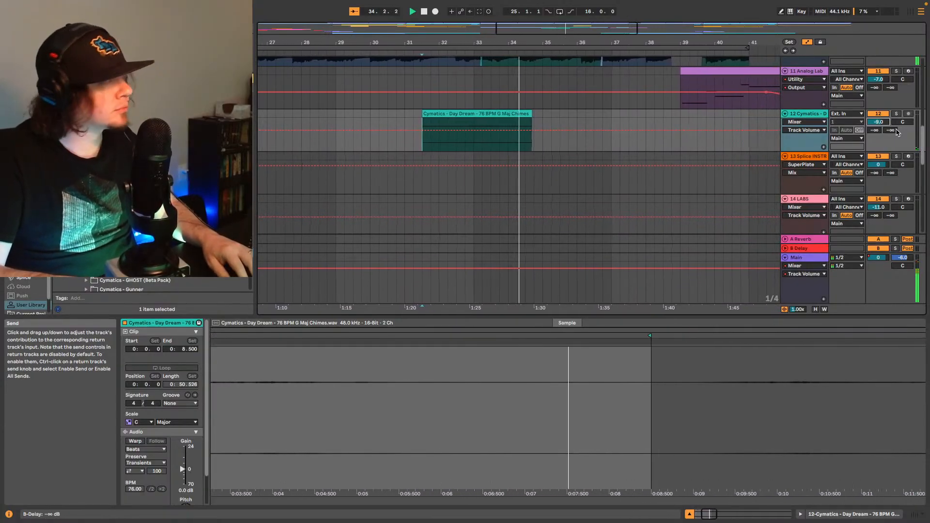
Step: Insert an audio track below the chimes and place the SO_SM_clap_soft one-shot from the User Library on it at 43.3.1
{"action": "scroll", "coordinate": [768, 157], "scroll_direction": "down", "scroll_amount": 1}
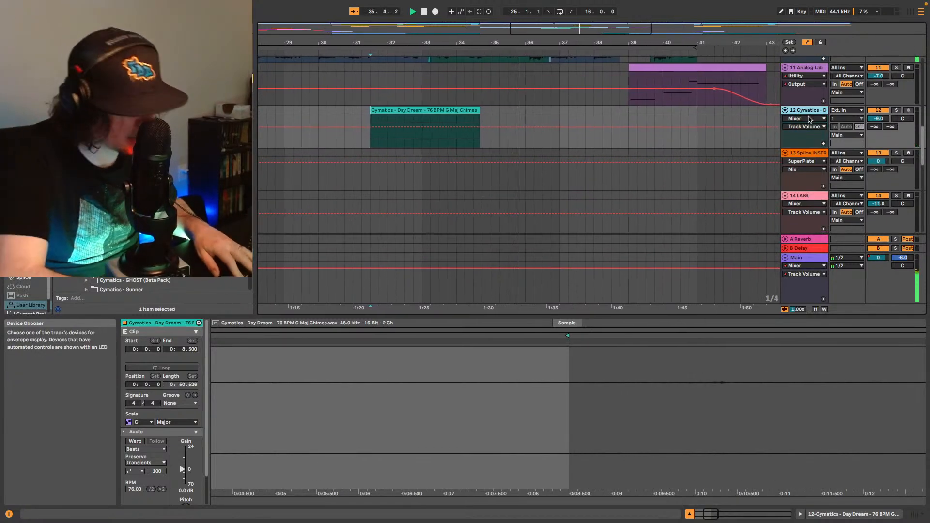
{"action": "key", "text": "ctrl+t"}
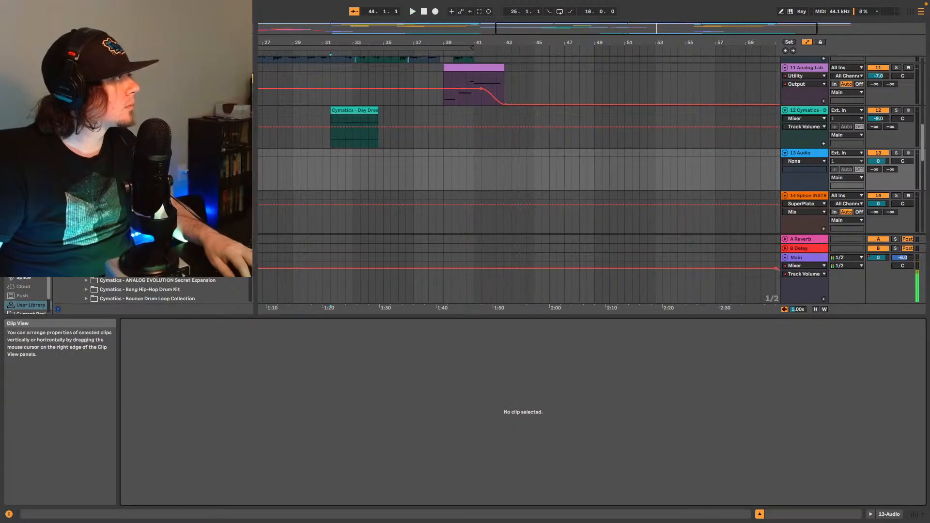
{"action": "left_click", "coordinate": [145, 194]}
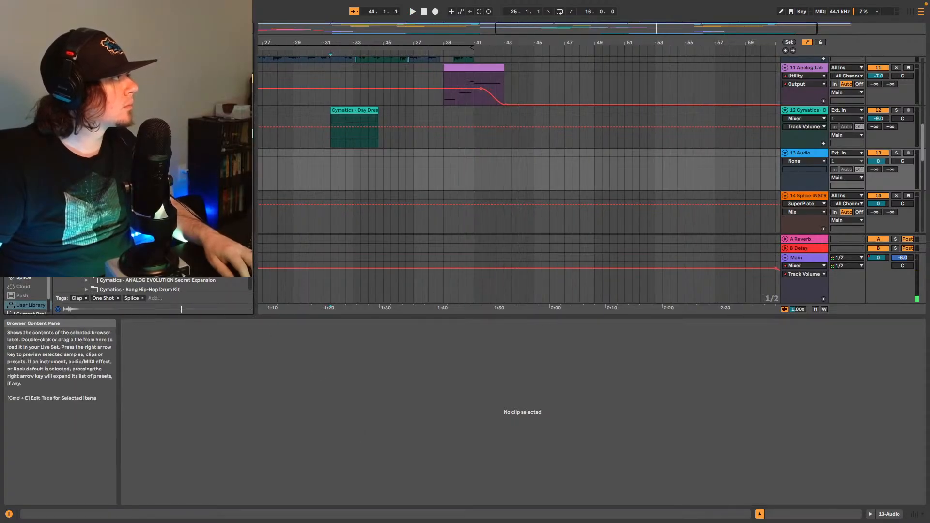
{"action": "scroll", "coordinate": [145, 286], "scroll_direction": "down", "scroll_amount": 2}
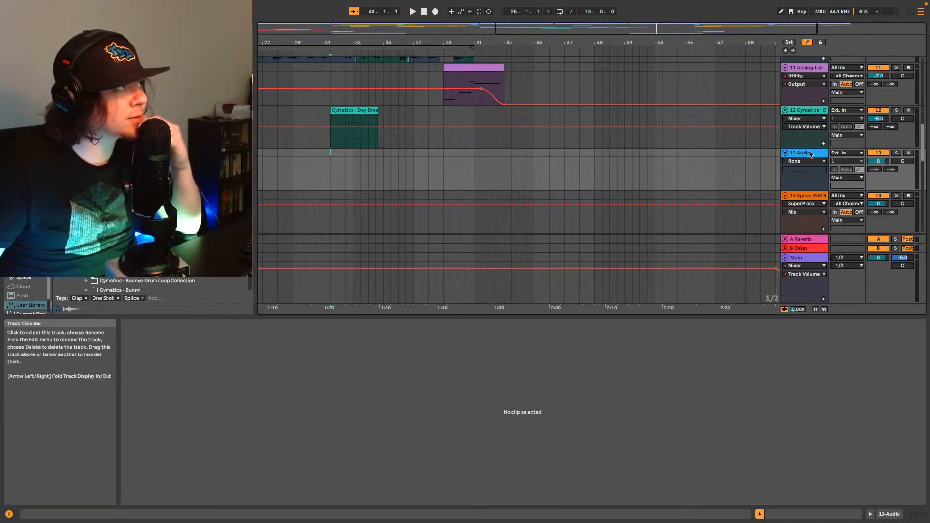
{"action": "left_click_drag", "start_coordinate": [145, 271], "coordinate": [513, 168]}
Step: Move the clap clip to 41.2.1, under the end of the Analog Lab melody, and play it back
{"action": "left_click", "coordinate": [500, 168]}
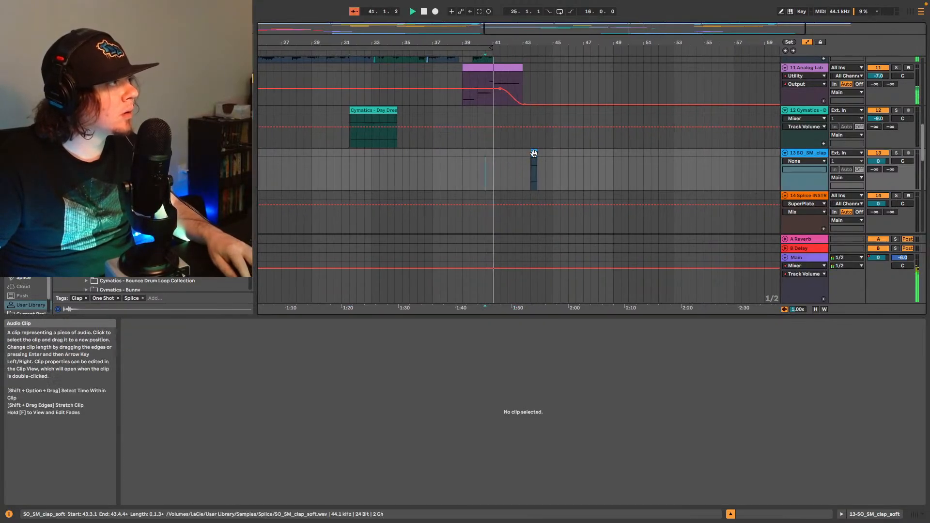
{"action": "key", "text": "space"}
{"action": "left_click_drag", "start_coordinate": [620, 28], "coordinate": [623, 57]}
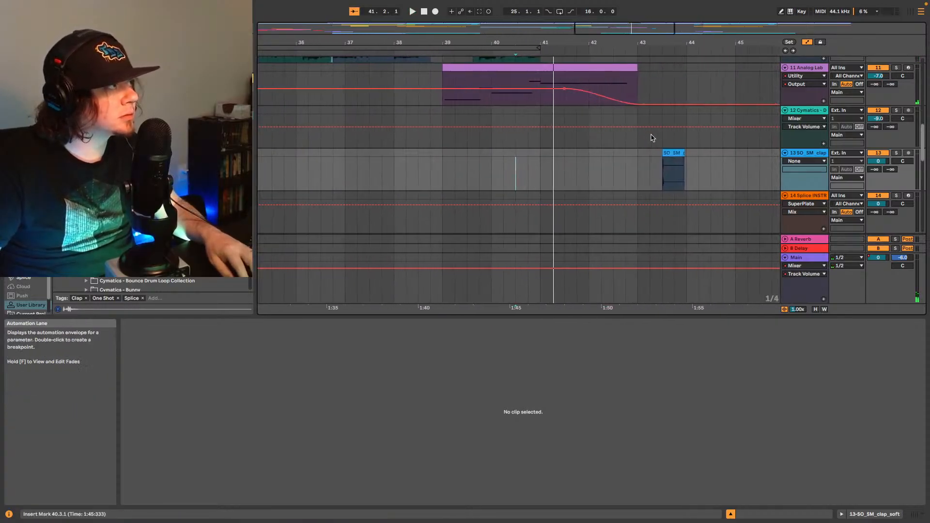
{"action": "left_click_drag", "start_coordinate": [670, 154], "coordinate": [567, 156]}
{"action": "key", "text": "space"}
{"action": "key", "text": "space"}
{"action": "left_click", "coordinate": [498, 172]}
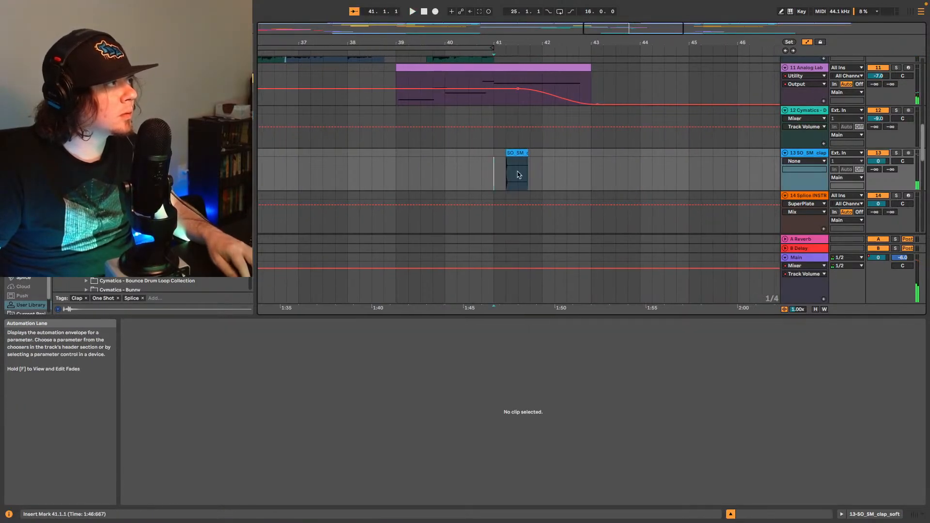
Step: Add the Soundtoys SuperPlate reverb to the clap track
{"action": "left_click", "coordinate": [805, 153]}
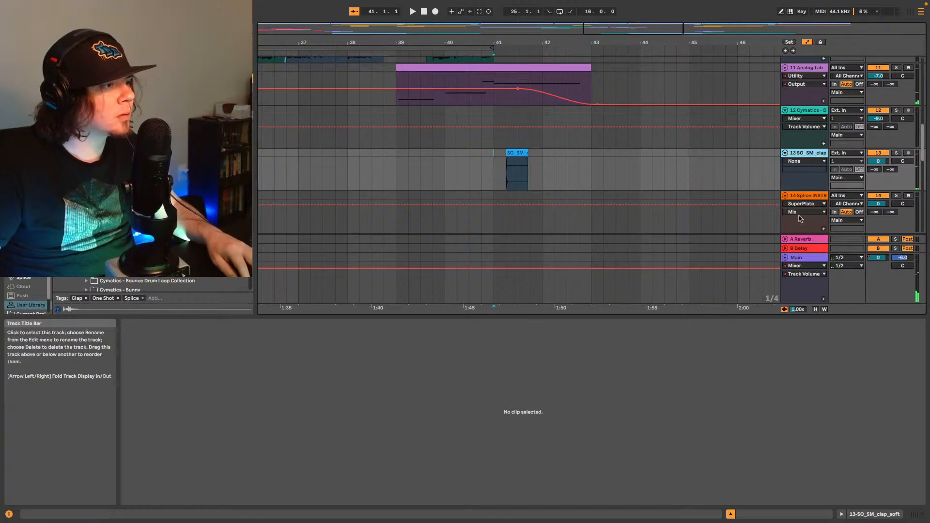
{"action": "left_click", "coordinate": [888, 517]}
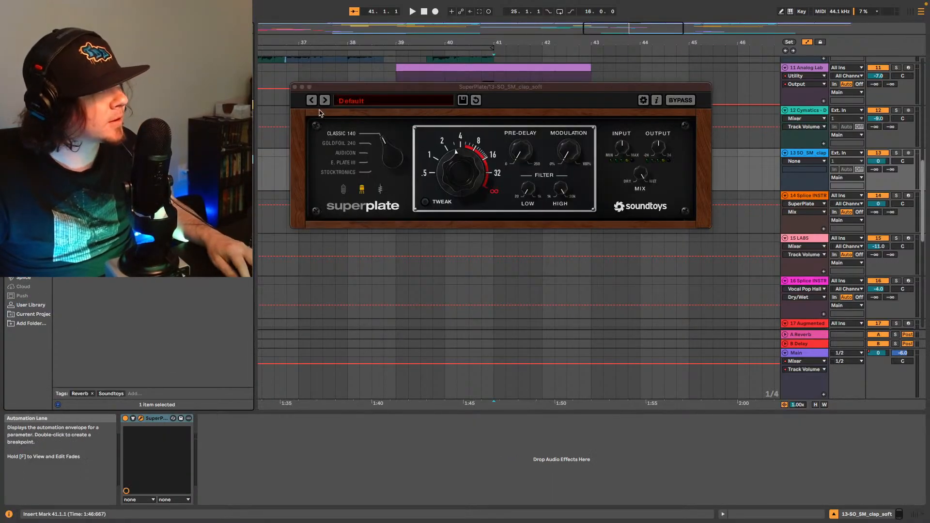
{"action": "left_click", "coordinate": [325, 100]}
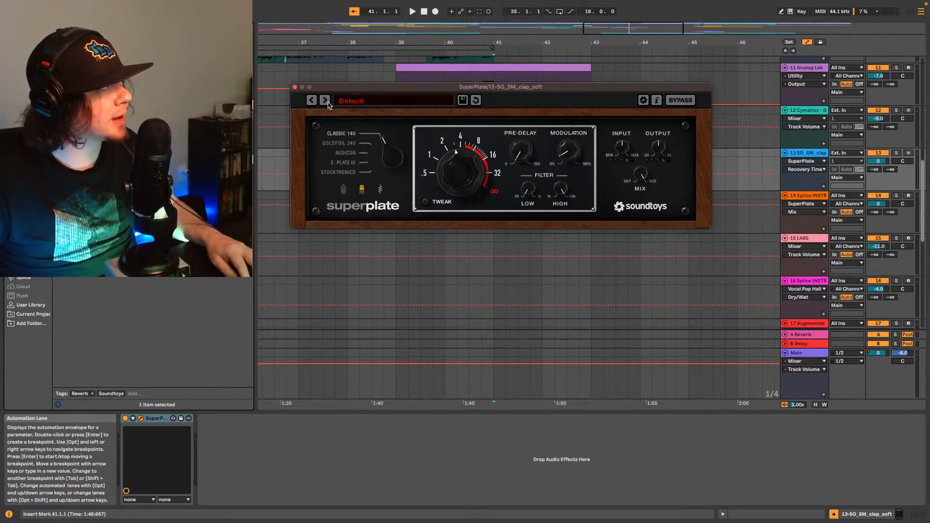
Step: Audition the Long Choir 140 and Long Clear Synthspace presets in SuperPlate on the clap, adjusting the reverb mix
{"action": "left_click", "coordinate": [350, 102]}
{"action": "mouse_move", "coordinate": [388, 121]}
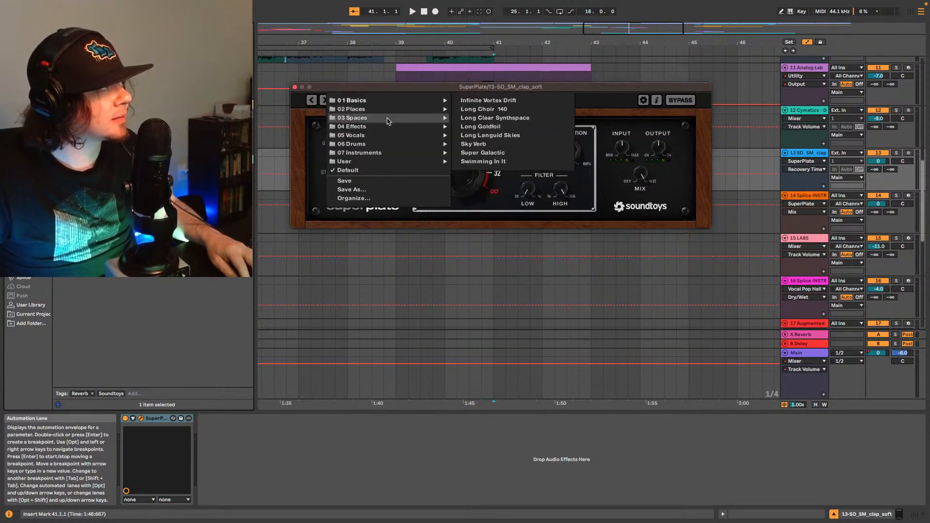
{"action": "left_click", "coordinate": [500, 109]}
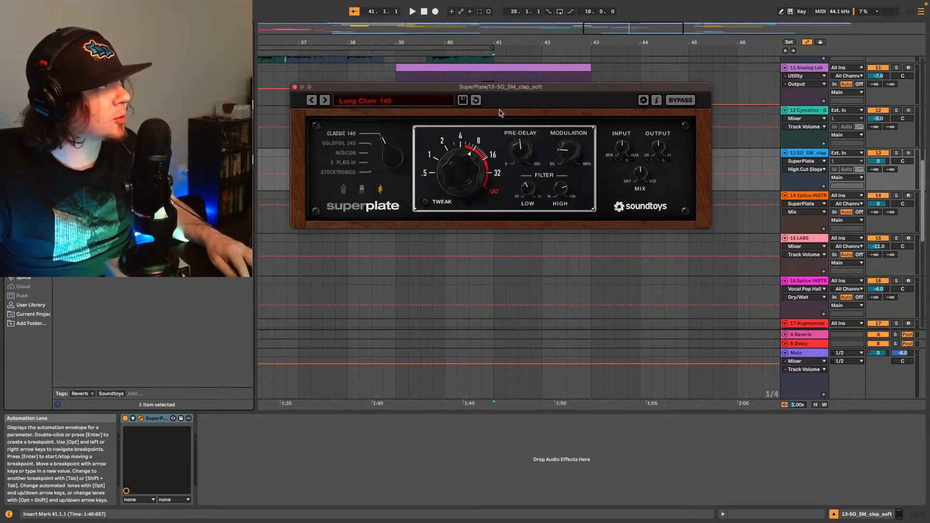
{"action": "left_click", "coordinate": [641, 174]}
{"action": "key", "text": "space"}
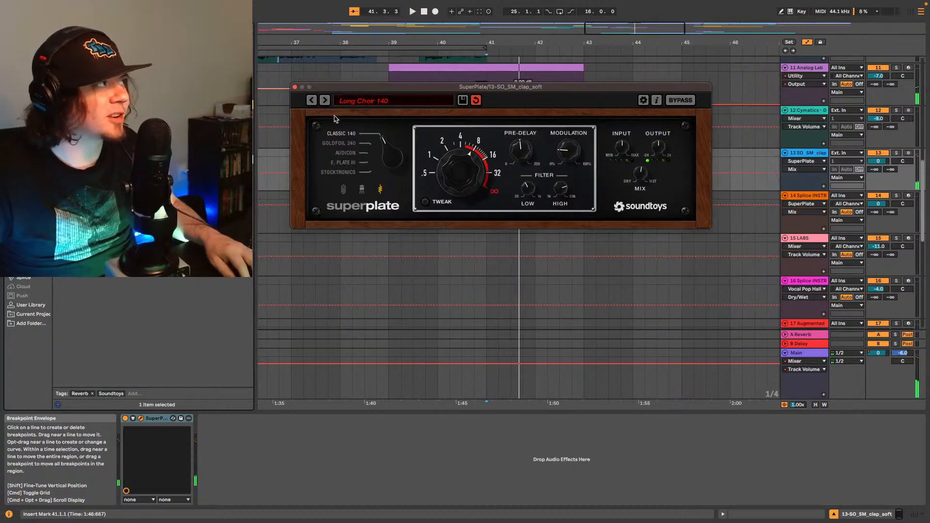
{"action": "left_click", "coordinate": [324, 100]}
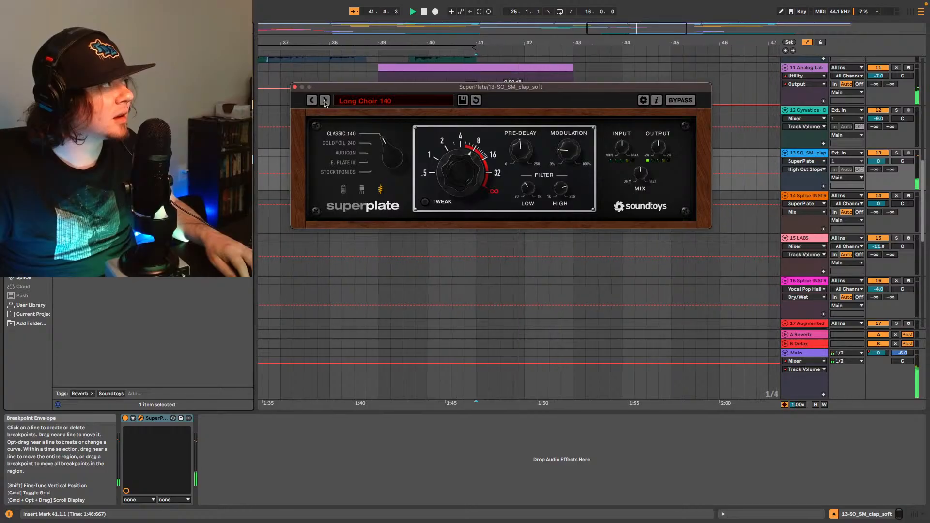
{"action": "left_click", "coordinate": [325, 101]}
{"action": "key", "text": "space"}
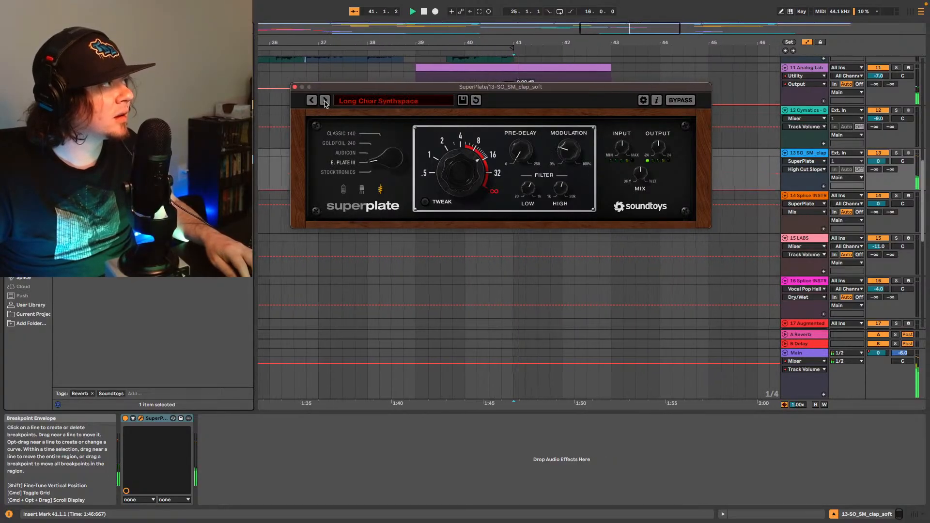
Step: Try SuperPlate's 01 Classic 140 Clean preset with an adjusted mix and settle on 02 Classic 140 Mono Tube
{"action": "left_click", "coordinate": [349, 101]}
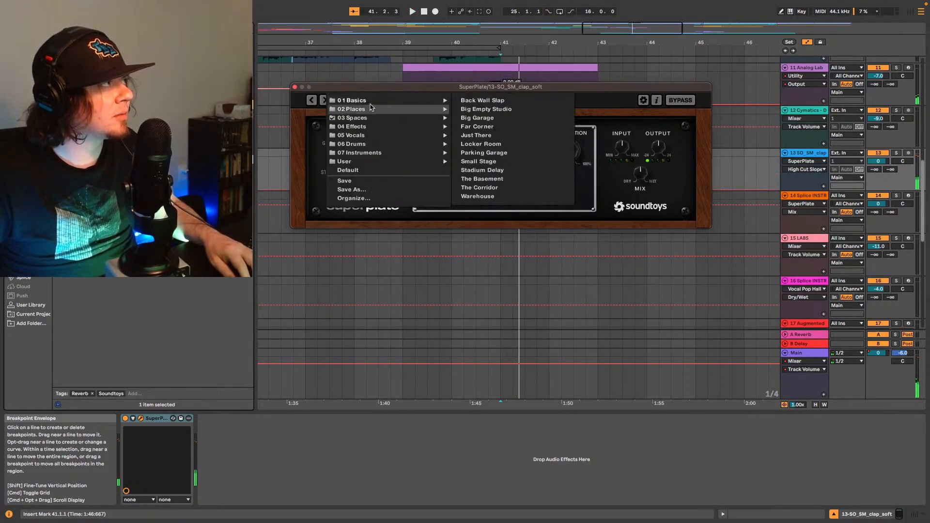
{"action": "left_click", "coordinate": [504, 100]}
{"action": "left_click", "coordinate": [645, 174]}
{"action": "key", "text": "space"}
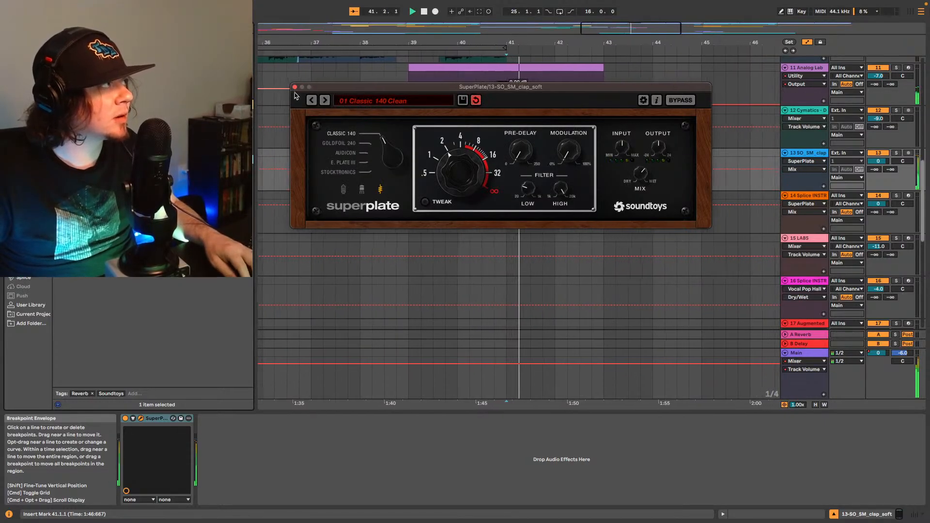
{"action": "left_click", "coordinate": [324, 100]}
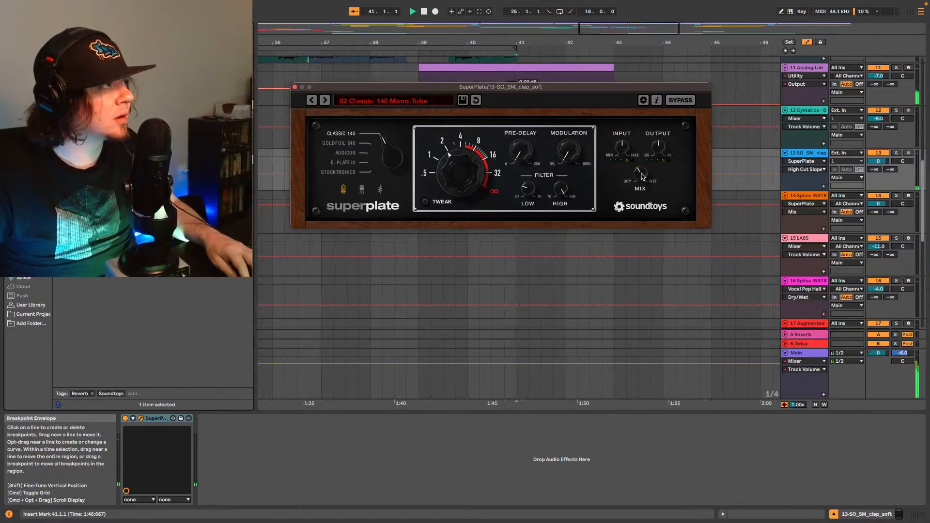
Step: Move the SuperPlate window clear of the clap clip and duplicate the clap to 41.4.1 and 42.2.1
{"action": "left_click_drag", "start_coordinate": [446, 89], "coordinate": [466, 201]}
{"action": "left_click", "coordinate": [521, 160]}
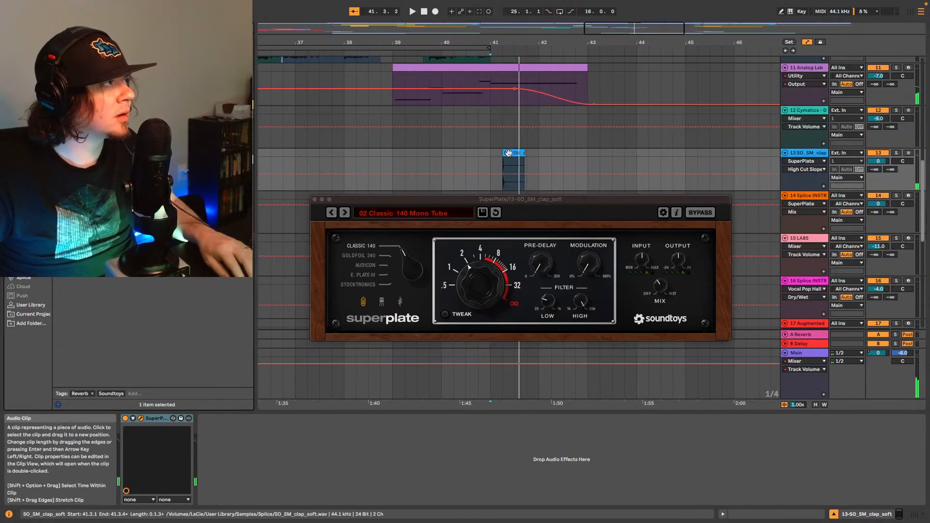
{"action": "left_click", "coordinate": [527, 161]}
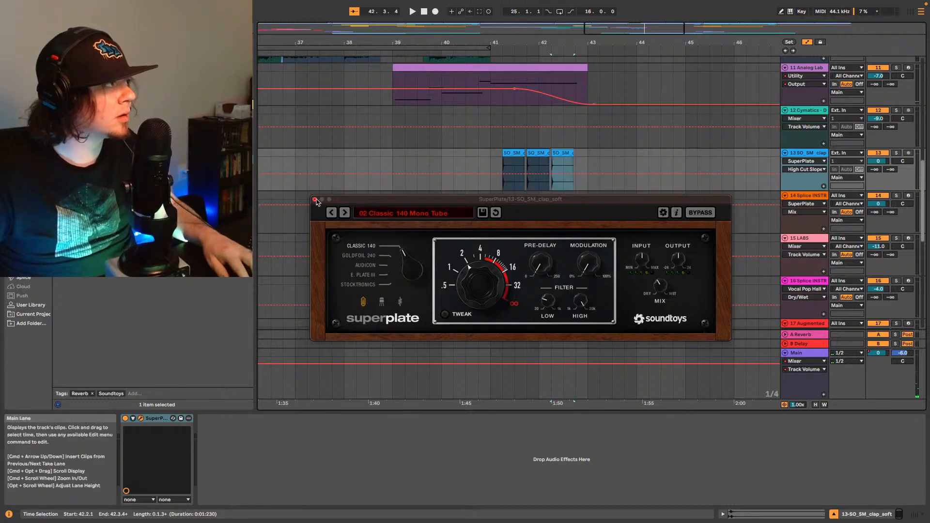
Step: Try SuperPlate's 03 Classic 140 Stereo Tube preset on the claps with an adjusted mix, auditioning from 41.1.1
{"action": "left_click", "coordinate": [344, 212]}
{"action": "key", "text": "space"}
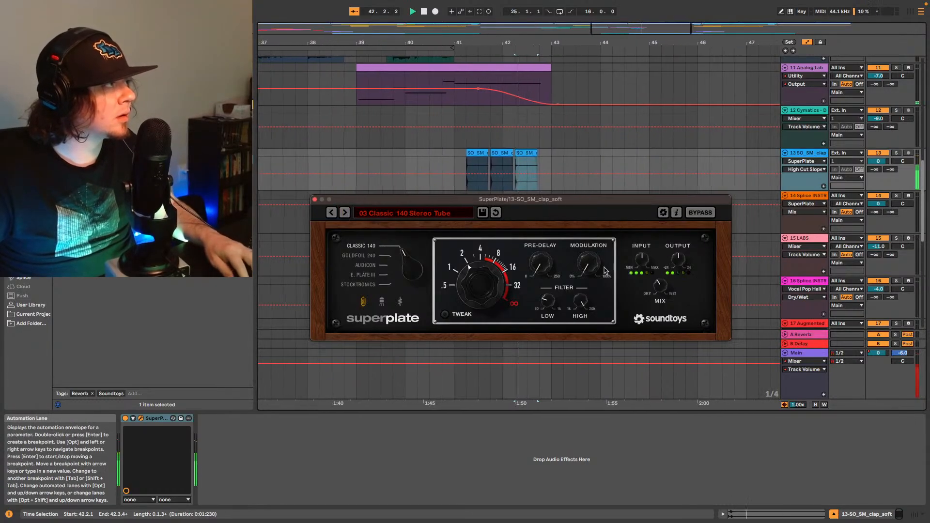
{"action": "left_click", "coordinate": [451, 185]}
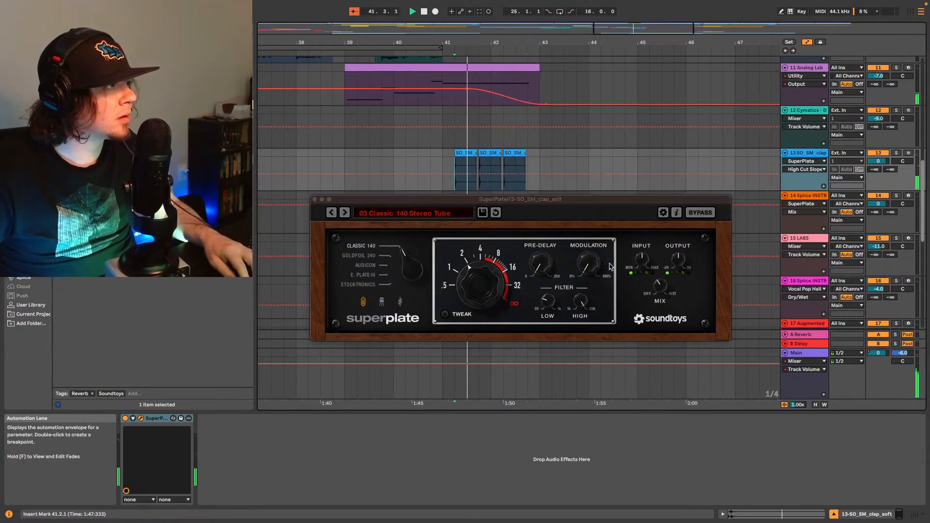
{"action": "key", "text": "space"}
{"action": "left_click_drag", "start_coordinate": [661, 287], "coordinate": [668, 272]}
{"action": "key", "text": "space"}
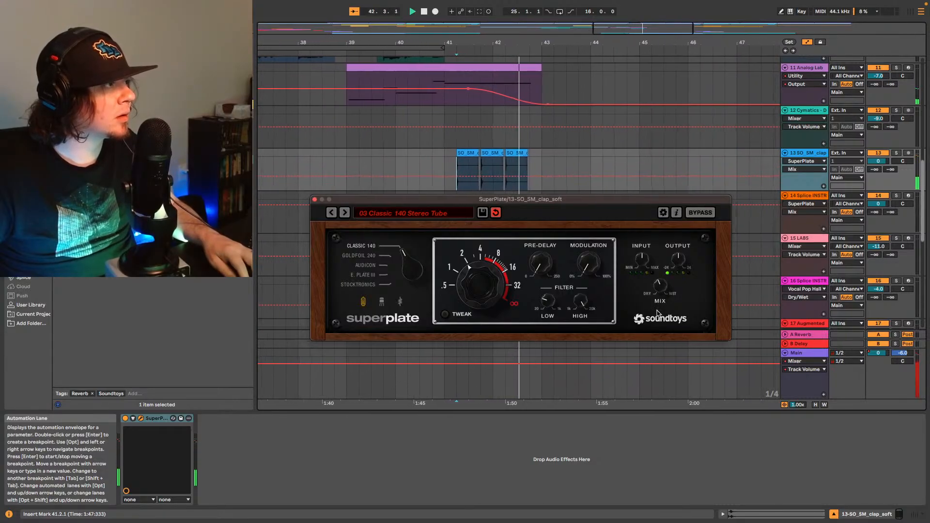
{"action": "left_click", "coordinate": [430, 165]}
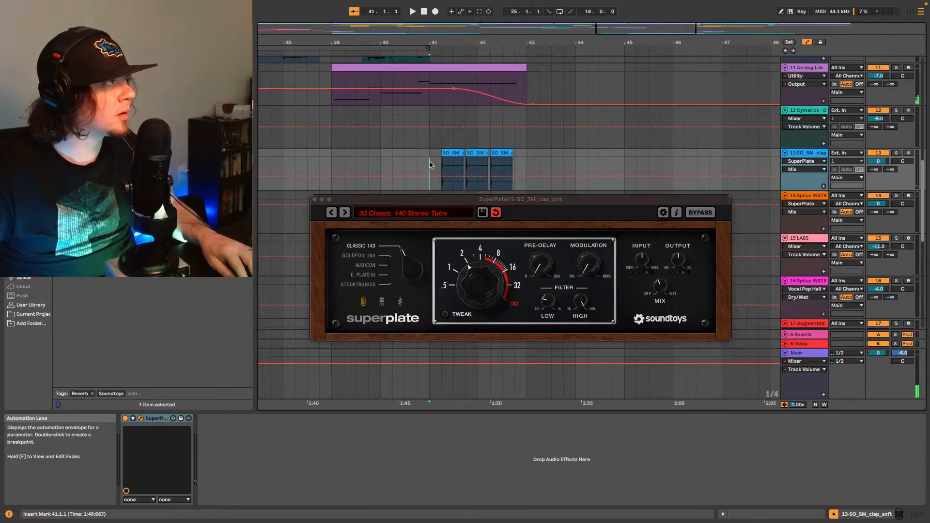
{"action": "key", "text": "space"}
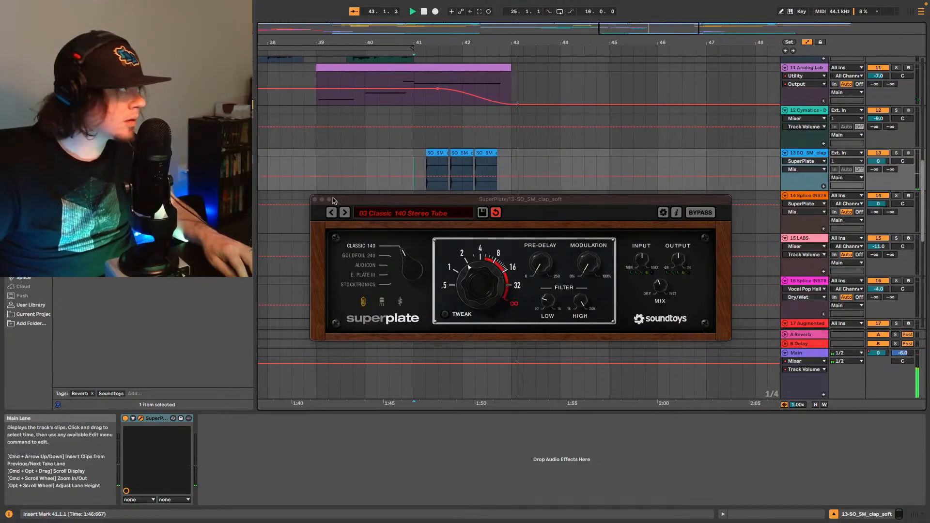
Step: Close the SuperPlate window and lower the clap track's volume to -7.0 dB during playback
{"action": "key", "text": "space"}
{"action": "left_click", "coordinate": [315, 199]}
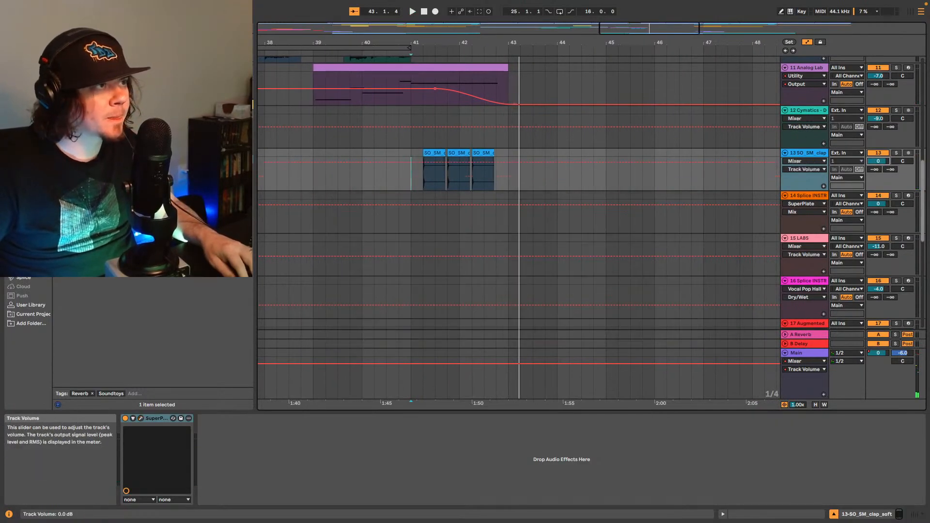
{"action": "key", "text": "space"}
{"action": "left_click_drag", "start_coordinate": [879, 161], "coordinate": [878, 160]}
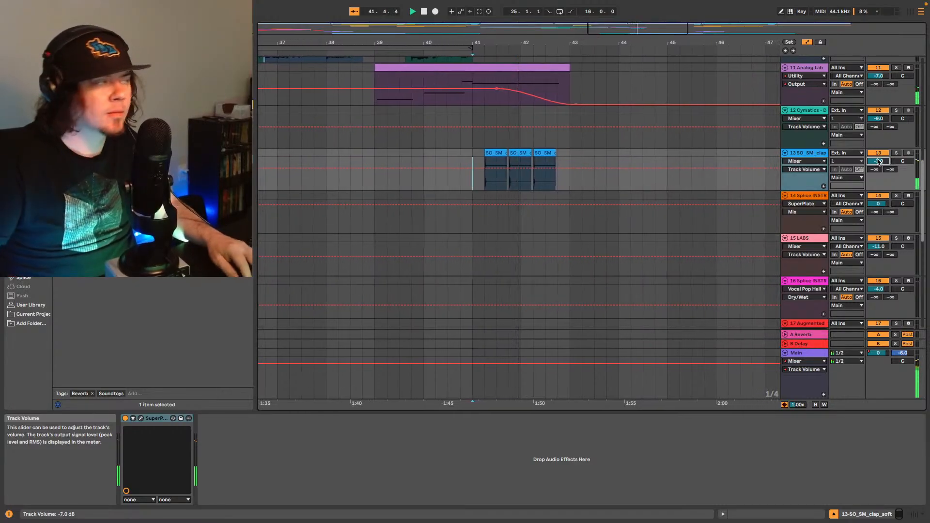
Step: Try the Vocal Pop Hall reverb on the claps in place of SuperPlate, lowering its dry/wet to 28%, and delete it
{"action": "left_click", "coordinate": [125, 418]}
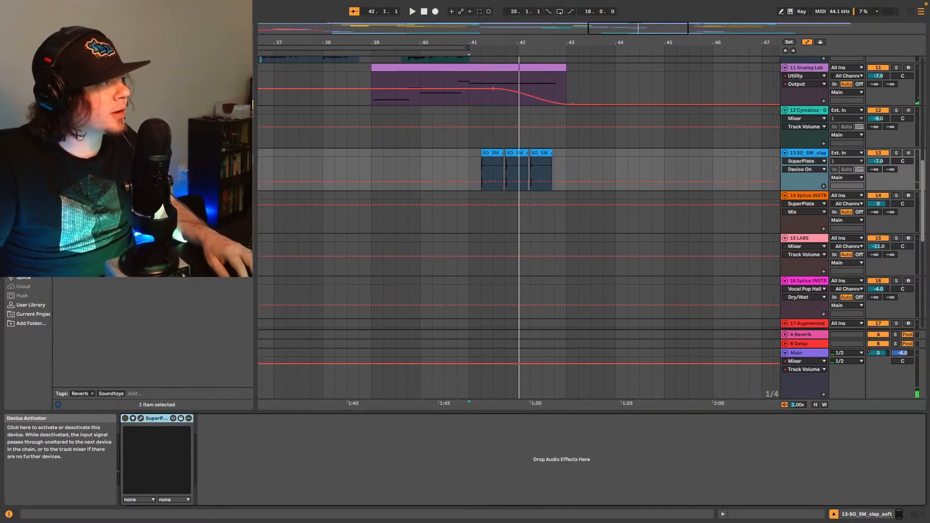
{"action": "left_click", "coordinate": [179, 254]}
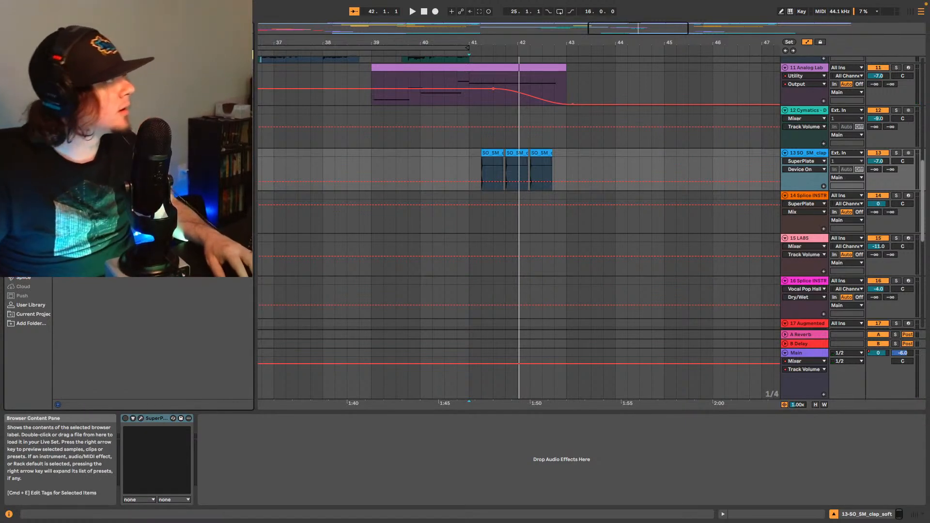
{"action": "left_click_drag", "start_coordinate": [179, 254], "coordinate": [315, 445]}
{"action": "left_click_drag", "start_coordinate": [487, 492], "coordinate": [487, 521]}
{"action": "key", "text": "space"}
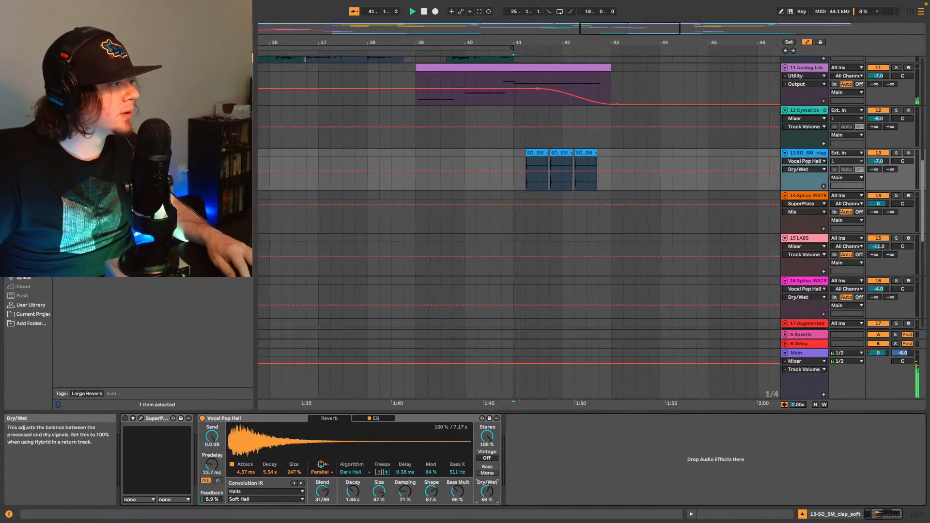
{"action": "key", "text": "space"}
{"action": "left_click_drag", "start_coordinate": [487, 492], "coordinate": [487, 494]}
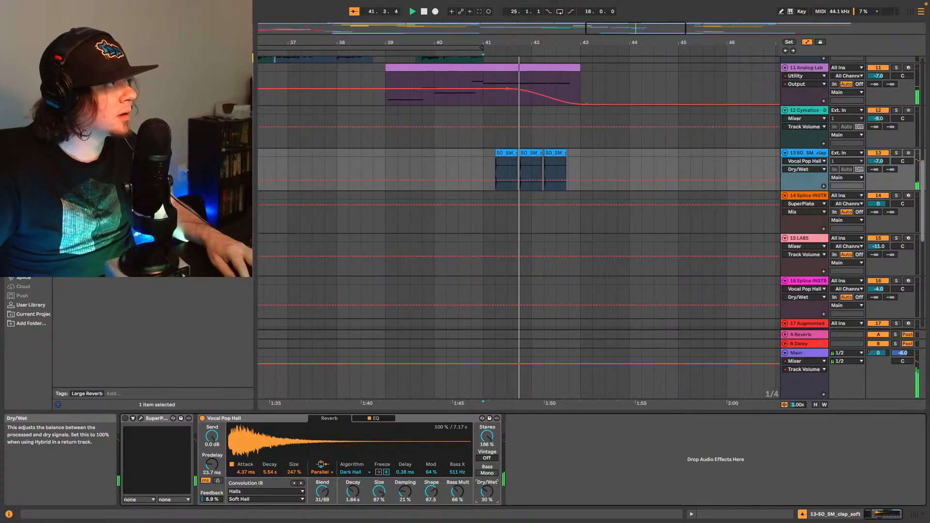
{"action": "key", "text": "space"}
{"action": "left_click", "coordinate": [446, 419]}
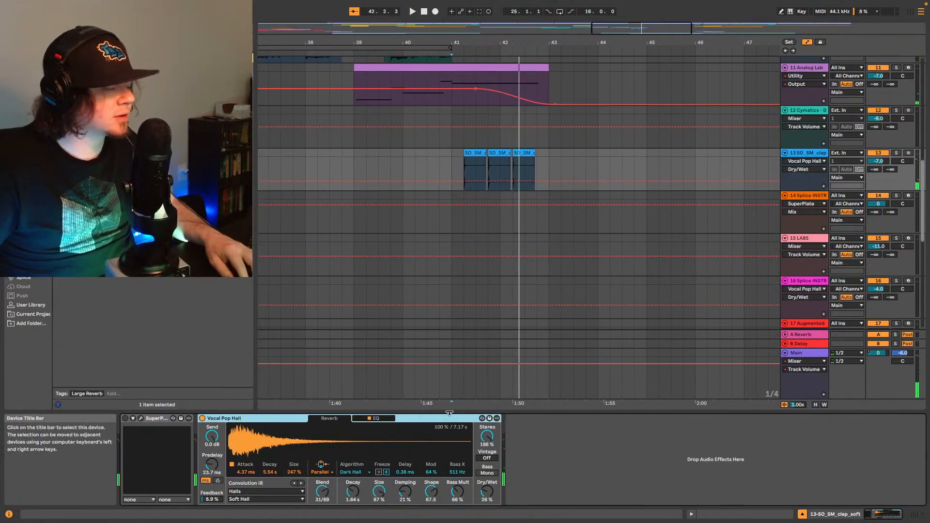
{"action": "key", "text": "Delete"}
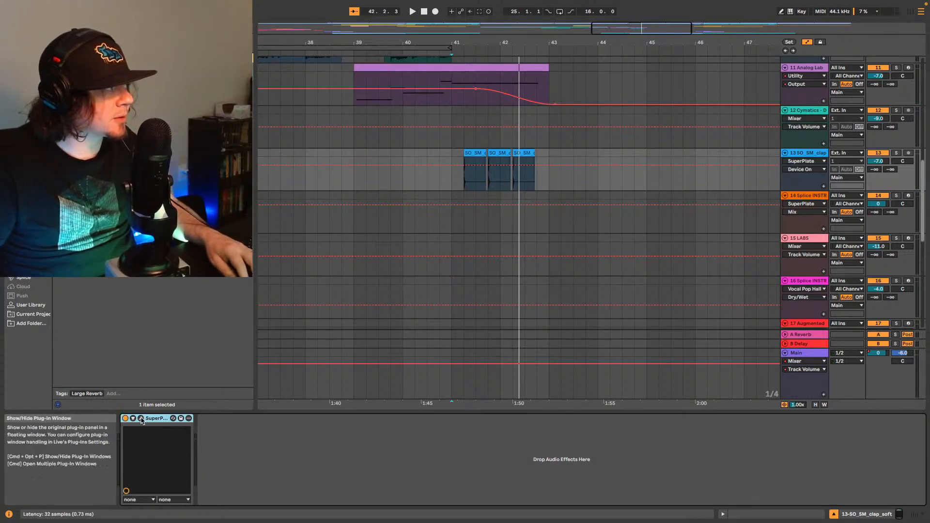
Step: Try a wetter mix and a decay between 4 and 8 on SuperPlate's 03 Classic 140 Stereo Tube preset
{"action": "key", "text": "space"}
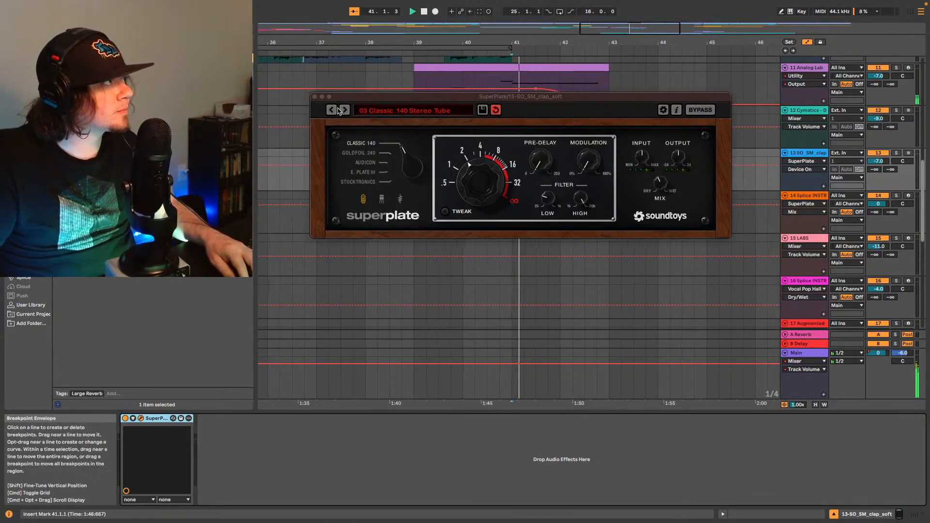
{"action": "left_click_drag", "start_coordinate": [659, 184], "coordinate": [666, 177]}
{"action": "key", "text": "space"}
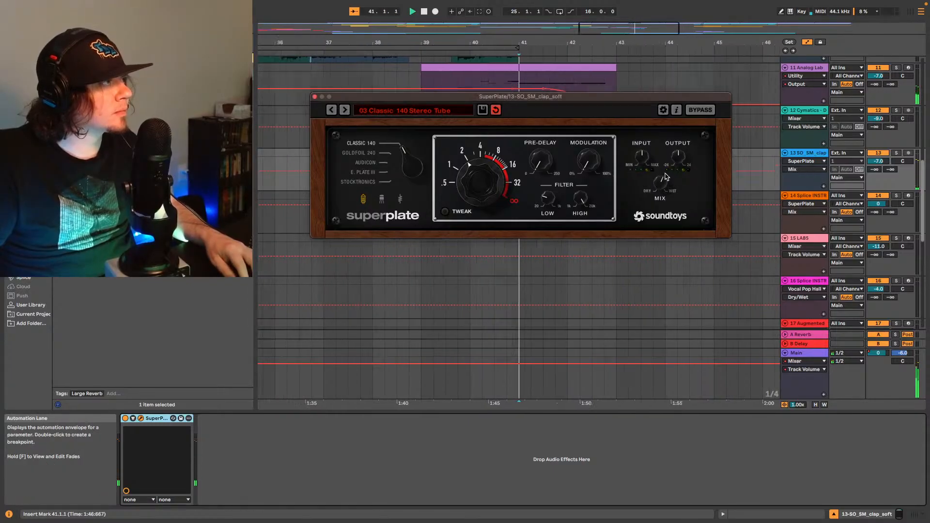
{"action": "left_click_drag", "start_coordinate": [487, 168], "coordinate": [487, 165]}
{"action": "key", "text": "space"}
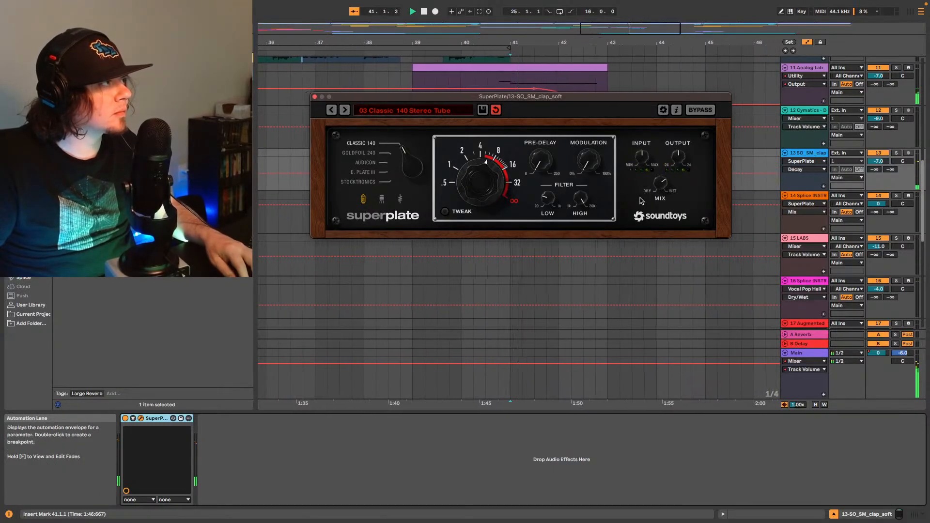
{"action": "key", "text": "space"}
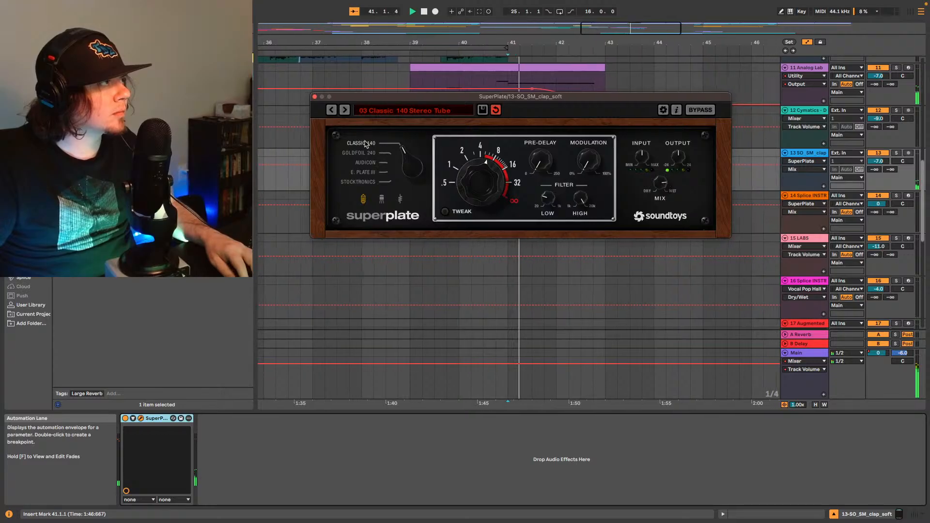
Step: Audition SuperPlate presets on the claps from 04 Classic 140 Solid State through Audicon and EPlate III to 11 Short Tube Goldfoil
{"action": "left_click", "coordinate": [345, 112]}
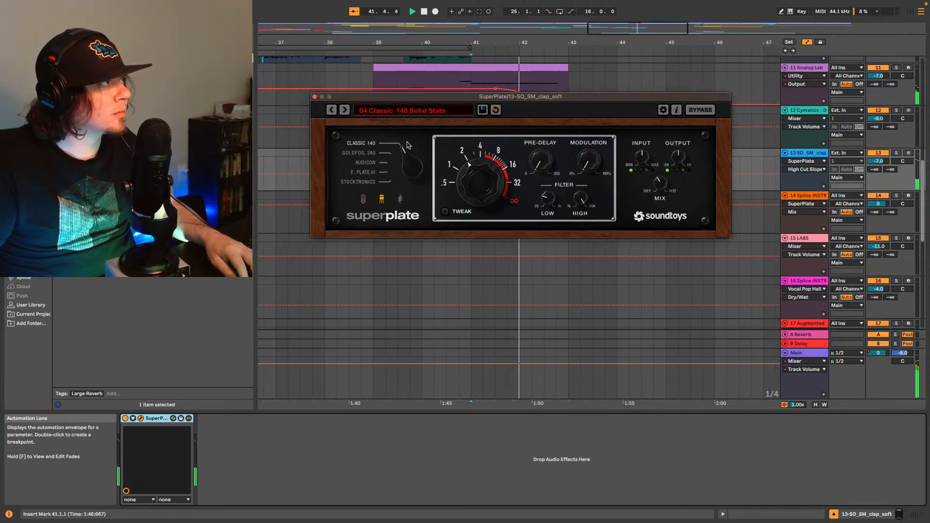
{"action": "key", "text": "space"}
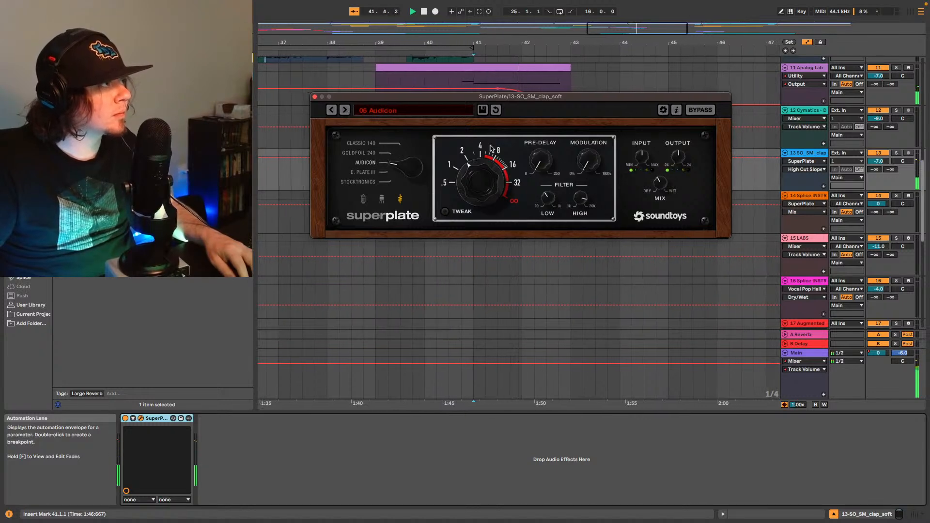
{"action": "key", "text": "space"}
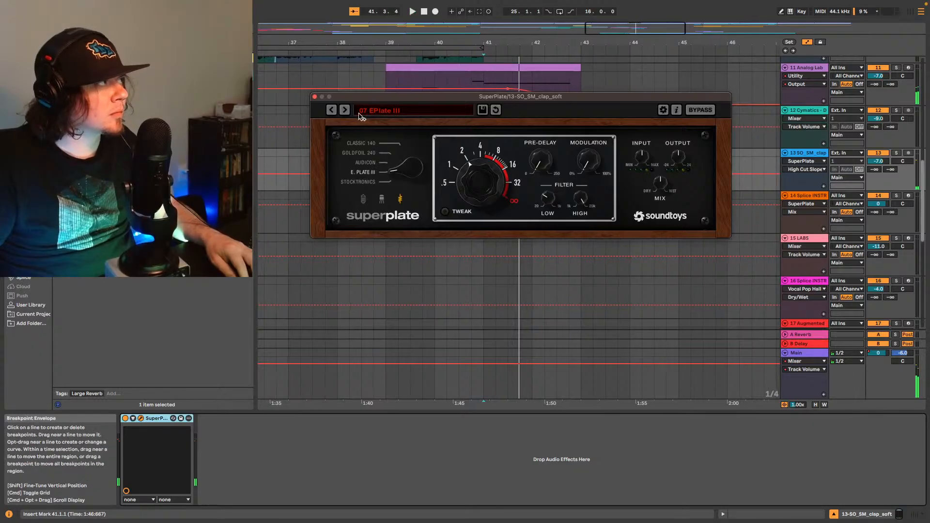
{"action": "left_click", "coordinate": [345, 110]}
{"action": "key", "text": "space"}
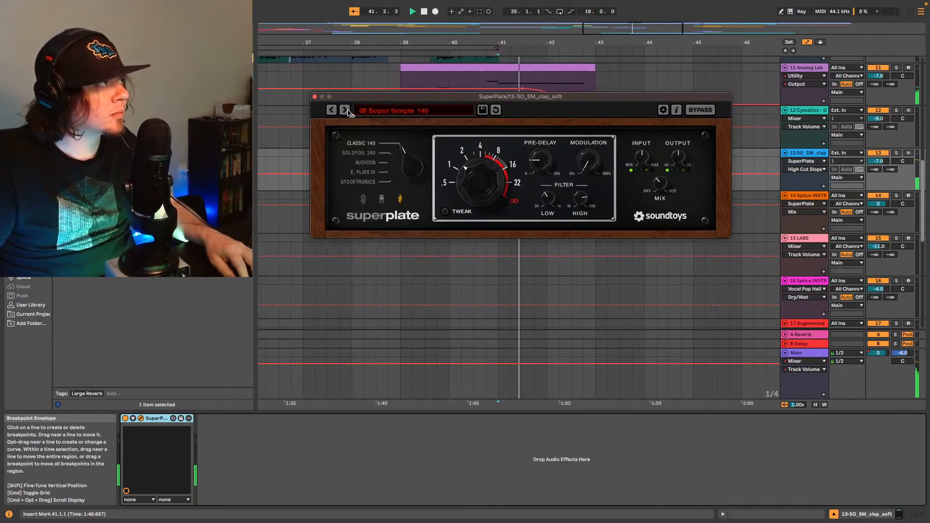
{"action": "key", "text": "space"}
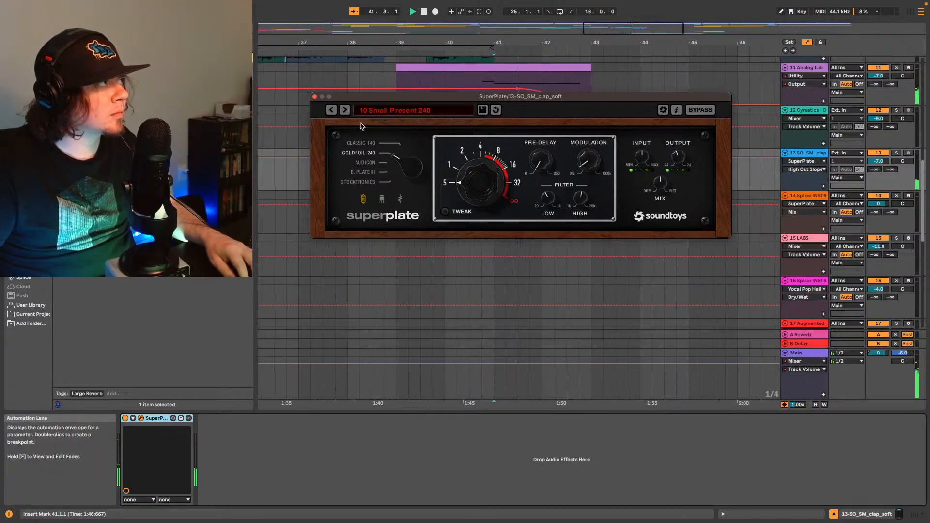
{"action": "key", "text": "space"}
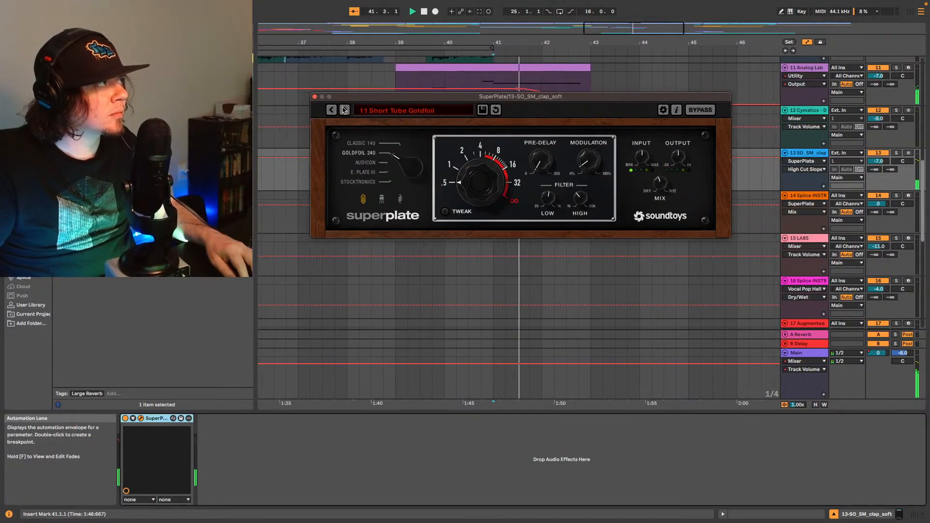
Step: Load SuperPlate's Big Empty Studio preset on the claps, raise its mix toward wet and close the plug-in window
{"action": "left_click", "coordinate": [344, 110]}
{"action": "left_click", "coordinate": [345, 110]}
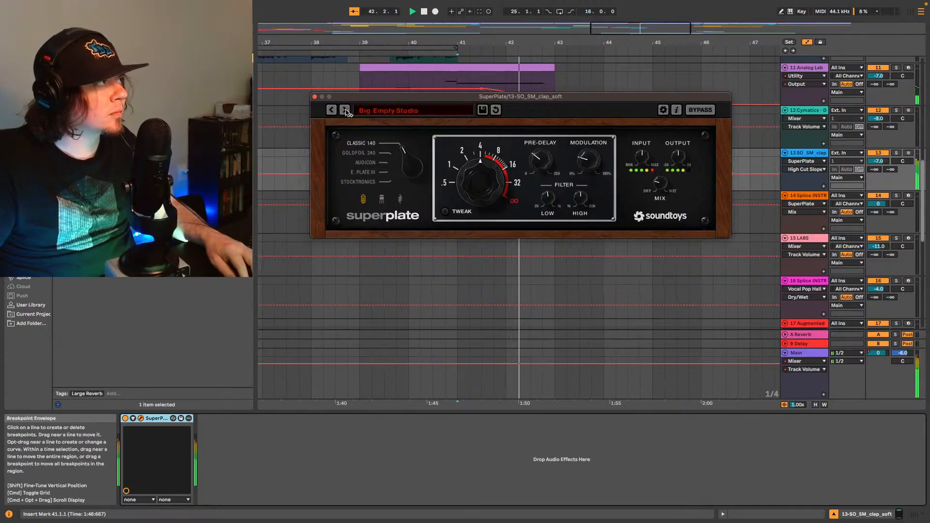
{"action": "key", "text": "space"}
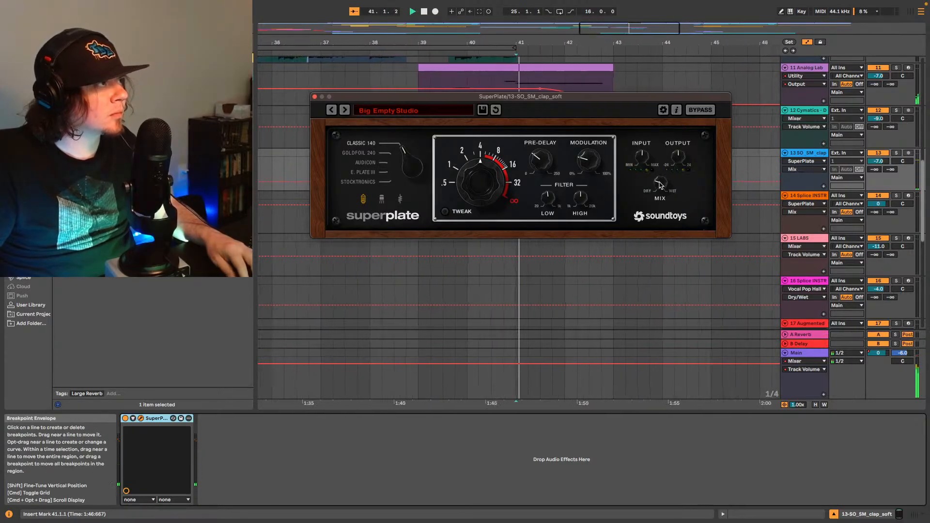
{"action": "left_click_drag", "start_coordinate": [660, 184], "coordinate": [662, 179]}
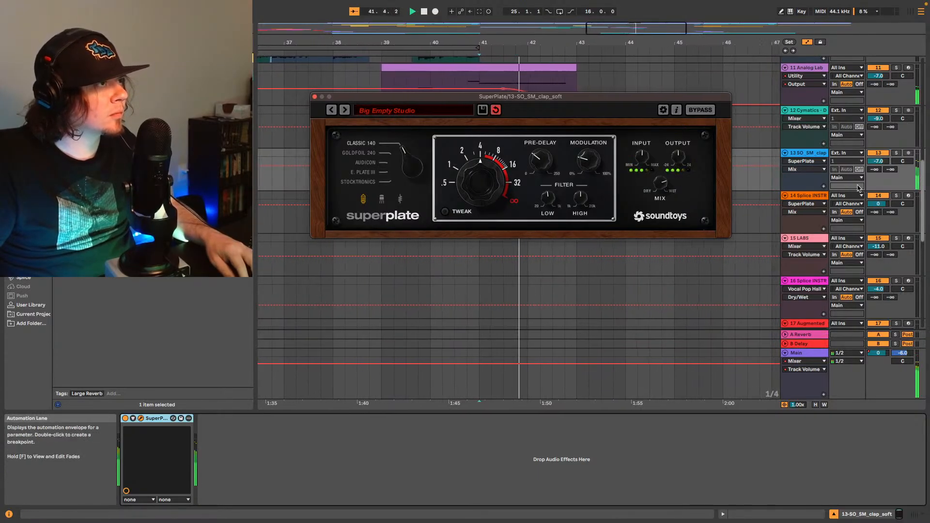
{"action": "left_click", "coordinate": [315, 98]}
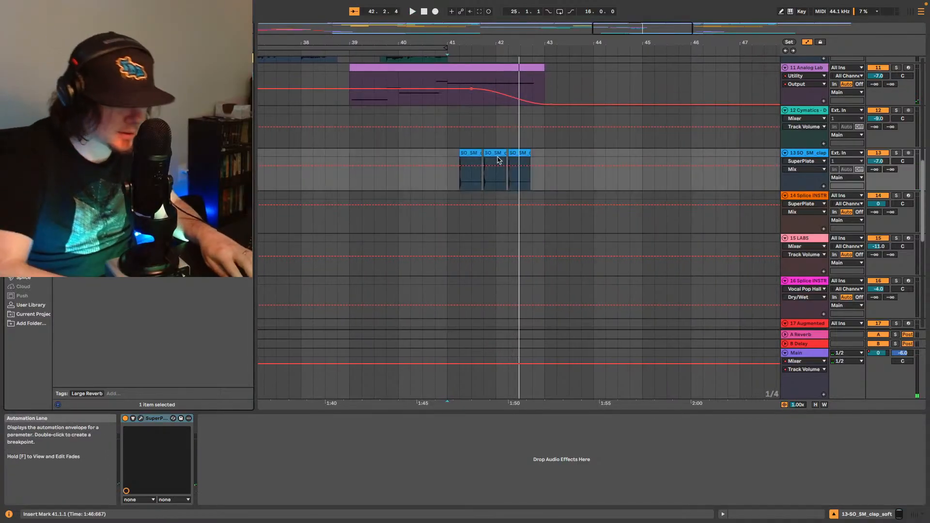
Step: Add the Universal Audio UADx 1176 FET Compressor after SuperPlate on the clap track
{"action": "key", "text": "super+f"}
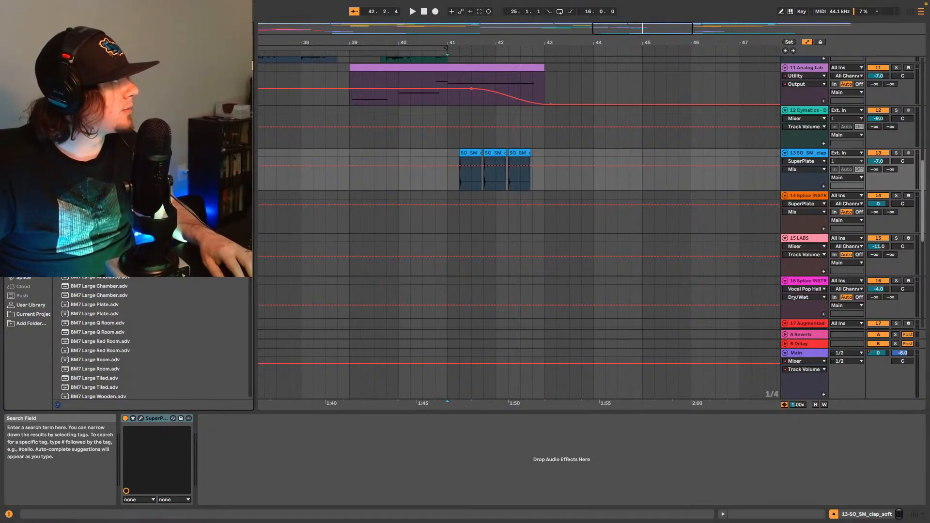
{"action": "type", "text": "utility"}
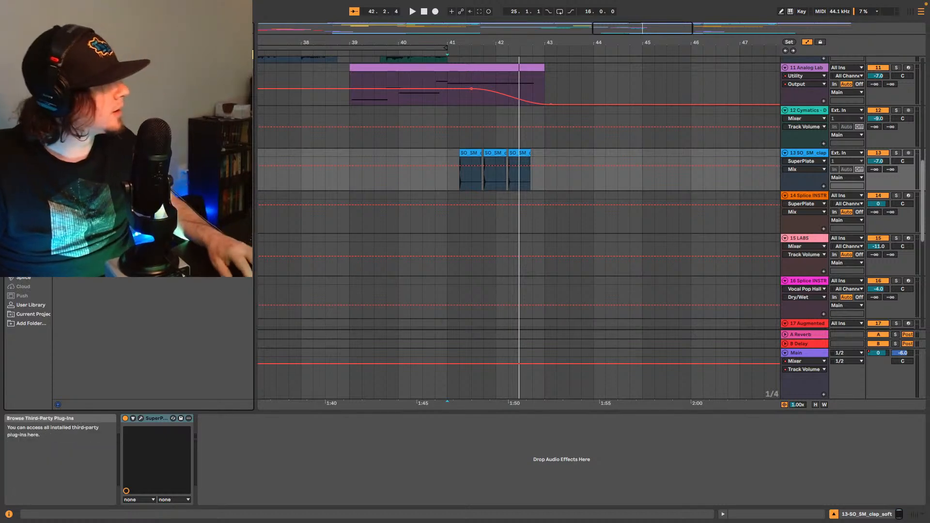
{"action": "left_click_drag", "start_coordinate": [273, 469], "coordinate": [305, 447]}
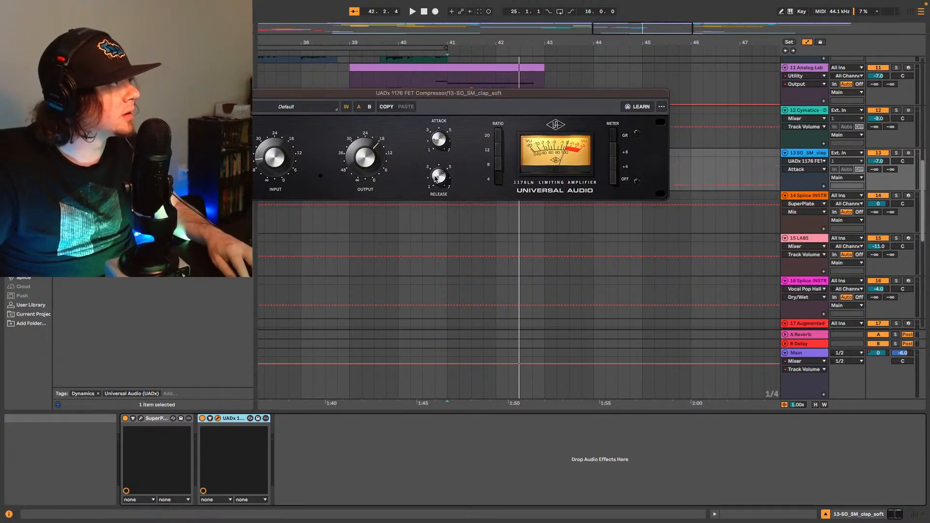
Step: Fine-tune the input and output levels of the 1176 FET Compressor on the claps during playback and close its window
{"action": "key", "text": "space"}
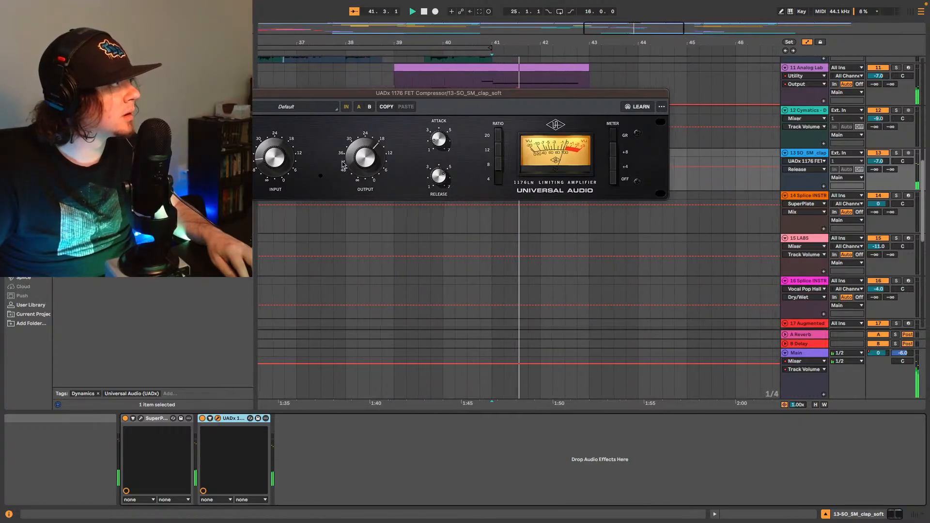
{"action": "left_click_drag", "start_coordinate": [277, 157], "coordinate": [277, 154]}
{"action": "key", "text": "space"}
{"action": "key", "text": "space"}
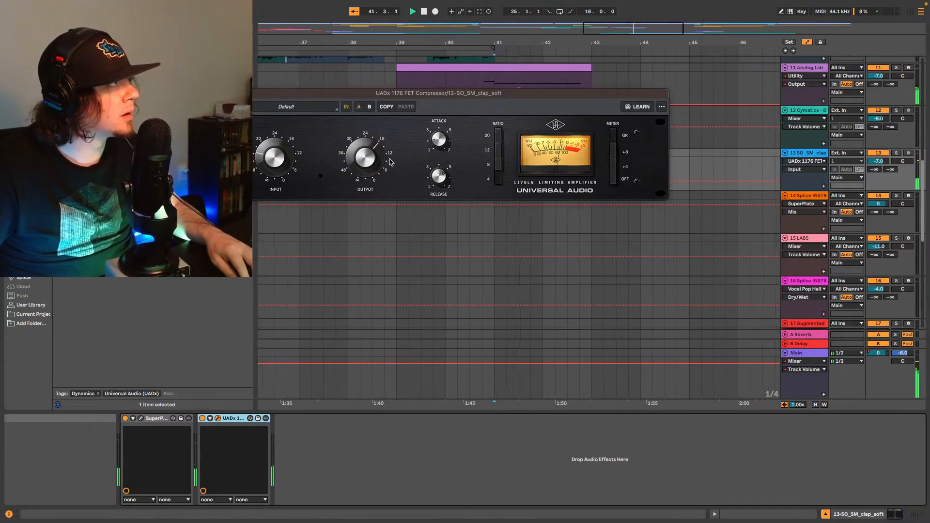
{"action": "left_click", "coordinate": [355, 159]}
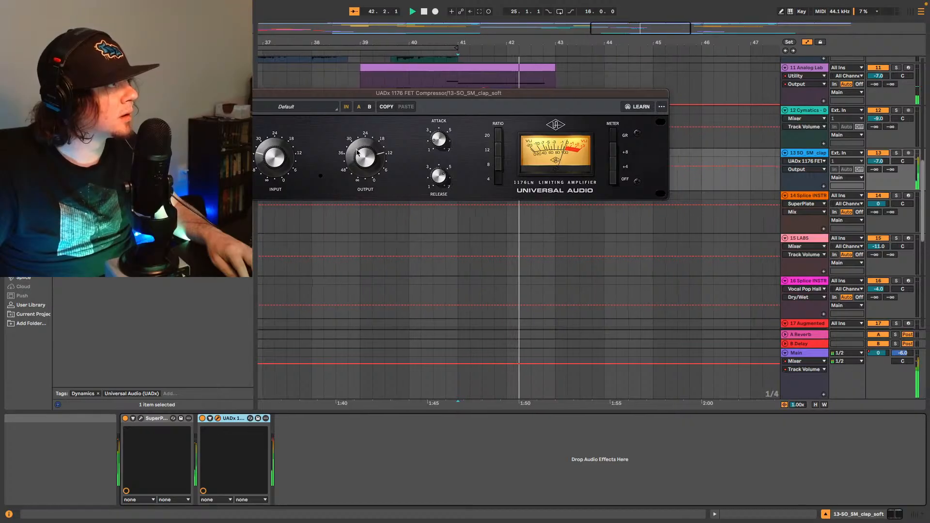
{"action": "left_click_drag", "start_coordinate": [358, 157], "coordinate": [358, 161]}
{"action": "key", "text": "space"}
{"action": "key", "text": "space"}
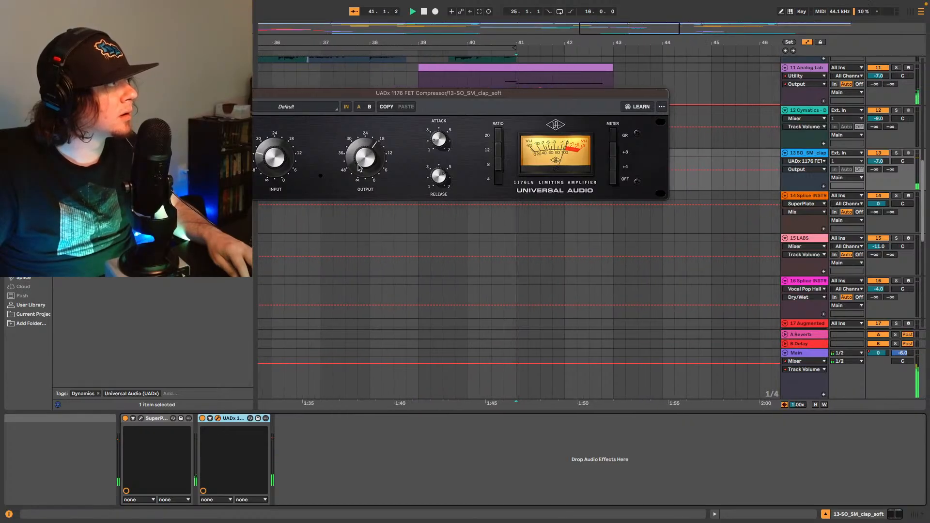
{"action": "left_click", "coordinate": [278, 157]}
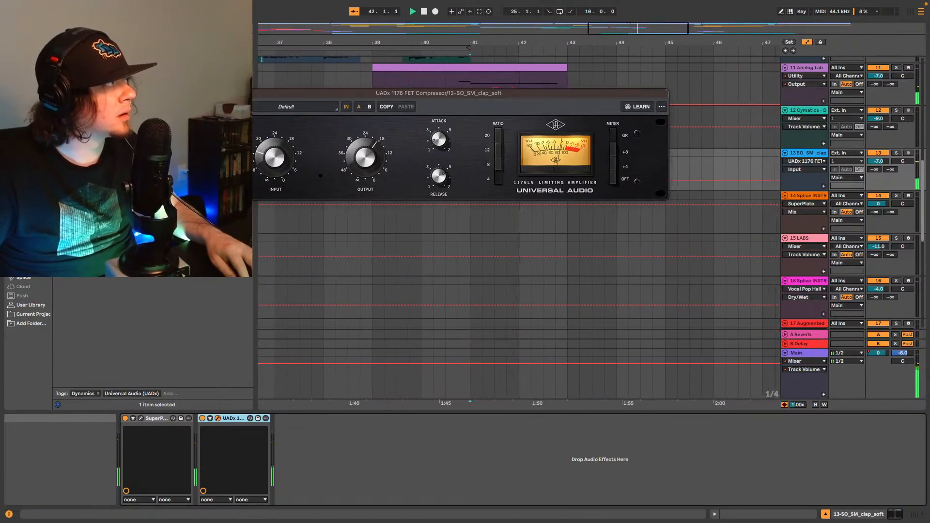
{"action": "left_click", "coordinate": [214, 93]}
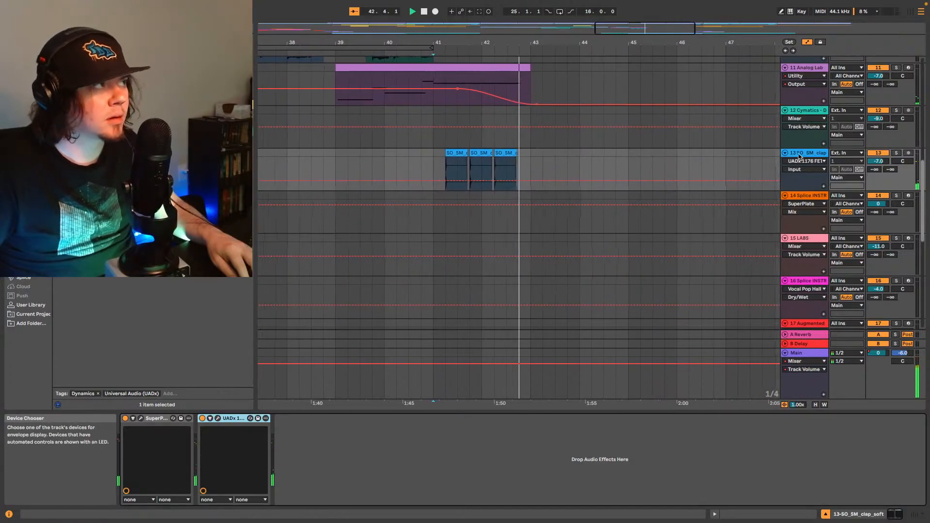
{"action": "key", "text": "space"}
Step: Try adding a copy of the last clap clip right after the third one, at 42.4.1
{"action": "left_click_drag", "start_coordinate": [423, 167], "coordinate": [507, 154]}
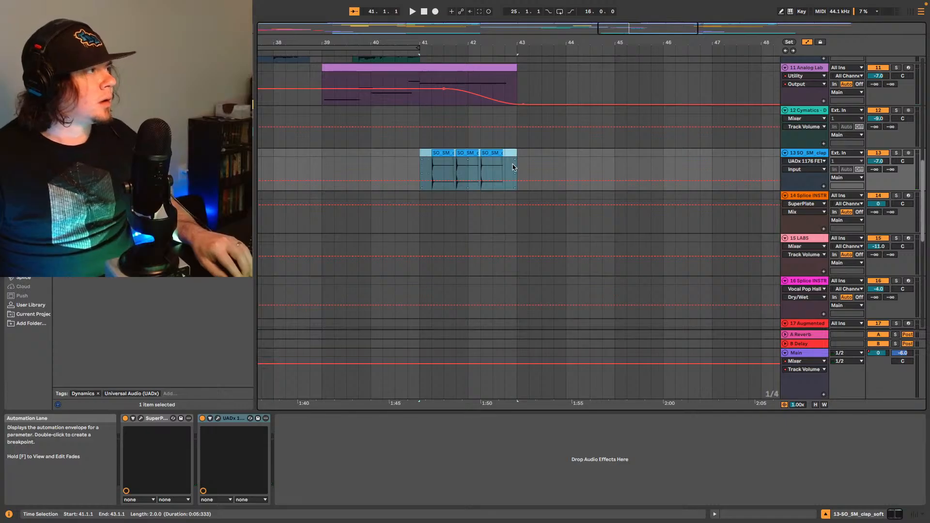
{"action": "left_click", "coordinate": [495, 152]}
{"action": "key", "text": "super+c"}
{"action": "left_click", "coordinate": [506, 162]}
{"action": "key", "text": "super+v"}
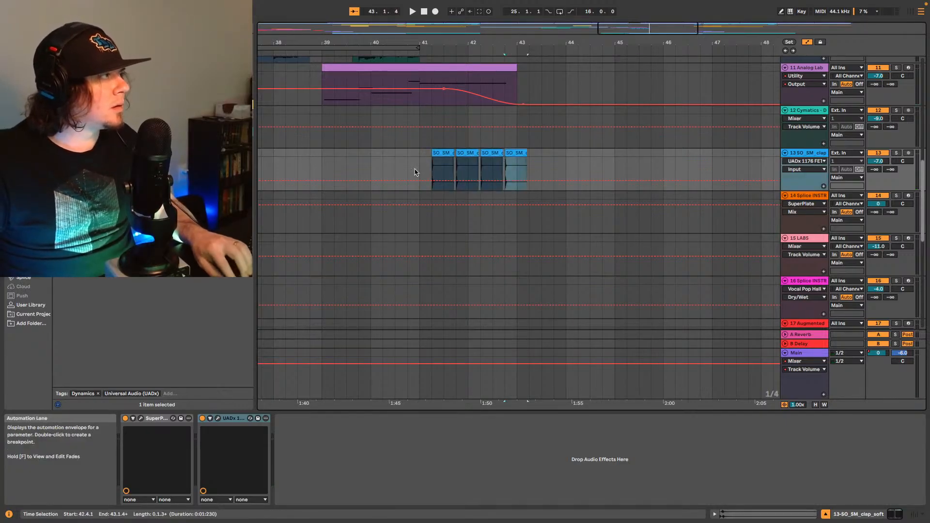
Step: Try repeating the clap pattern twice so the claps run to about bar 47, listening from bar 41
{"action": "left_click", "coordinate": [421, 167]}
{"action": "key", "text": "space"}
{"action": "left_click", "coordinate": [516, 152], "text": "shift"}
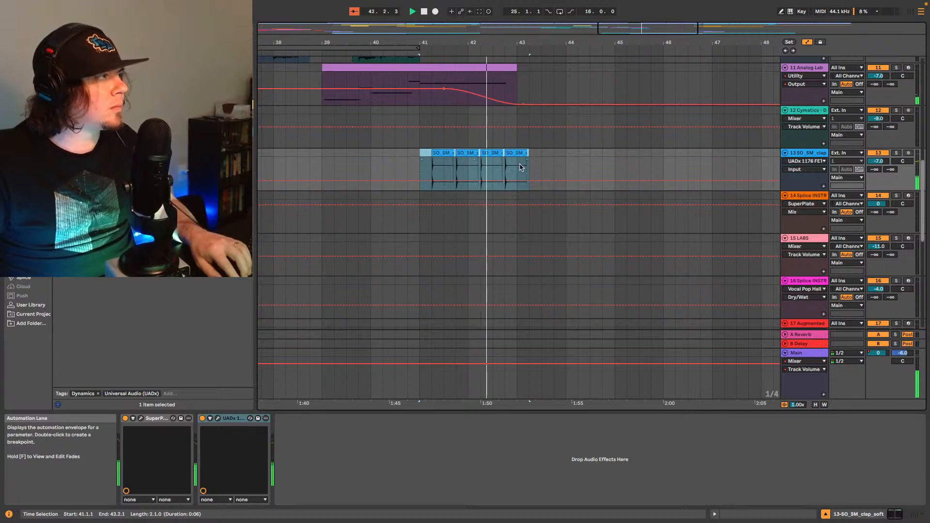
{"action": "key", "text": "super+d"}
{"action": "left_click", "coordinate": [617, 171]}
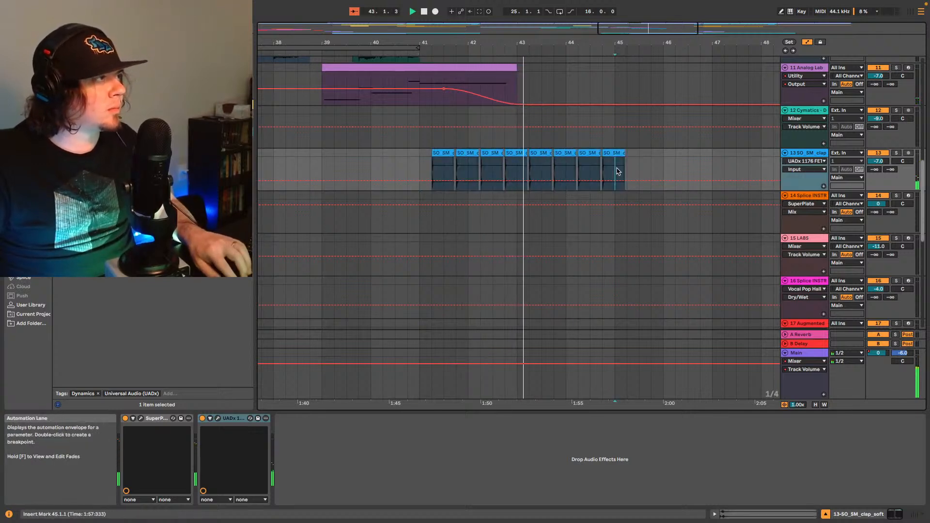
{"action": "key", "text": "super+v"}
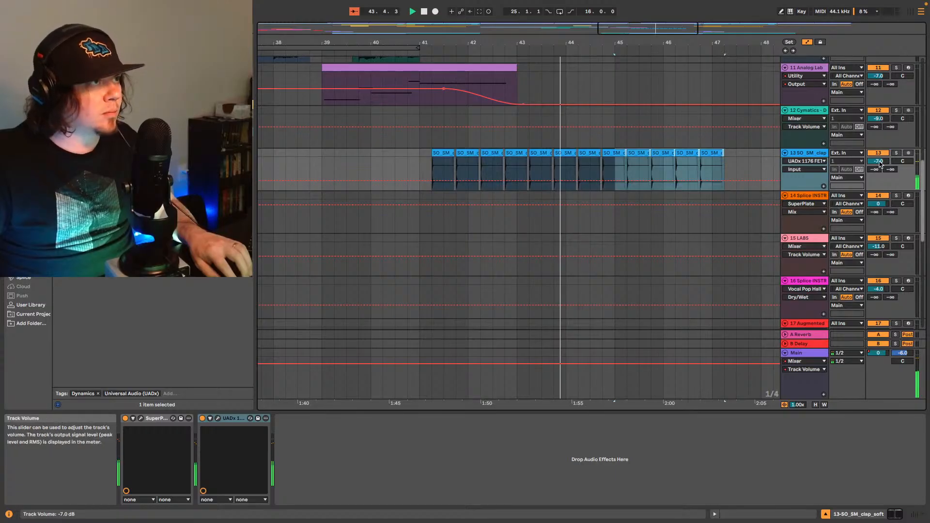
{"action": "key", "text": "space"}
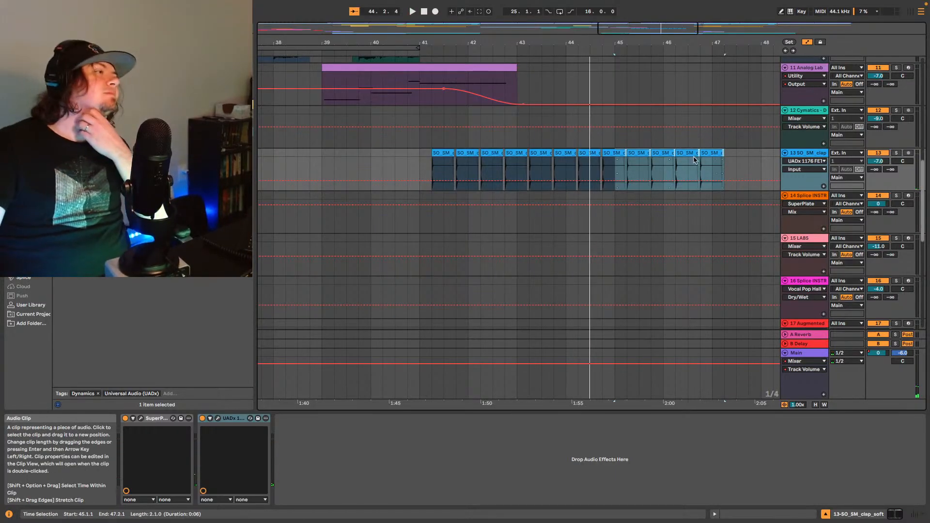
Step: Delete the repeated clap clips and the fourth clap, keeping only the first three
{"action": "key", "text": "Delete"}
{"action": "key", "text": "Delete"}
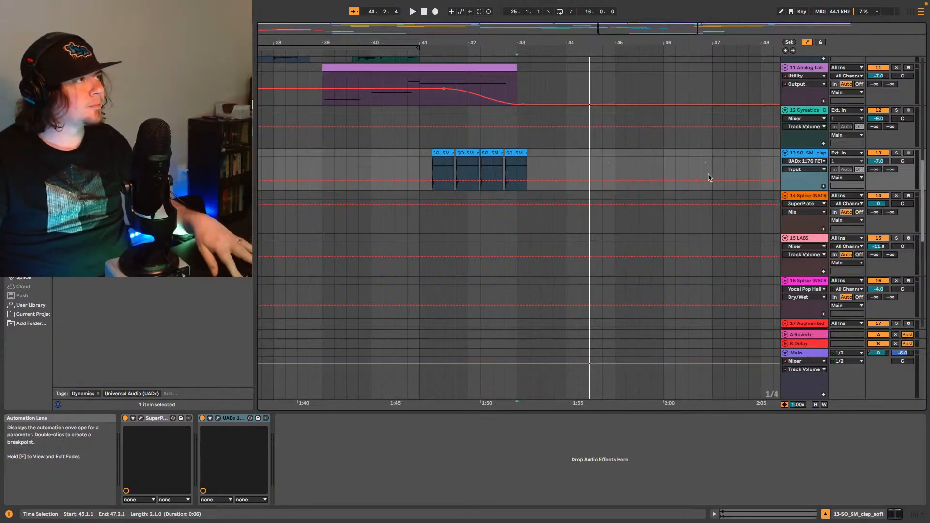
{"action": "left_click", "coordinate": [519, 154]}
{"action": "key", "text": "Delete"}
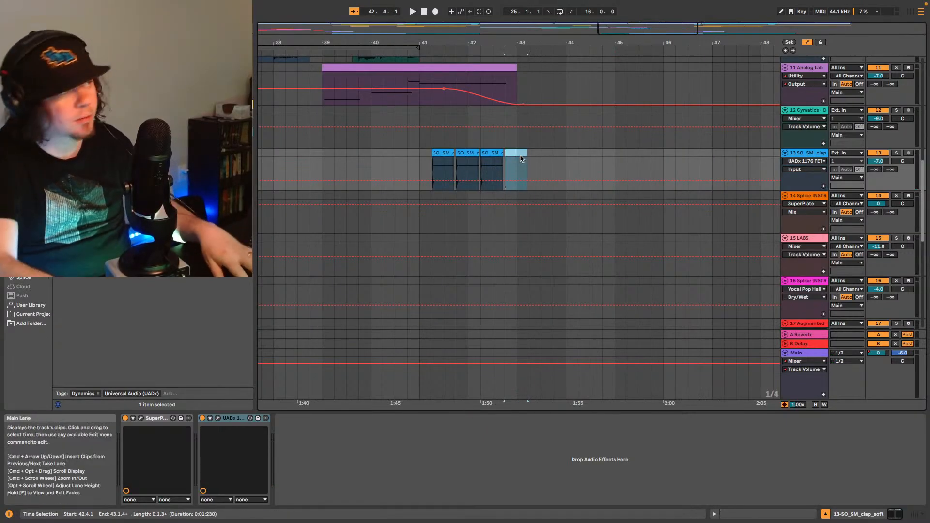
Step: Play the claps from bar 41, and review the whole arrangement from the beginning down to the lower tracks
{"action": "left_click", "coordinate": [420, 168]}
{"action": "key", "text": "space"}
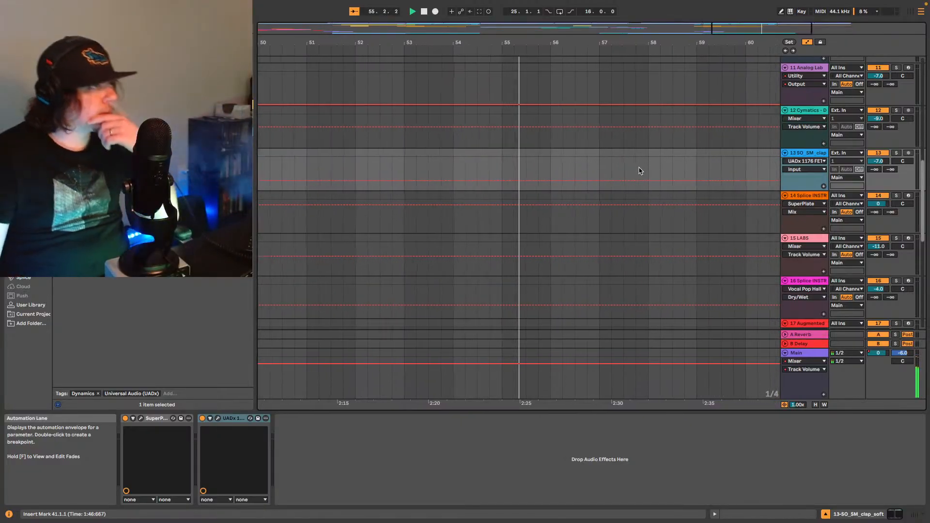
{"action": "left_click_drag", "start_coordinate": [581, 28], "coordinate": [581, 7]}
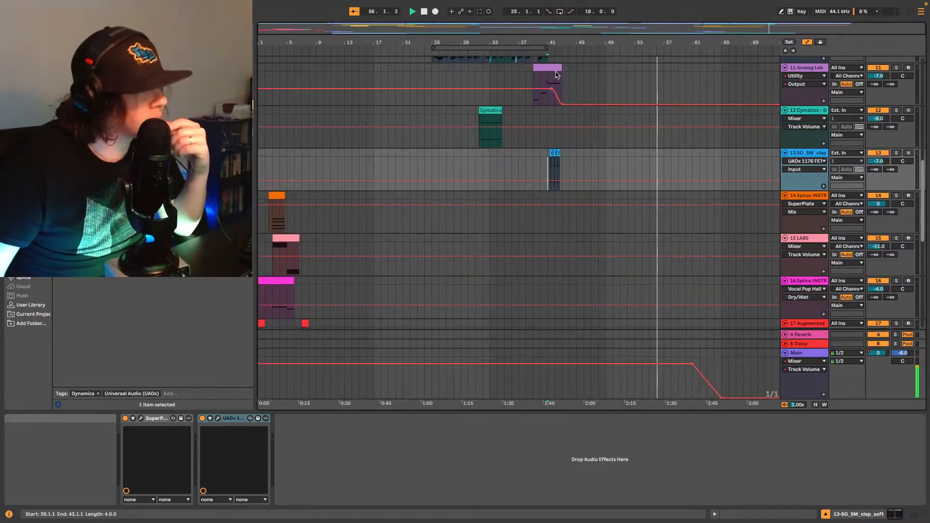
{"action": "left_click", "coordinate": [785, 51]}
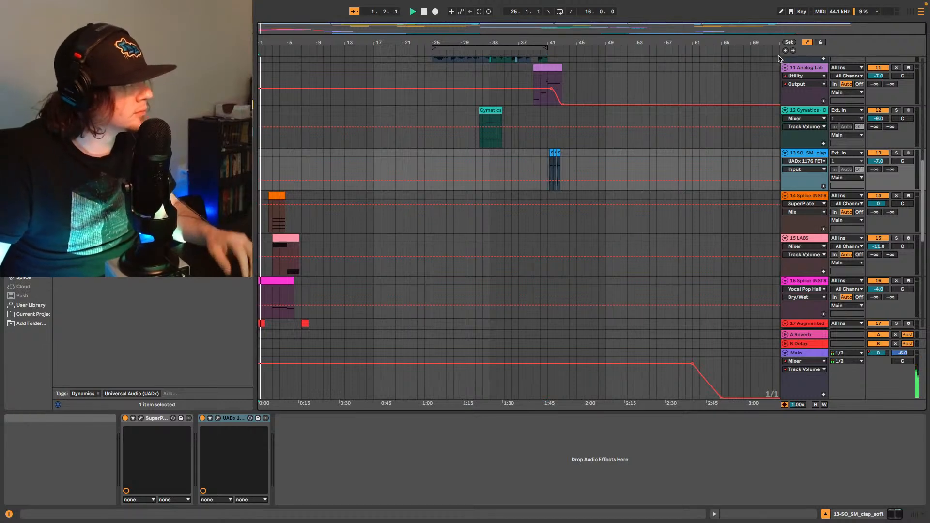
{"action": "scroll", "coordinate": [393, 230], "scroll_direction": "down", "scroll_amount": 1}
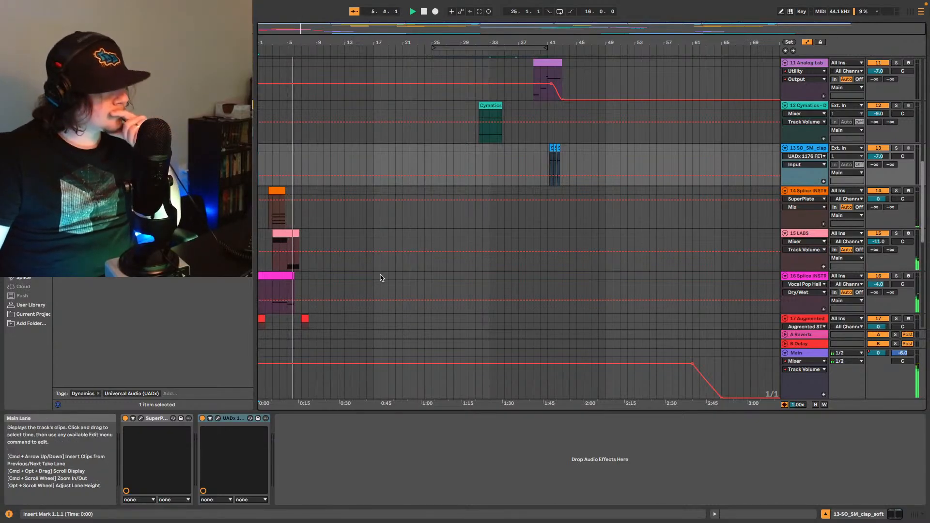
{"action": "scroll", "coordinate": [310, 310], "scroll_direction": "down", "scroll_amount": 1}
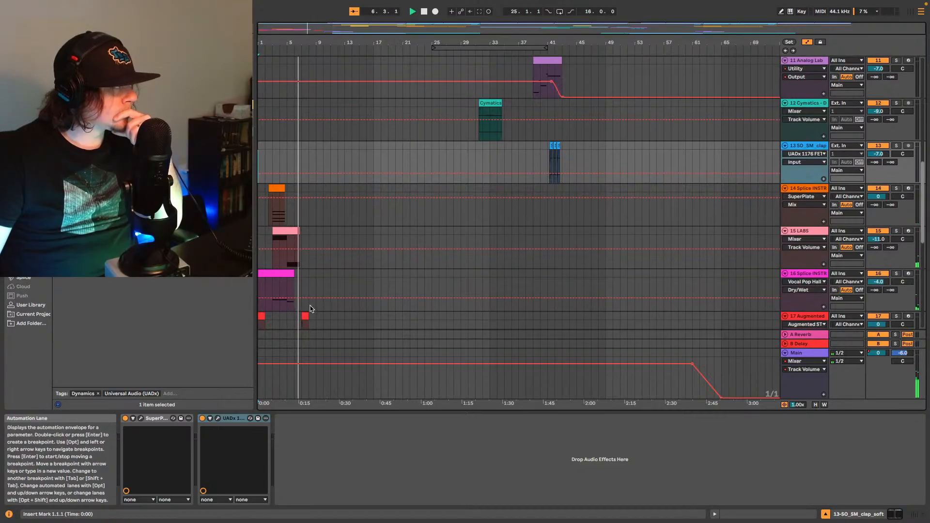
{"action": "scroll", "coordinate": [320, 298], "scroll_direction": "down", "scroll_amount": 3}
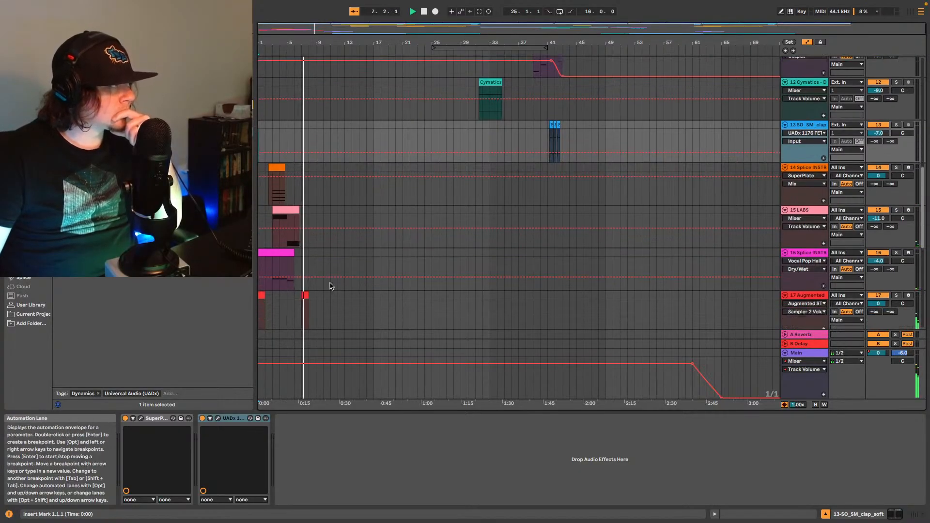
{"action": "scroll", "coordinate": [339, 300], "scroll_direction": "down", "scroll_amount": 3}
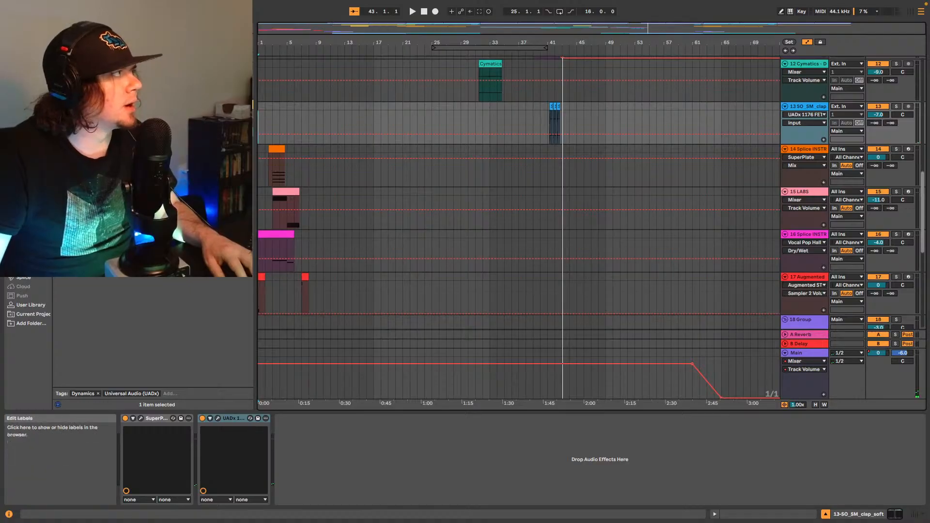
Step: Clear the browser search, look through the User Library folders and preview clap loop samples
{"action": "left_click", "coordinate": [121, 27]}
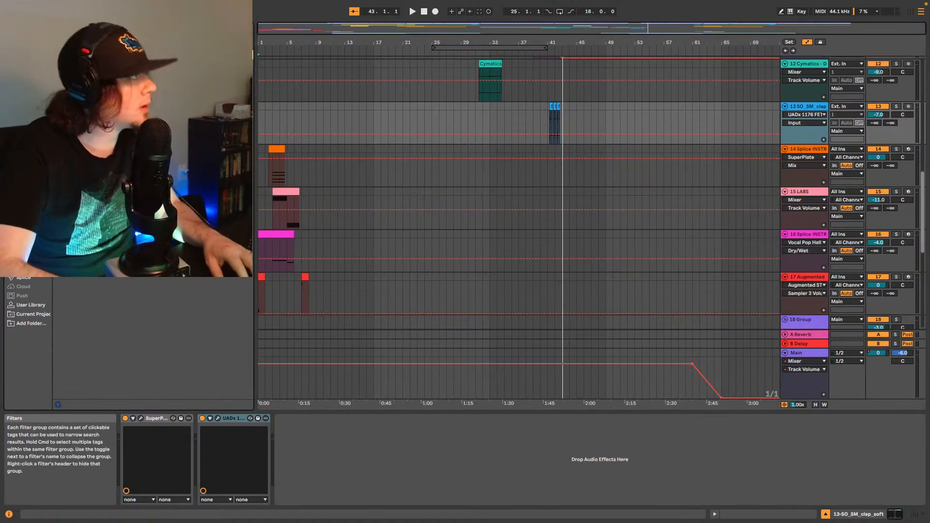
{"action": "left_click", "coordinate": [34, 304]}
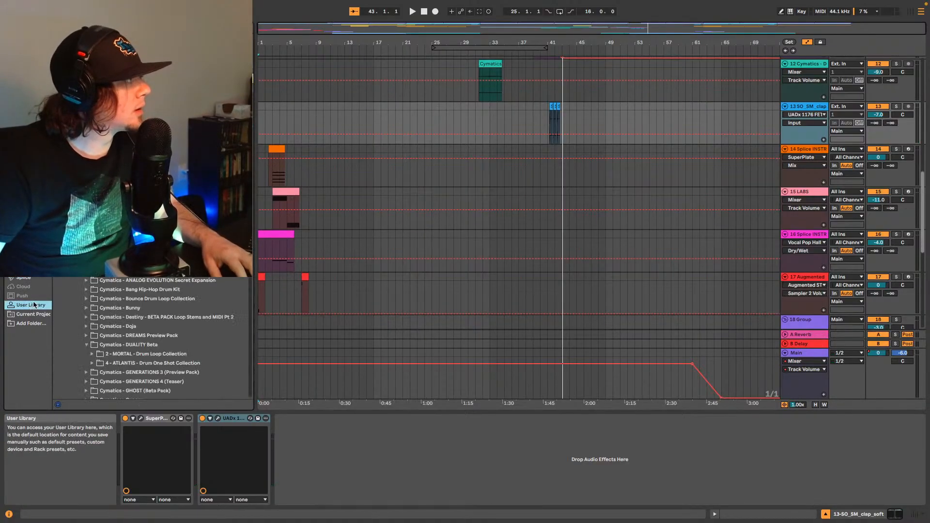
{"action": "scroll", "coordinate": [162, 317], "scroll_direction": "down", "scroll_amount": 5}
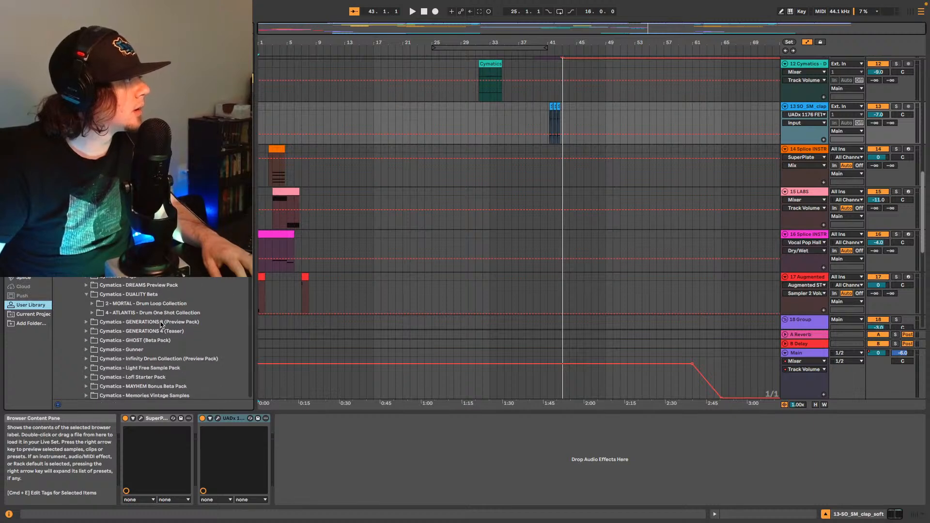
{"action": "scroll", "coordinate": [162, 325], "scroll_direction": "up", "scroll_amount": 3}
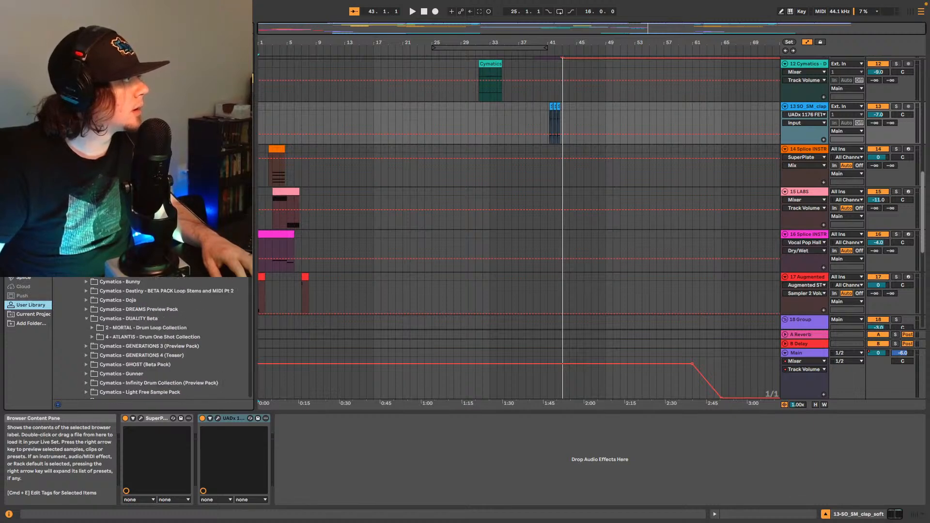
{"action": "left_click", "coordinate": [68, 225]}
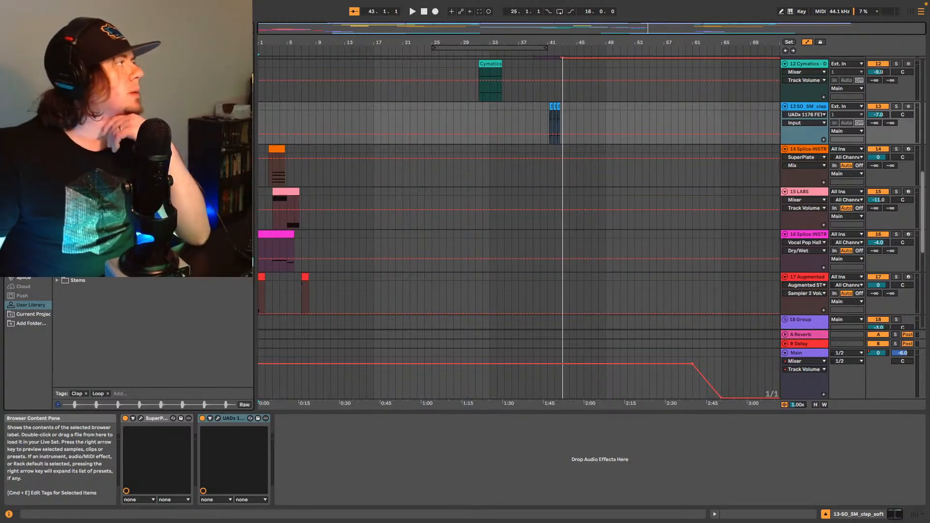
{"action": "key", "text": "Down"}
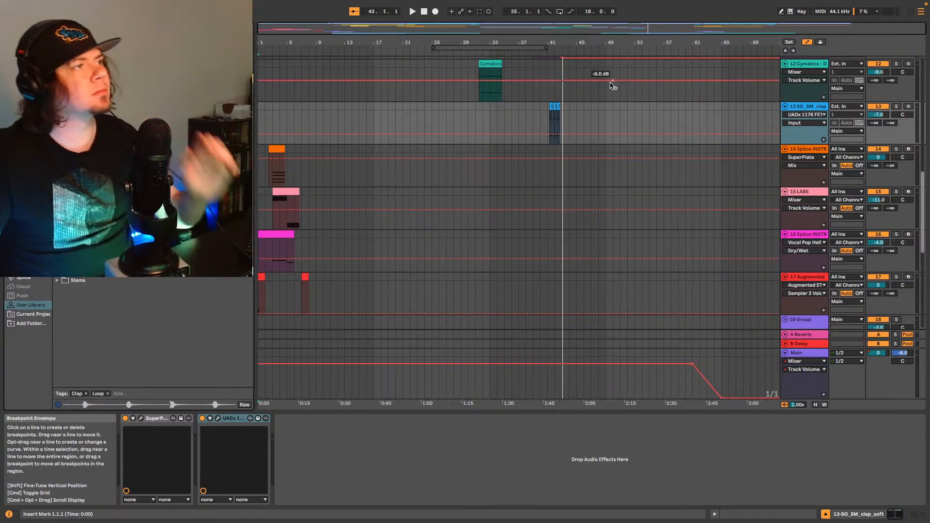
Step: Turn SuperPlate's mix on the claps toward dry while playing from bar 38, close the plug-in and check the clap track's volume
{"action": "left_click", "coordinate": [548, 117]}
{"action": "key", "text": "space"}
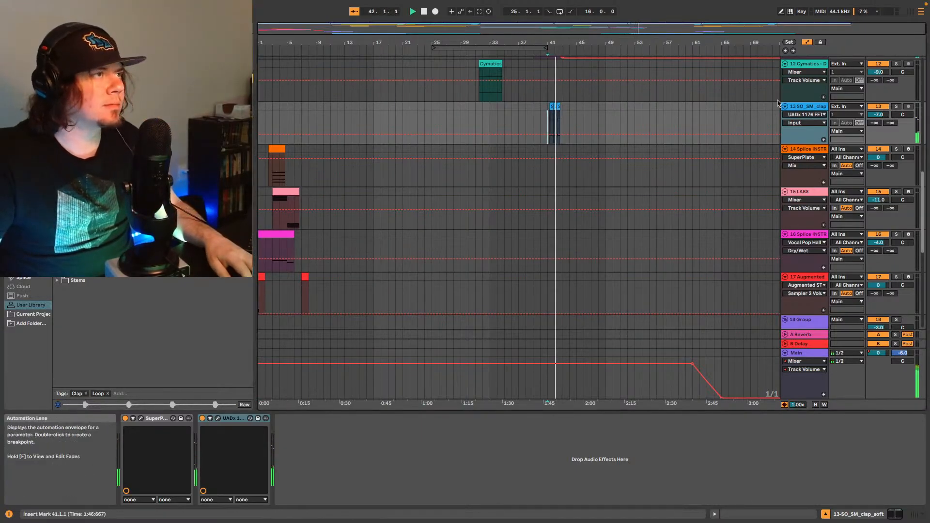
{"action": "key", "text": "space"}
{"action": "left_click", "coordinate": [527, 119]}
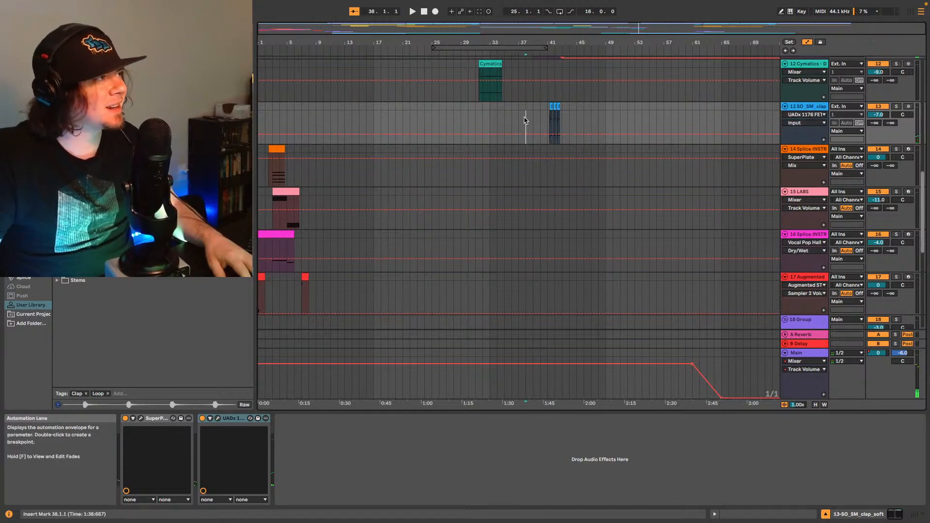
{"action": "key", "text": "space"}
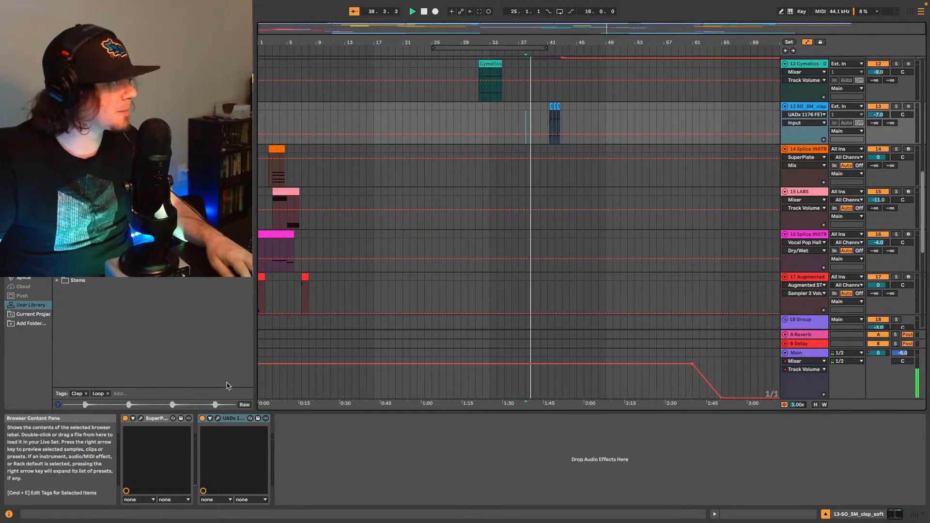
{"action": "left_click", "coordinate": [141, 418]}
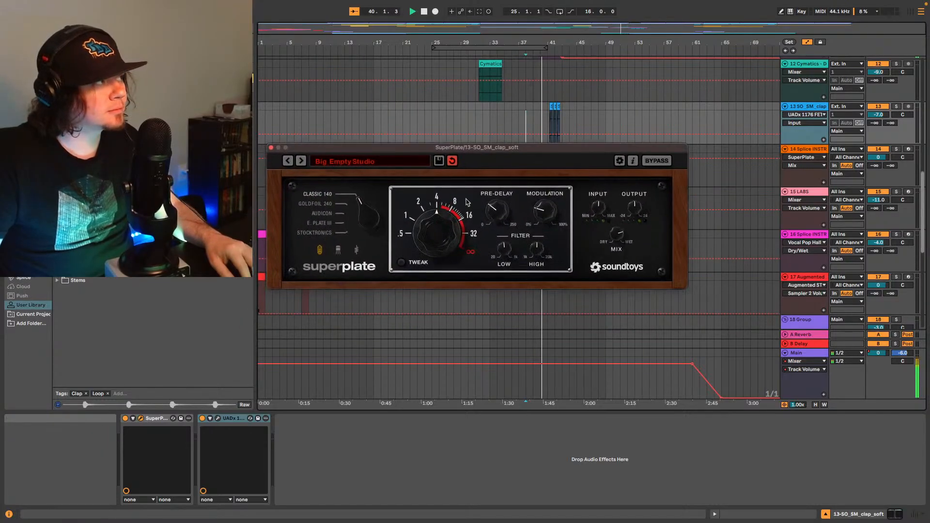
{"action": "left_click_drag", "start_coordinate": [617, 234], "coordinate": [618, 250]}
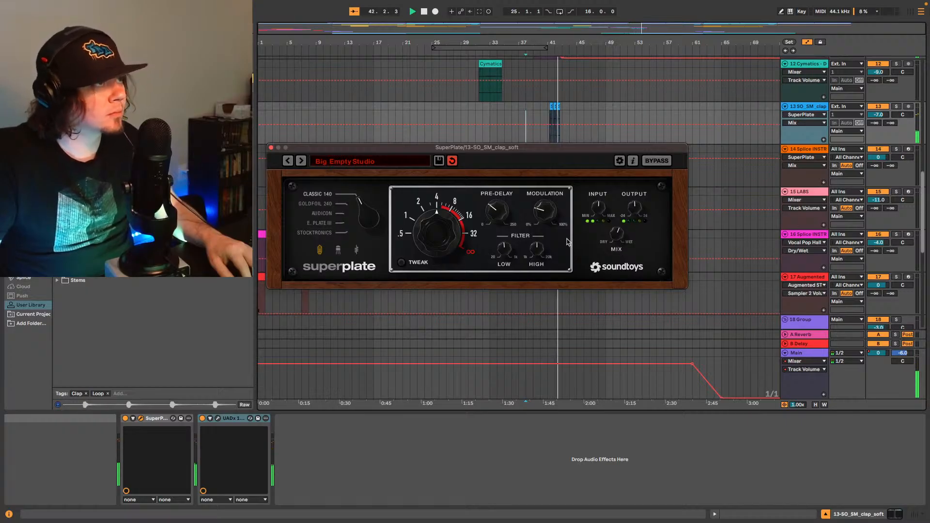
{"action": "left_click", "coordinate": [271, 148]}
{"action": "key", "text": "space"}
{"action": "left_click", "coordinate": [876, 116]}
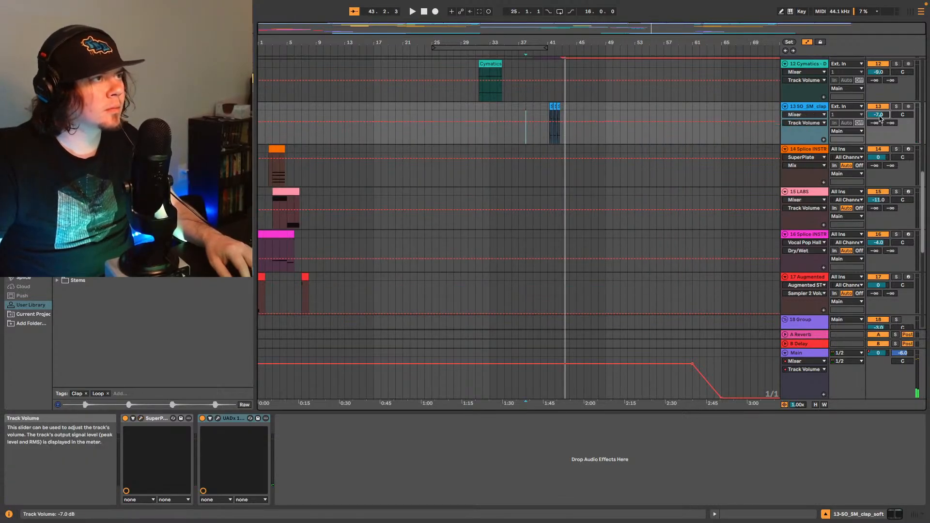
Step: Add the iZotope Vinyl plug-in at the end of the clap track's effect chain
{"action": "left_click", "coordinate": [122, 28]}
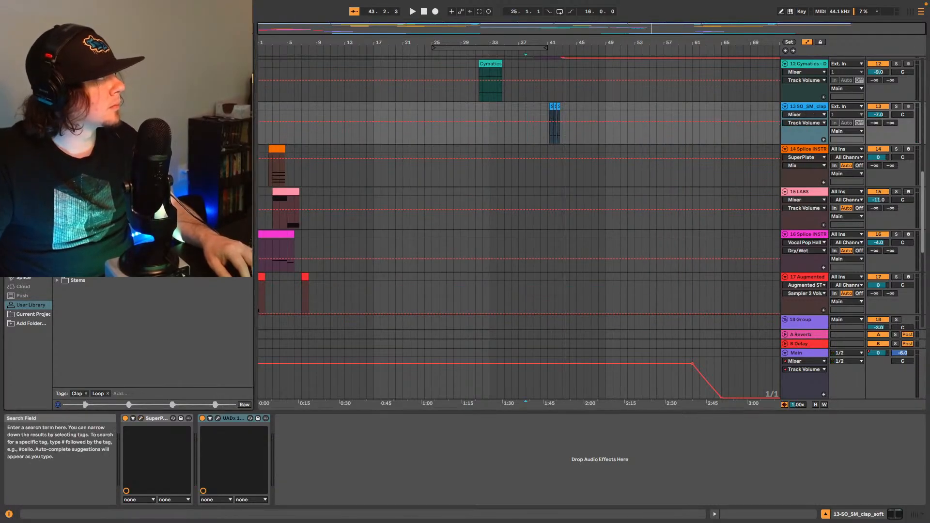
{"action": "type", "text": "snare"}
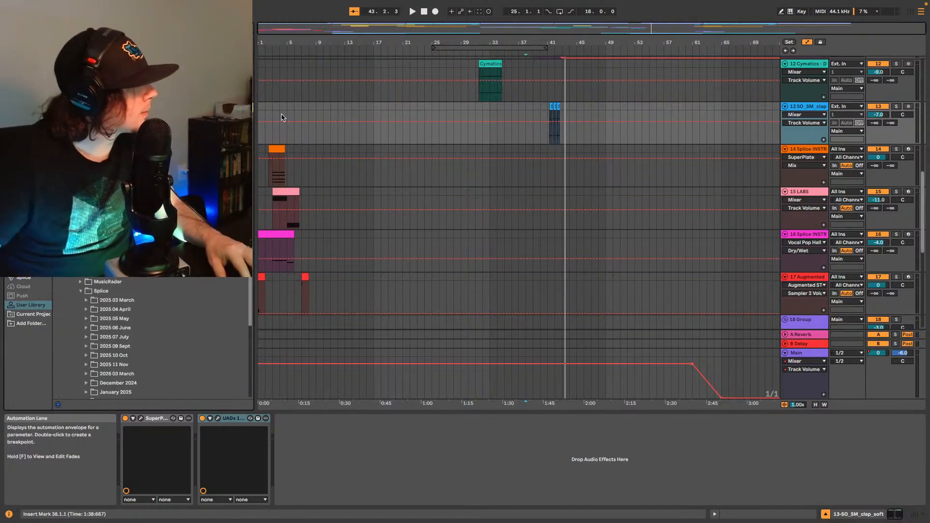
{"action": "left_click", "coordinate": [26, 198]}
{"action": "left_click_drag", "start_coordinate": [96, 73], "coordinate": [376, 459]}
{"action": "key", "text": "super+z"}
{"action": "key", "text": "super+z"}
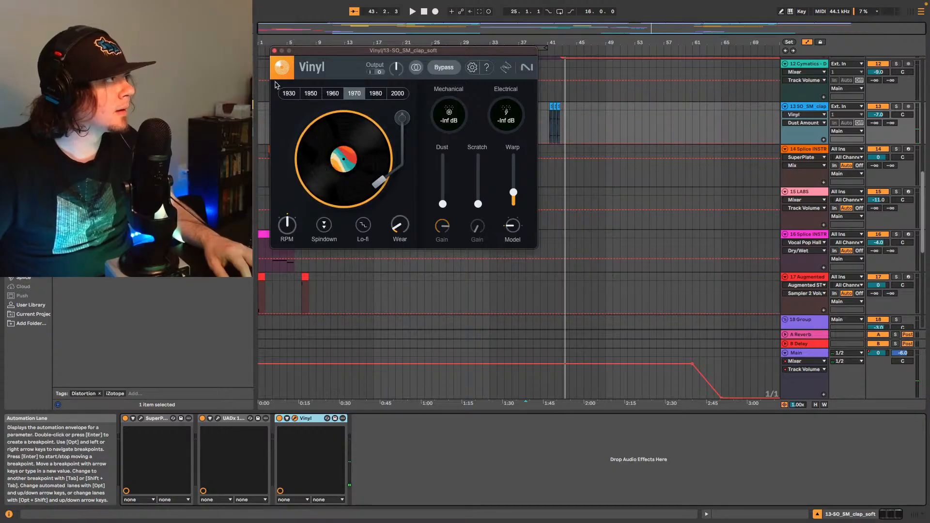
Step: Set Vinyl's year to 1930 on the claps, start playback and close the plug-in
{"action": "left_click", "coordinate": [564, 115]}
{"action": "key", "text": "space"}
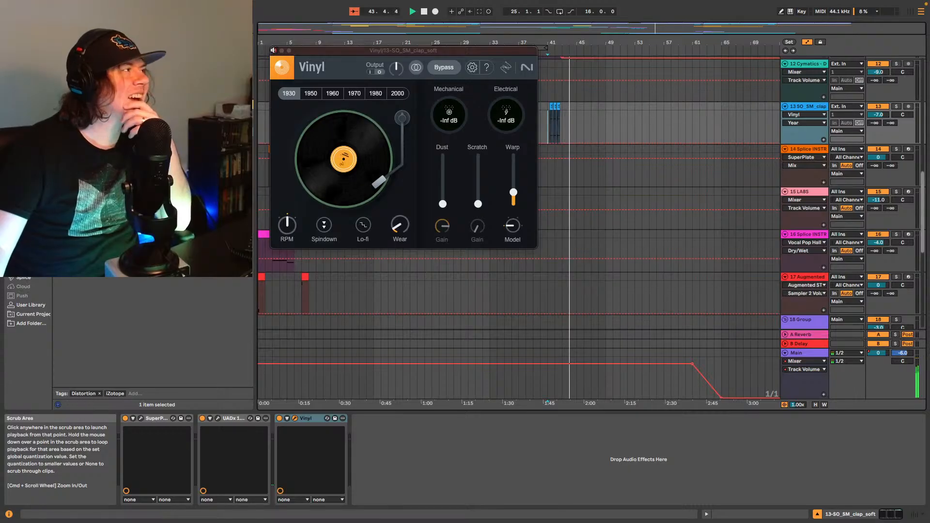
{"action": "left_click", "coordinate": [273, 50]}
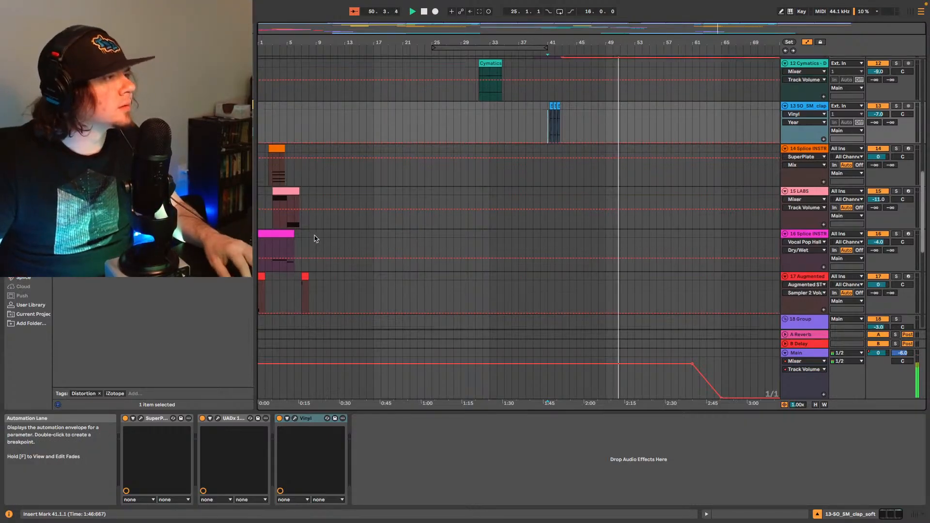
Step: Listen to the arrangement from bar 41 while reviewing the lower tracks down to the trumpet loops
{"action": "scroll", "coordinate": [315, 243], "scroll_direction": "down", "scroll_amount": 3}
{"action": "scroll", "coordinate": [323, 255], "scroll_direction": "down", "scroll_amount": 3}
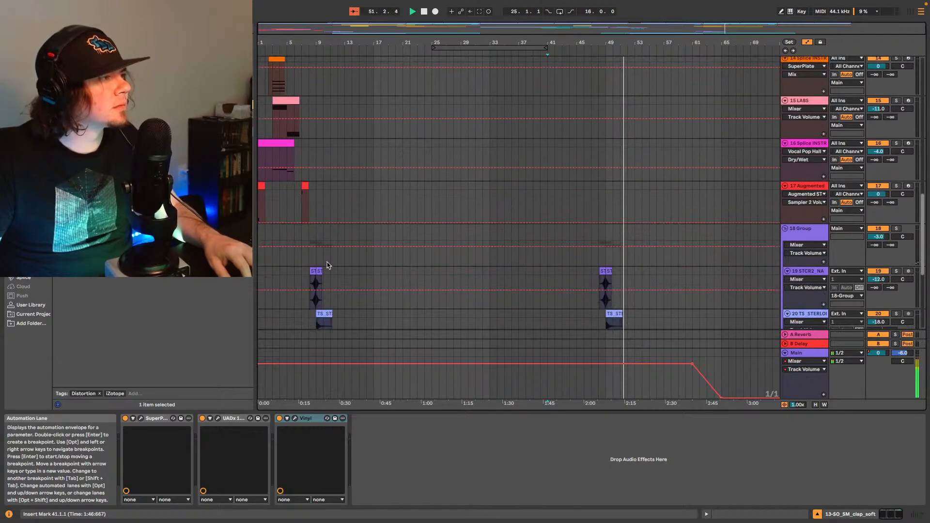
{"action": "scroll", "coordinate": [773, 256], "scroll_direction": "up", "scroll_amount": 3}
{"action": "scroll", "coordinate": [773, 256], "scroll_direction": "down", "scroll_amount": 15}
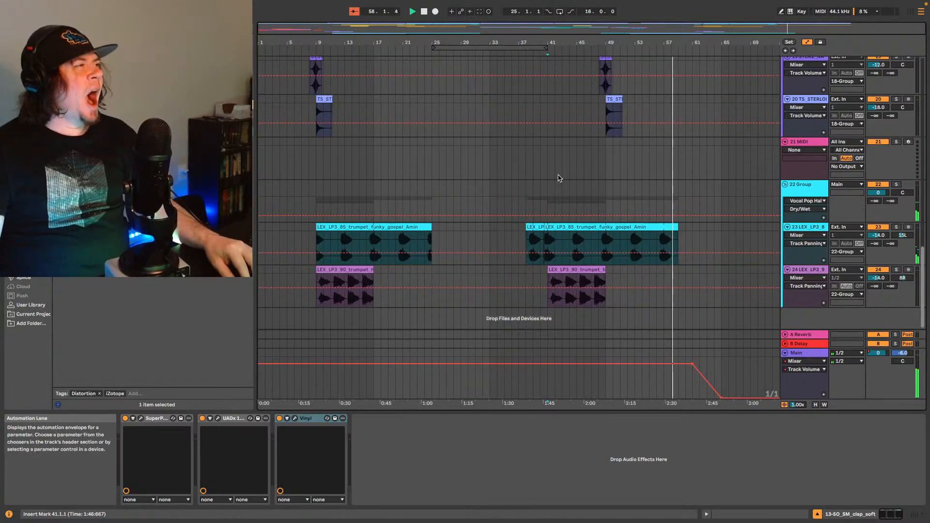
{"action": "scroll", "coordinate": [557, 179], "scroll_direction": "up", "scroll_amount": 3}
{"action": "scroll", "coordinate": [545, 150], "scroll_direction": "up", "scroll_amount": 5}
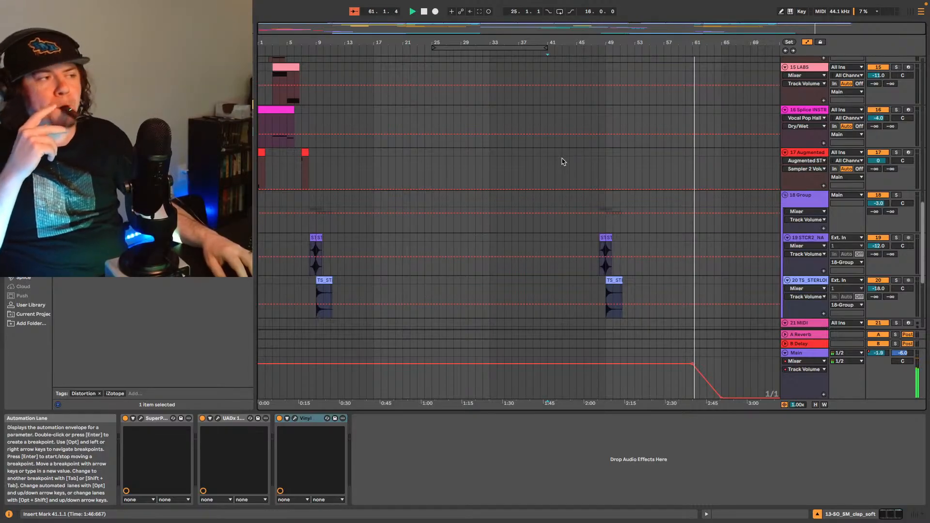
{"action": "key", "text": "space"}
{"action": "key", "text": "space"}
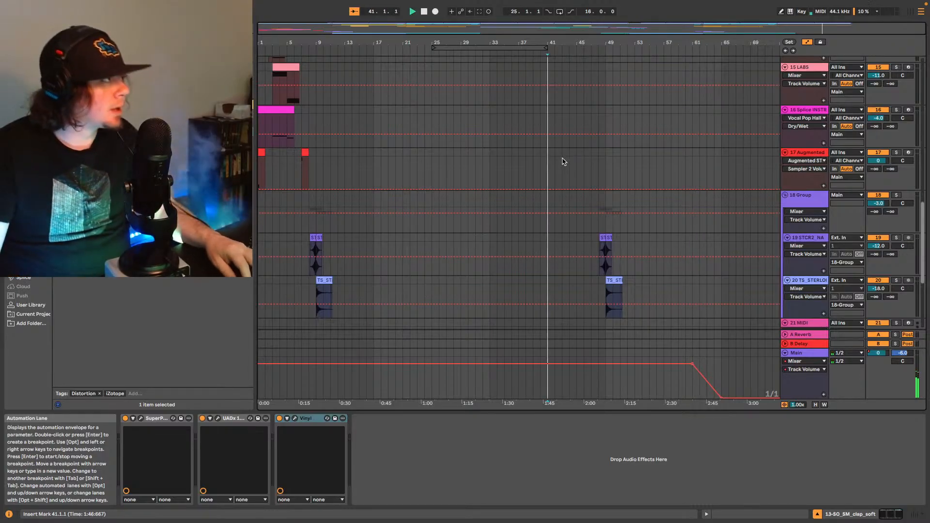
{"action": "key", "text": "space"}
Step: Play the song from the beginning and insert a new MIDI track below Augmented STRINGS
{"action": "left_click", "coordinate": [786, 50]}
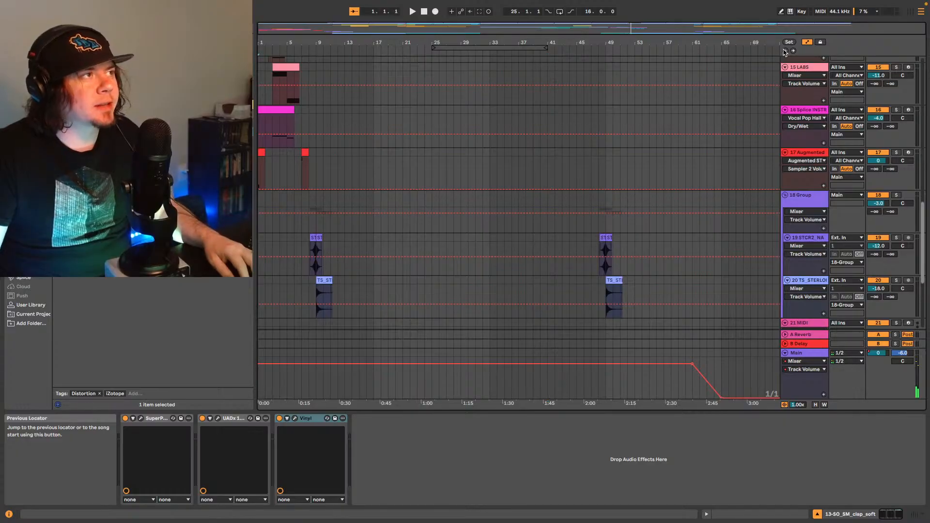
{"action": "key", "text": "space"}
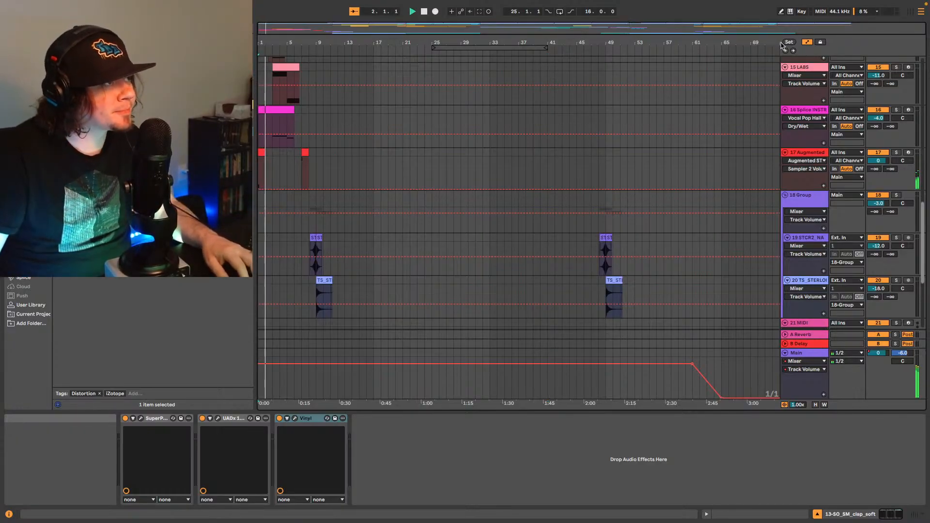
{"action": "left_click", "coordinate": [808, 155]}
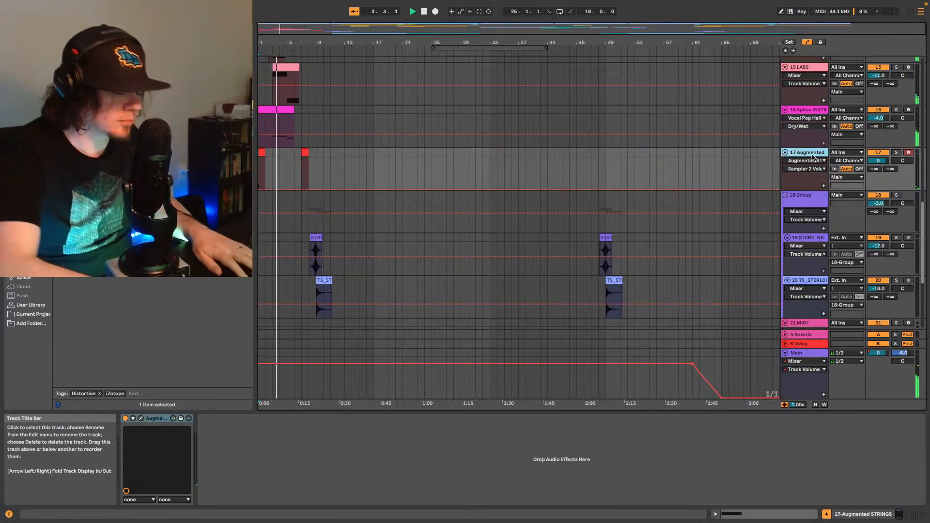
{"action": "key", "text": "ctrl+shift+t"}
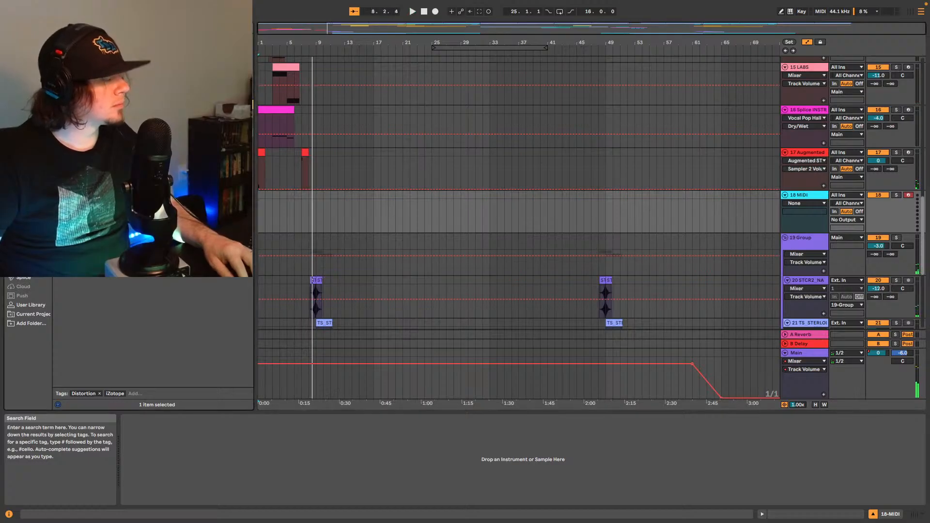
Step: Find the Arturia Augmented MALLETS instrument in the browser and load it onto the new MIDI track
{"action": "key", "text": "super+f"}
{"action": "type", "text": "serum"}
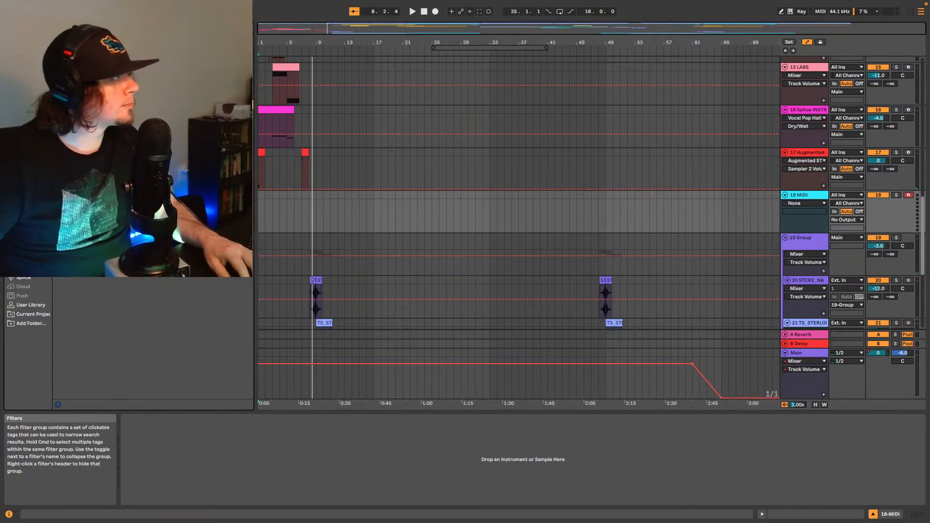
{"action": "left_click_drag", "start_coordinate": [260, 205], "coordinate": [307, 210]}
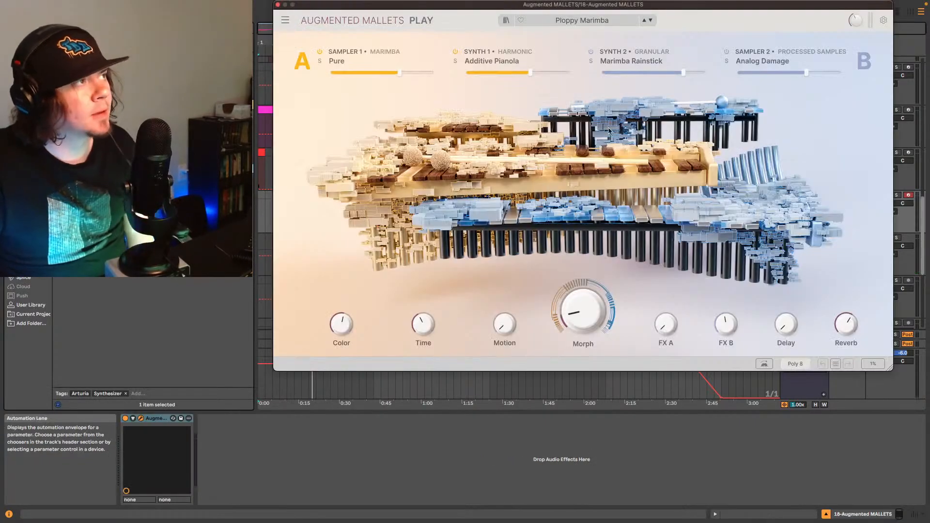
Step: Browse the Augmented MALLETS presets, load Golden Ferns and close the instrument window
{"action": "left_click", "coordinate": [572, 20]}
{"action": "scroll", "coordinate": [614, 117], "scroll_direction": "down", "scroll_amount": 2}
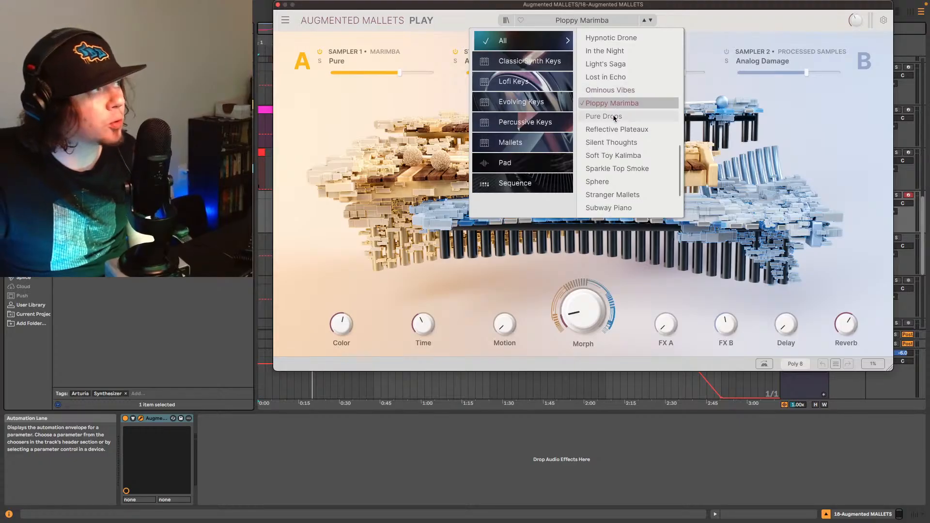
{"action": "scroll", "coordinate": [616, 118], "scroll_direction": "down", "scroll_amount": 2}
{"action": "scroll", "coordinate": [613, 114], "scroll_direction": "up", "scroll_amount": 8}
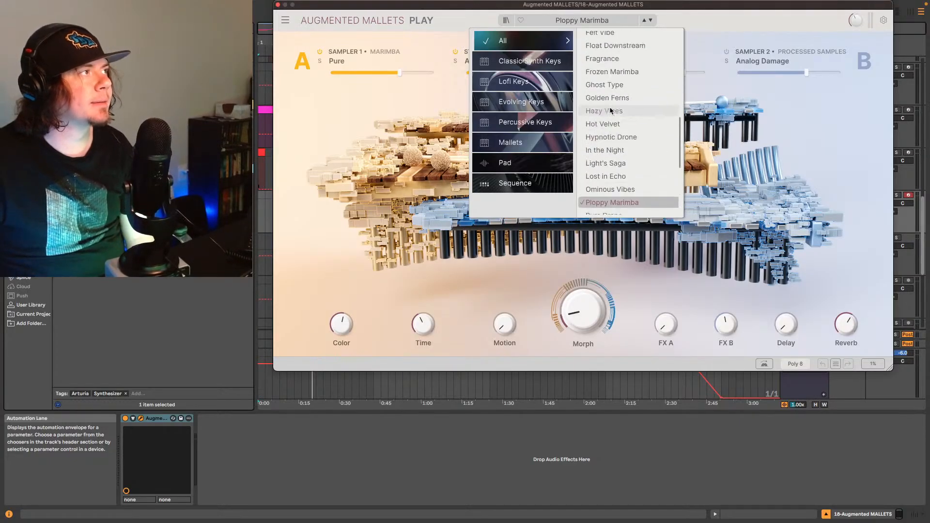
{"action": "left_click", "coordinate": [620, 121]}
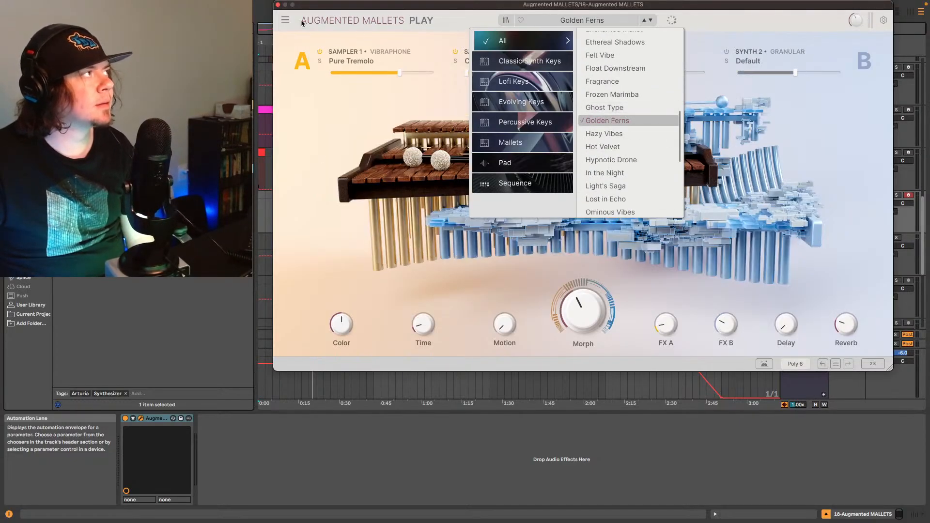
{"action": "left_click", "coordinate": [278, 5]}
Step: Play a mallet part on the armed Augmented MALLETS track over playback started from bar 6 and from bar 3
{"action": "left_click", "coordinate": [294, 207]}
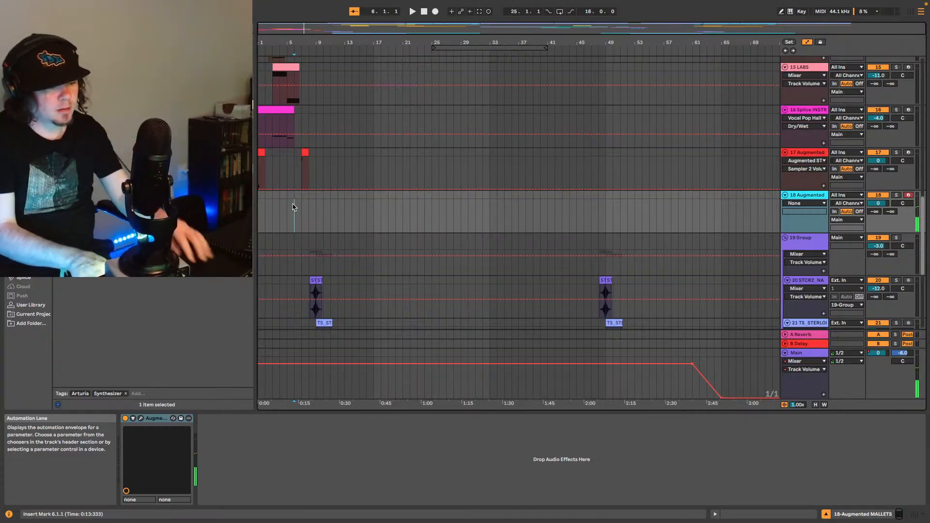
{"action": "key", "text": "space"}
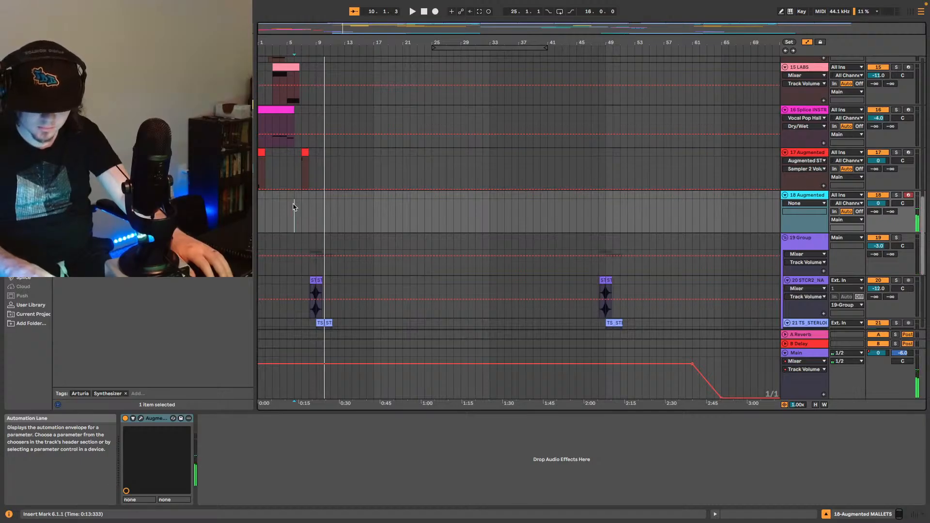
{"action": "key", "text": "space"}
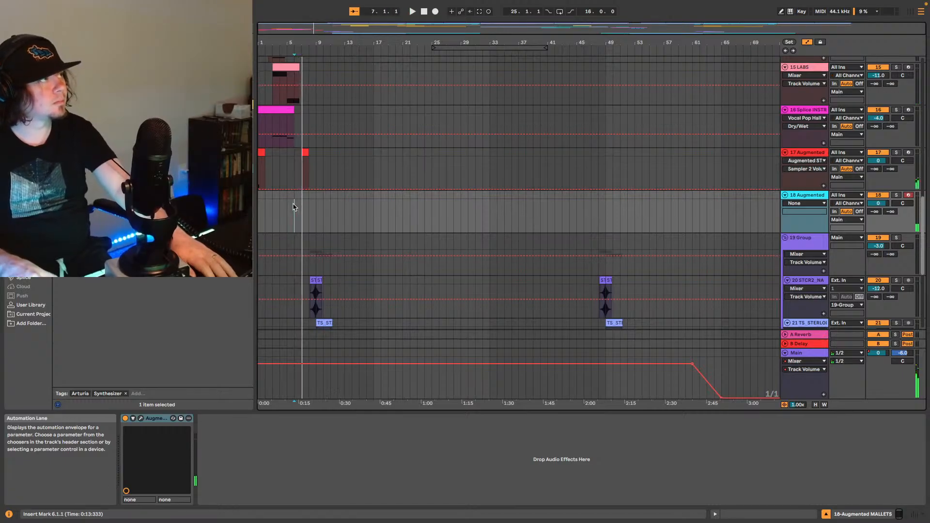
{"action": "left_click", "coordinate": [272, 215]}
{"action": "key", "text": "space"}
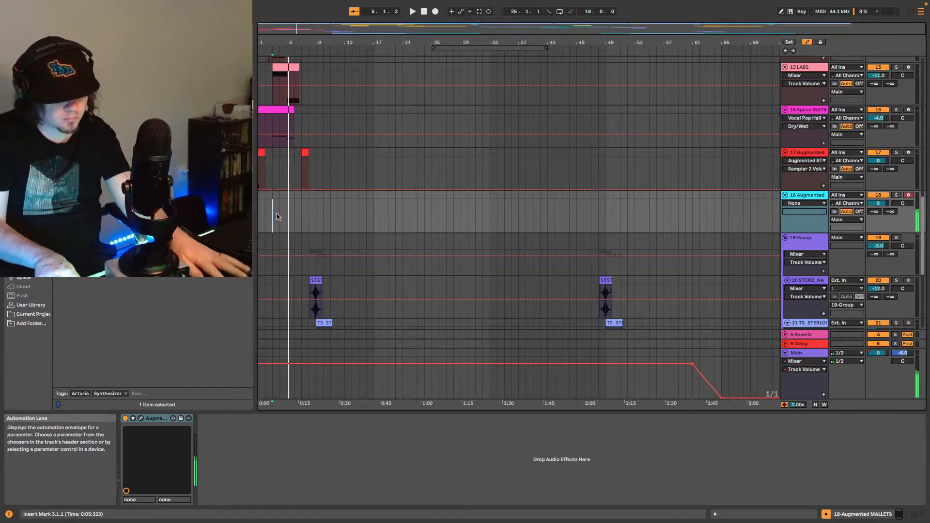
{"action": "key", "text": "space"}
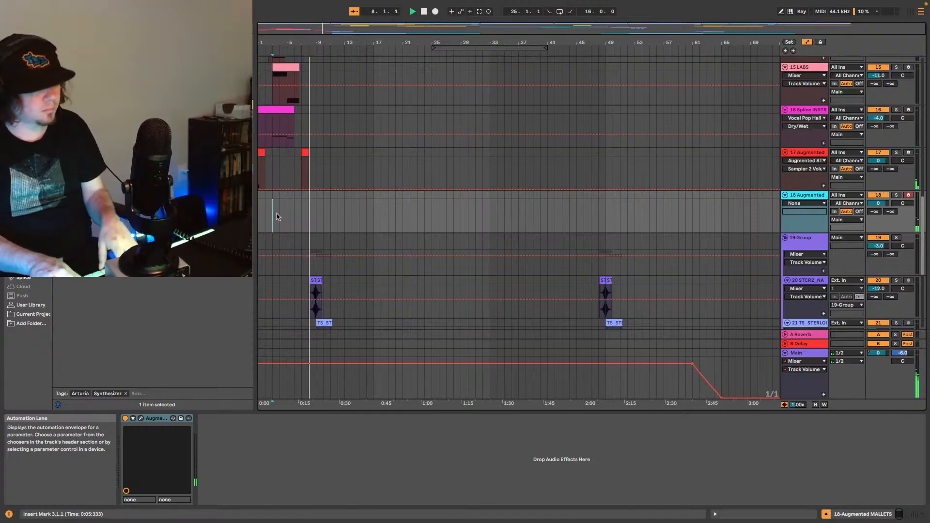
{"action": "key", "text": "space"}
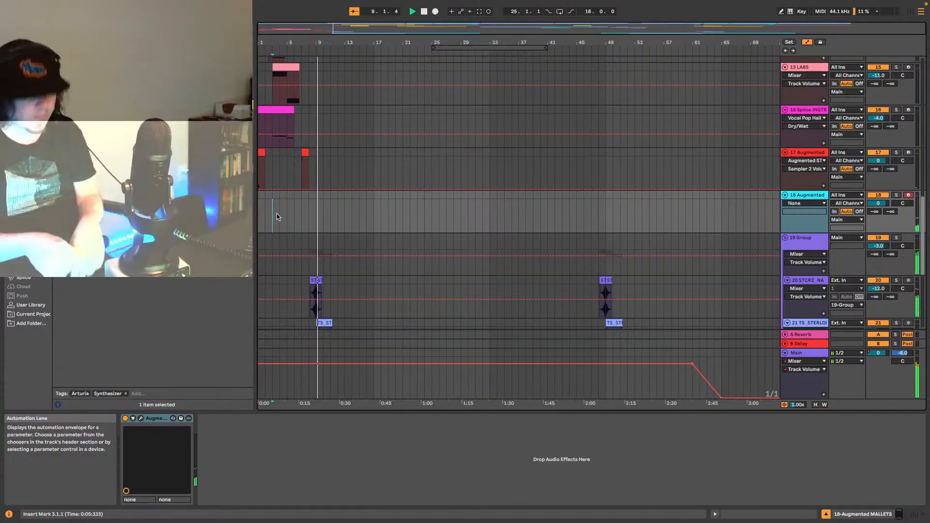
Step: Capture the played mallet notes as a MIDI clip and extend the clip's start back to bar 4
{"action": "left_click", "coordinate": [479, 12]}
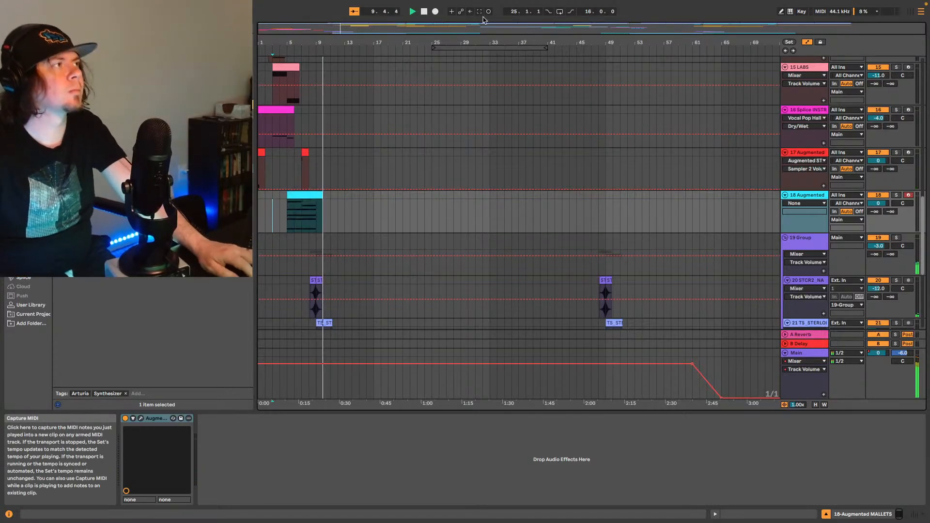
{"action": "key", "text": "space"}
{"action": "left_click_drag", "start_coordinate": [289, 197], "coordinate": [279, 198]}
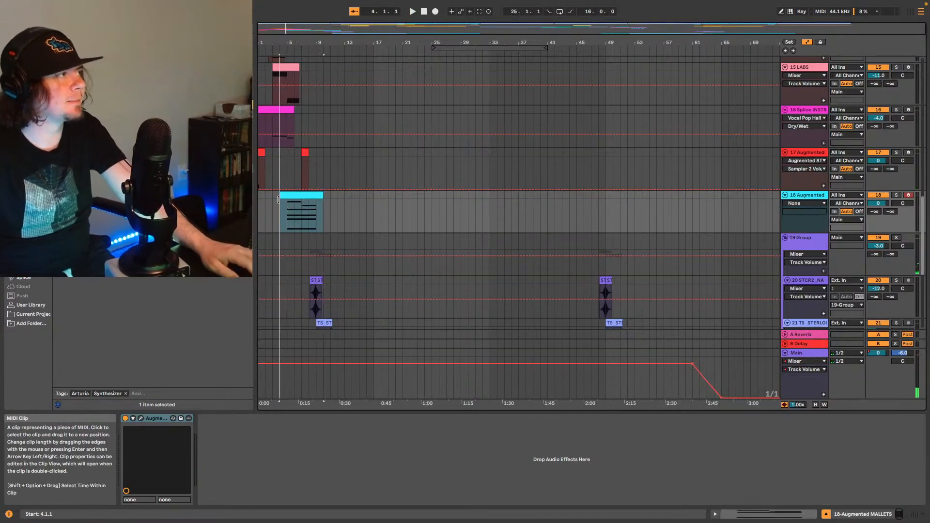
Step: Balance the Augmented MALLETS track while playing from bar 4, setting its volume to -7.0 dB
{"action": "key", "text": "space"}
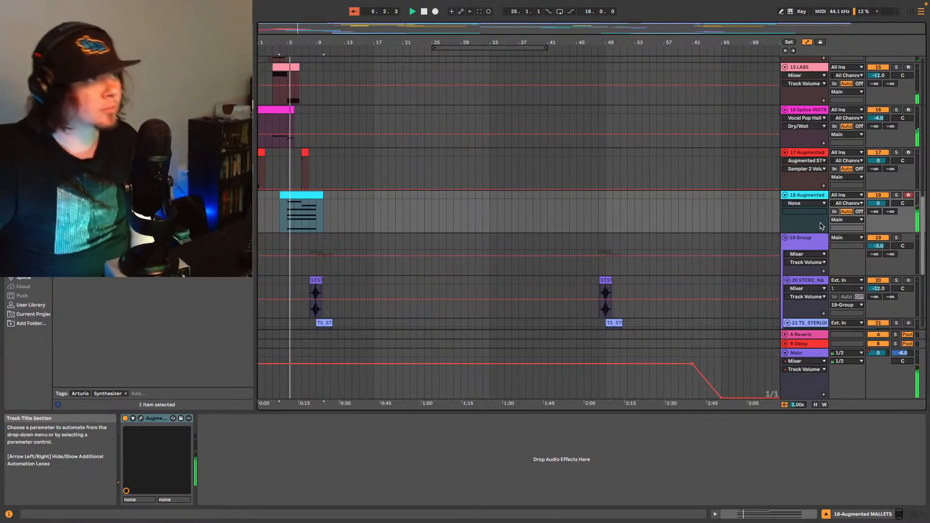
{"action": "left_click", "coordinate": [879, 204]}
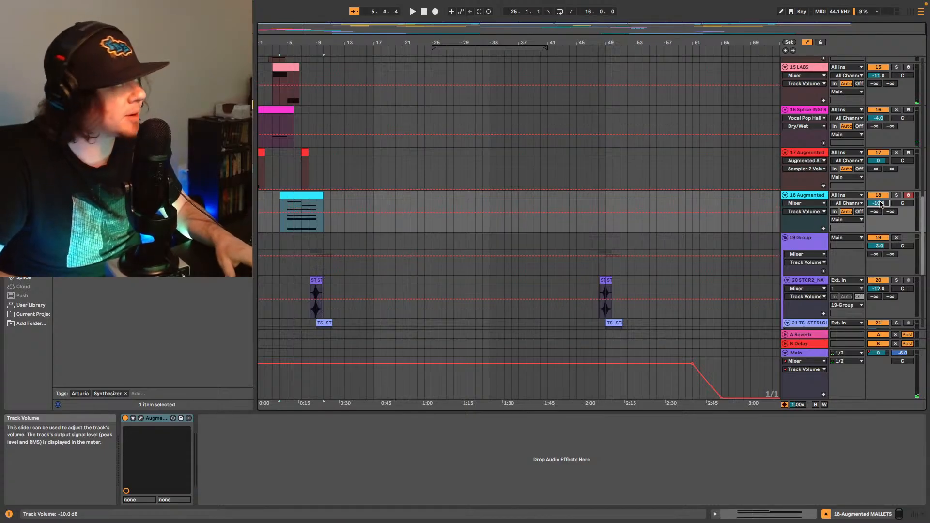
{"action": "key", "text": "space"}
{"action": "left_click_drag", "start_coordinate": [880, 204], "coordinate": [882, 204]}
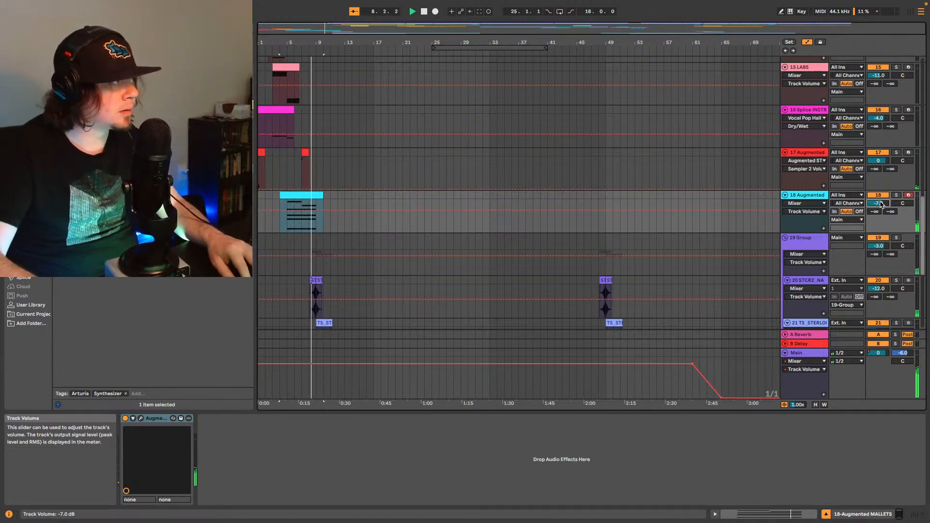
{"action": "scroll", "coordinate": [881, 204], "scroll_direction": "down", "scroll_amount": 1}
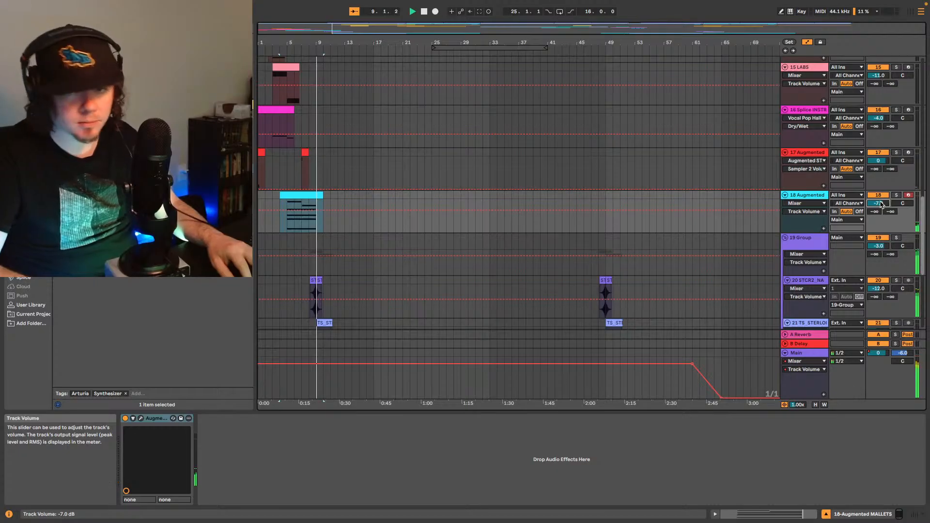
{"action": "key", "text": "space"}
{"action": "key", "text": "space"}
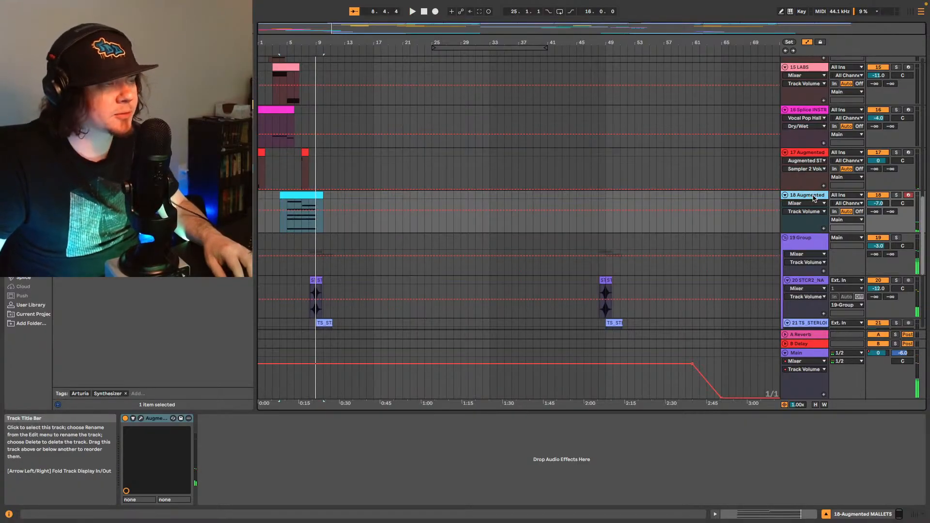
Step: Add an audio track below Augmented MALLETS and search Splice for subway ambience samples
{"action": "key", "text": "ctrl+t"}
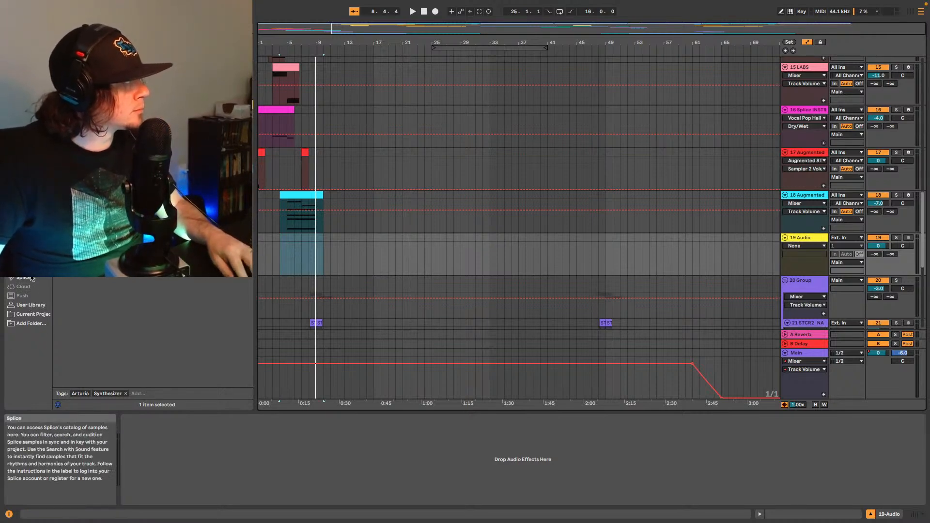
{"action": "left_click", "coordinate": [28, 306]}
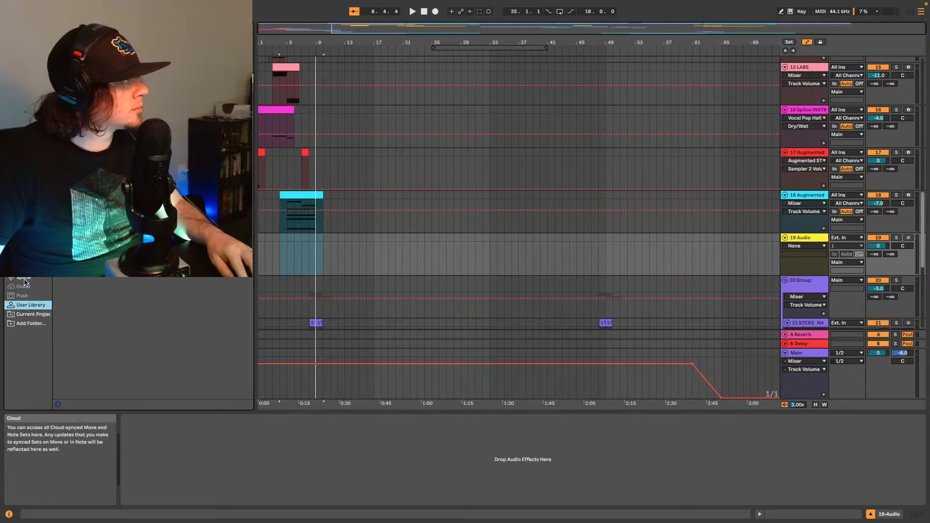
{"action": "left_click", "coordinate": [25, 279]}
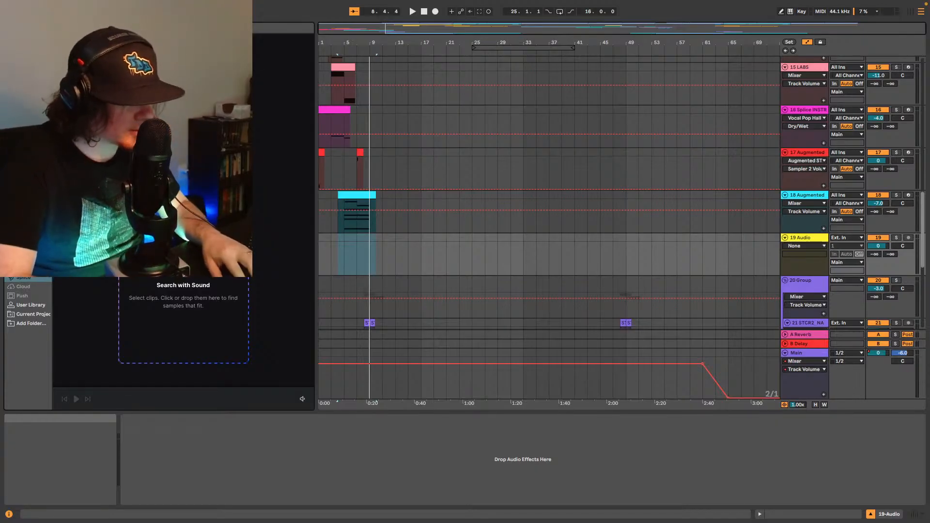
{"action": "key", "text": "Return"}
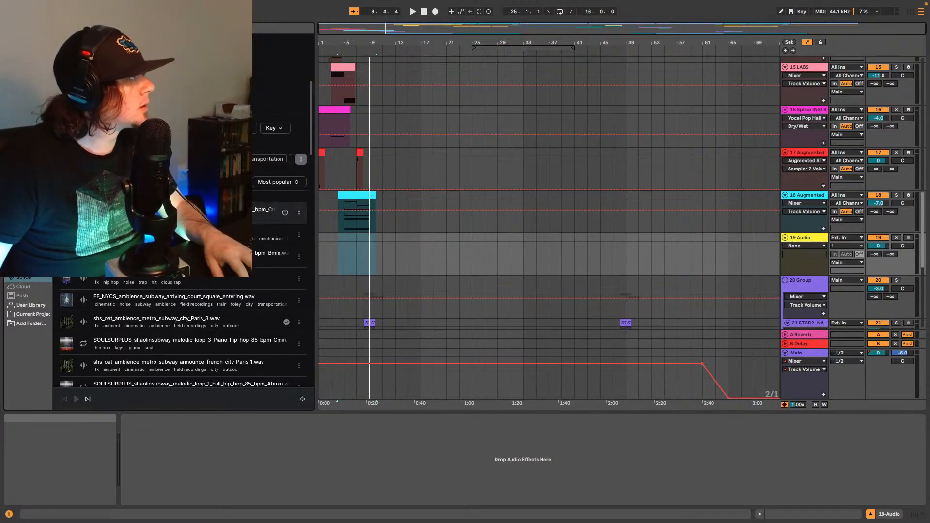
Step: Preview the first subway results and narrow the Splice search with an instrument filter
{"action": "left_click", "coordinate": [145, 213]}
{"action": "left_click", "coordinate": [146, 235]}
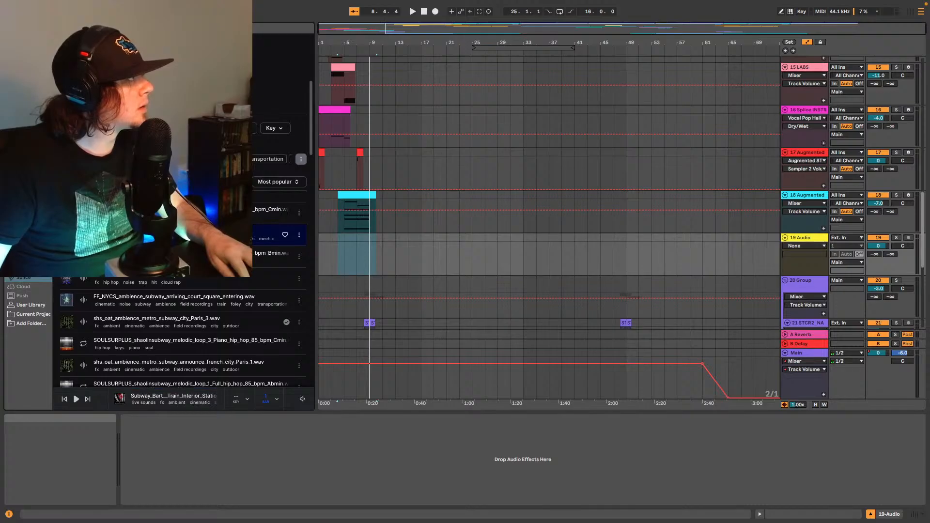
{"action": "left_click", "coordinate": [189, 128]}
{"action": "scroll", "coordinate": [213, 228], "scroll_direction": "down", "scroll_amount": 2}
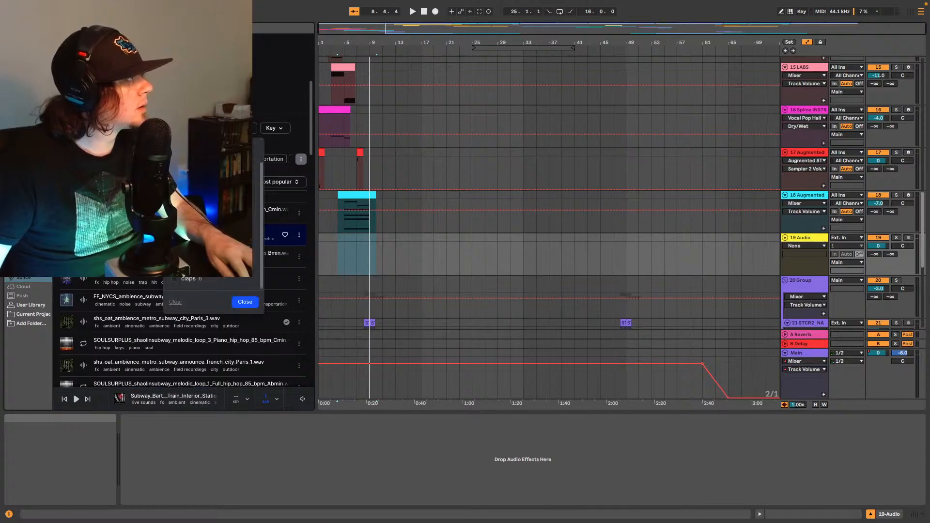
{"action": "scroll", "coordinate": [213, 228], "scroll_direction": "down", "scroll_amount": 2}
{"action": "scroll", "coordinate": [213, 227], "scroll_direction": "down", "scroll_amount": 3}
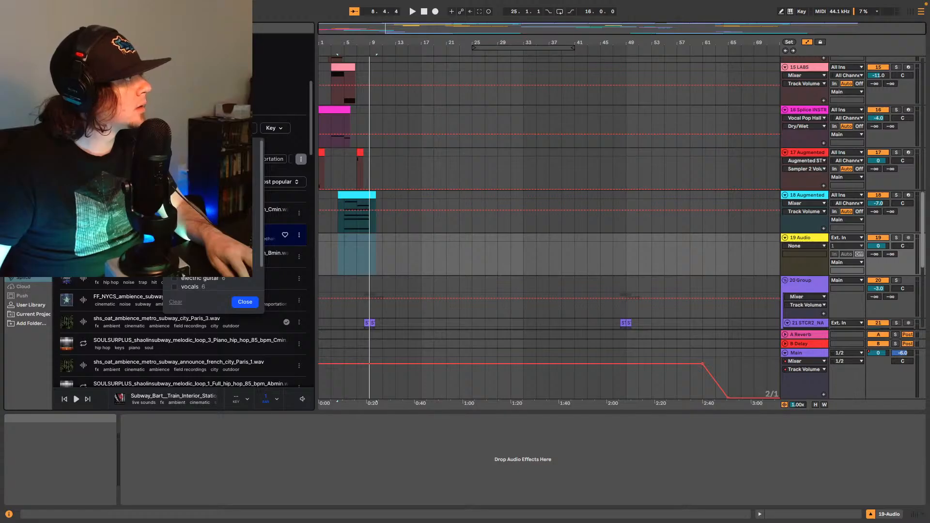
{"action": "scroll", "coordinate": [183, 274], "scroll_direction": "up", "scroll_amount": 3}
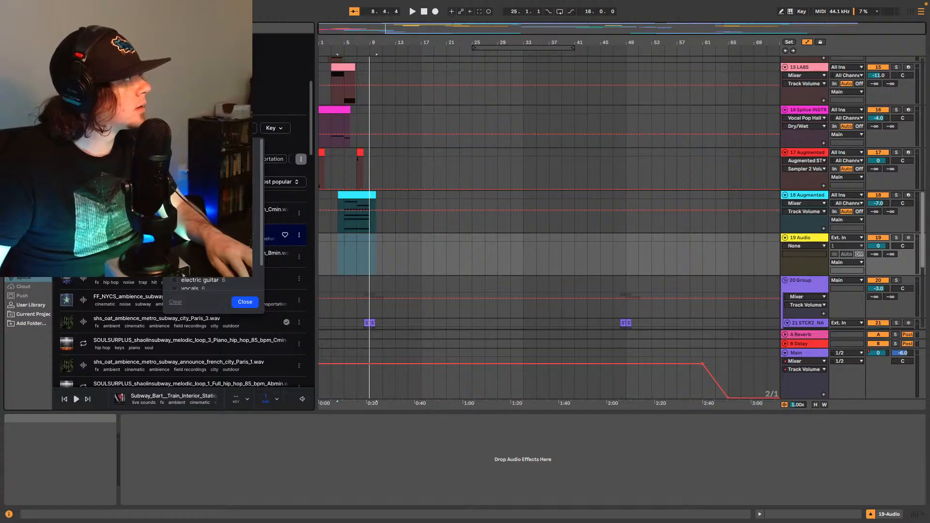
{"action": "left_click", "coordinate": [194, 232]}
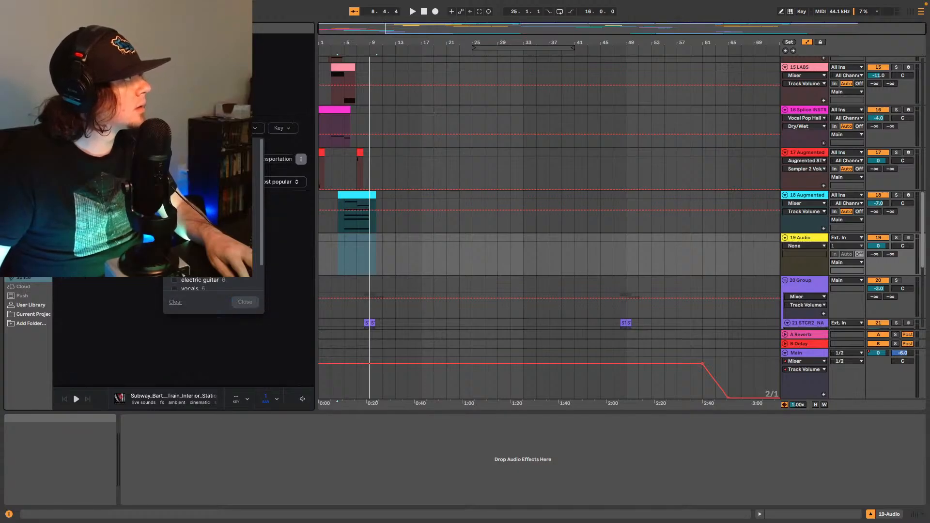
Step: Audition the filtered train interior and sci-fi ambience samples one after another
{"action": "left_click", "coordinate": [112, 213]}
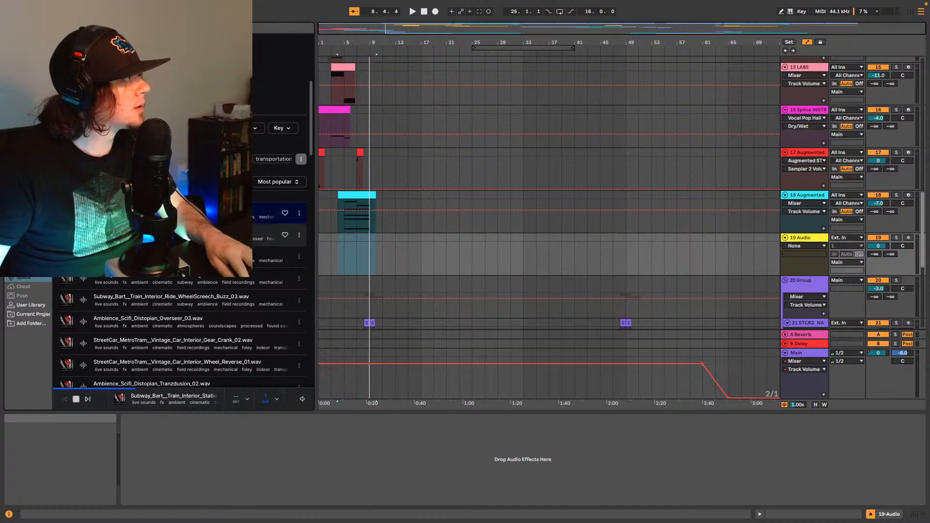
{"action": "left_click", "coordinate": [111, 235]}
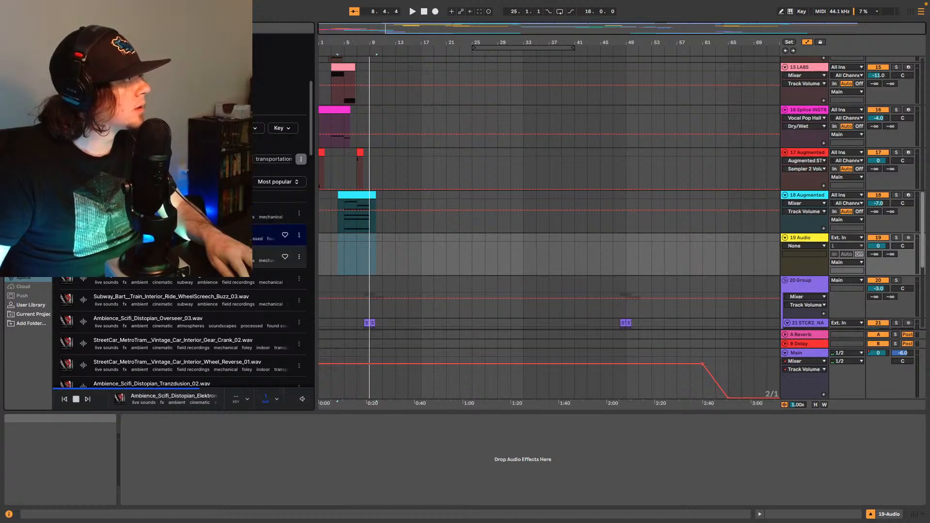
{"action": "left_click", "coordinate": [93, 256]}
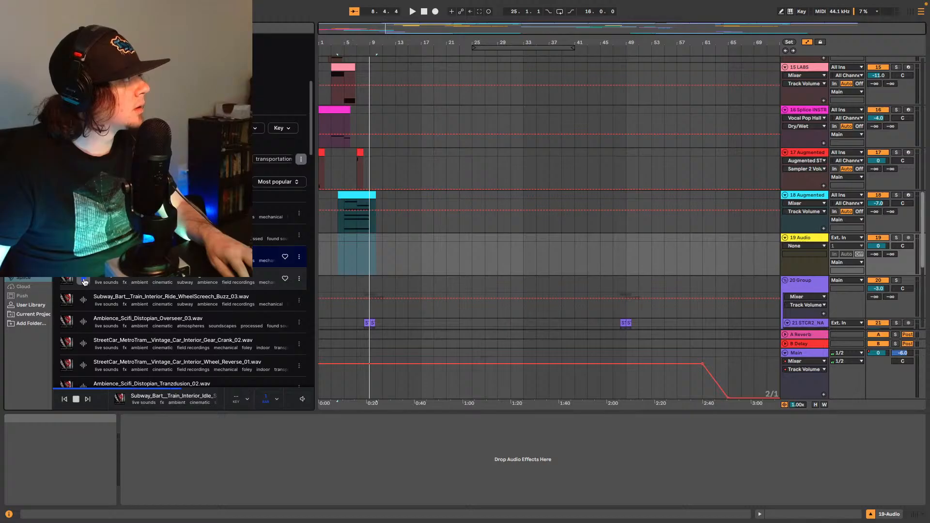
{"action": "left_click", "coordinate": [83, 283]}
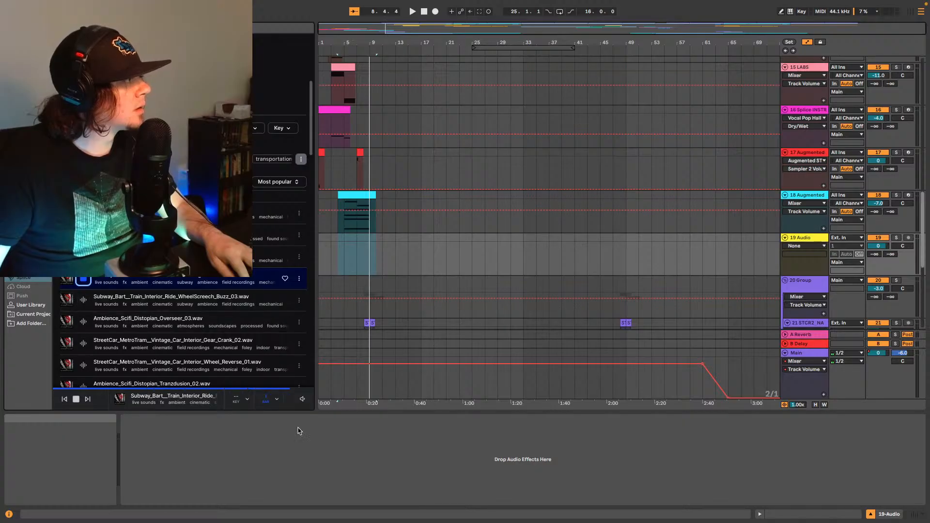
Step: Set the one-shot preview to repeat every 4 bars and preview Subway_Bart__Train_Interior_Ride_WheelScreech_Buzz_03.wav against playback
{"action": "left_click", "coordinate": [268, 399]}
{"action": "left_click", "coordinate": [289, 354]}
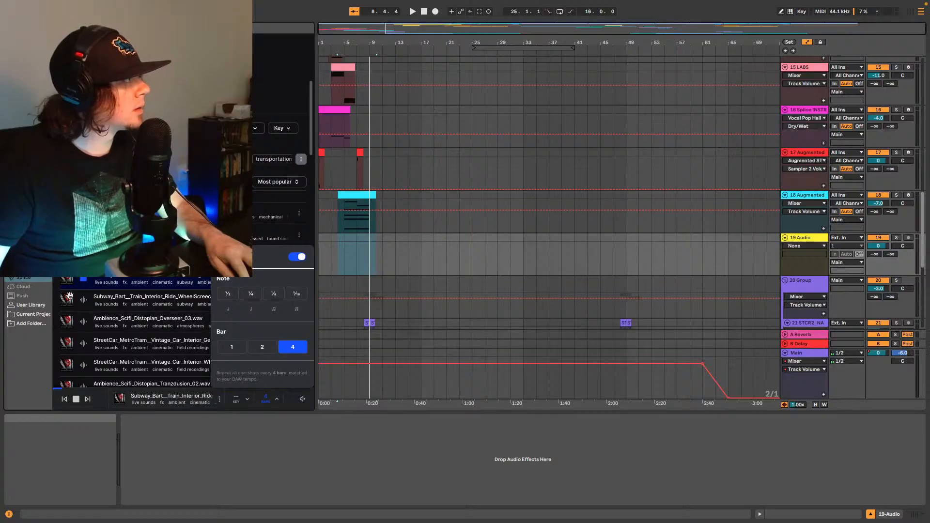
{"action": "key", "text": "space"}
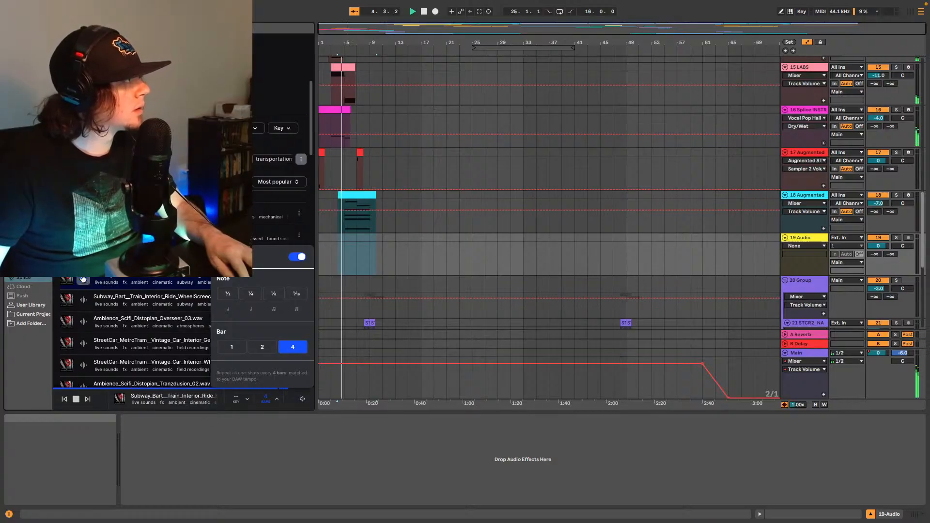
{"action": "left_click", "coordinate": [83, 302]}
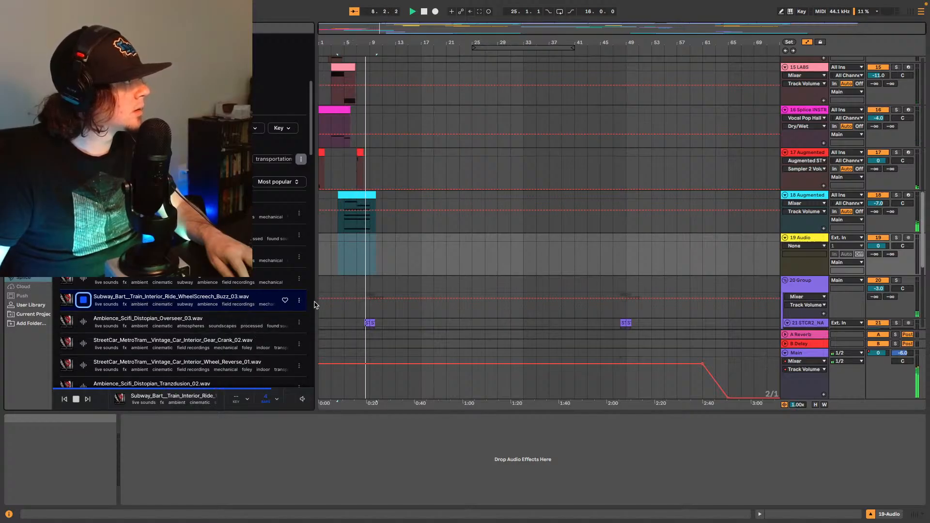
Step: Widen the browser, preview the WheelScreech_Buzz_03 sample again and place it at bar 1 on audio track 19
{"action": "left_click_drag", "start_coordinate": [316, 314], "coordinate": [305, 314]}
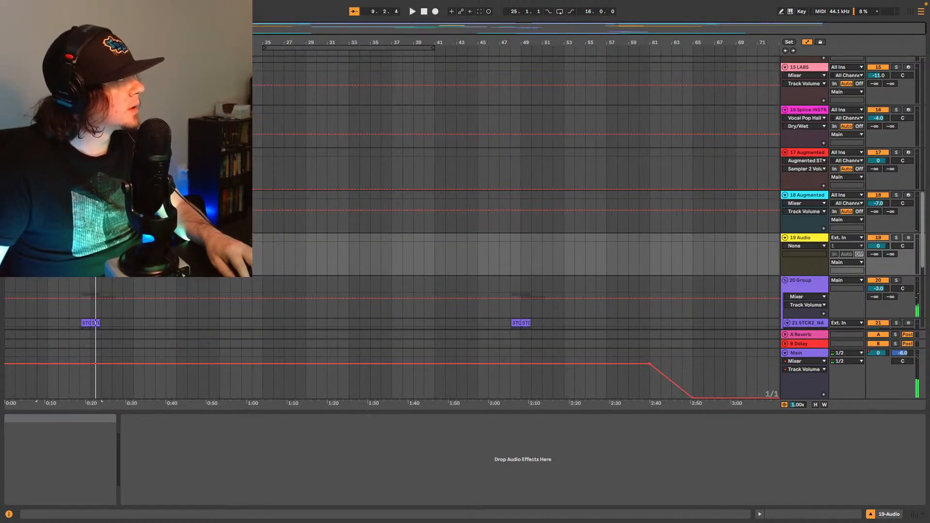
{"action": "left_click", "coordinate": [9, 11]}
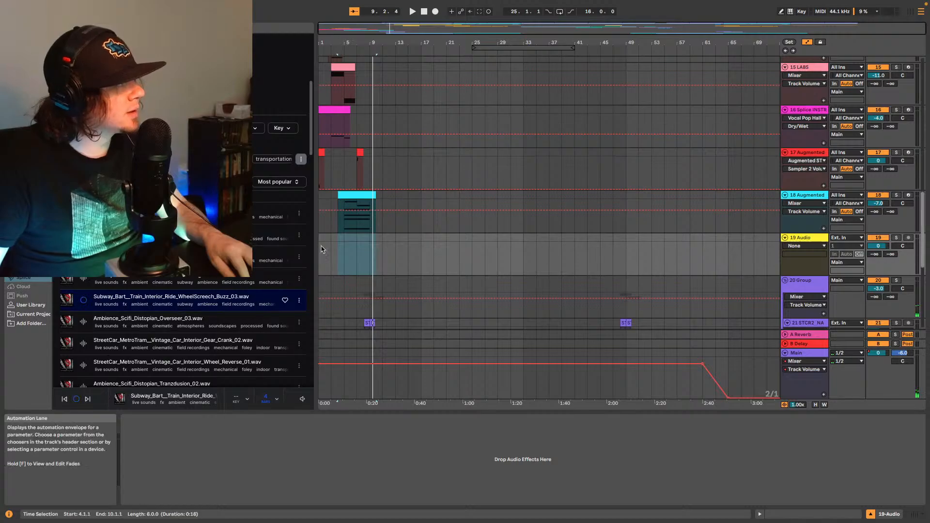
{"action": "left_click_drag", "start_coordinate": [316, 250], "coordinate": [362, 255]}
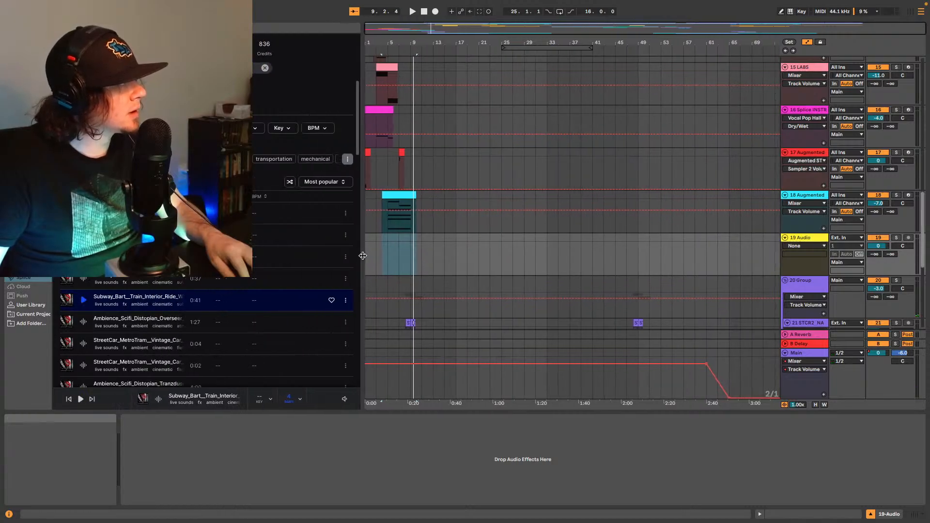
{"action": "left_click", "coordinate": [81, 301]}
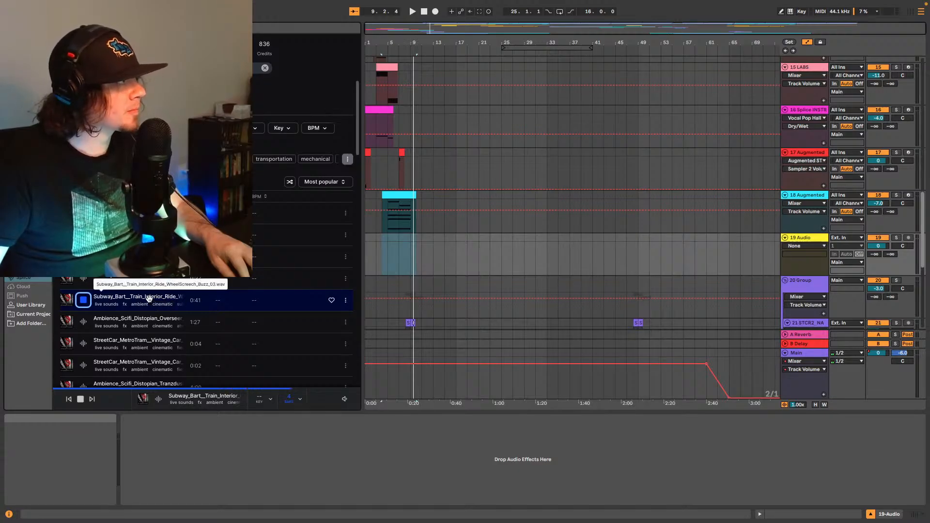
{"action": "left_click", "coordinate": [150, 298]}
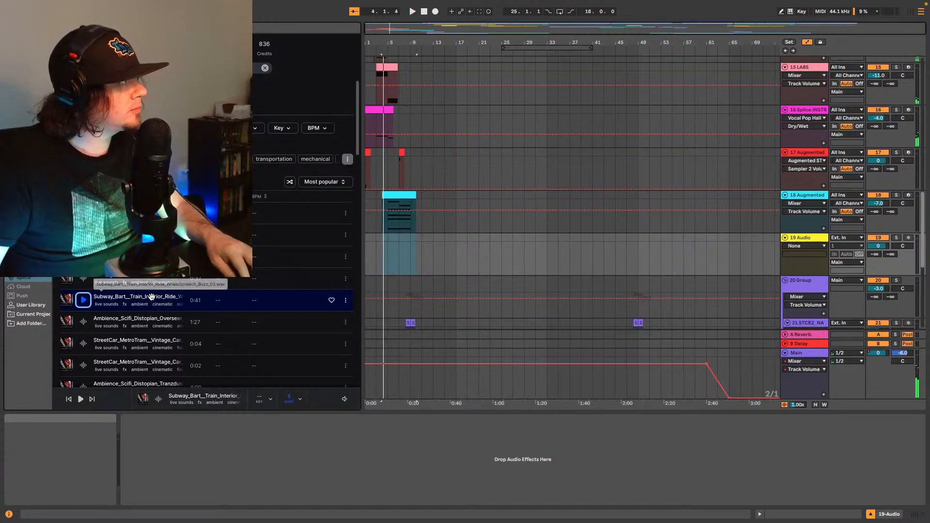
{"action": "left_click_drag", "start_coordinate": [152, 296], "coordinate": [368, 257]}
Step: Balance the subway ambience track while playing from bar 1, setting its volume to -12.0 dB
{"action": "left_click", "coordinate": [766, 516]}
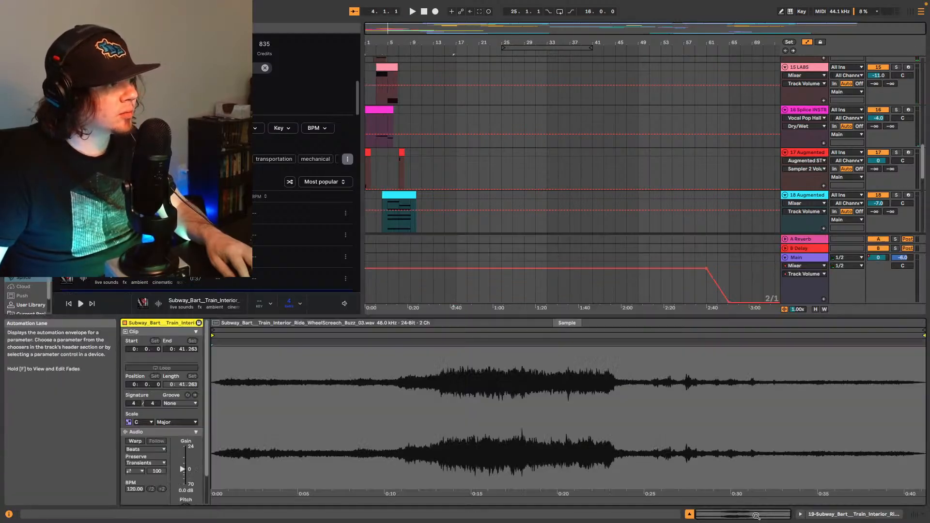
{"action": "scroll", "coordinate": [431, 206], "scroll_direction": "down", "scroll_amount": 3}
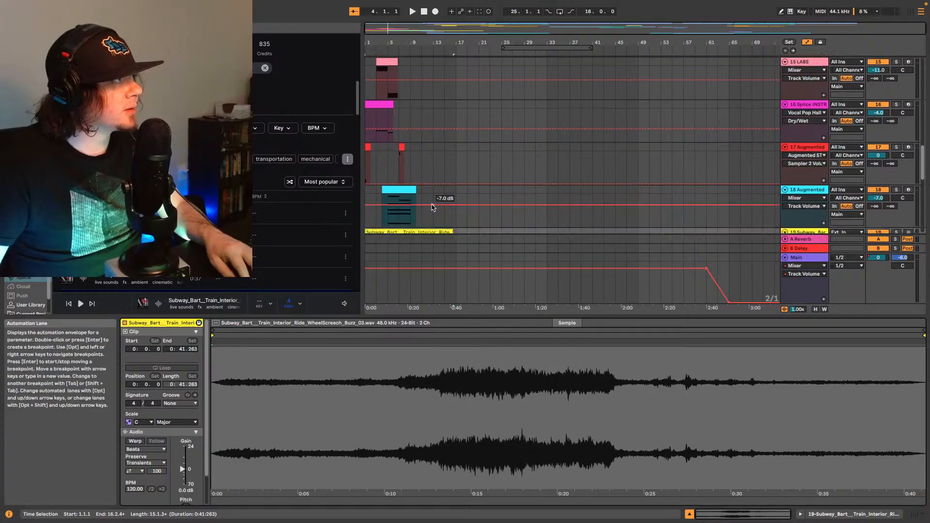
{"action": "key", "text": "space"}
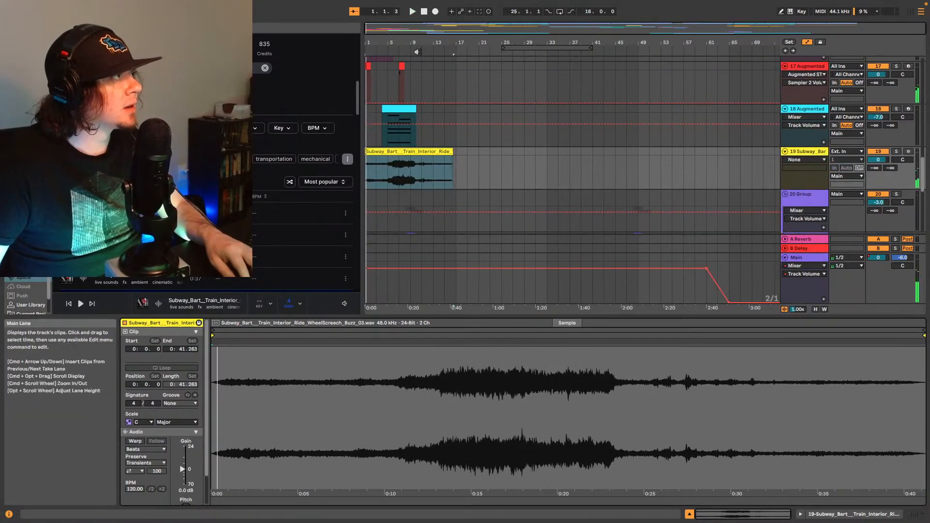
{"action": "scroll", "coordinate": [422, 146], "scroll_direction": "down", "scroll_amount": 1}
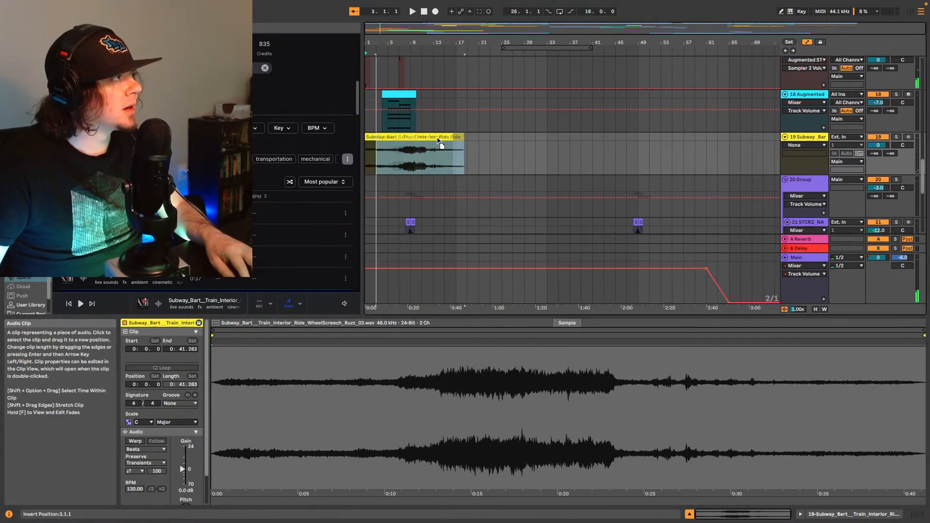
{"action": "left_click", "coordinate": [433, 138]}
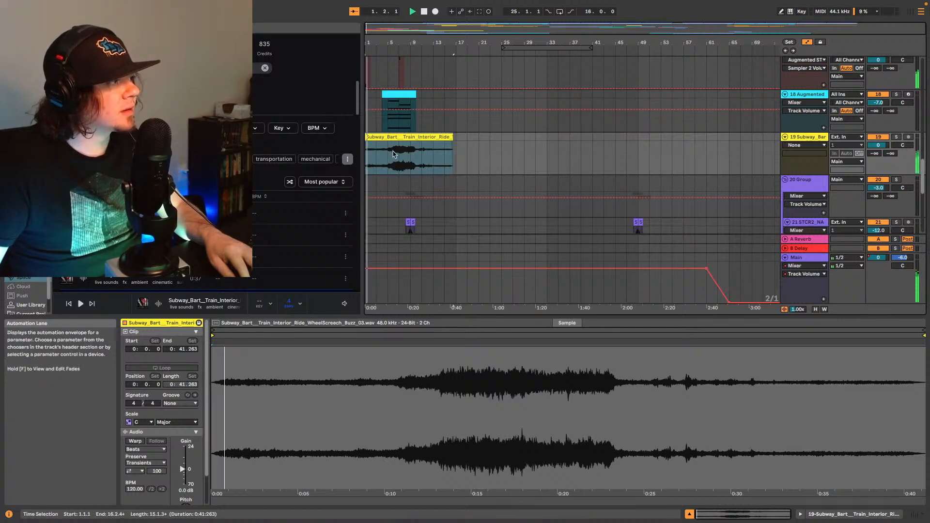
{"action": "left_click", "coordinate": [879, 146]}
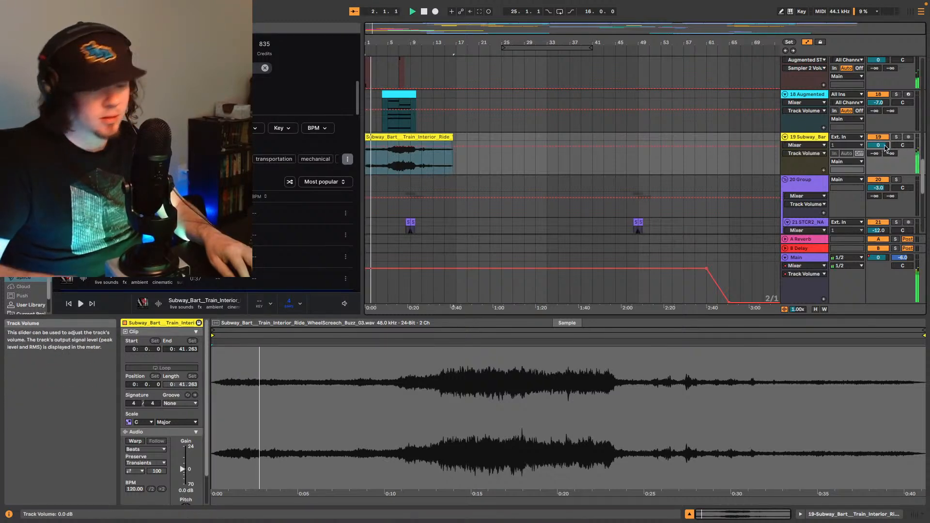
{"action": "type", "text": "-7"}
{"action": "key", "text": "Return"}
{"action": "left_click_drag", "start_coordinate": [886, 147], "coordinate": [887, 154]}
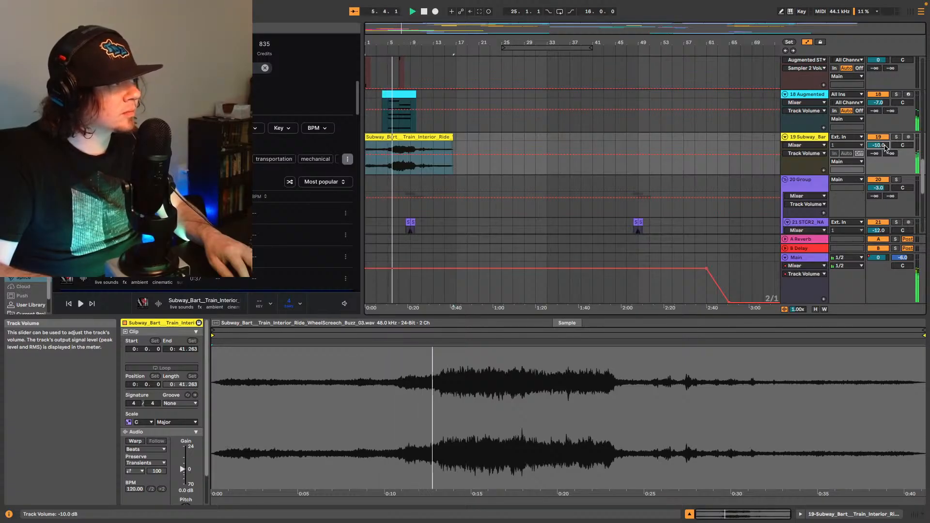
{"action": "scroll", "coordinate": [884, 146], "scroll_direction": "down", "scroll_amount": 1}
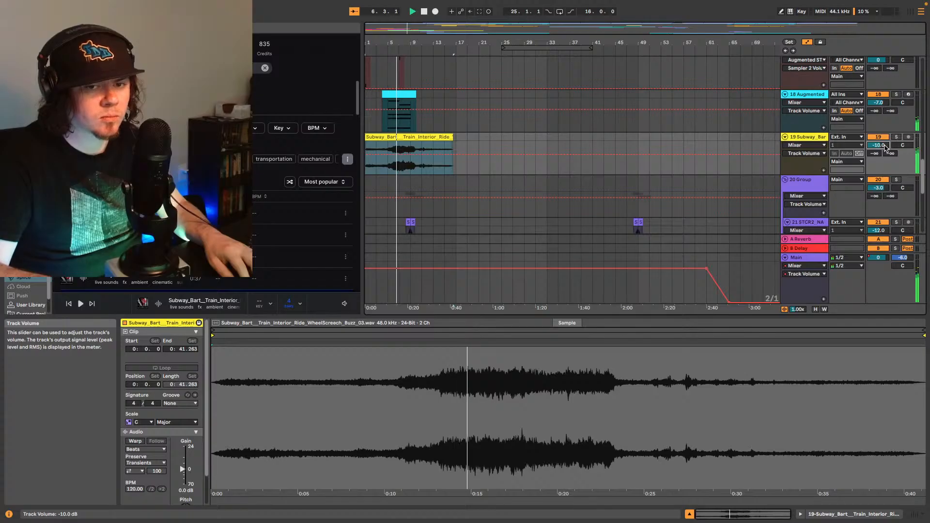
{"action": "scroll", "coordinate": [885, 146], "scroll_direction": "down", "scroll_amount": 1}
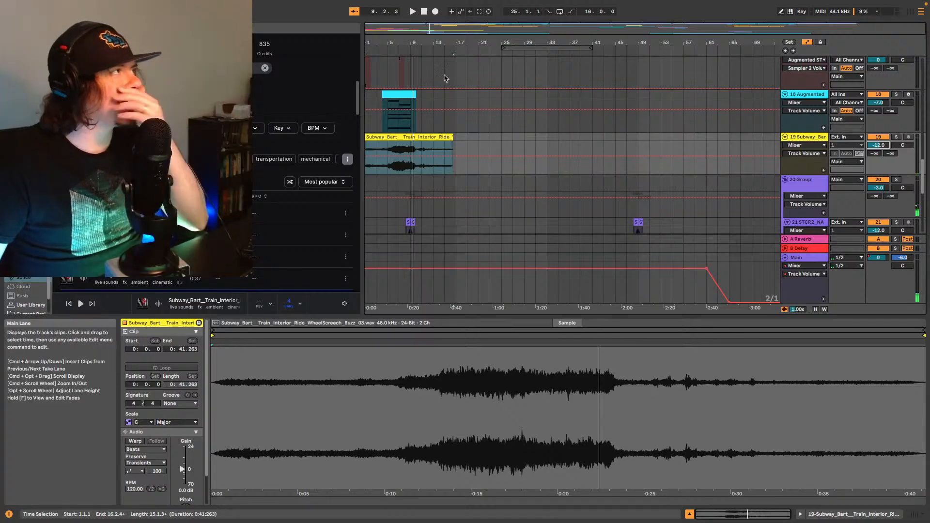
Step: Split the subway clip at bar 7 and shift the second part, starting 24 s into the sample, to bar 6
{"action": "left_click_drag", "start_coordinate": [403, 29], "coordinate": [389, 78]}
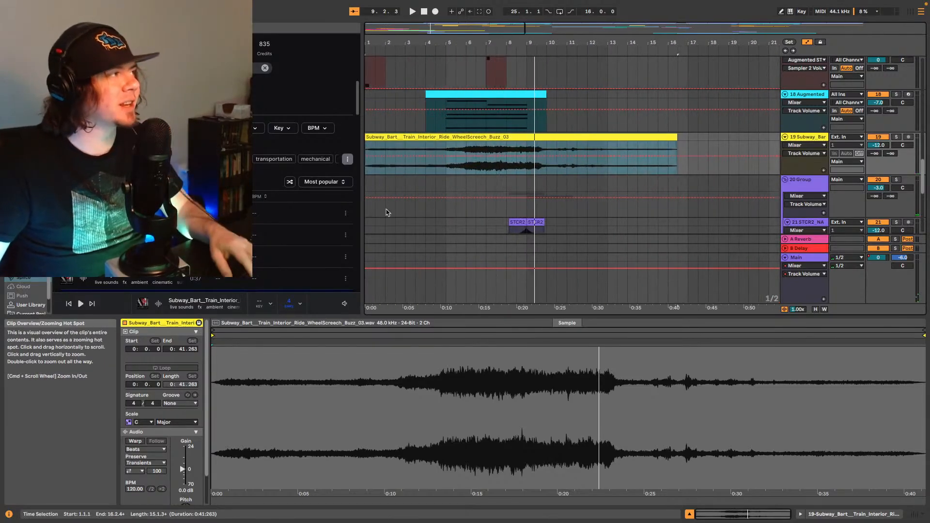
{"action": "left_click", "coordinate": [486, 168]}
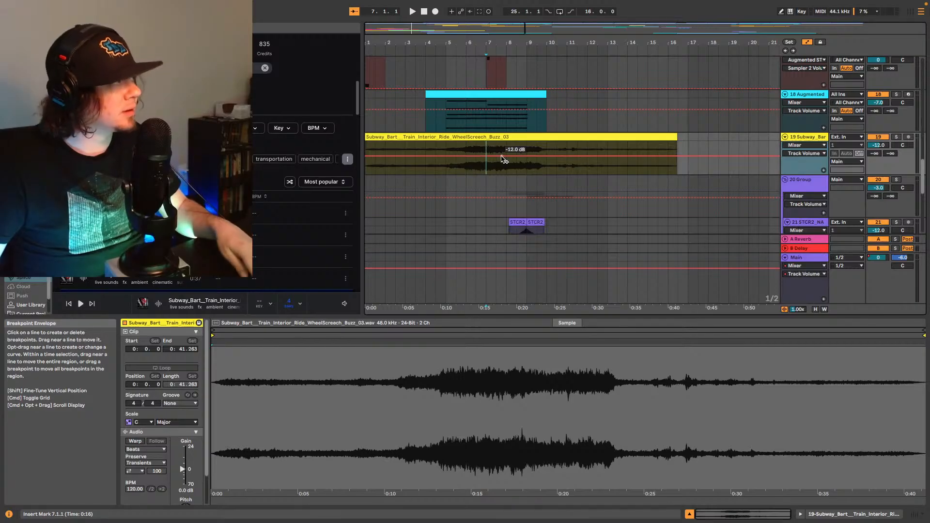
{"action": "key", "text": "super+e"}
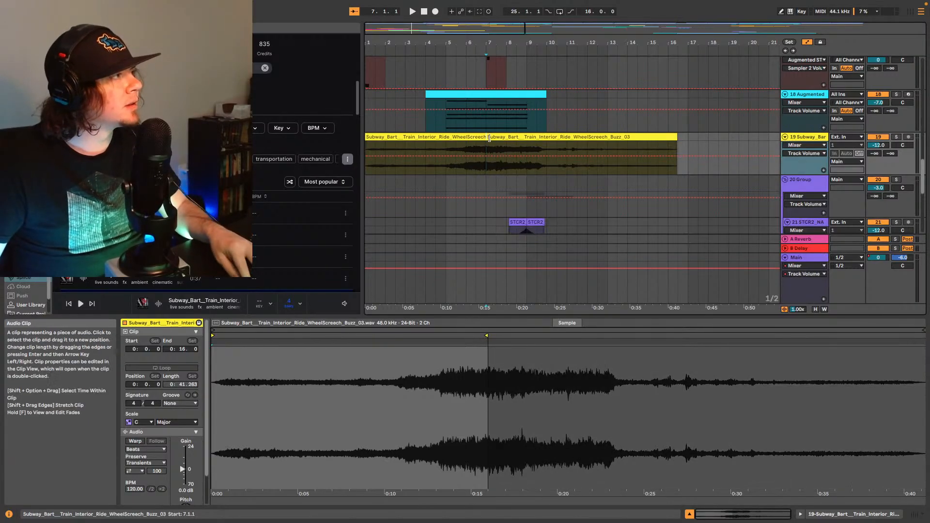
{"action": "mouse_move", "coordinate": [488, 138]}
{"action": "left_mouse_down"}
{"action": "mouse_move", "coordinate": [547, 138]}
{"action": "mouse_move", "coordinate": [502, 147]}
{"action": "left_mouse_up"}
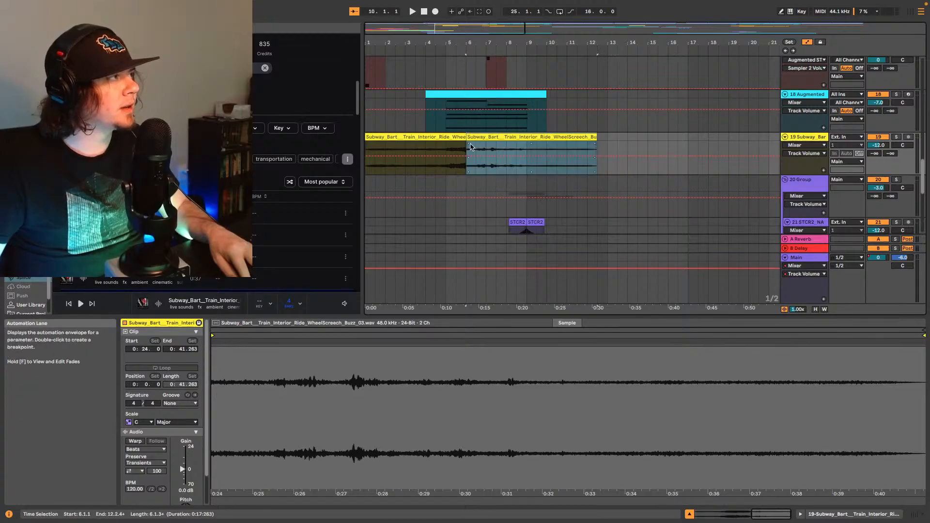
Step: Hide the automation, create a long crossfade between the two subway clips around bar 6, and play from bar 4
{"action": "left_click", "coordinate": [808, 42]}
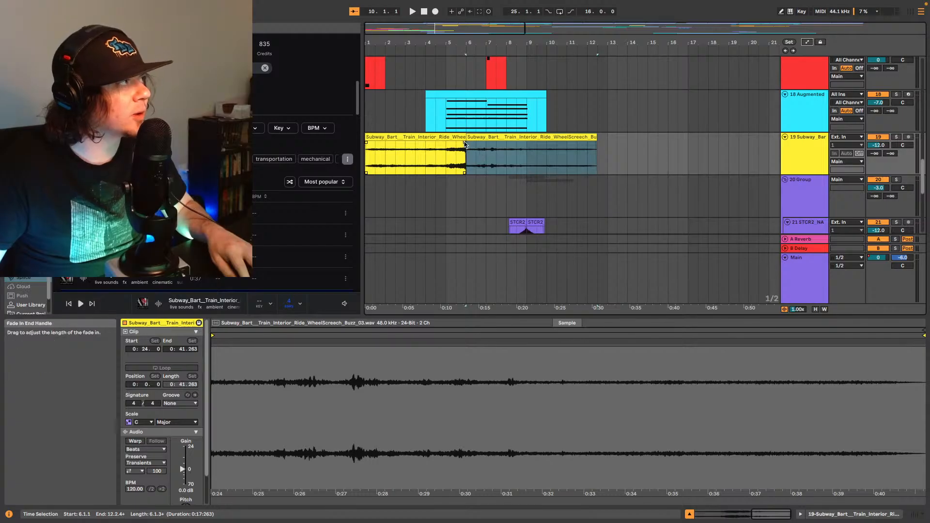
{"action": "left_click", "coordinate": [465, 143]}
{"action": "mouse_move", "coordinate": [465, 143]}
{"action": "left_mouse_down"}
{"action": "mouse_move", "coordinate": [491, 147]}
{"action": "mouse_move", "coordinate": [451, 146]}
{"action": "left_mouse_up"}
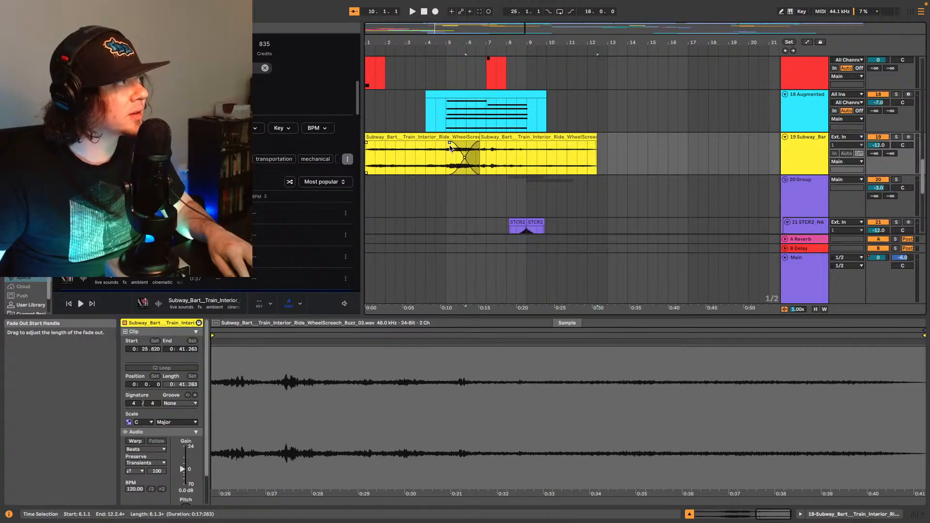
{"action": "left_click_drag", "start_coordinate": [429, 158], "coordinate": [434, 159]}
{"action": "key", "text": "space"}
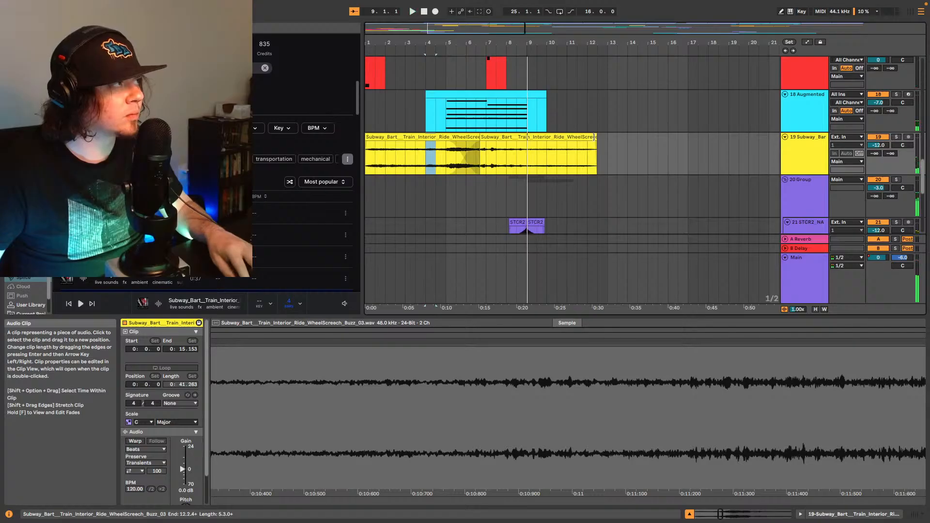
Step: Trim the second subway clip's end to 8.4.4, just before bar 9, and play the arrangement from bar 1
{"action": "left_click_drag", "start_coordinate": [594, 137], "coordinate": [526, 137]}
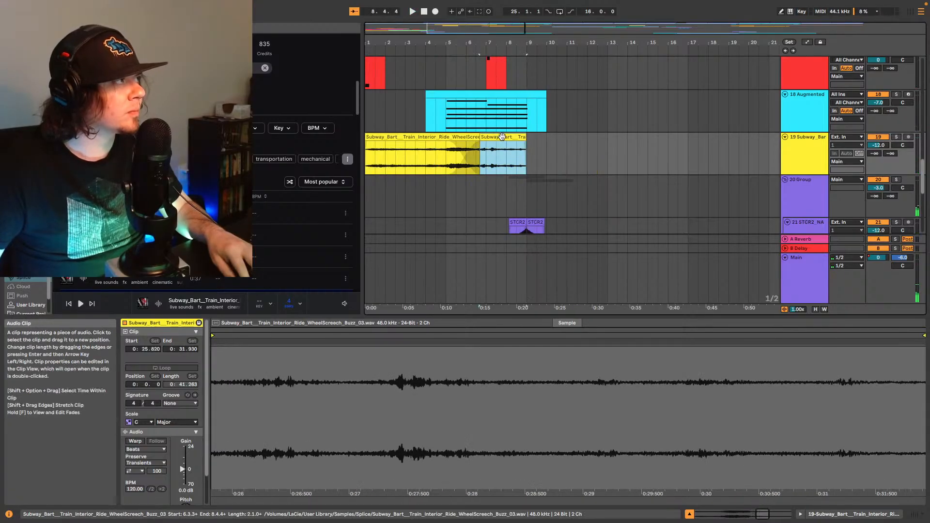
{"action": "left_click", "coordinate": [583, 151]}
{"action": "key", "text": "space"}
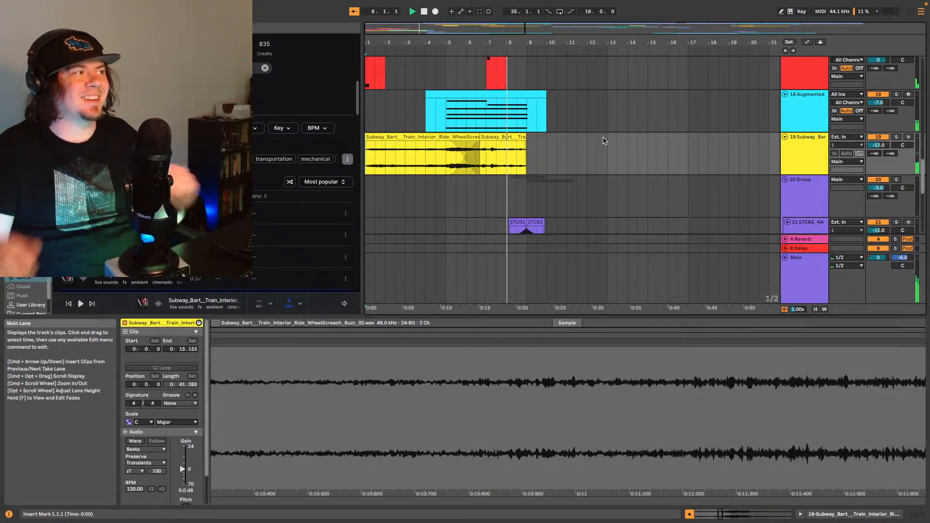
Step: Move the second subway clip to 8.3.3, extend its start back to 17.820 s in the sample, and audition it soloed from bar 11
{"action": "key", "text": "space"}
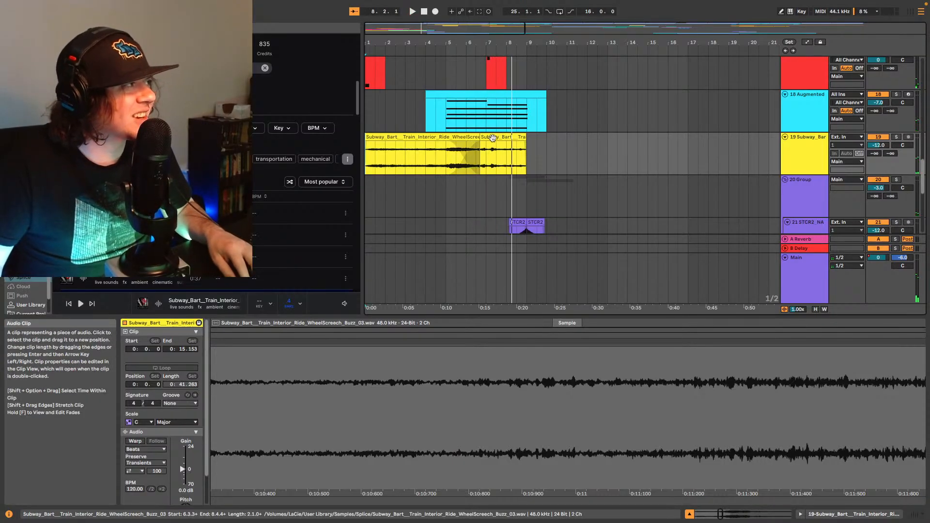
{"action": "left_click", "coordinate": [450, 144]}
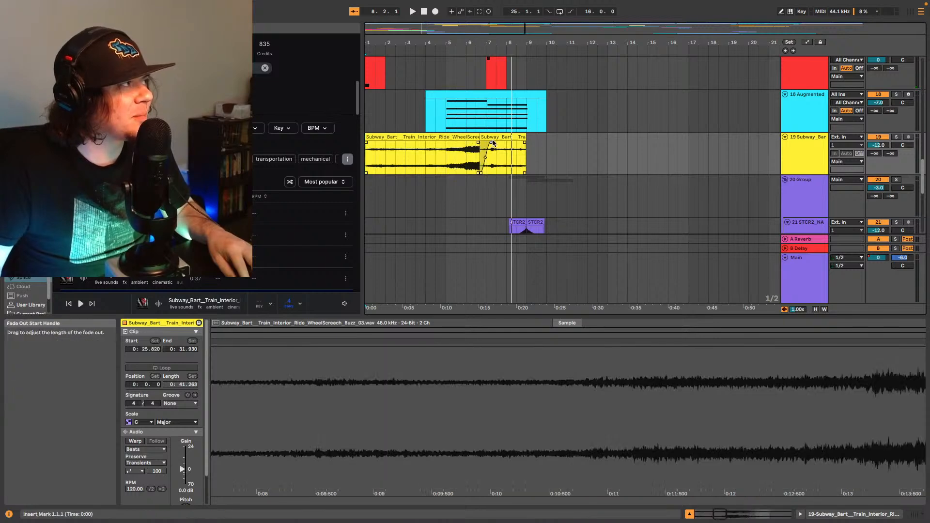
{"action": "left_click_drag", "start_coordinate": [486, 142], "coordinate": [520, 144]}
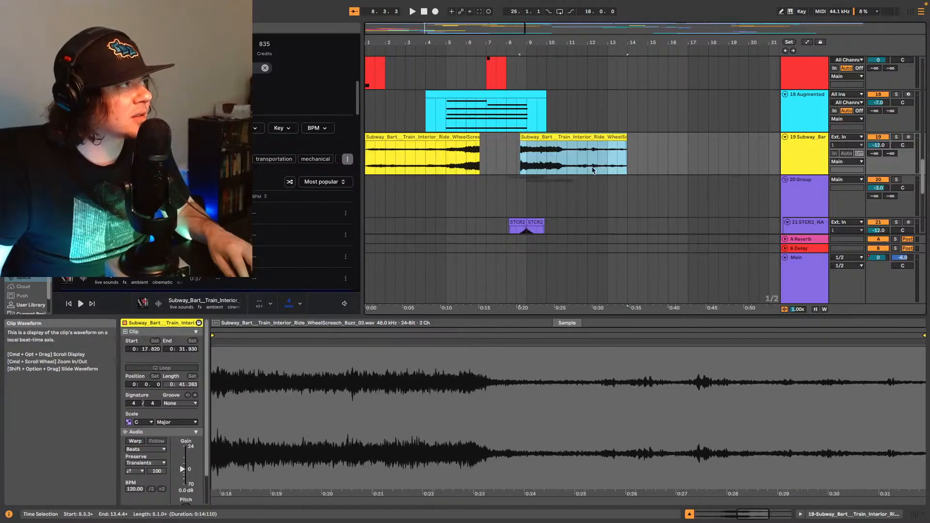
{"action": "left_click", "coordinate": [896, 137]}
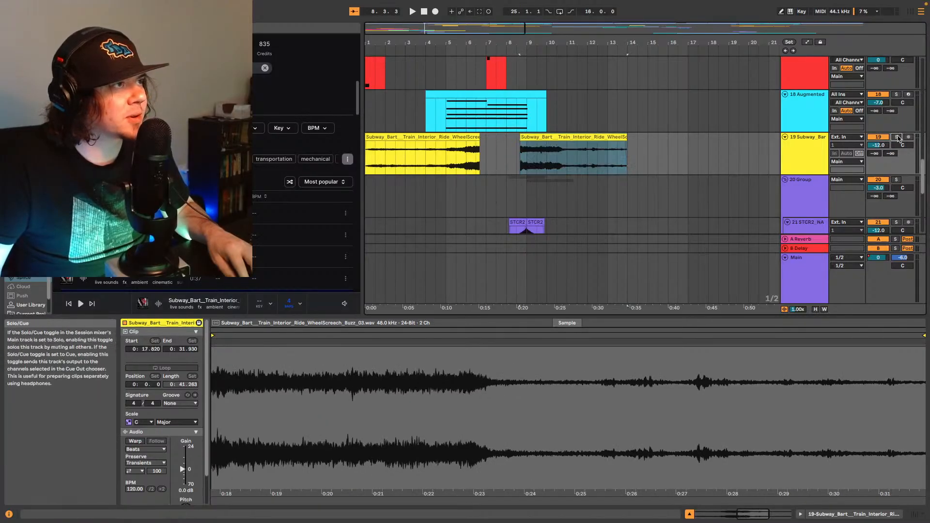
{"action": "left_click", "coordinate": [567, 159]}
{"action": "key", "text": "space"}
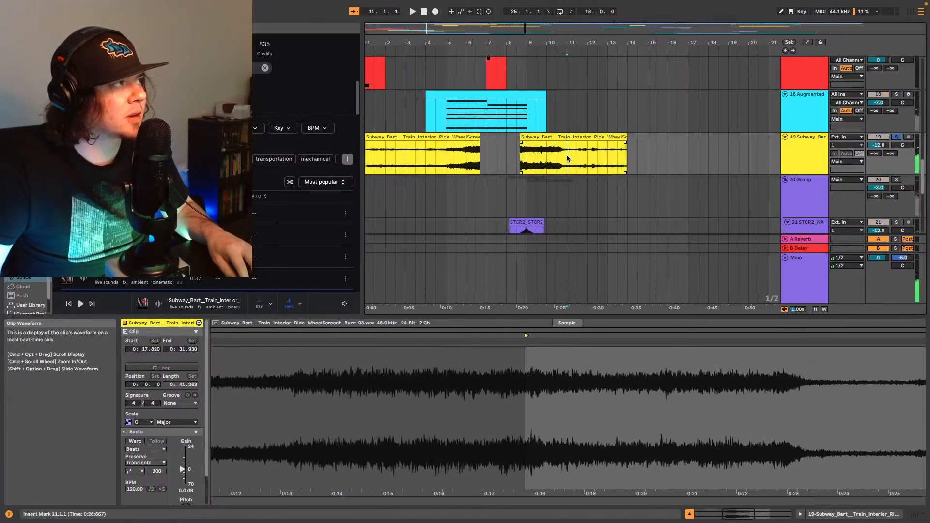
{"action": "left_click", "coordinate": [568, 154]}
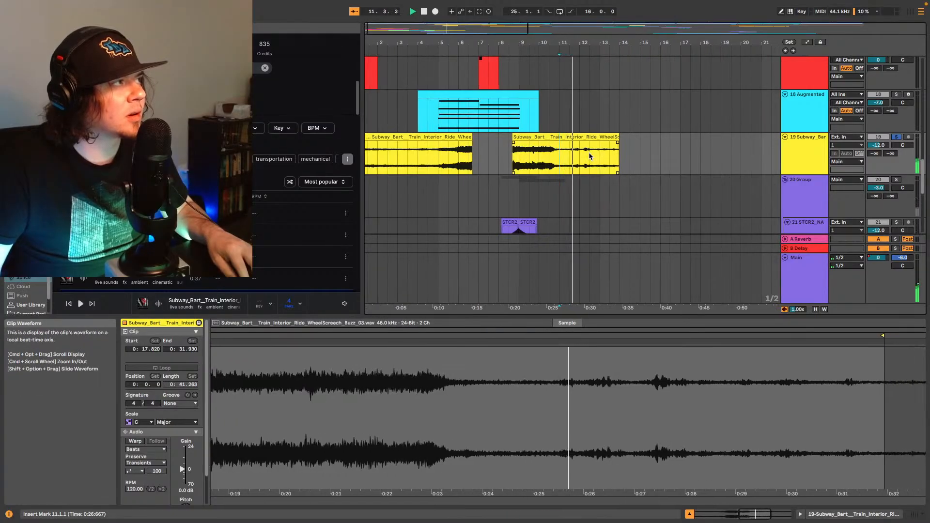
{"action": "key", "text": "space"}
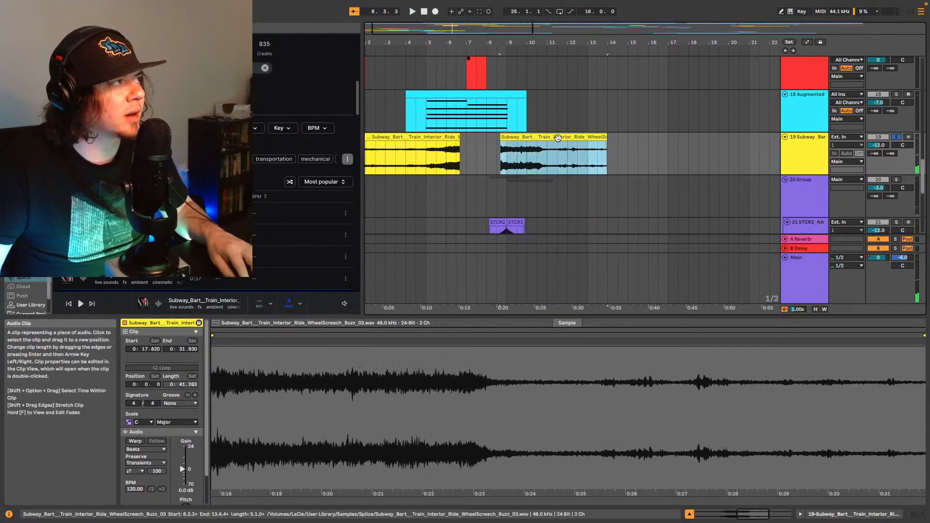
Step: Extend the second subway clip back to the sample's beginning, trim its end to 9.263 s, and place it from 5.3.1 to 8.4.4
{"action": "left_click_drag", "start_coordinate": [596, 150], "coordinate": [713, 152]}
{"action": "left_click_drag", "start_coordinate": [617, 138], "coordinate": [469, 140]}
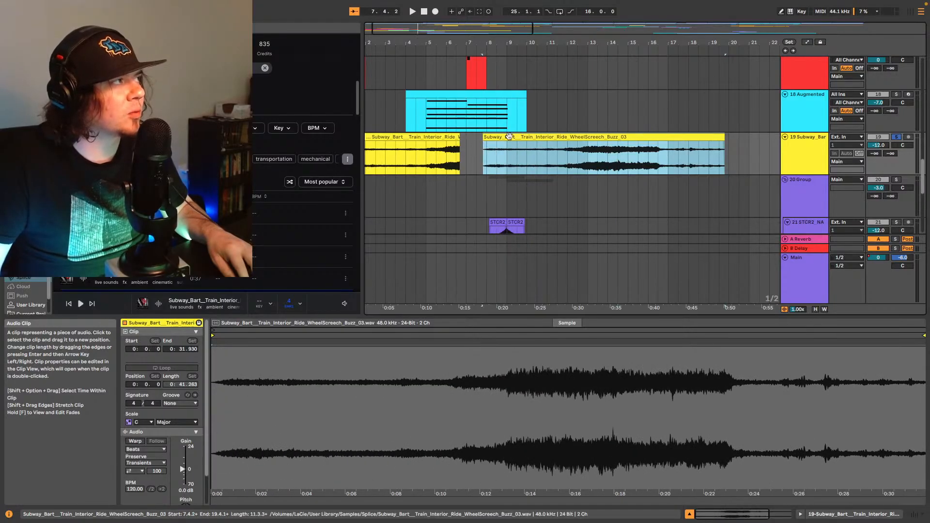
{"action": "left_click_drag", "start_coordinate": [721, 138], "coordinate": [471, 143]}
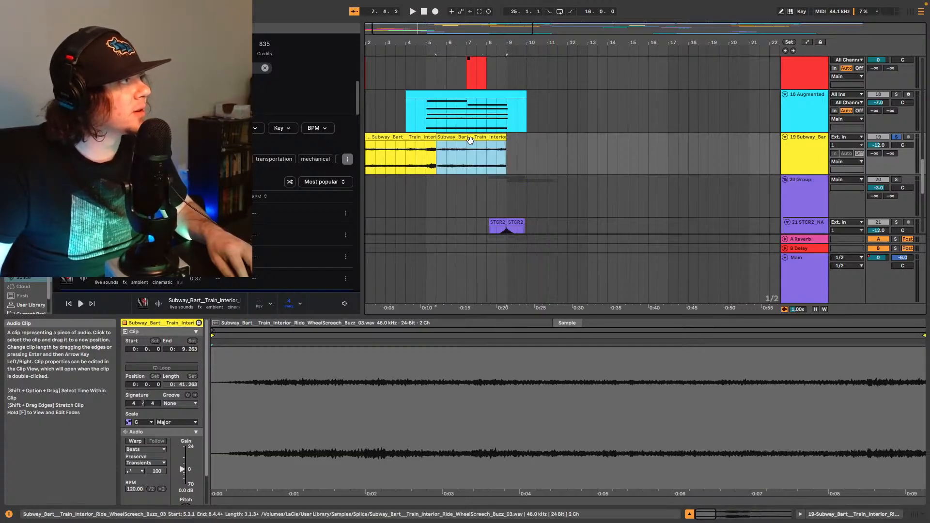
Step: Crossfade the two subway clips around bar 6 and play the soloed track from 4.3.1 across the transition
{"action": "left_click", "coordinate": [435, 144]}
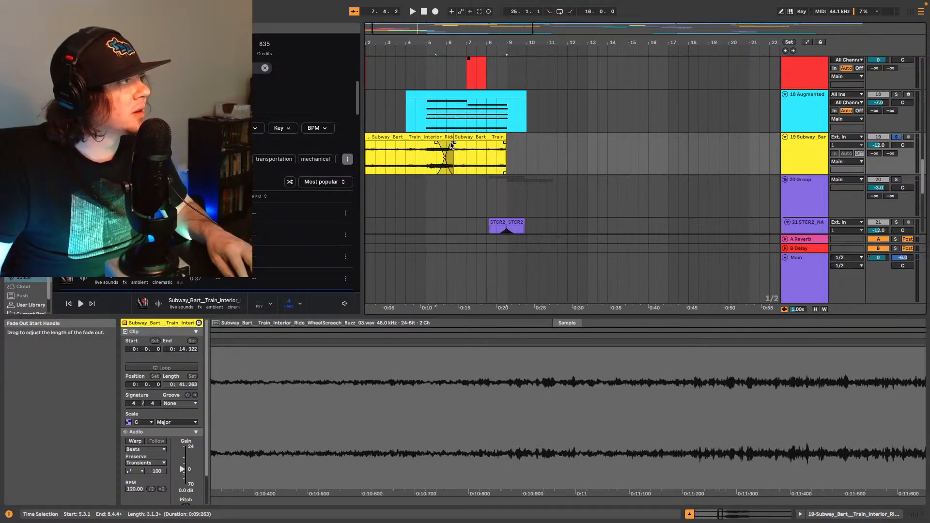
{"action": "key", "text": "space"}
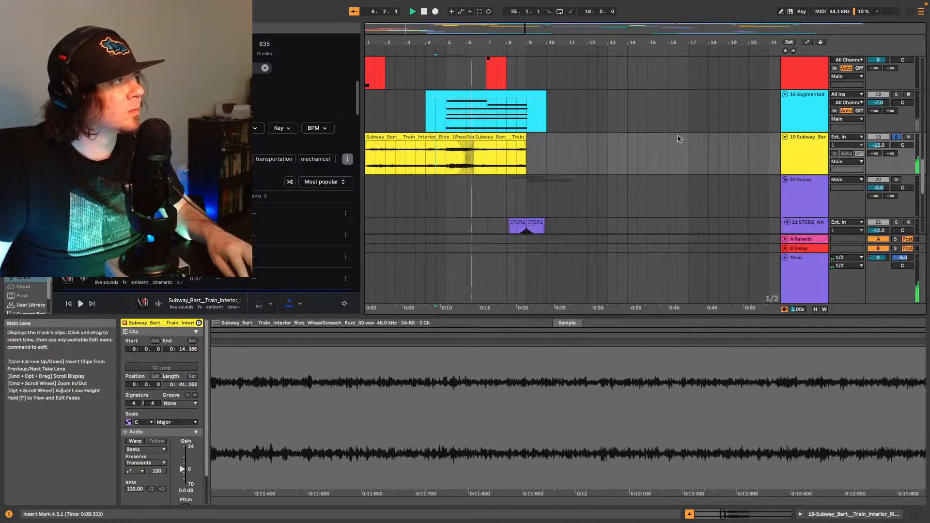
{"action": "key", "text": "space"}
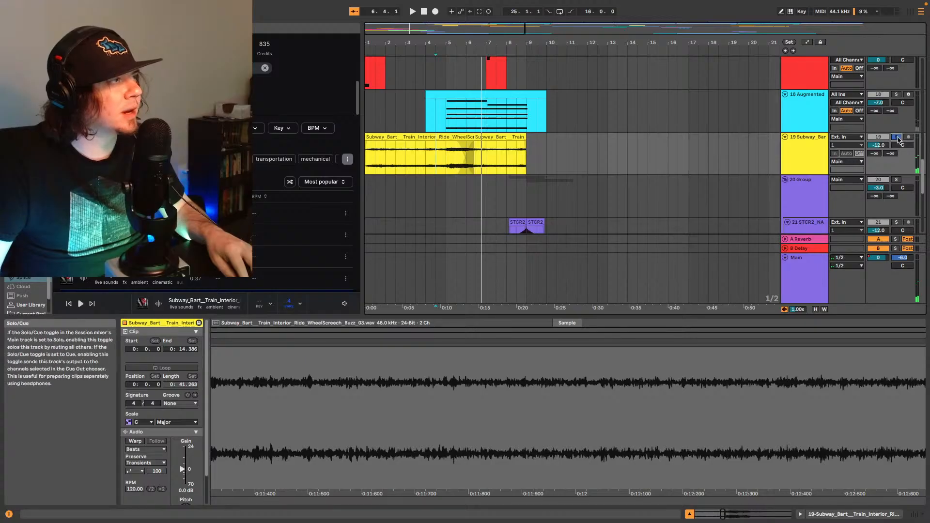
Step: Unsolo the subway track, lower its volume to -13.0 dB while playing the full mix, and return to the song start
{"action": "left_click", "coordinate": [897, 137]}
{"action": "key", "text": "space"}
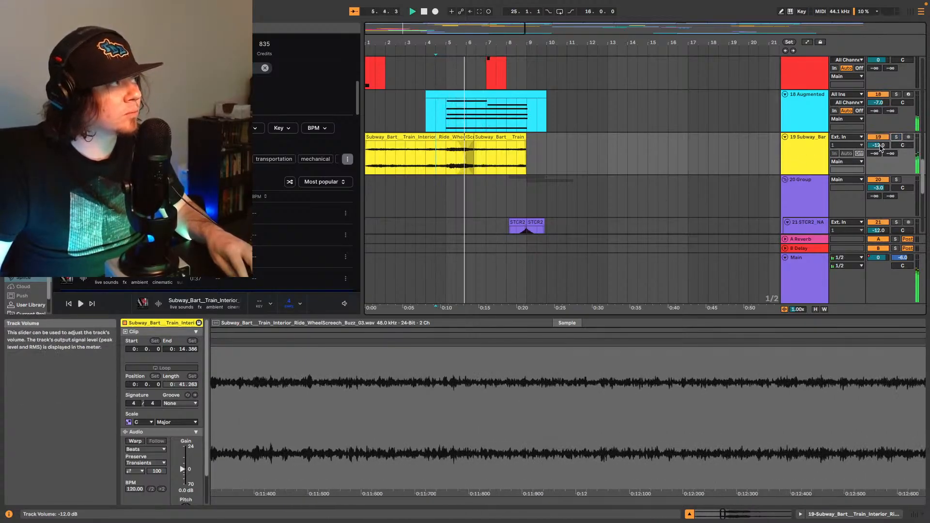
{"action": "left_click_drag", "start_coordinate": [880, 146], "coordinate": [881, 151]}
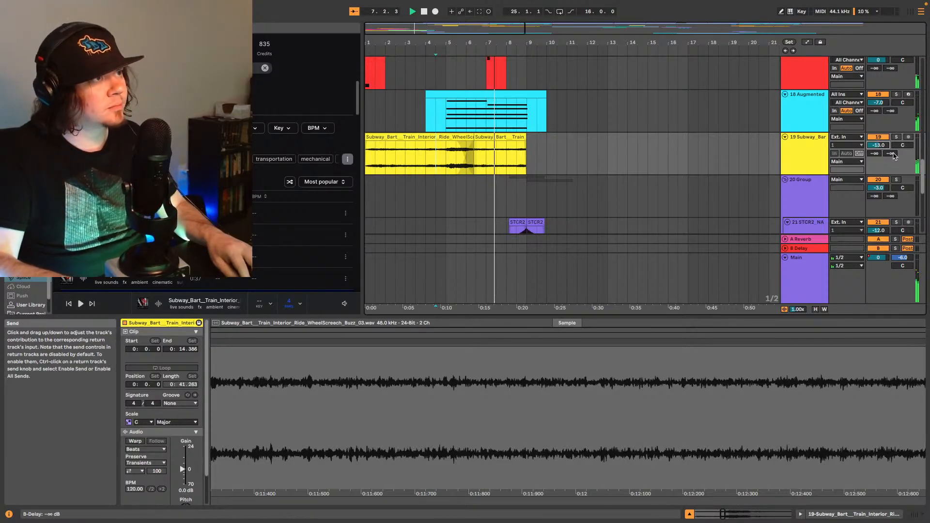
{"action": "key", "text": "Up"}
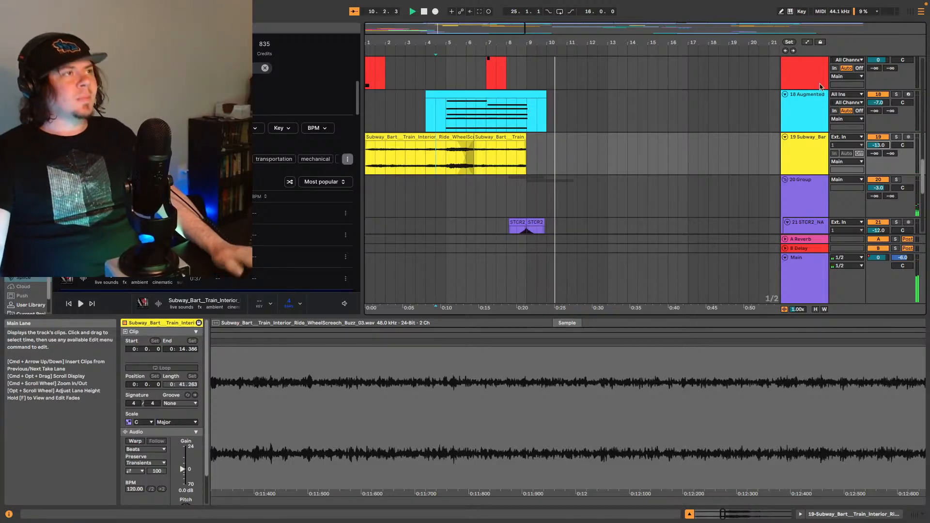
{"action": "key", "text": "space"}
{"action": "left_click", "coordinate": [786, 51]}
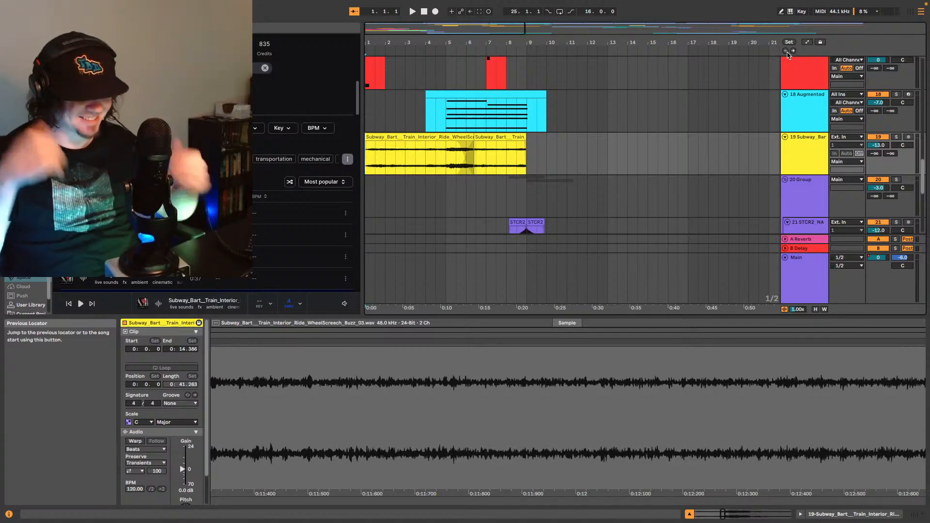
Step: Play the arrangement from bar 1 and examine the clips on all tracks across the whole song
{"action": "key", "text": "space"}
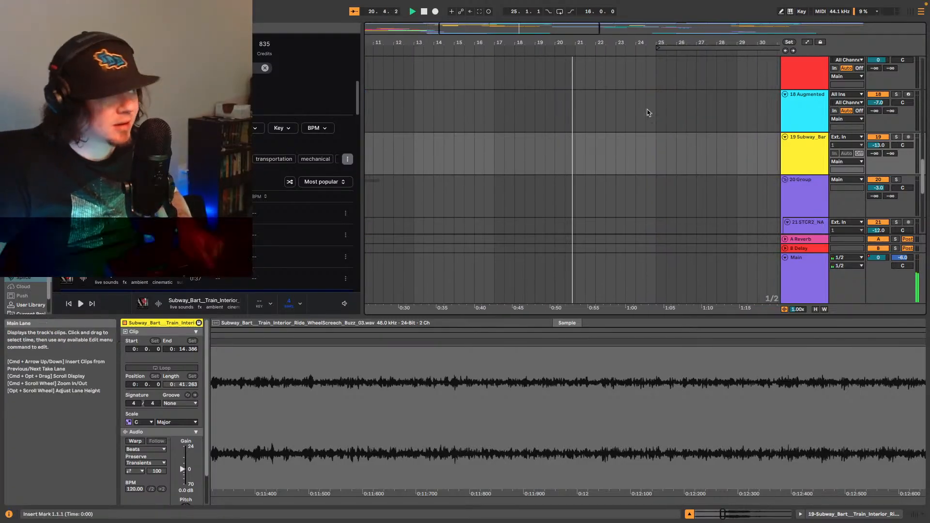
{"action": "left_click_drag", "start_coordinate": [661, 29], "coordinate": [679, 7]}
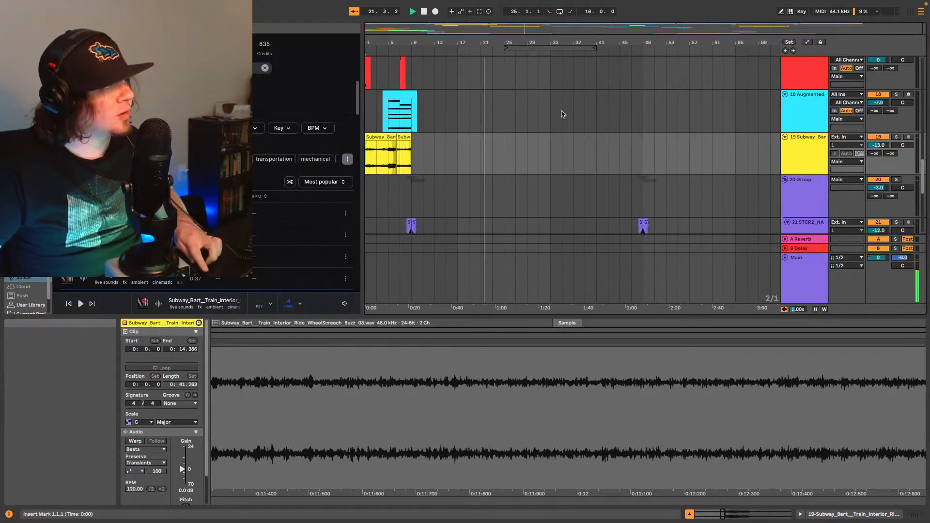
{"action": "scroll", "coordinate": [567, 118], "scroll_direction": "up", "scroll_amount": 3}
{"action": "scroll", "coordinate": [536, 126], "scroll_direction": "up", "scroll_amount": 8}
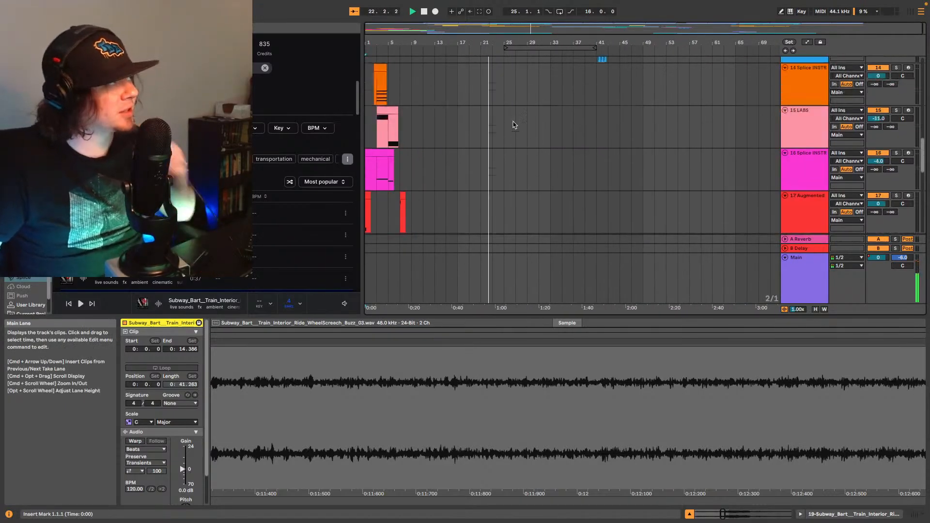
{"action": "scroll", "coordinate": [516, 123], "scroll_direction": "up", "scroll_amount": 2}
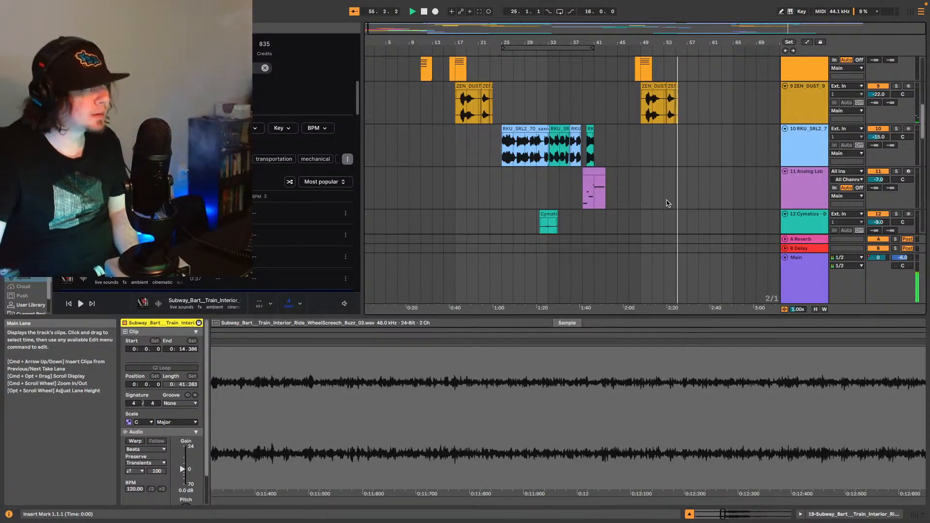
{"action": "scroll", "coordinate": [634, 154], "scroll_direction": "up", "scroll_amount": 10}
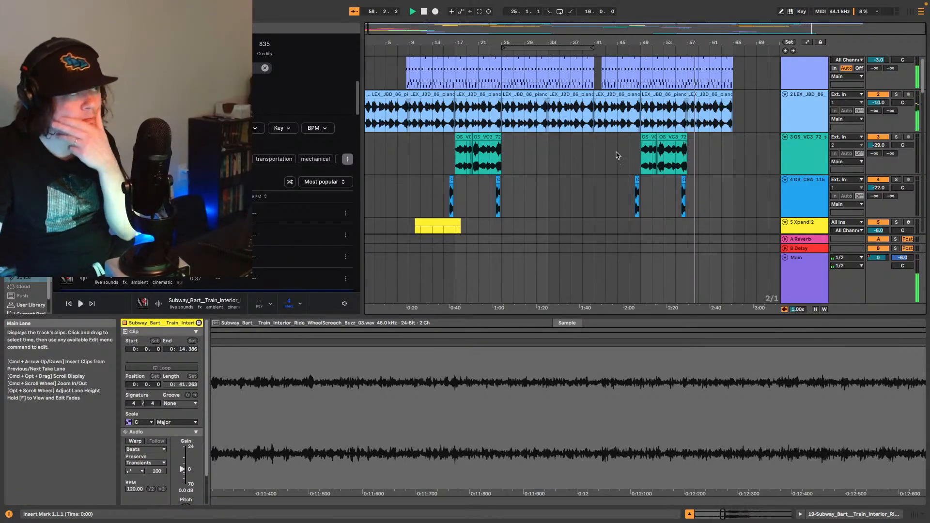
{"action": "scroll", "coordinate": [616, 155], "scroll_direction": "down", "scroll_amount": 1}
{"action": "scroll", "coordinate": [620, 162], "scroll_direction": "down", "scroll_amount": 9}
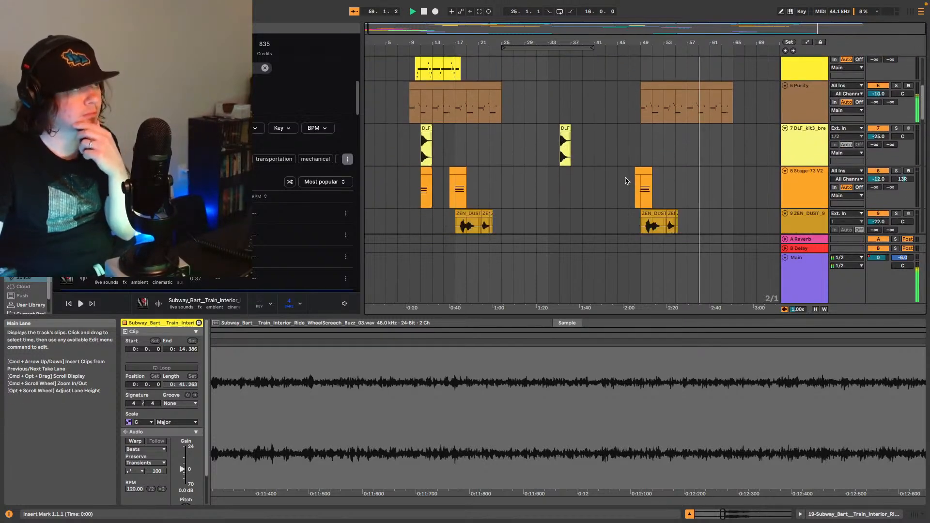
{"action": "scroll", "coordinate": [629, 183], "scroll_direction": "down", "scroll_amount": 10}
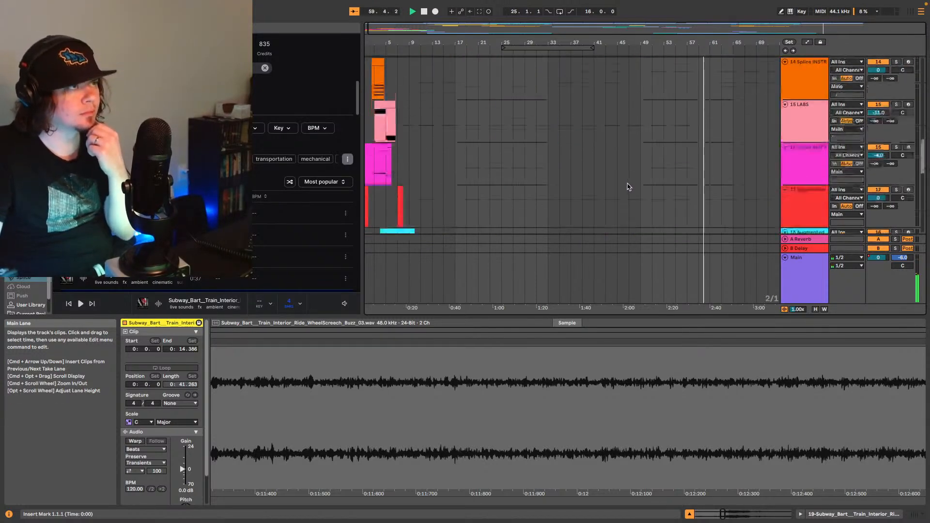
{"action": "scroll", "coordinate": [630, 187], "scroll_direction": "down", "scroll_amount": 8}
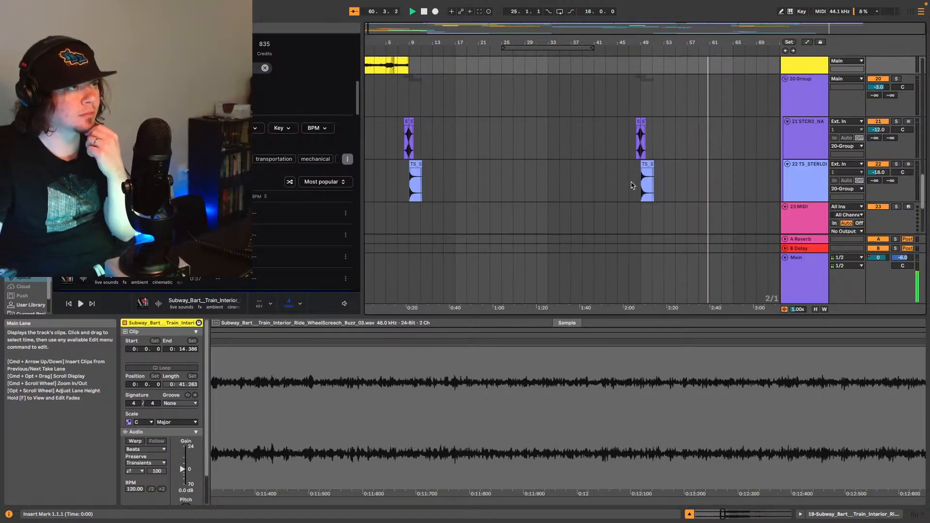
{"action": "scroll", "coordinate": [631, 187], "scroll_direction": "down", "scroll_amount": 6}
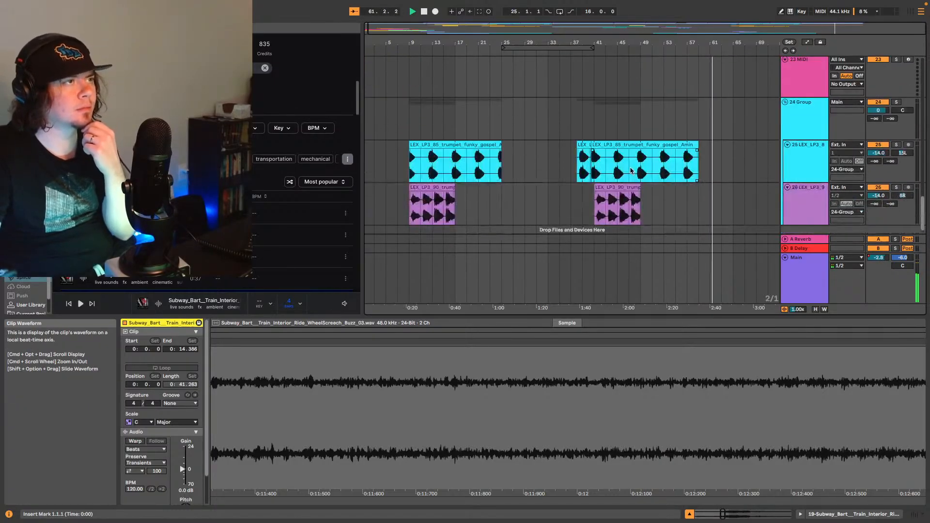
{"action": "scroll", "coordinate": [632, 168], "scroll_direction": "up", "scroll_amount": 5}
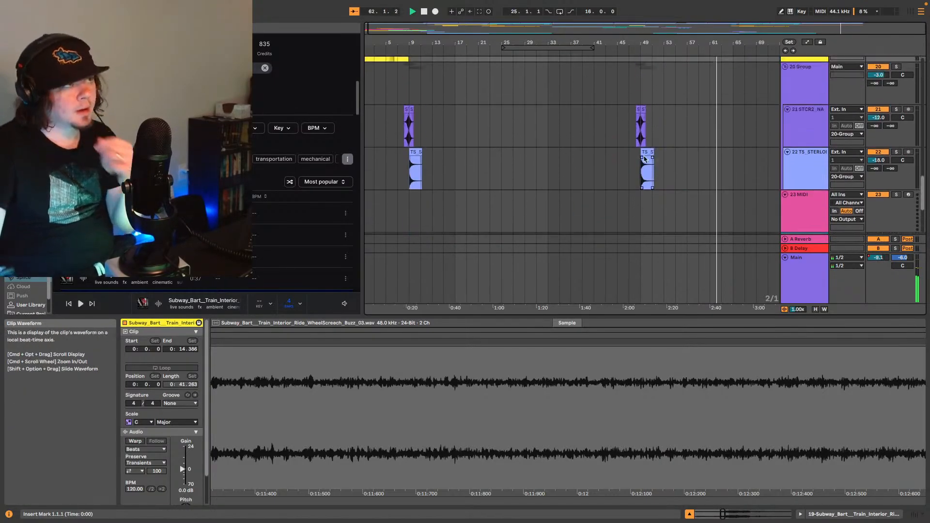
{"action": "scroll", "coordinate": [641, 164], "scroll_direction": "up", "scroll_amount": 6}
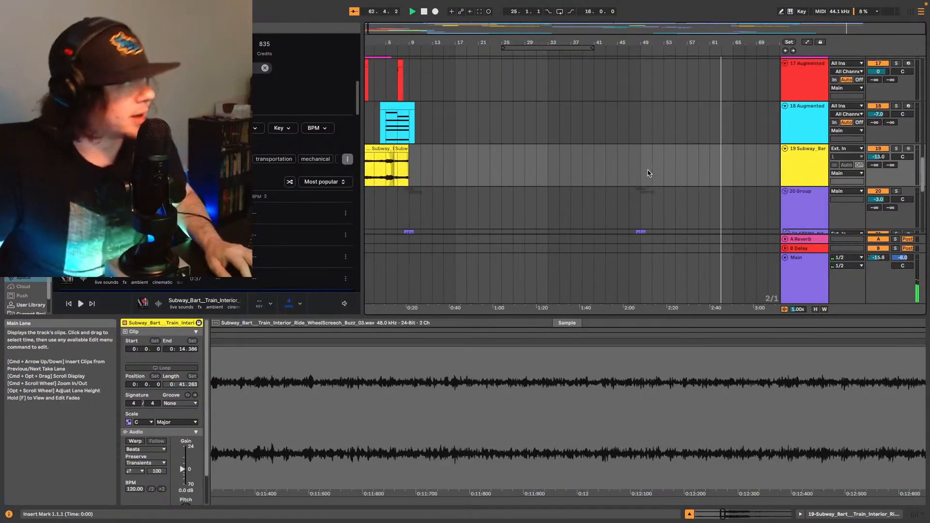
{"action": "scroll", "coordinate": [651, 172], "scroll_direction": "down", "scroll_amount": 1}
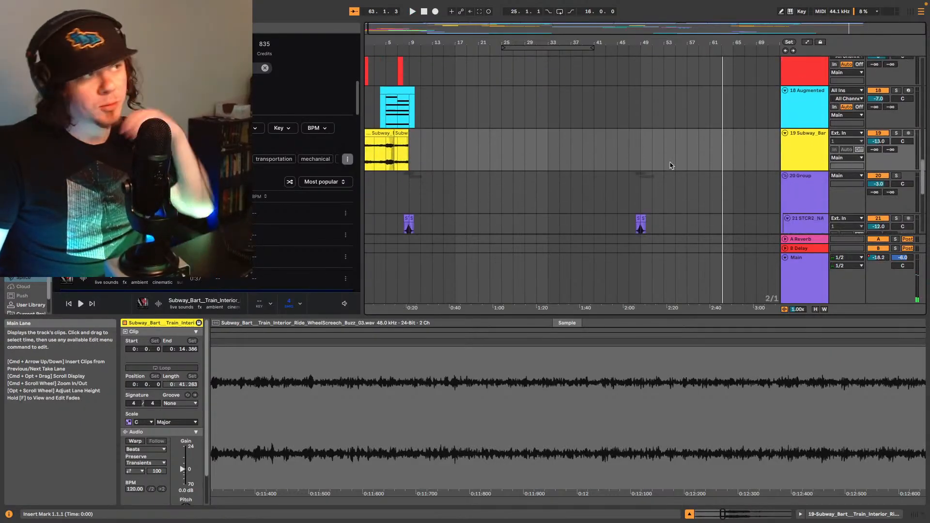
Step: Play from around bar 17 and insert a new MIDI track below the ZEN_DUST saxophone track
{"action": "scroll", "coordinate": [669, 168], "scroll_direction": "up", "scroll_amount": 3}
{"action": "scroll", "coordinate": [666, 171], "scroll_direction": "down", "scroll_amount": 3}
{"action": "scroll", "coordinate": [664, 171], "scroll_direction": "up", "scroll_amount": 5}
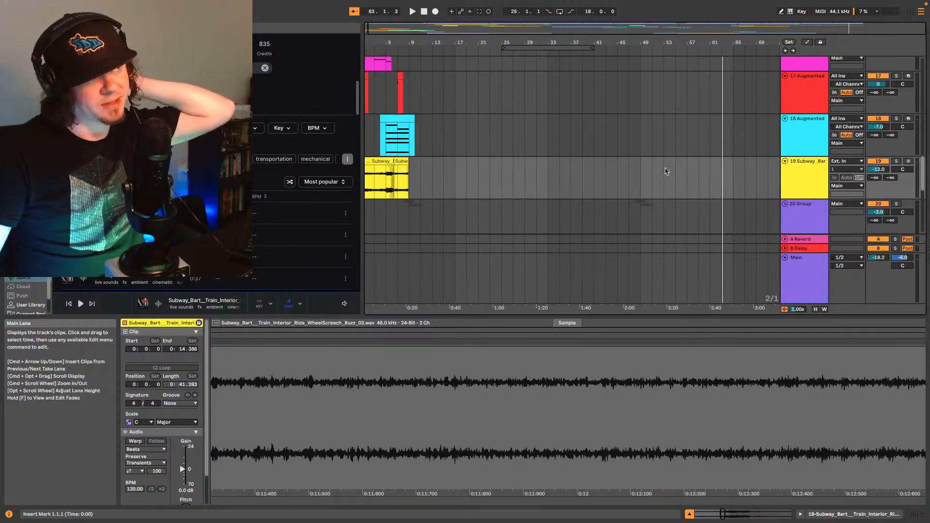
{"action": "scroll", "coordinate": [567, 136], "scroll_direction": "up", "scroll_amount": 10}
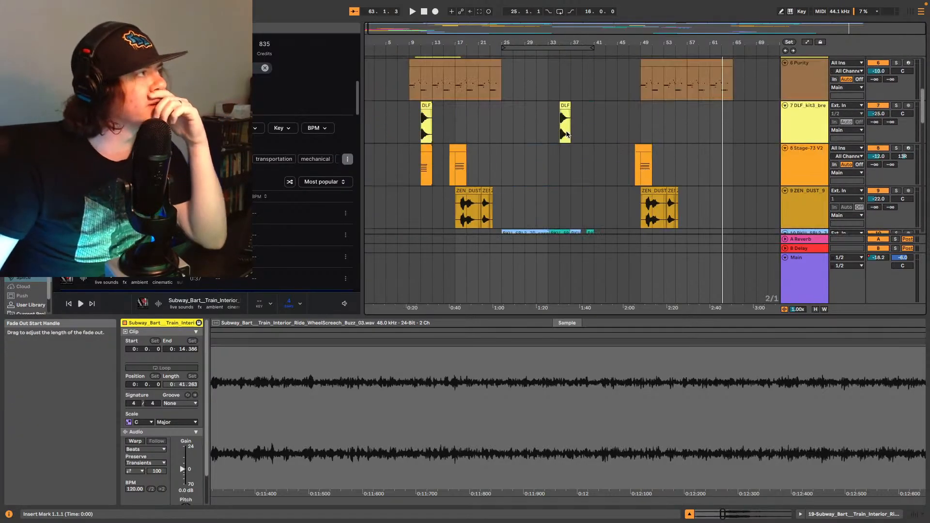
{"action": "left_click", "coordinate": [453, 53]}
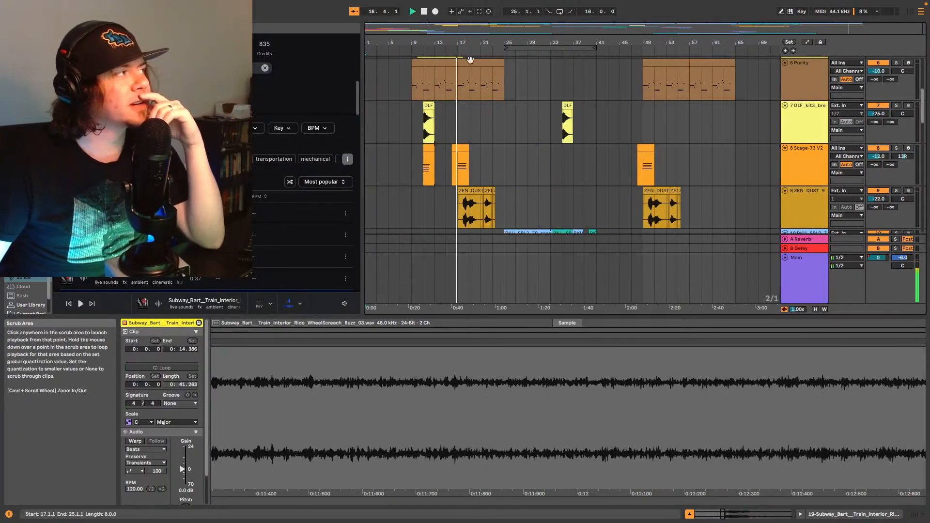
{"action": "scroll", "coordinate": [737, 145], "scroll_direction": "down", "scroll_amount": 2}
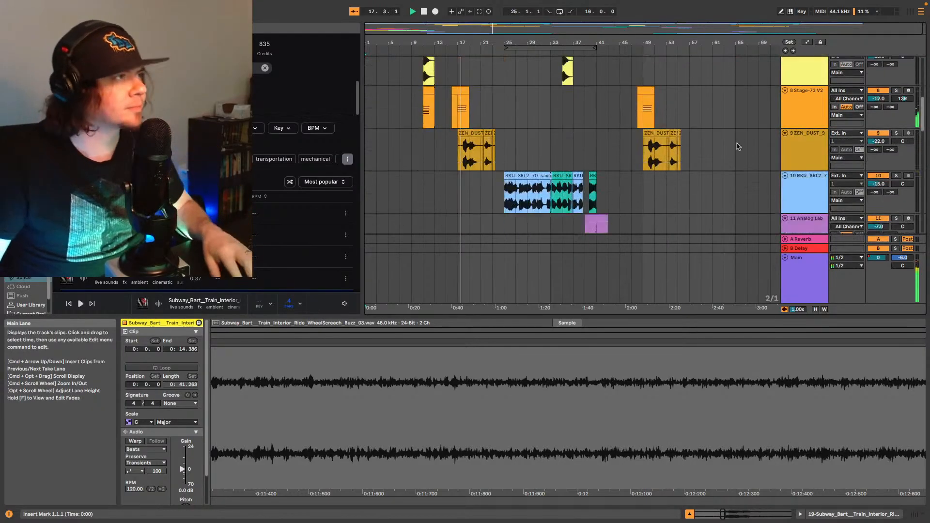
{"action": "left_click", "coordinate": [808, 152]}
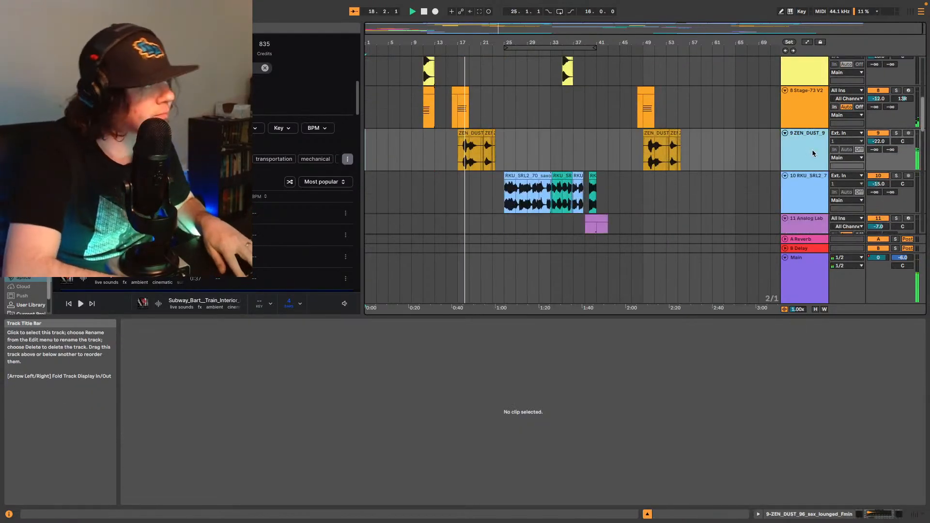
{"action": "key", "text": "super+shift+t"}
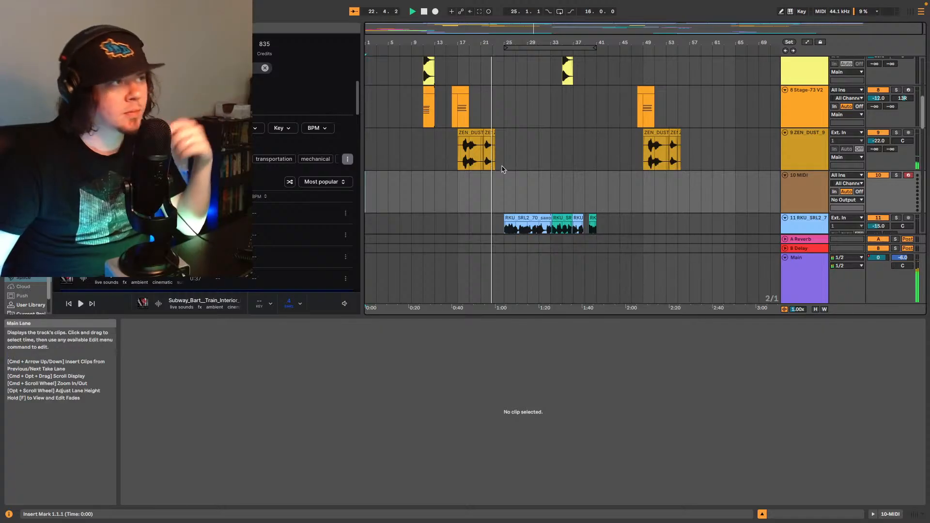
{"action": "key", "text": "space"}
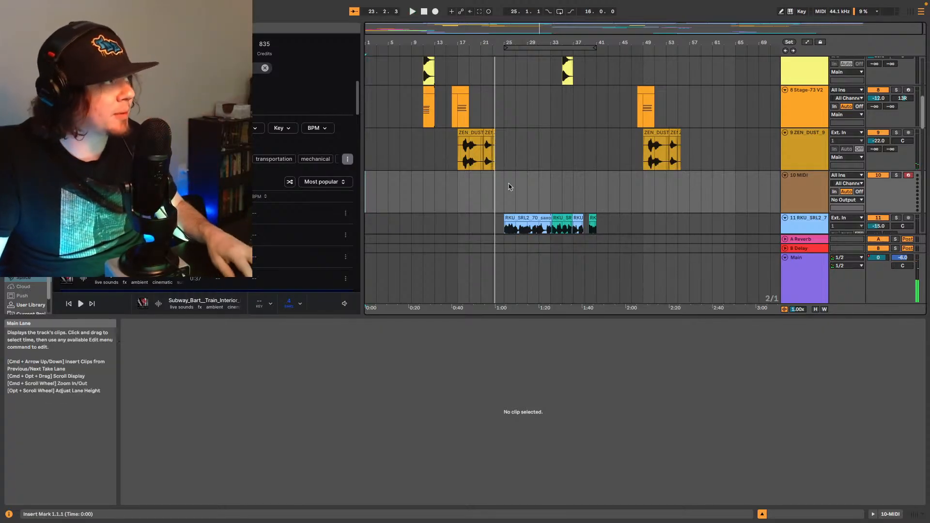
Step: Place the insert marker at bar 23, then clear the sample browser's search and open the brass and woodwinds samples
{"action": "left_click", "coordinate": [496, 195]}
{"action": "left_click", "coordinate": [194, 68]}
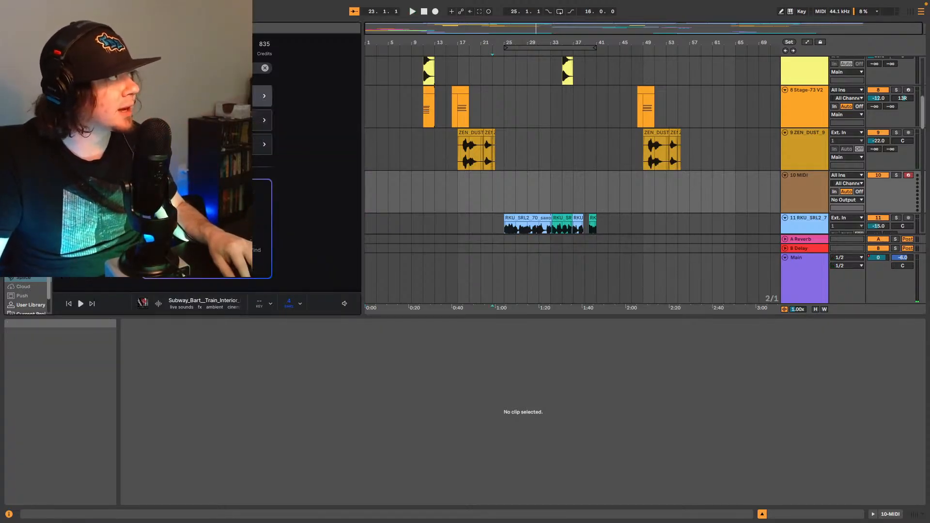
{"action": "key", "text": "BackSpace"}
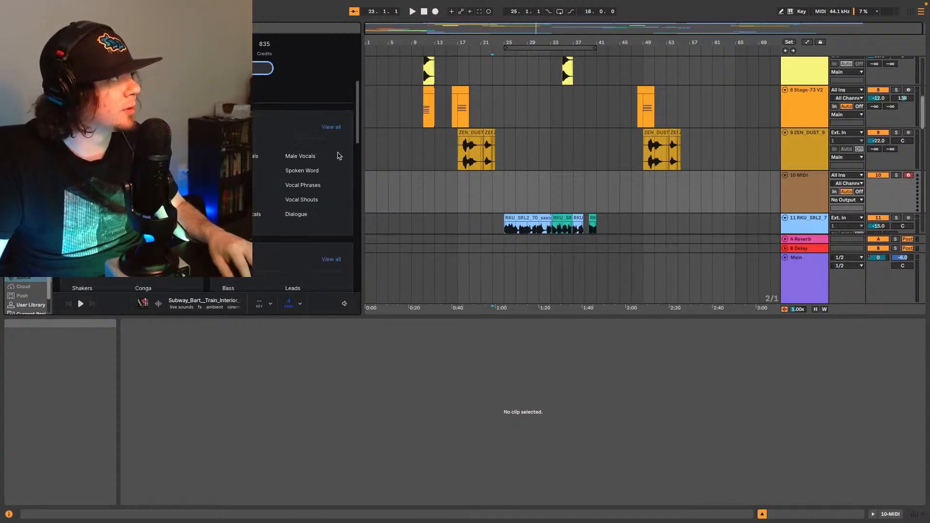
{"action": "left_click_drag", "start_coordinate": [361, 161], "coordinate": [319, 165]}
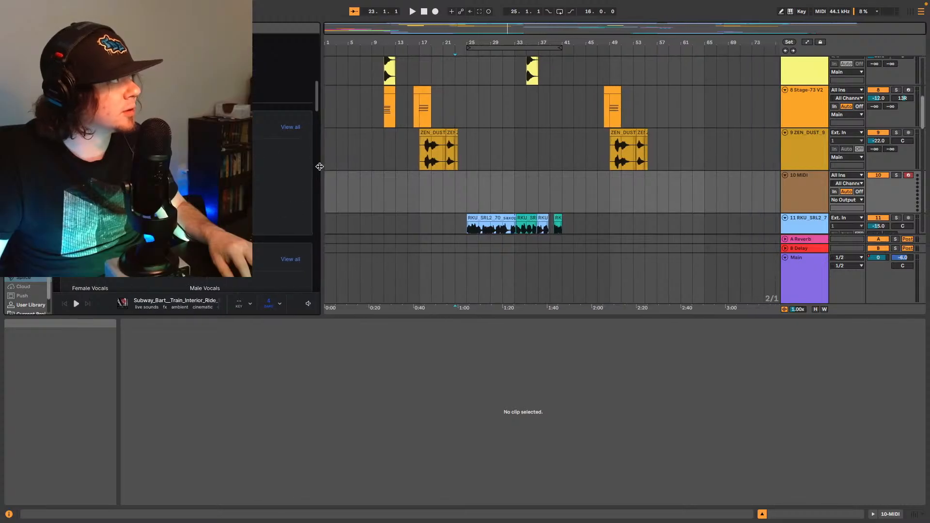
{"action": "scroll", "coordinate": [270, 167], "scroll_direction": "down", "scroll_amount": 1}
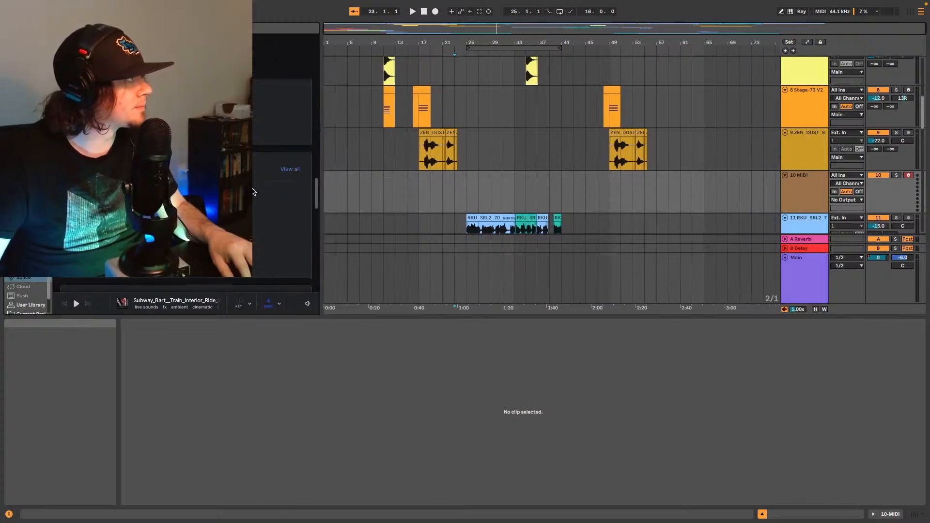
{"action": "scroll", "coordinate": [253, 190], "scroll_direction": "down", "scroll_amount": 2}
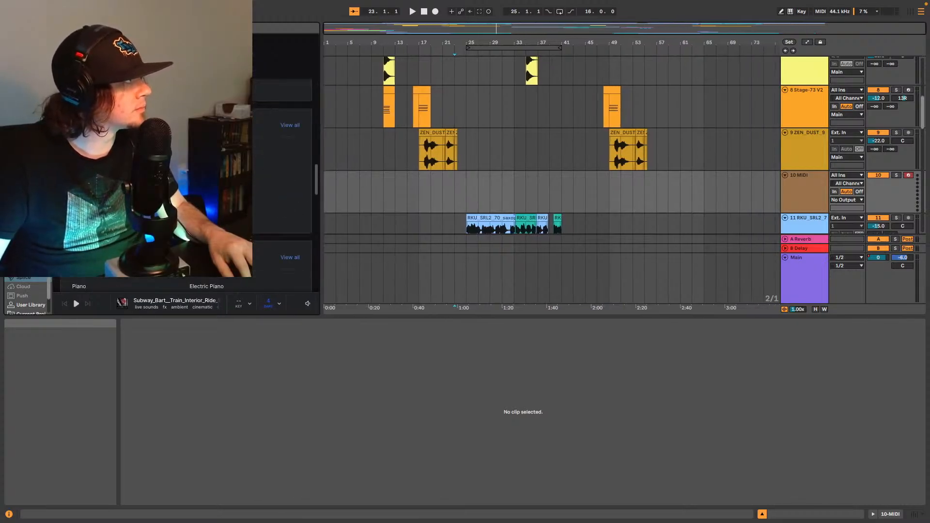
{"action": "left_click", "coordinate": [213, 177]}
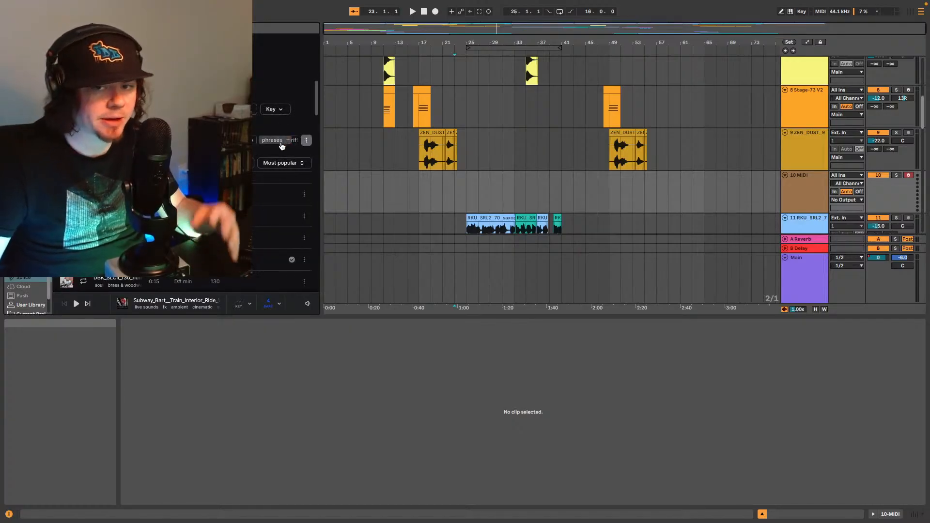
Step: Filter the brass and woodwinds samples to flute
{"action": "scroll", "coordinate": [284, 193], "scroll_direction": "down", "scroll_amount": 2}
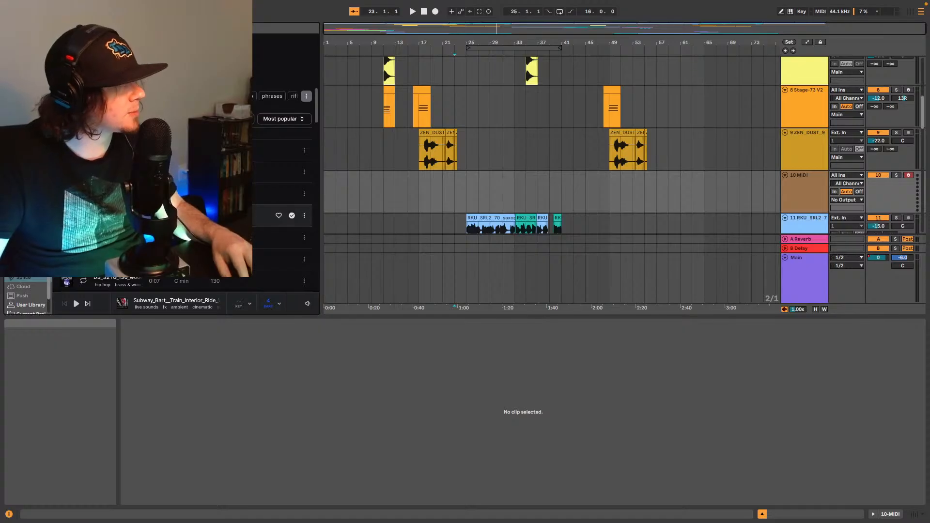
{"action": "scroll", "coordinate": [284, 194], "scroll_direction": "up", "scroll_amount": 2}
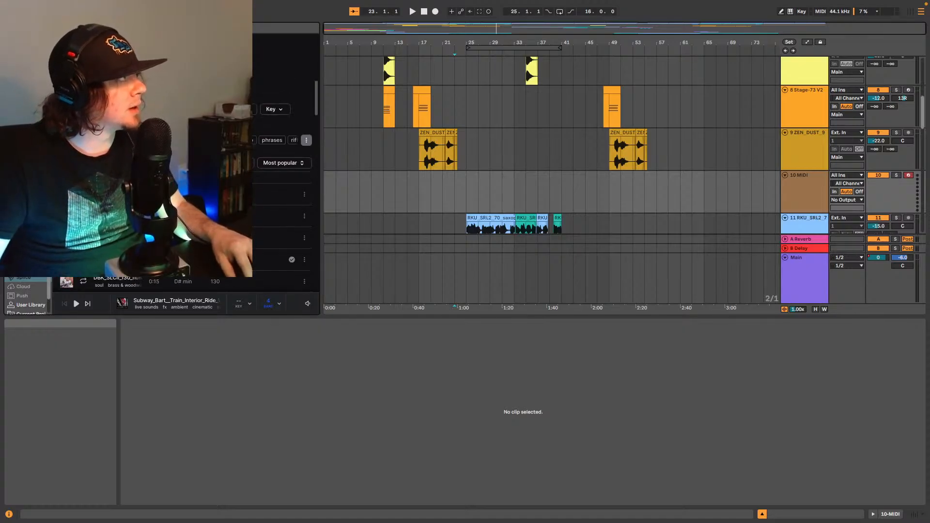
{"action": "left_click", "coordinate": [274, 109]}
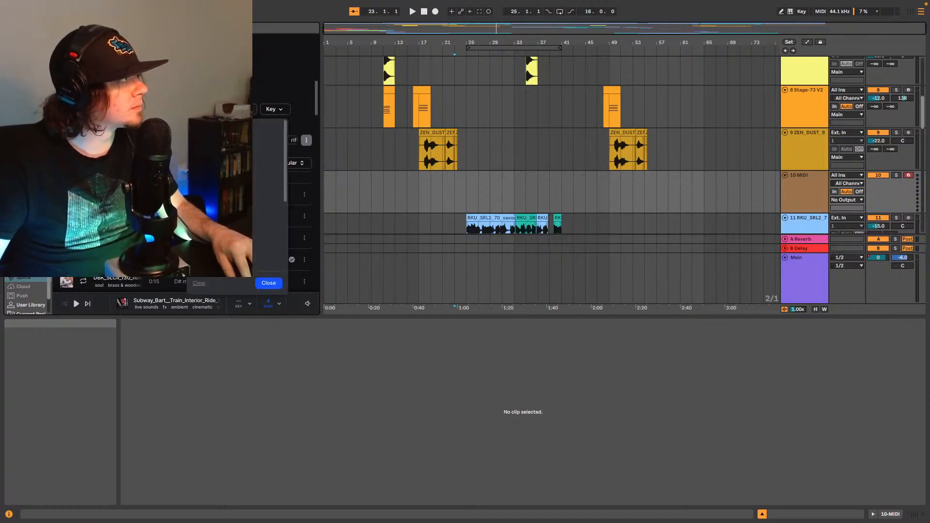
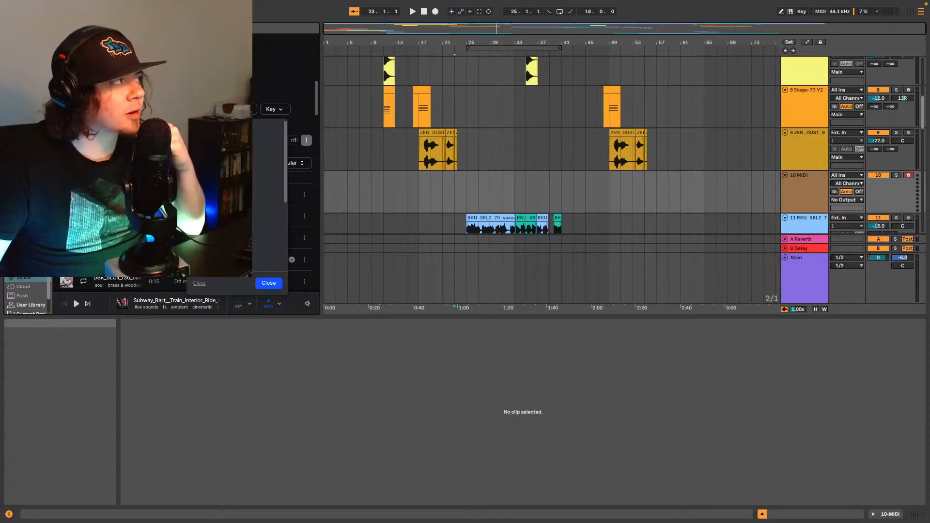
{"action": "left_click", "coordinate": [218, 195]}
{"action": "left_click", "coordinate": [270, 283]}
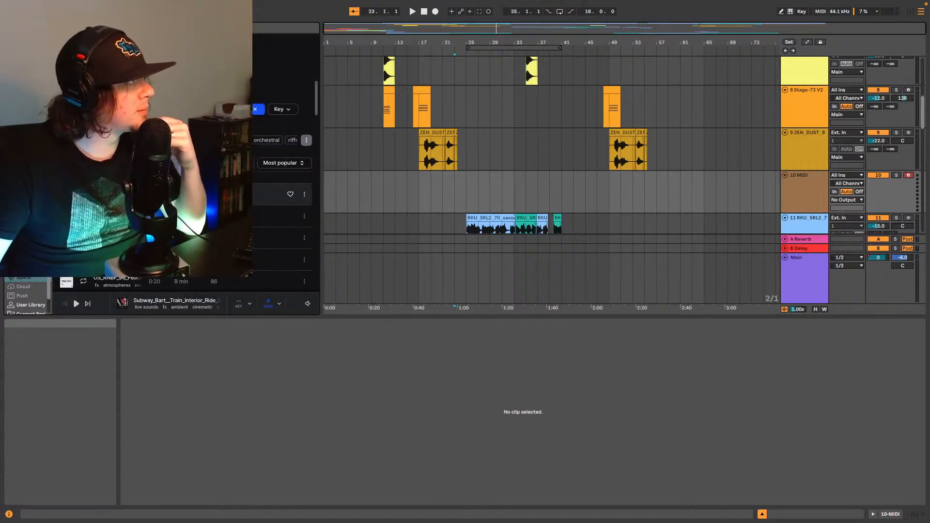
Step: Audition the flute loops from OSS_T2S_90_flute_off_center to BPM90_Cm_Anchor_Topline.wav against the arrangement playing from bar 23
{"action": "left_click", "coordinate": [146, 194]}
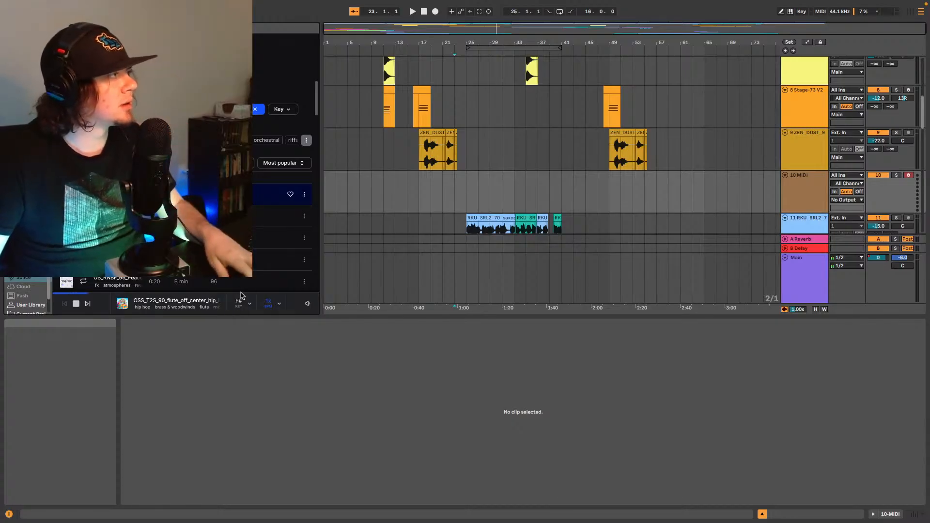
{"action": "key", "text": "space"}
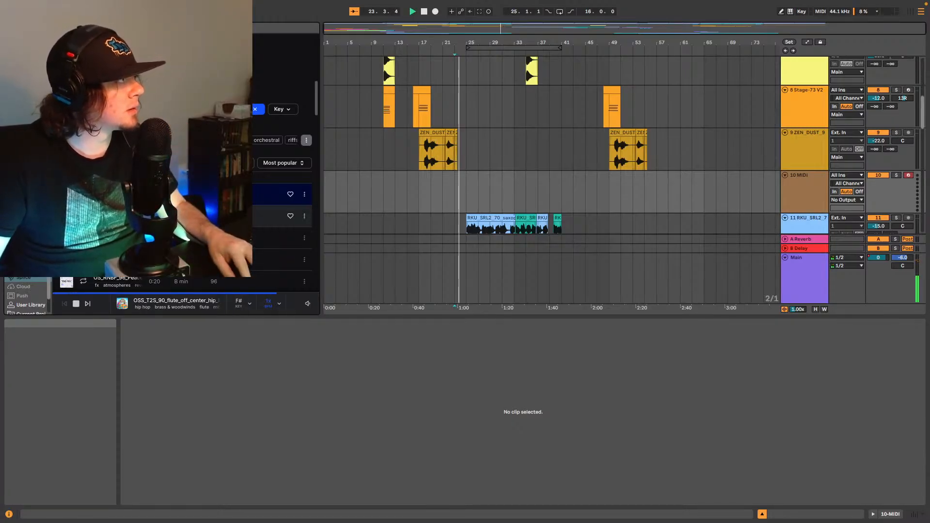
{"action": "key", "text": "Down"}
{"action": "left_click", "coordinate": [145, 238]}
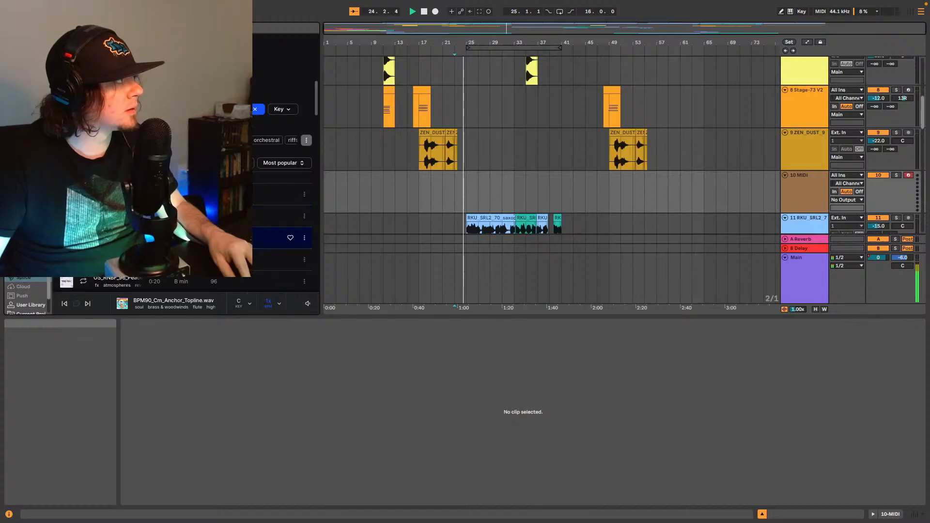
{"action": "scroll", "coordinate": [145, 216], "scroll_direction": "down", "scroll_amount": 3}
{"action": "key", "text": "space"}
{"action": "key", "text": "space"}
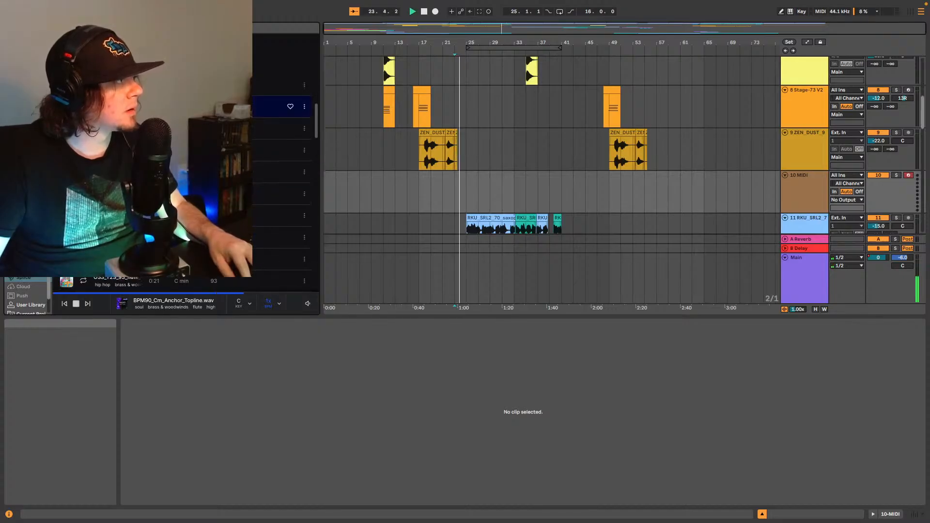
{"action": "key", "text": "space"}
Step: Play the arrangement from bar 21 with BPM90_Cm_Anchor_Topline.wav and set the sample browser's preview key to F
{"action": "left_click", "coordinate": [443, 188]}
{"action": "key", "text": "space"}
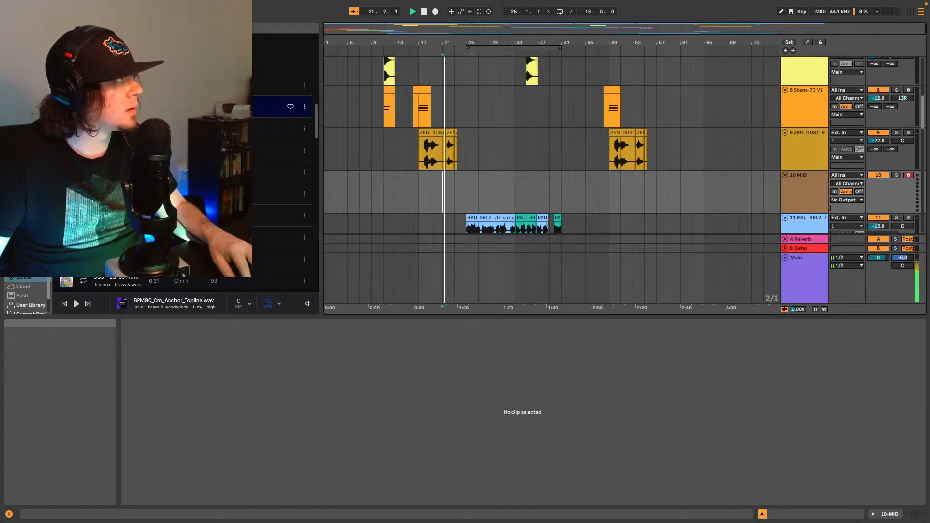
{"action": "left_click", "coordinate": [145, 107]}
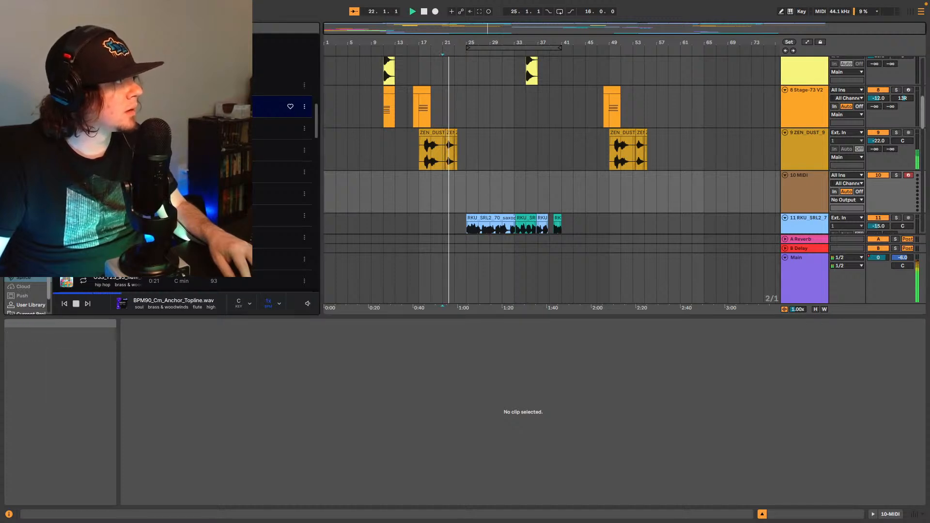
{"action": "left_click", "coordinate": [250, 304]}
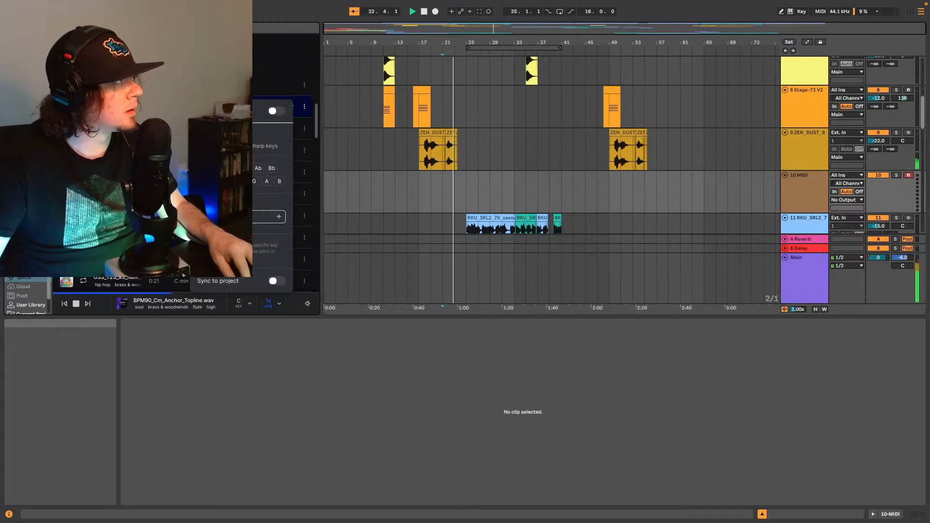
{"action": "left_click", "coordinate": [242, 181]}
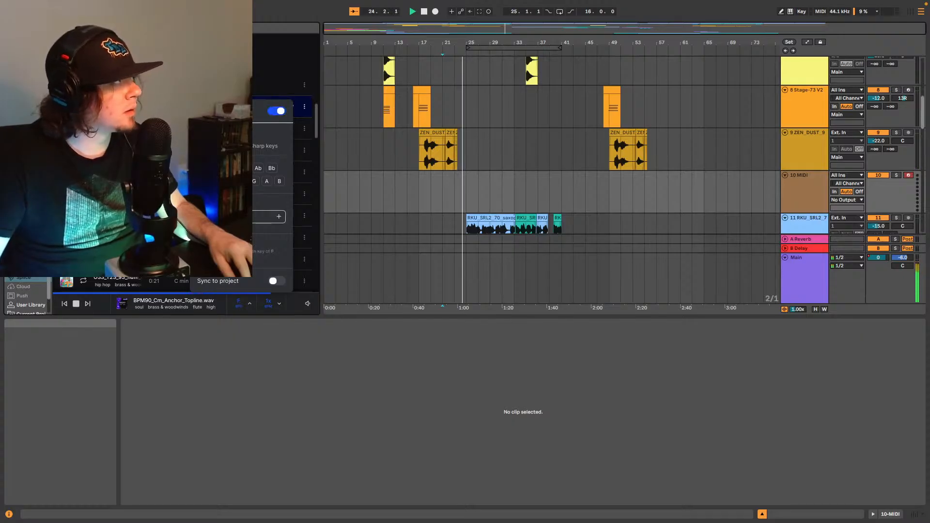
{"action": "key", "text": "space"}
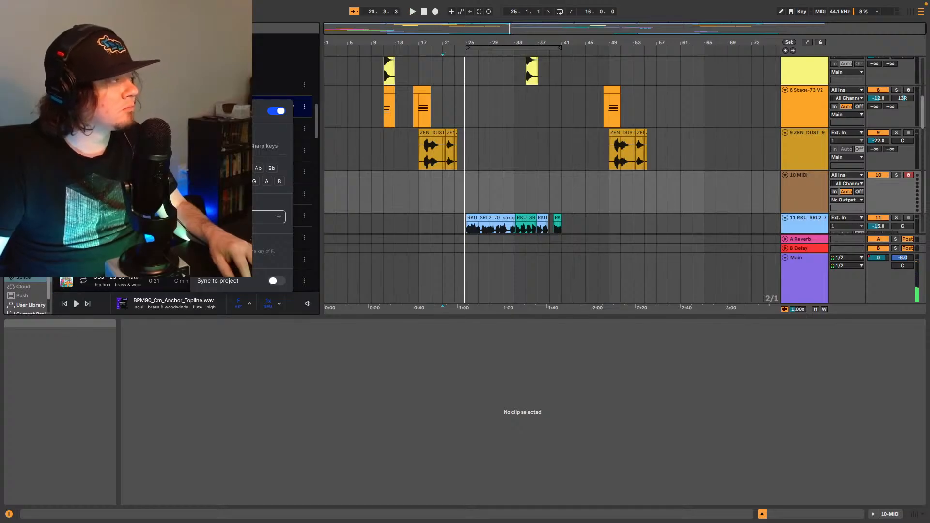
Step: Audition the flute samples from BPM90_Cm_Anchor_Topline.wav down to RKU_HPB_120_flute_loop_caspian, playing the arrangement from bar 23
{"action": "left_click", "coordinate": [121, 106]}
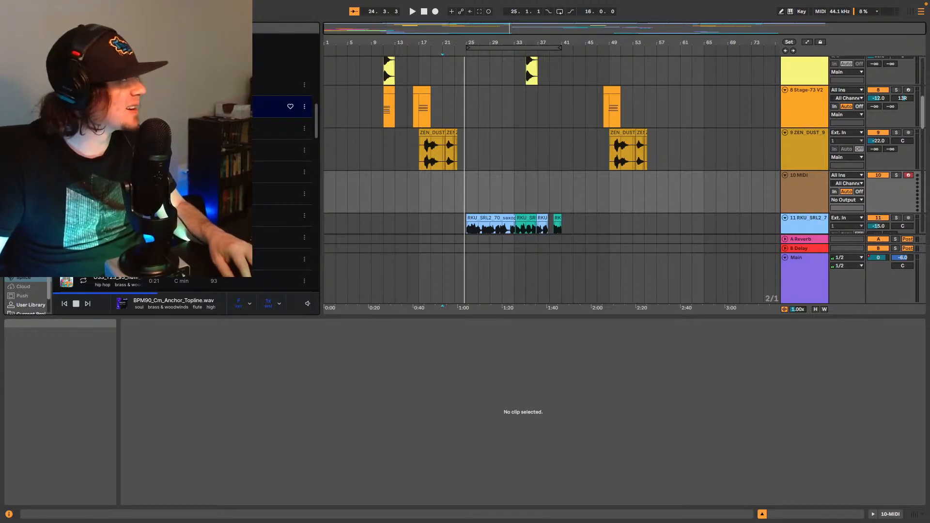
{"action": "left_click", "coordinate": [122, 128]}
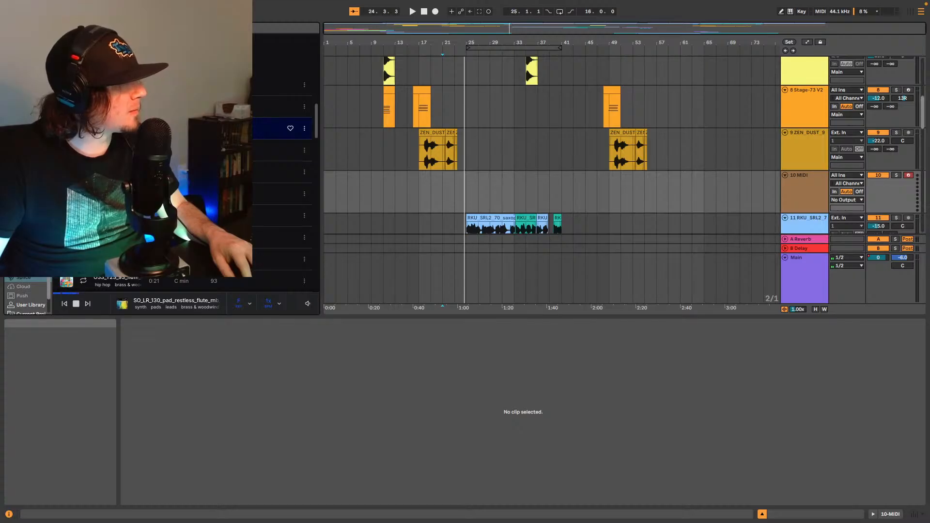
{"action": "left_click", "coordinate": [454, 189]}
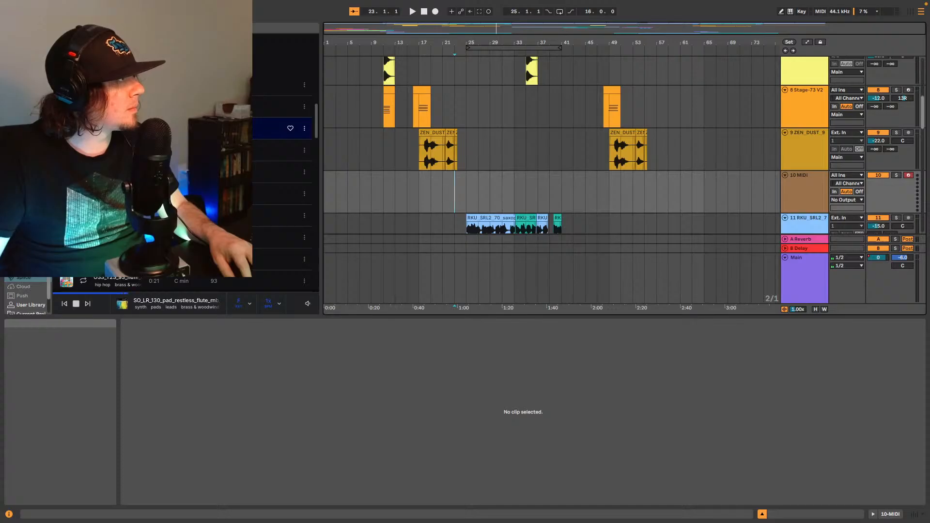
{"action": "key", "text": "space"}
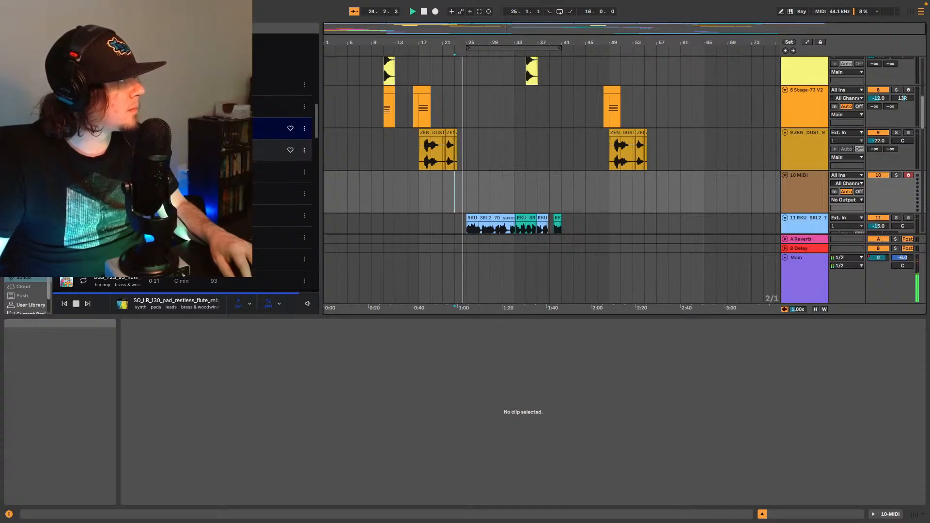
{"action": "key", "text": "Down"}
{"action": "key", "text": "Down"}
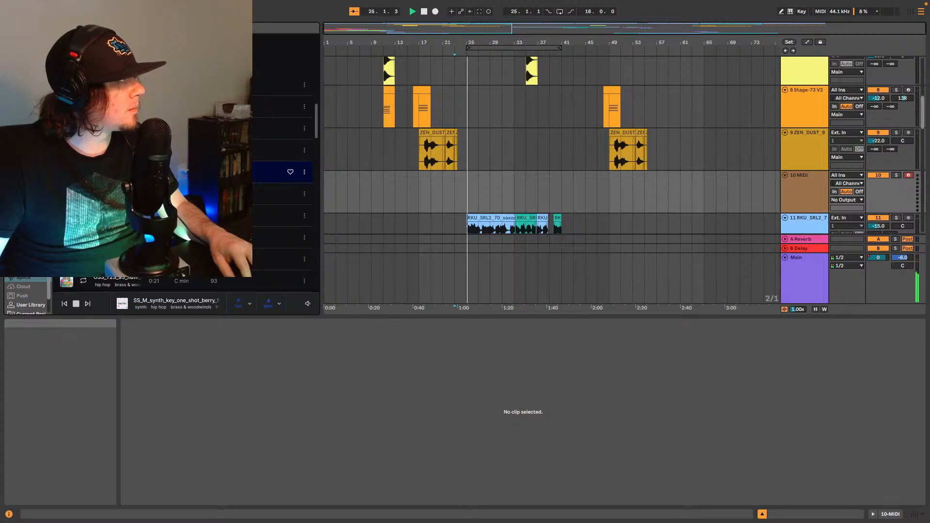
{"action": "key", "text": "Down"}
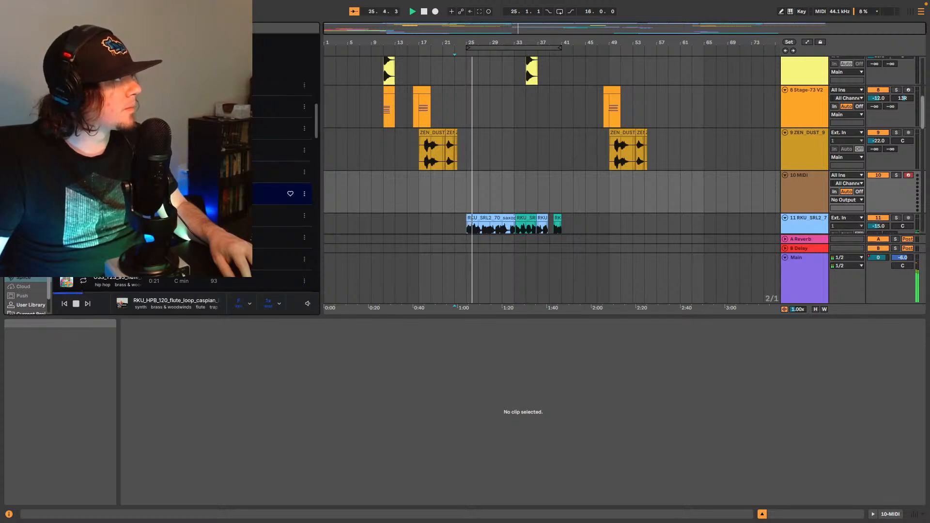
{"action": "key", "text": "space"}
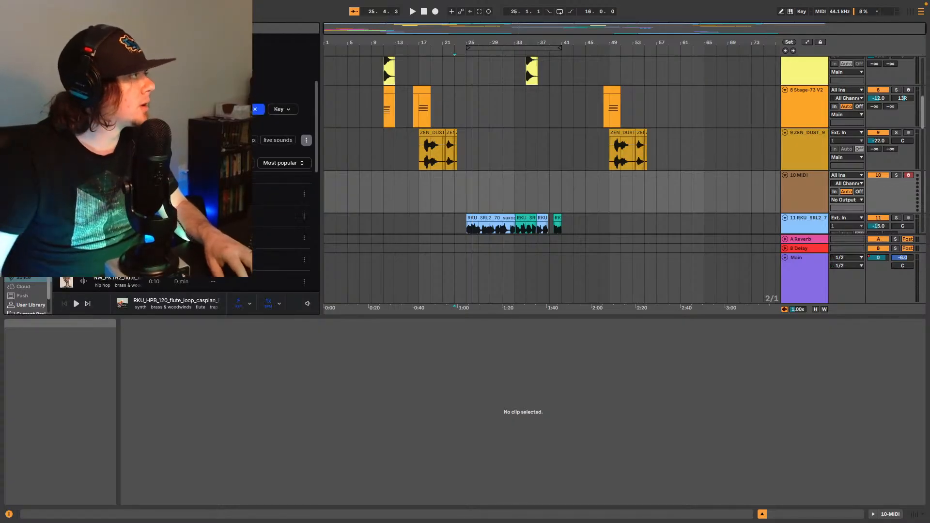
Step: Audition the NW_PKTR2_flute_trill_tremy samples in G# minor and D minor and remove the active filter from the flute trill results
{"action": "left_click", "coordinate": [122, 194]}
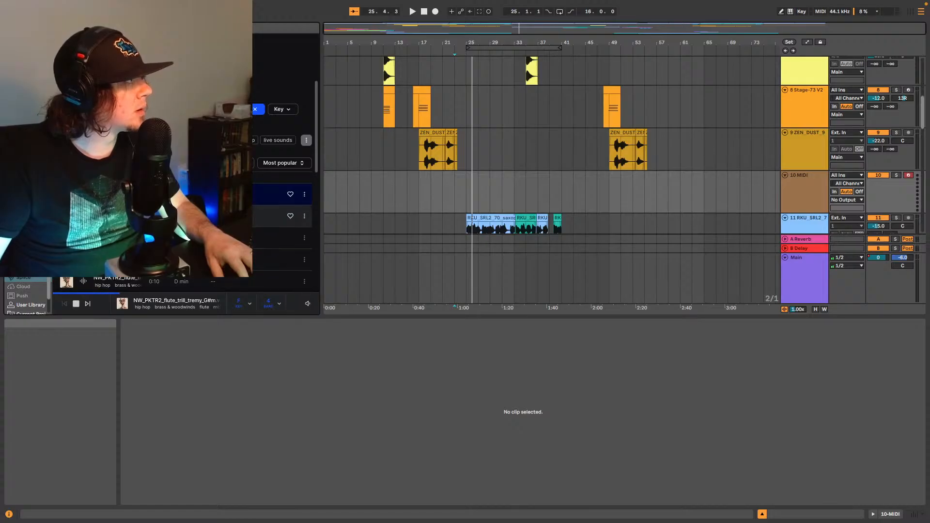
{"action": "left_click", "coordinate": [121, 216]}
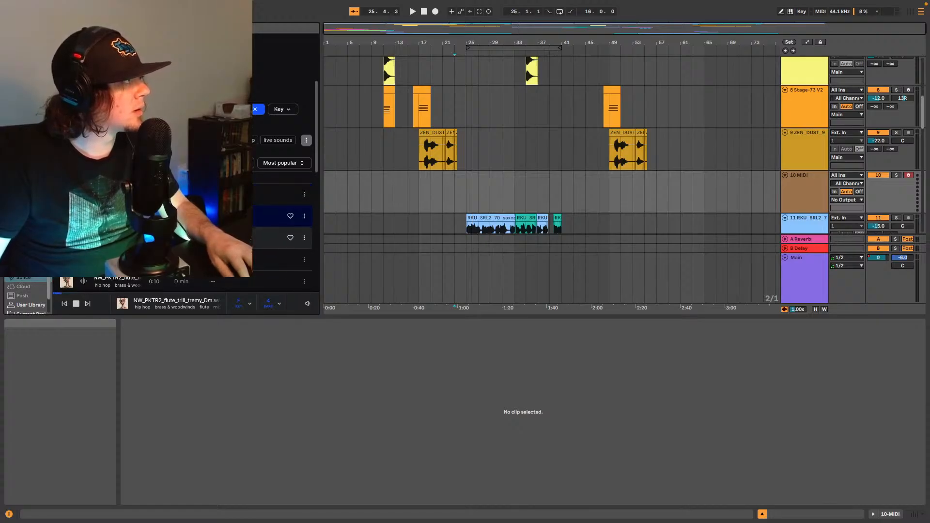
{"action": "left_click", "coordinate": [256, 111]}
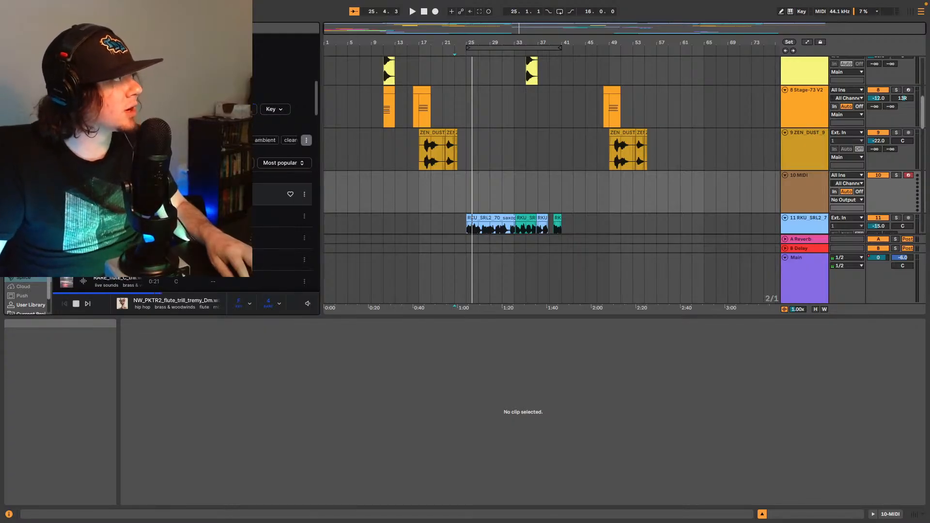
Step: Audition the flute trill samples from RARE_flute_D_trill.wav to RKU_RTJ5_flute_one_shot_trills
{"action": "left_click", "coordinate": [121, 194]}
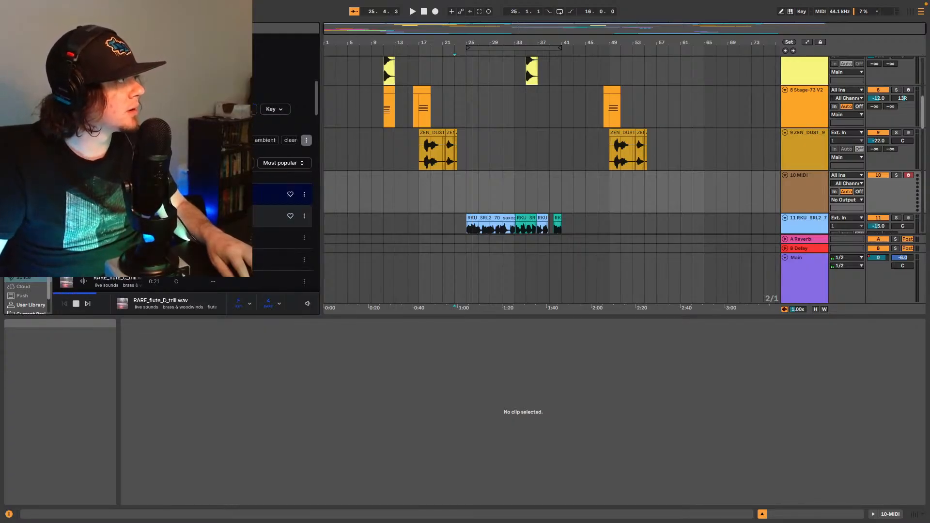
{"action": "left_click", "coordinate": [121, 217]}
{"action": "left_click", "coordinate": [122, 238]}
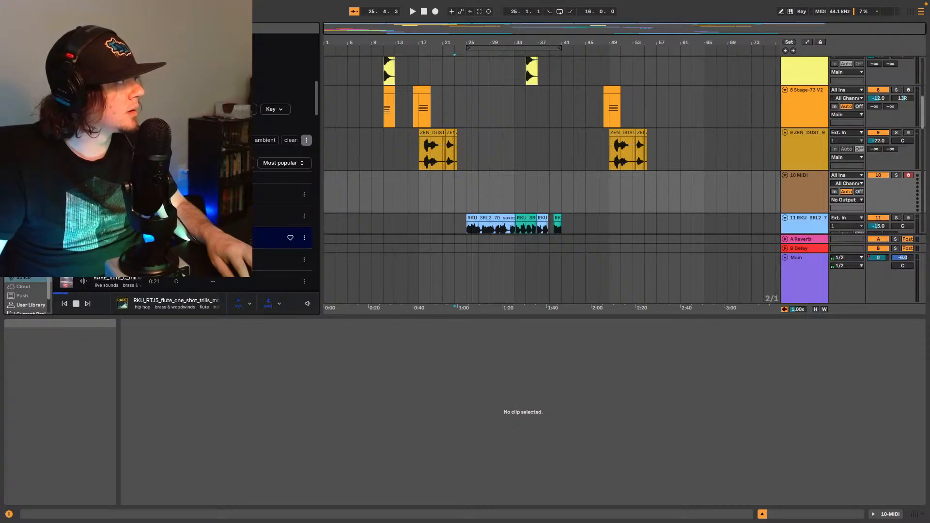
Step: Play the arrangement from bar 21 and audition the RKU_RTJ5_flute_one_shot_latin and RARE_flute_C_trill.wav samples
{"action": "left_click", "coordinate": [442, 189]}
{"action": "key", "text": "space"}
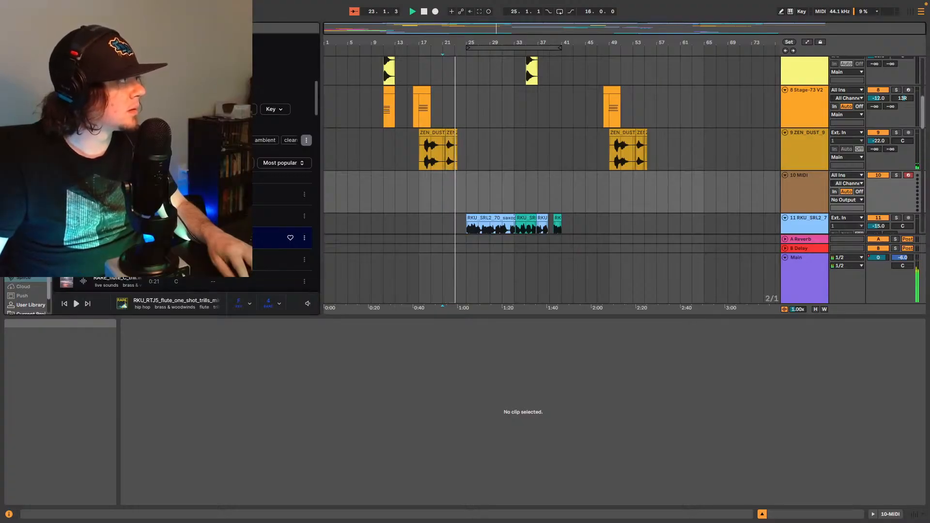
{"action": "left_click", "coordinate": [146, 254]}
{"action": "scroll", "coordinate": [145, 255], "scroll_direction": "down", "scroll_amount": 3}
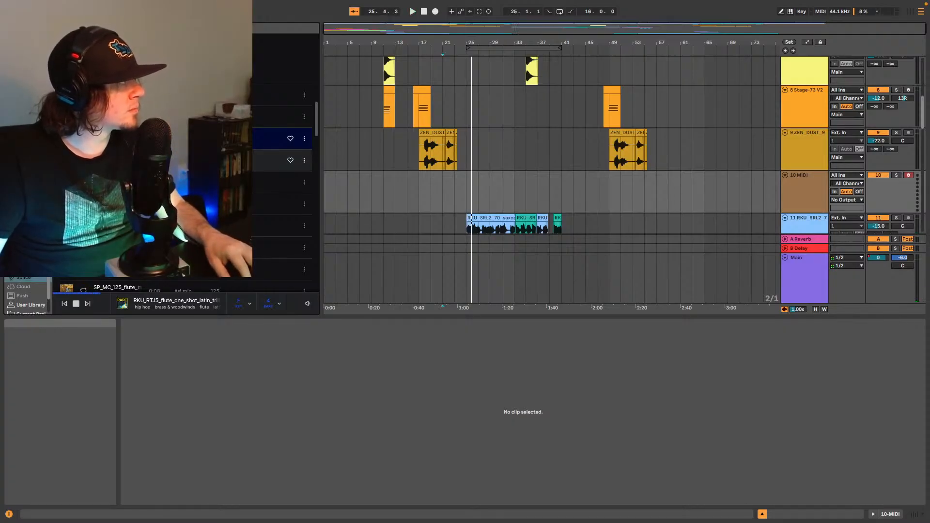
{"action": "left_click", "coordinate": [160, 161]}
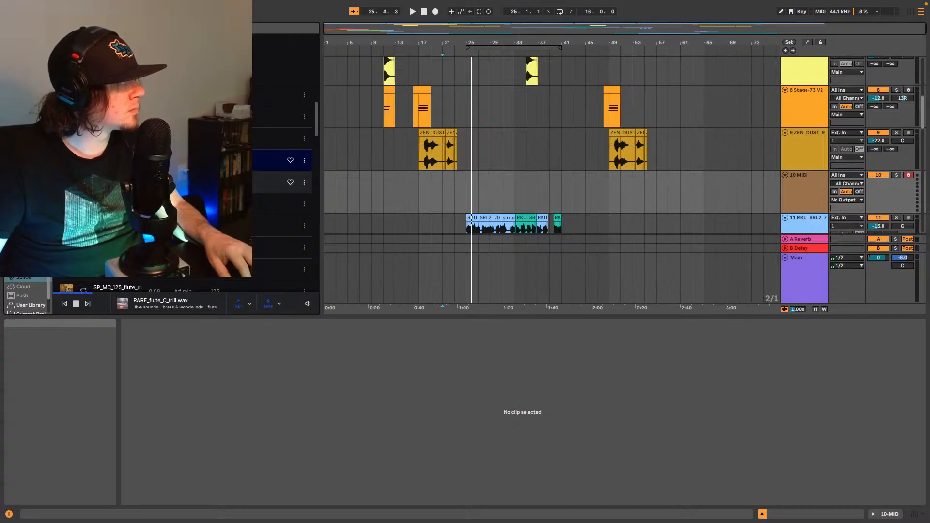
Step: Audition the SP_MC_flute_phrase_dive_deep_E sample while playing the arrangement from bar 23 and from bar 21
{"action": "left_click", "coordinate": [160, 182]}
{"action": "left_click", "coordinate": [160, 204]}
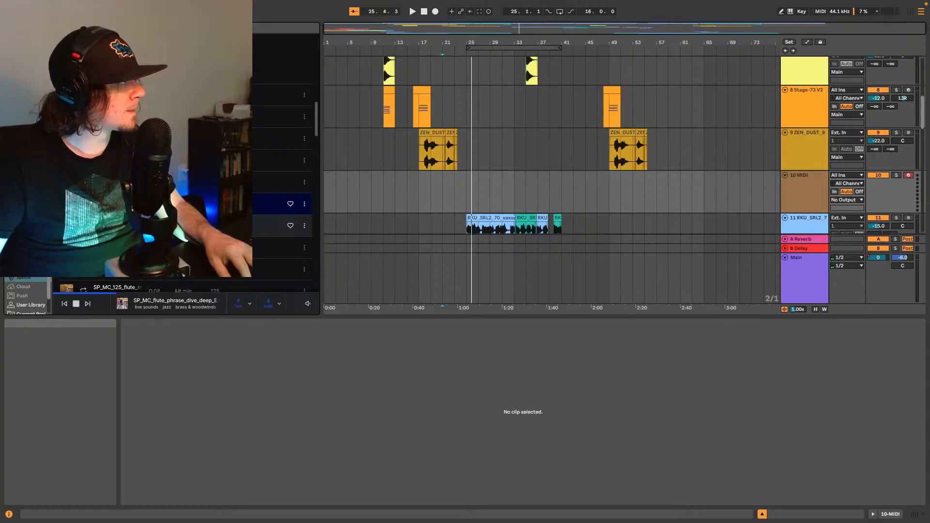
{"action": "left_click", "coordinate": [455, 188]}
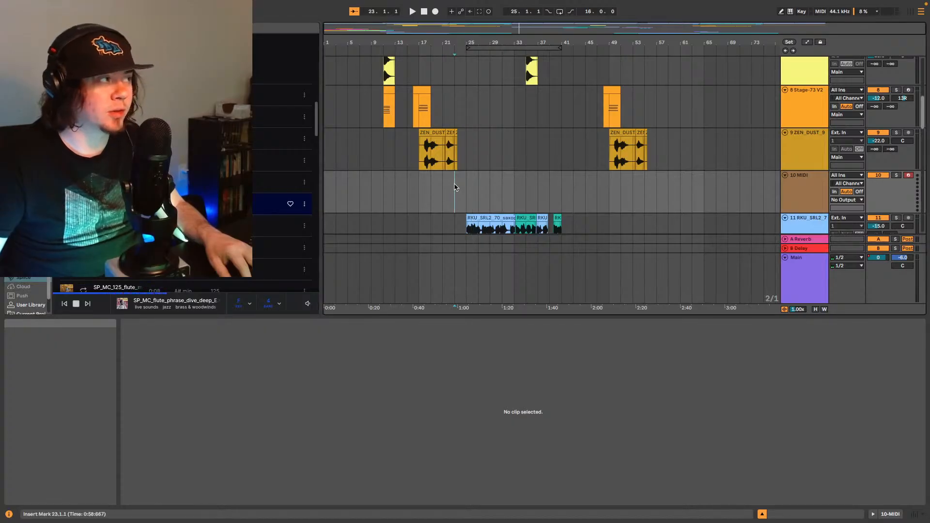
{"action": "key", "text": "space"}
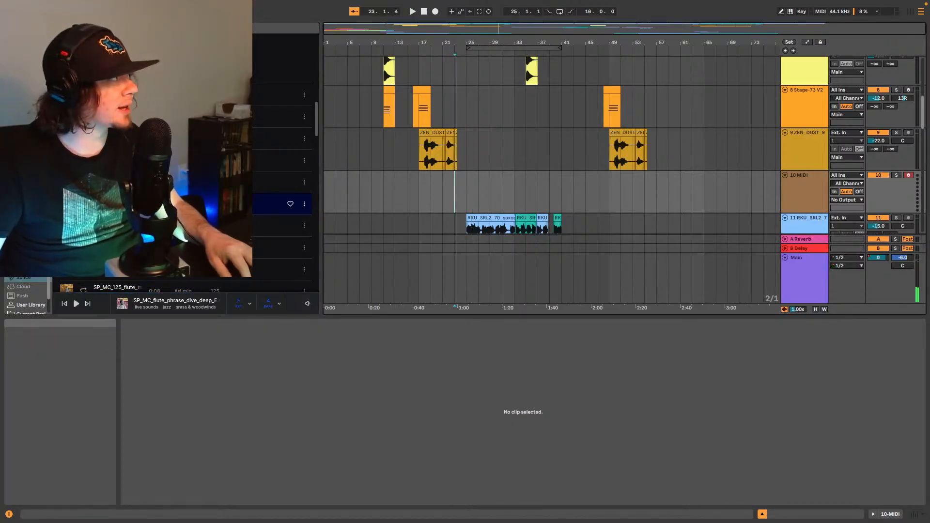
{"action": "left_click", "coordinate": [145, 204]}
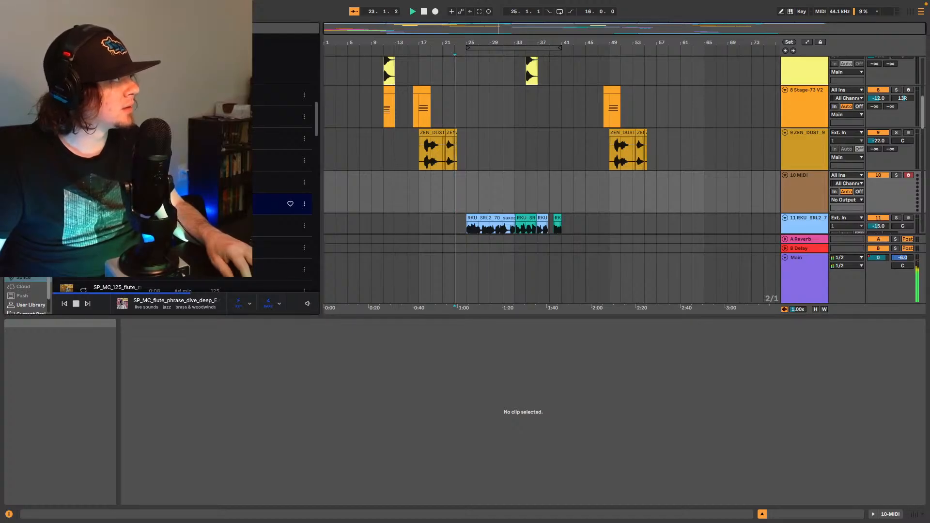
{"action": "key", "text": "space"}
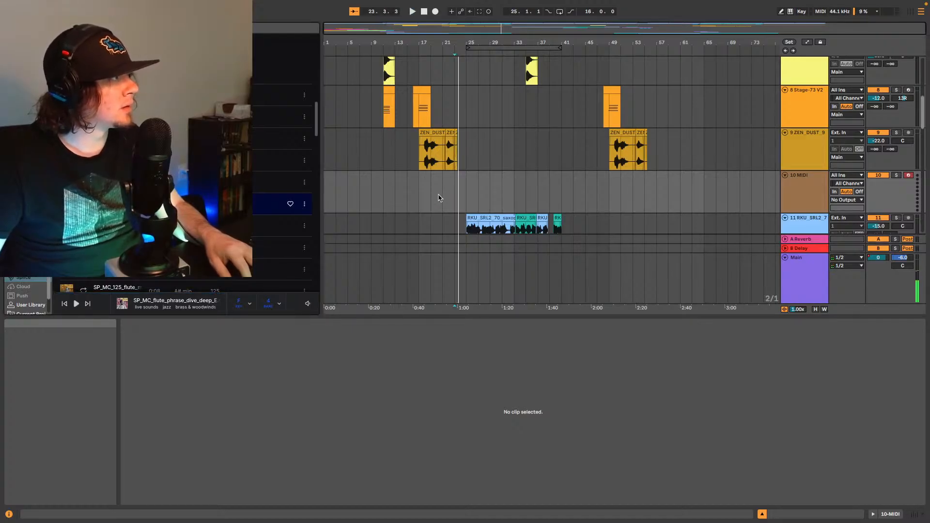
{"action": "left_click", "coordinate": [442, 196]}
{"action": "key", "text": "space"}
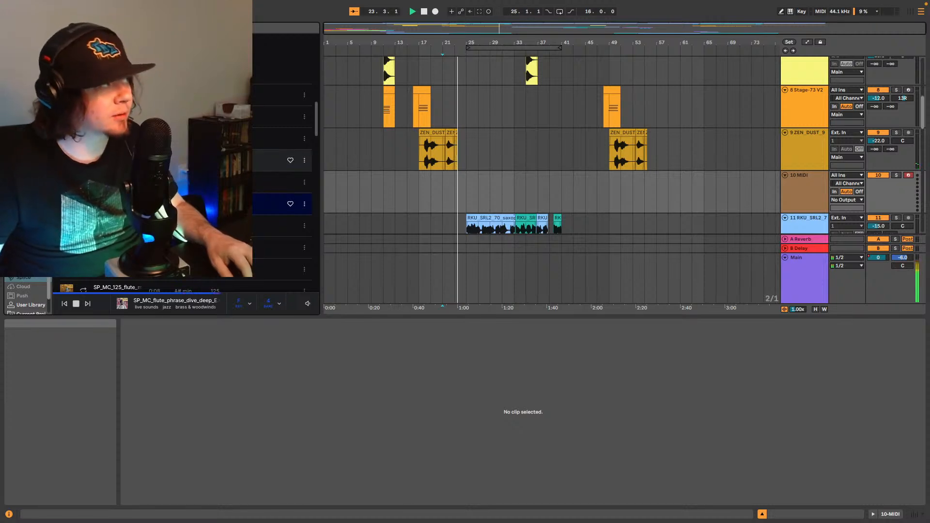
Step: Audition the flute trill samples from GIO_PEVO_ney_trill_vibrato_F.wav down to _RARE_flute_hit_E_minor_trill.wav
{"action": "scroll", "coordinate": [203, 147], "scroll_direction": "down", "scroll_amount": 1}
{"action": "scroll", "coordinate": [204, 146], "scroll_direction": "down", "scroll_amount": 1}
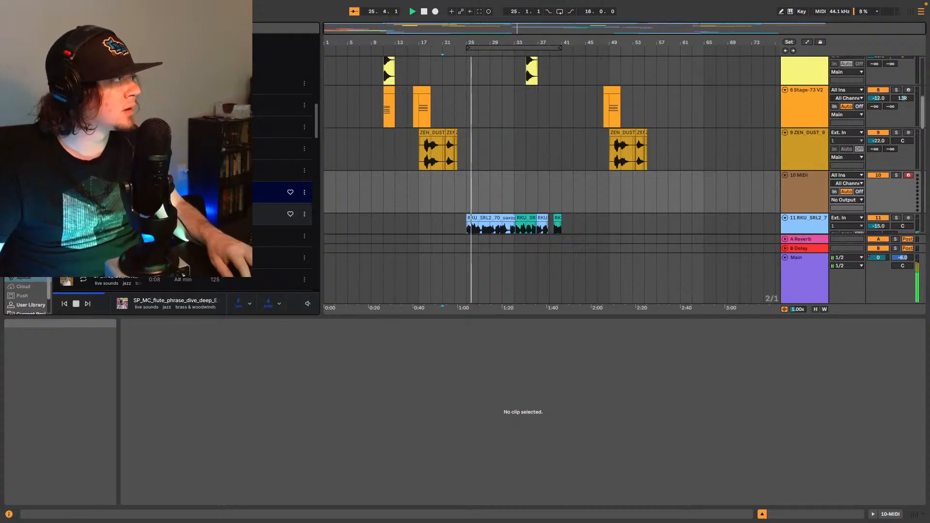
{"action": "left_click", "coordinate": [204, 214]}
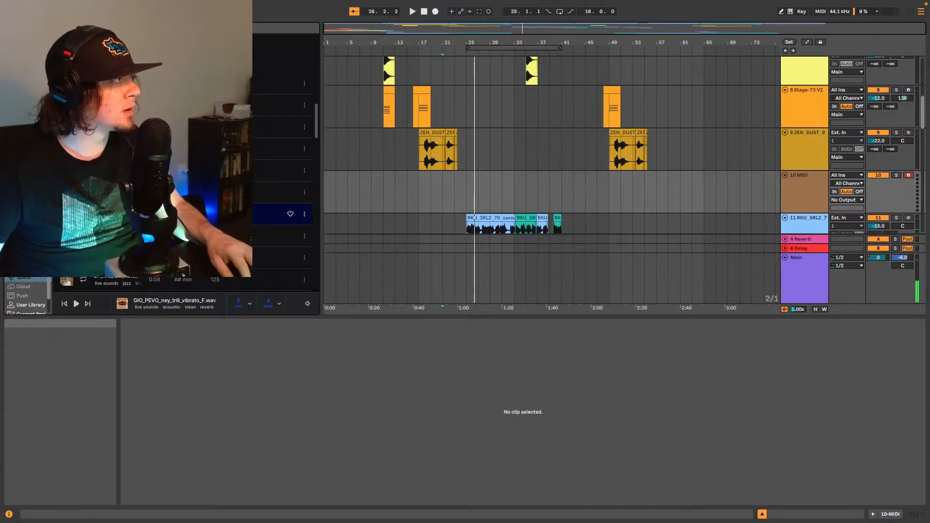
{"action": "left_click", "coordinate": [203, 235]}
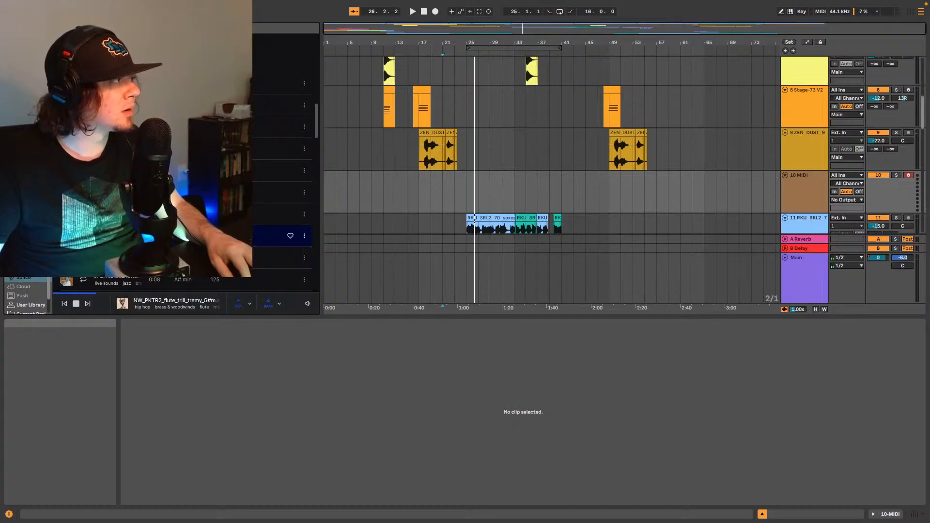
{"action": "scroll", "coordinate": [204, 263], "scroll_direction": "down", "scroll_amount": 2}
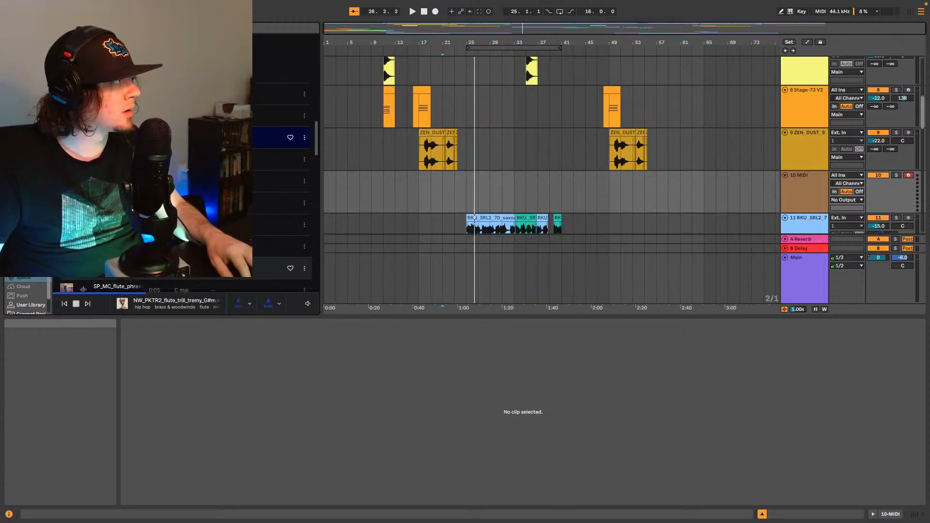
{"action": "left_click", "coordinate": [203, 159]}
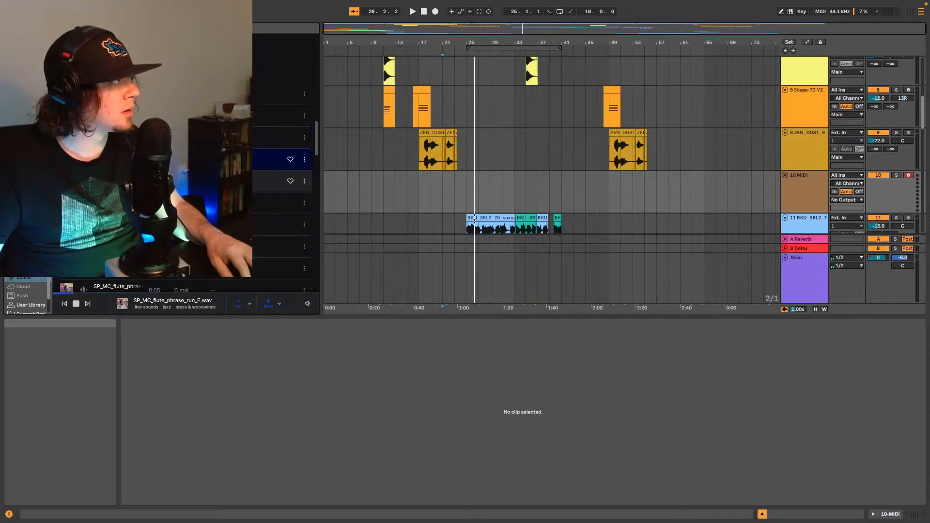
{"action": "left_click", "coordinate": [203, 181]}
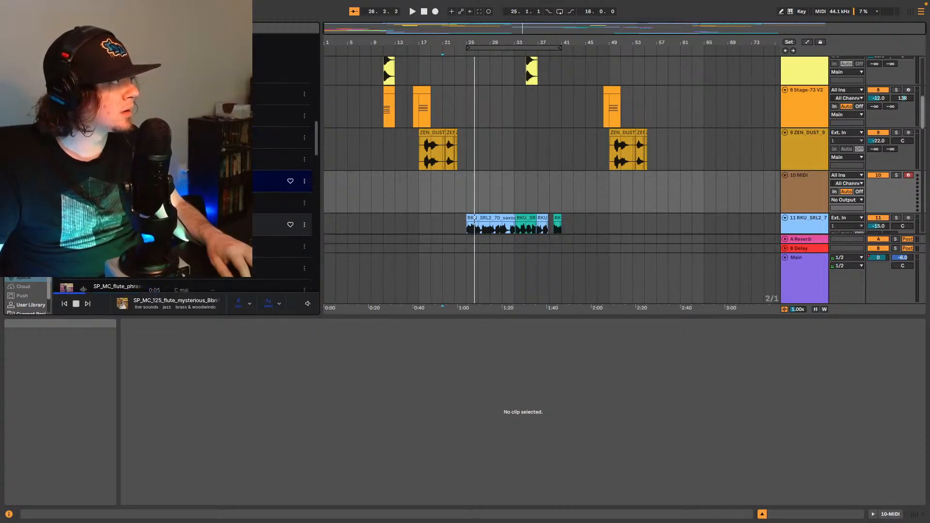
{"action": "left_click", "coordinate": [204, 224]}
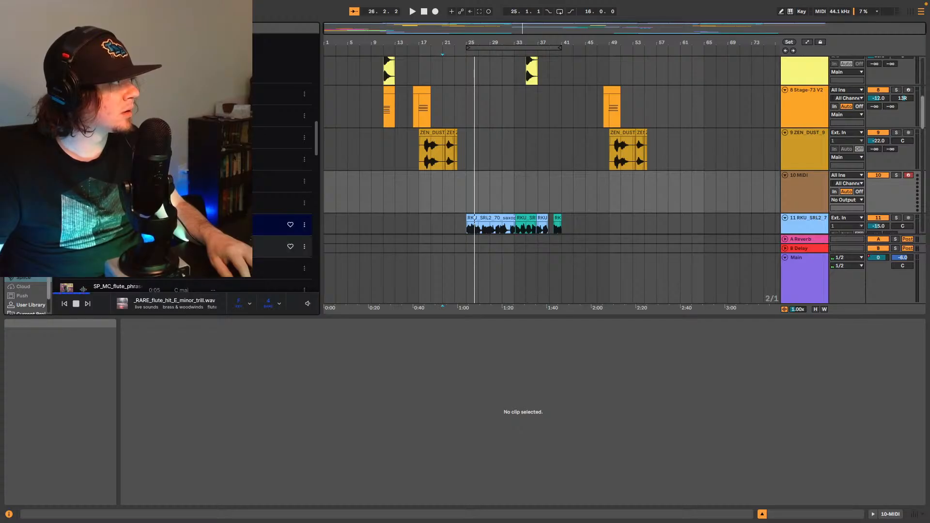
Step: Play the arrangement and audition the flute samples from RARE_flute_hit3_G_Bb_trill.wav to SP_MC_flute_phrase_on_high_Cm
{"action": "scroll", "coordinate": [203, 228], "scroll_direction": "down", "scroll_amount": 1}
{"action": "key", "text": "space"}
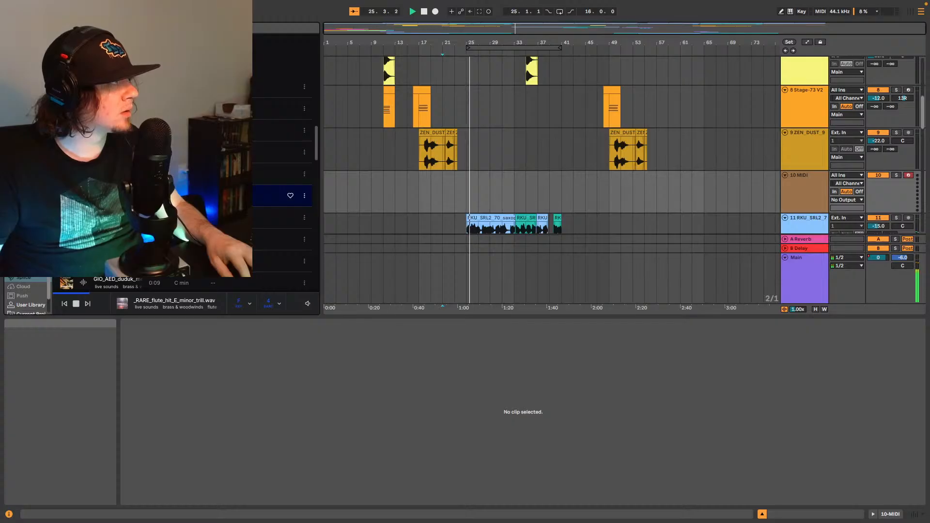
{"action": "key", "text": "space"}
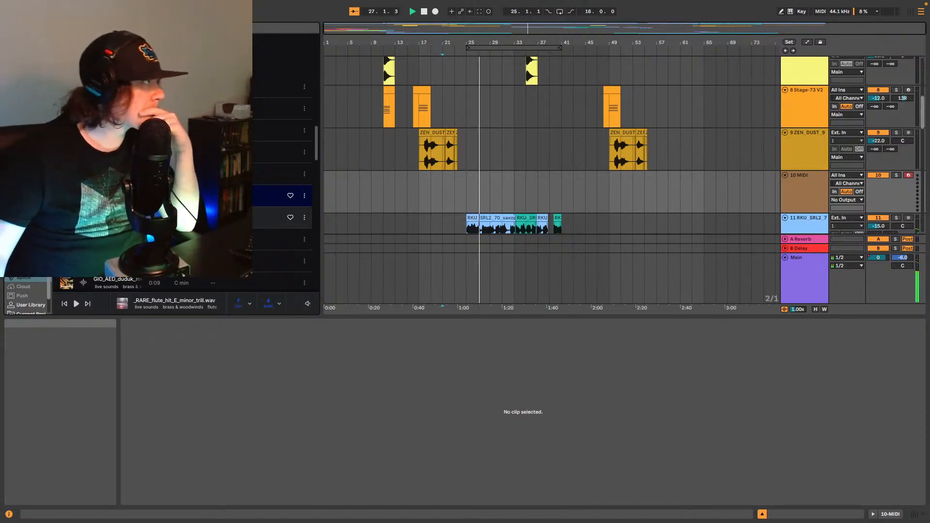
{"action": "left_click", "coordinate": [271, 217]}
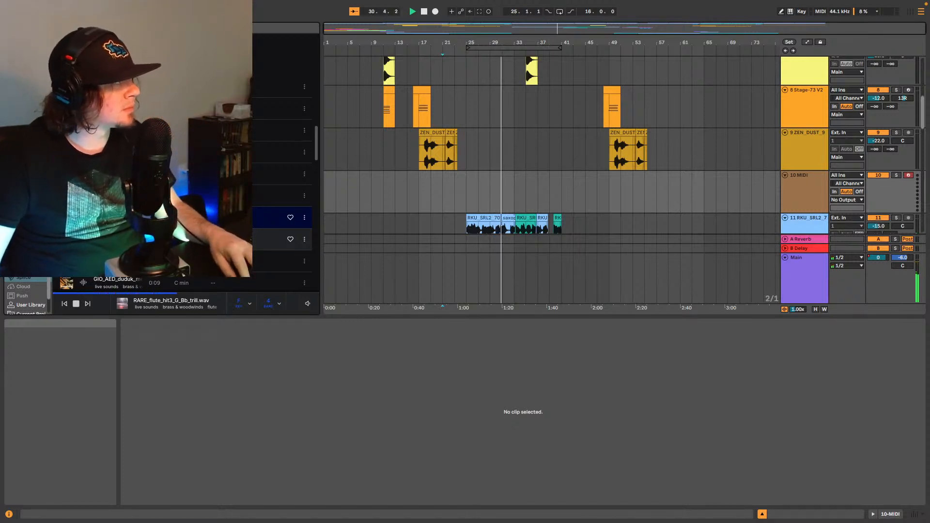
{"action": "left_click", "coordinate": [271, 240]}
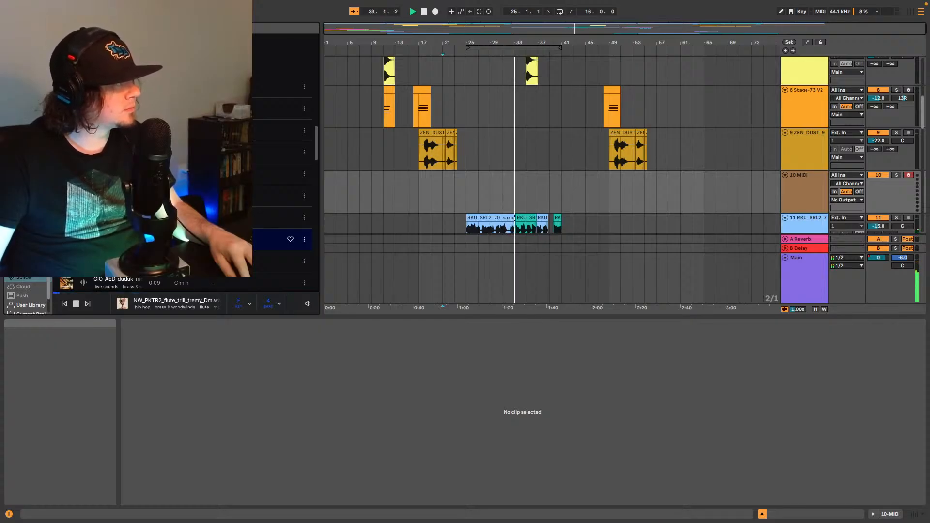
{"action": "left_click", "coordinate": [194, 261]}
{"action": "scroll", "coordinate": [193, 252], "scroll_direction": "down", "scroll_amount": 3}
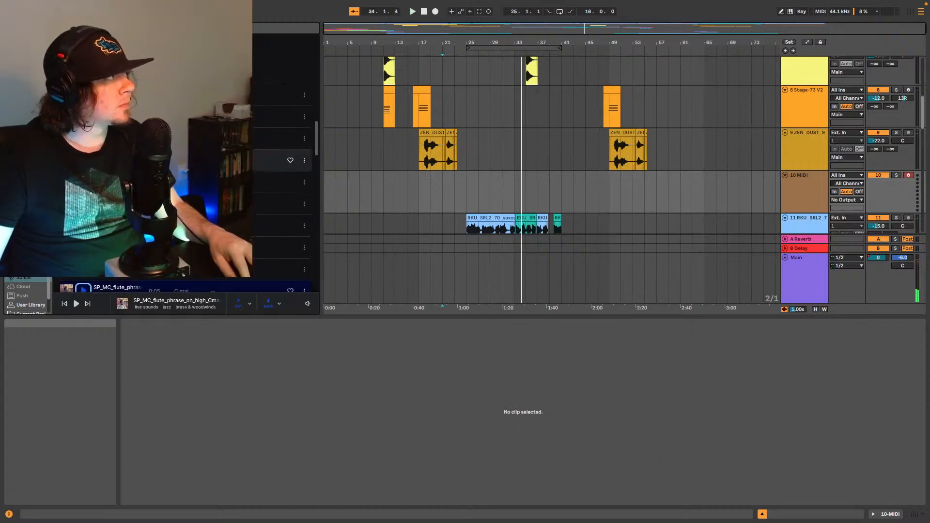
Step: Play the arrangement from bar 21 and change the filters applied to the flute sample results
{"action": "scroll", "coordinate": [281, 203], "scroll_direction": "up", "scroll_amount": 5}
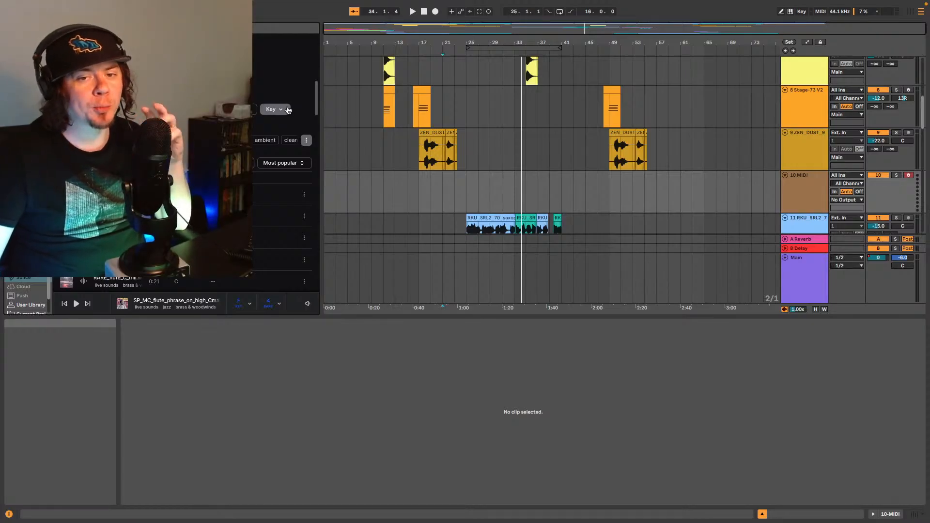
{"action": "left_click", "coordinate": [451, 192]}
{"action": "left_click", "coordinate": [440, 191]}
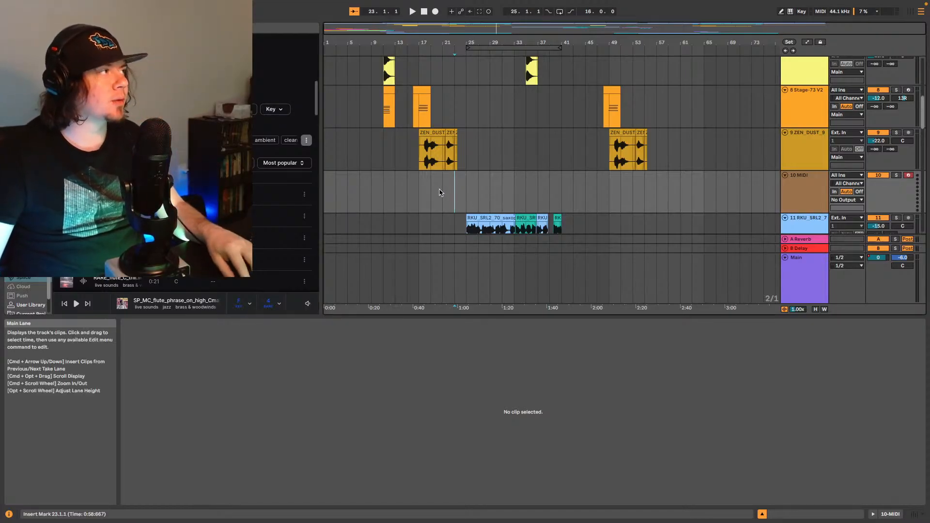
{"action": "key", "text": "space"}
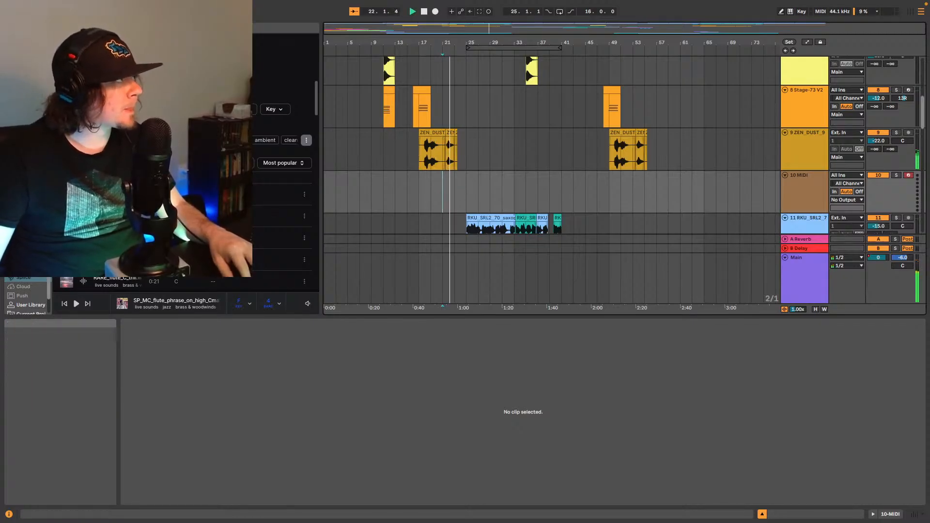
{"action": "left_click", "coordinate": [244, 109]}
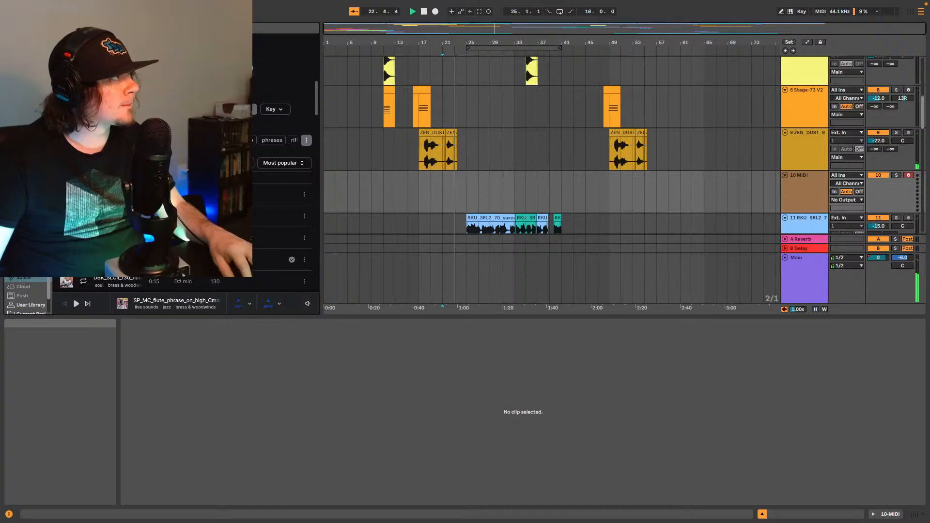
{"action": "left_click", "coordinate": [237, 109]}
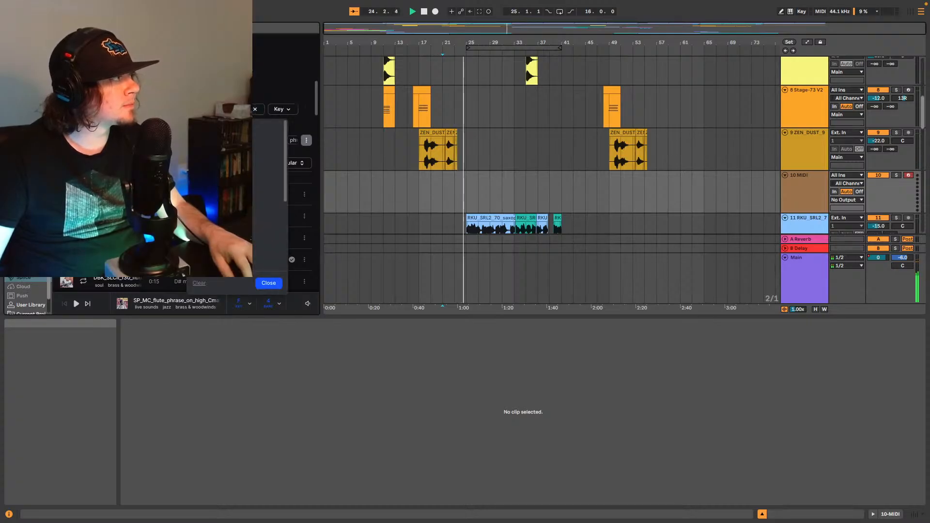
{"action": "left_click", "coordinate": [269, 283]}
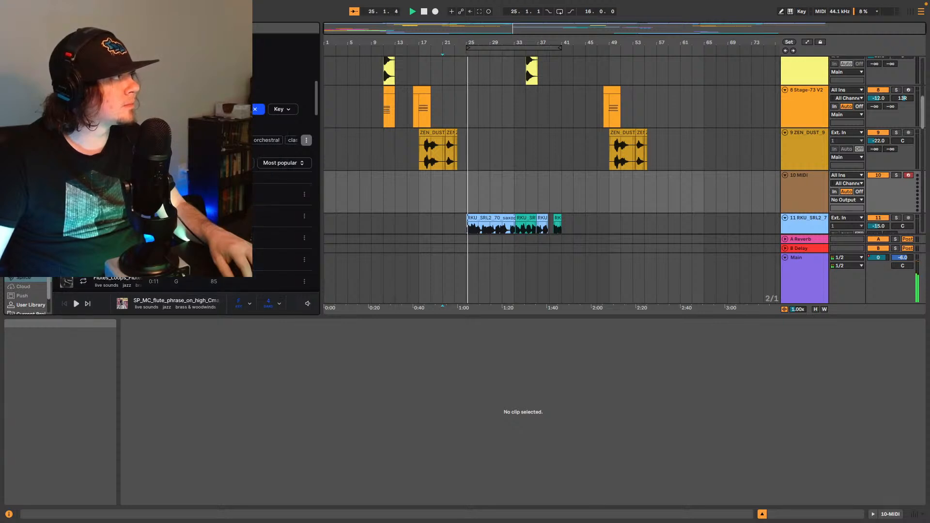
Step: Audition the filtered flute samples from SP_MC_140_flute_loop_soaring down to Flutes_Loops_Flutes_10_125_Em
{"action": "left_click", "coordinate": [116, 195]}
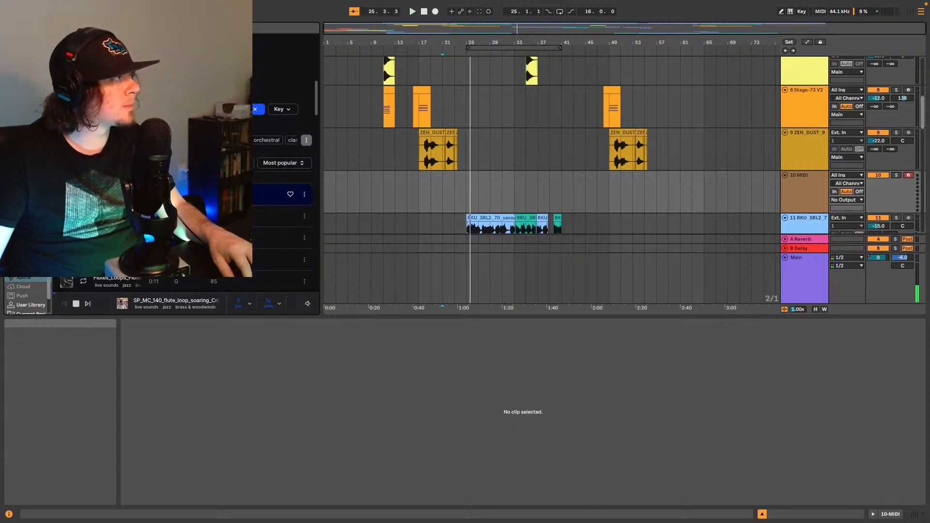
{"action": "left_click", "coordinate": [116, 216]}
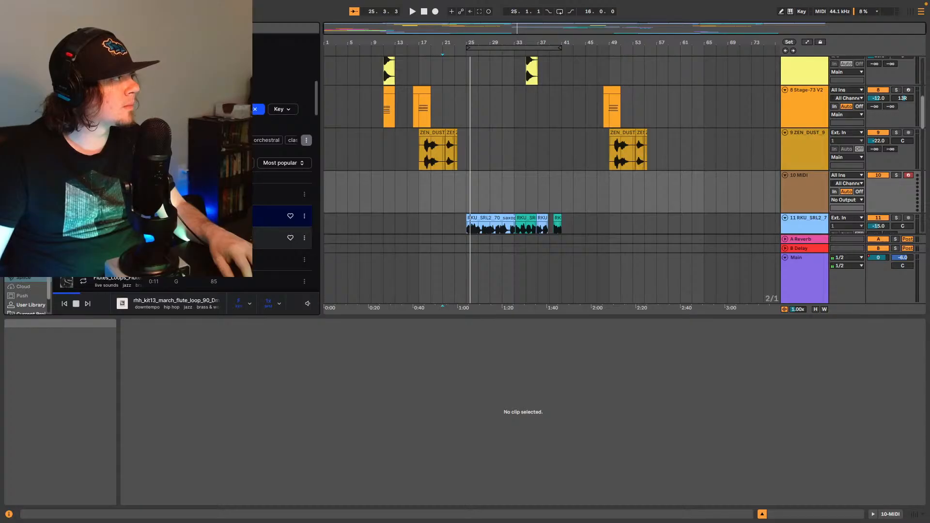
{"action": "scroll", "coordinate": [116, 238], "scroll_direction": "down", "scroll_amount": 1}
{"action": "left_click", "coordinate": [116, 236]}
{"action": "scroll", "coordinate": [116, 236], "scroll_direction": "down", "scroll_amount": 3}
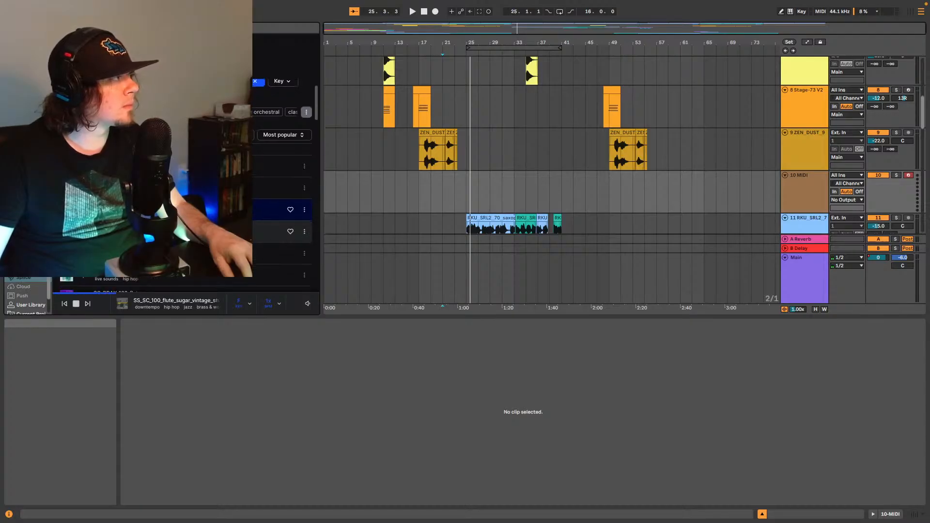
{"action": "left_click", "coordinate": [117, 233]}
{"action": "scroll", "coordinate": [116, 233], "scroll_direction": "down", "scroll_amount": 7}
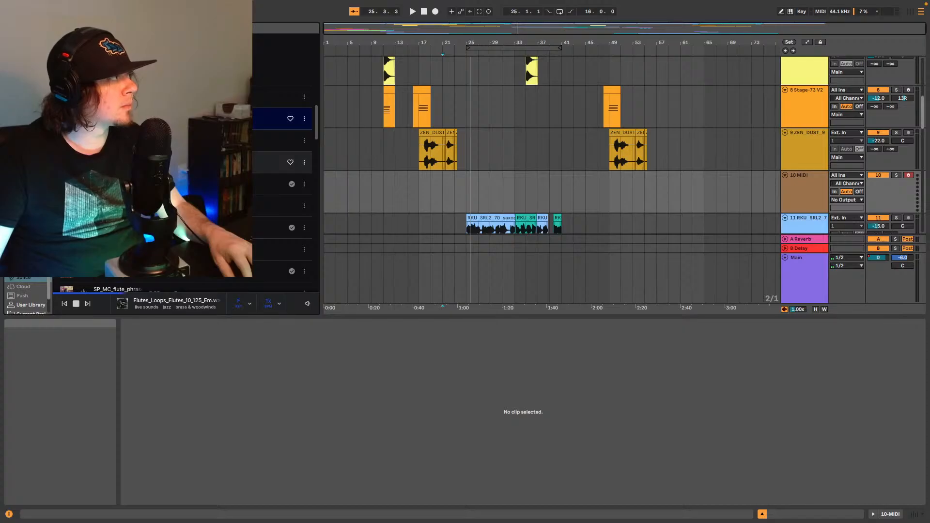
Step: Audition SO_SM_flute_riff_clean_Emin.wav against the arrangement from bar 21 and place it on track 10 at bar 23
{"action": "left_click", "coordinate": [116, 162]}
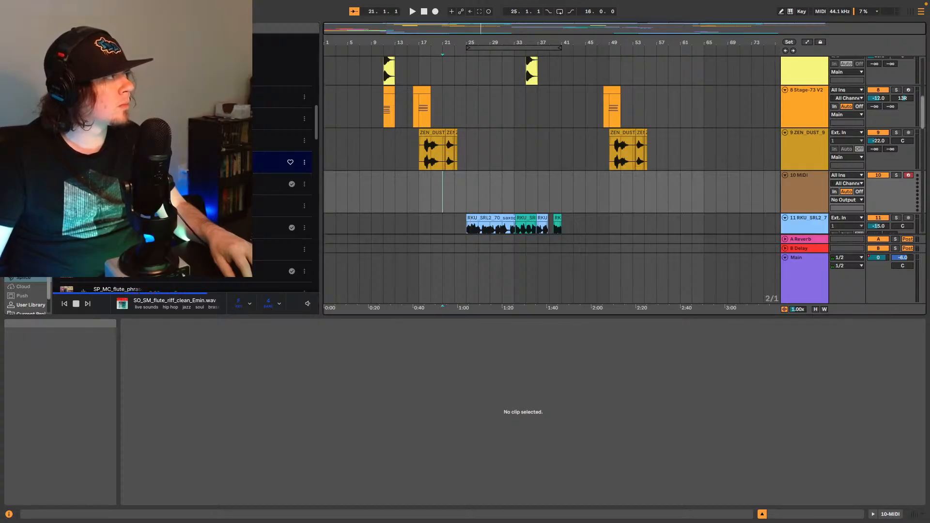
{"action": "key", "text": "space"}
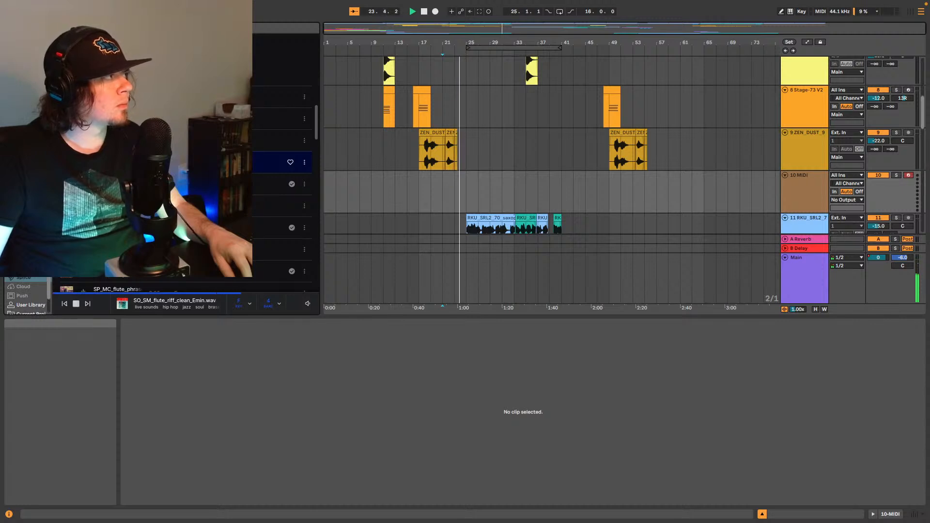
{"action": "key", "text": "space"}
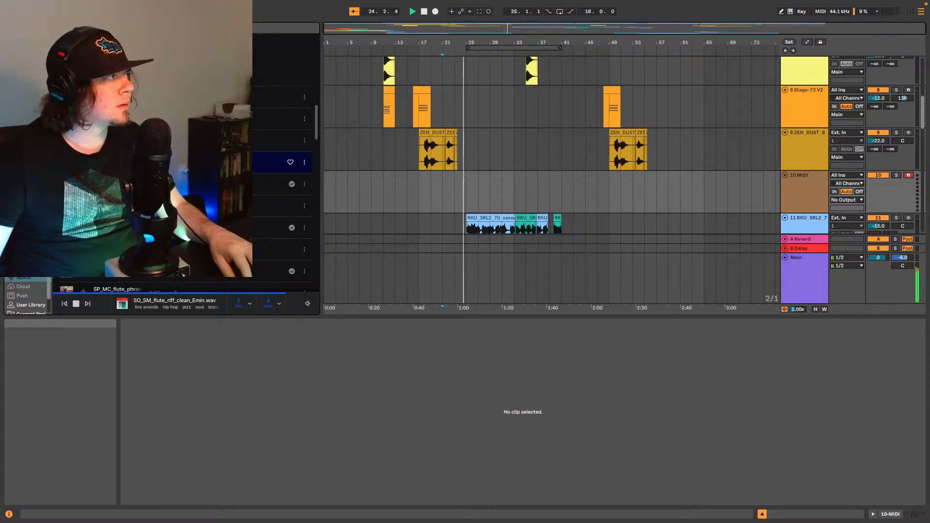
{"action": "left_click_drag", "start_coordinate": [283, 166], "coordinate": [461, 196]}
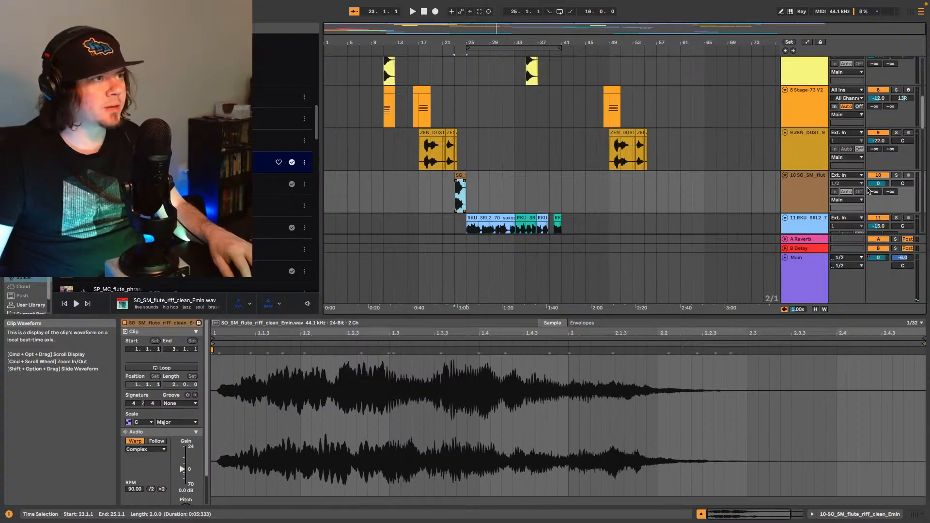
Step: Set the flute riff track's volume to -13 dB and play the arrangement from bar 23 to check its level
{"action": "left_click_drag", "start_coordinate": [878, 183], "coordinate": [878, 192]}
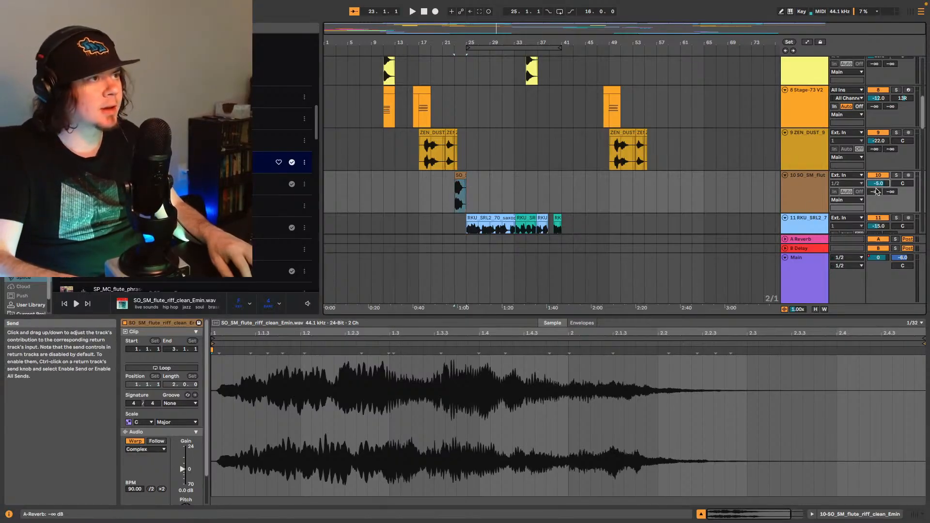
{"action": "key", "text": "Down"}
{"action": "key", "text": "Down"}
{"action": "key", "text": "Down"}
{"action": "key", "text": "Down"}
{"action": "key", "text": "Down"}
{"action": "key", "text": "Down"}
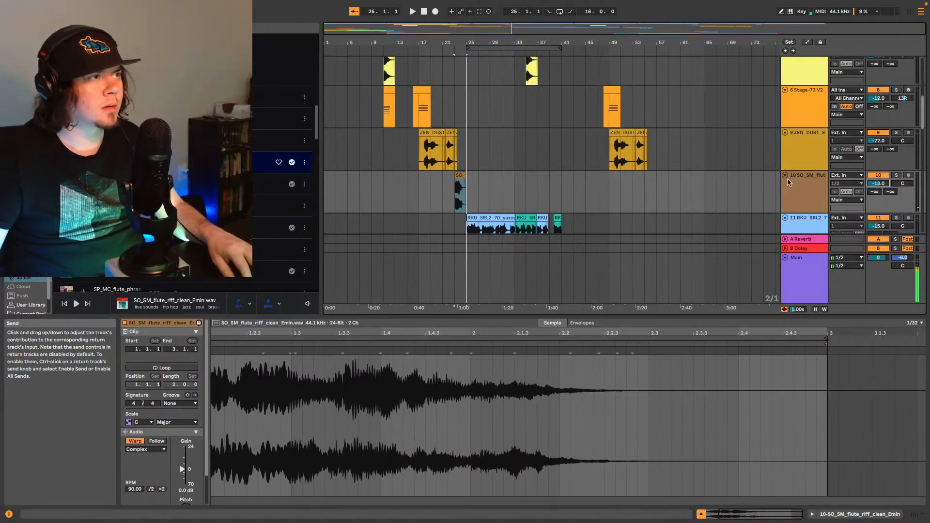
{"action": "key", "text": "space"}
{"action": "left_click", "coordinate": [805, 199]}
{"action": "key", "text": "space"}
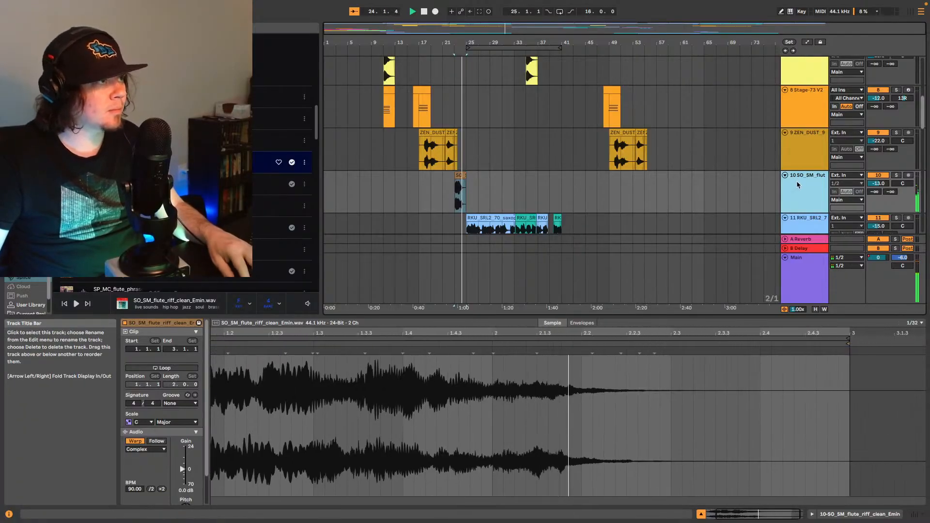
Step: Find the Delay audio effect and add it to the flute riff track 10
{"action": "key", "text": "space"}
{"action": "left_click", "coordinate": [460, 203]}
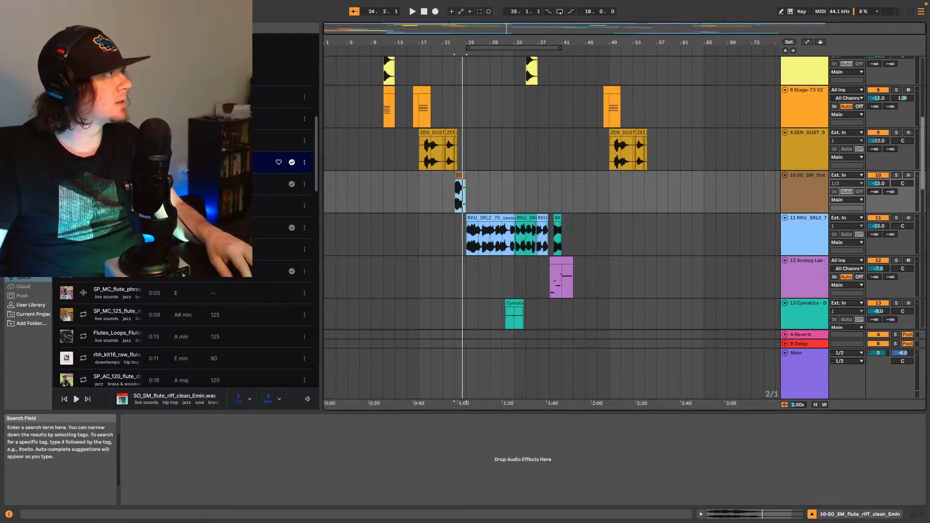
{"action": "left_click", "coordinate": [146, 27]}
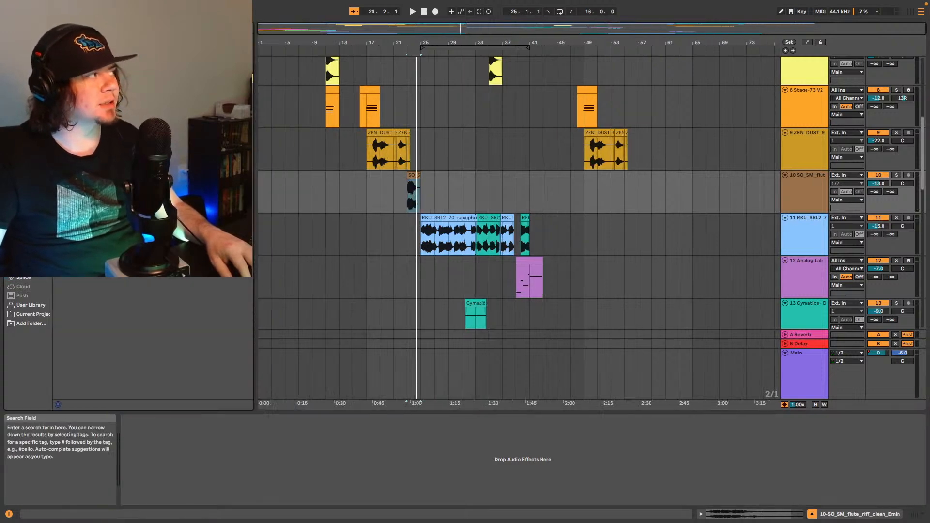
{"action": "type", "text": "delay"}
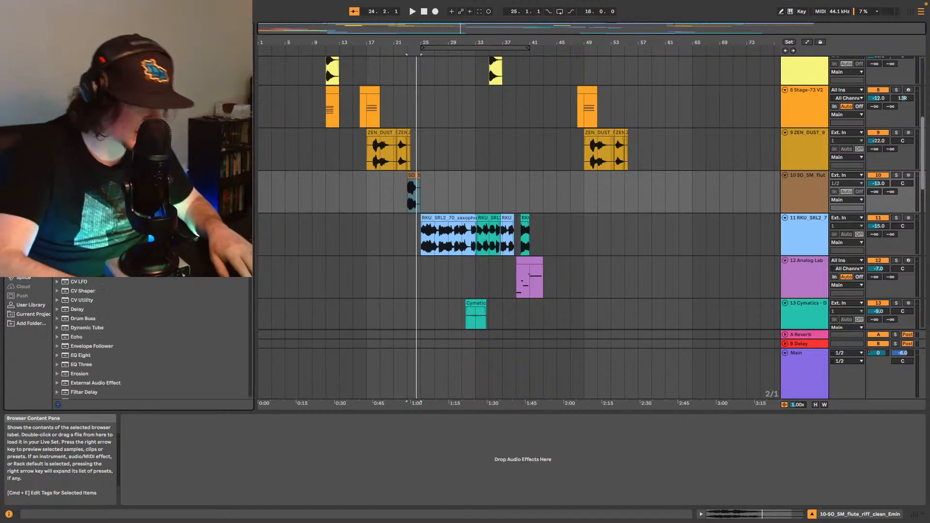
{"action": "left_click_drag", "start_coordinate": [87, 83], "coordinate": [415, 206]}
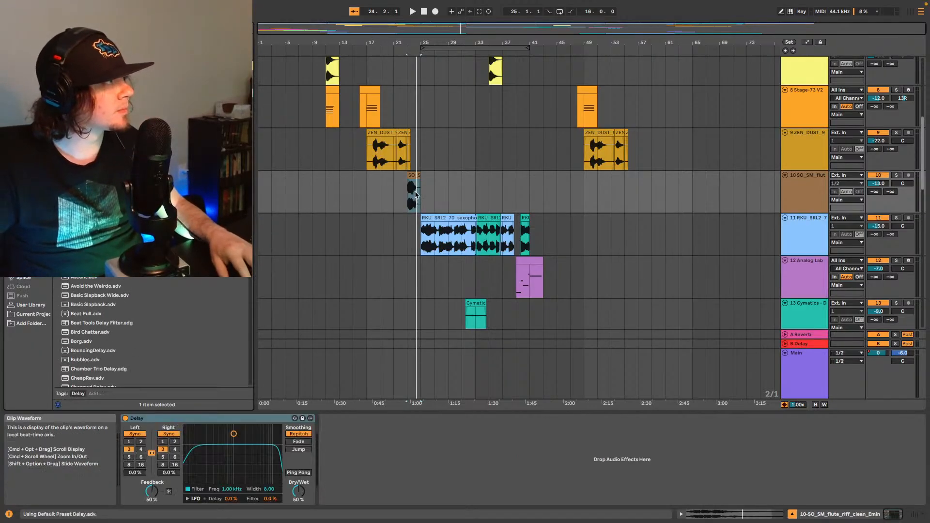
Step: Set the flute delay's time to 4 sixteenths on both channels and play the riff from bar 23 to hear it
{"action": "left_click", "coordinate": [142, 454]}
{"action": "key", "text": "space"}
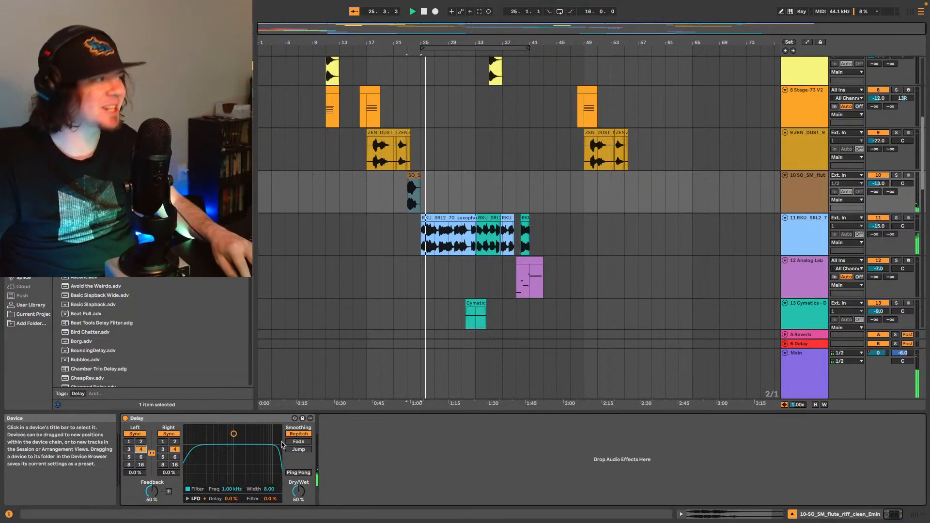
{"action": "key", "text": "space"}
{"action": "key", "text": "space"}
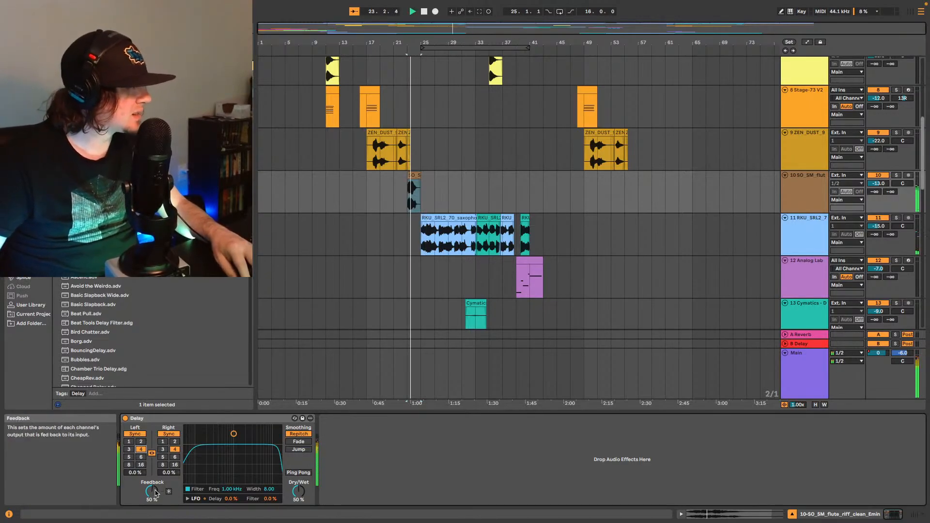
Step: Enable Ping Pong on the flute's Delay and set its Dry/Wet to 39% while listening from bar 23
{"action": "left_click_drag", "start_coordinate": [298, 491], "coordinate": [299, 495]}
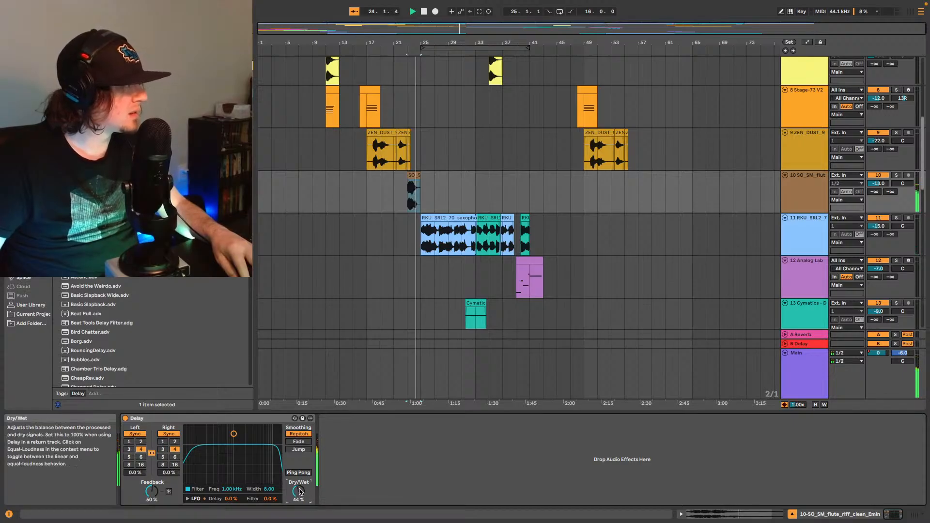
{"action": "left_click", "coordinate": [299, 472]}
{"action": "key", "text": "space"}
{"action": "key", "text": "space"}
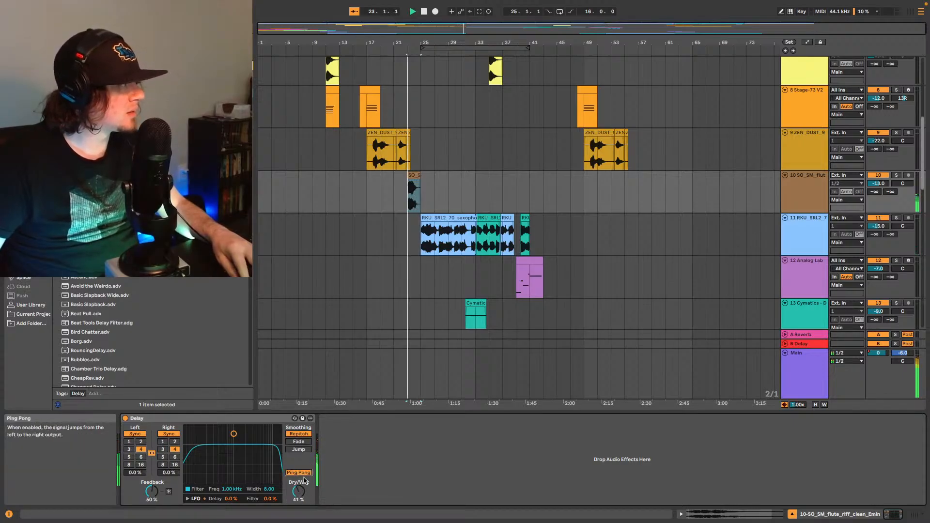
{"action": "left_click_drag", "start_coordinate": [299, 492], "coordinate": [300, 494]}
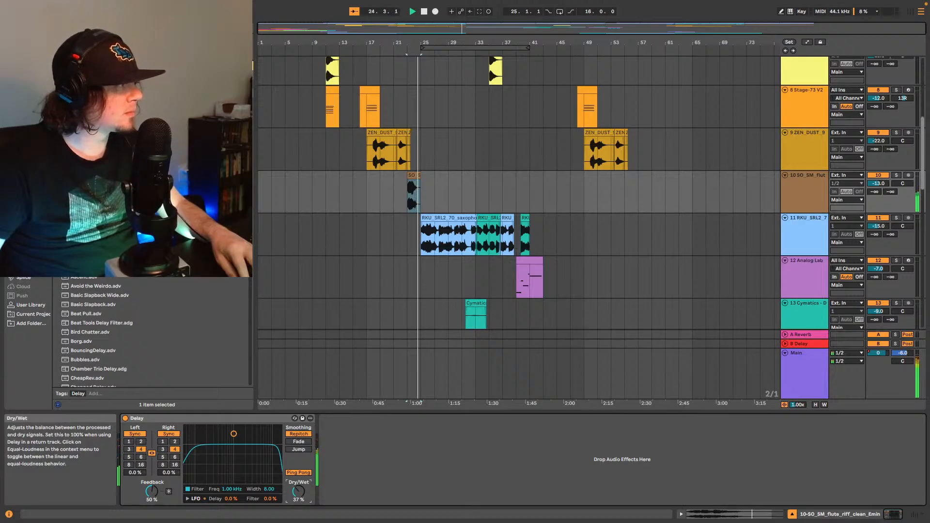
{"action": "left_click_drag", "start_coordinate": [299, 494], "coordinate": [299, 492]}
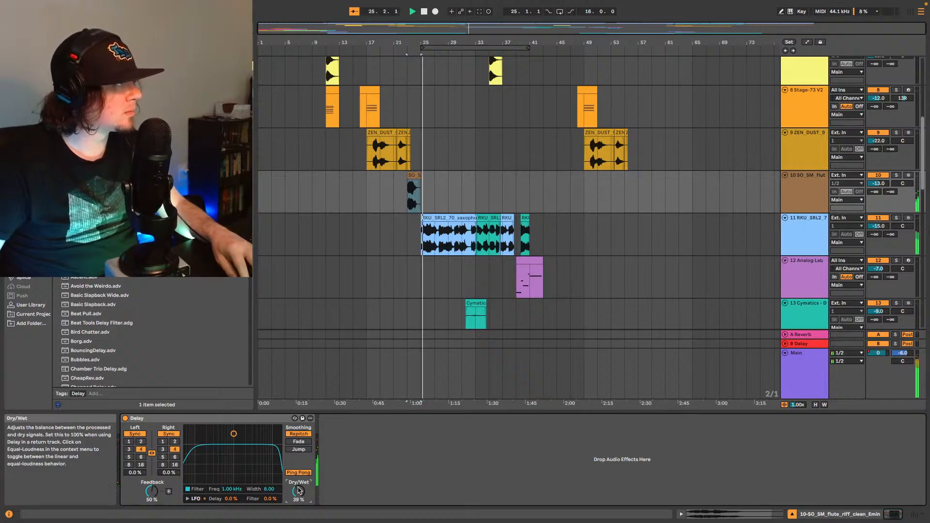
Step: Play the arrangement from bar 21 and lower the flute riff track's volume to -17 dB
{"action": "left_click", "coordinate": [401, 193]}
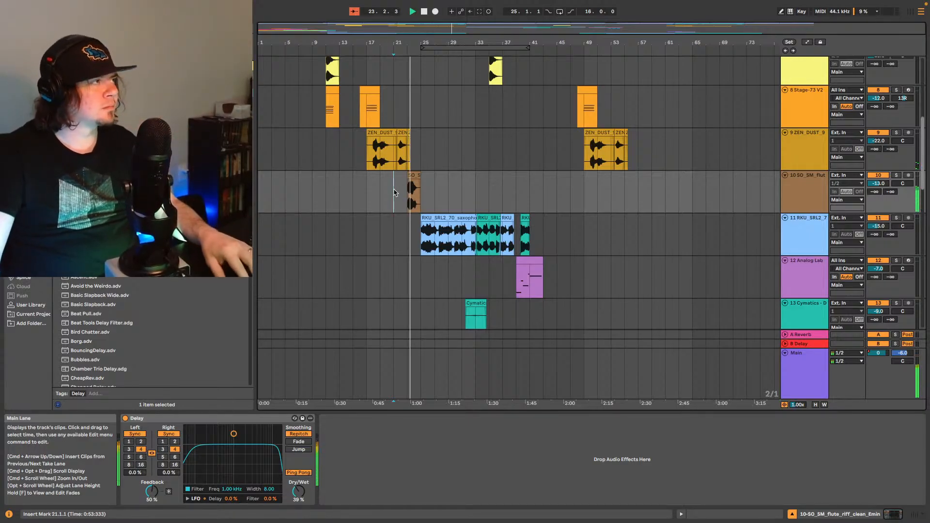
{"action": "left_click_drag", "start_coordinate": [884, 185], "coordinate": [885, 191]}
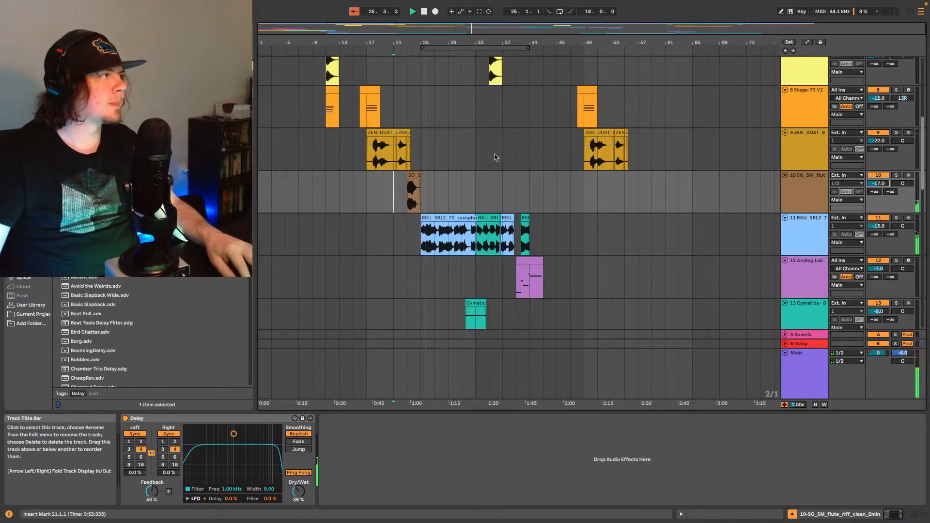
{"action": "key", "text": "space"}
Step: Copy bars 21 to 31 of the flute riff track to bar 53 and play the pasted section
{"action": "left_click_drag", "start_coordinate": [393, 194], "coordinate": [462, 180]}
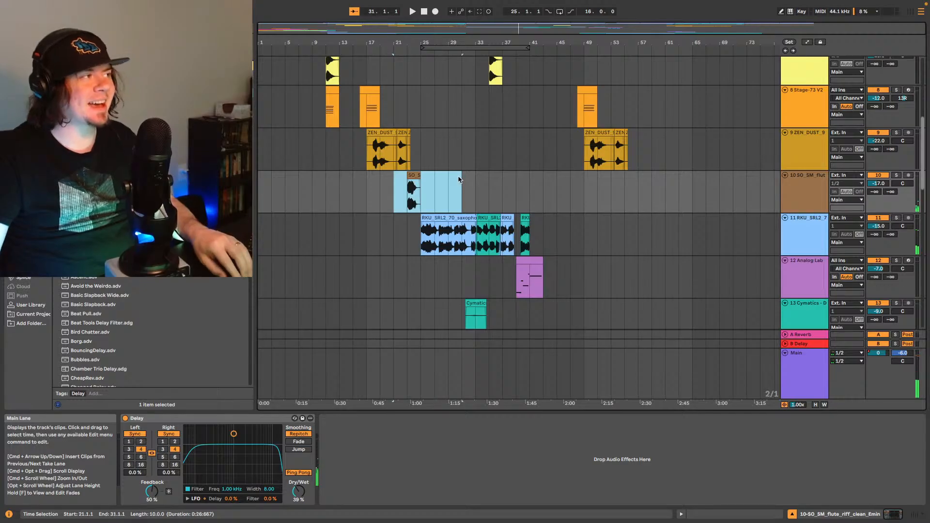
{"action": "key", "text": "super+c"}
{"action": "left_click", "coordinate": [609, 196]}
{"action": "key", "text": "super+v"}
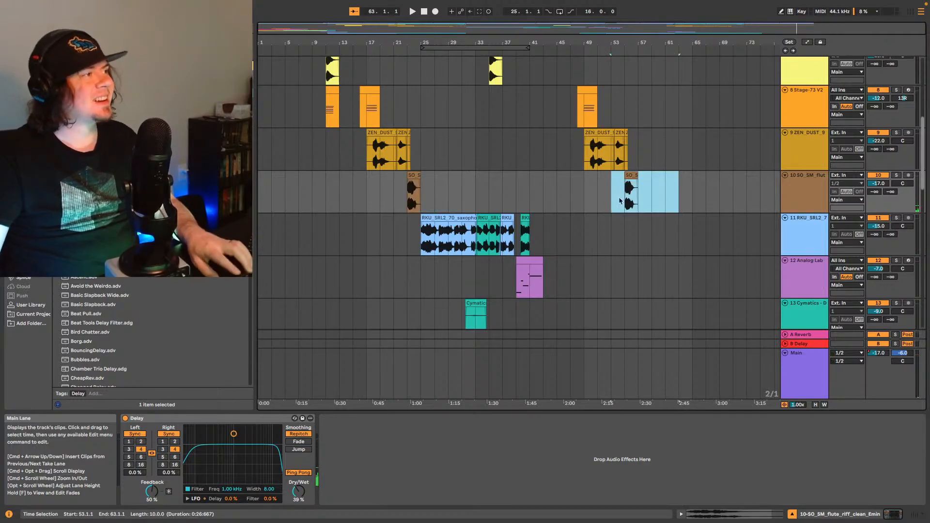
{"action": "left_click", "coordinate": [618, 197]}
{"action": "key", "text": "space"}
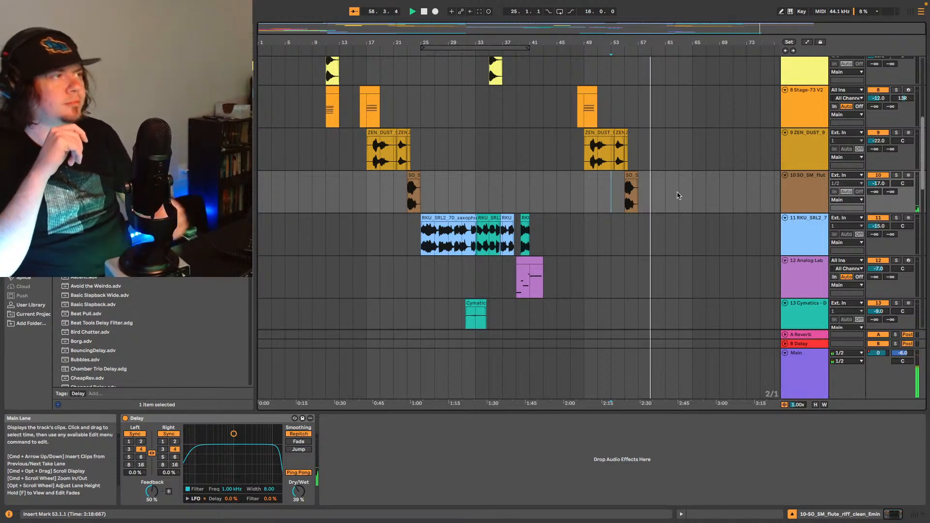
{"action": "key", "text": "space"}
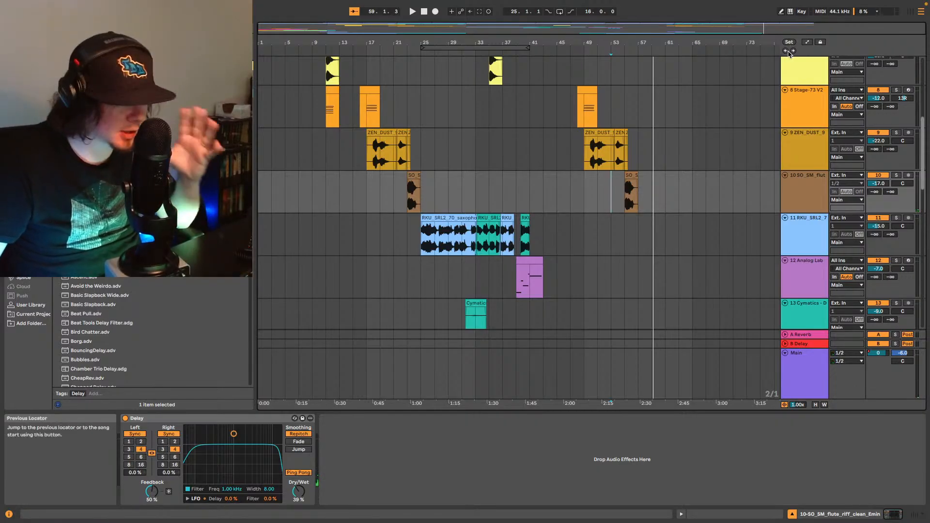
Step: Play the whole arrangement from the start and save the project
{"action": "left_click", "coordinate": [786, 51]}
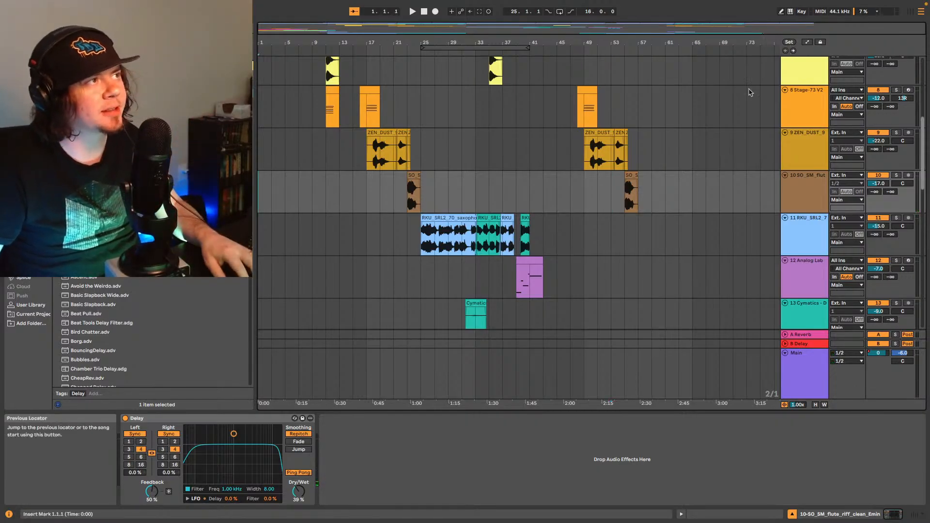
{"action": "scroll", "coordinate": [504, 257], "scroll_direction": "up", "scroll_amount": 3}
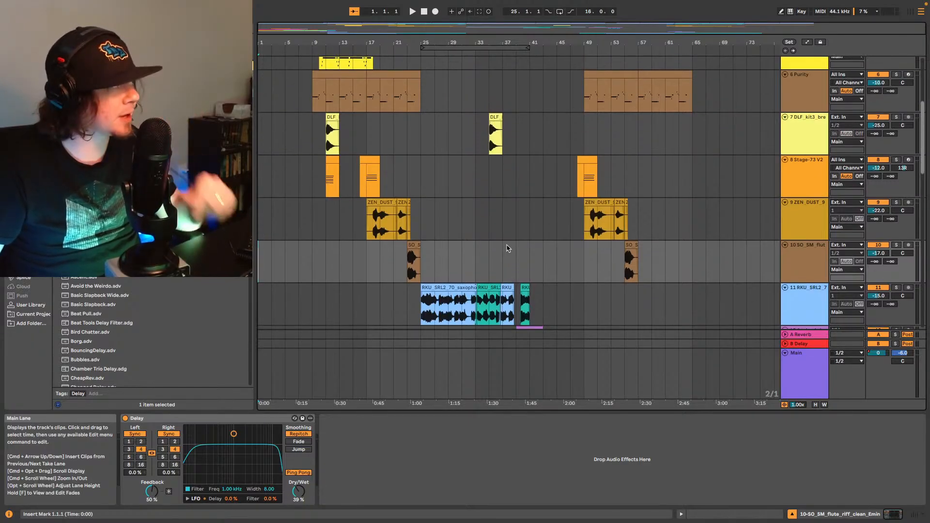
{"action": "key", "text": "space"}
{"action": "key", "text": "super+s"}
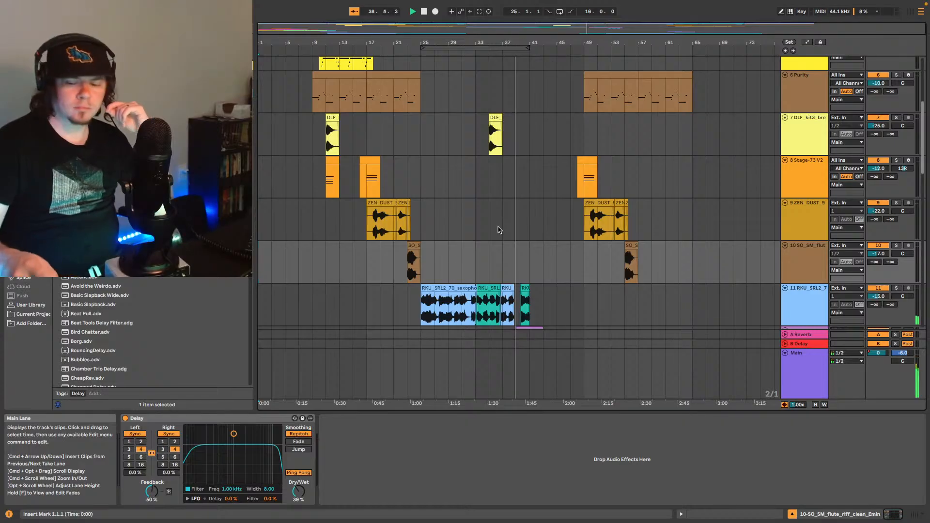
Step: Copy bars 47 to 51 of the strings melody on track 4 to bar 39
{"action": "scroll", "coordinate": [502, 230], "scroll_direction": "up", "scroll_amount": 5}
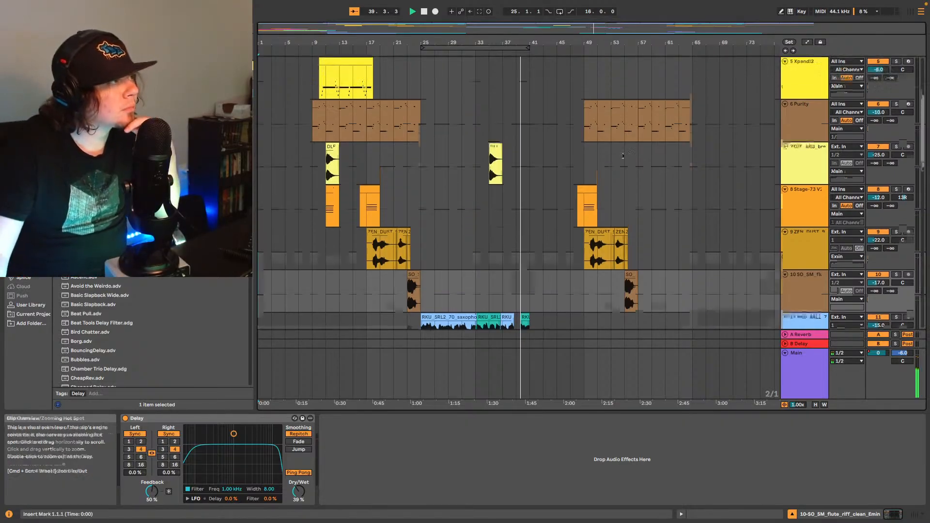
{"action": "scroll", "coordinate": [605, 180], "scroll_direction": "up", "scroll_amount": 1}
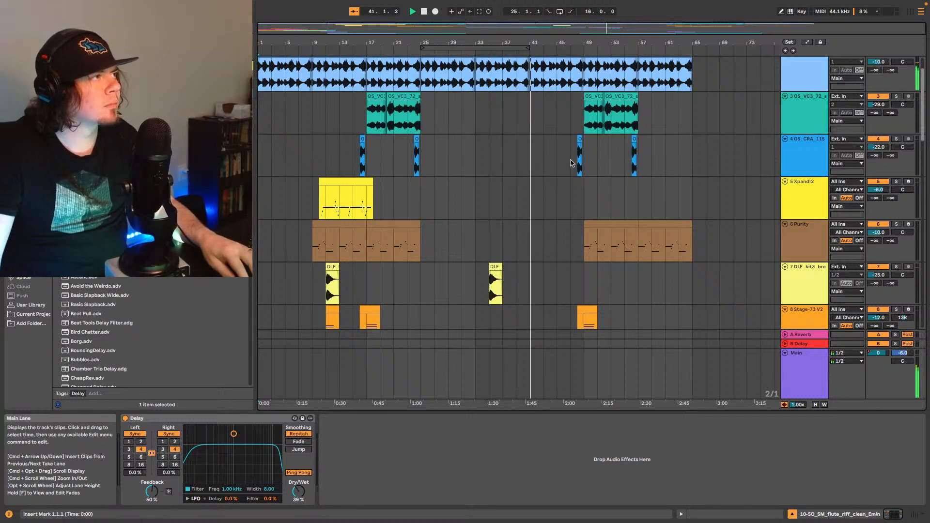
{"action": "left_click_drag", "start_coordinate": [570, 162], "coordinate": [597, 143]}
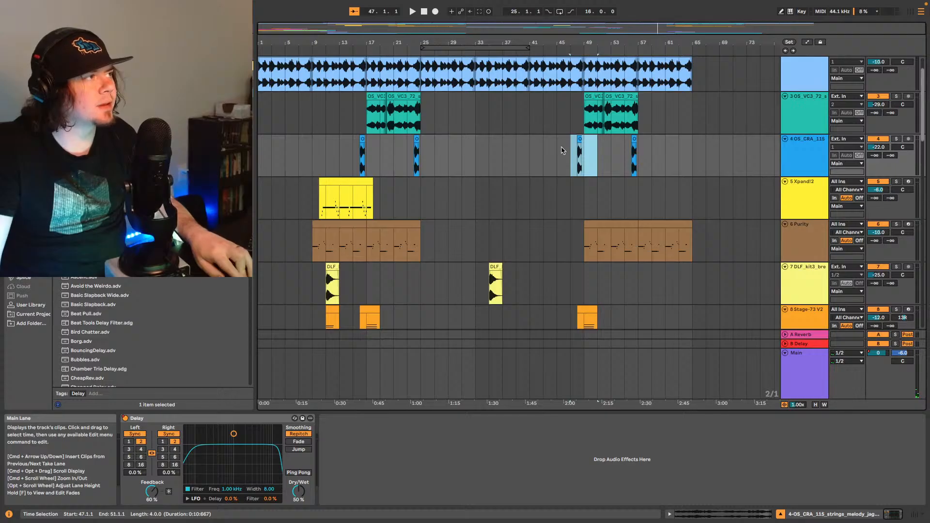
{"action": "left_click", "coordinate": [518, 154]}
{"action": "key", "text": "super+v"}
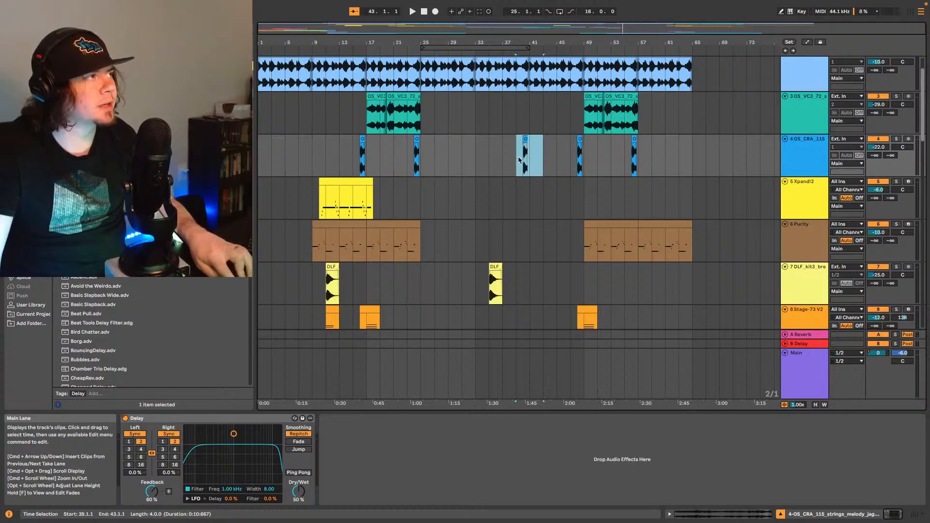
Step: Play the arrangement from bar 39 to its end and look over all tracks down to track 24 for gaps
{"action": "key", "text": "space"}
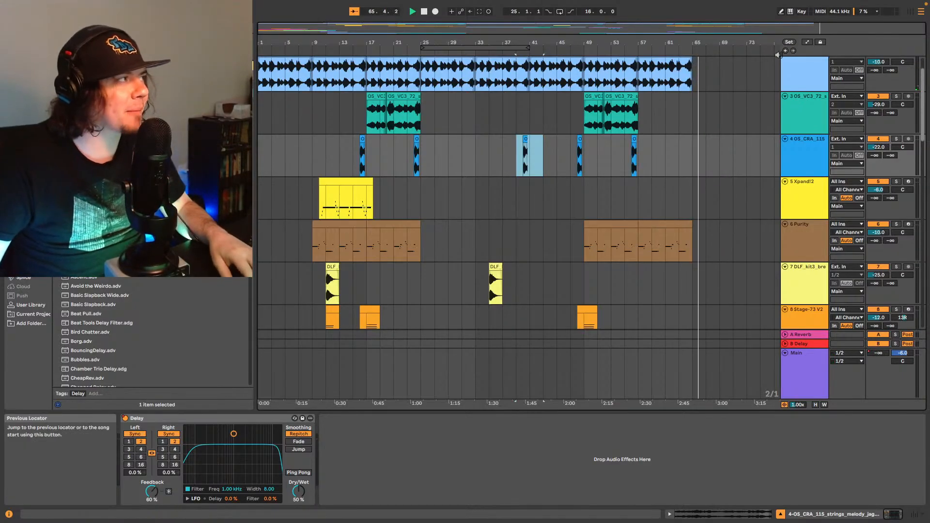
{"action": "key", "text": "space"}
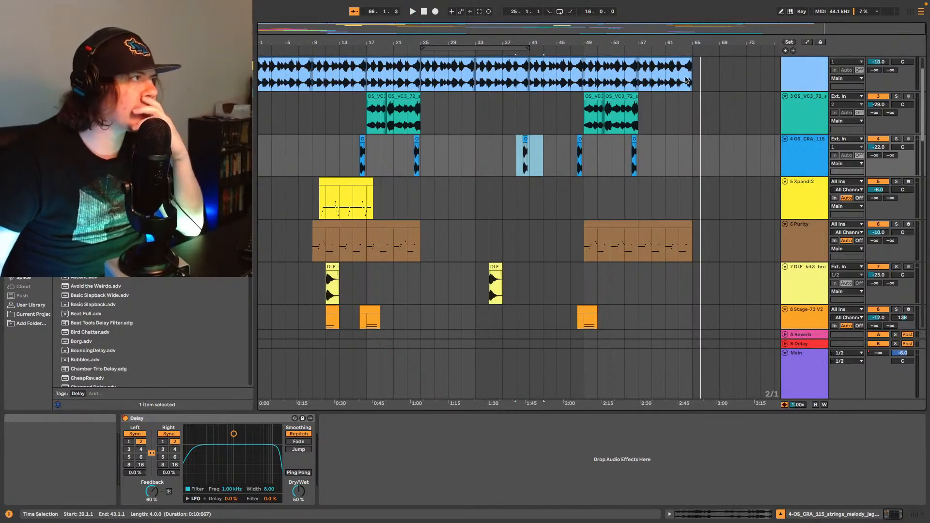
{"action": "scroll", "coordinate": [685, 98], "scroll_direction": "down", "scroll_amount": 5}
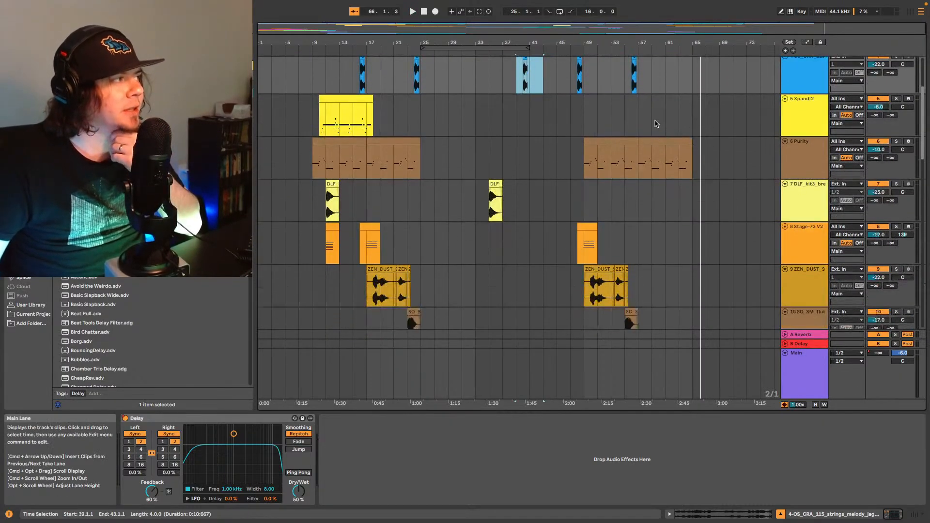
{"action": "scroll", "coordinate": [671, 123], "scroll_direction": "down", "scroll_amount": 6}
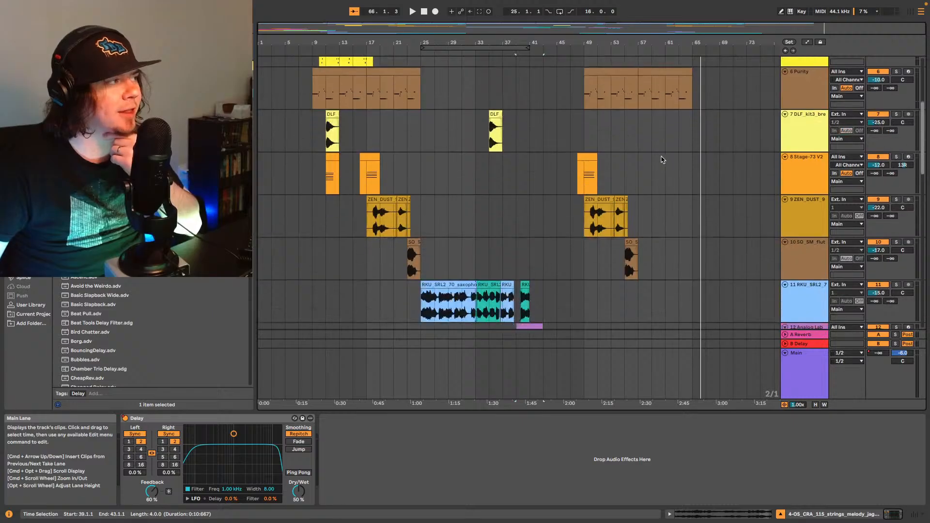
{"action": "scroll", "coordinate": [659, 151], "scroll_direction": "down", "scroll_amount": 6}
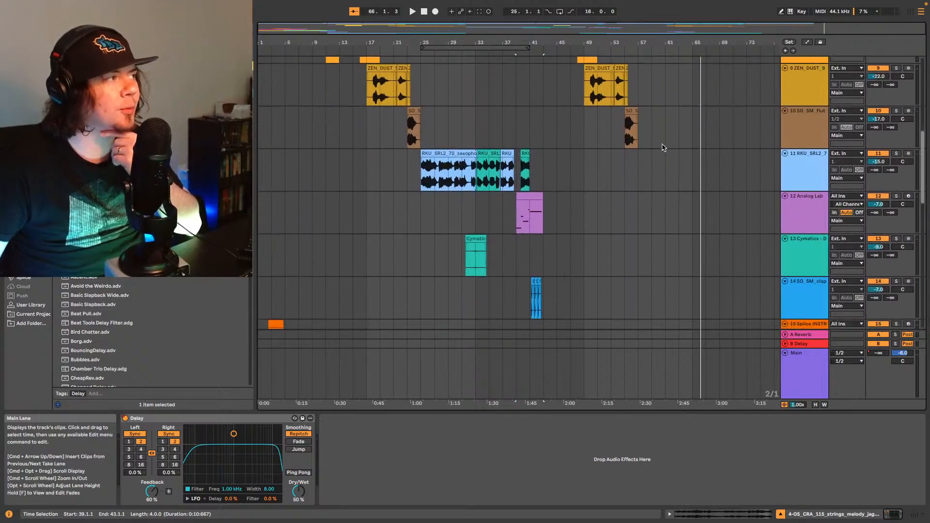
{"action": "scroll", "coordinate": [673, 156], "scroll_direction": "down", "scroll_amount": 8}
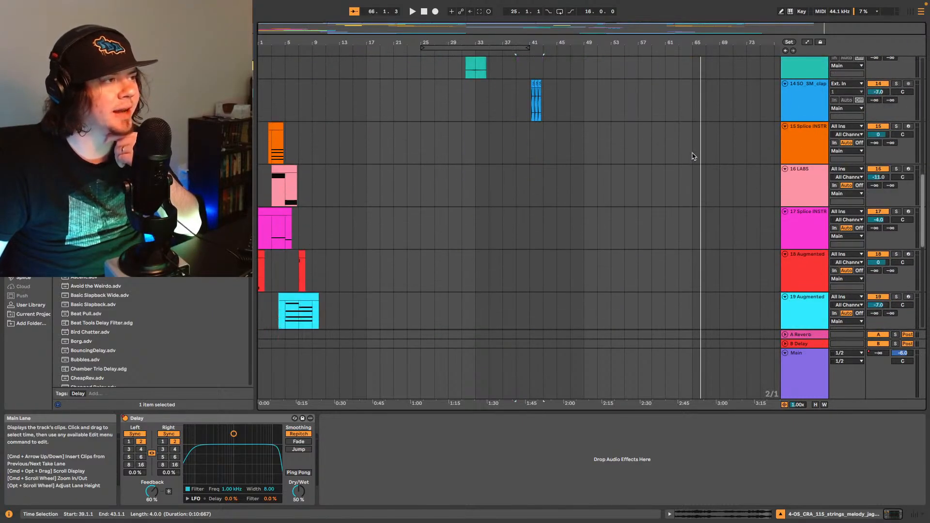
{"action": "scroll", "coordinate": [692, 156], "scroll_direction": "down", "scroll_amount": 6}
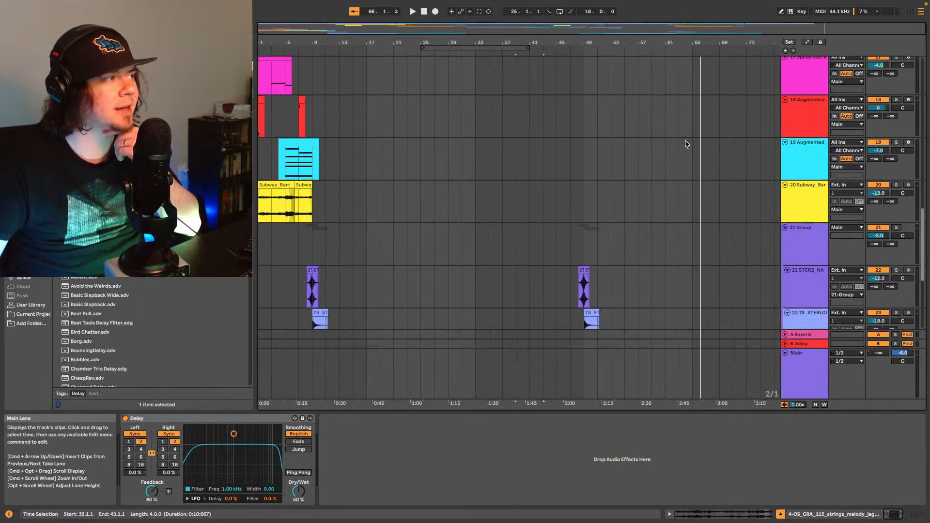
{"action": "scroll", "coordinate": [686, 137], "scroll_direction": "down", "scroll_amount": 1}
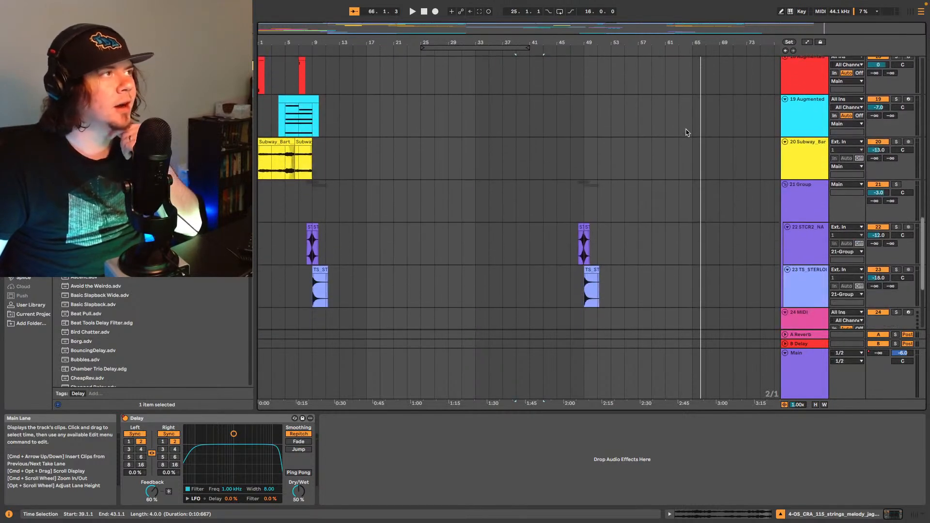
Step: Save the project while playing the arrangement from the start, and review the upper tracks around bar 57
{"action": "left_click", "coordinate": [785, 51]}
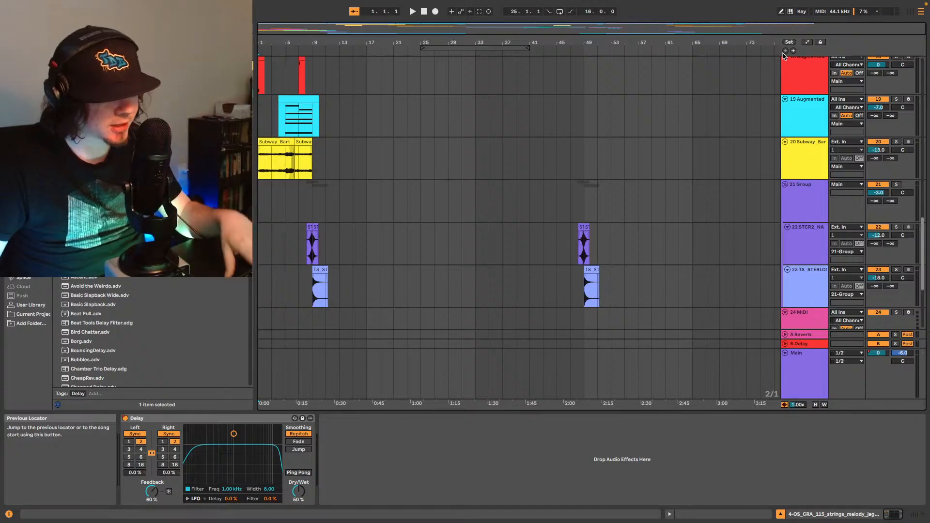
{"action": "key", "text": "space"}
{"action": "key", "text": "ctrl+s"}
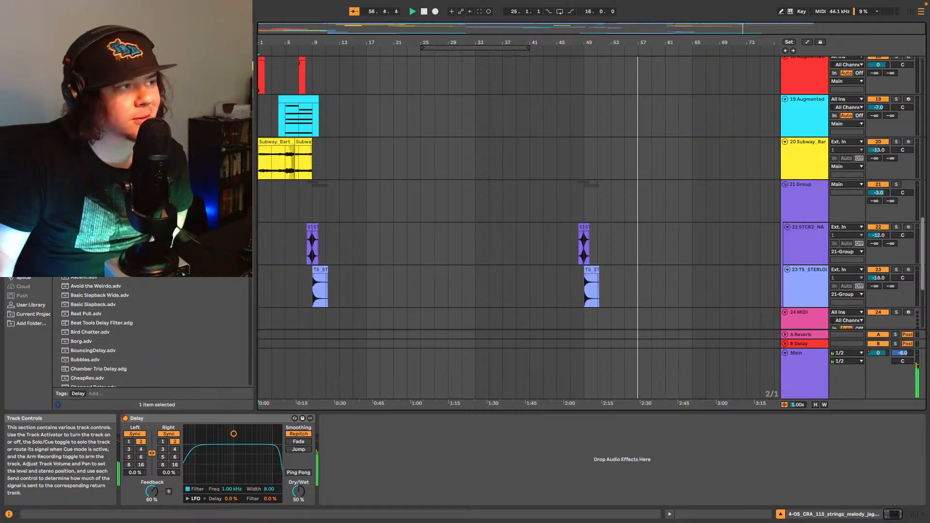
{"action": "scroll", "coordinate": [668, 199], "scroll_direction": "up", "scroll_amount": 4}
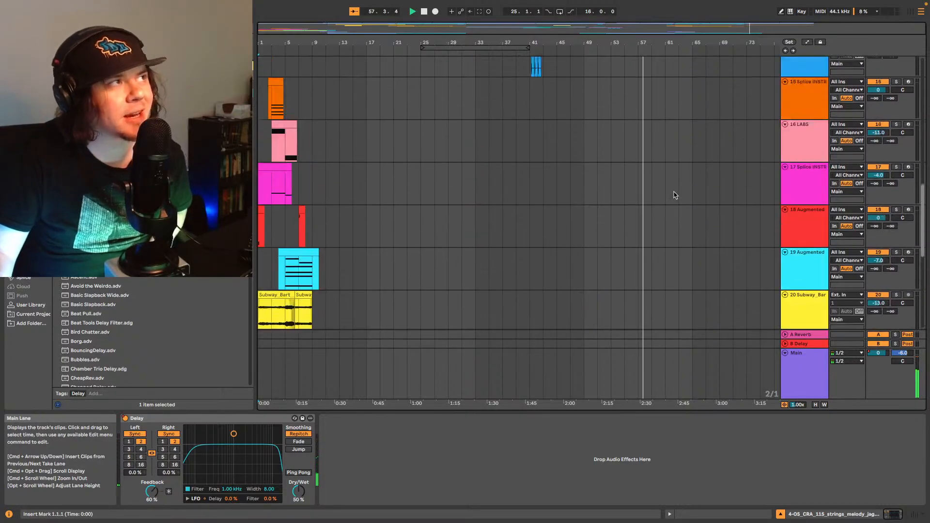
{"action": "scroll", "coordinate": [675, 195], "scroll_direction": "up", "scroll_amount": 9}
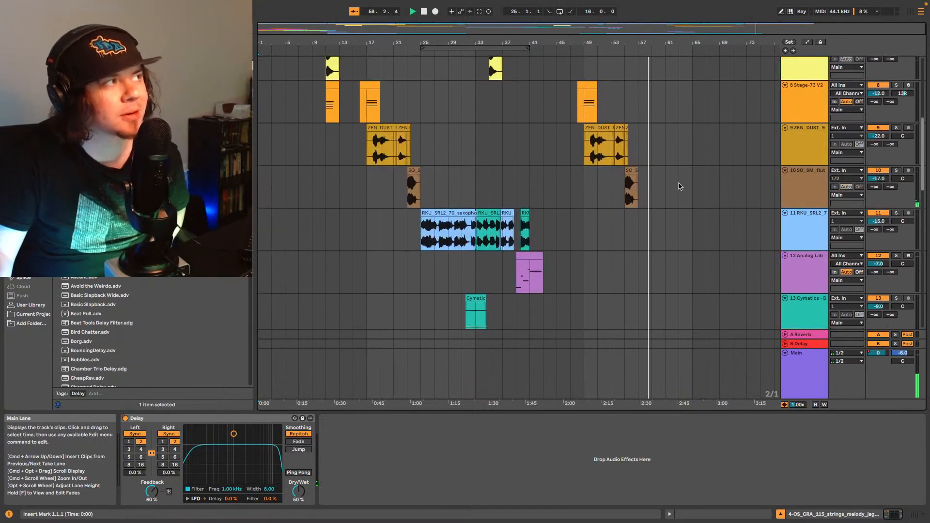
{"action": "scroll", "coordinate": [680, 183], "scroll_direction": "up", "scroll_amount": 5}
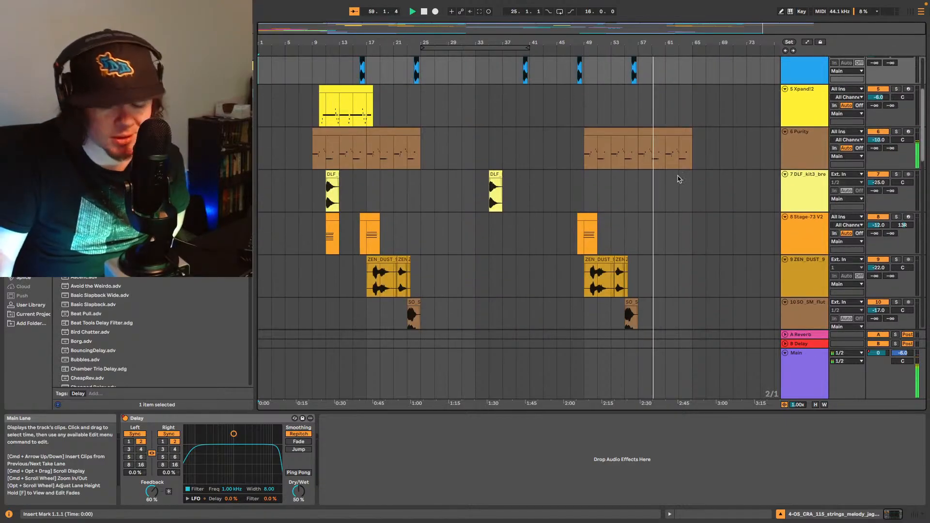